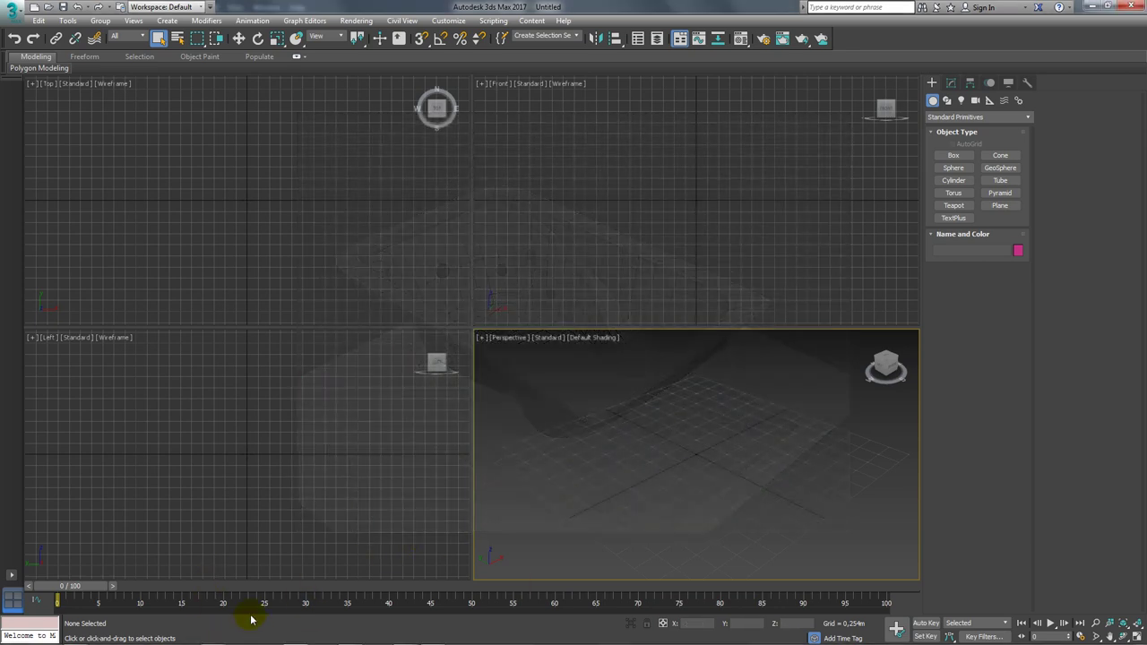
Bring the 'Ajuda' help e-mail in Outlook to the front
left_click(213, 636)
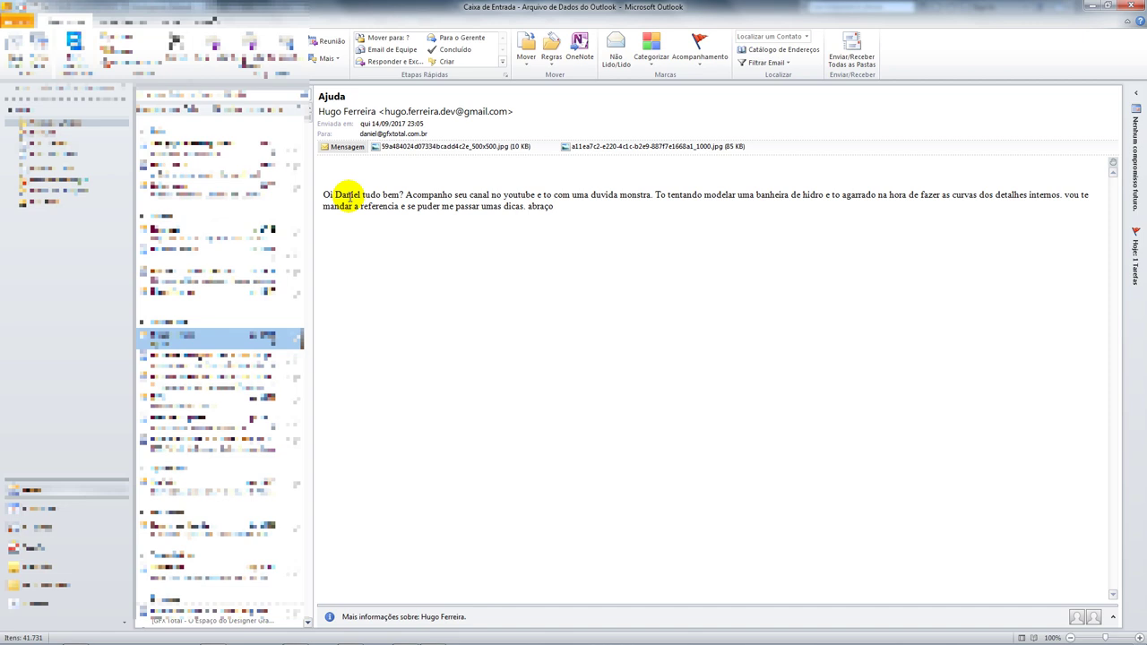
Preview the top-view image attachment, then the 1000 x 1000 bathroom photo attachment
left_click(439, 146)
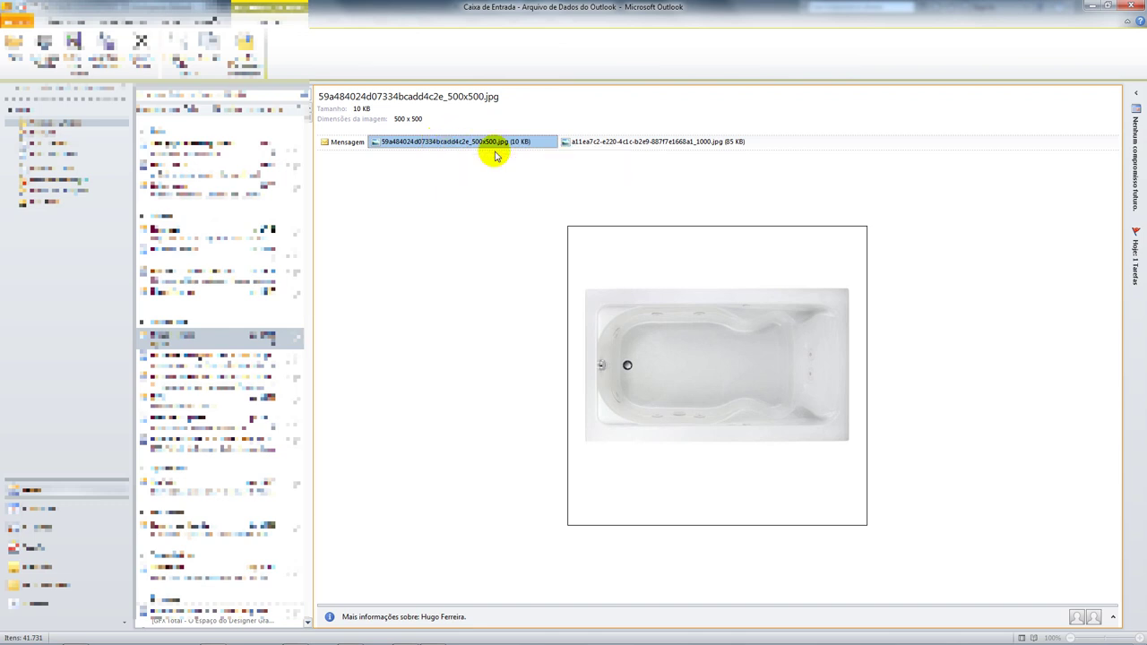
left_click(580, 144)
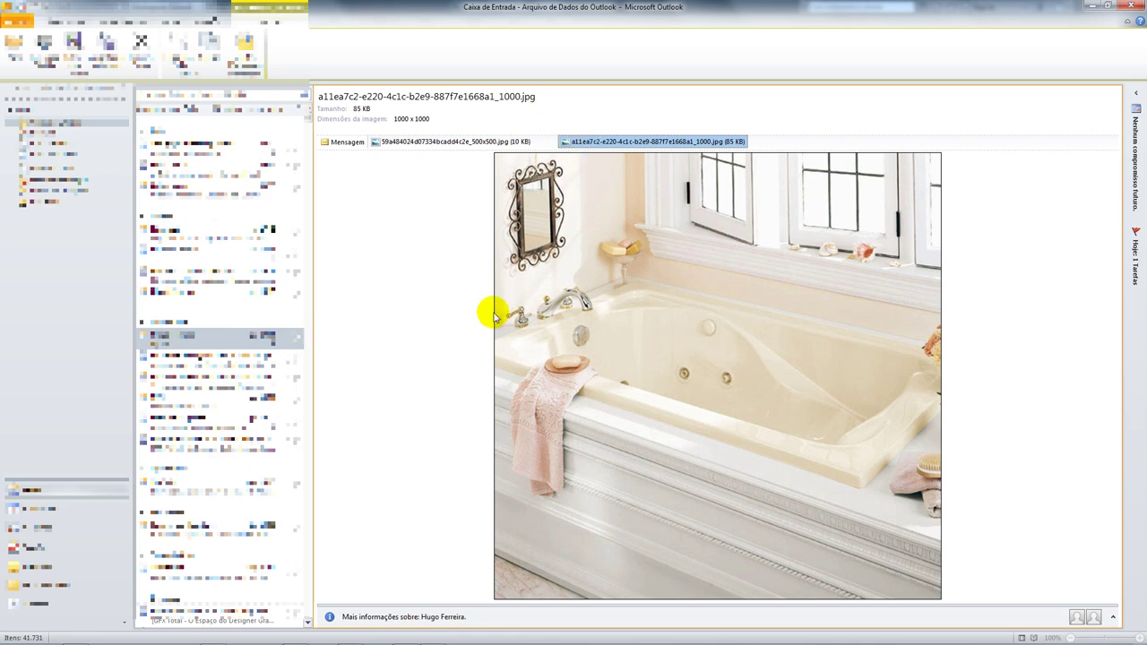
Switch back to the empty Untitled scene in 3ds Max
left_click(294, 636)
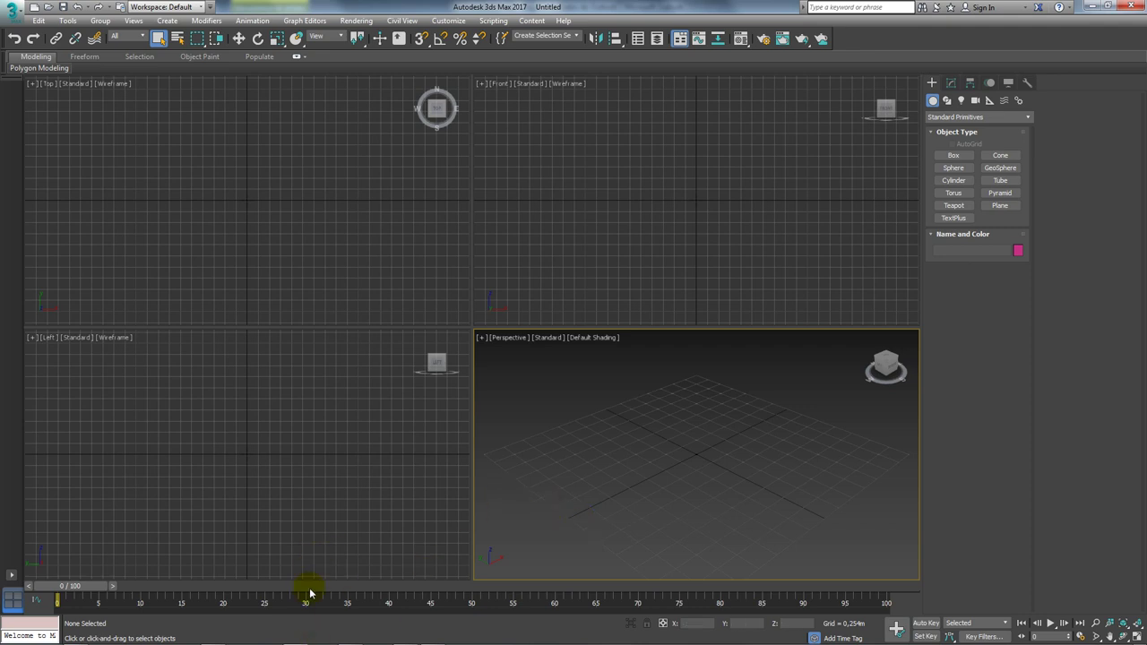
Switch to Photoshop showing the top-view bathtub image at 200% zoom
left_click(351, 636)
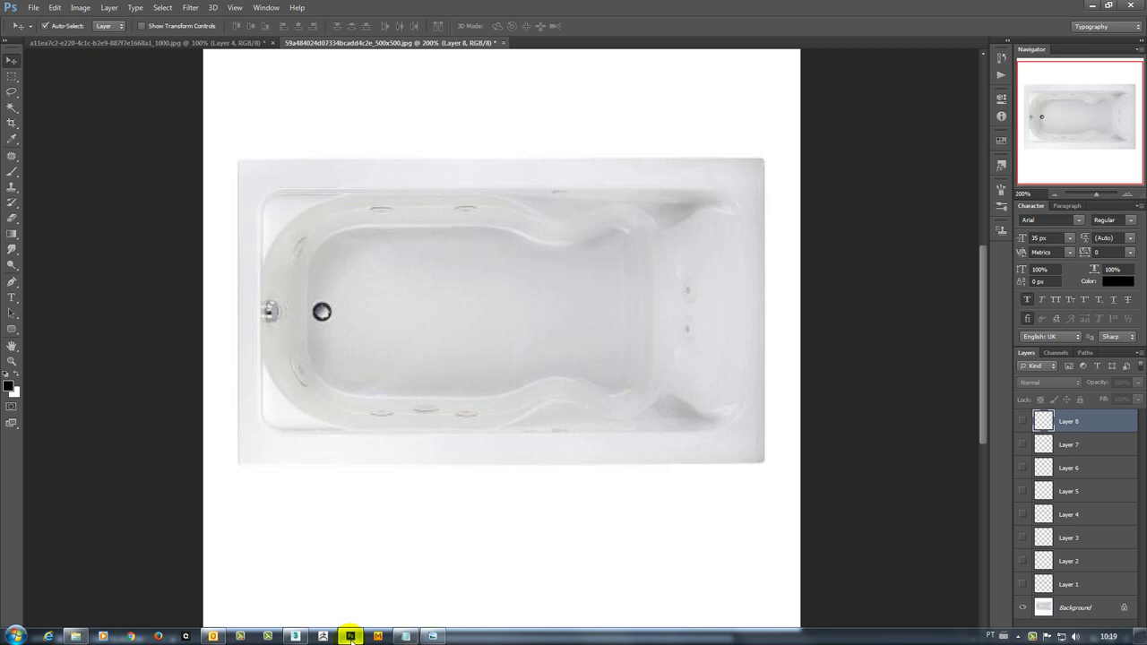
Turn on sketch Layers 1 through 8 over the top-view bathtub image
left_click(350, 636)
left_click(1022, 584)
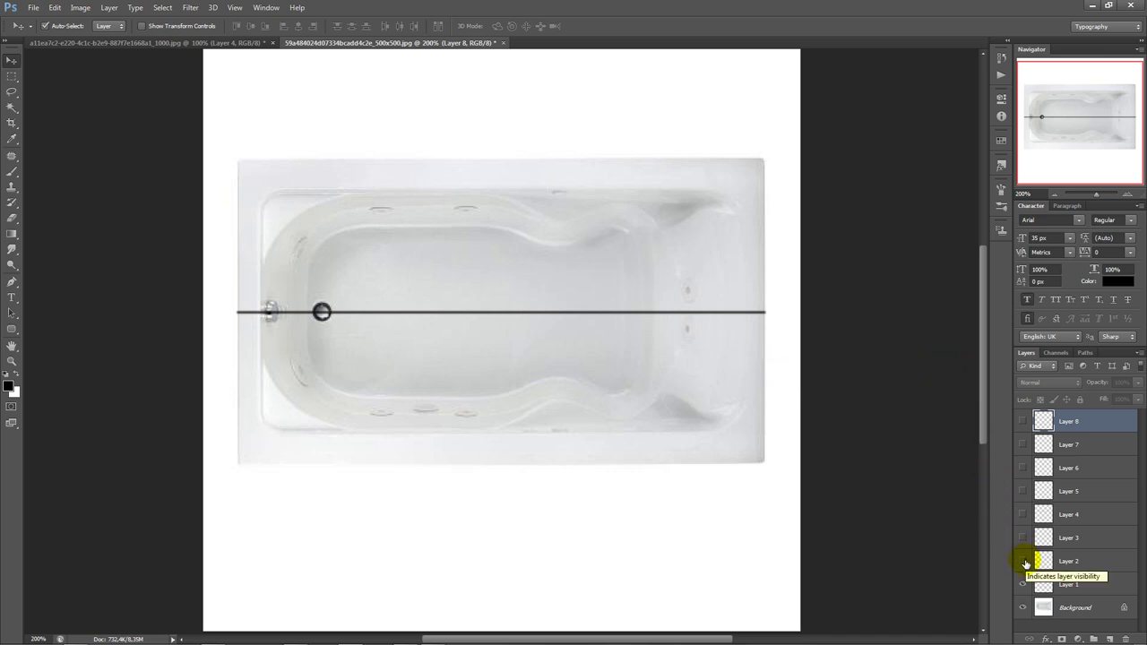
left_click(1025, 562)
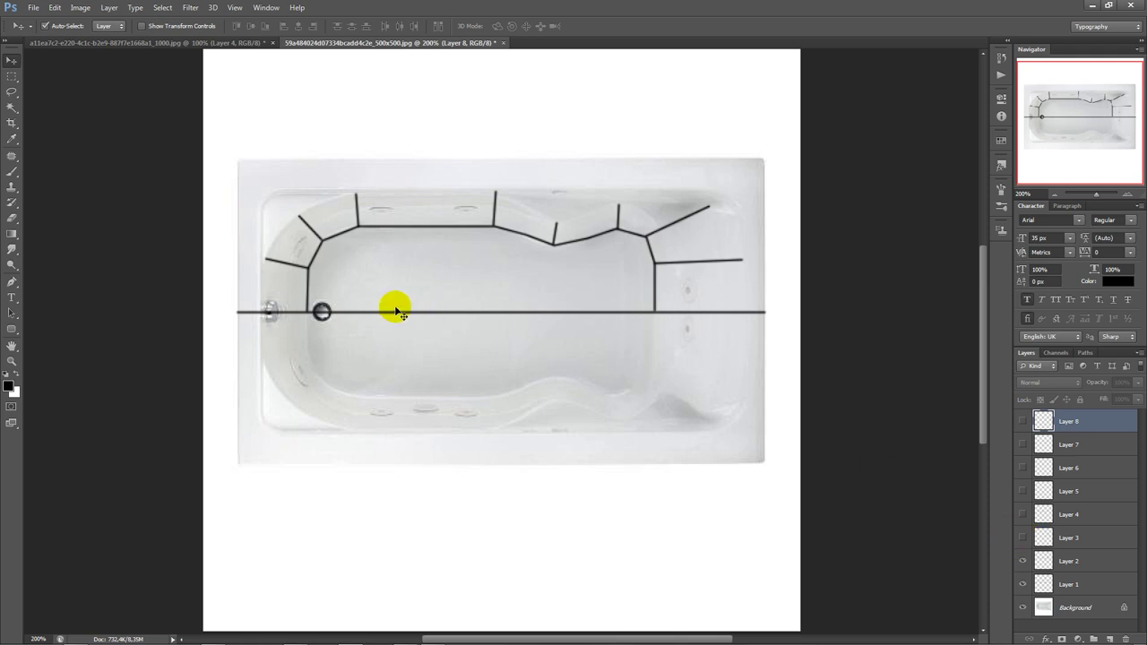
left_click(1023, 538)
left_click(1022, 514)
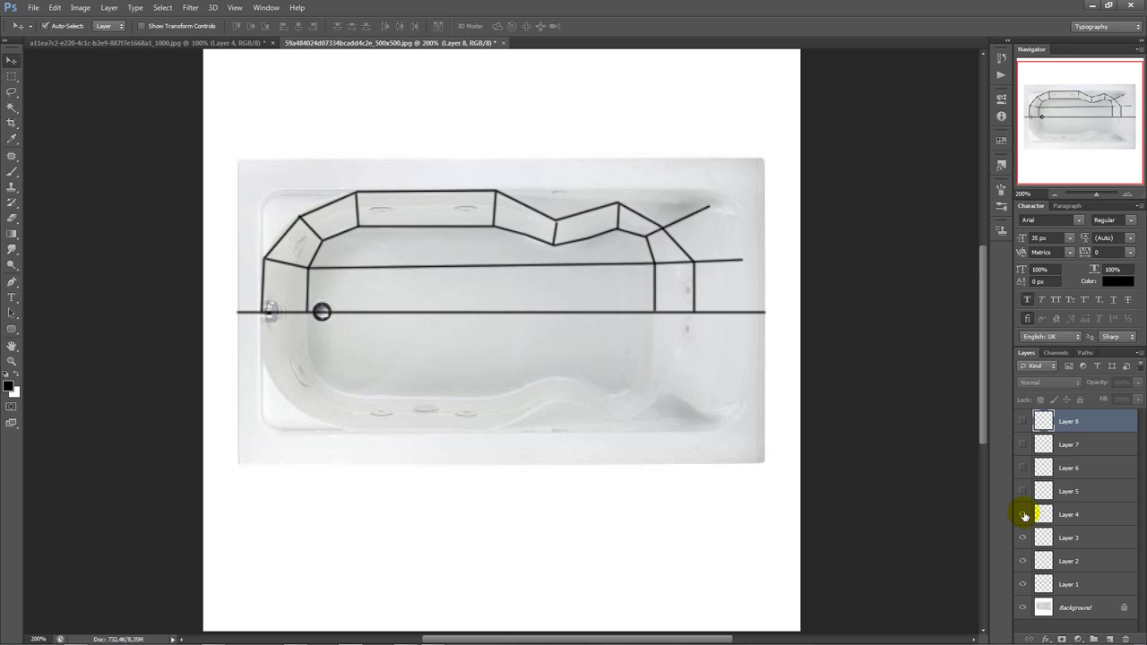
left_click(1022, 491)
left_click(1022, 467)
left_click(1022, 444)
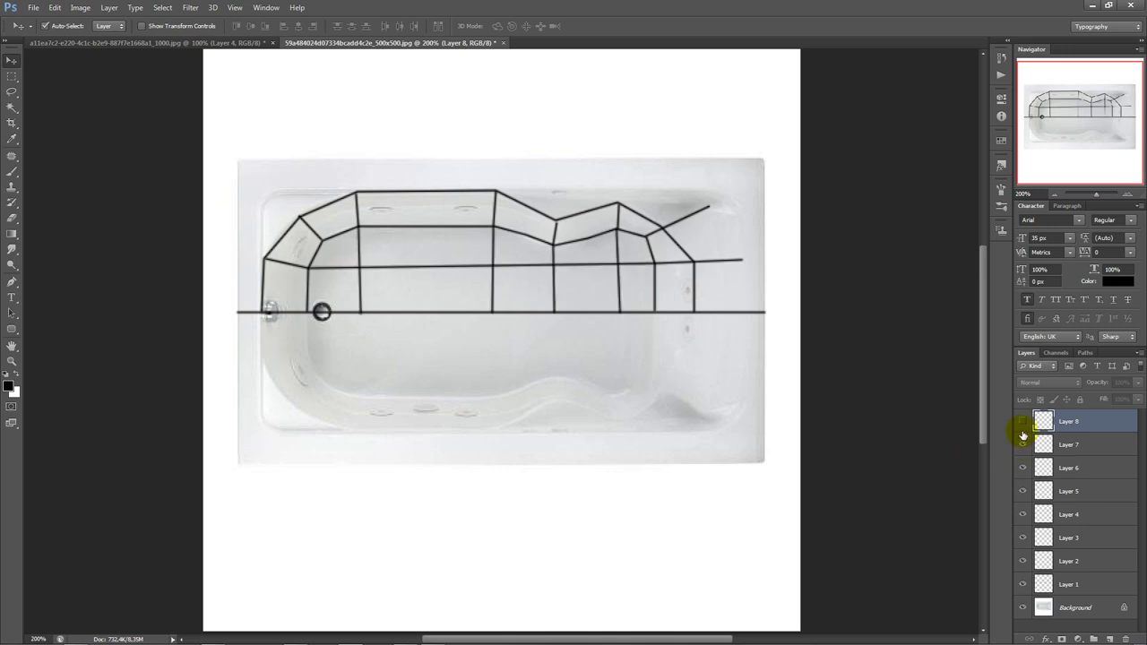
left_click(1022, 421)
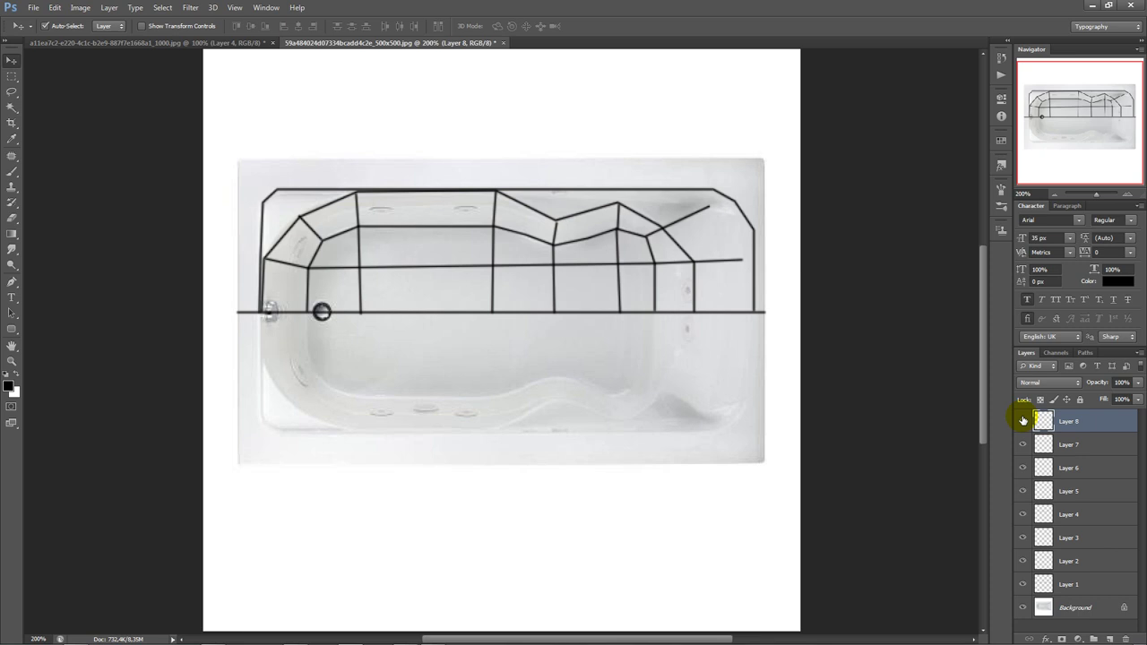
Reveal the red, blue and green curve layers on the bathroom photo, then return to 3ds Max
left_click(188, 45)
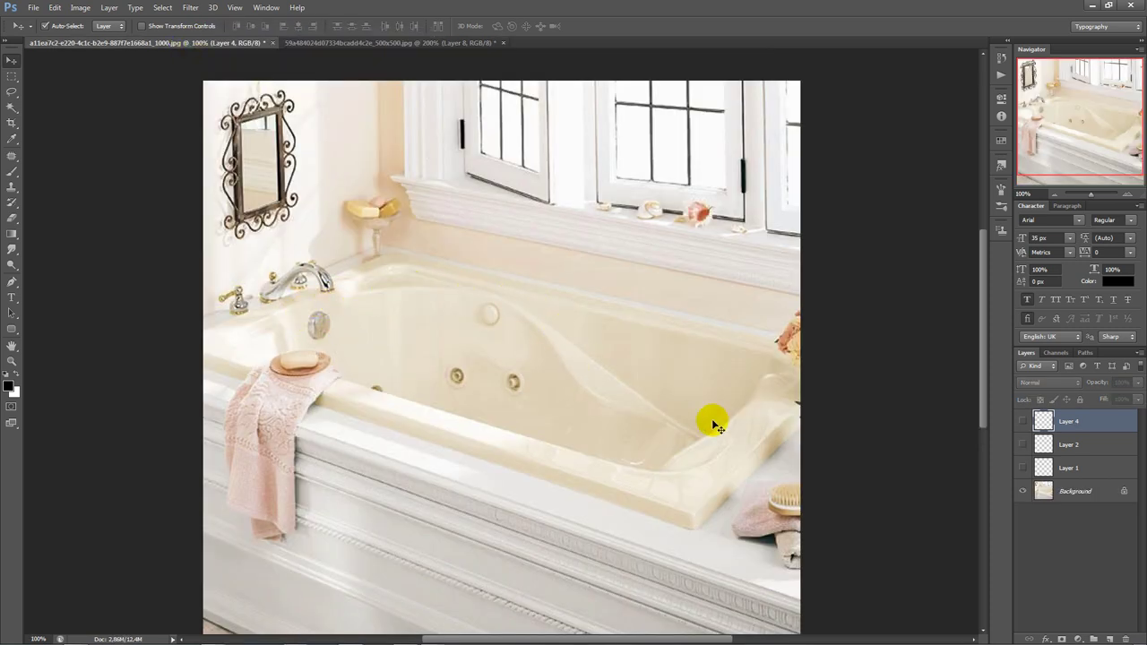
left_click(1022, 468)
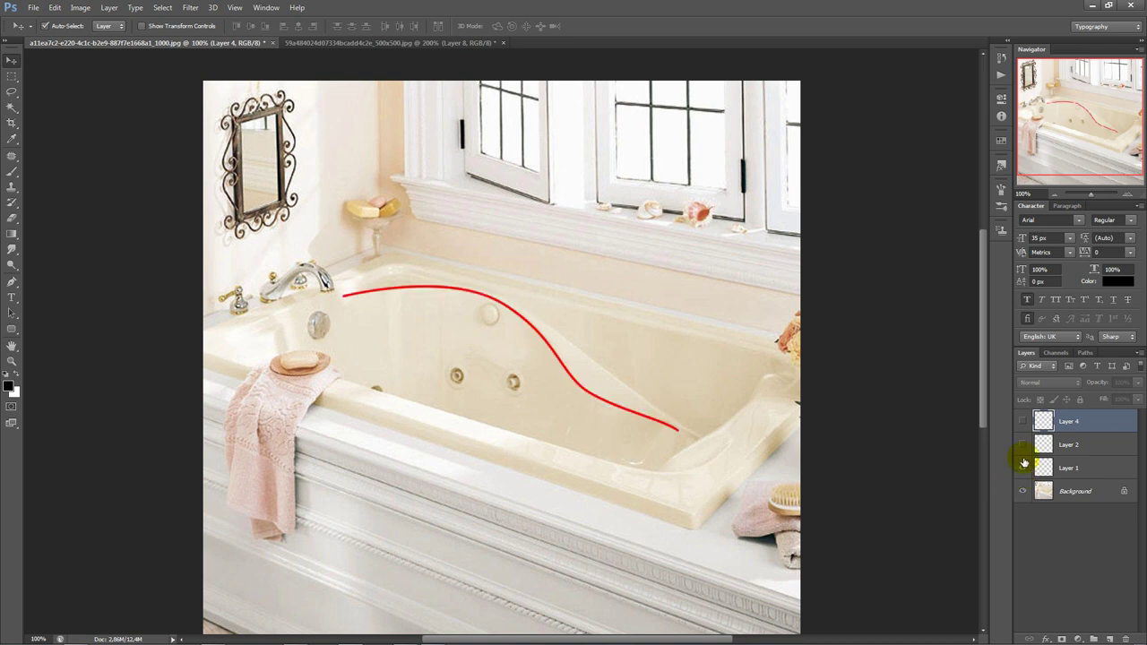
left_click(1022, 444)
left_click(1022, 421)
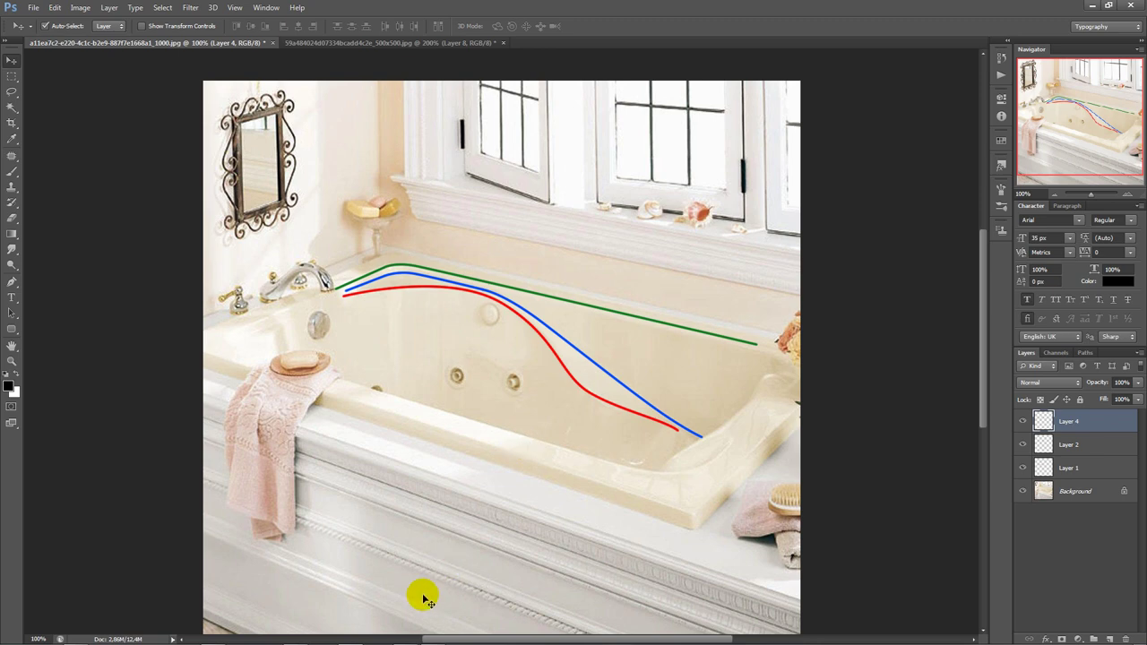
left_click(298, 637)
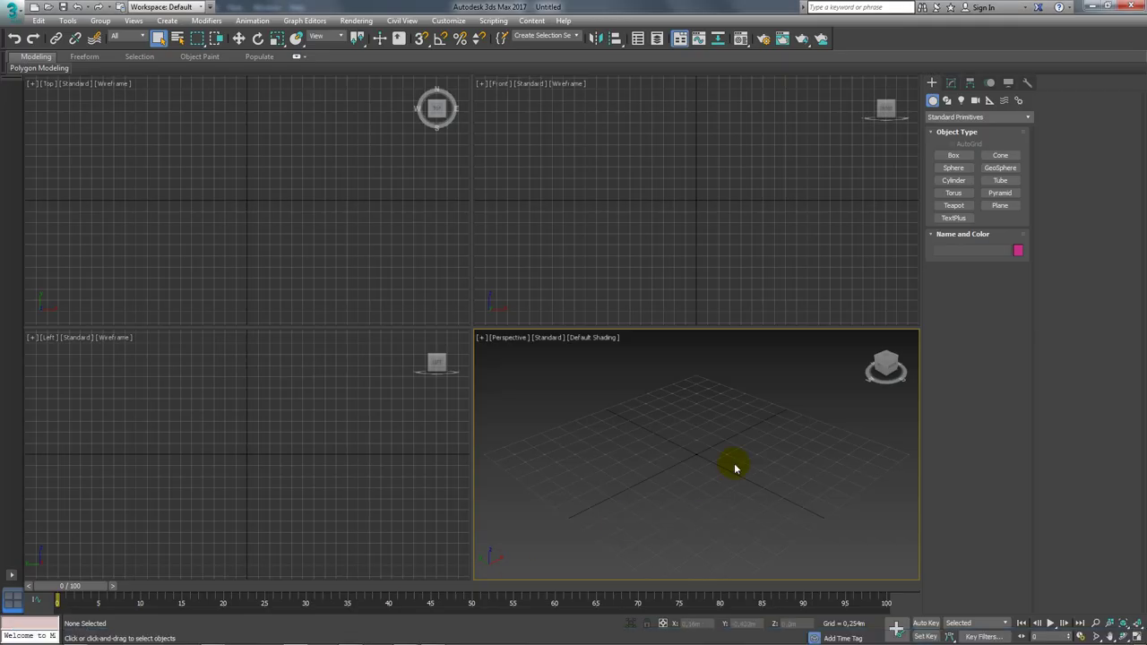
Create a plane in Perspective with edged faces and 1 length segment
left_click(999, 206)
left_click_drag(694, 458, 767, 499)
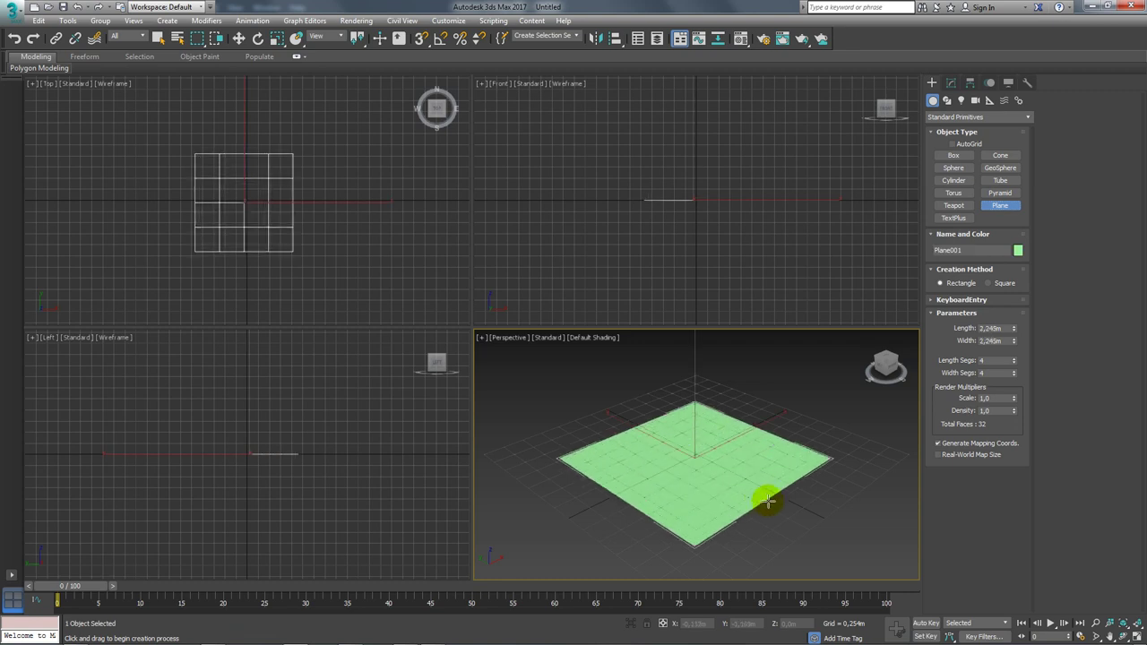
key("F4")
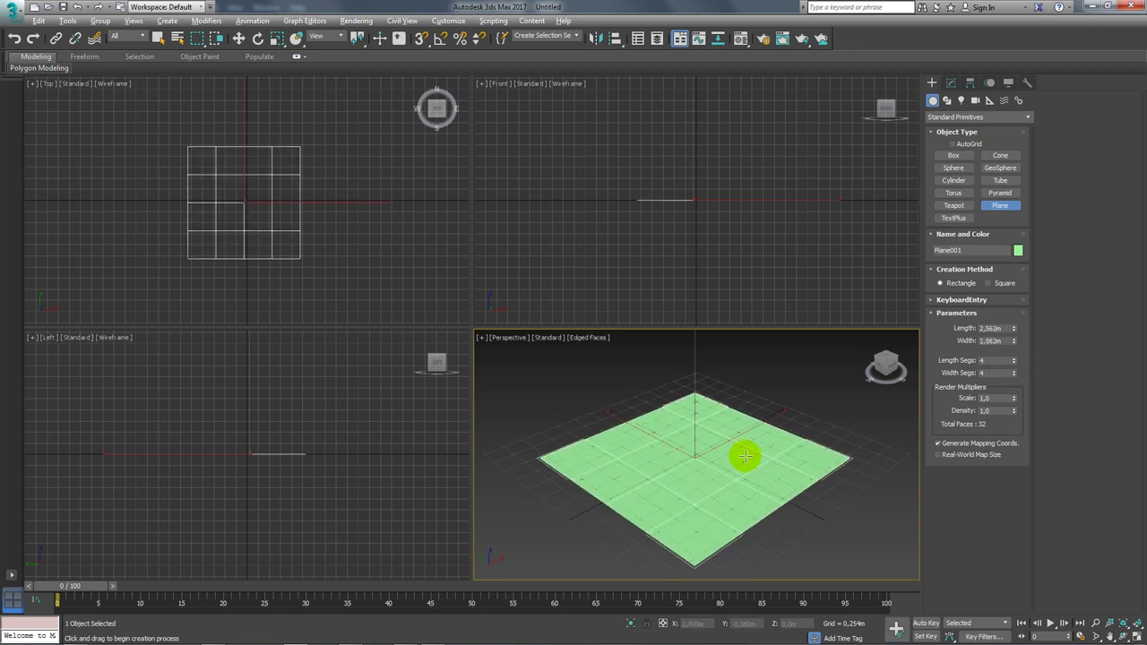
right_click(1015, 362)
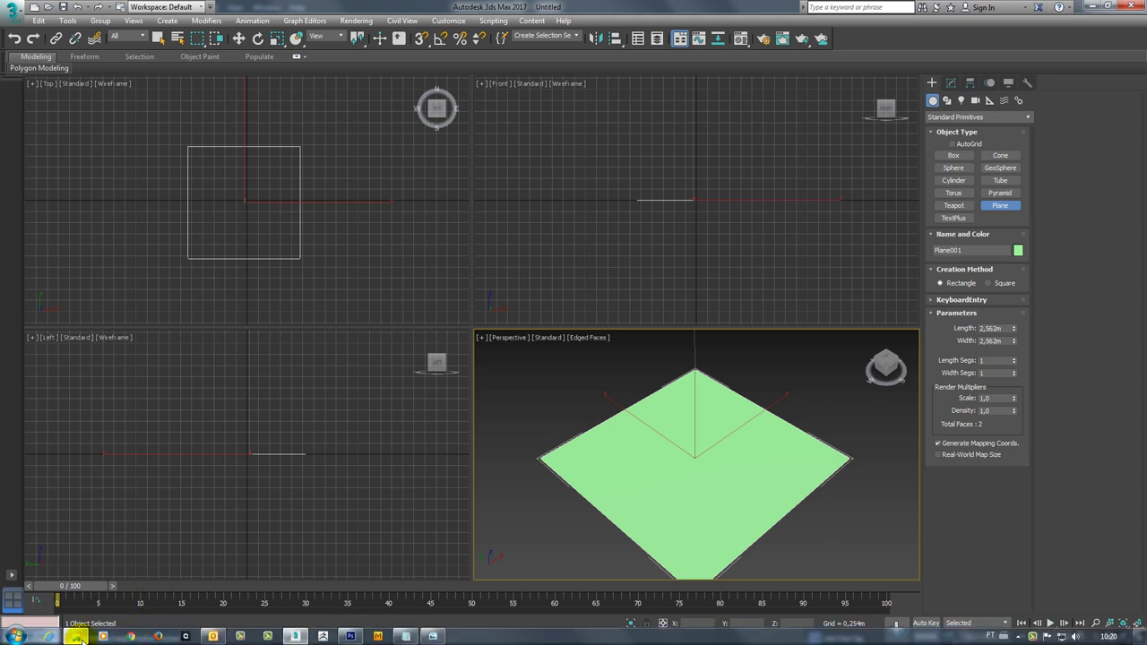
Drag the top-view bathtub image from the Refs folder onto the plane as its texture
left_click(77, 637)
mouse_move(94, 109)
left_mouse_down()
mouse_move(501, 484)
mouse_move(655, 493)
left_mouse_up()
left_click(780, 19)
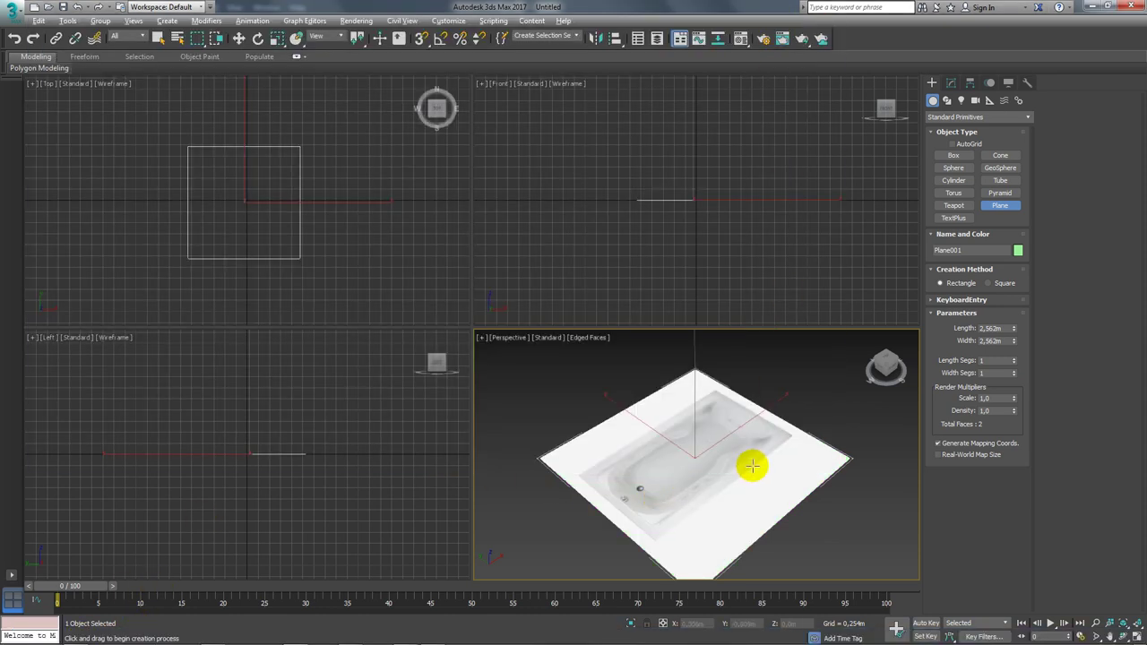
mouse_move(751, 465)
middle_mouse_down("alt")
mouse_move(607, 497)
mouse_move(597, 456)
mouse_move(691, 486)
mouse_move(647, 502)
middle_mouse_up("alt")
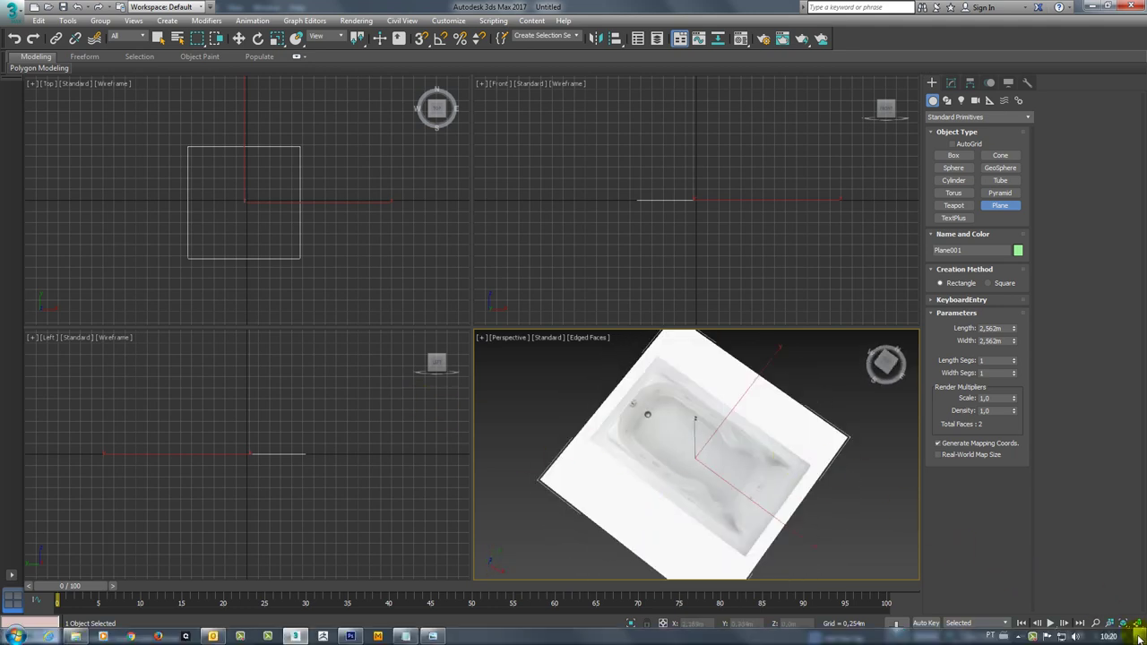
Maximize the viewport in Top view with the textured plane shaded and the grid hidden
left_click(1136, 632)
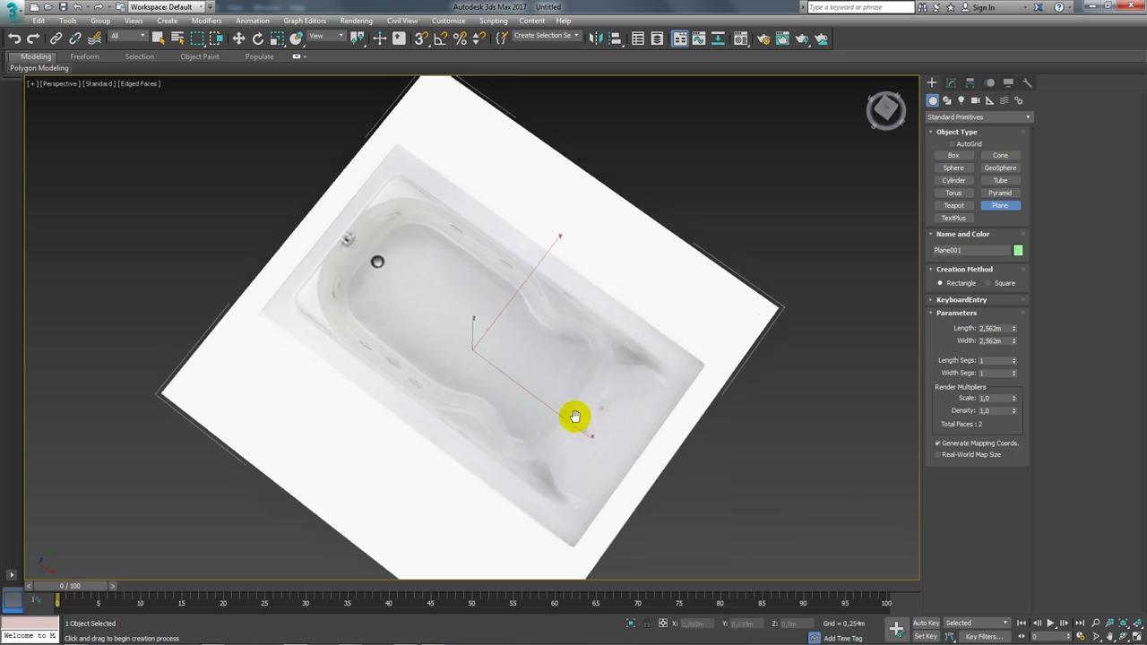
middle_click_drag(576, 417, 574, 421)
key("t")
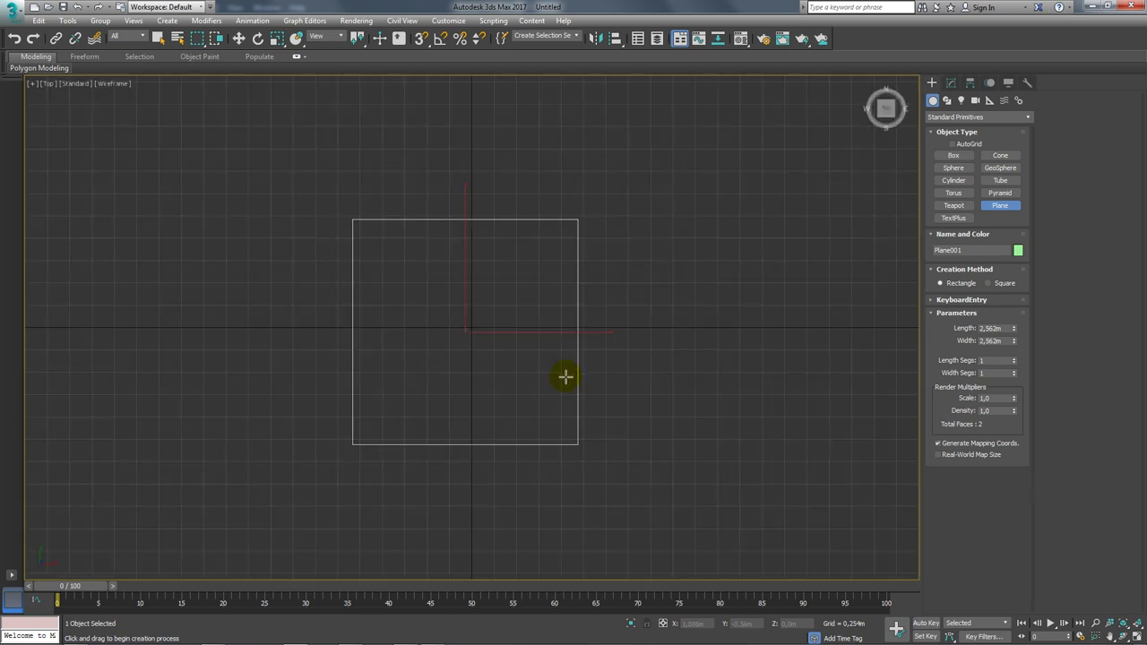
middle_click_drag(558, 329, 559, 338)
key("F4")
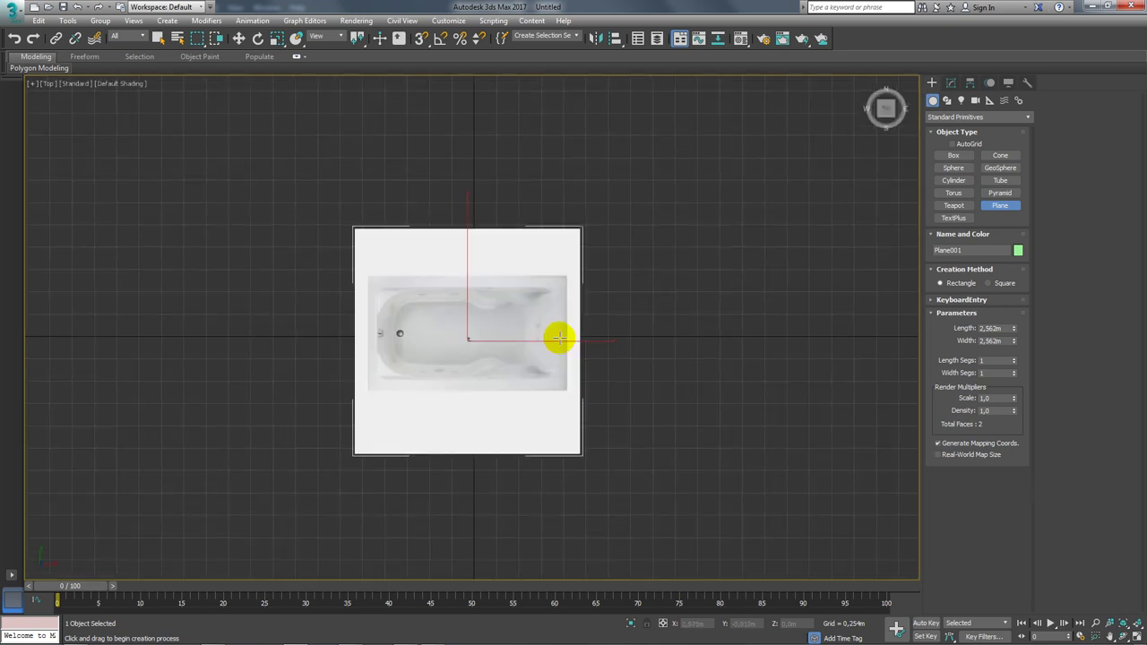
key("g")
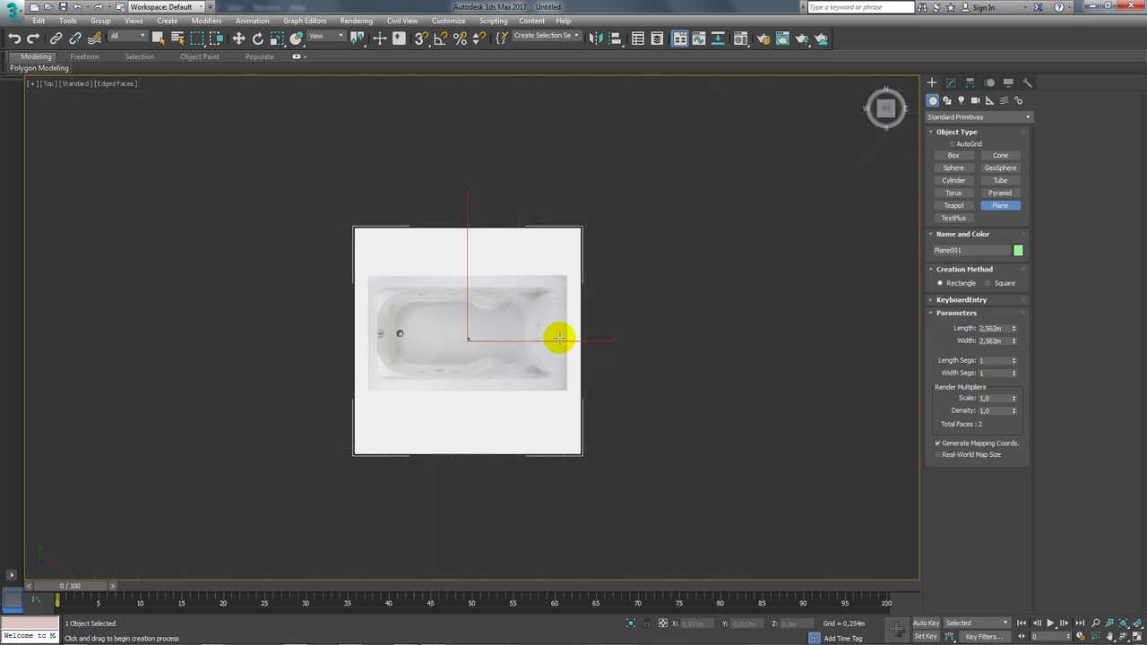
Rotate the plane -90° with angle snap so the tub runs lengthwise, and lower it to Z -0.104m
key("e")
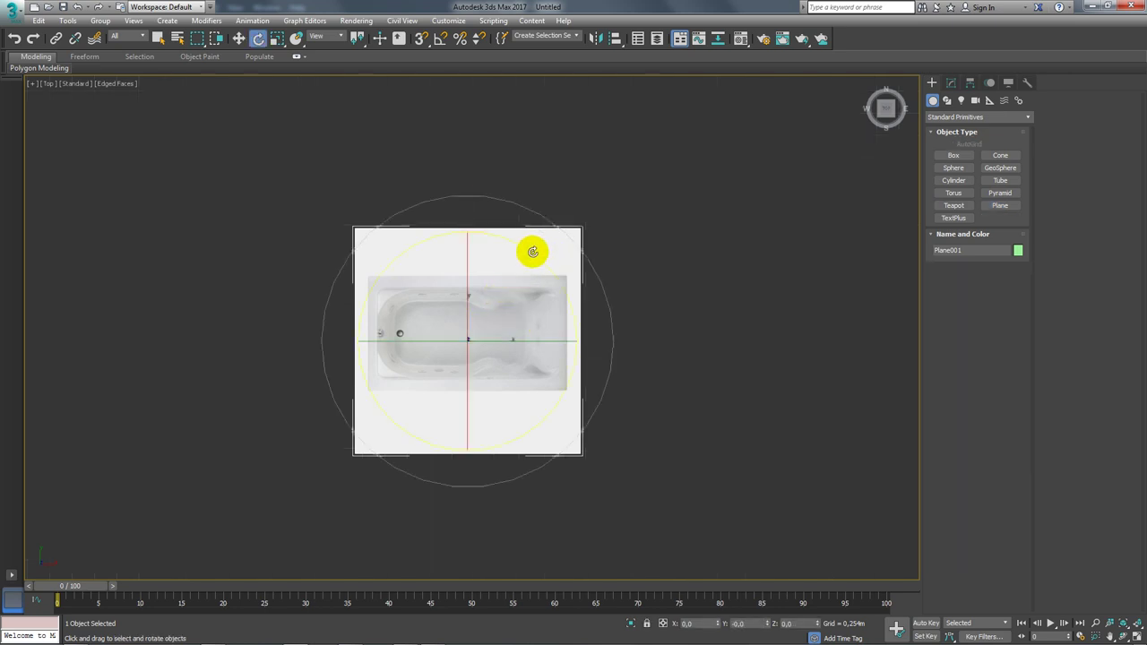
key("a")
left_click_drag(529, 249, 564, 289)
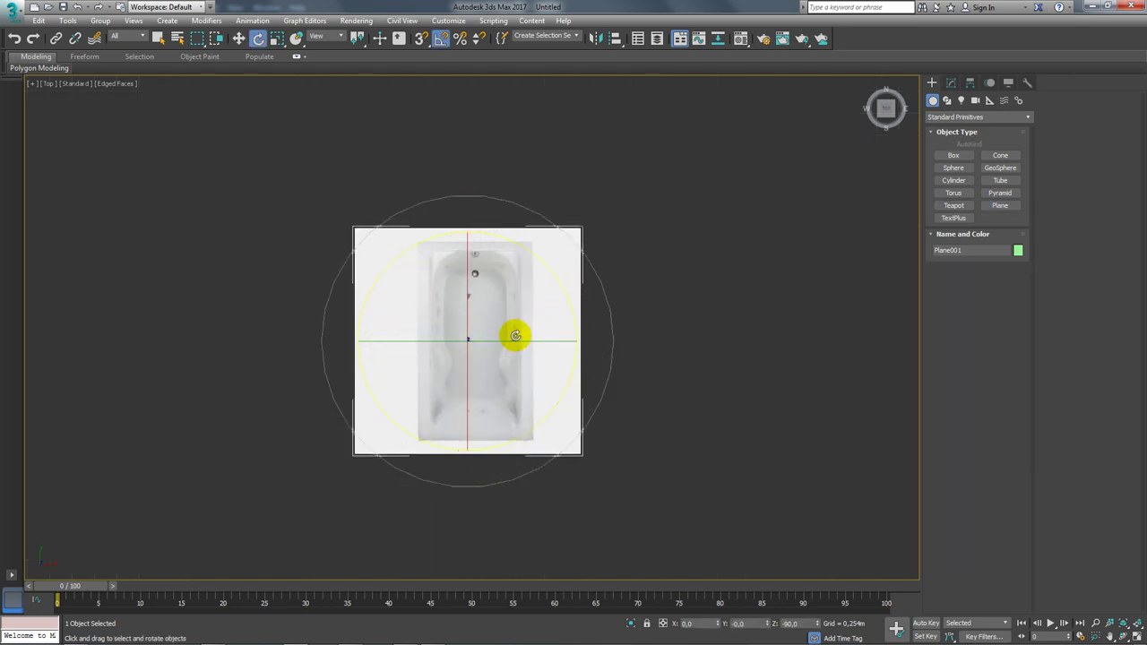
scroll(493, 313, "up", 4)
scroll(515, 309, "down", 1)
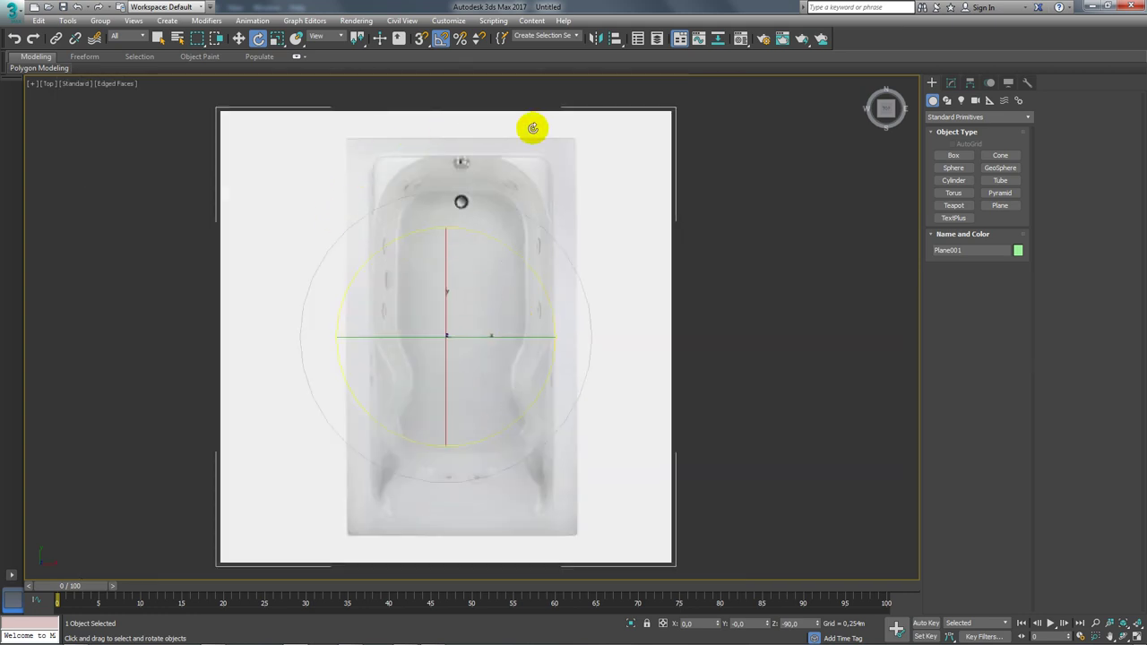
middle_click_drag(682, 285, 679, 349, "alt")
key("w")
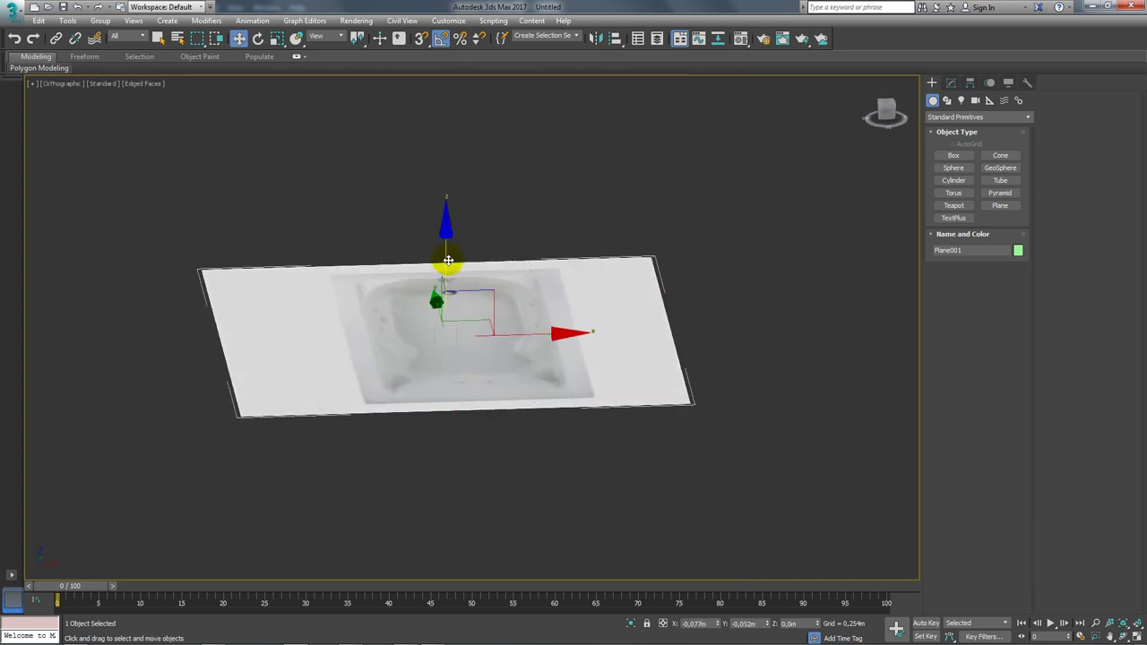
left_click_drag(447, 260, 447, 278)
Return to a gridless Top view of the reference plane
key("f")
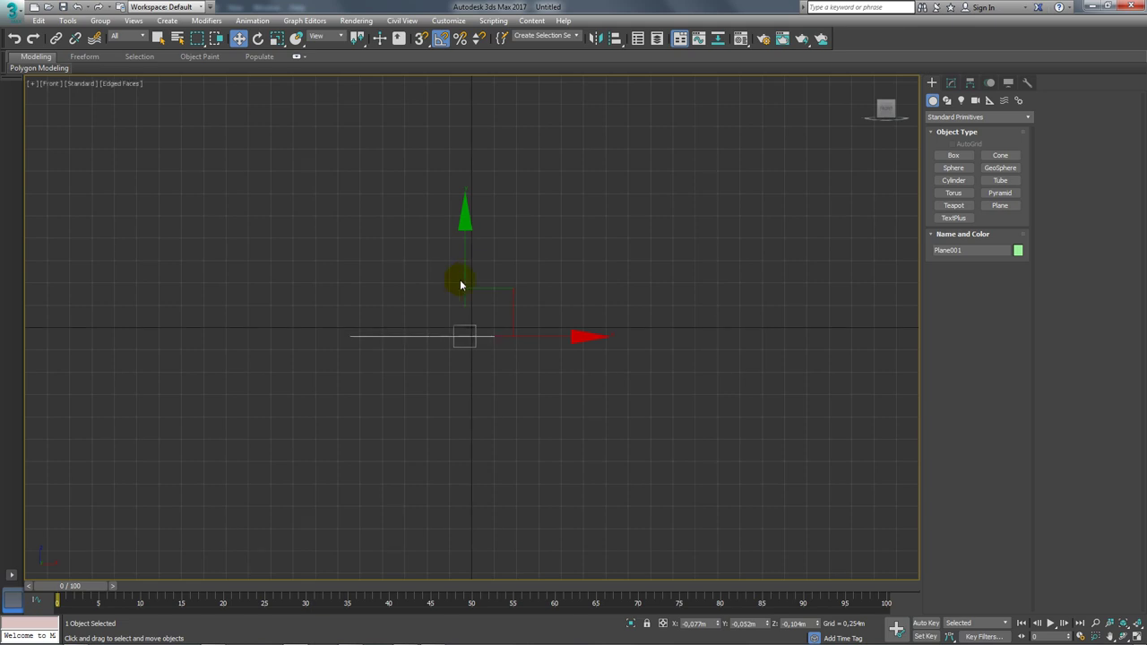
key("t")
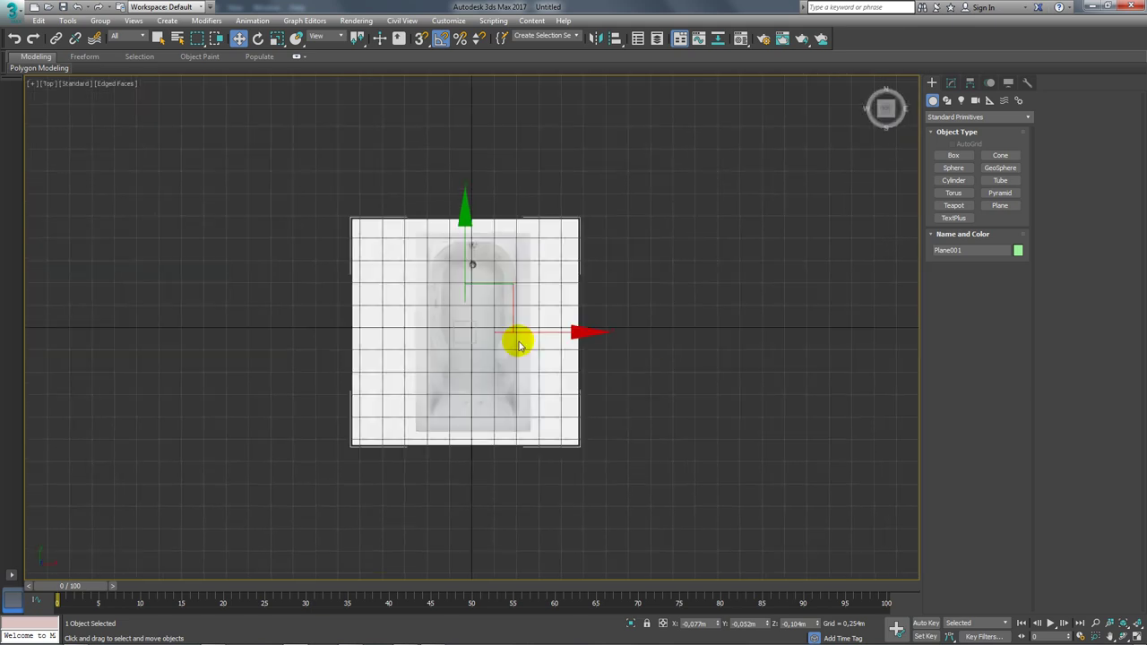
key("g")
scroll(519, 340, "up", 5)
scroll(527, 342, "down", 1)
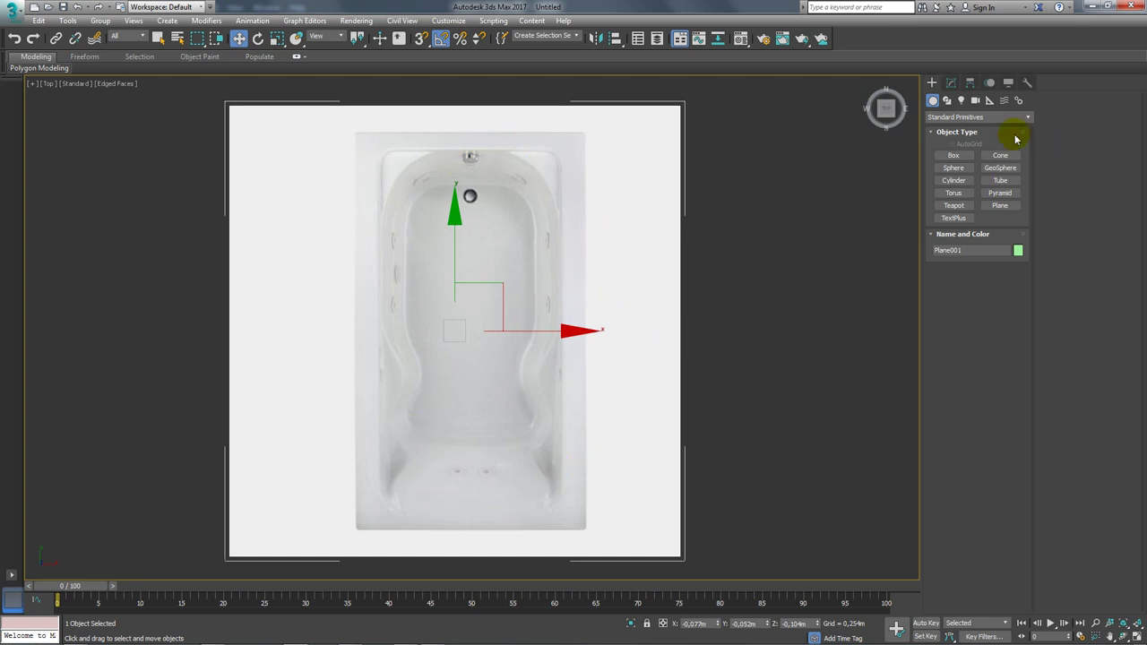
Choose the Line spline tool and start the rim line at the tub's top centre
left_click(947, 101)
left_click(964, 165)
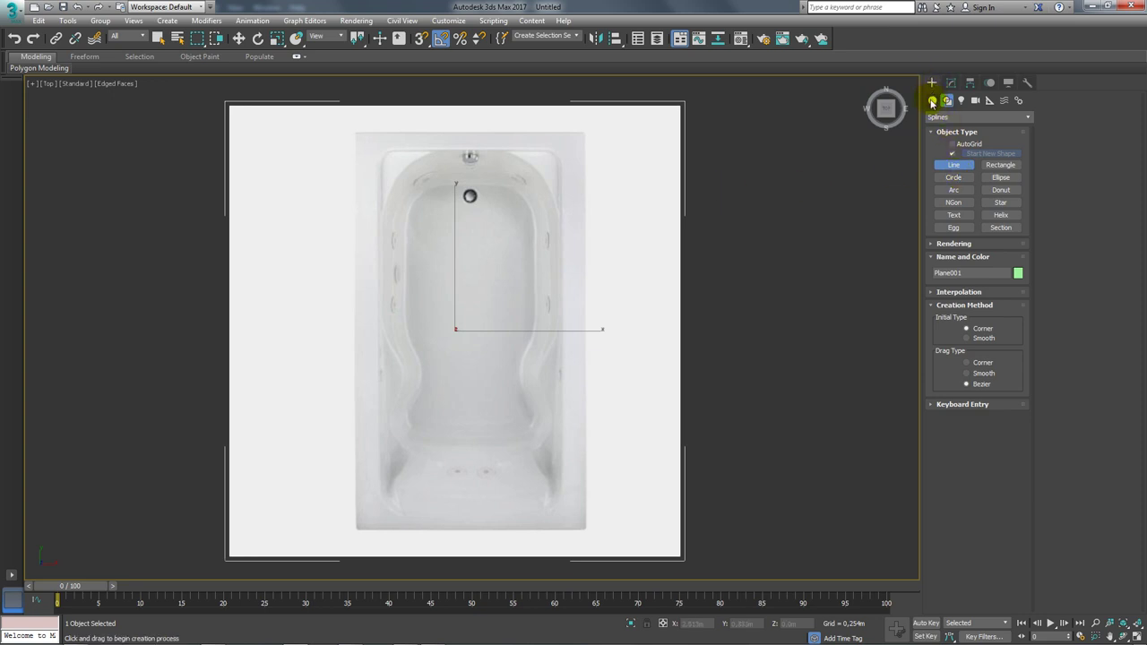
left_click(932, 101)
left_click(947, 101)
left_click(953, 165)
left_click(445, 181)
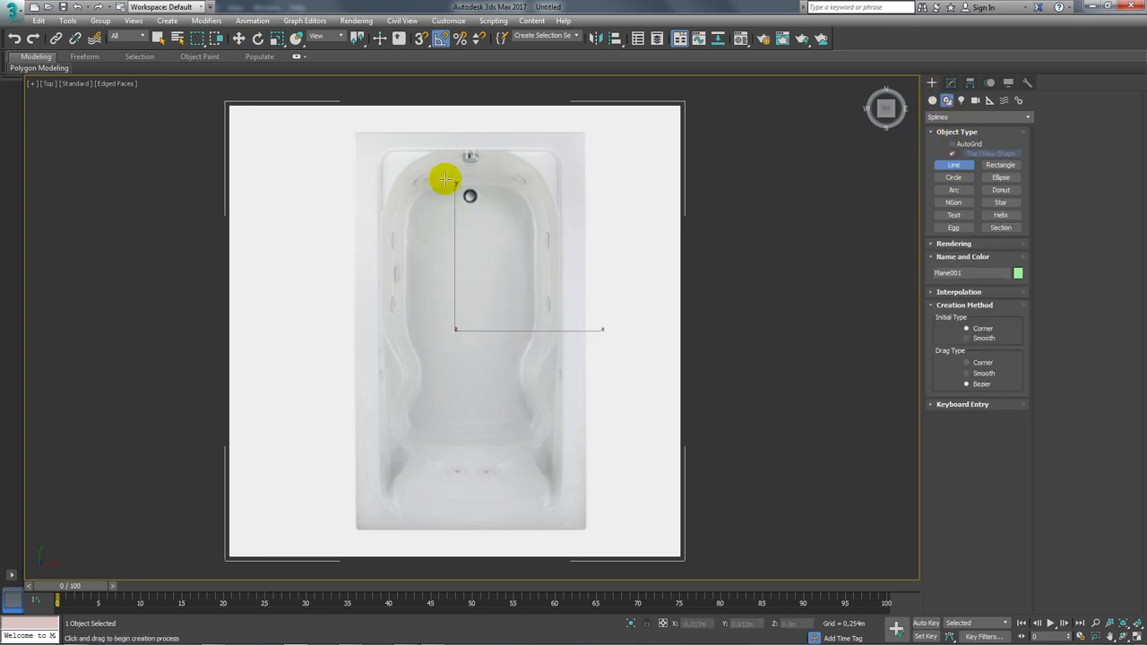
left_click_drag(446, 180, 473, 181)
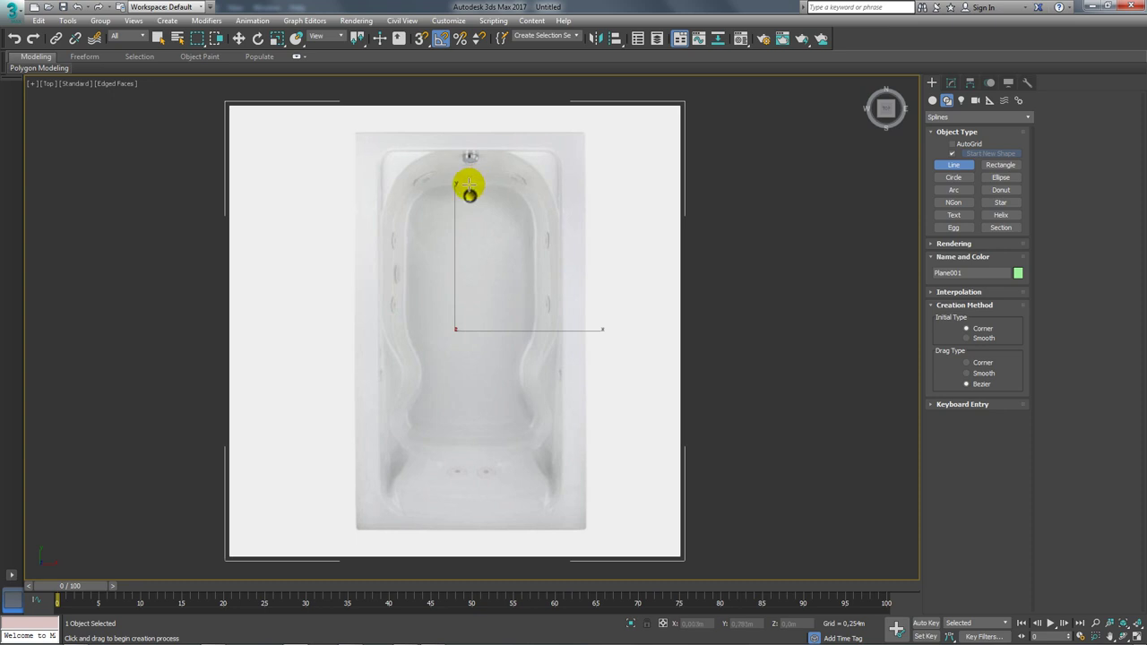
left_click(470, 185)
scroll(499, 184, "up", 2)
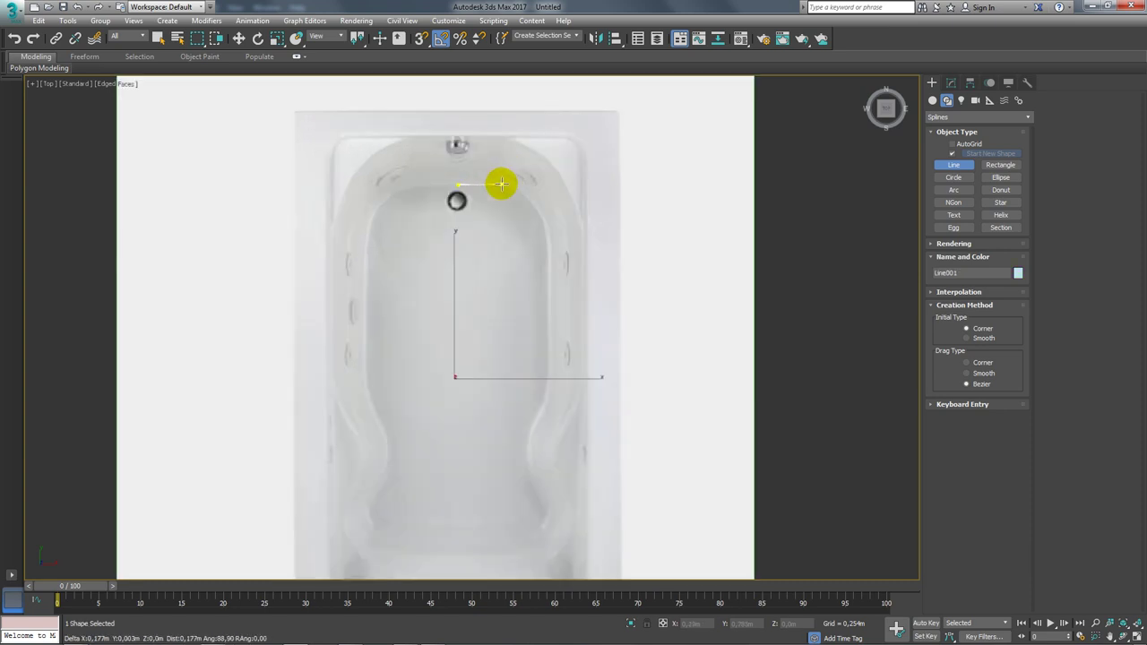
scroll(502, 183, "up", 3)
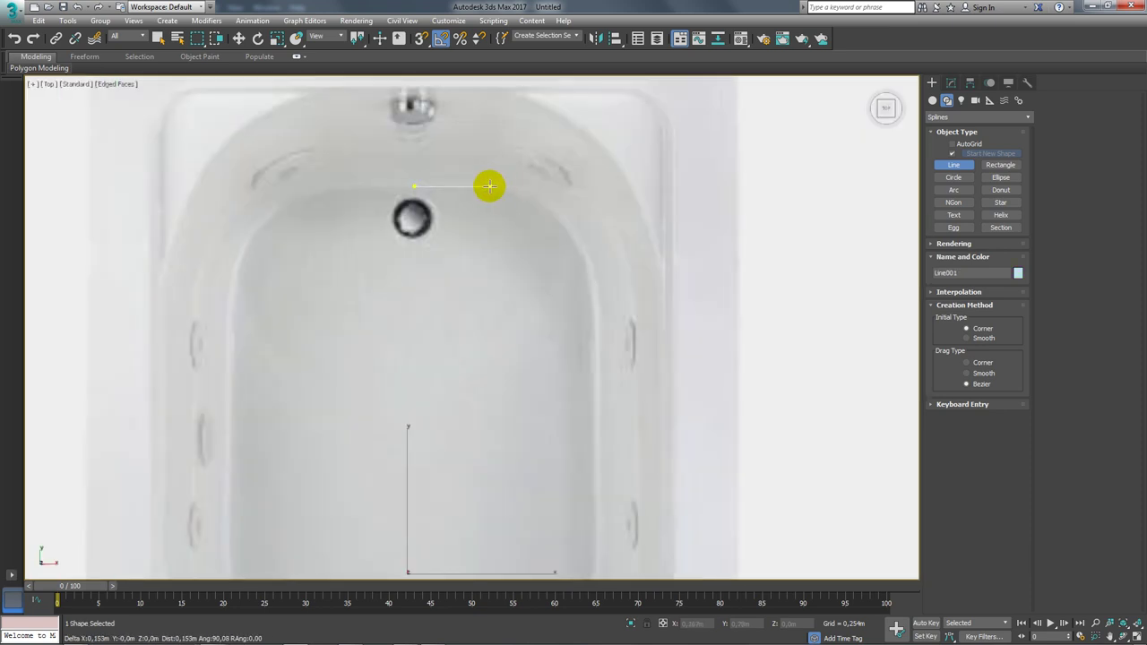
Trace the rim's top curve, upper right corner and narrowing right wall
left_click(495, 185)
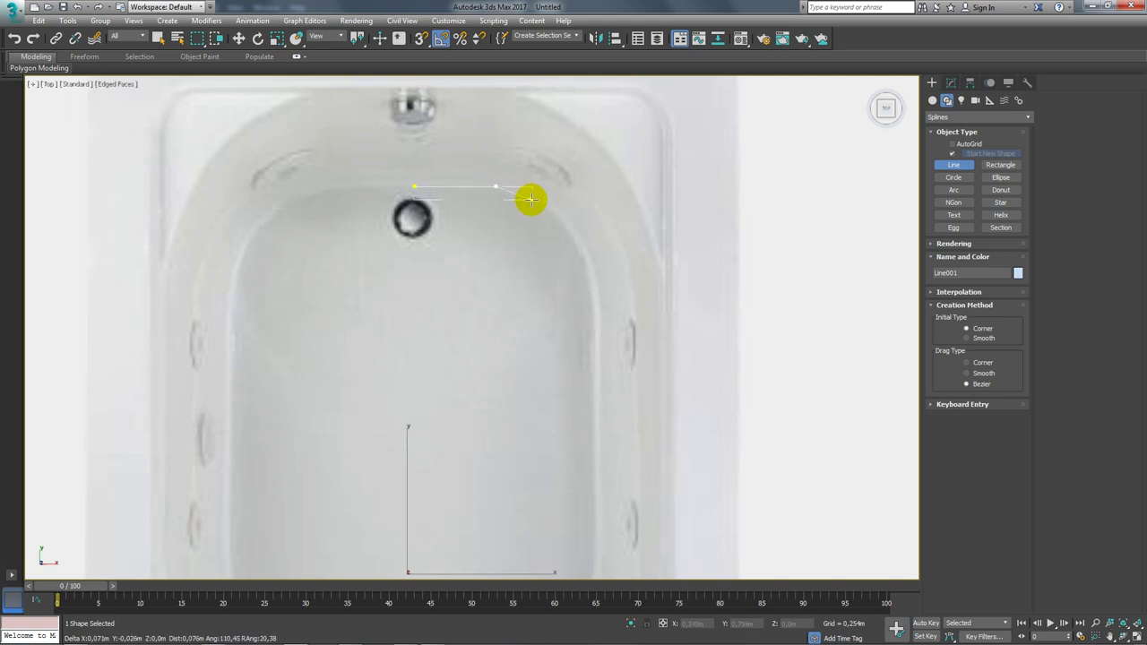
left_click(532, 200)
left_click(567, 226)
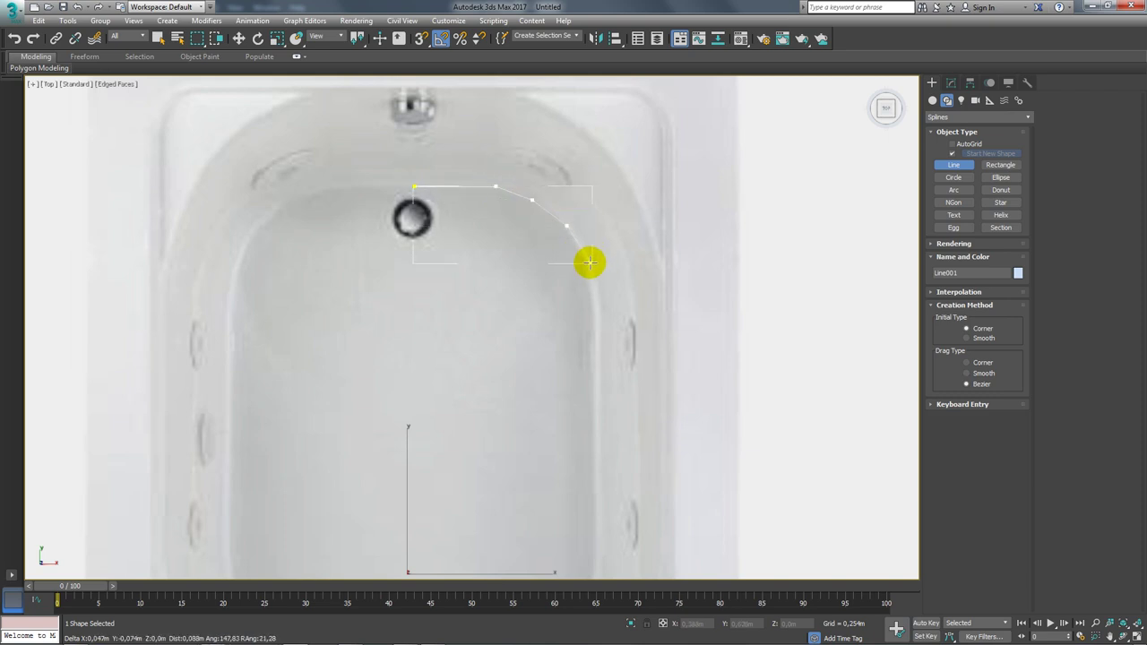
left_click(590, 263)
left_click(597, 310)
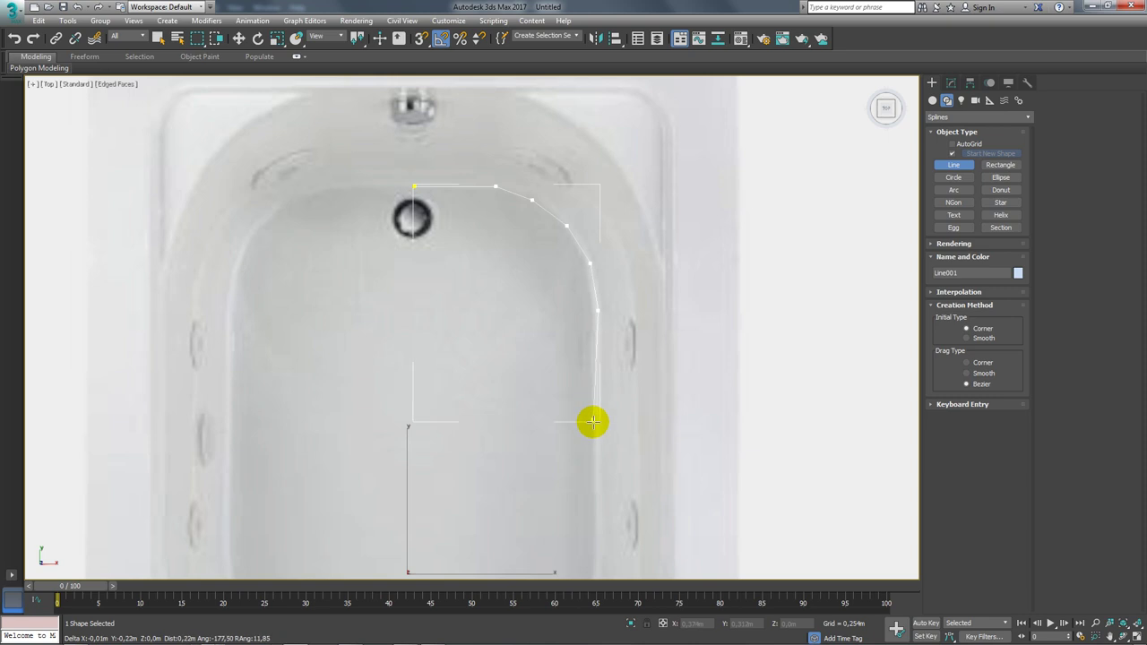
scroll(598, 448, "down", 5)
middle_click_drag(609, 501, 627, 311)
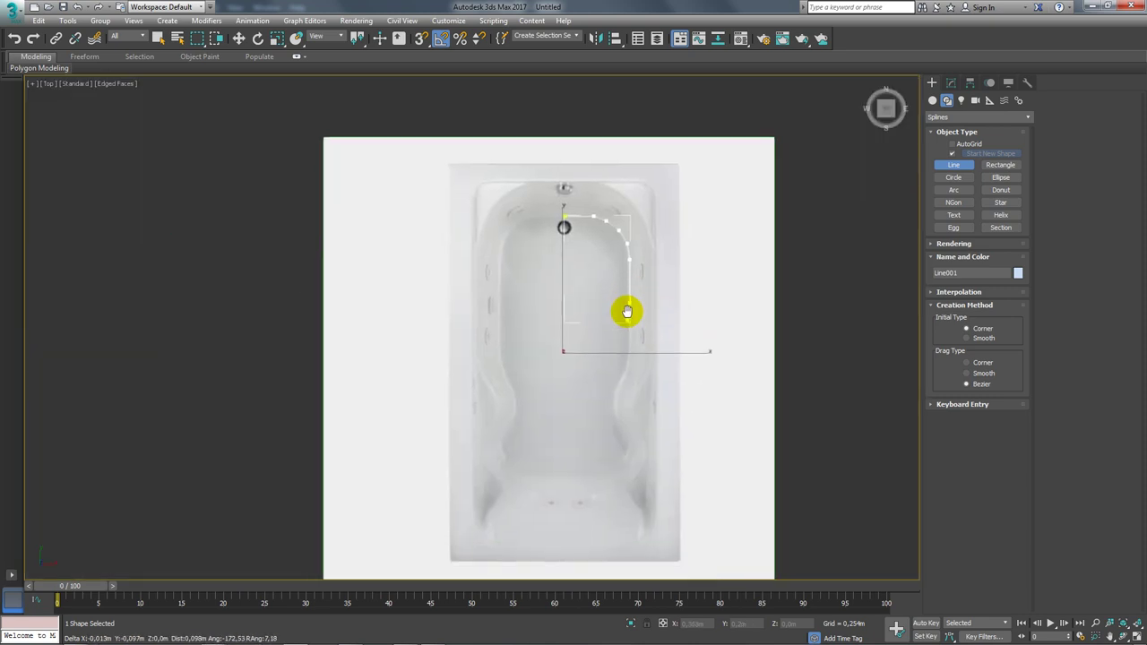
left_click(627, 305)
scroll(627, 309, "up", 3)
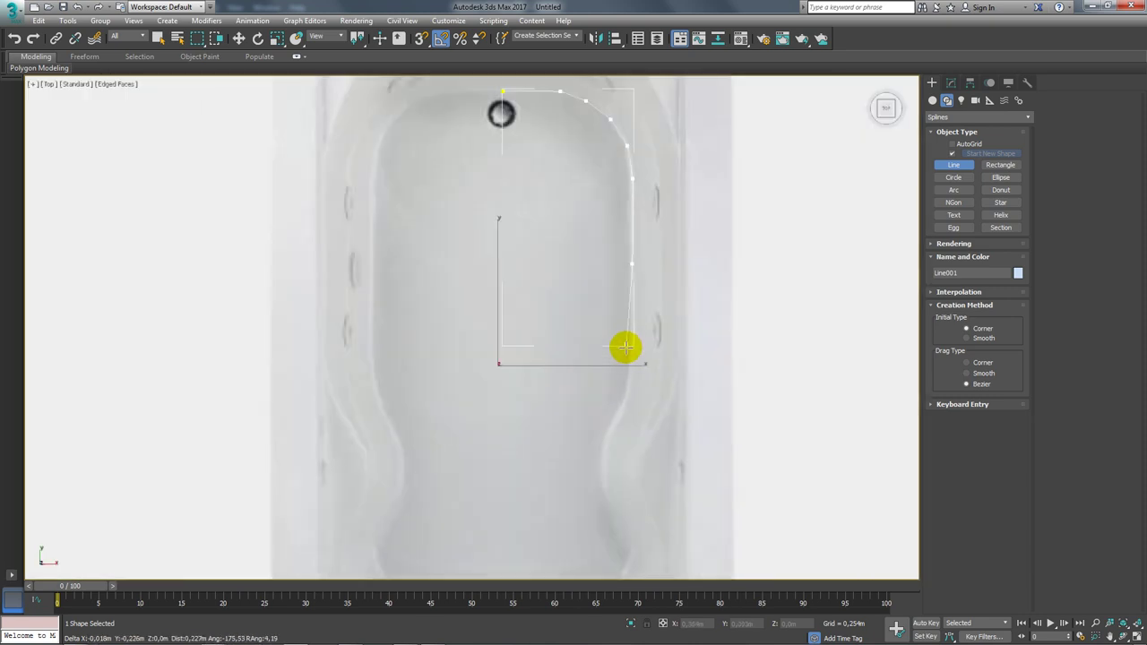
left_click(623, 402)
left_click(608, 440)
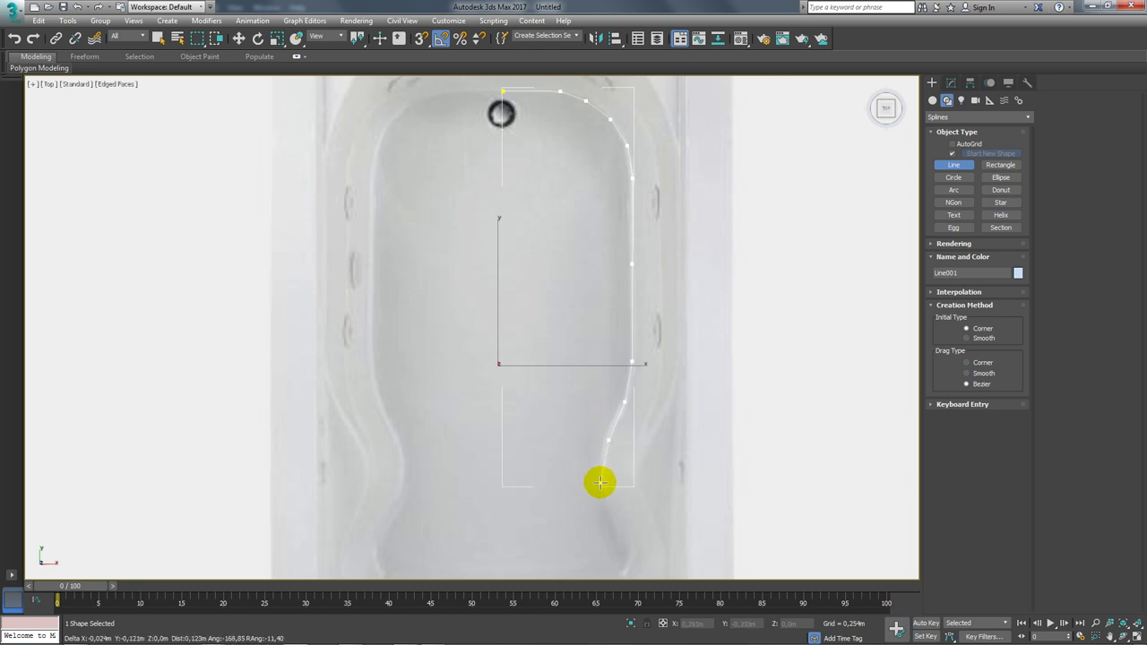
left_click(598, 488)
left_click(607, 520)
Extend the line around the lower right corner toward the bottom centre and finish it
middle_click_drag(622, 537, 627, 337)
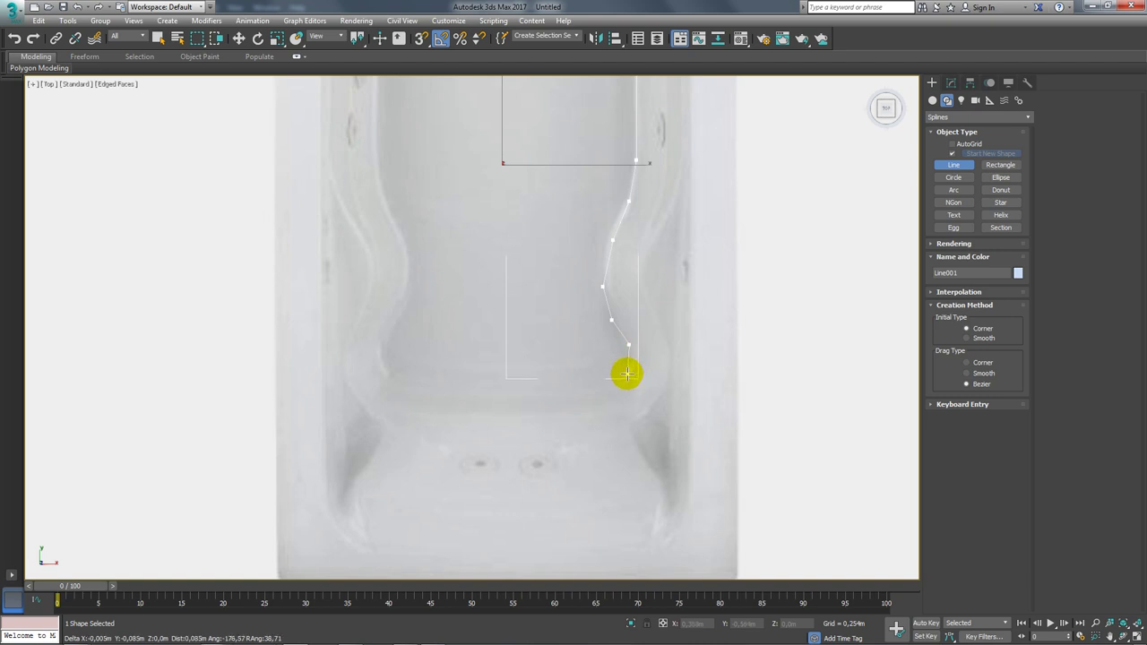
left_click(624, 375)
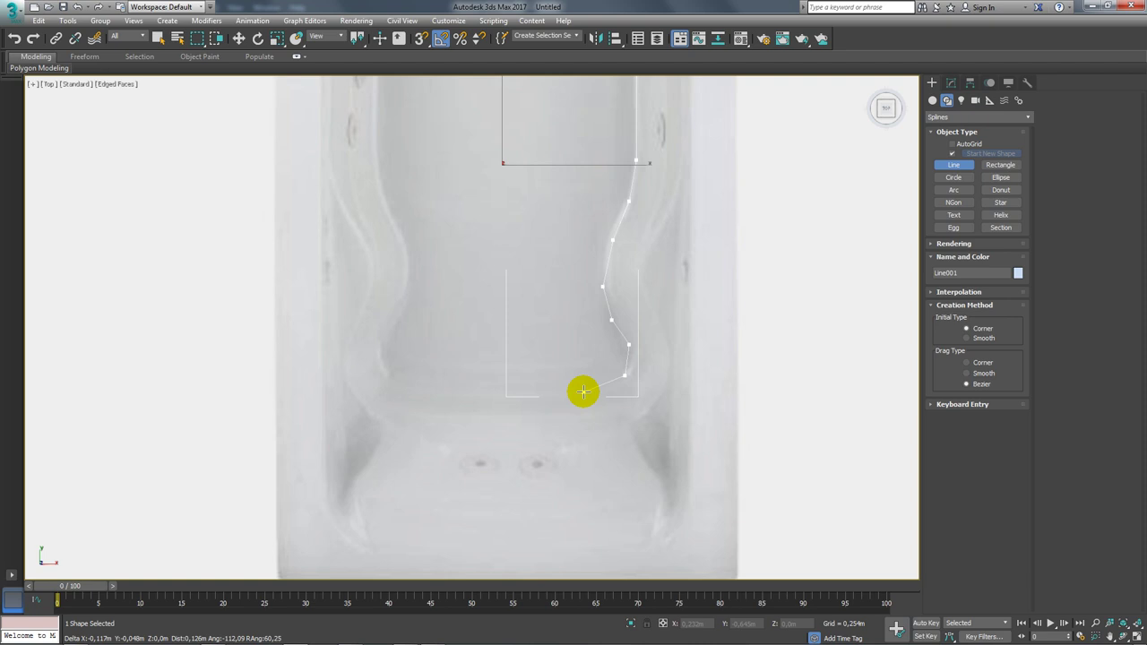
right_click(584, 391)
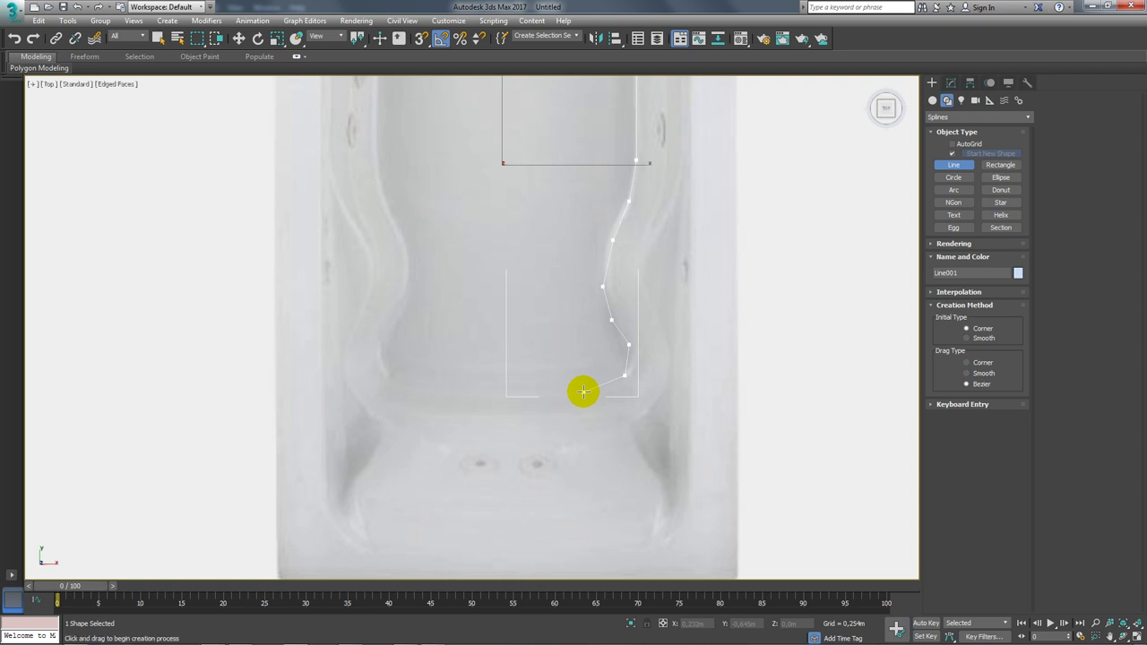
left_click(583, 392)
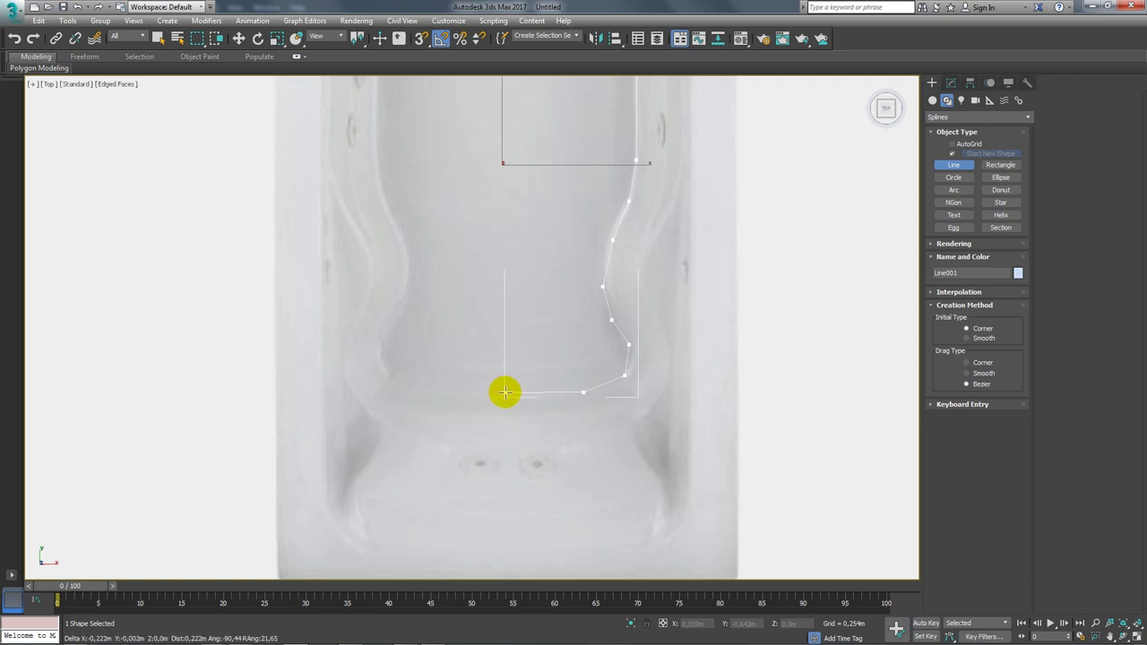
right_click(463, 371)
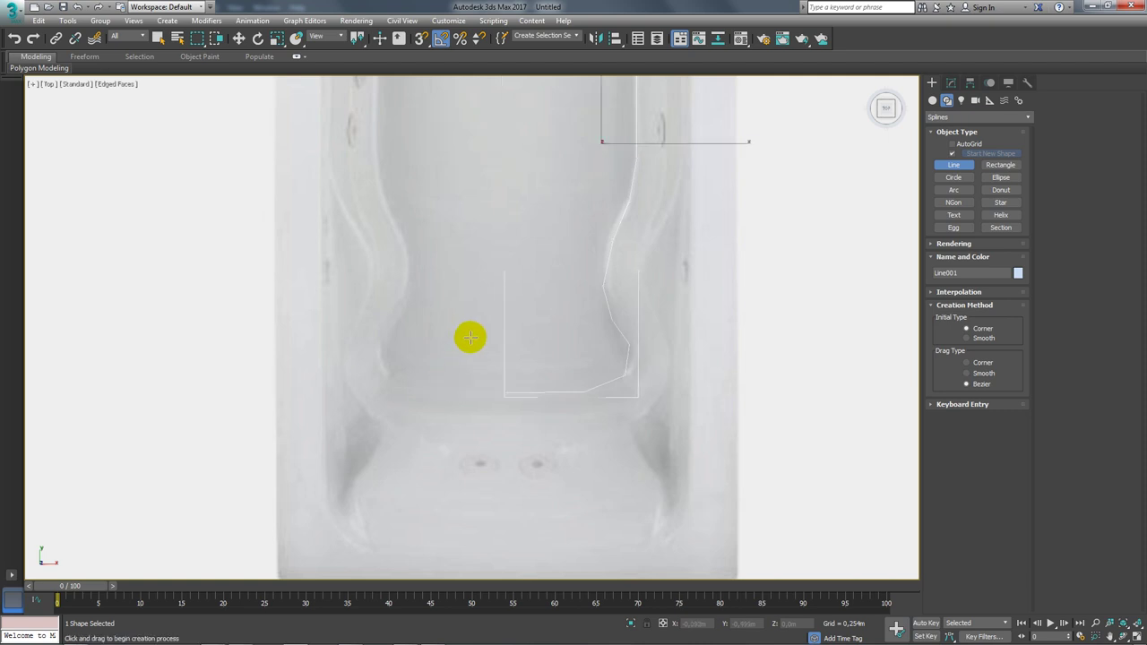
scroll(471, 335, "down", 3)
middle_click_drag(477, 307, 498, 318)
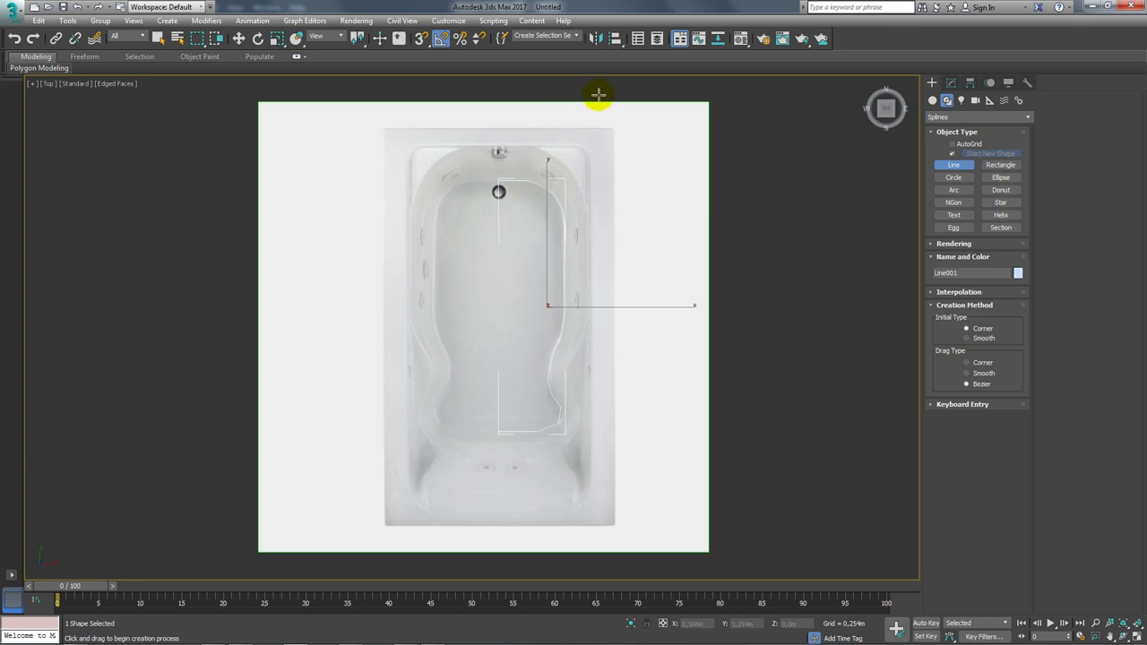
mouse_move(587, 278)
middle_mouse_down("alt")
mouse_move(638, 211)
mouse_move(593, 249)
middle_mouse_up("alt")
Lower the reference plane beneath the traced rim line
key("w")
left_click(473, 332)
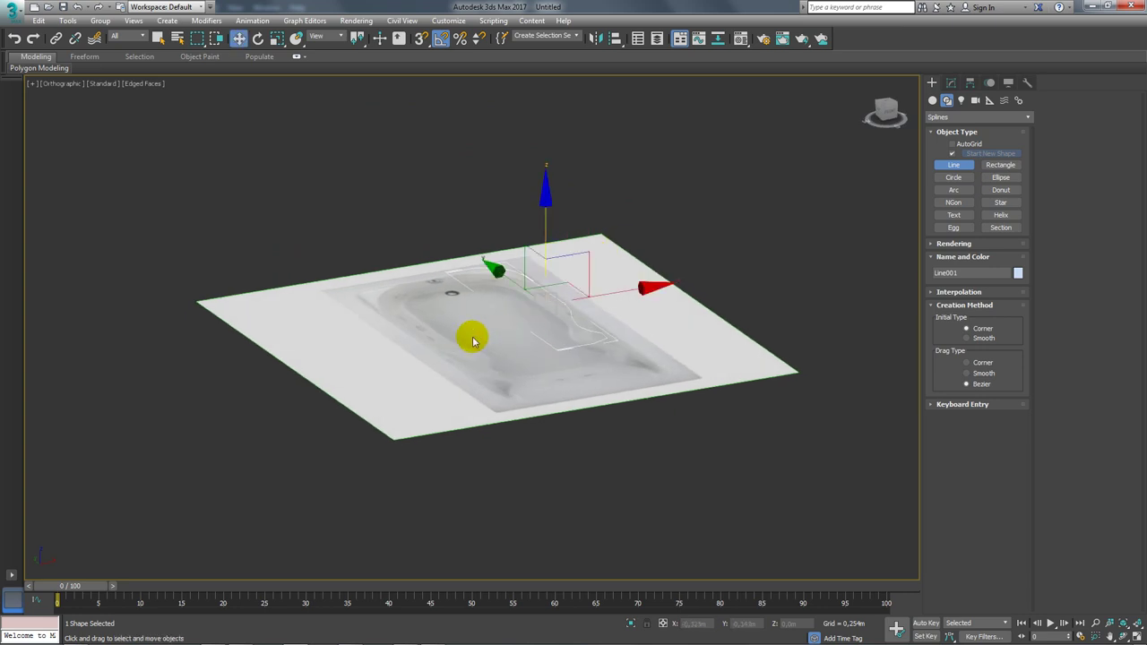
left_click_drag(499, 254, 507, 320)
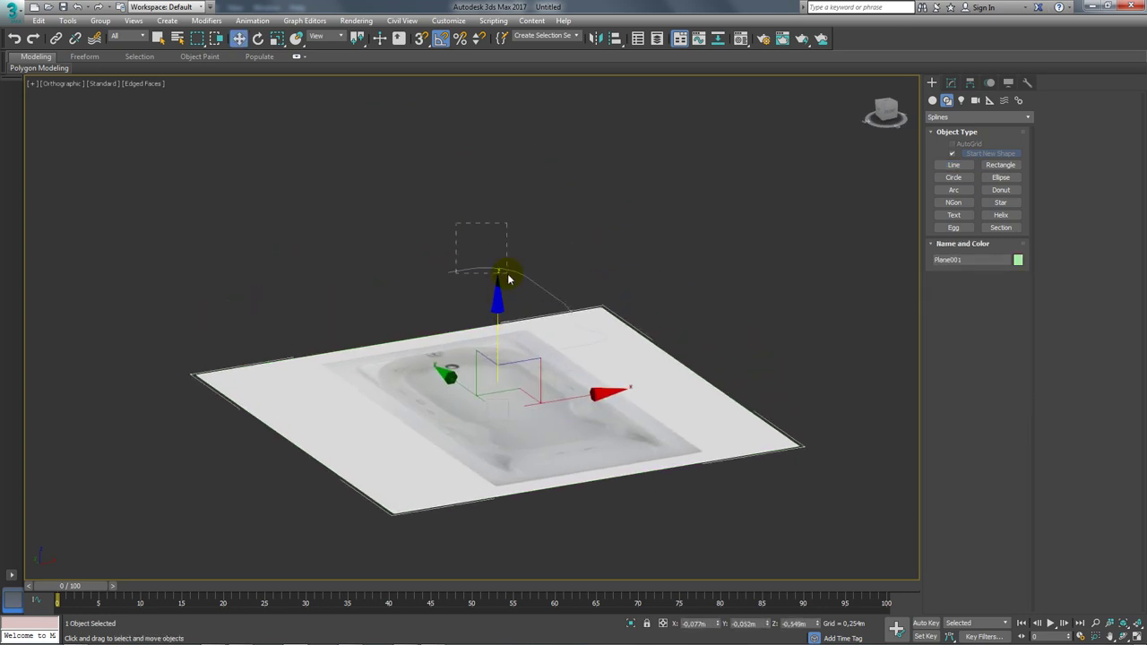
left_click(507, 278)
mouse_move(507, 278)
middle_mouse_down("alt")
mouse_move(597, 277)
mouse_move(560, 310)
mouse_move(532, 285)
mouse_move(588, 284)
mouse_move(591, 224)
middle_mouse_up("alt")
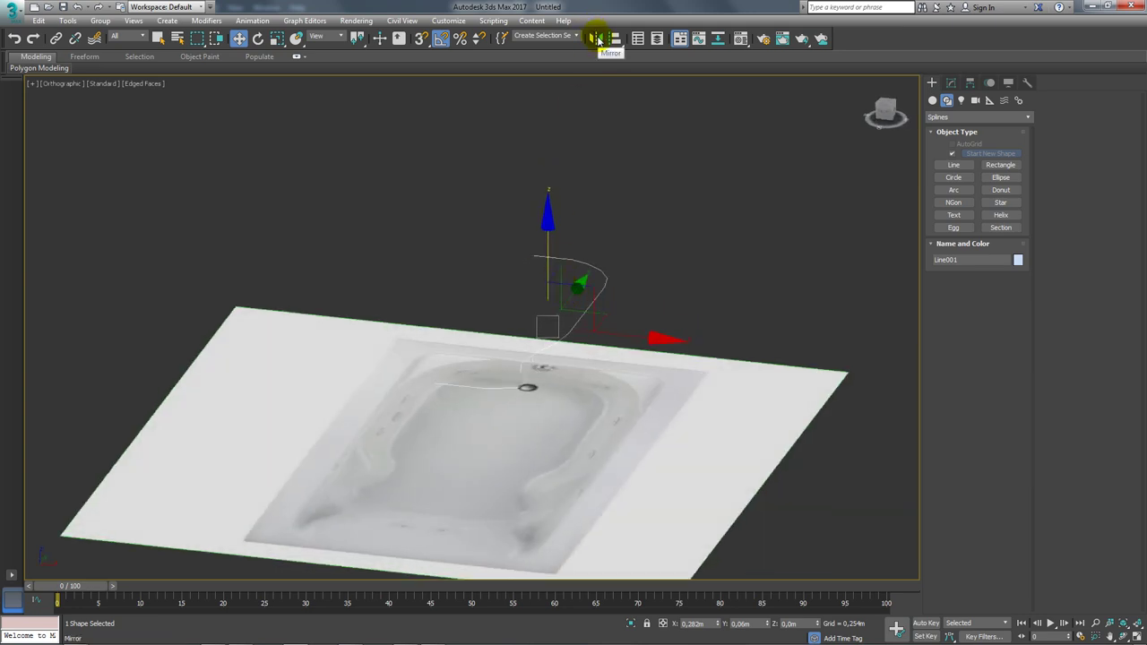
Mirror Line001 on X as an instance and slide the copy left to form the left half
left_click(596, 38)
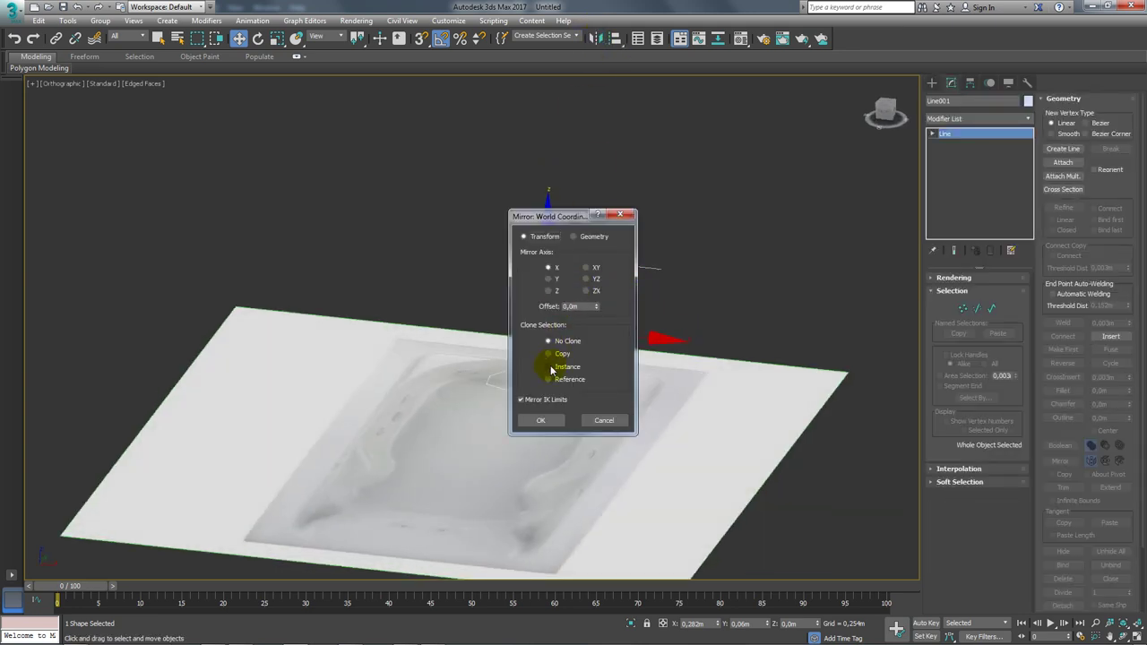
left_click(551, 366)
left_click(540, 420)
middle_click_drag(592, 351, 606, 346, "alt")
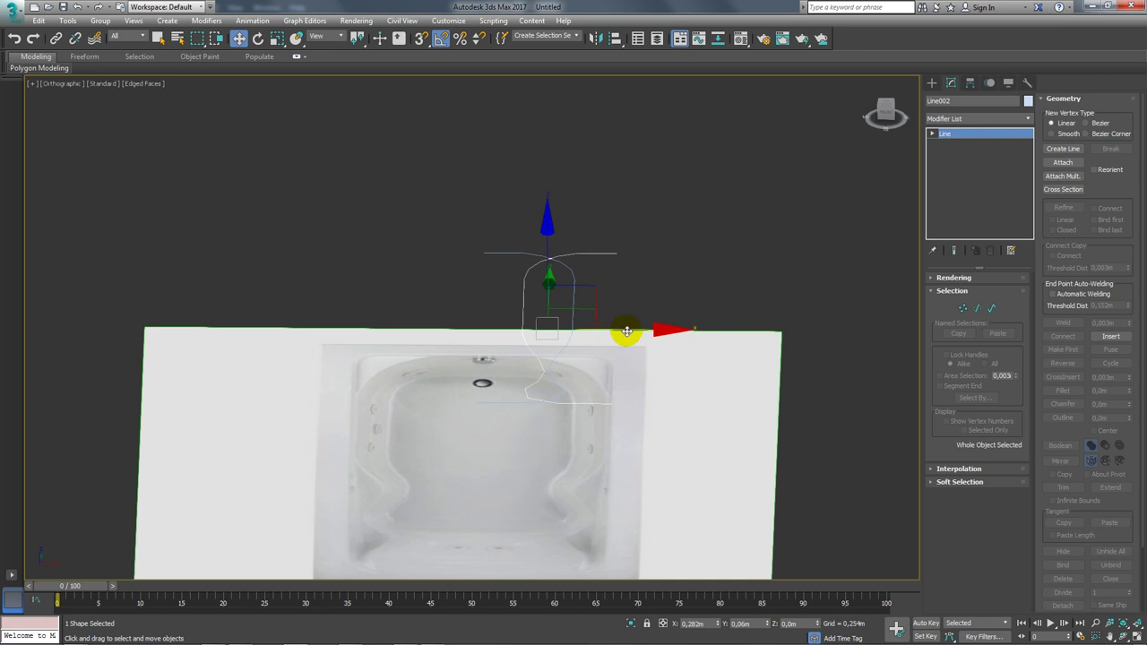
left_click_drag(626, 331, 497, 323)
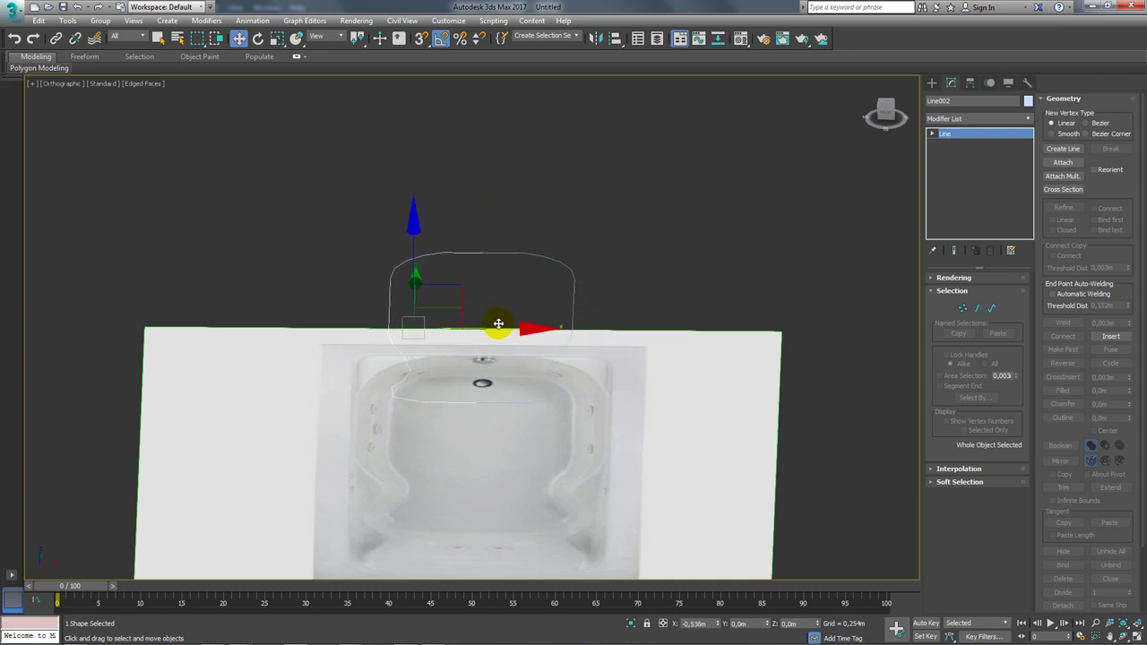
left_click(589, 302)
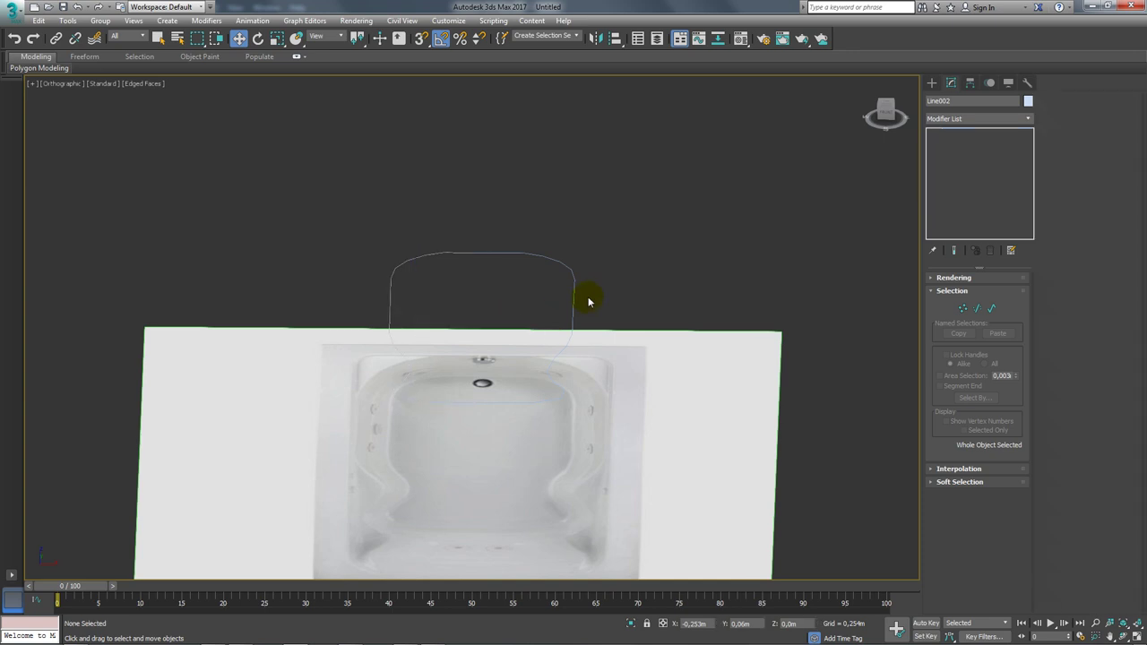
left_click(492, 255)
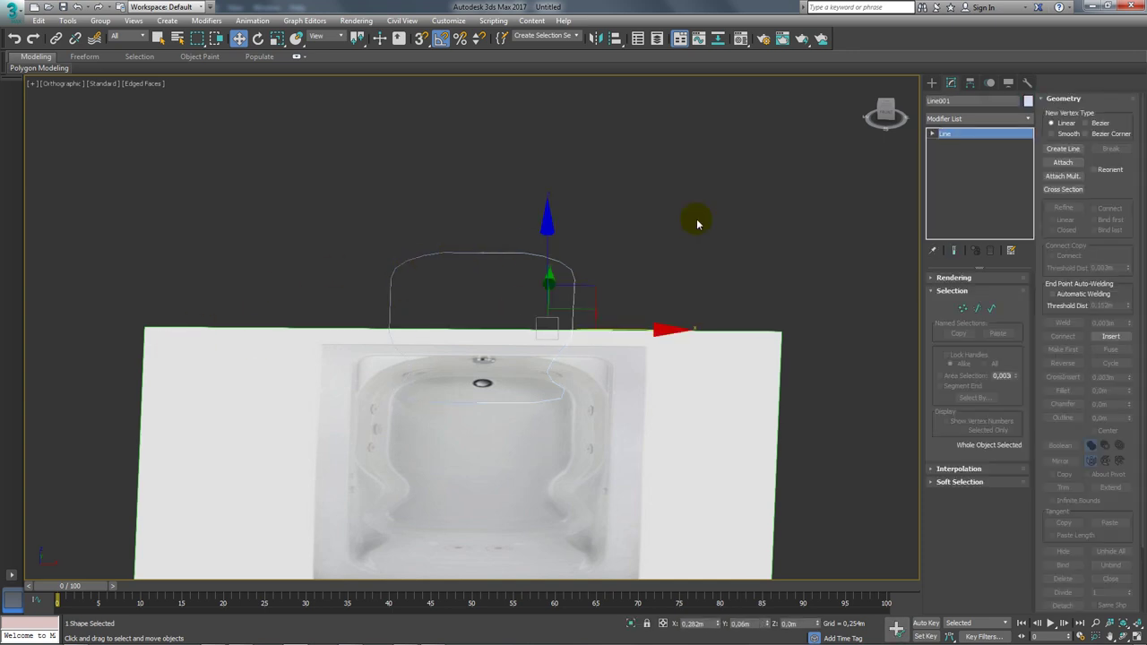
Attach the mirrored half to Line001, then fuse and weld the top centre vertex pair
left_click(1062, 162)
left_click(455, 261)
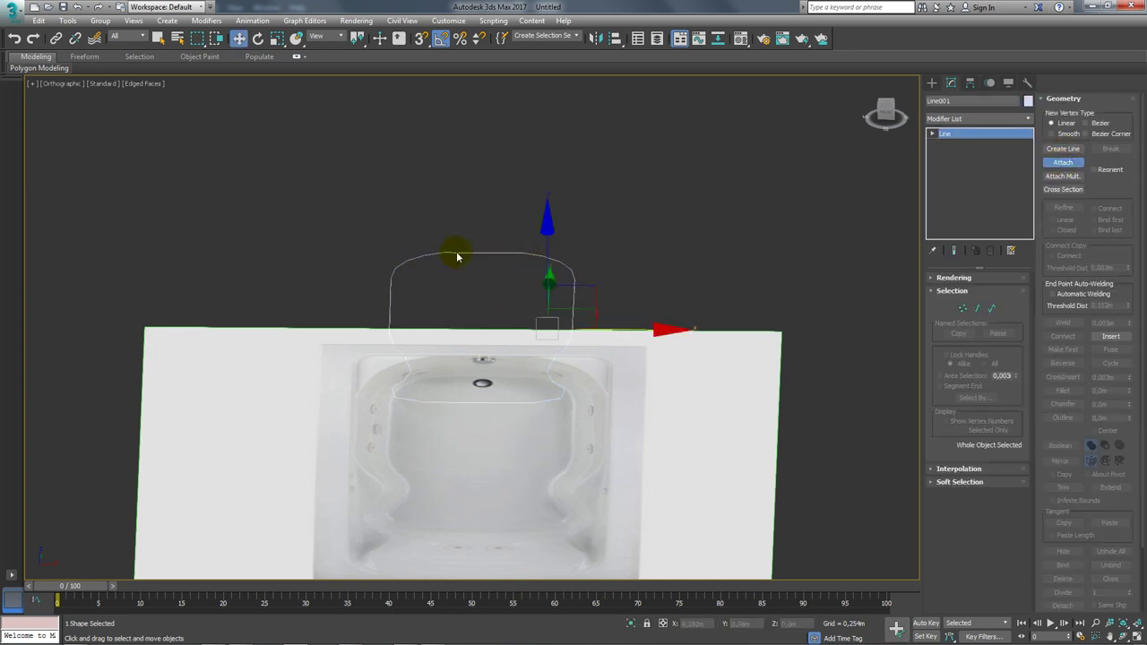
left_click(962, 308)
scroll(430, 243, "up", 2)
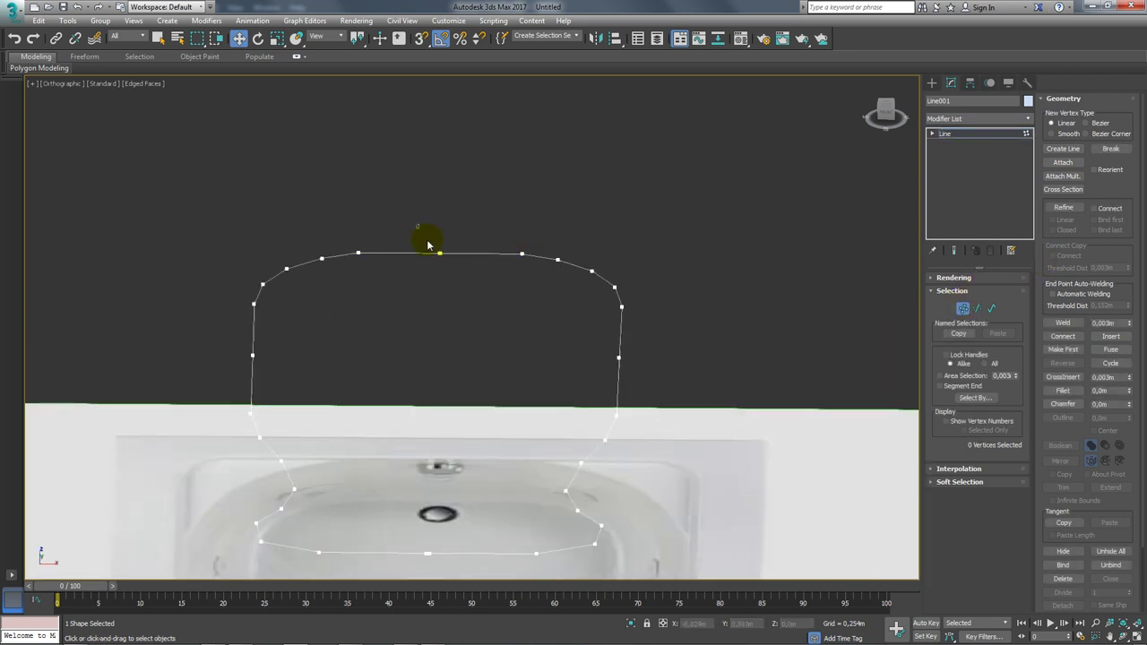
left_click_drag(430, 238, 456, 263)
scroll(455, 264, "up", 2)
scroll(423, 264, "up", 3)
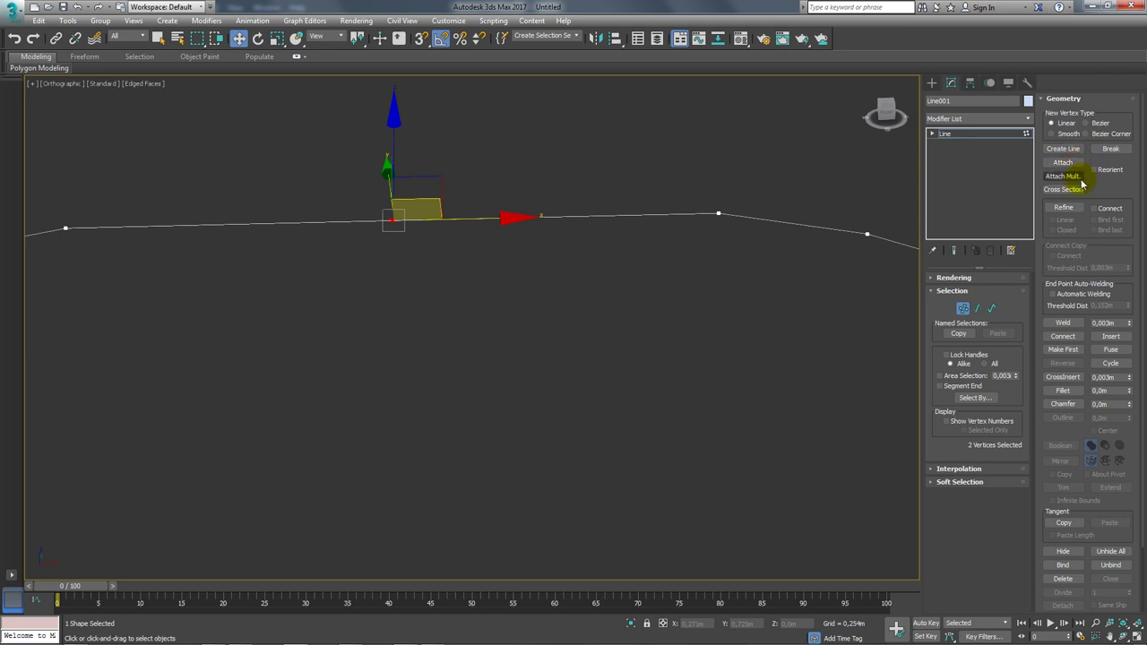
scroll(1111, 193, "down", 2)
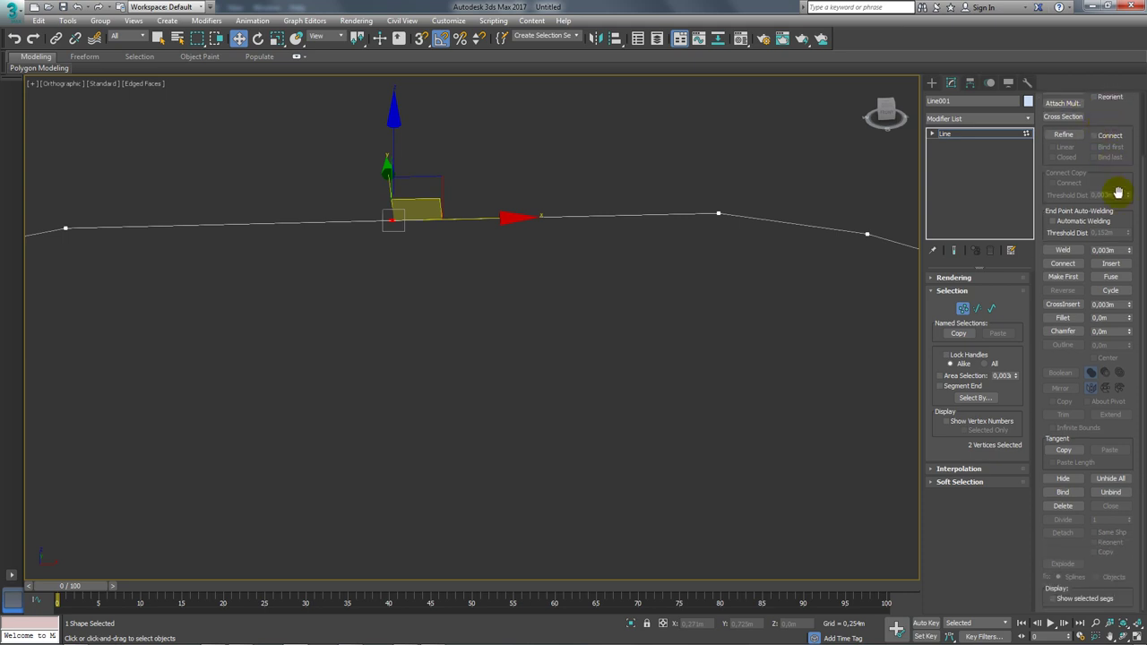
left_click(1110, 277)
left_click(1064, 254)
Weld the overlapping bottom centre vertices and return to the whole-line level
mouse_move(493, 310)
middle_mouse_down("alt")
mouse_move(487, 379)
mouse_move(486, 259)
mouse_move(481, 354)
middle_mouse_up("alt")
left_click_drag(518, 337, 468, 384)
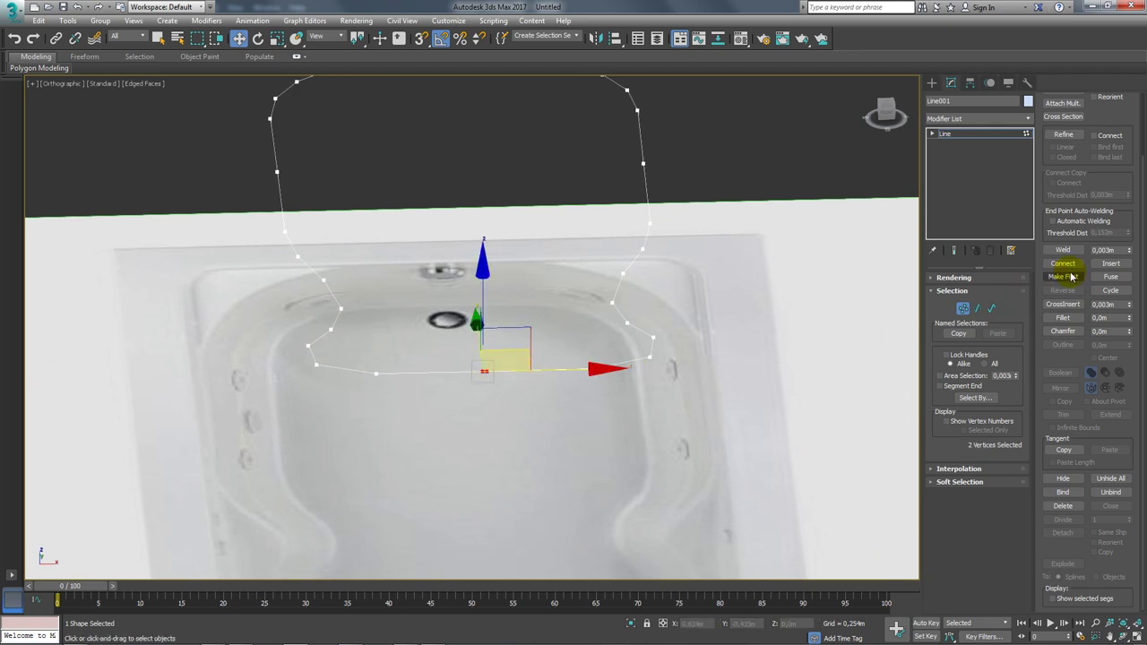
left_click(1072, 253)
mouse_move(448, 277)
middle_mouse_down("alt")
mouse_move(453, 346)
mouse_move(525, 261)
middle_mouse_up("alt")
left_click(980, 134)
left_click(1027, 119)
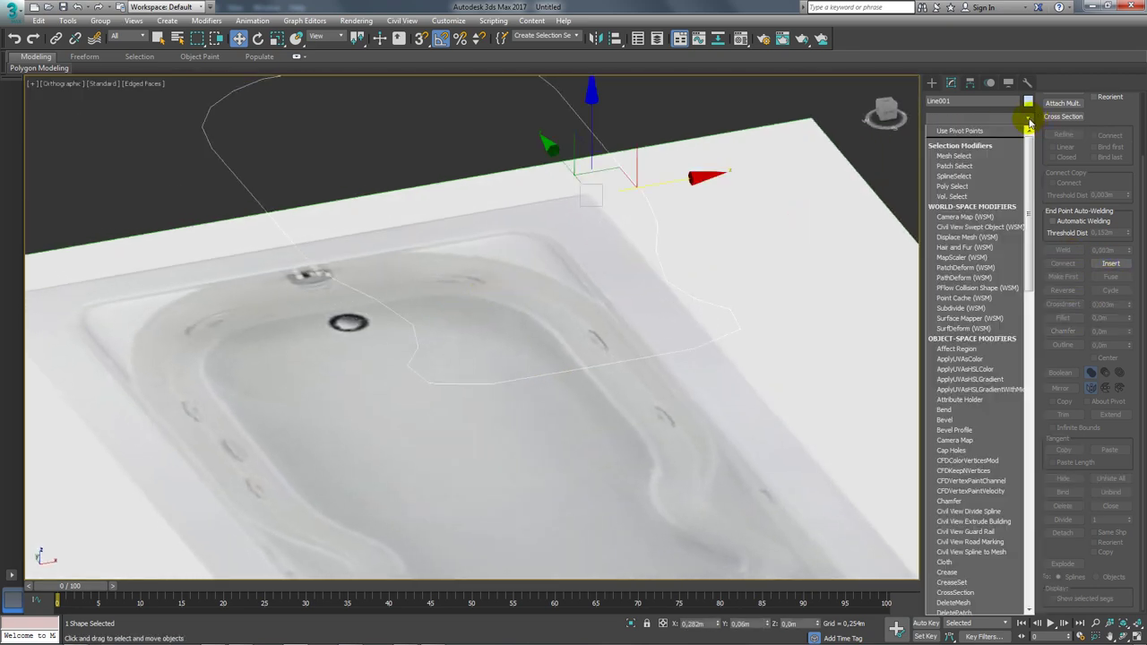
mouse_move(825, 192)
middle_mouse_down("alt")
mouse_move(586, 246)
mouse_move(456, 207)
middle_mouse_up("alt")
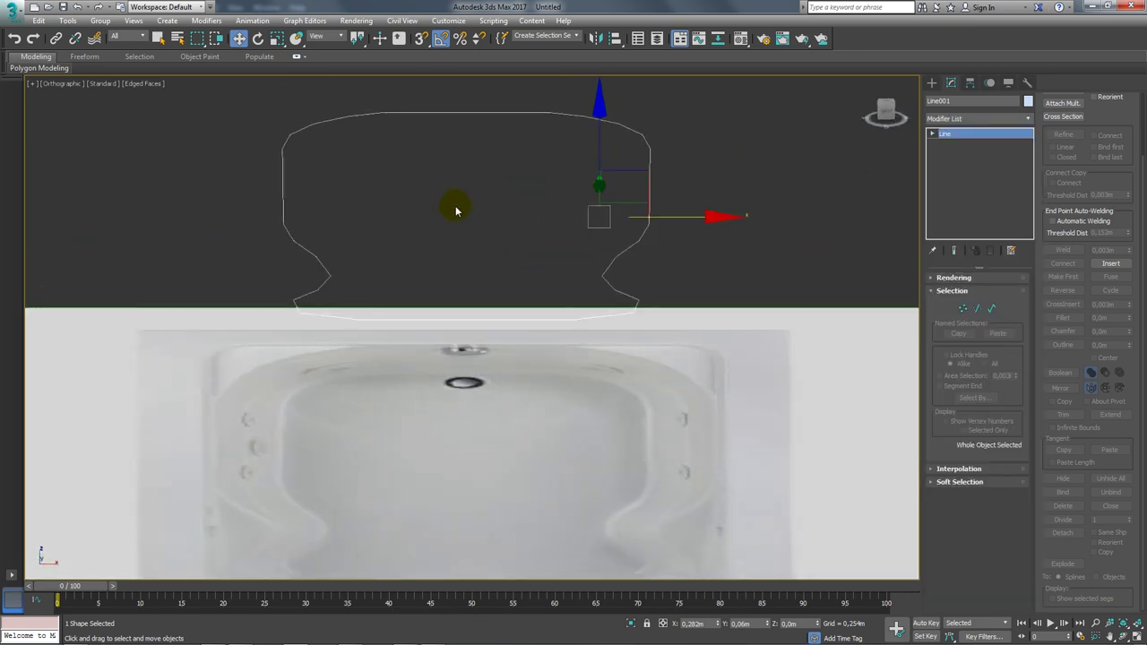
Convert the closed bathtub outline to an Editable Poly
right_click(452, 204)
left_click(614, 351)
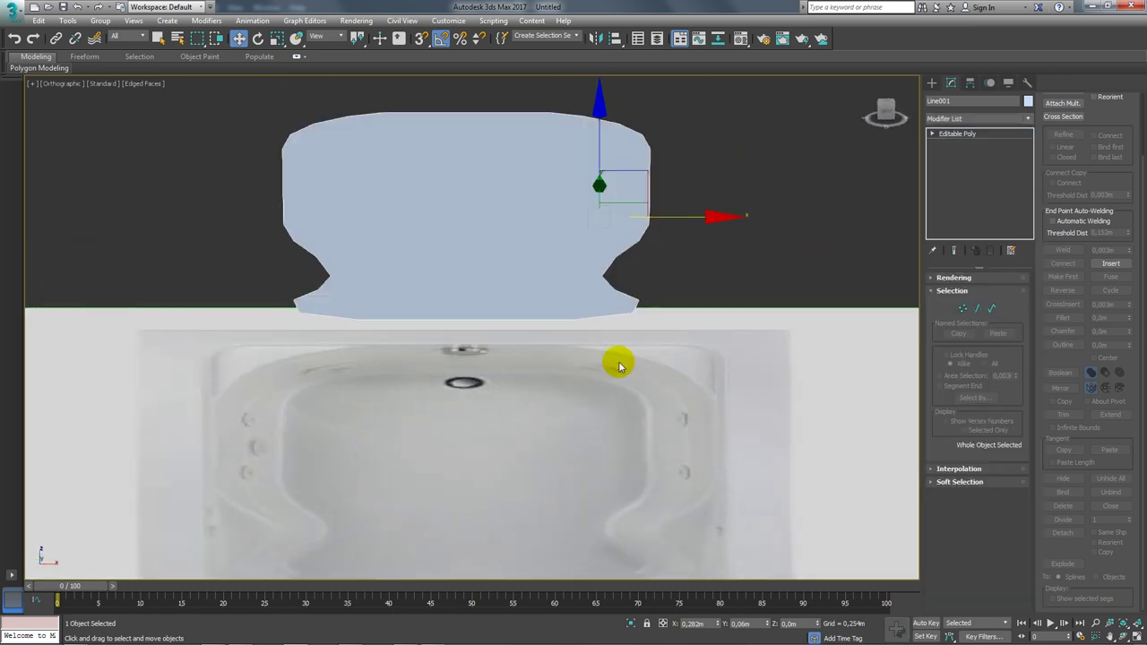
mouse_move(614, 361)
middle_mouse_down("alt")
mouse_move(821, 245)
mouse_move(790, 211)
mouse_move(881, 279)
mouse_move(815, 307)
mouse_move(767, 230)
mouse_move(758, 266)
middle_mouse_up("alt")
Select the open border, scale out a ring of faces, and pull it upward into walls
left_click(976, 294)
left_click(813, 235)
left_click(946, 292)
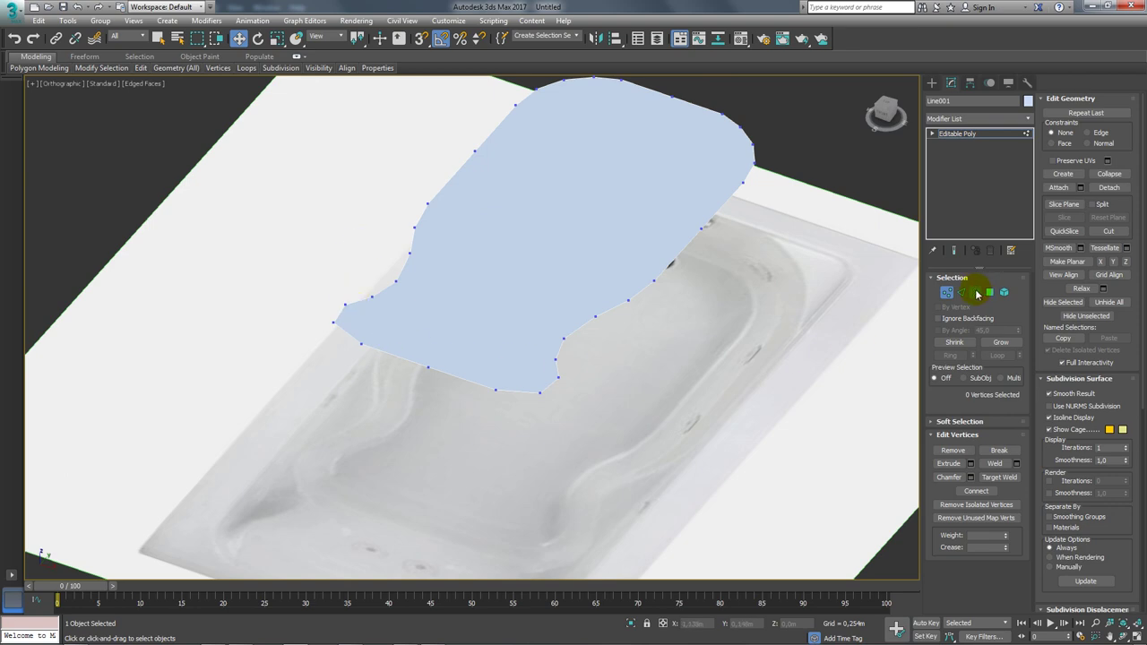
left_click(977, 293)
key("e")
key("r")
left_click_drag(558, 243, 549, 199, "shift")
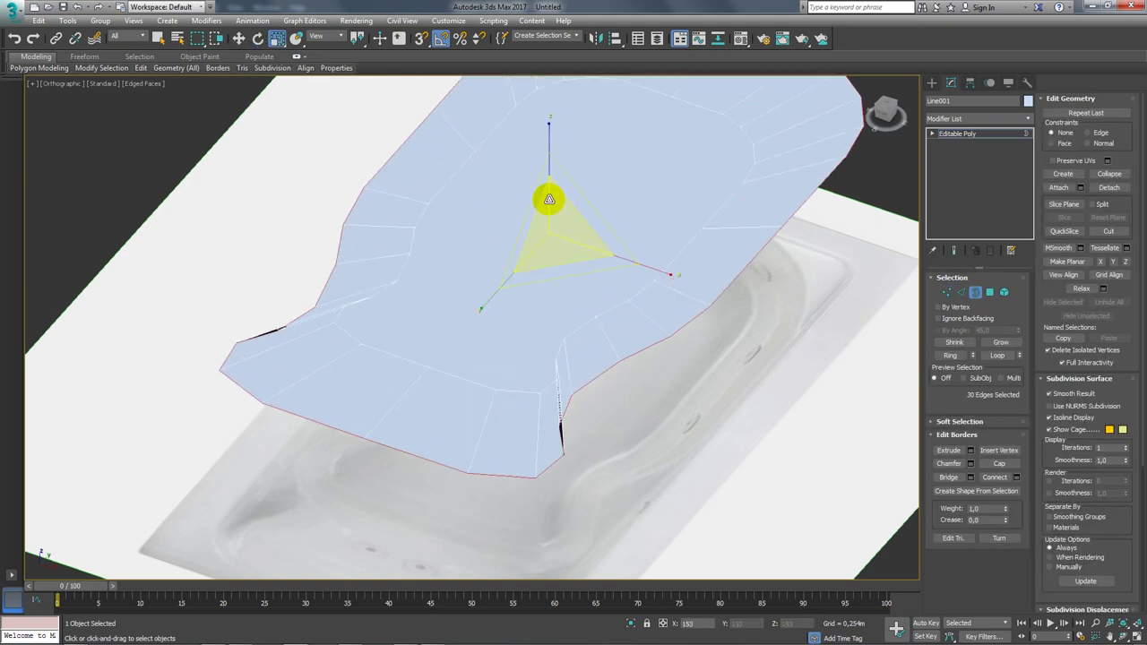
middle_click_drag(547, 199, 548, 236, "alt")
key("w")
left_click_drag(546, 157, 571, 90, "shift")
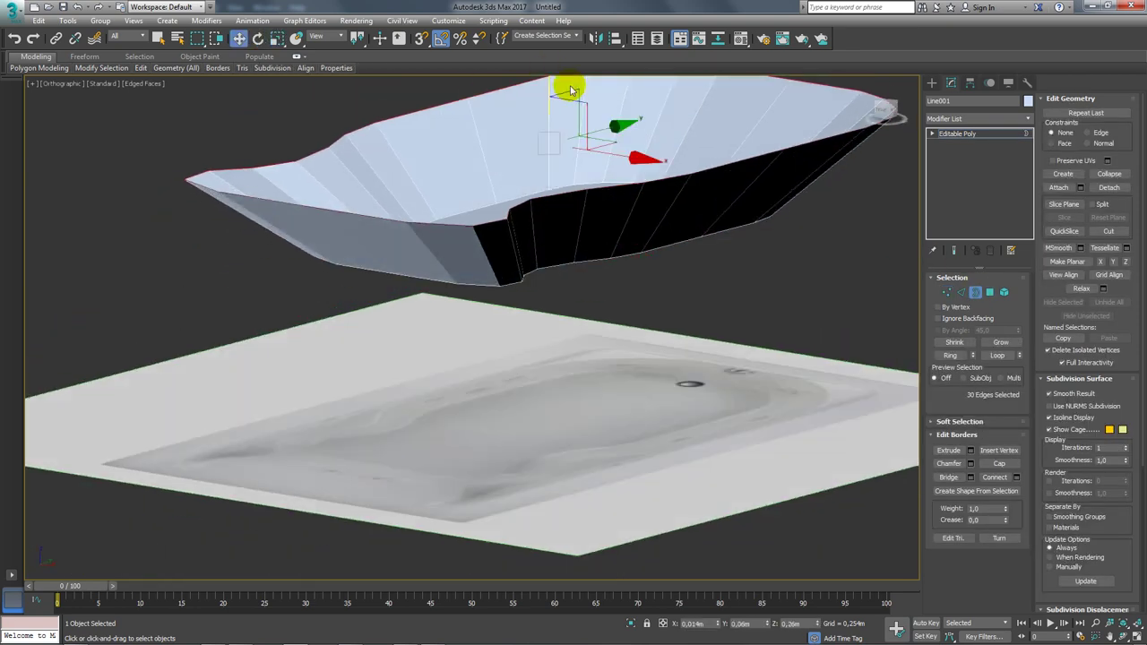
mouse_move(571, 91)
middle_mouse_down("alt")
mouse_move(742, 256)
mouse_move(858, 236)
mouse_move(814, 200)
mouse_move(896, 180)
middle_mouse_up("alt")
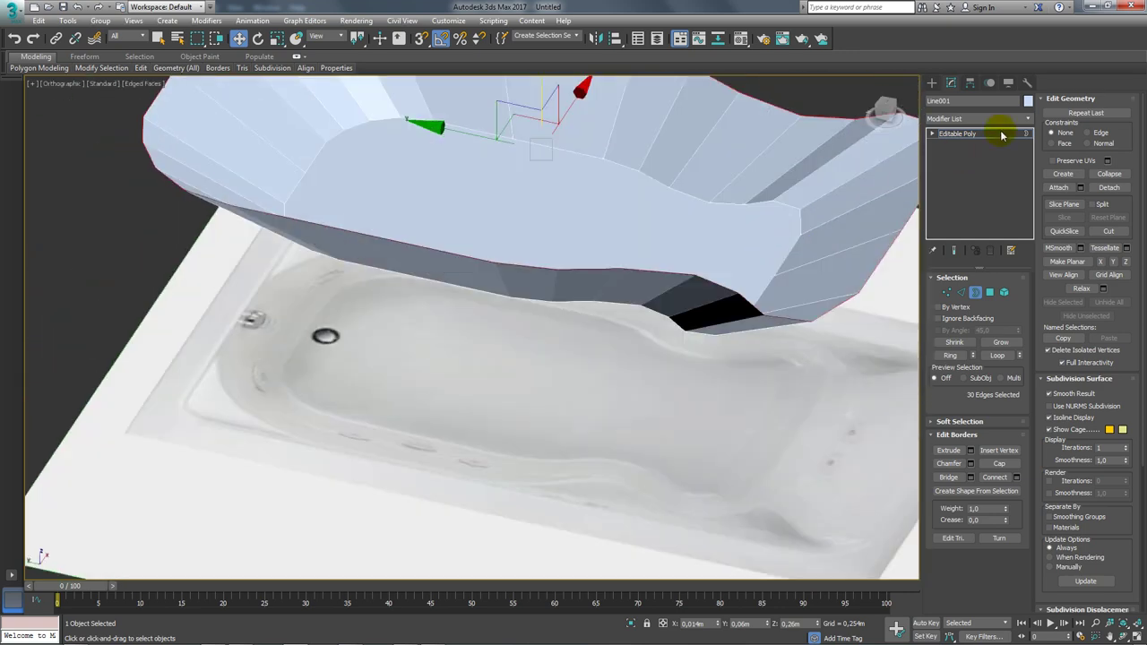
Return to object level and view the tub from the Top view
left_click(985, 136)
left_click(977, 293)
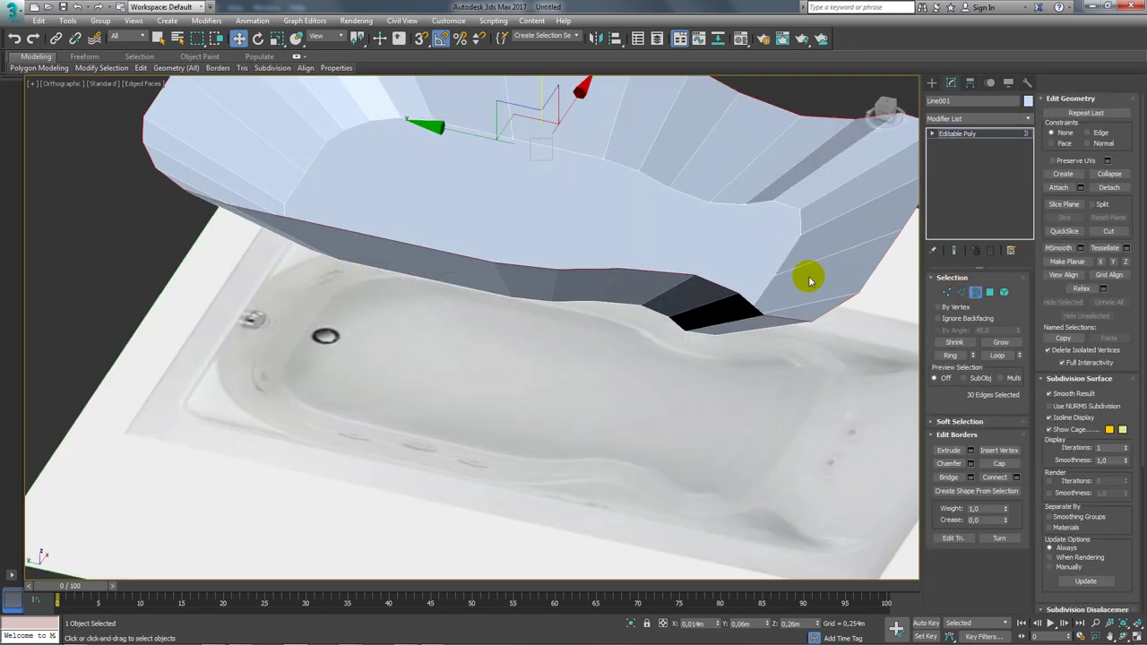
middle_click_drag(809, 277, 826, 385, "alt")
mouse_move(768, 243)
middle_mouse_down("alt")
mouse_move(744, 278)
mouse_move(553, 412)
mouse_move(529, 447)
mouse_move(554, 448)
middle_mouse_up("alt")
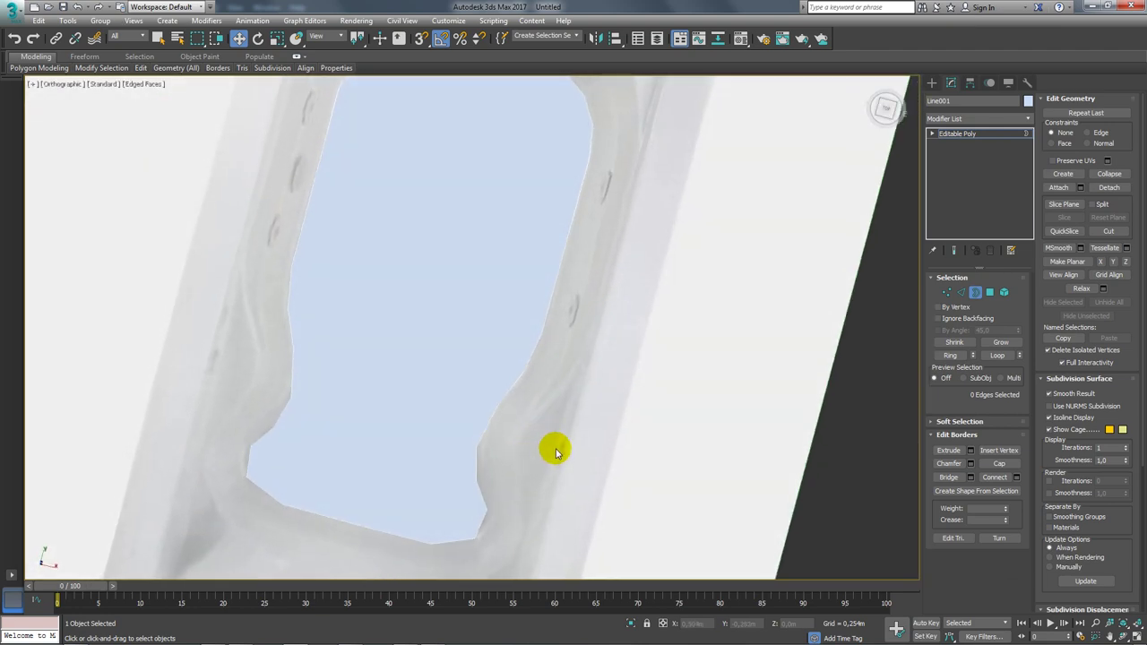
key("t")
scroll(499, 351, "up", 5)
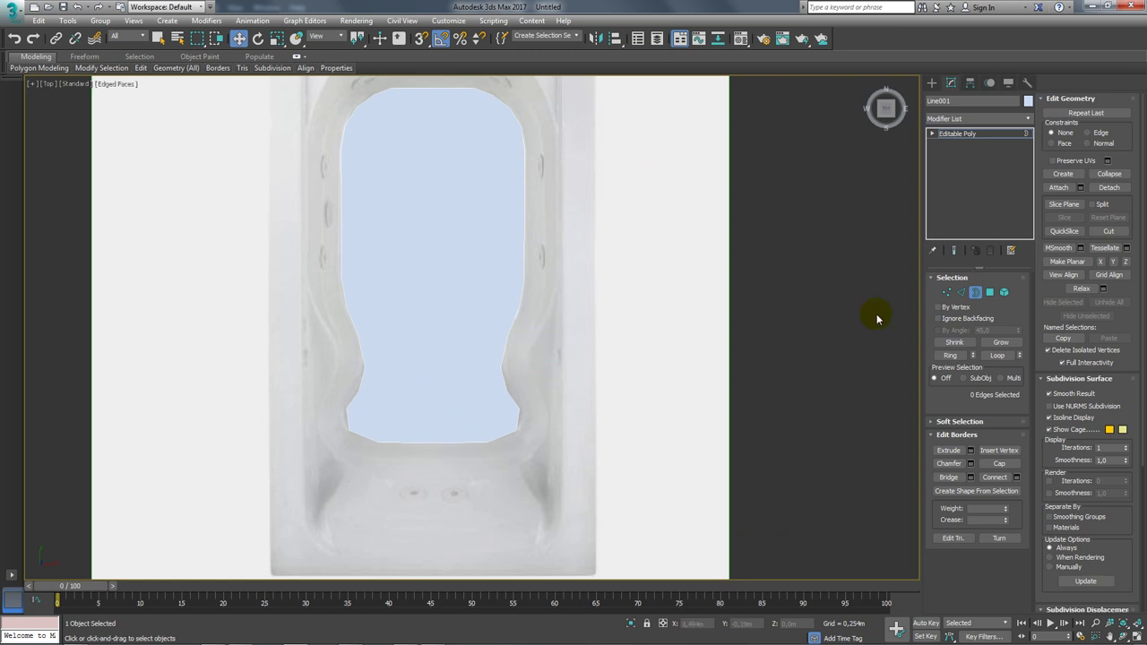
Select the tub floor mesh and scale its border outward into a new polygon ring
left_click(979, 299)
key("ctrl+a")
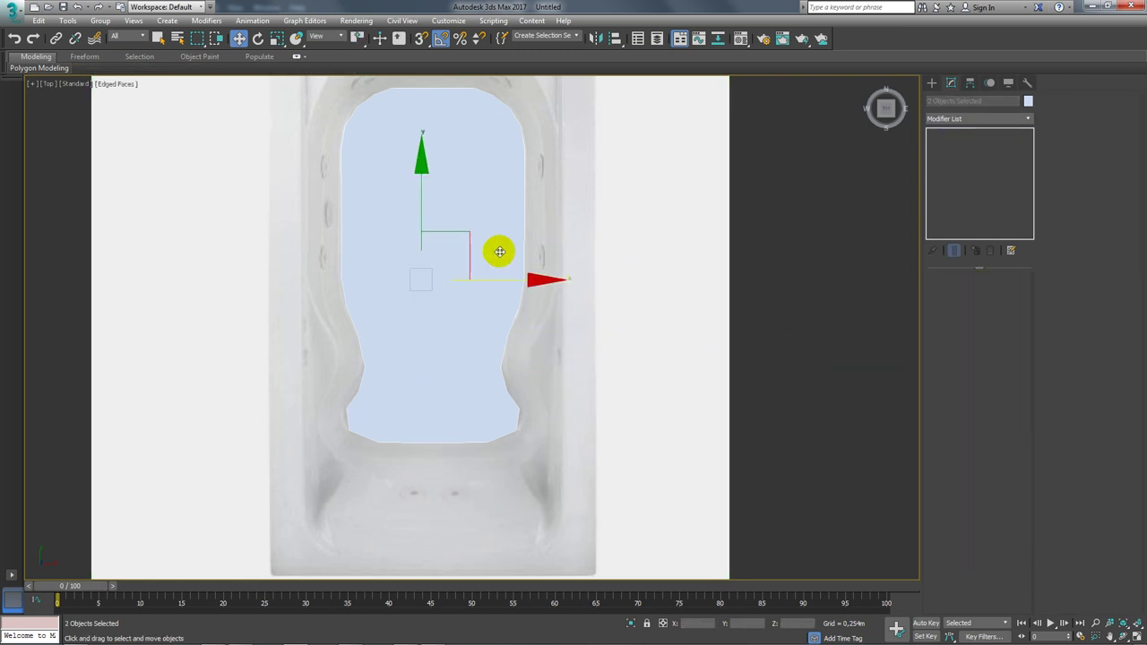
left_click(499, 251)
left_click(976, 293)
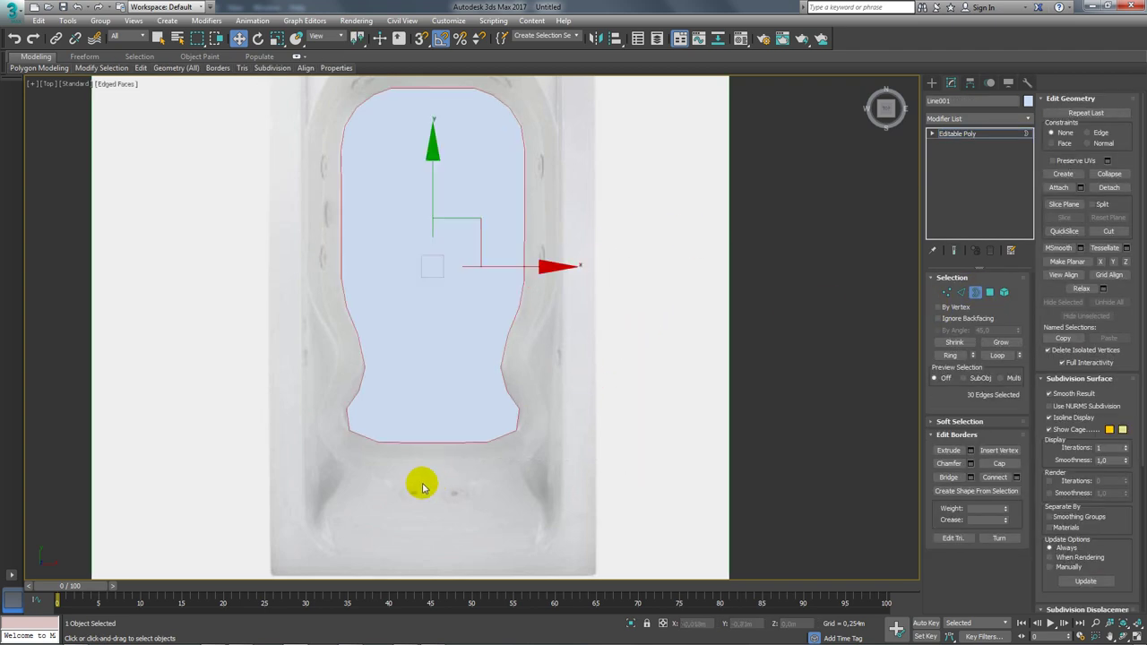
key("ctrl+a")
key("r")
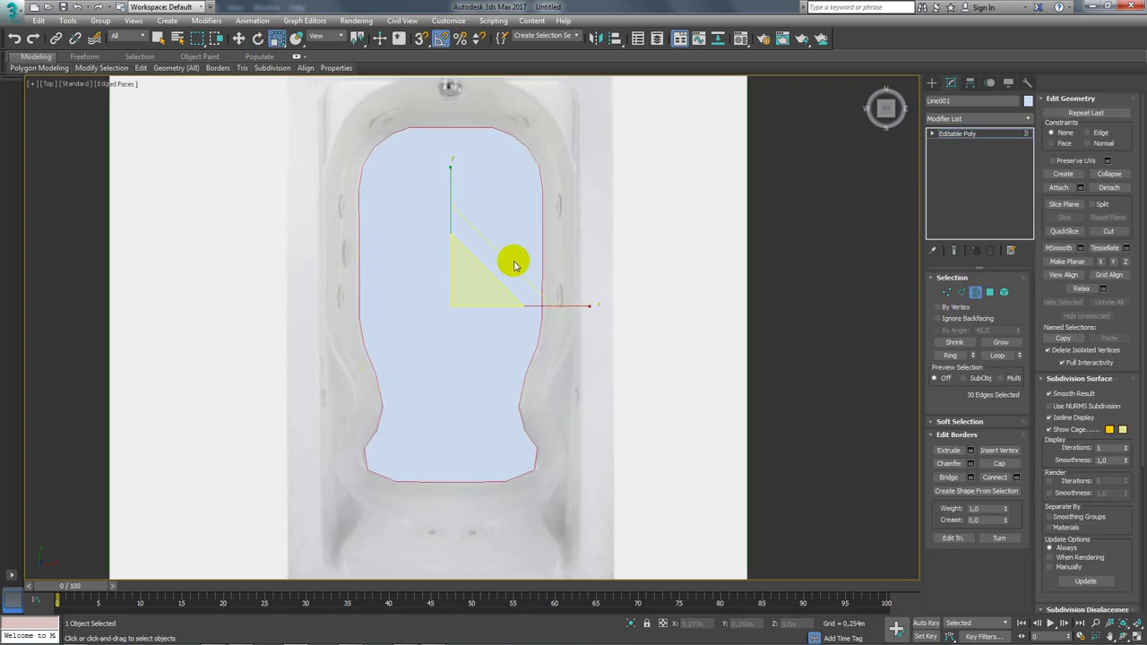
left_click_drag(504, 264, 523, 259, "shift")
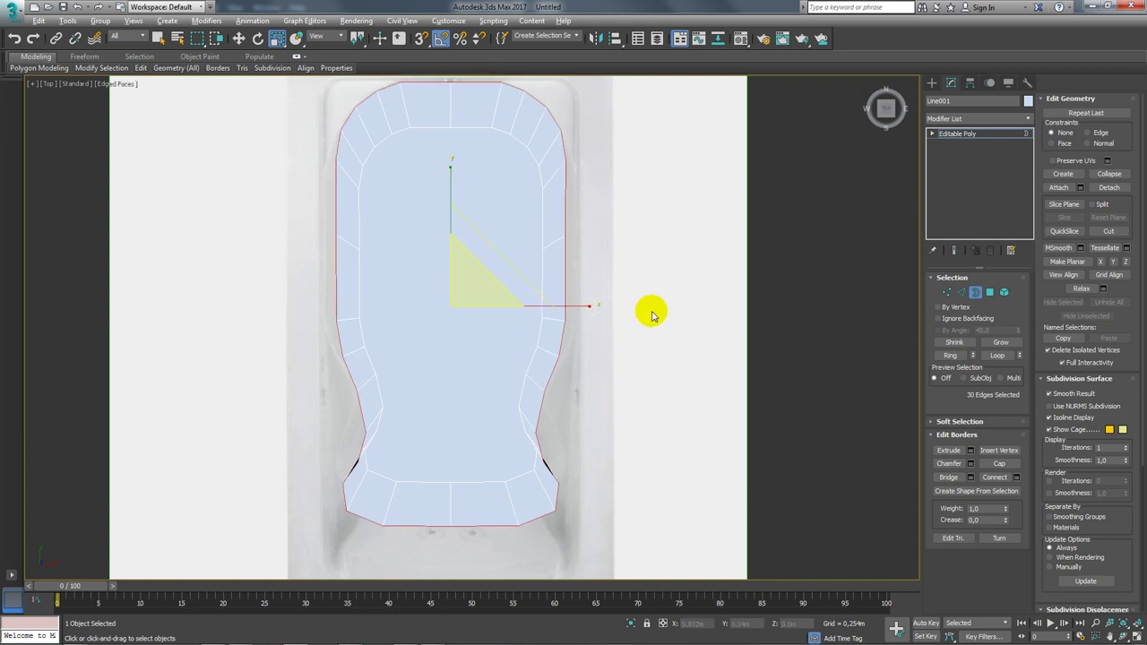
Turn on See-Through display in the mesh's Object Properties
right_click(469, 279)
left_click(475, 423)
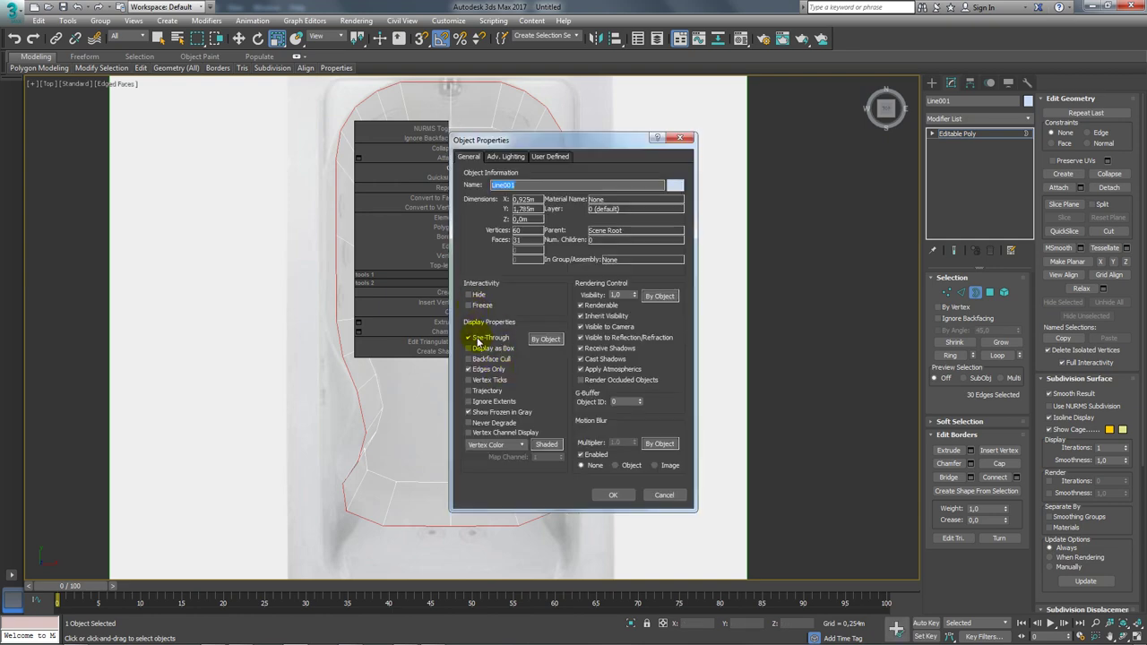
left_click(611, 496)
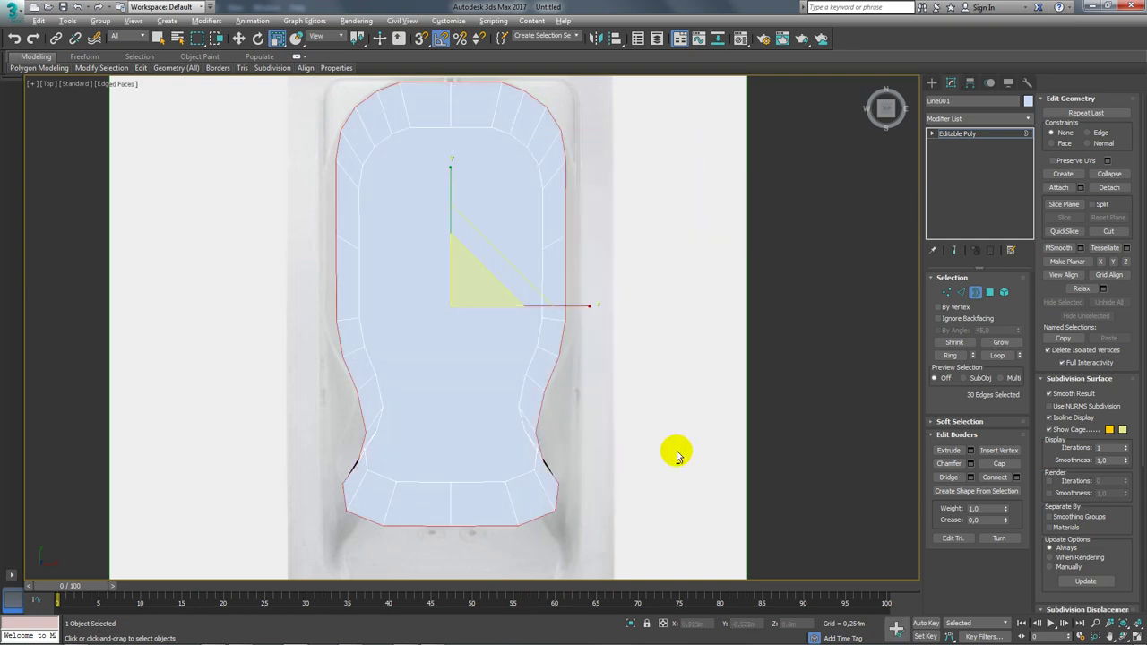
Connect the top-middle and bottom-middle vertices with a centre edge
left_click(947, 294)
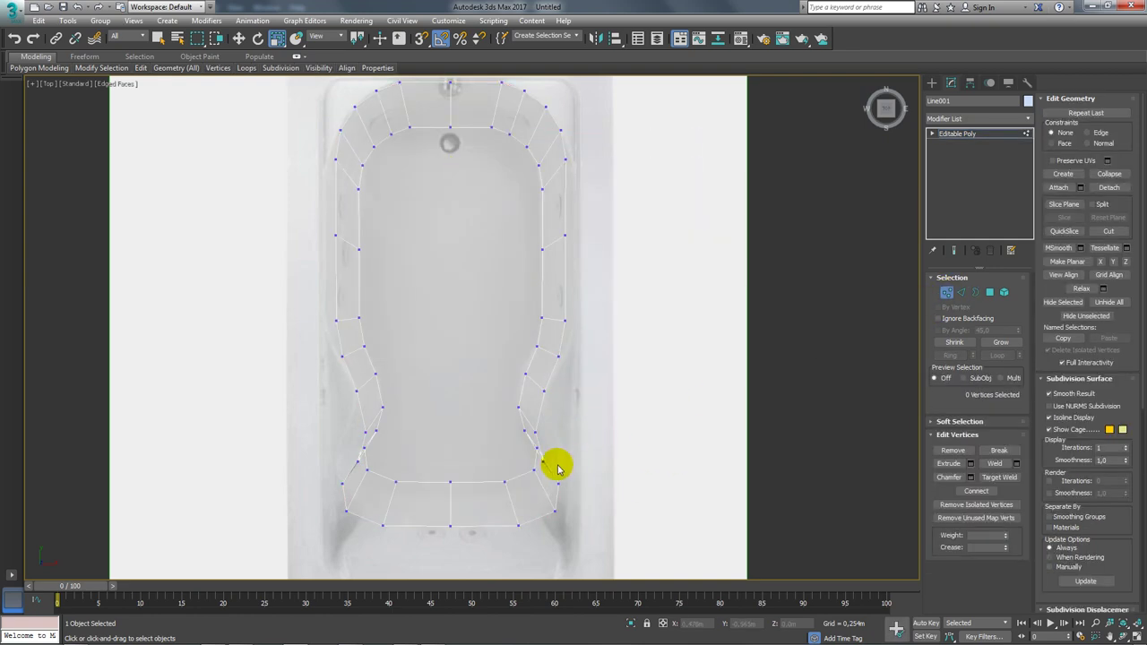
left_click_drag(327, 85, 574, 184)
left_click(452, 152)
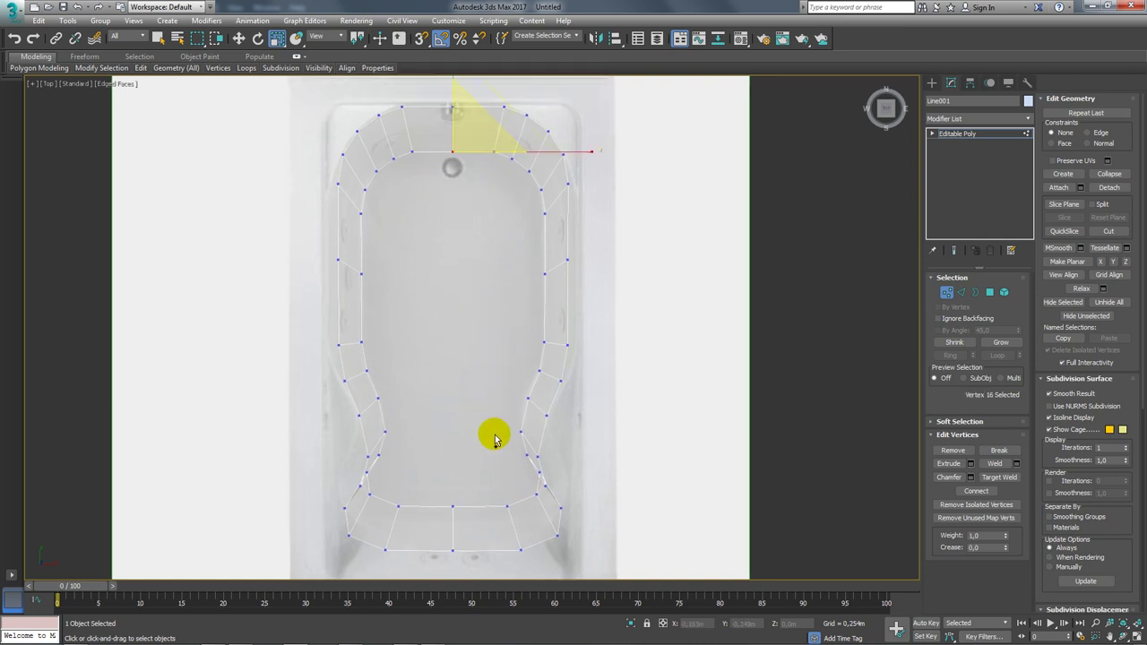
left_click_drag(470, 488, 439, 524, "ctrl")
left_click(976, 490)
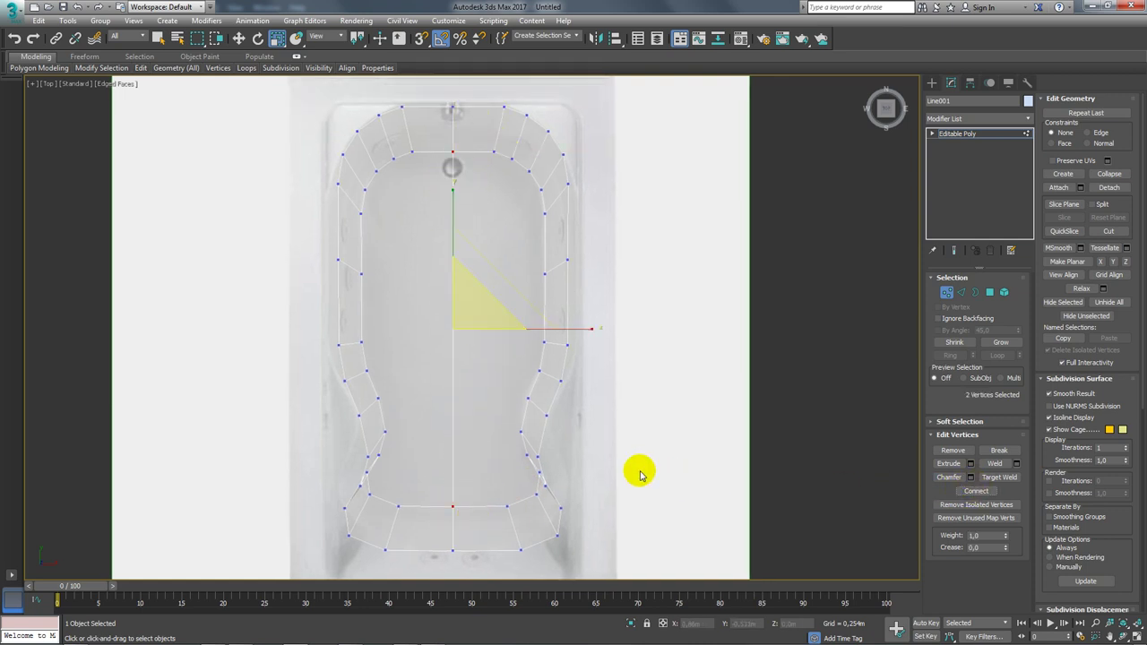
left_click(582, 243)
Move three right-rim vertices right and down to match the photo's rim
scroll(573, 244, "up", 2)
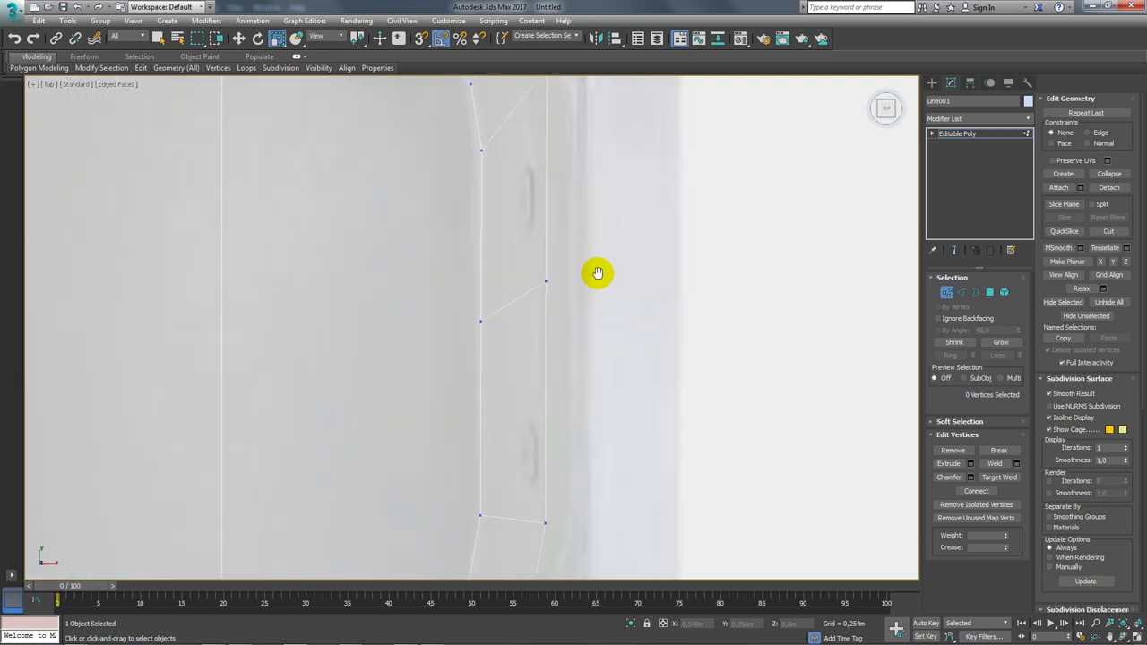
scroll(593, 275, "down", 8)
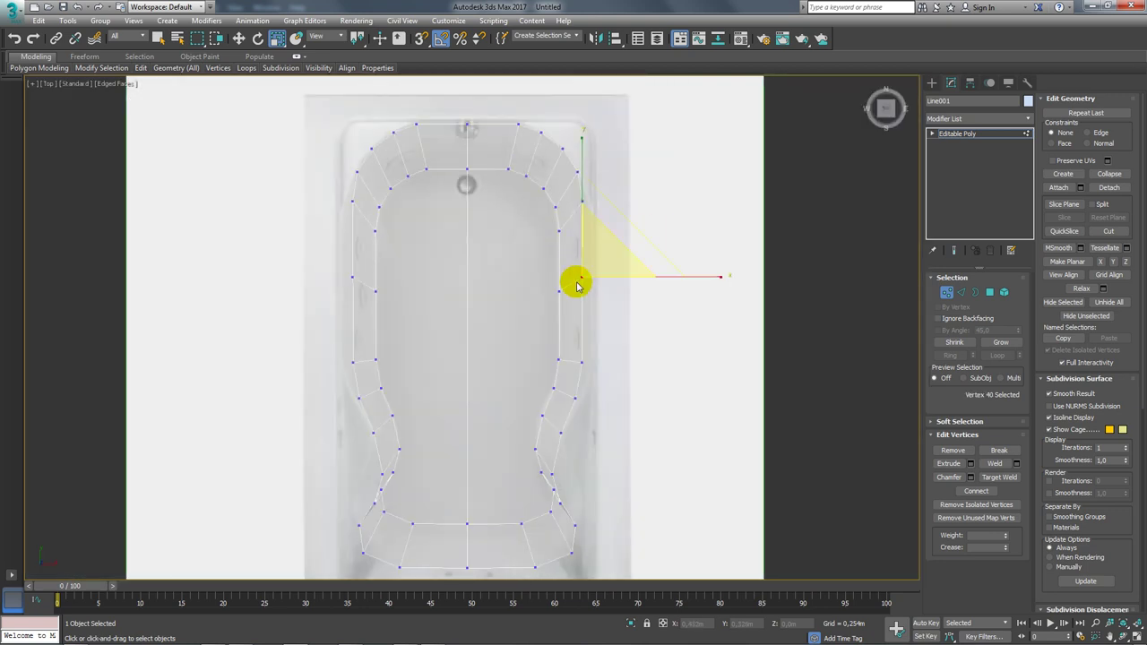
scroll(599, 275, "up", 3)
scroll(613, 170, "down", 2)
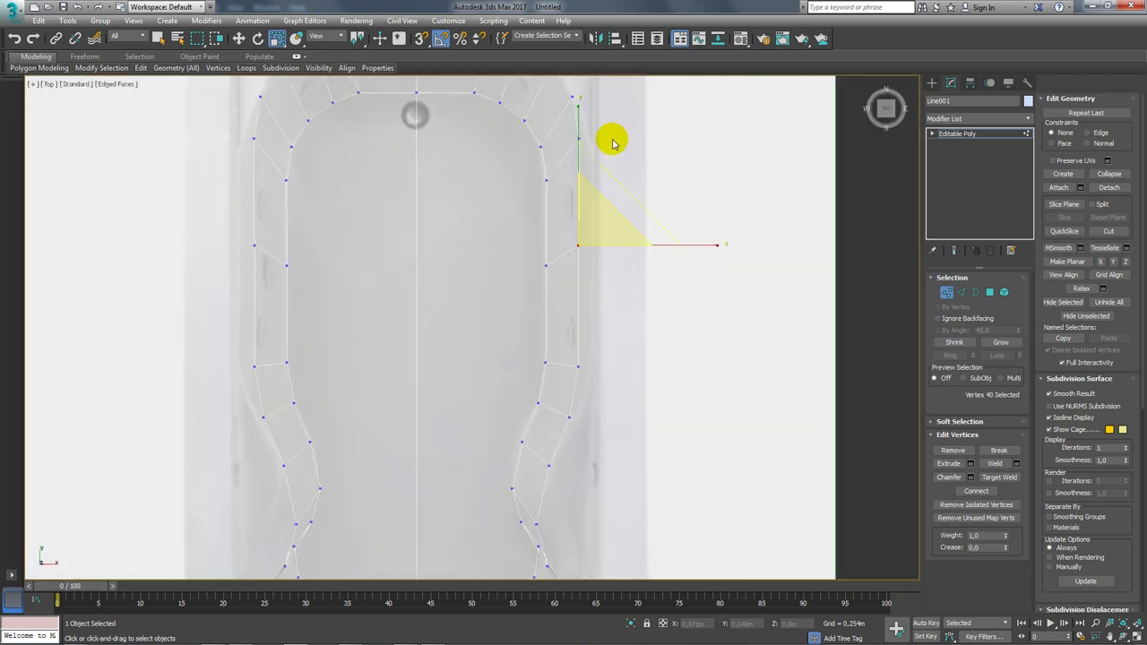
left_click(586, 470, "ctrl")
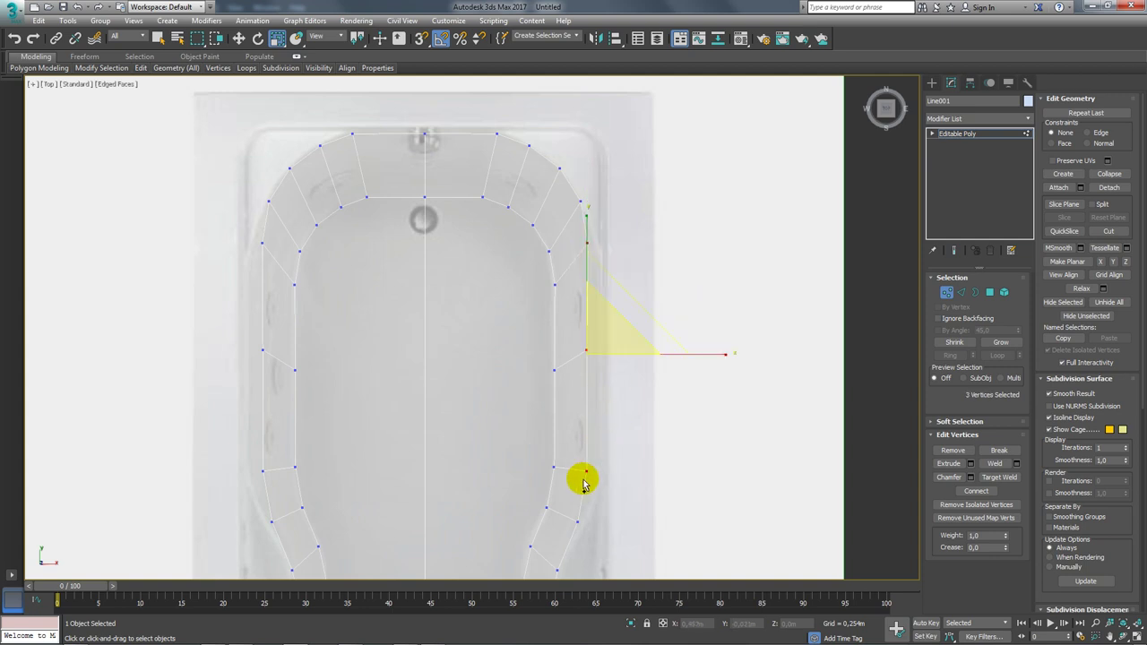
key("w")
left_click_drag(653, 357, 654, 357)
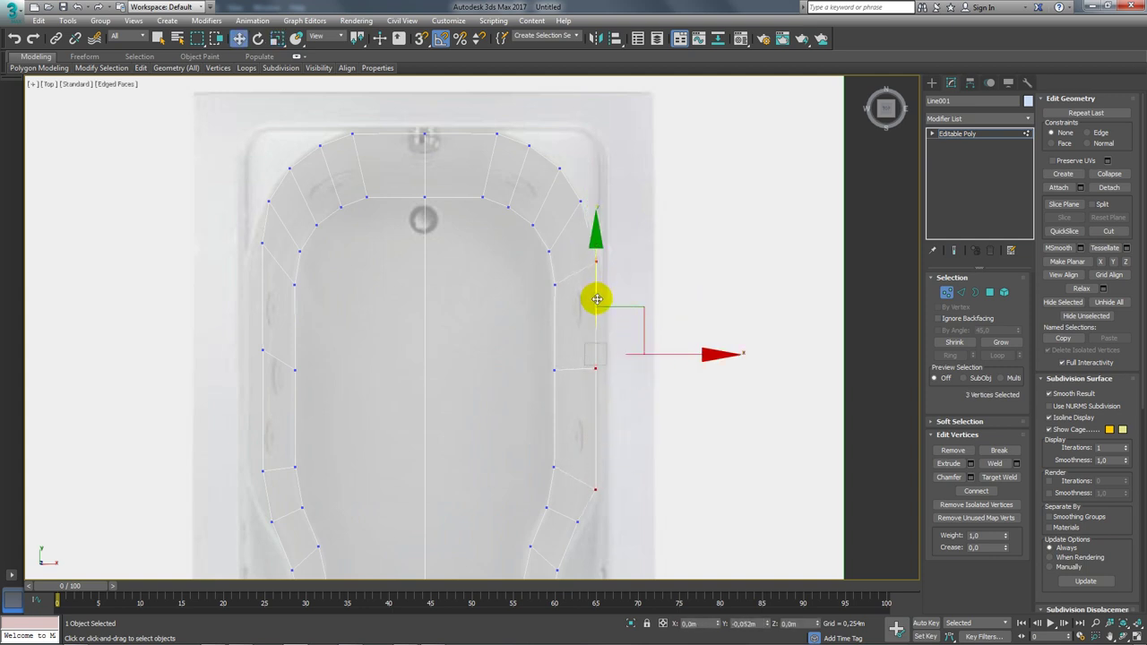
left_click_drag(597, 299, 670, 365)
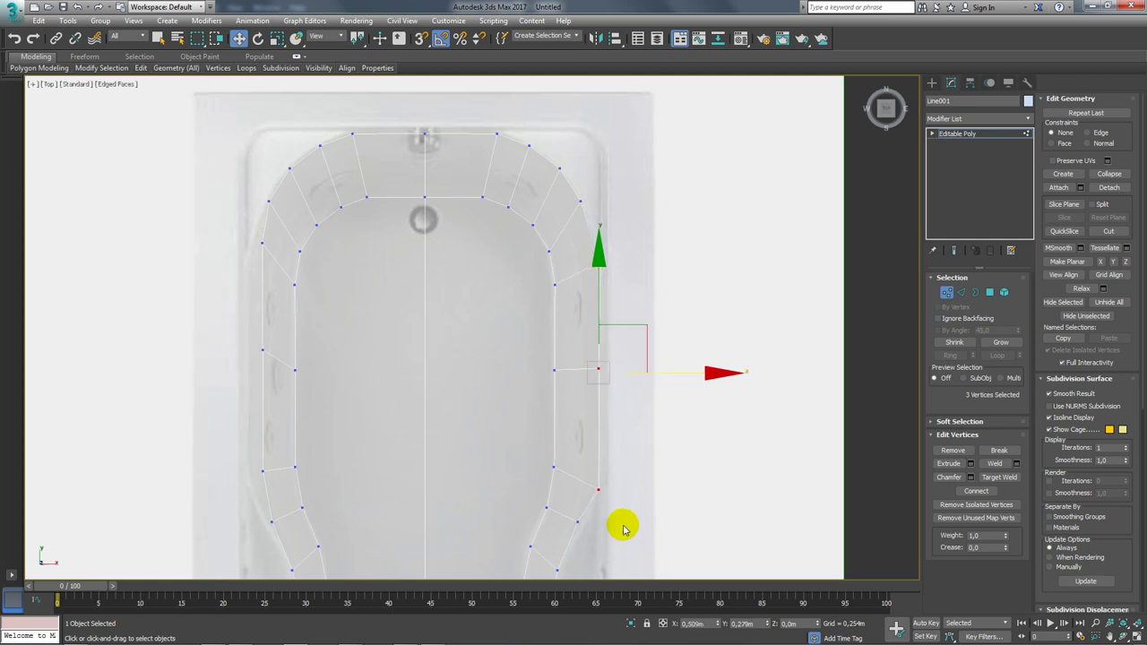
scroll(584, 389, "up", 3)
scroll(586, 374, "up", 3)
left_click(572, 333)
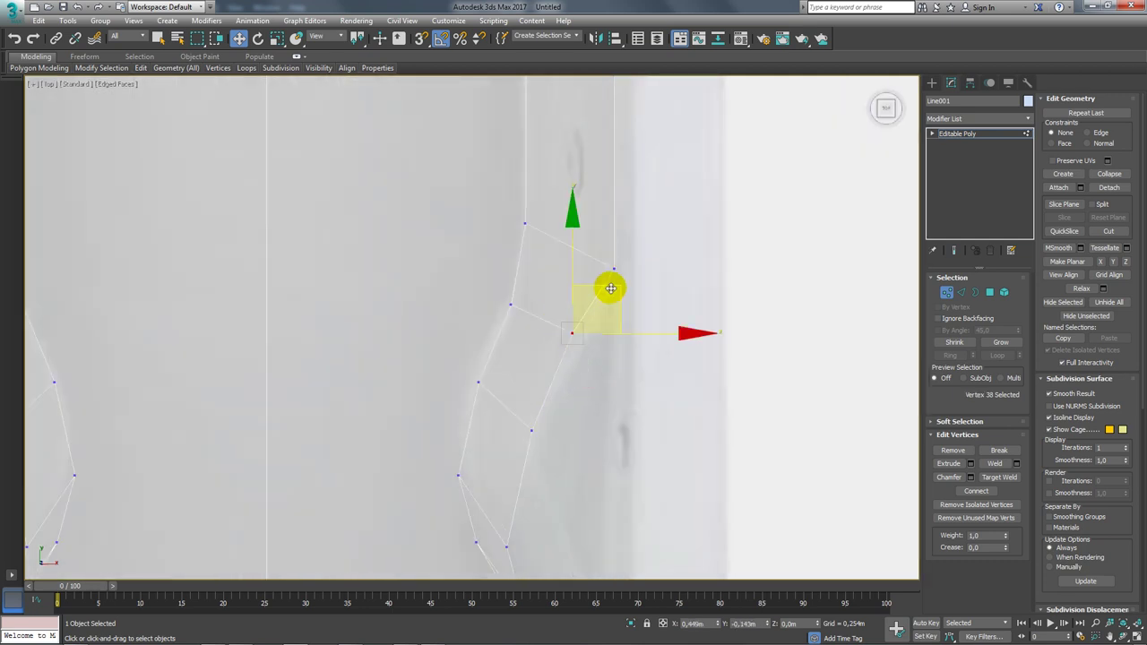
Move the right-wall vertices to follow the photo's curved inner wall
middle_click_drag(616, 300, 537, 418)
left_click(524, 420)
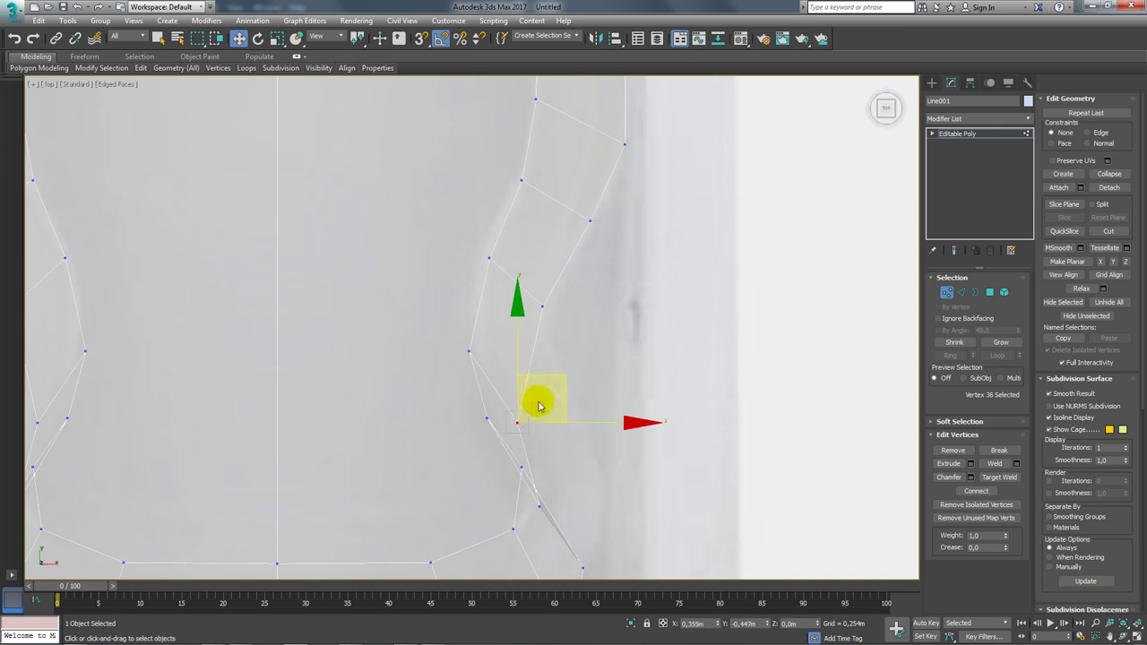
left_click_drag(558, 375, 562, 316)
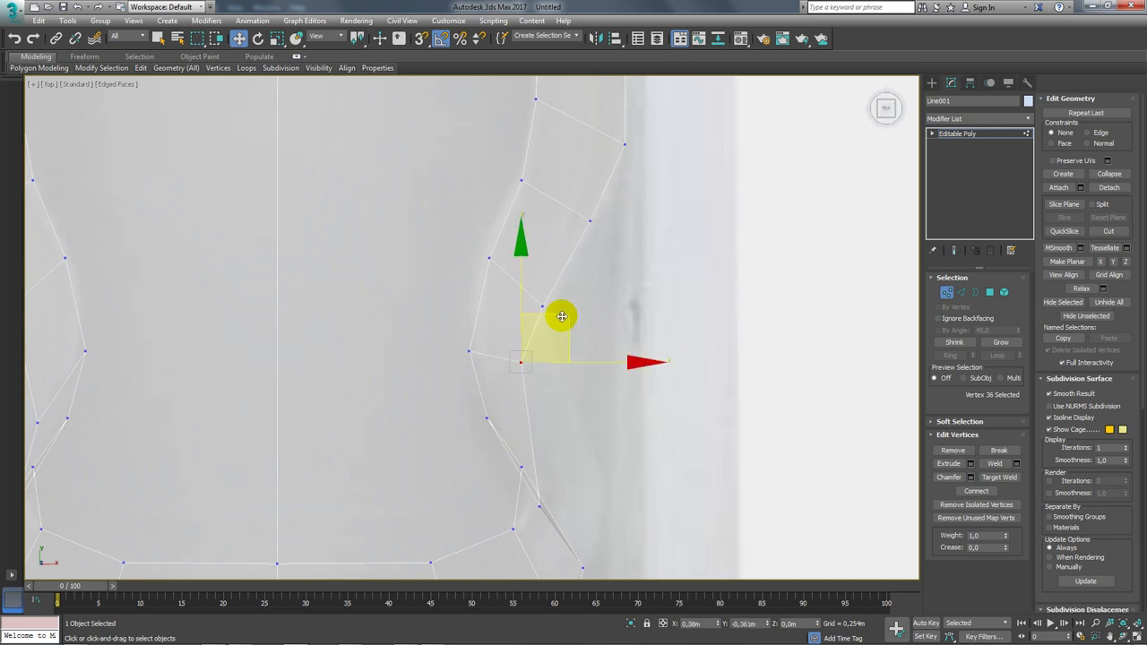
left_click(543, 306)
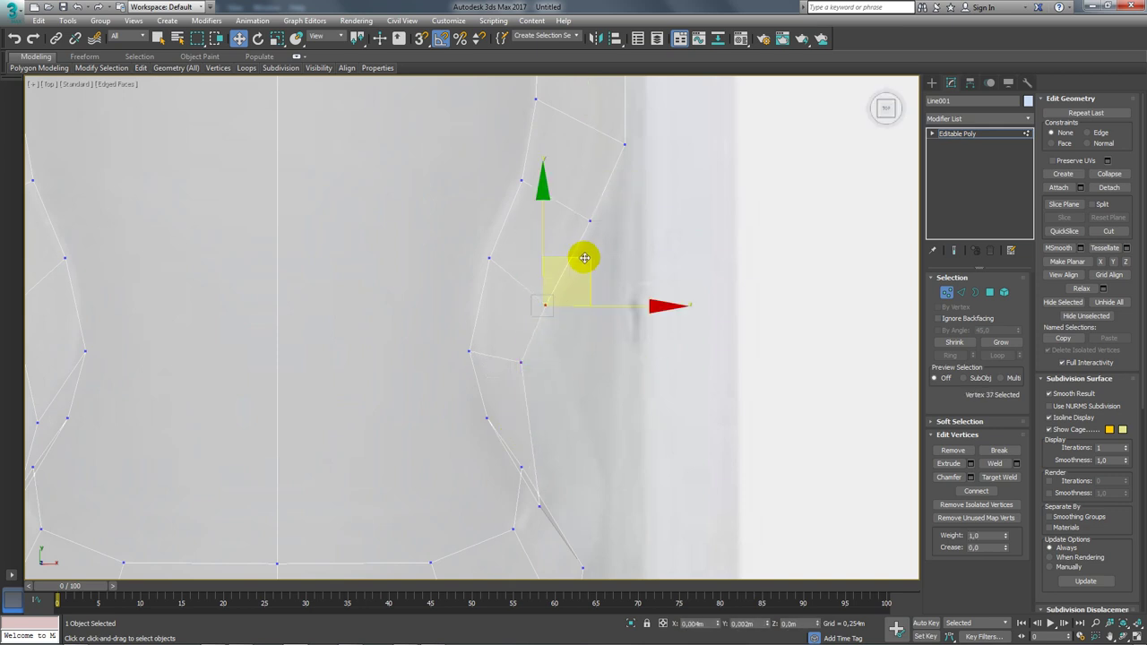
scroll(585, 295, "down", 3)
scroll(592, 339, "down", 1)
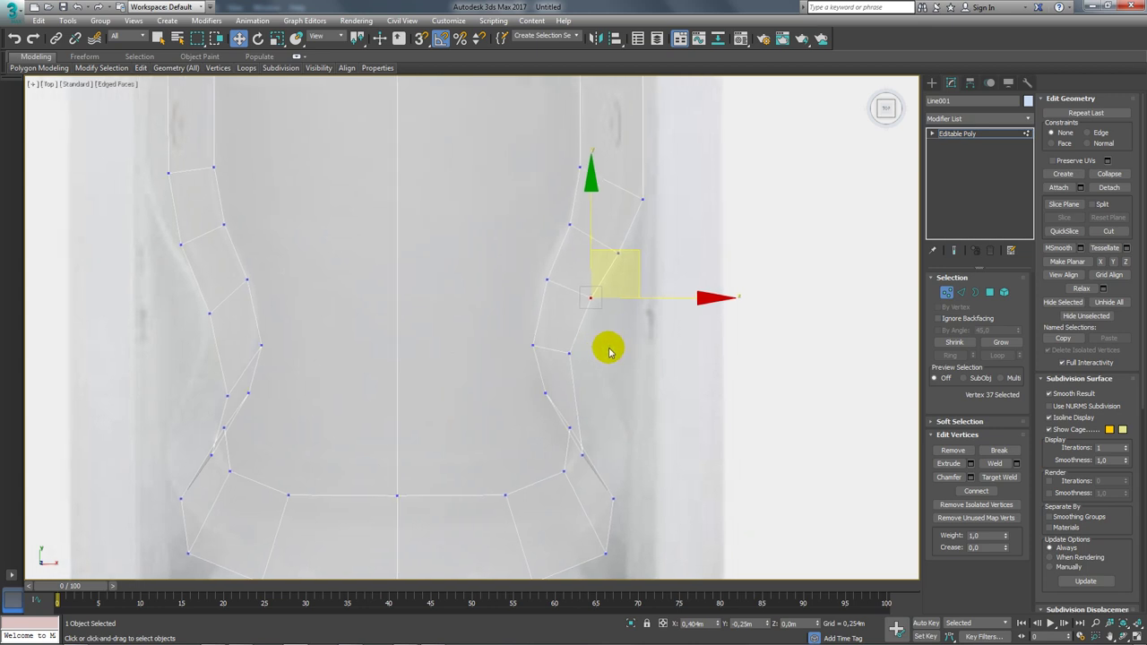
left_click(568, 354)
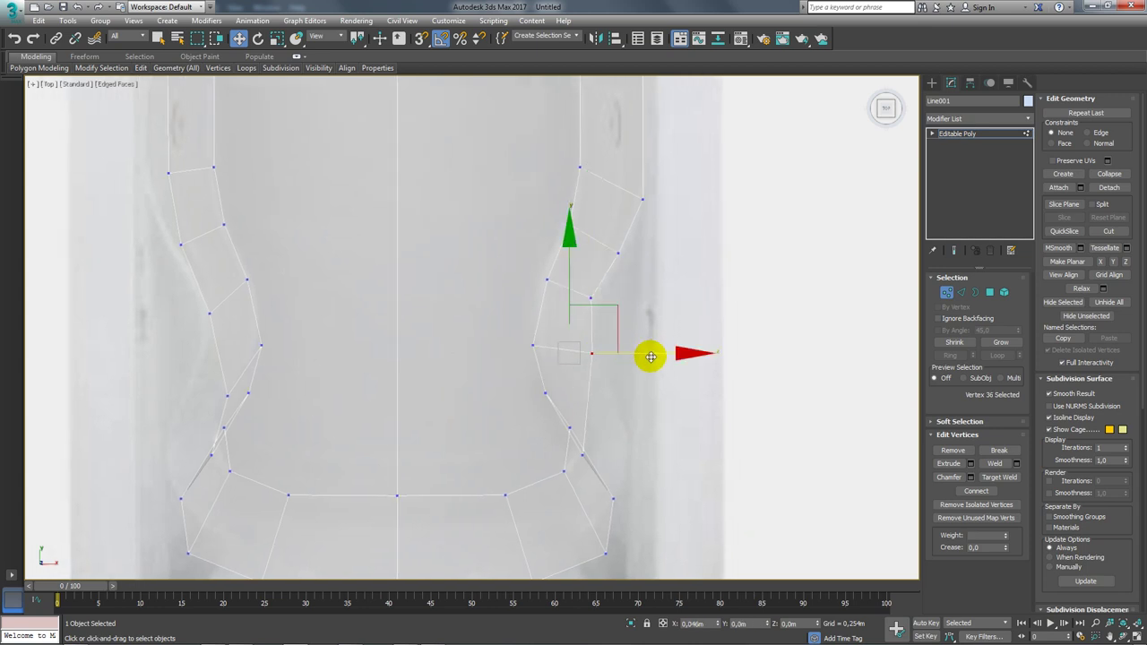
left_click_drag(650, 357, 635, 341)
left_click(580, 454)
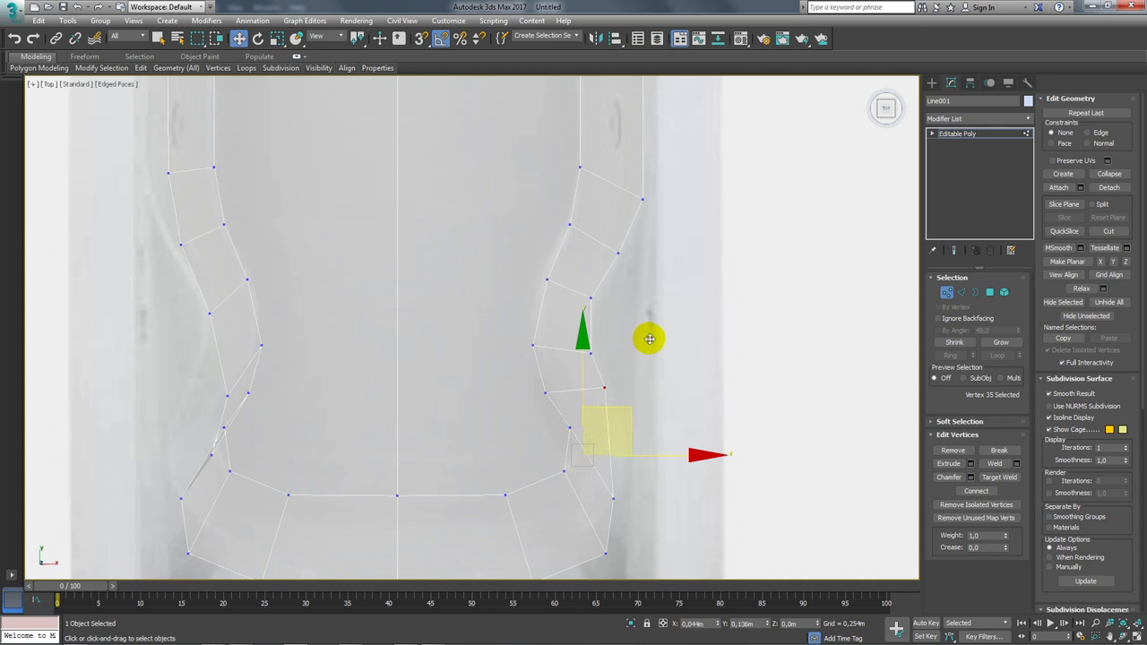
left_click(612, 498)
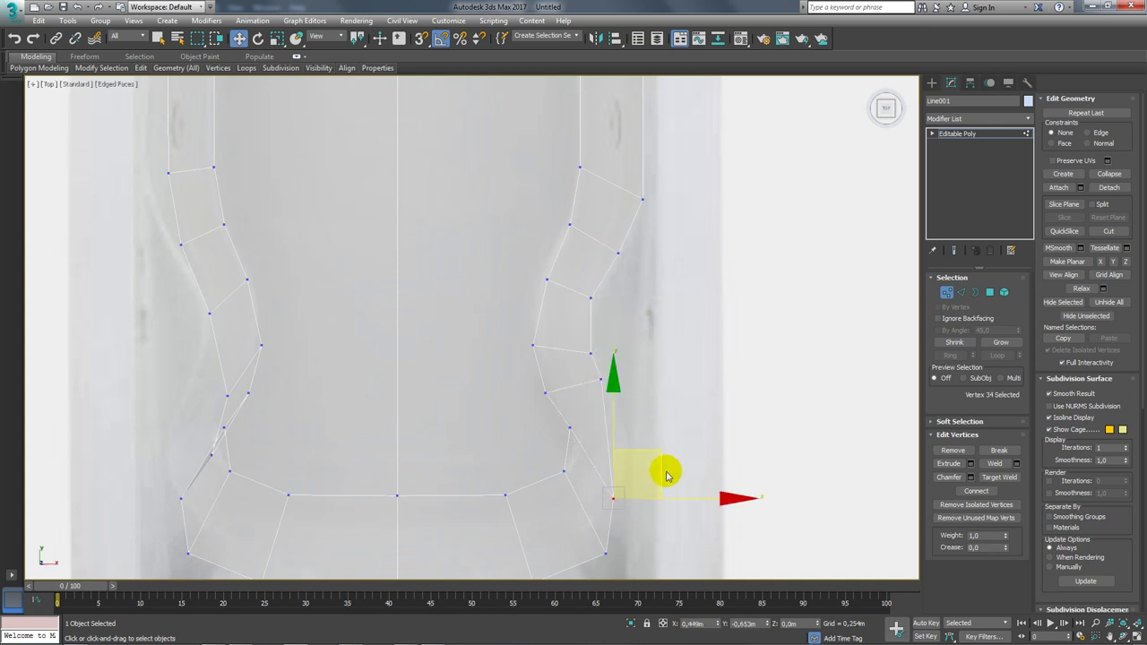
left_click_drag(658, 449, 669, 400)
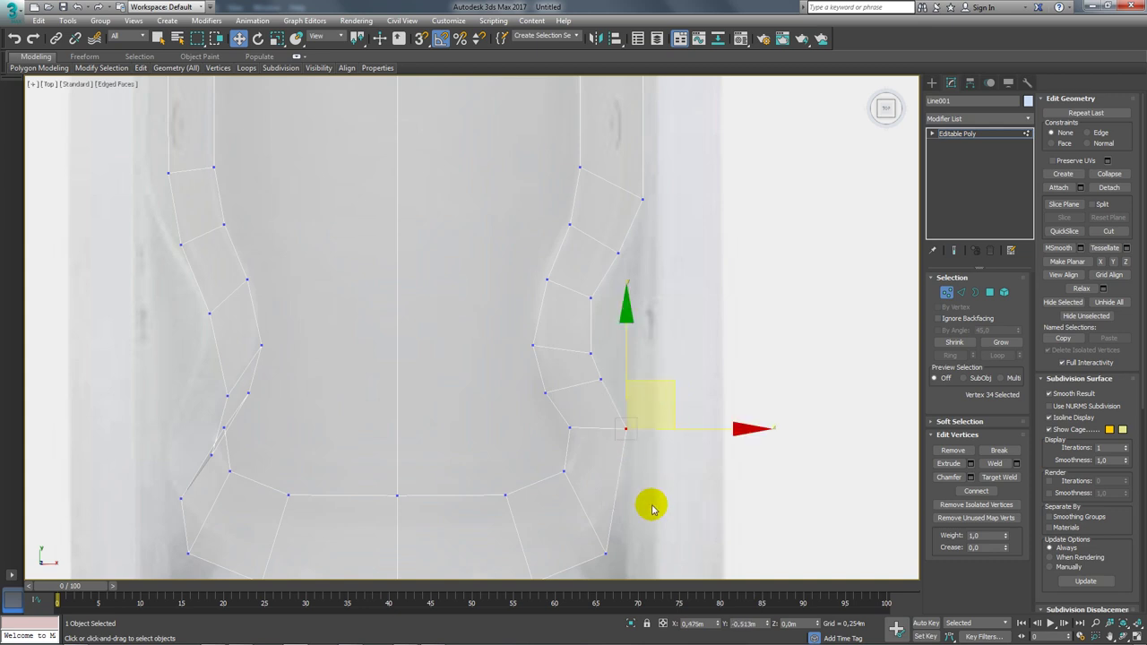
Raise the lower corner, bottom-right floor and bottom centre vertices onto the floor line
middle_click_drag(650, 504, 653, 342)
left_click(615, 377)
mouse_move(632, 379)
middle_mouse_down()
mouse_move(684, 381)
mouse_move(683, 400)
middle_mouse_up()
left_click_drag(689, 353, 687, 298)
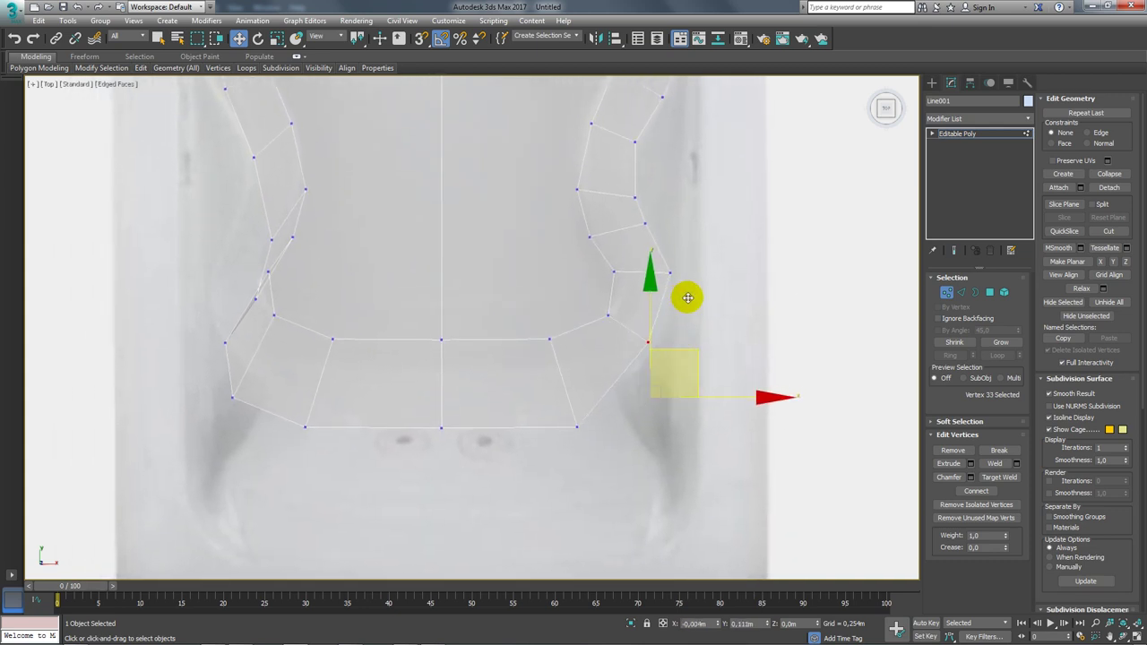
left_click(577, 426)
left_click_drag(619, 404, 633, 357)
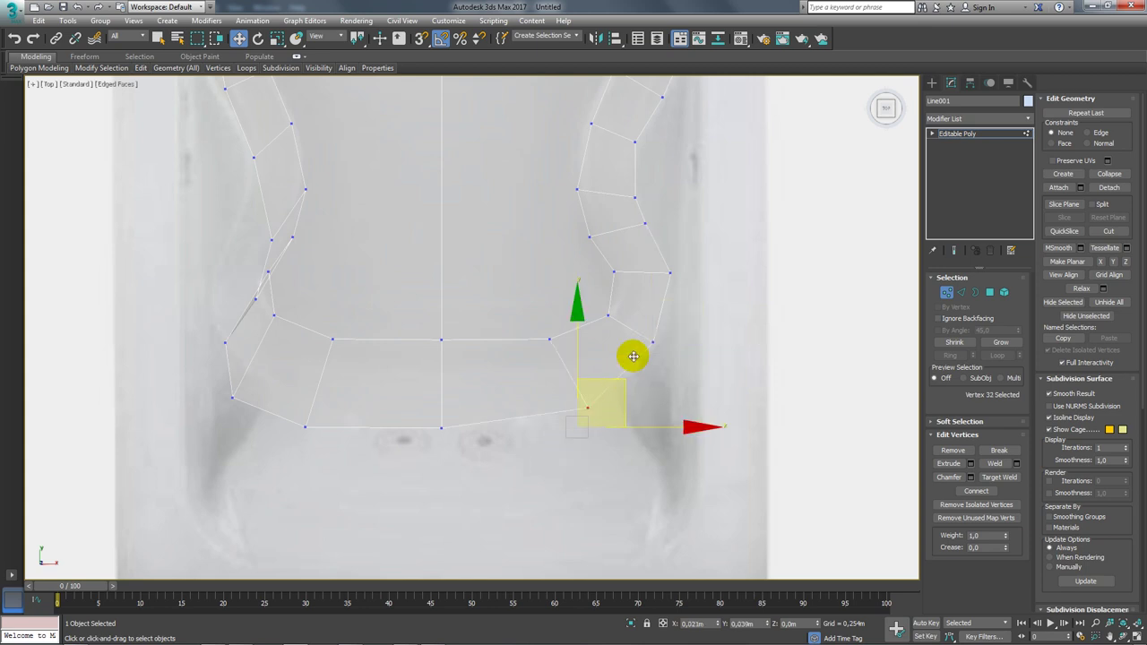
left_click(441, 427)
left_click_drag(440, 363, 443, 319)
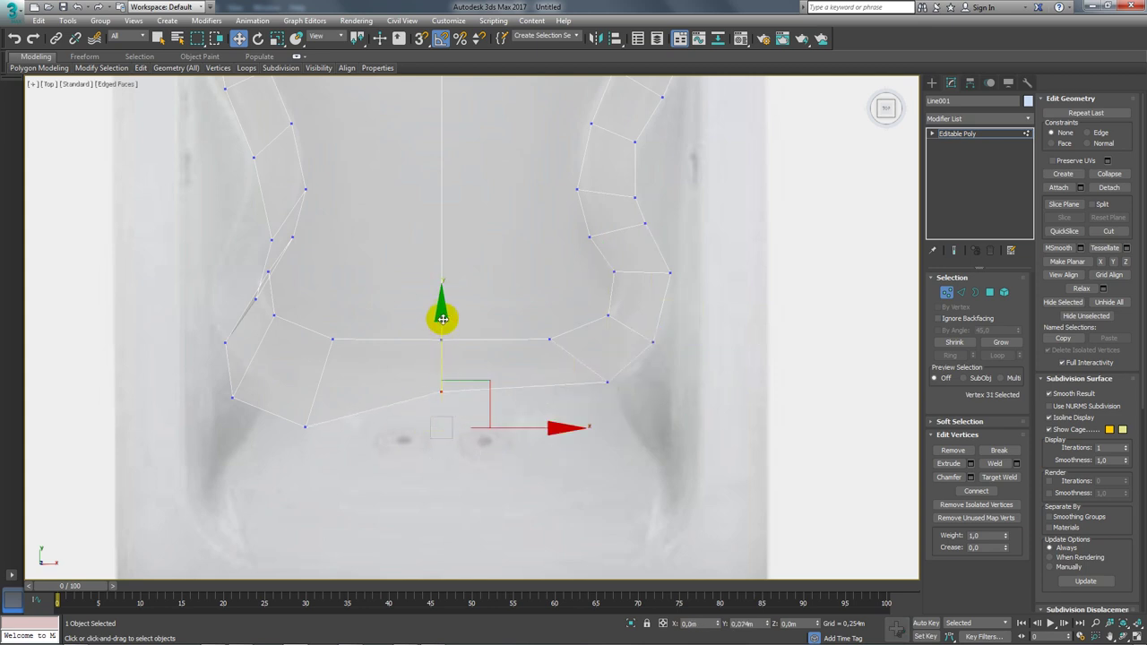
Box-select all left-half vertices and delete them
scroll(443, 319, "down", 5)
left_click_drag(350, 128, 425, 421)
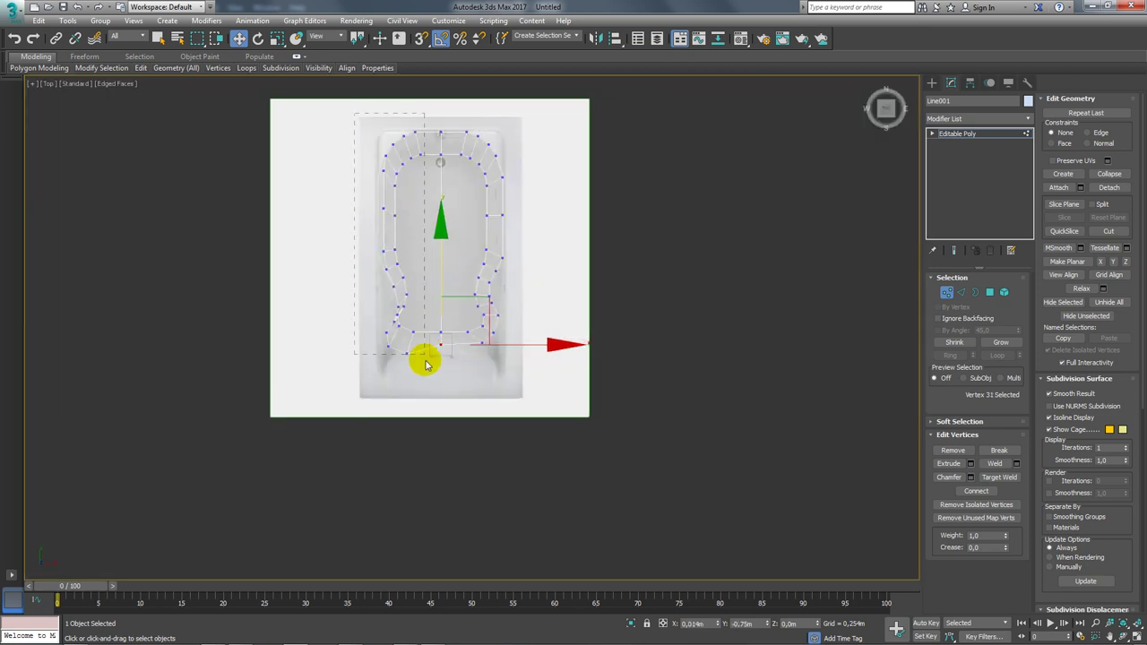
key("Delete")
scroll(435, 328, "up", 1)
scroll(435, 349, "up", 3)
scroll(435, 338, "up", 1)
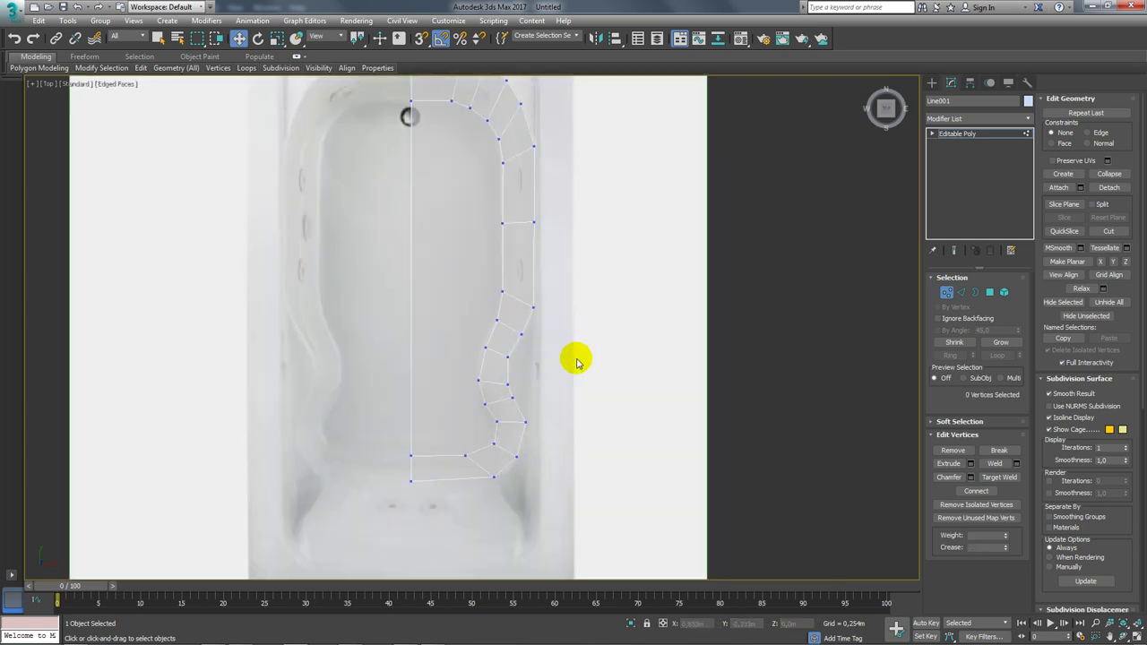
Select the half tub's outer border edges and scale them vertically to 105%
left_click(973, 299)
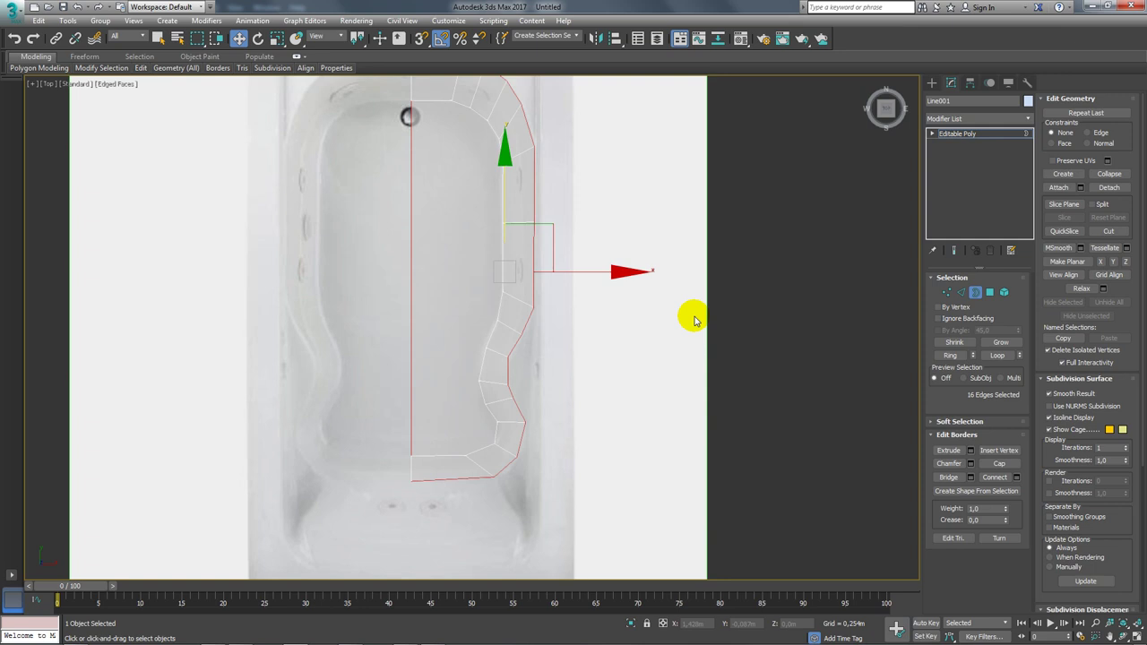
left_click(529, 313)
middle_click_drag(540, 256, 519, 323)
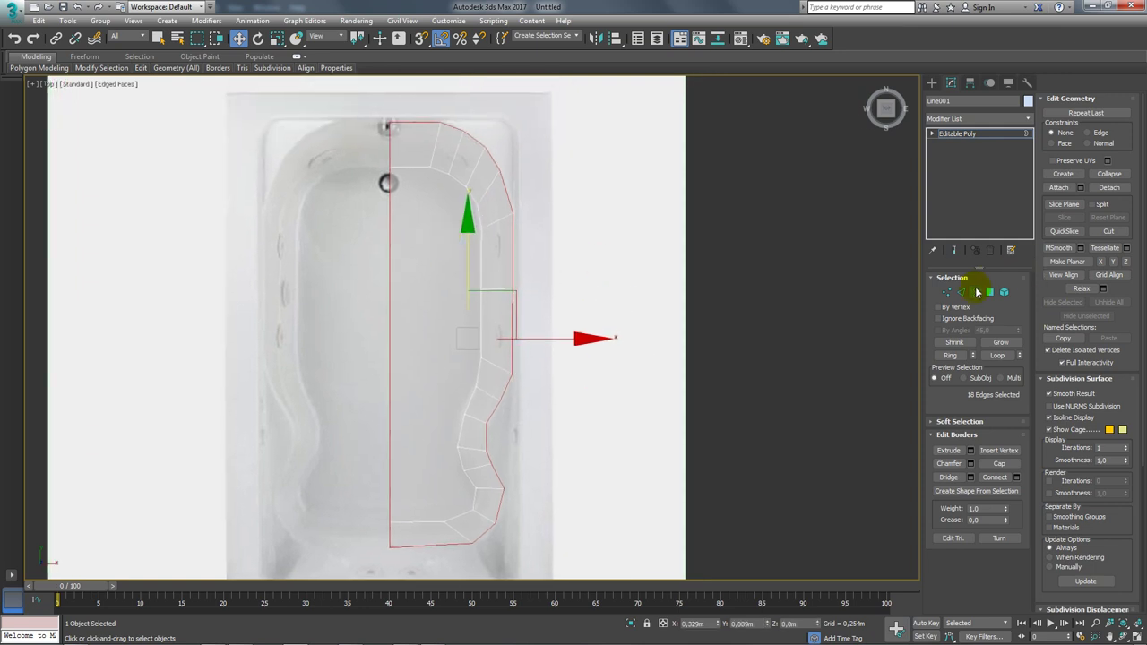
left_click(961, 292)
left_click_drag(349, 139, 412, 534)
key("e")
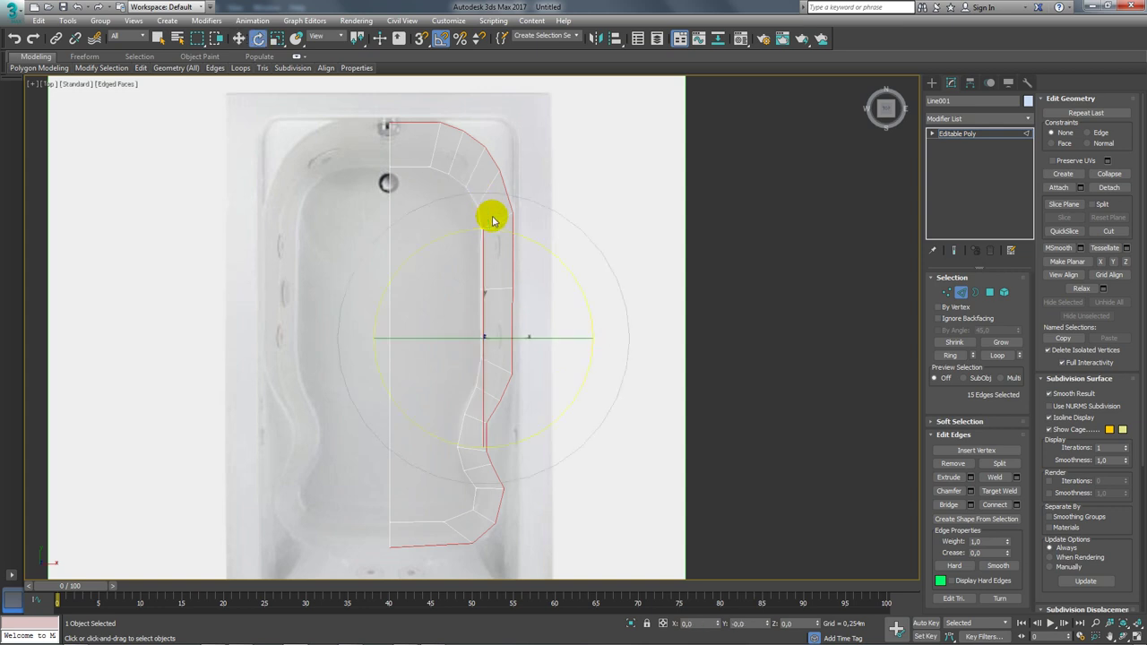
key("r")
left_click_drag(482, 208, 480, 208)
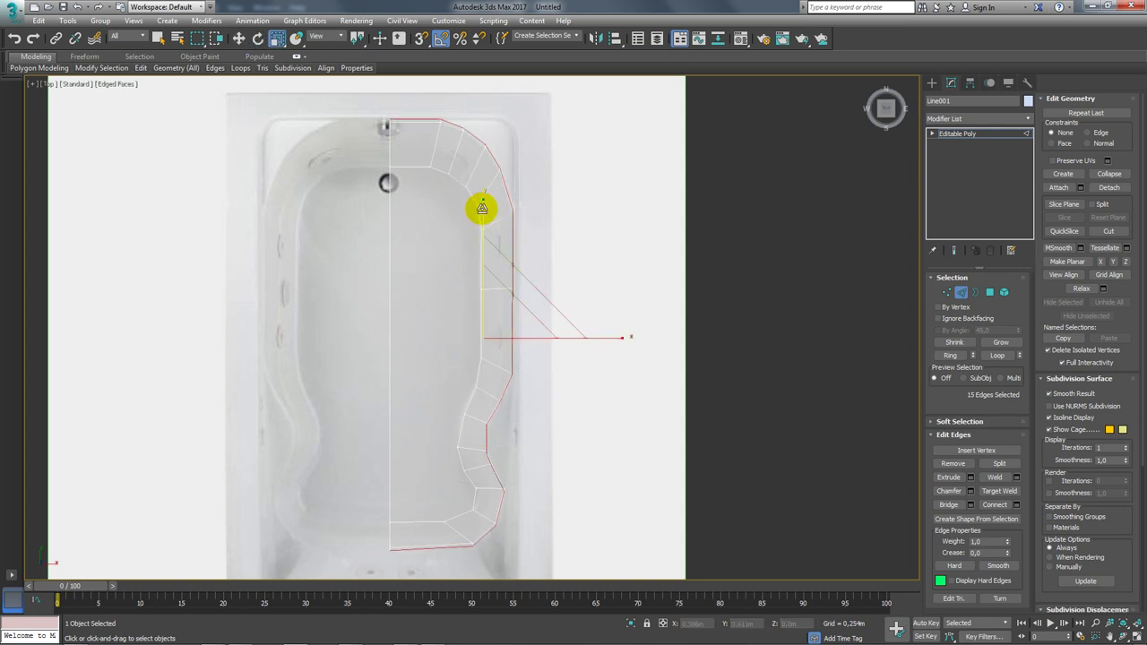
Shift-drag the outer rim edges outward to create a wider strip of faces
left_click_drag(325, 85, 436, 567)
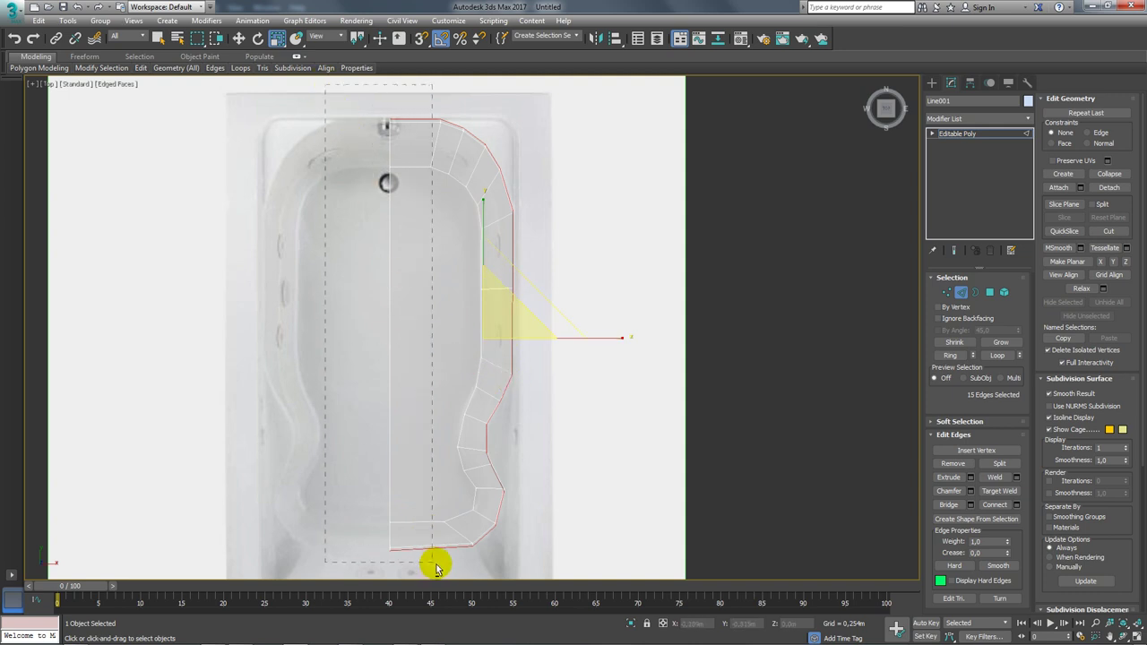
key("w")
mouse_move(583, 341)
left_mouse_down()
mouse_move(605, 343)
mouse_move(594, 343)
left_mouse_up()
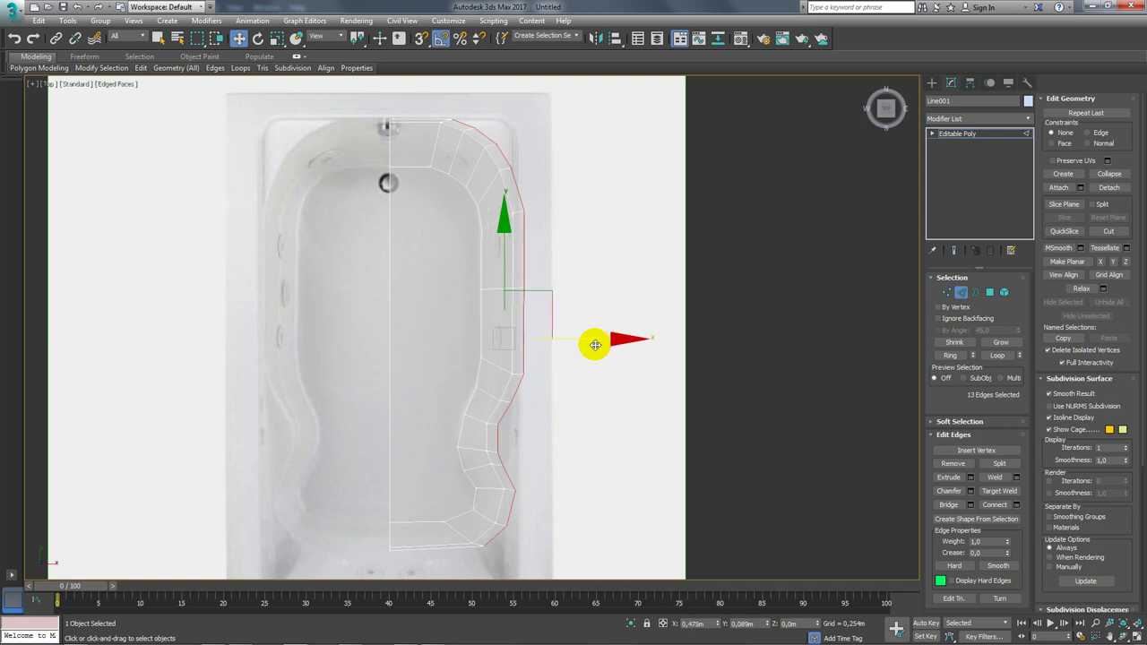
middle_click_drag(594, 343, 592, 296)
Move the top rim corner vertices onto the photo's rim corner
left_click(948, 293)
scroll(538, 195, "up", 2)
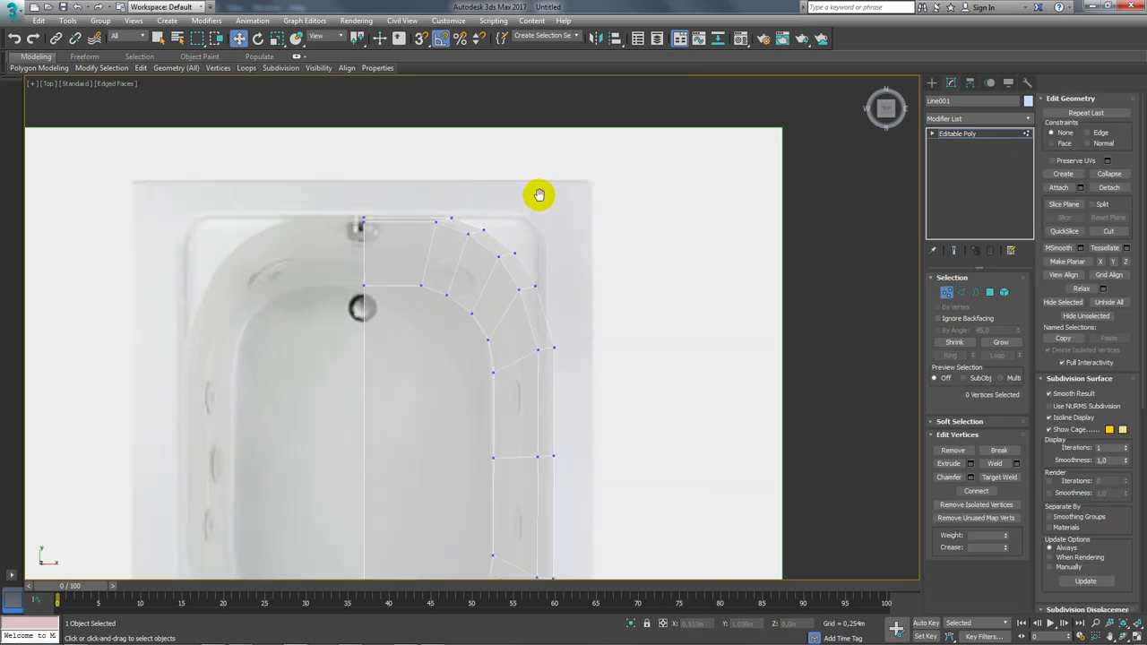
scroll(497, 248, "up", 3)
left_click(530, 256)
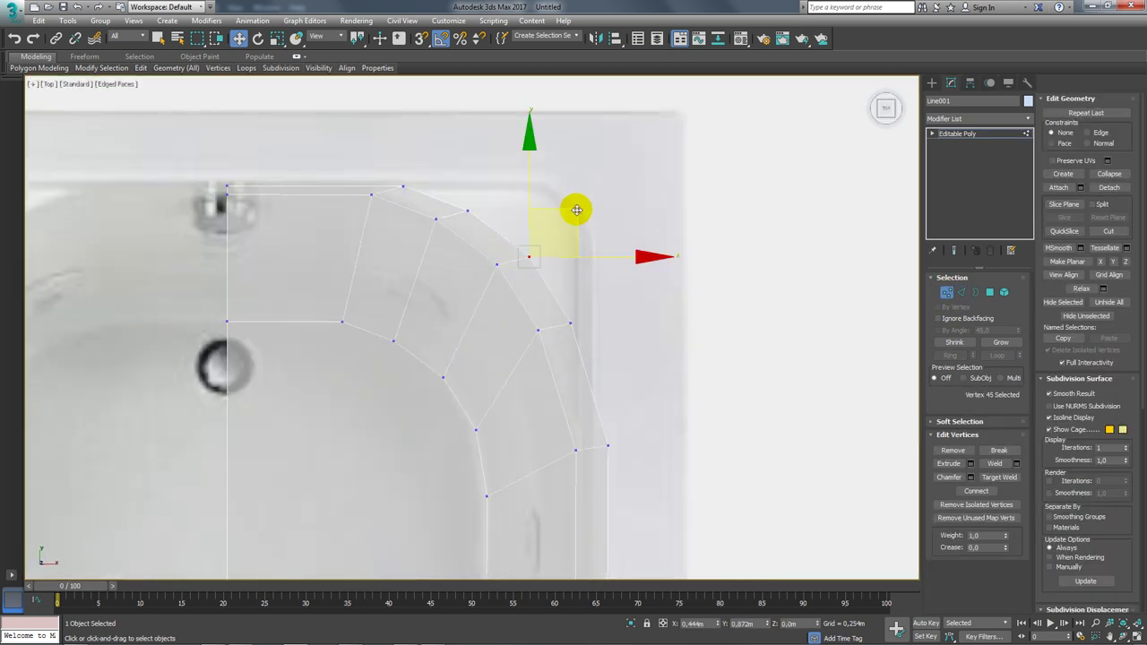
left_click_drag(576, 205, 607, 161)
left_click_drag(499, 189, 462, 221)
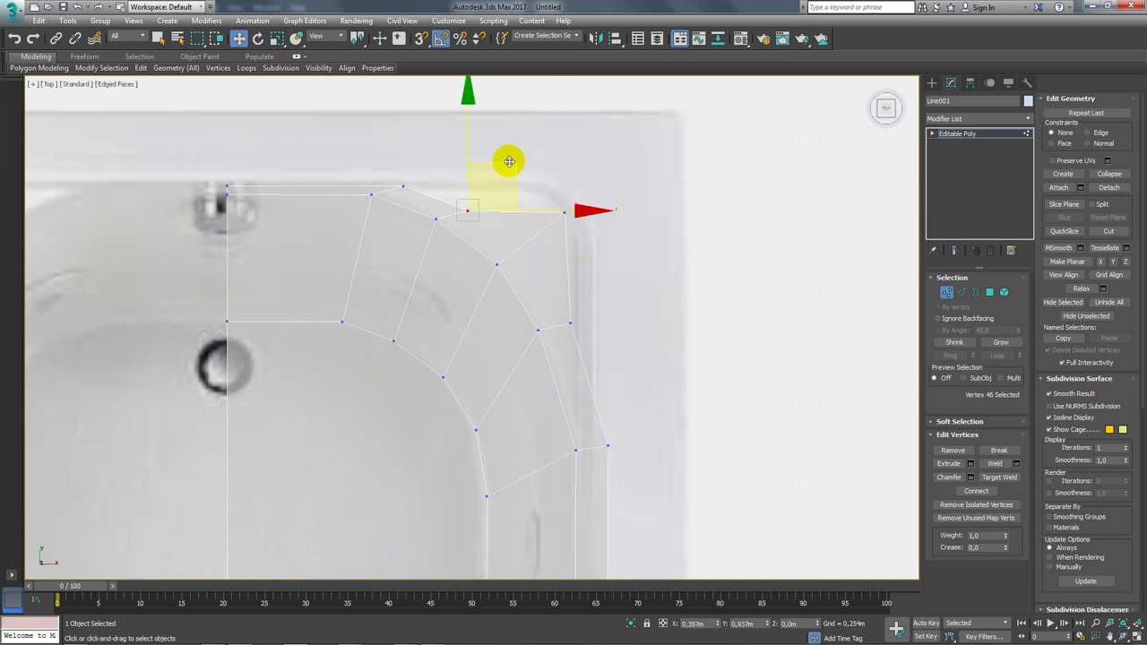
left_click_drag(489, 153, 472, 128)
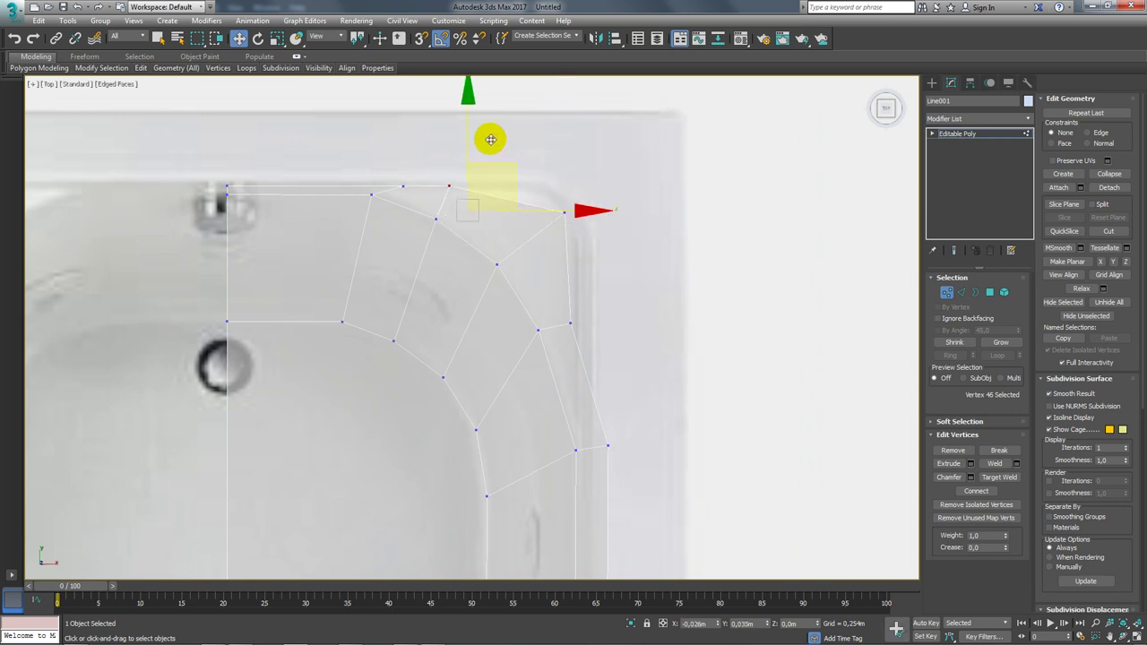
Select three outer rim column vertices and shift them slightly left
left_click(563, 212)
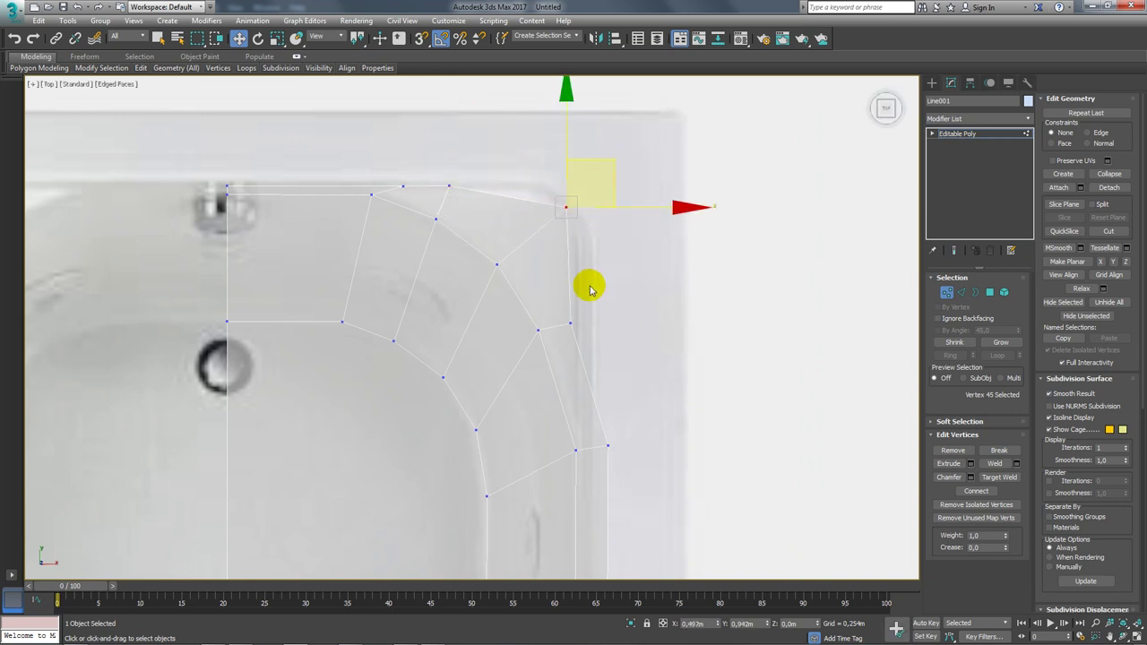
left_click(569, 322)
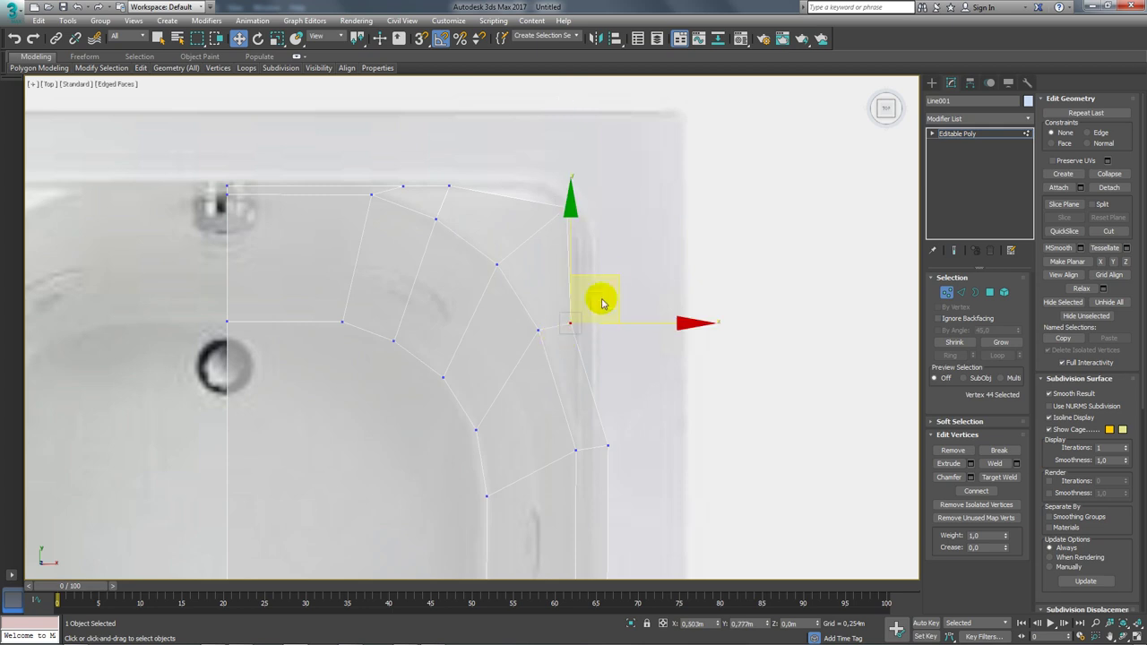
left_click(608, 446)
middle_click_drag(619, 472, 690, 248)
left_click_drag(676, 334, 641, 405)
middle_click_drag(641, 405, 645, 275)
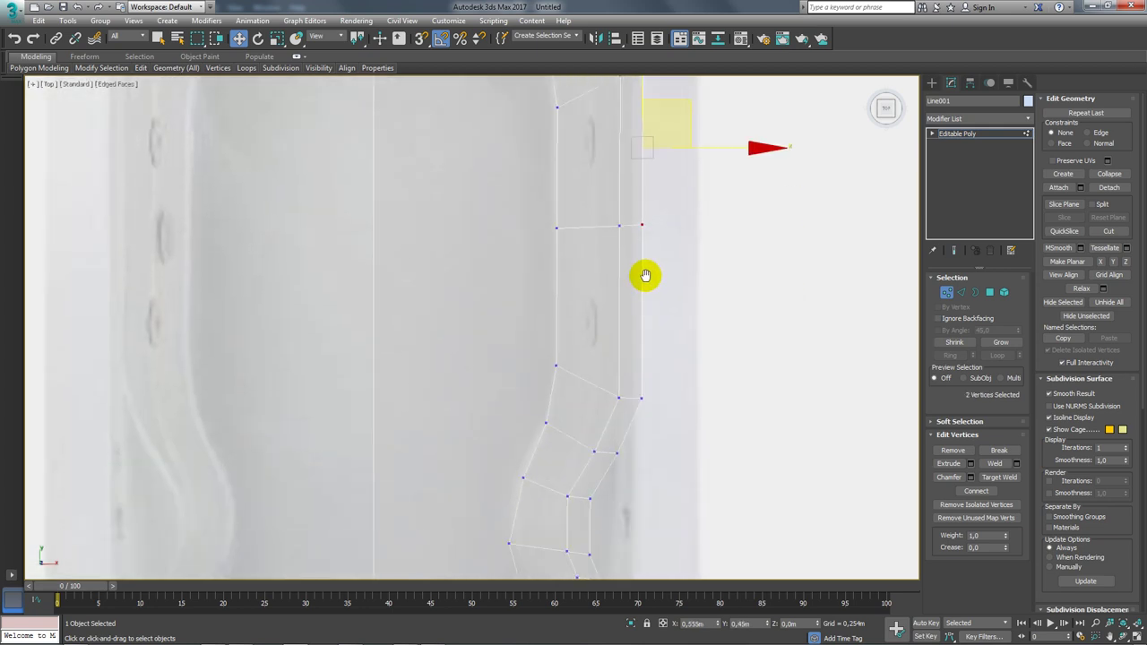
left_click_drag(658, 354, 635, 397, "ctrl")
middle_click_drag(678, 242, 641, 328)
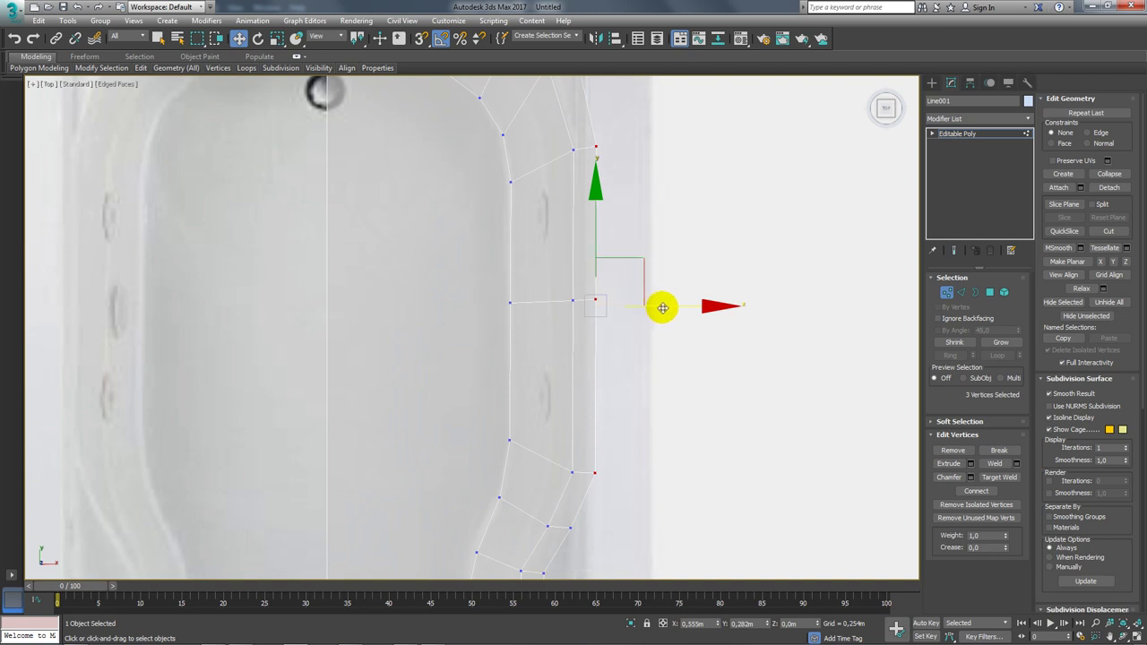
left_click_drag(662, 307, 652, 308)
Adjust three inner-wall vertices along X to sit on the photo's wall curve
scroll(641, 340, "down", 2)
middle_click_drag(632, 376, 624, 281)
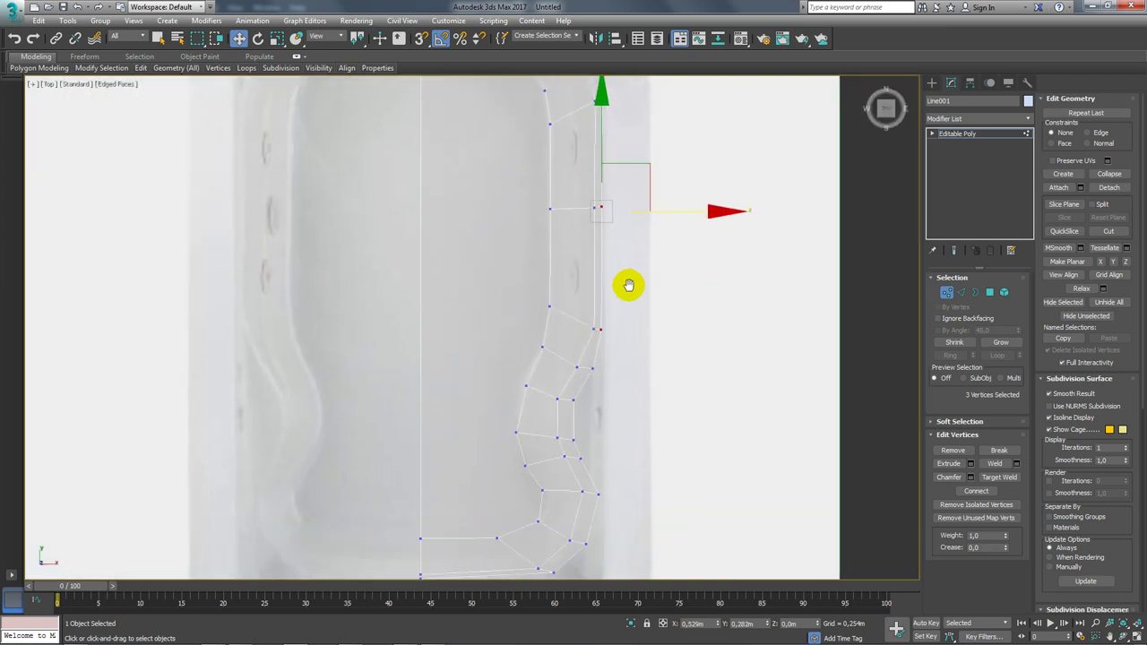
left_click(604, 268)
left_click(589, 303, "ctrl")
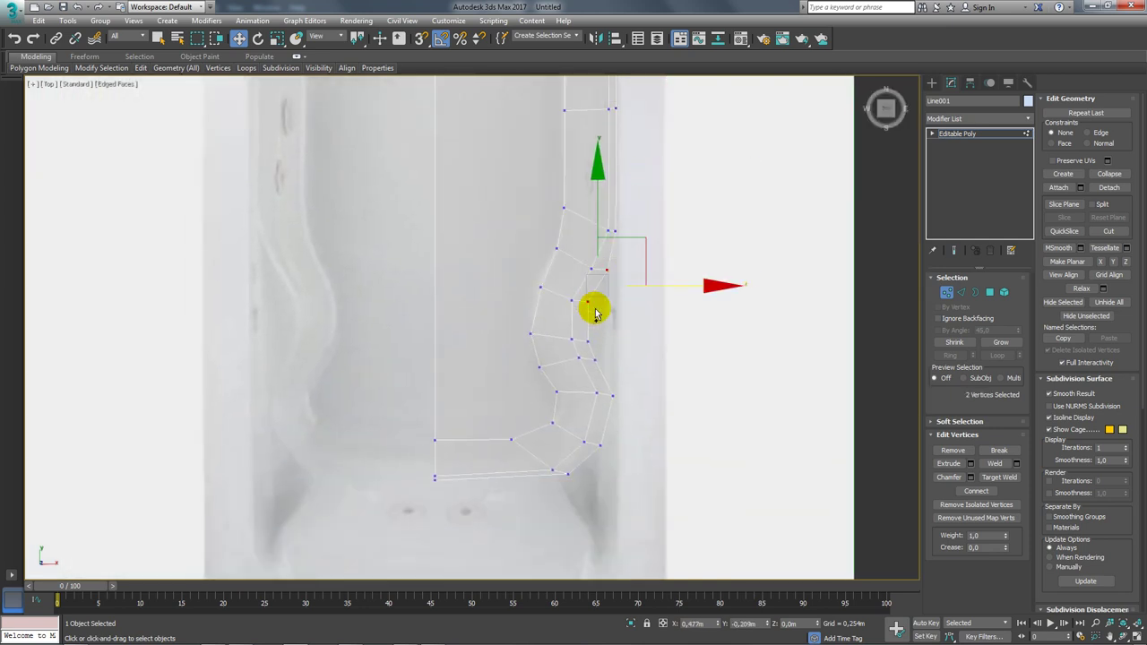
left_click(588, 341, "ctrl")
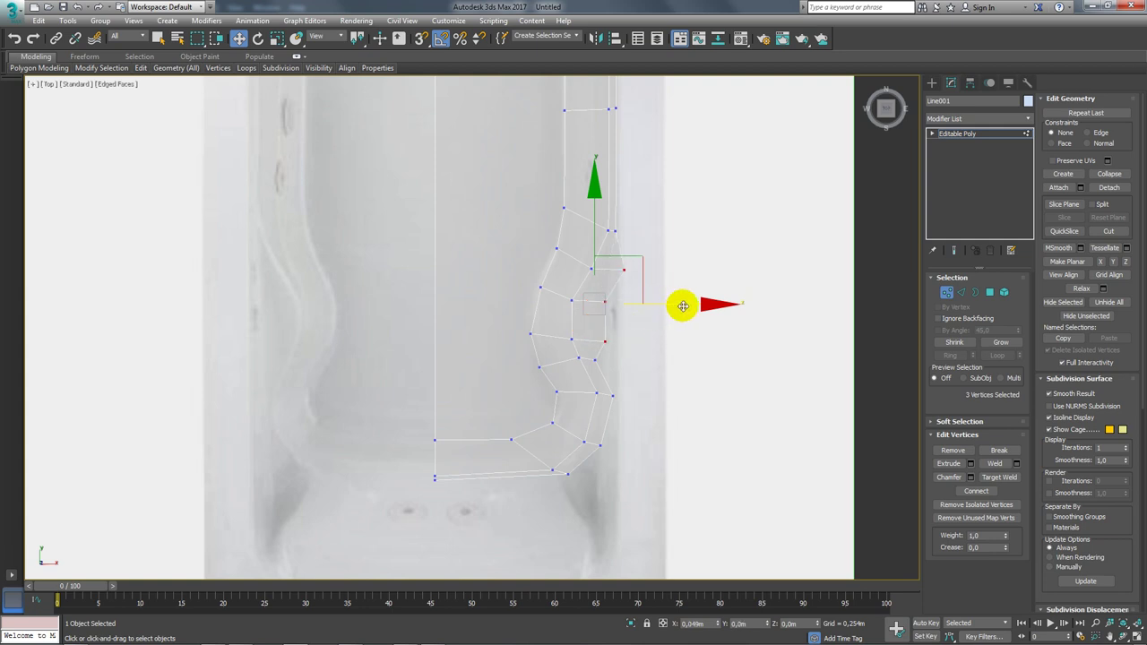
left_click_drag(683, 305, 669, 308)
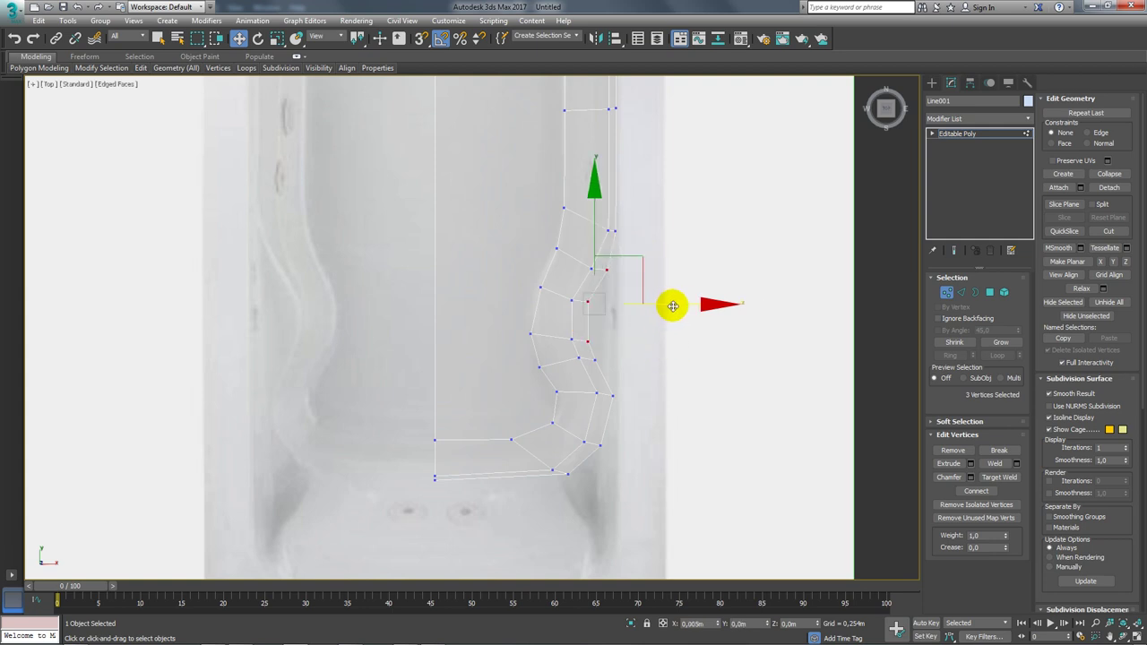
left_click(1099, 262)
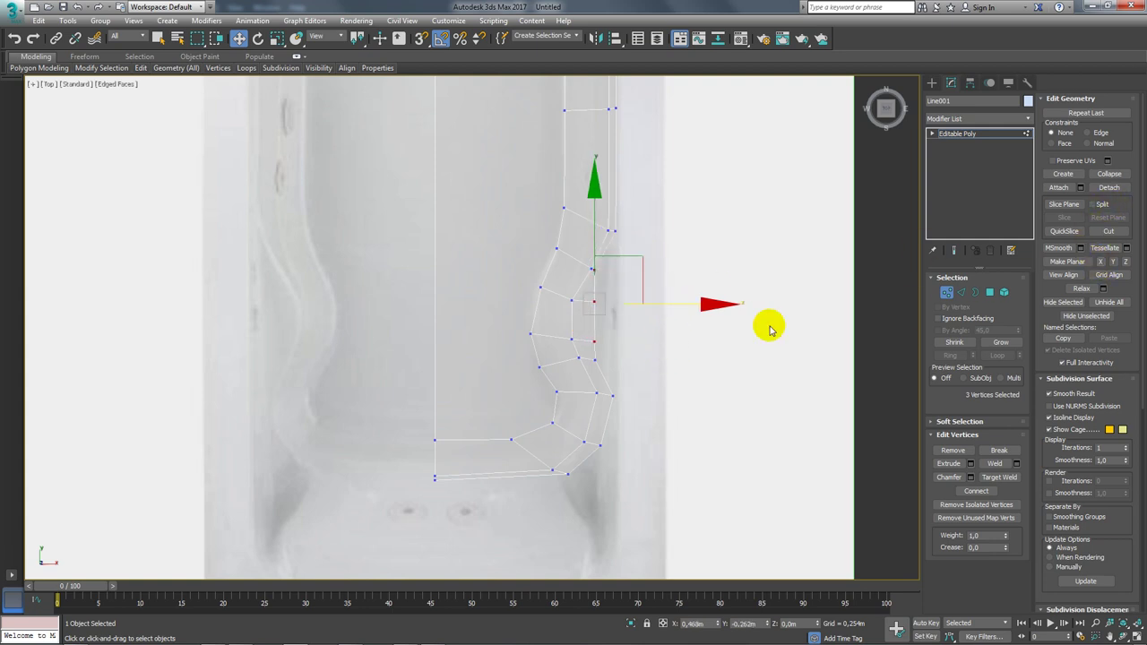
left_click_drag(682, 305, 700, 305)
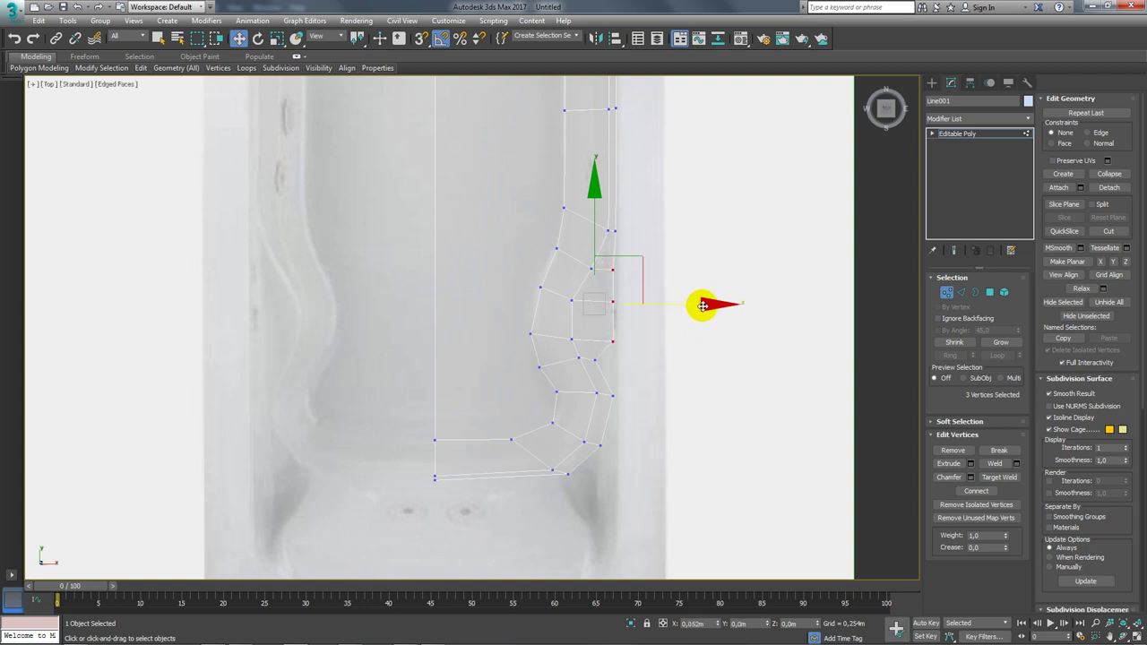
Line up two inner-wall vertices on one X position with Make Planar X
middle_click_drag(614, 385, 592, 312)
left_click(572, 287)
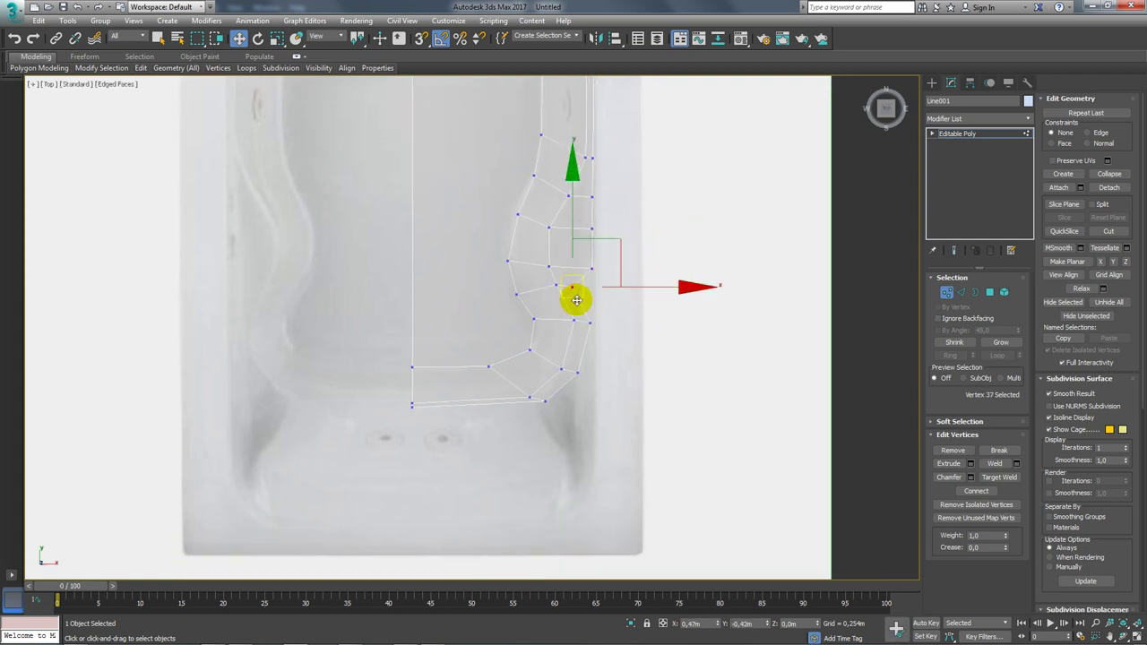
left_click(587, 330, "ctrl")
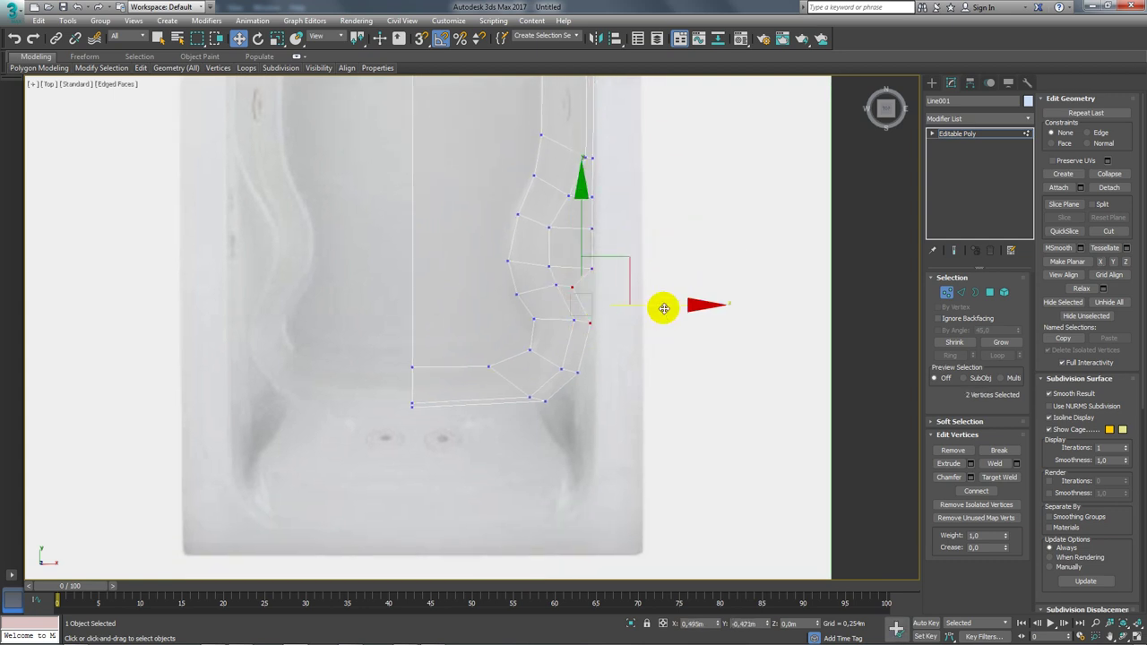
left_click(1100, 263)
Pull the lower corner vertex and two bottom-edge vertices down to the photo's floor edge
middle_click_drag(573, 381, 584, 320)
left_click(586, 312)
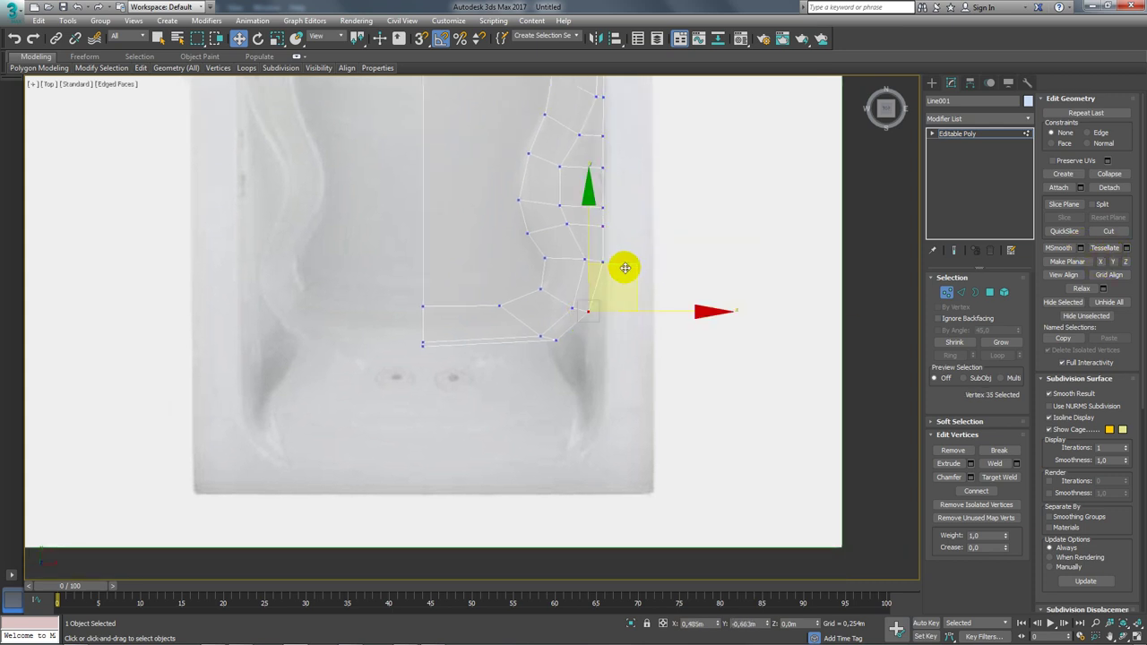
left_click_drag(624, 268, 624, 292)
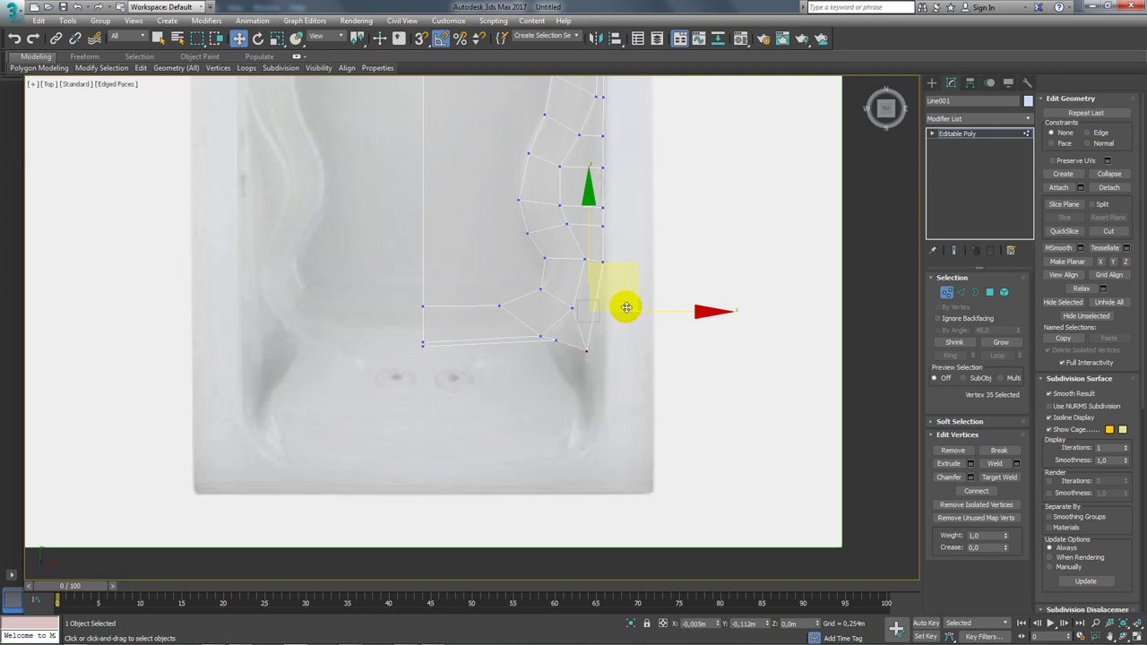
left_click(556, 341)
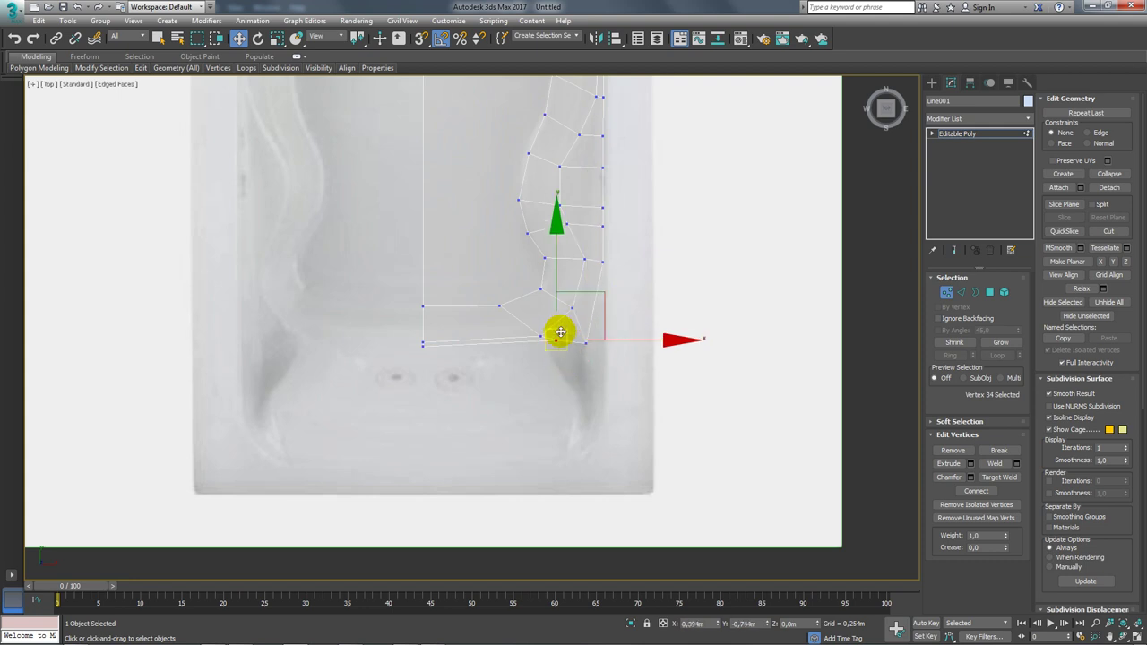
left_click(421, 346, "ctrl")
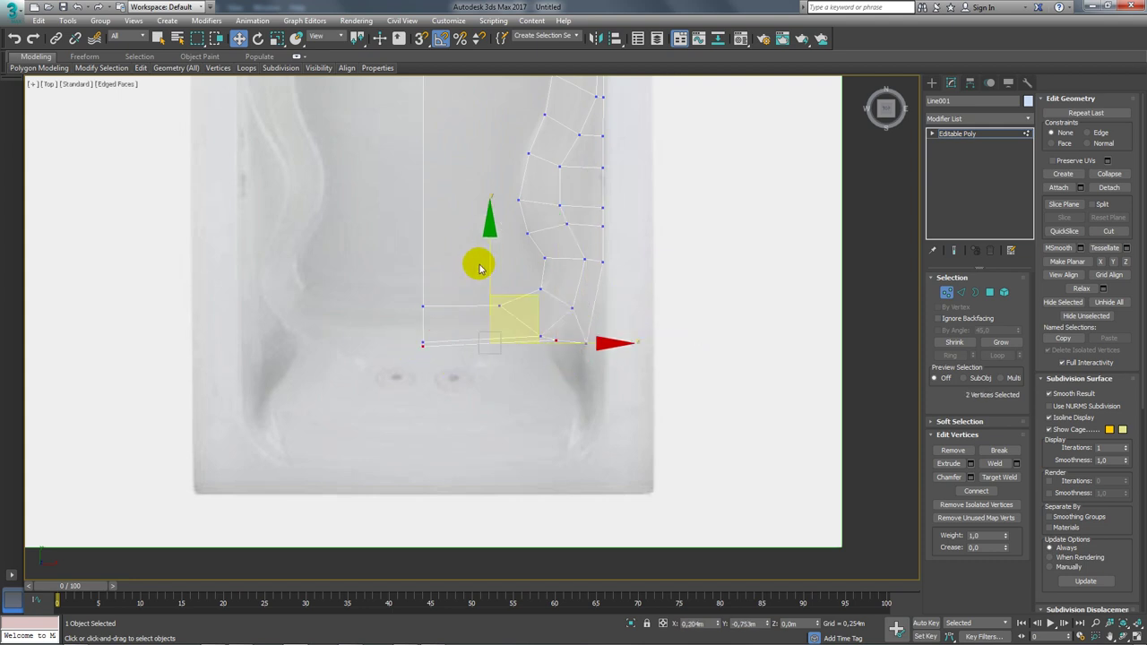
left_click_drag(476, 256, 488, 301)
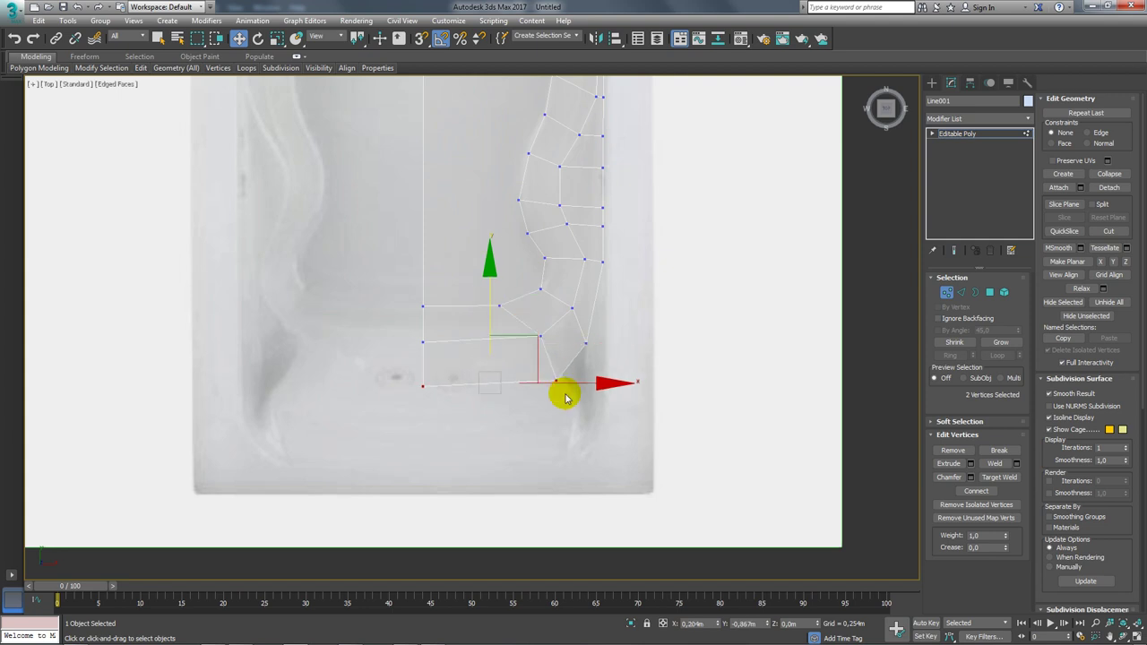
left_click(554, 380)
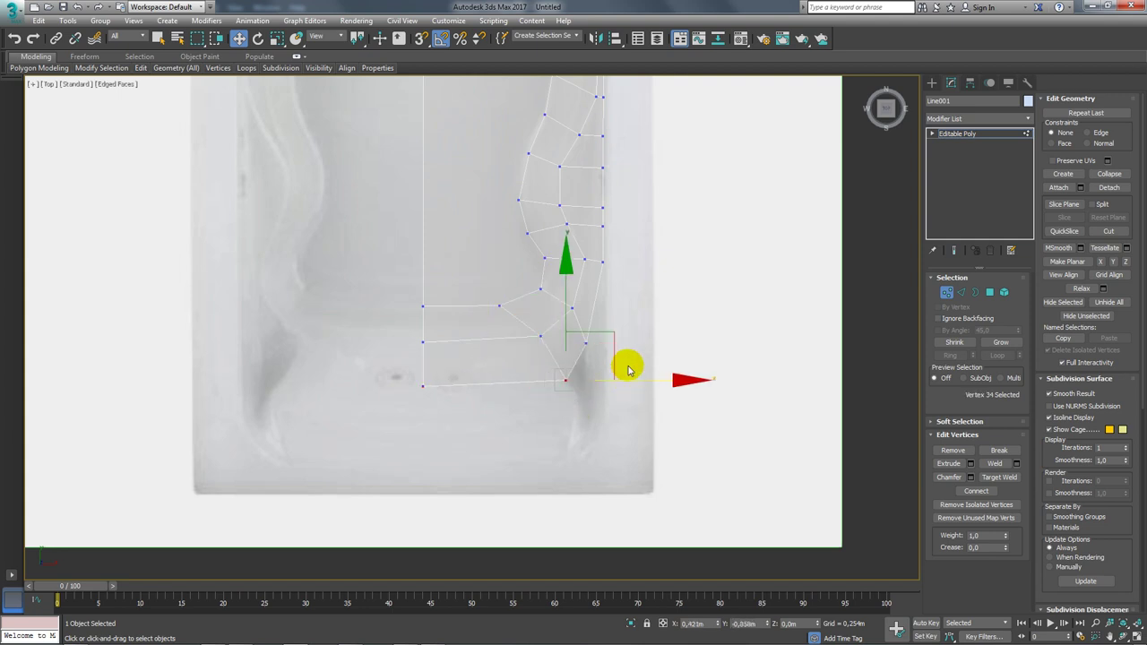
scroll(627, 372, "down", 3)
mouse_move(512, 402)
middle_mouse_down("alt")
mouse_move(643, 300)
mouse_move(648, 310)
mouse_move(494, 384)
middle_mouse_up("alt")
mouse_move(698, 304)
middle_mouse_down("alt")
mouse_move(681, 302)
mouse_move(687, 310)
middle_mouse_up("alt")
scroll(614, 326, "up", 2)
scroll(589, 343, "up", 3)
mouse_move(589, 343)
middle_mouse_down("alt")
mouse_move(606, 313)
mouse_move(657, 302)
mouse_move(617, 367)
mouse_move(591, 342)
mouse_move(582, 351)
middle_mouse_up("alt")
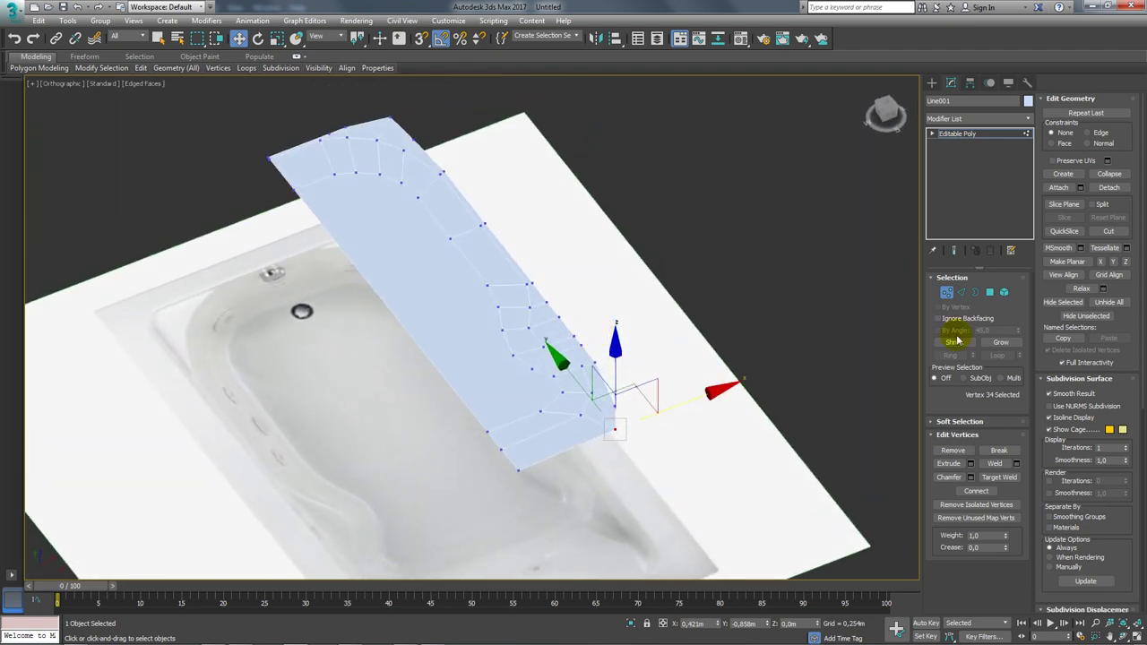
left_click(963, 296)
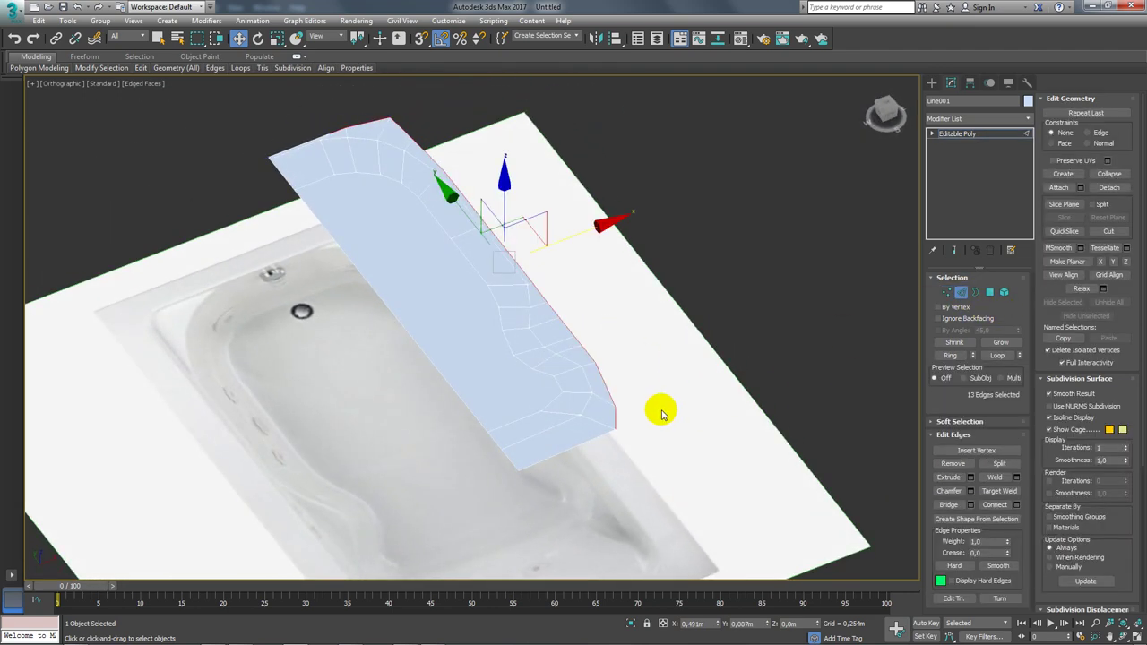
left_click(559, 413)
left_click(955, 356)
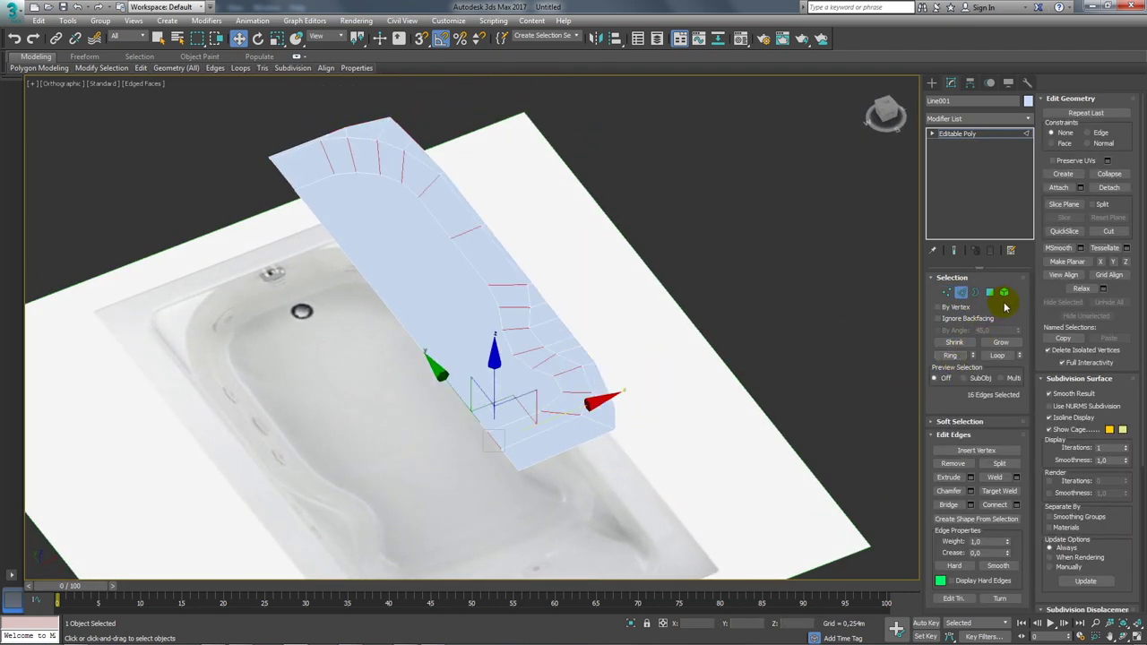
left_click(991, 294, "ctrl")
mouse_move(529, 358)
middle_mouse_down("alt")
mouse_move(530, 224)
mouse_move(549, 262)
mouse_move(580, 276)
middle_mouse_up("alt")
key("Delete")
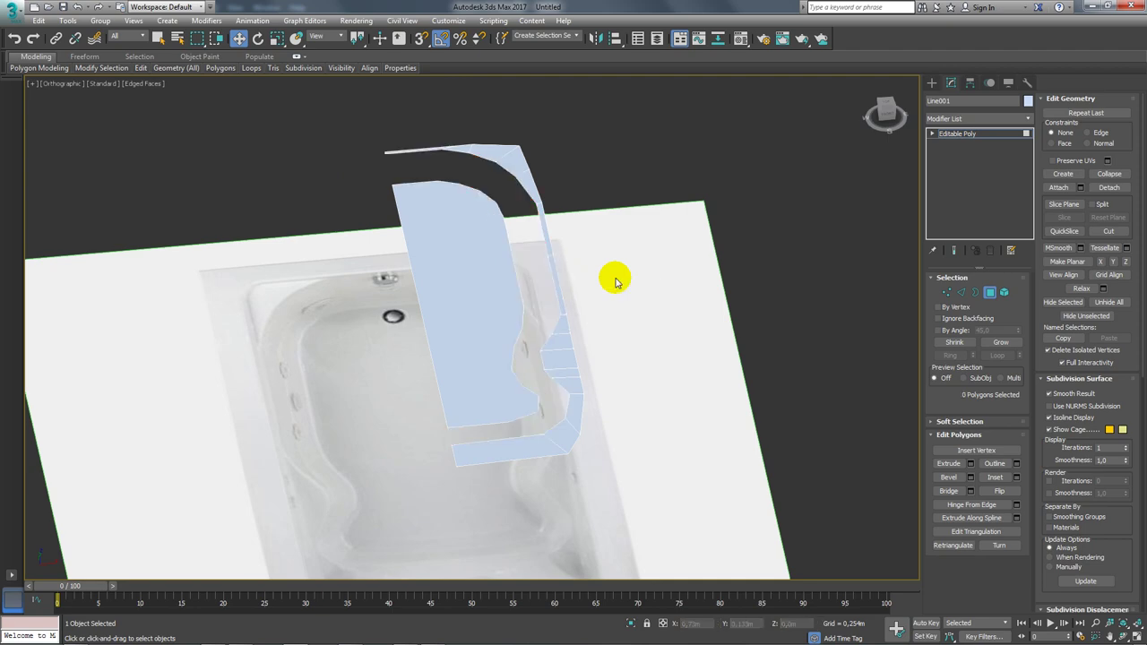
key("ctrl+z")
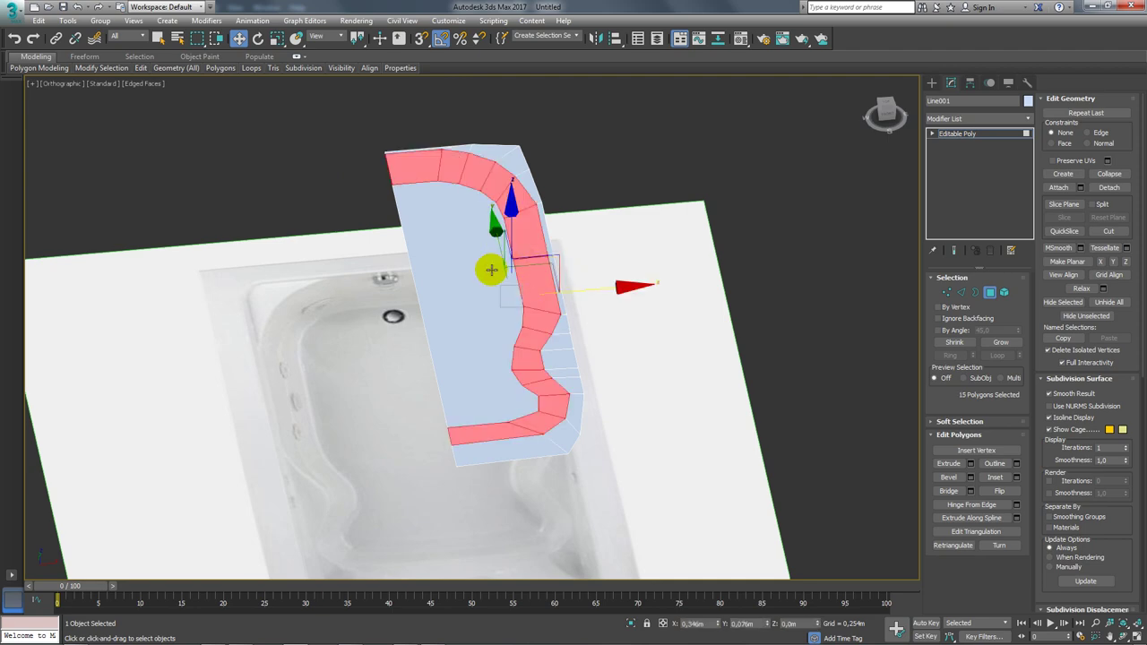
key("z")
Chamfer the two long rim edges by 0.025m, raising the segment count for several divisions
left_click(961, 292)
middle_click_drag(734, 296, 627, 281, "alt")
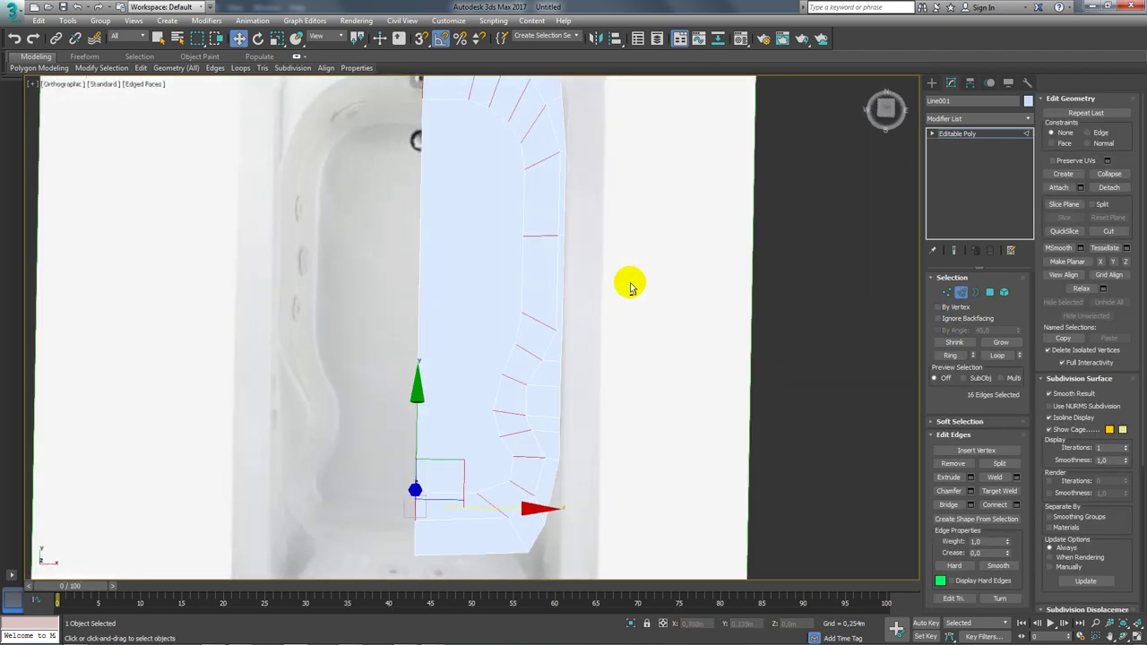
scroll(555, 251, "up", 3)
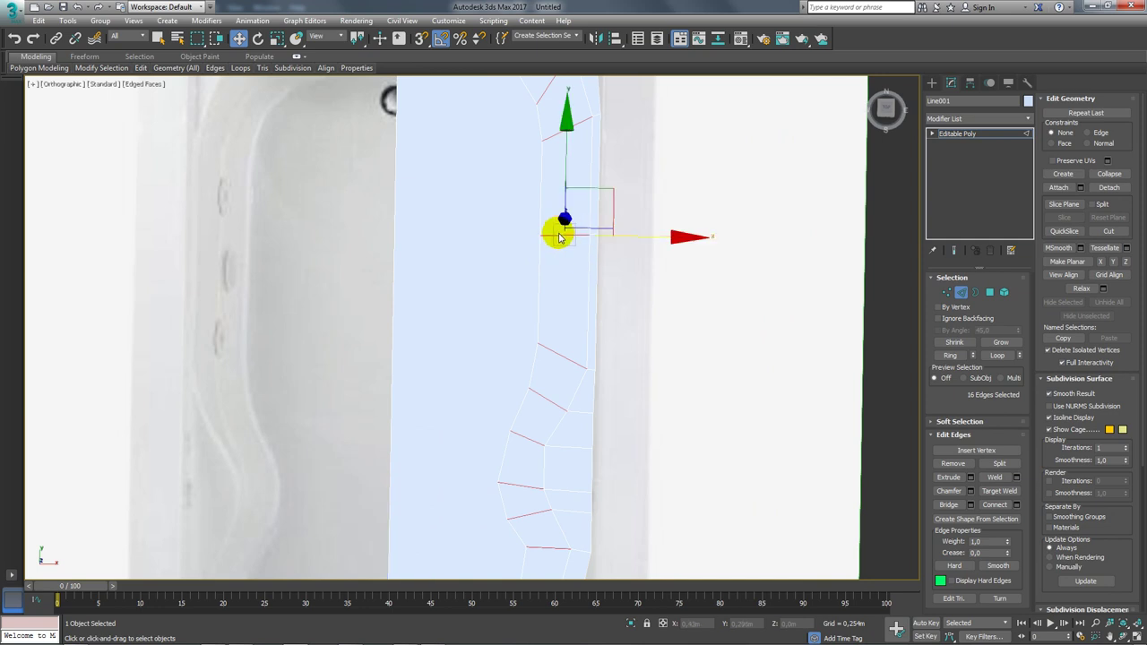
left_click(558, 236)
left_click(969, 490)
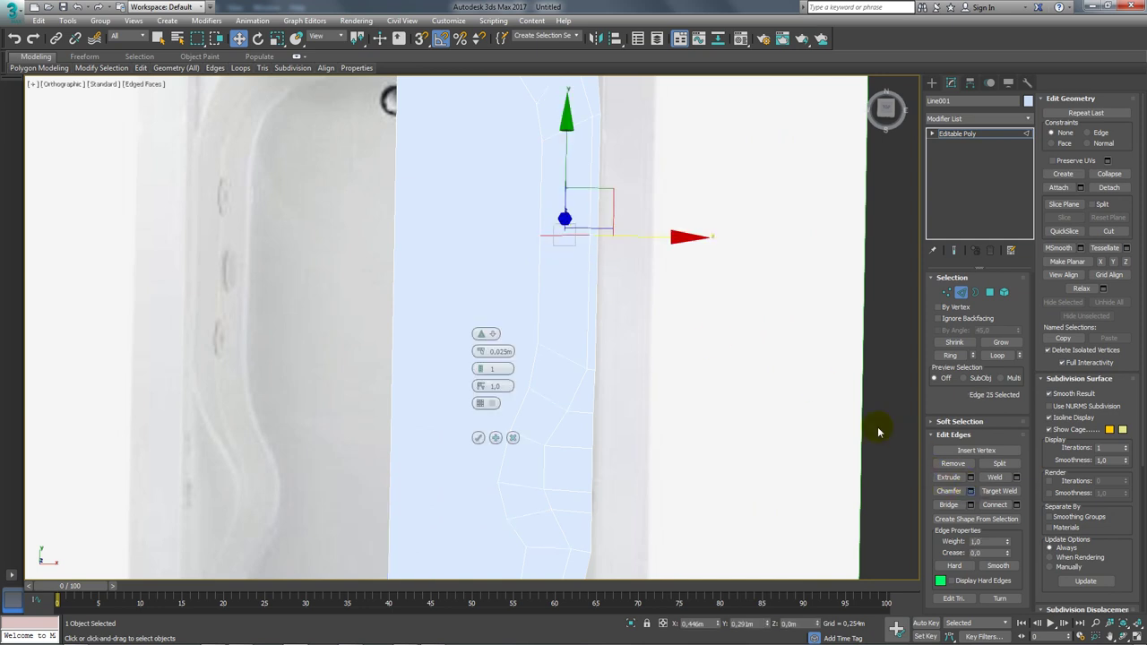
key("Escape")
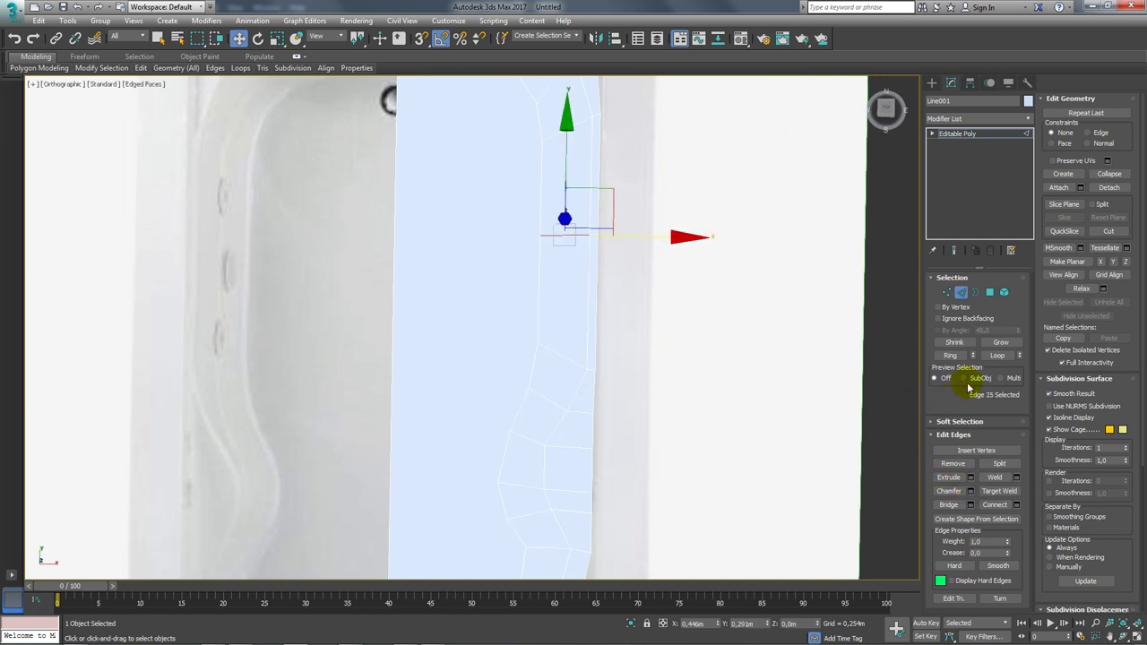
left_click(1002, 356)
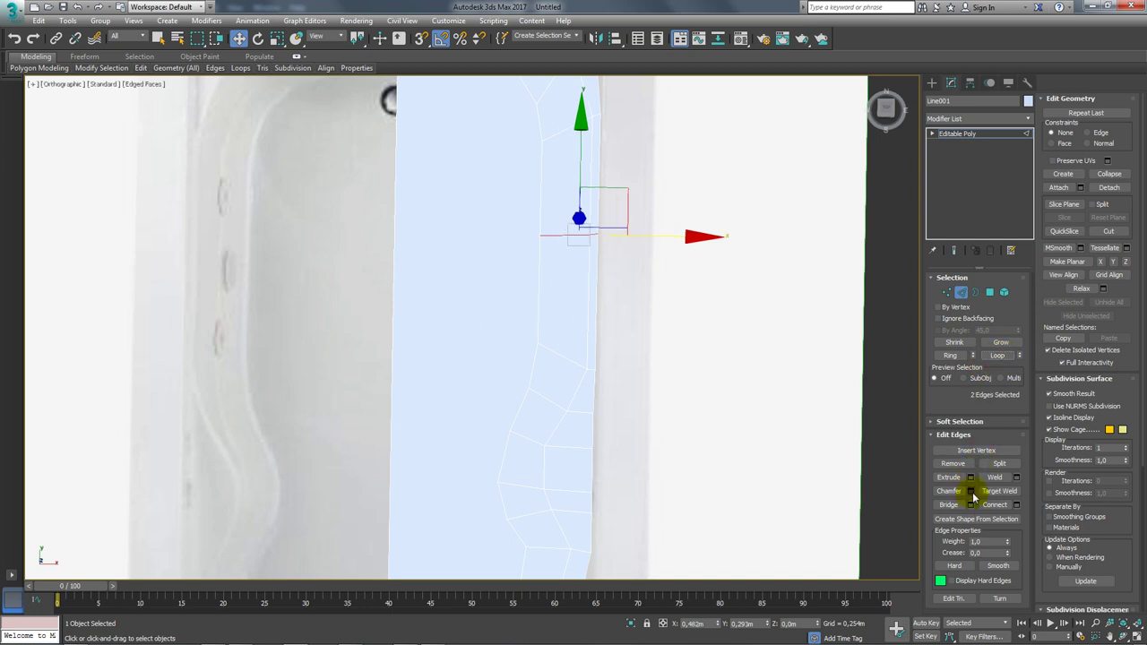
left_click(970, 491)
left_click_drag(481, 371, 476, 350)
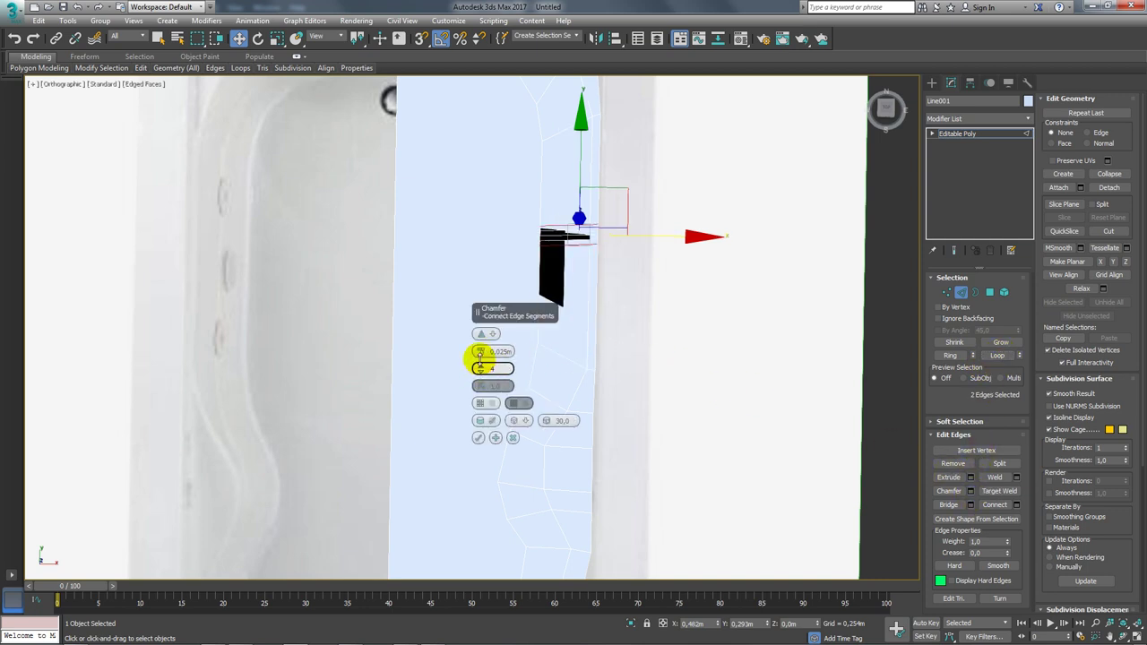
left_click(512, 437)
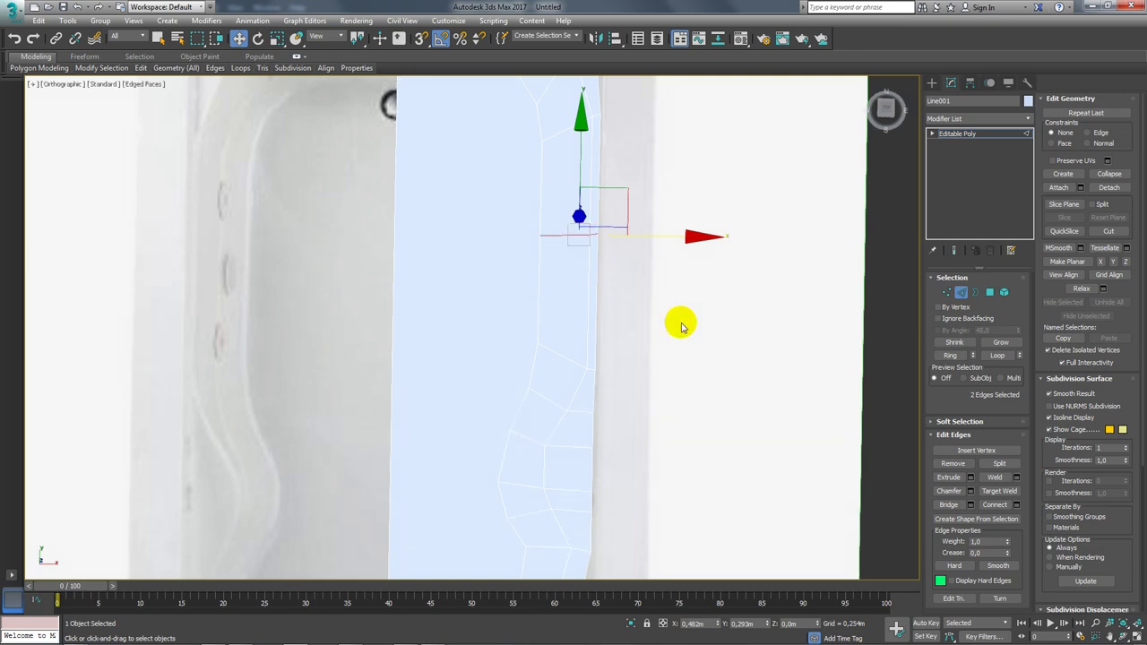
middle_click_drag(678, 320, 927, 318, "alt")
left_click(946, 292)
scroll(591, 284, "up", 2)
Cut two new edges across the rim strip, then view the traced mesh from an angle
scroll(550, 284, "up", 2)
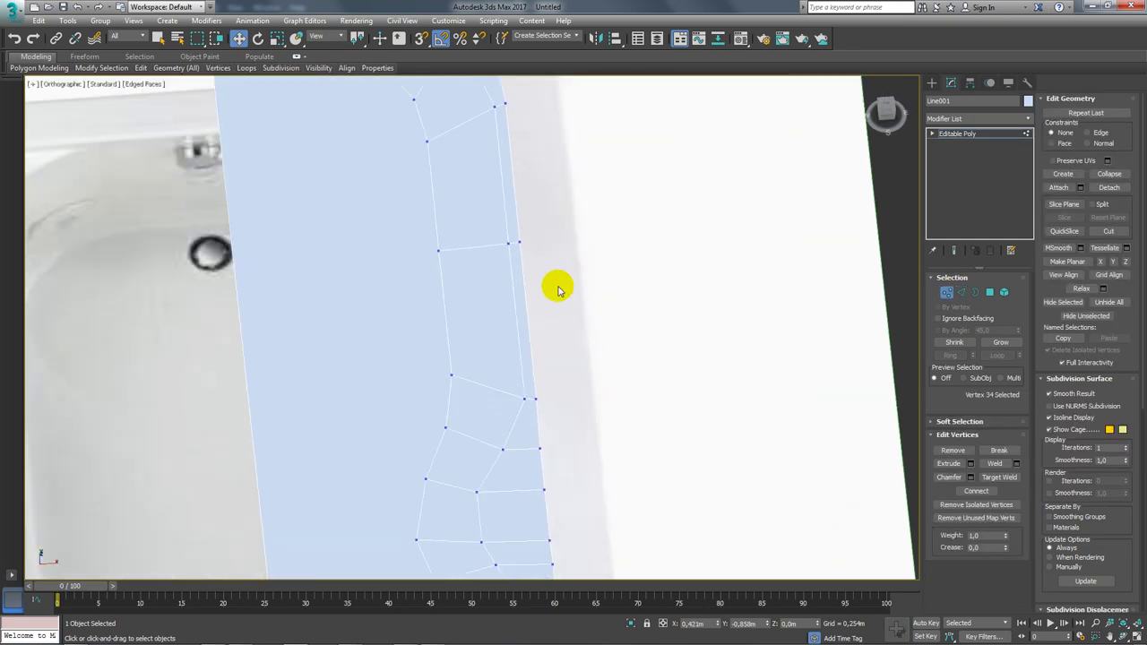
right_click(550, 255)
left_click(541, 177)
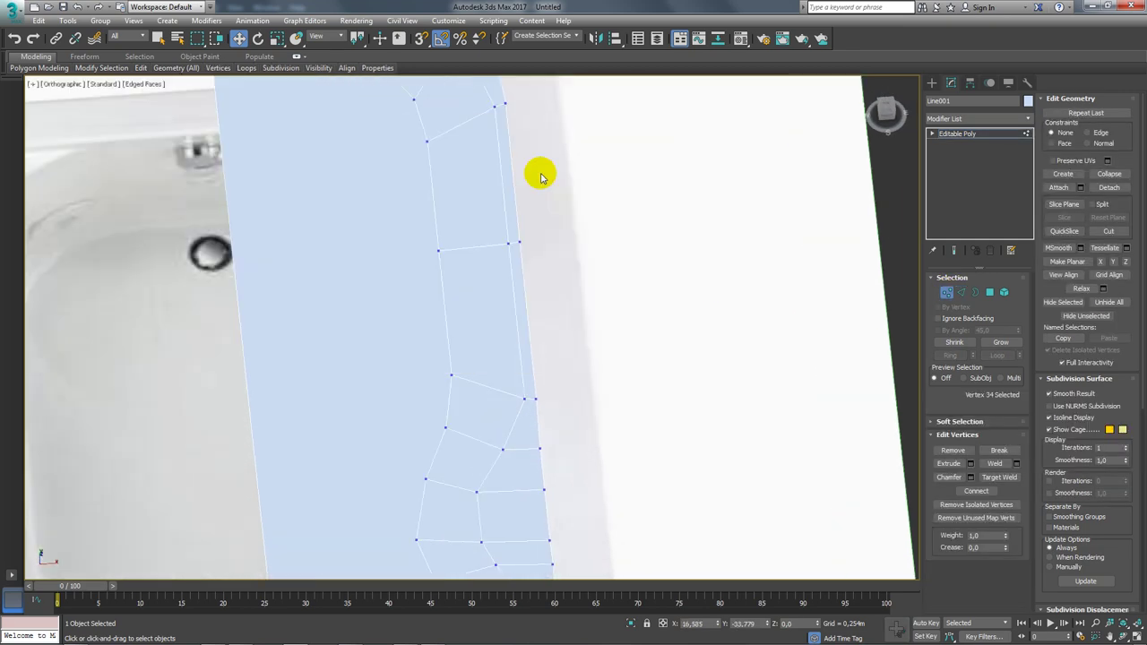
left_click(444, 303)
left_click(524, 309)
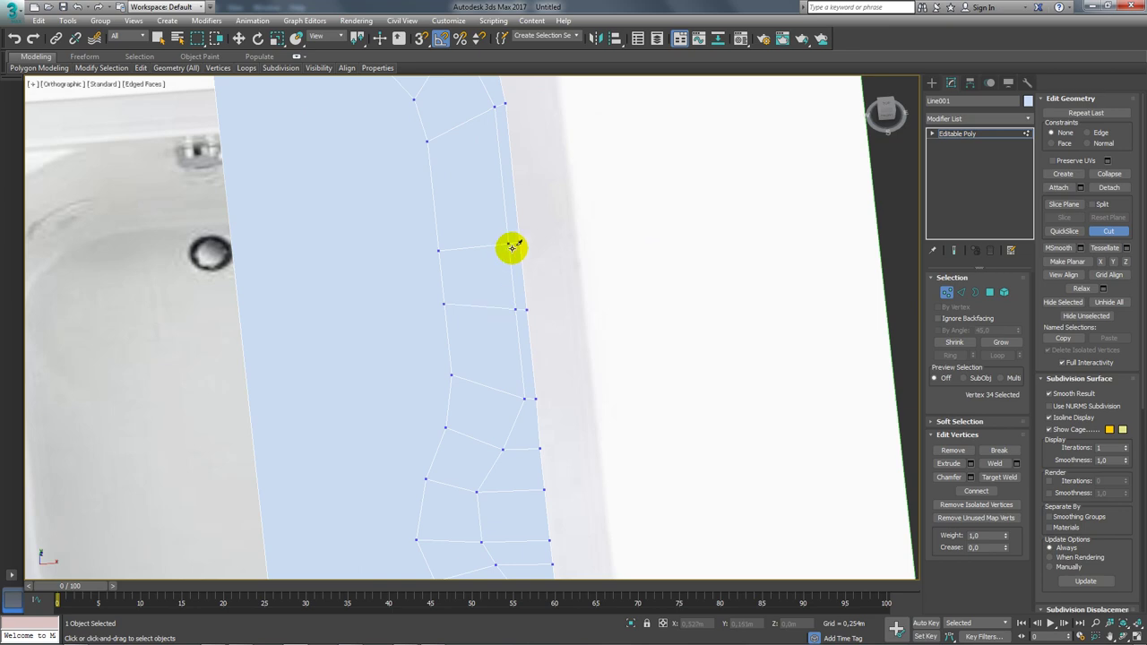
left_click(434, 190)
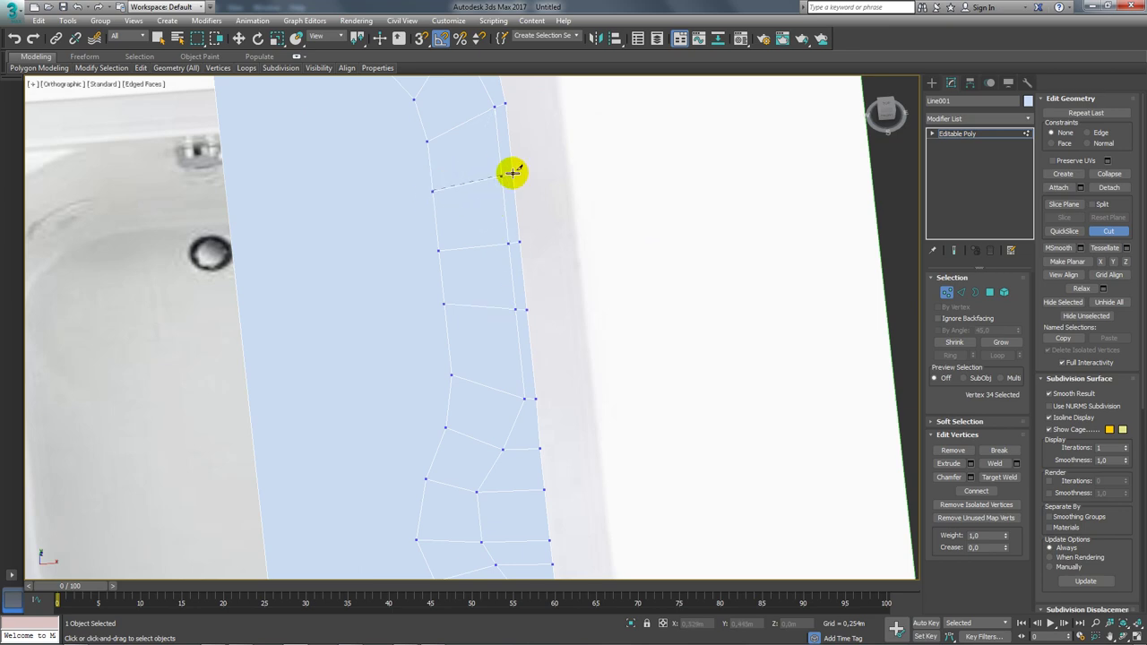
left_click(512, 173)
middle_click_drag(571, 199, 630, 239, "alt")
right_click(654, 269)
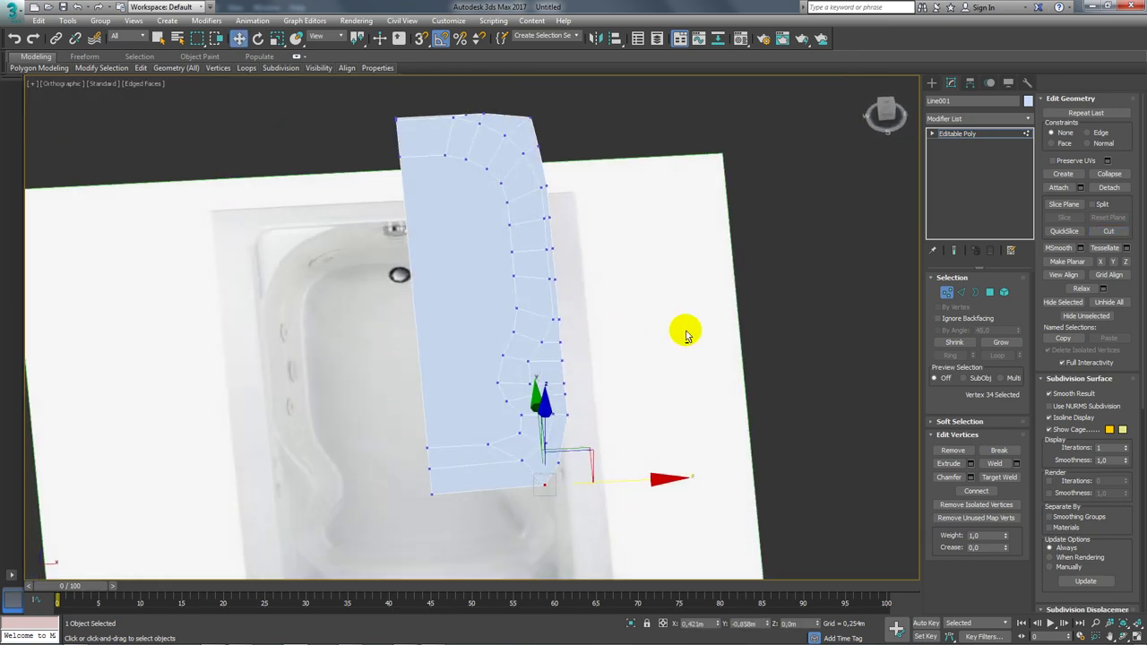
Select the curved rim polygons and break them away from the flat inner sheet
left_click(989, 291, "ctrl")
middle_click_drag(908, 313, 722, 321, "alt")
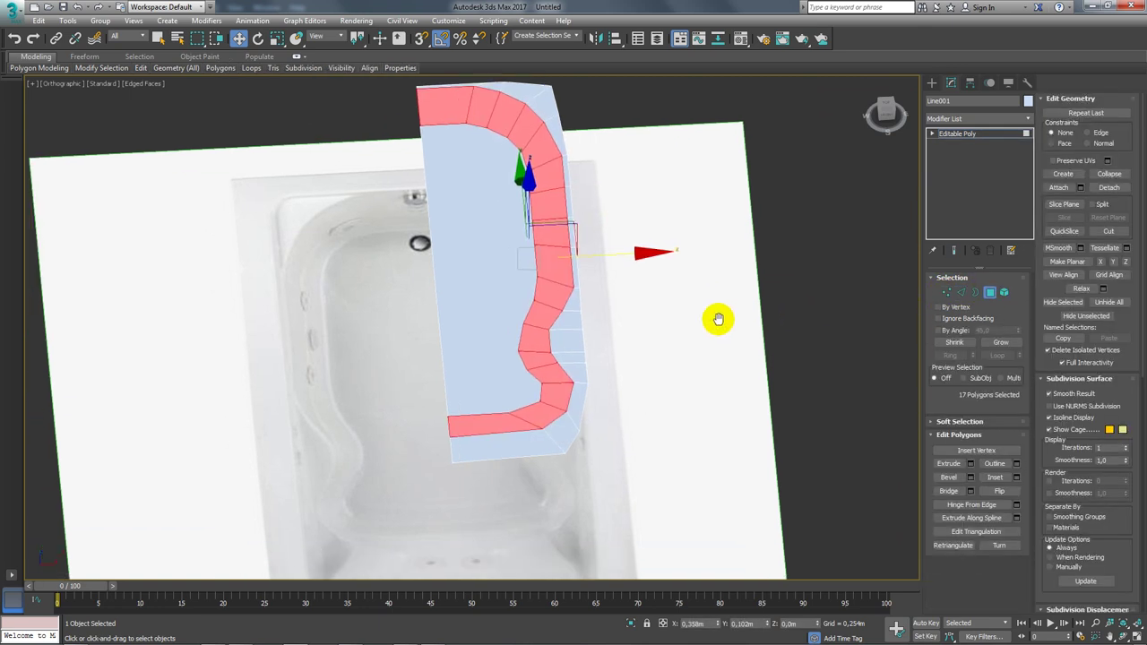
key("Delete")
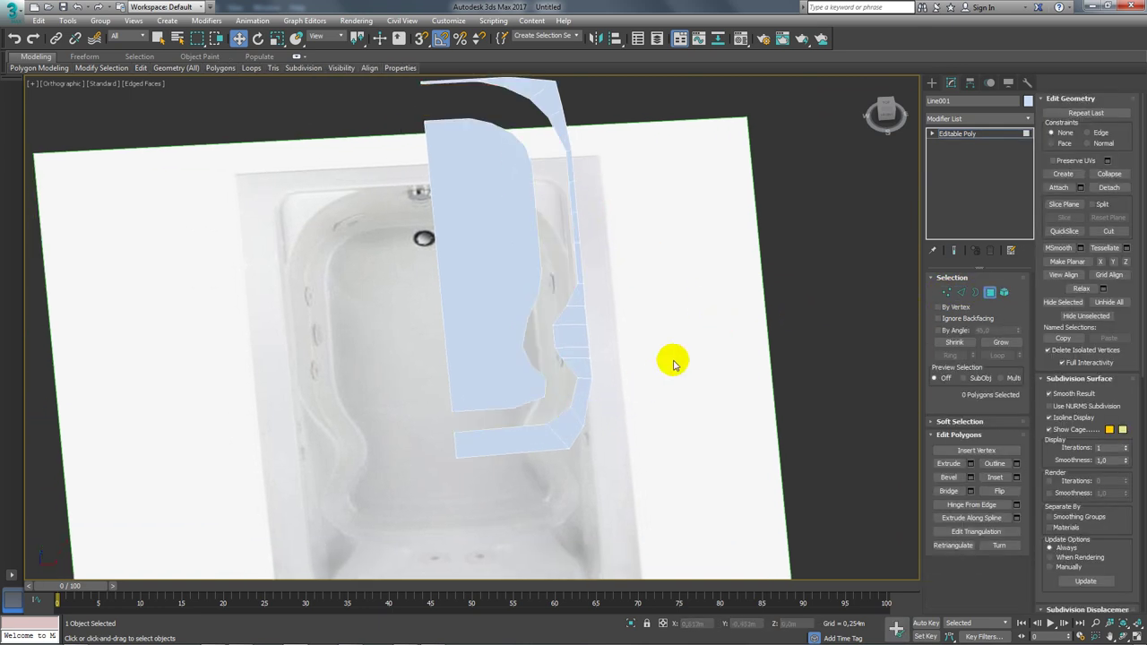
Raise the rim strip element along Z, well above the flat inner sheet
left_click(1004, 293)
left_click(576, 363)
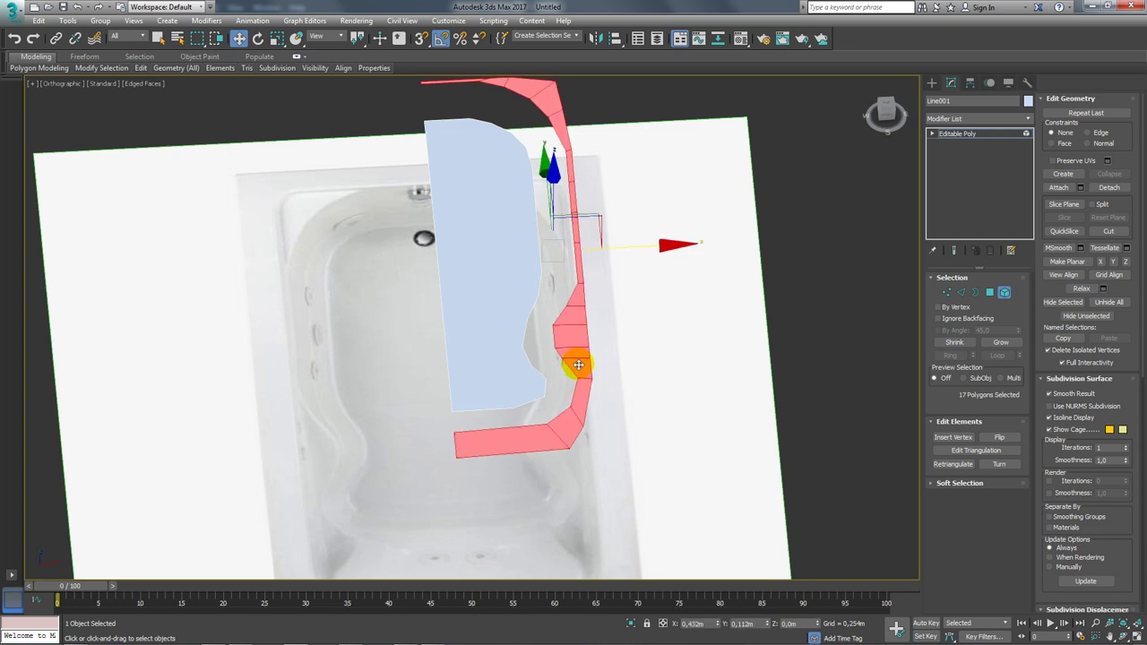
mouse_move(576, 364)
middle_mouse_down("alt")
mouse_move(648, 364)
mouse_move(676, 410)
mouse_move(563, 397)
mouse_move(639, 403)
mouse_move(655, 341)
mouse_move(645, 376)
mouse_move(615, 374)
mouse_move(668, 328)
mouse_move(574, 396)
mouse_move(658, 350)
middle_mouse_up("alt")
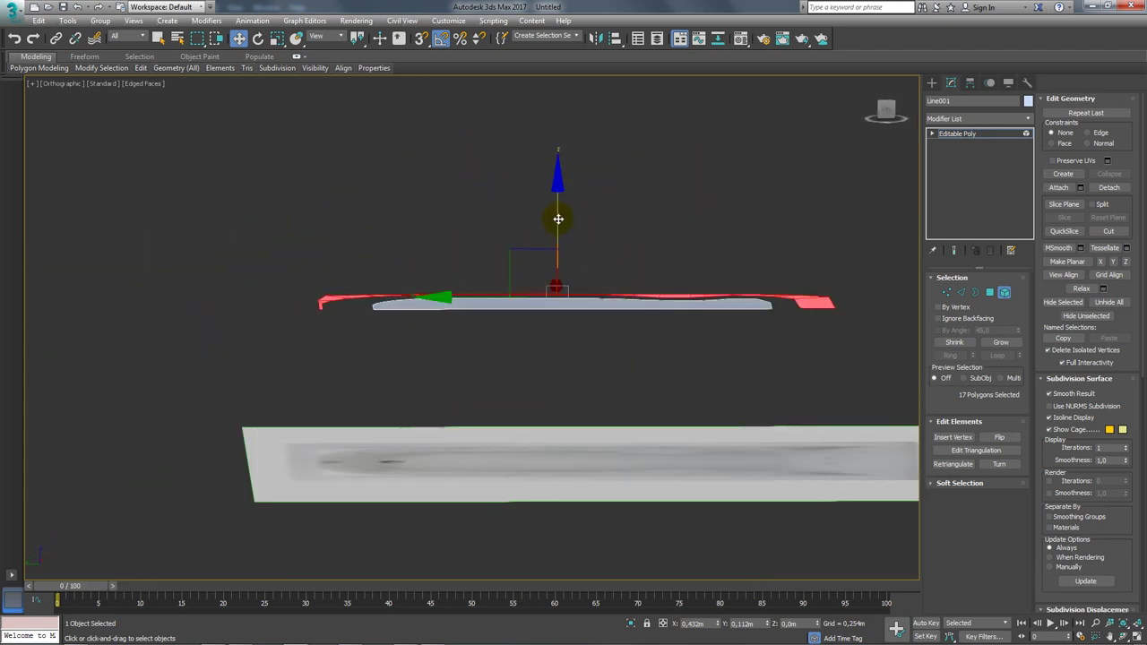
left_click_drag(558, 218, 561, 121)
mouse_move(561, 120)
middle_mouse_down("alt")
mouse_move(599, 161)
mouse_move(627, 295)
mouse_move(638, 216)
middle_mouse_up("alt")
mouse_move(553, 139)
middle_mouse_down("alt")
mouse_move(556, 116)
mouse_move(760, 262)
middle_mouse_up("alt")
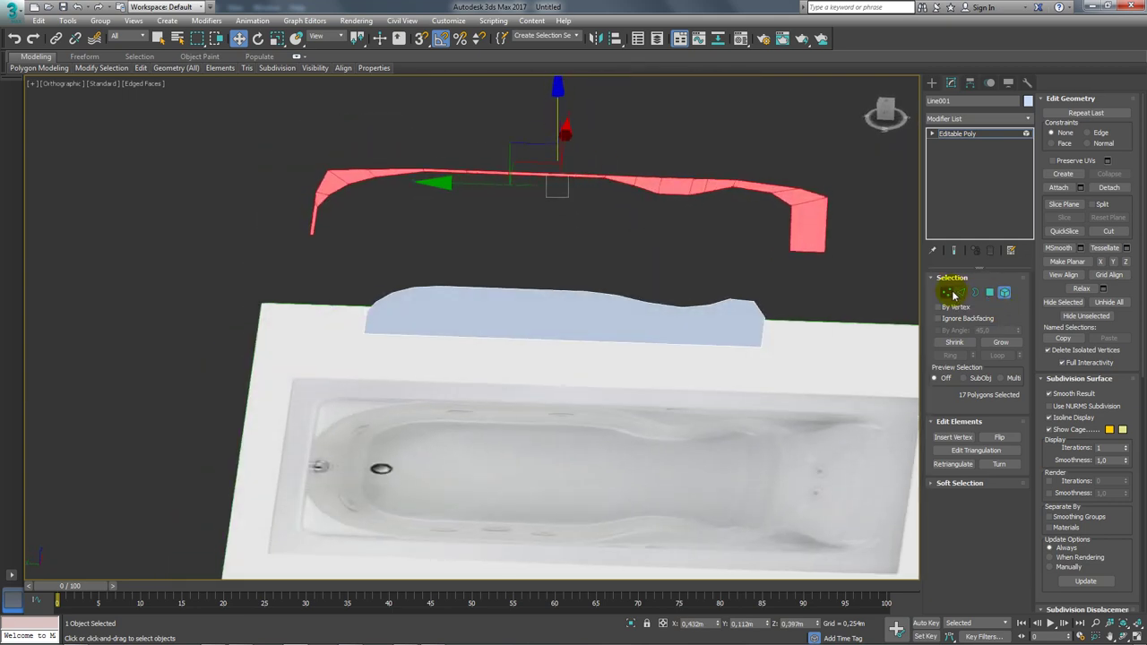
left_click(948, 293)
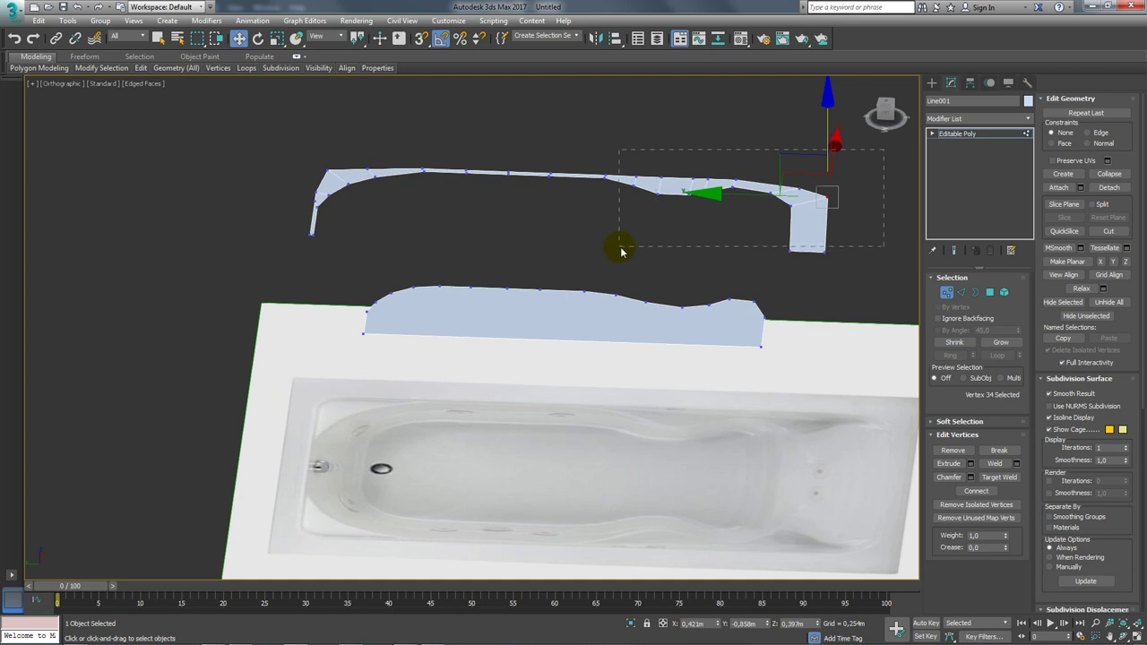
Lower the rim strip's right-half vertices smoothly using Soft Selection with 0.508m falloff
left_click_drag(621, 251, 627, 258)
middle_click_drag(653, 277, 737, 242, "alt")
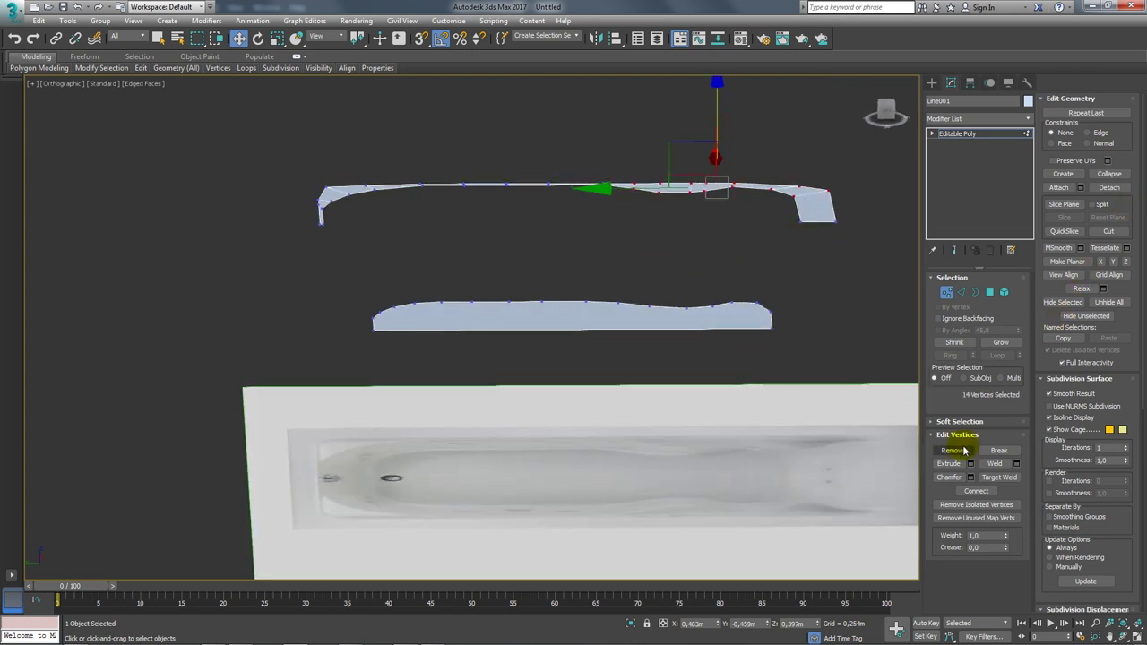
left_click(940, 421)
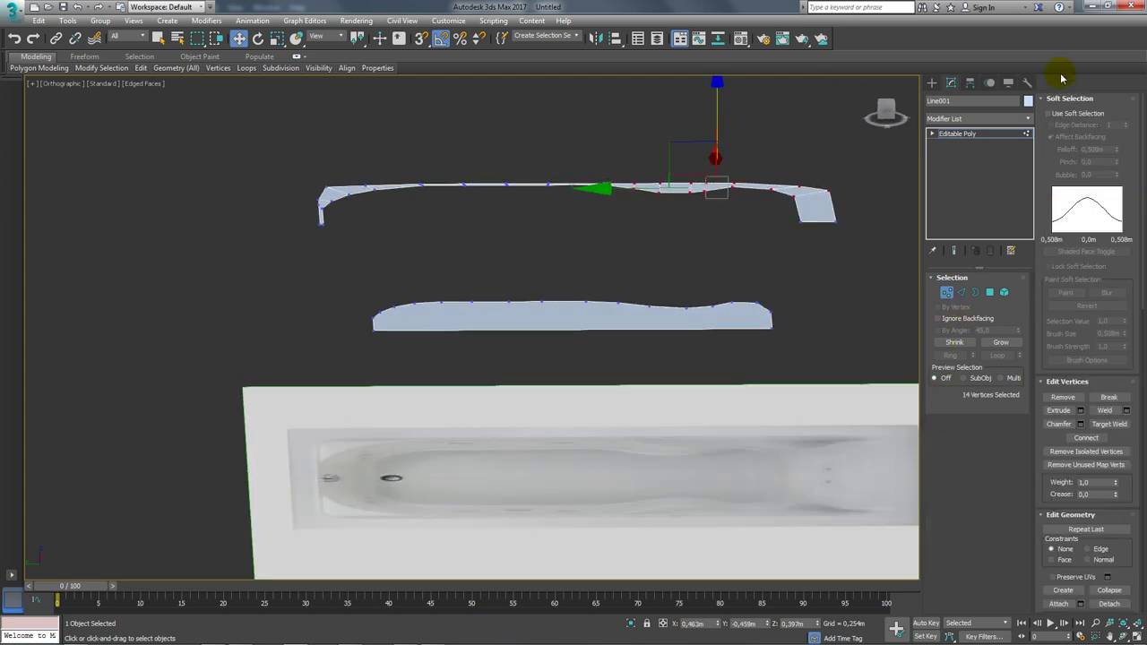
left_click(1057, 116)
left_click_drag(683, 133, 681, 202)
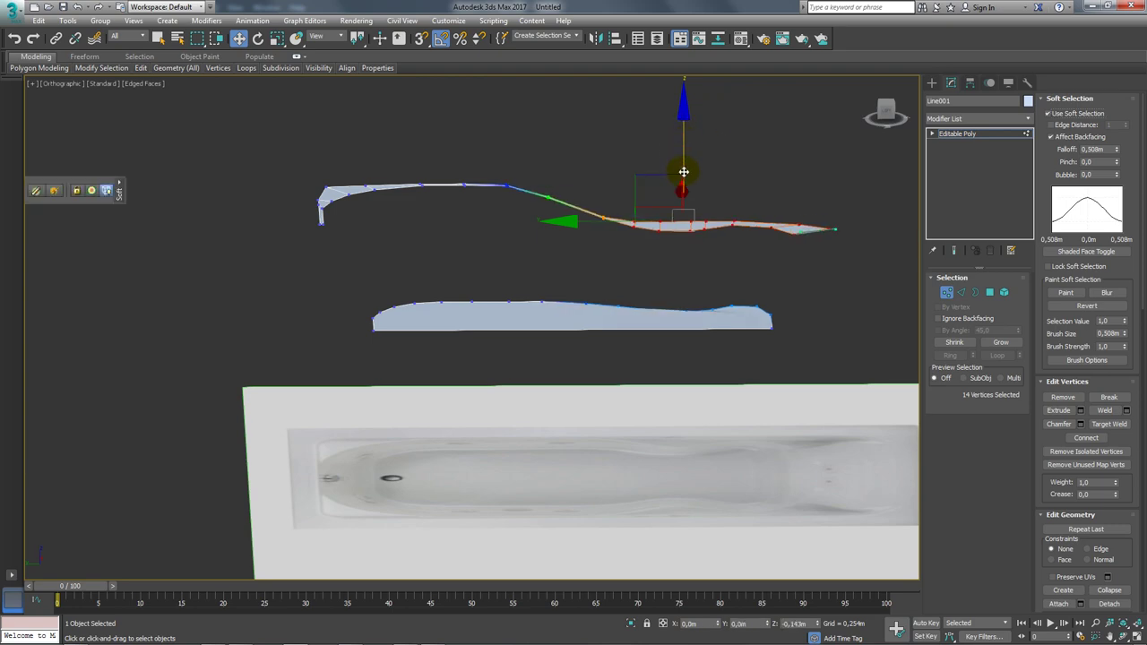
mouse_move(681, 201)
middle_mouse_down("alt")
mouse_move(798, 299)
mouse_move(786, 287)
mouse_move(786, 248)
middle_mouse_up("alt")
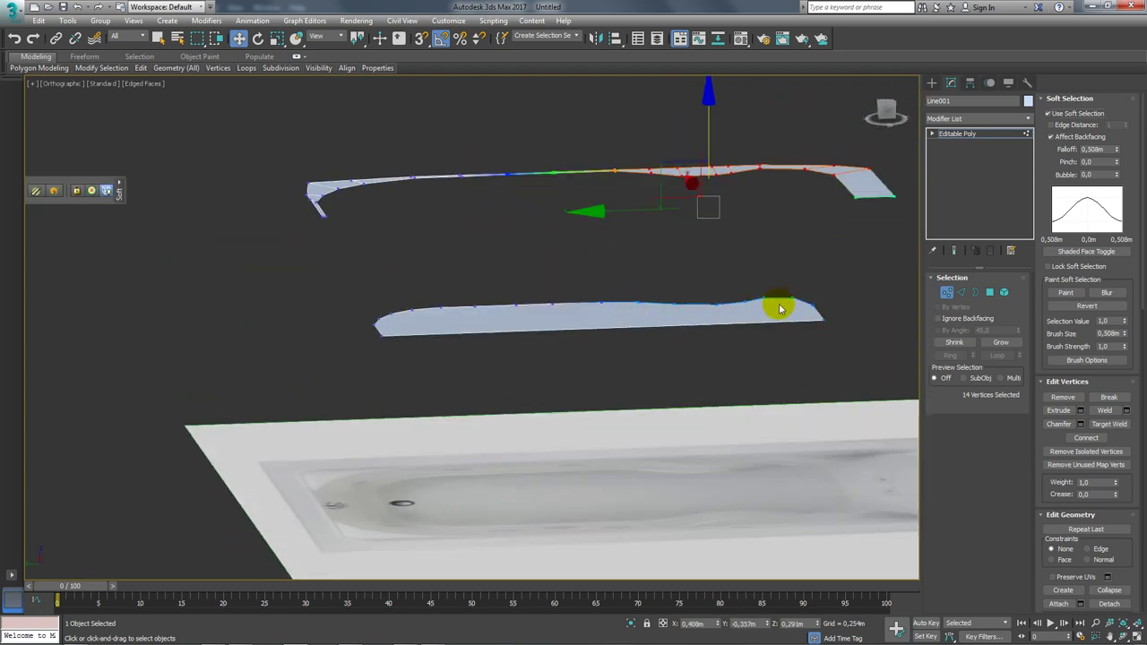
middle_click_drag(779, 309, 849, 339, "alt")
Detach the flat inner shape from Line001 as its own object
left_click(1002, 292)
left_click(791, 353)
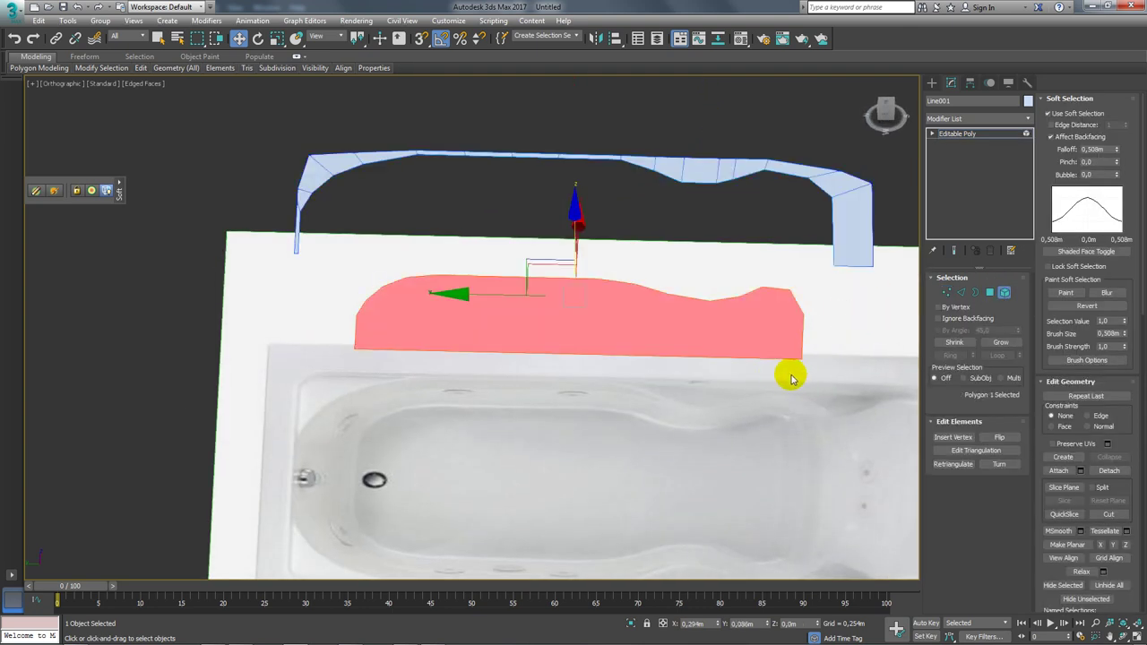
left_click(1115, 472)
left_click(609, 333)
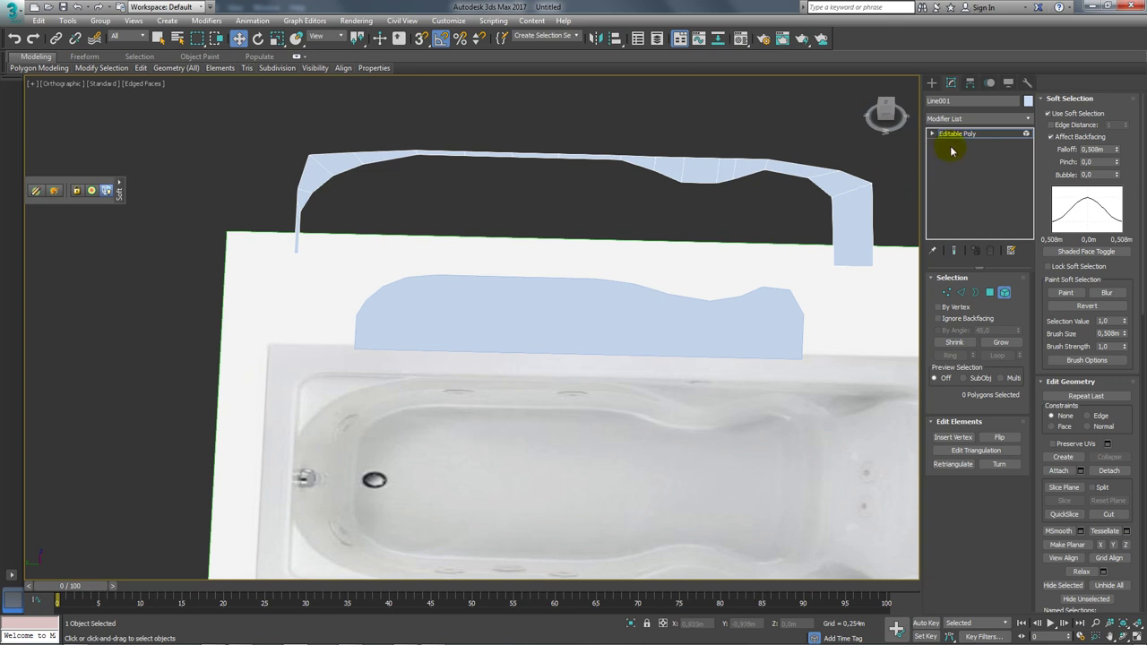
left_click(953, 135)
left_click(957, 300)
Push the rim strip's right-side vertices further down into a steep, low dip
mouse_move(875, 277)
middle_mouse_down("alt")
mouse_move(870, 248)
mouse_move(832, 287)
middle_mouse_up("alt")
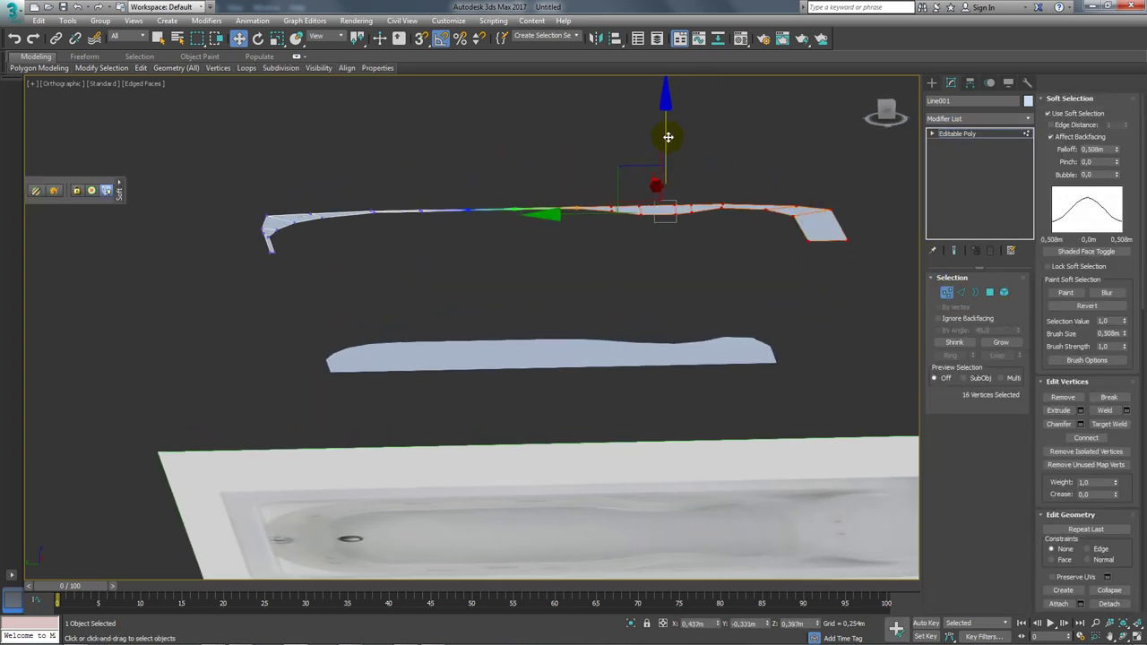
left_click_drag(670, 135, 667, 189)
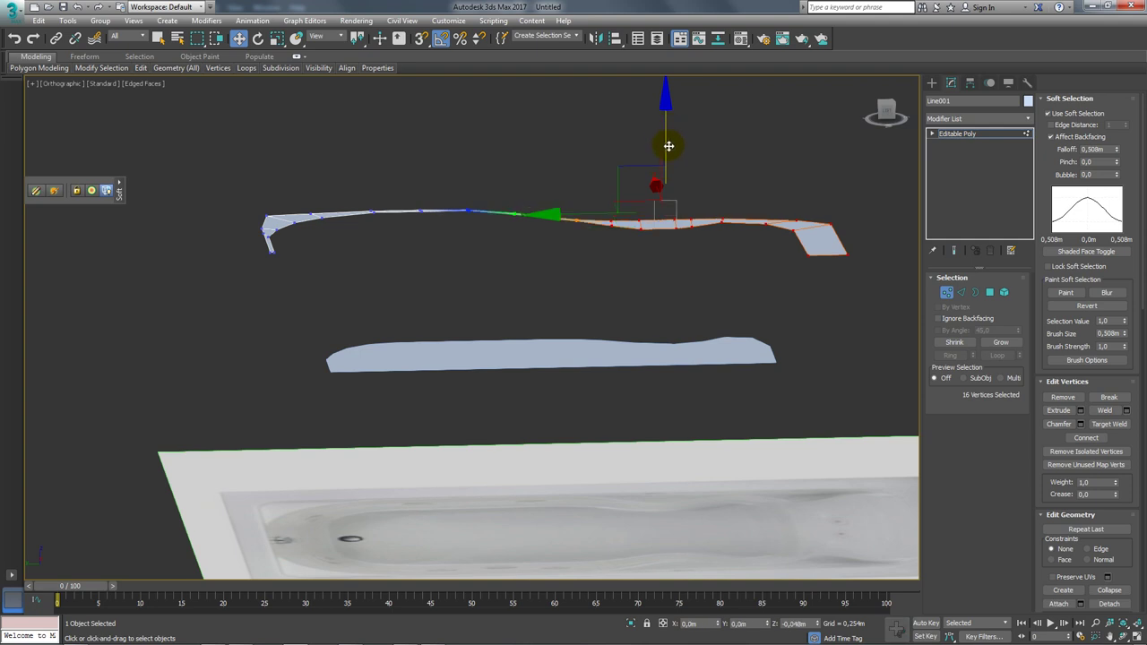
left_click_drag(670, 185, 667, 199)
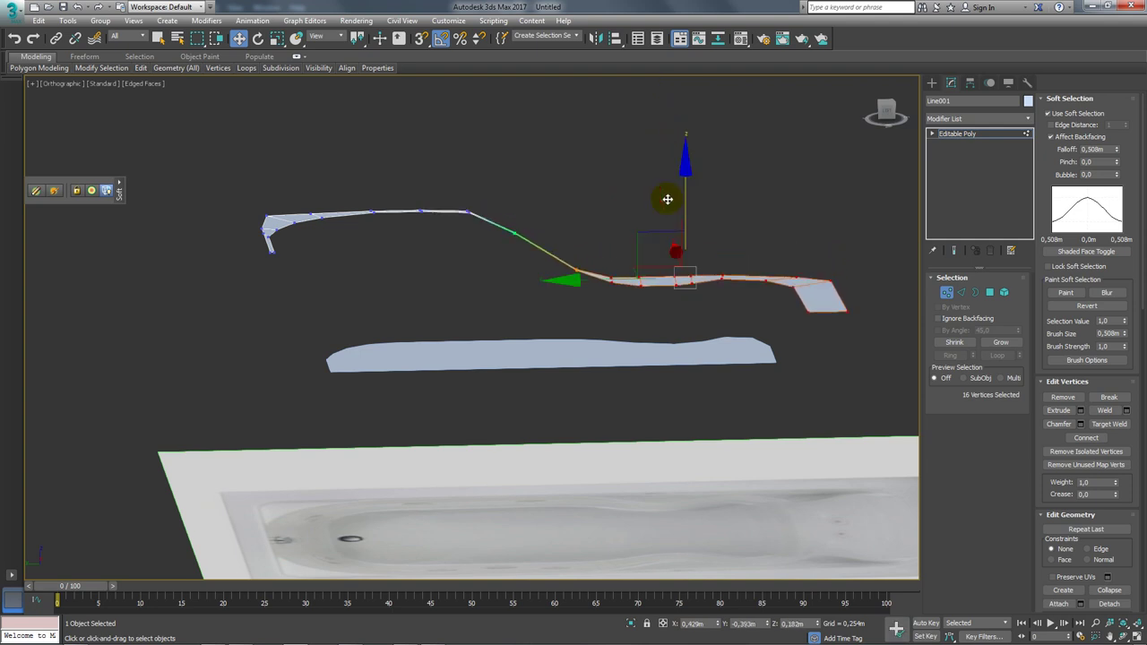
left_click_drag(551, 252, 559, 219, "ctrl")
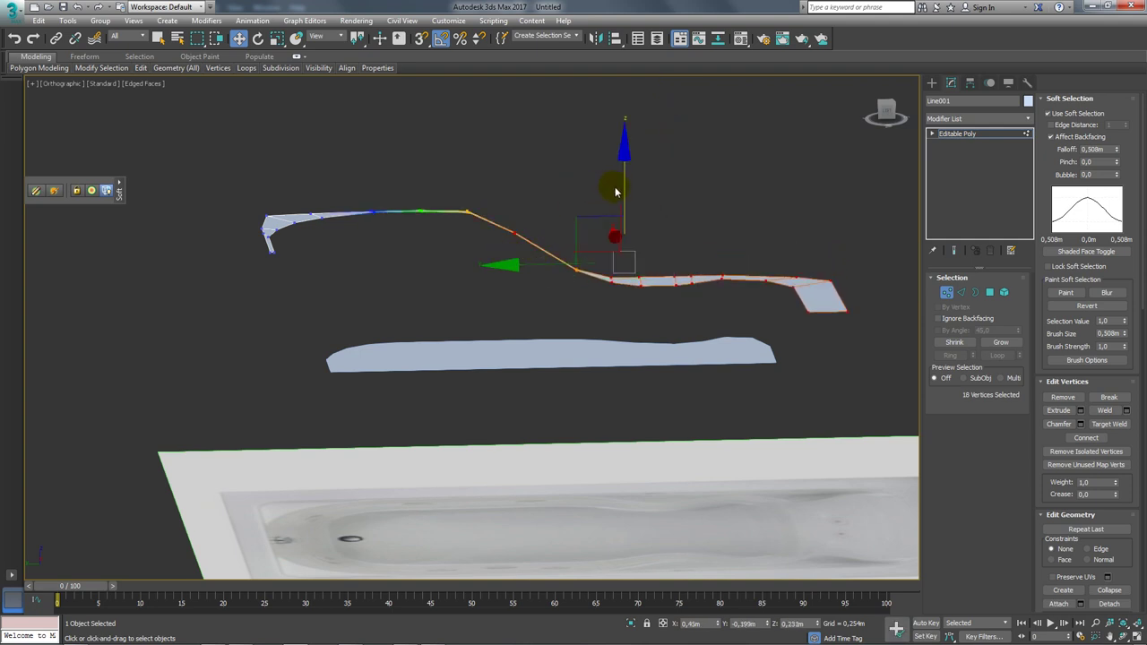
left_click_drag(615, 191, 660, 240)
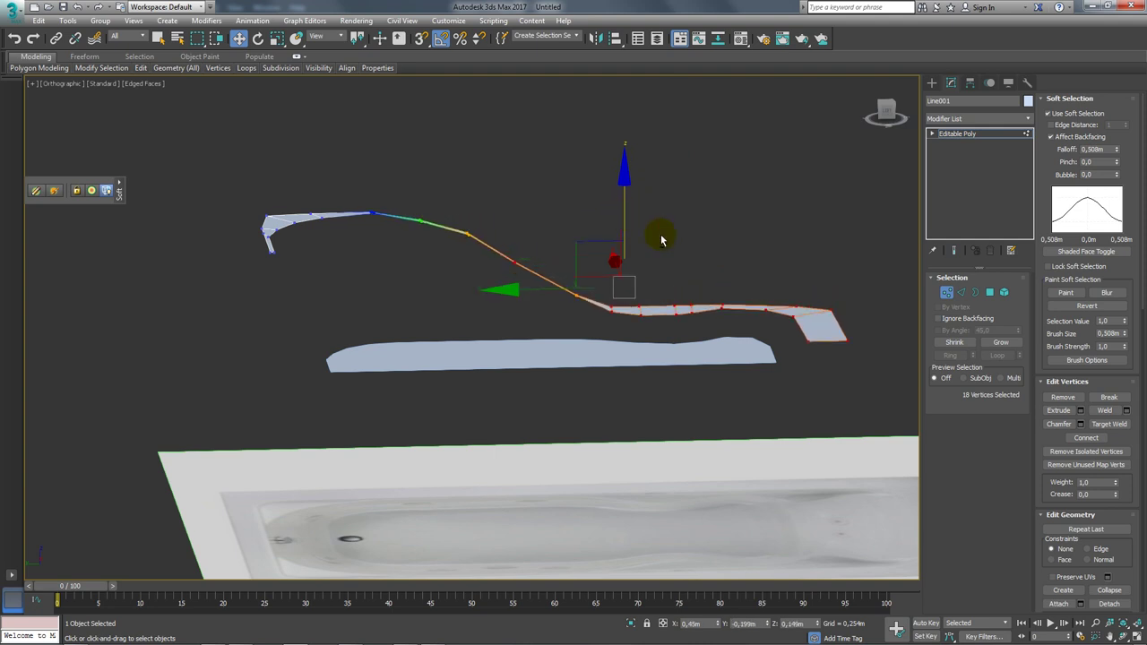
middle_click_drag(660, 240, 674, 236, "alt")
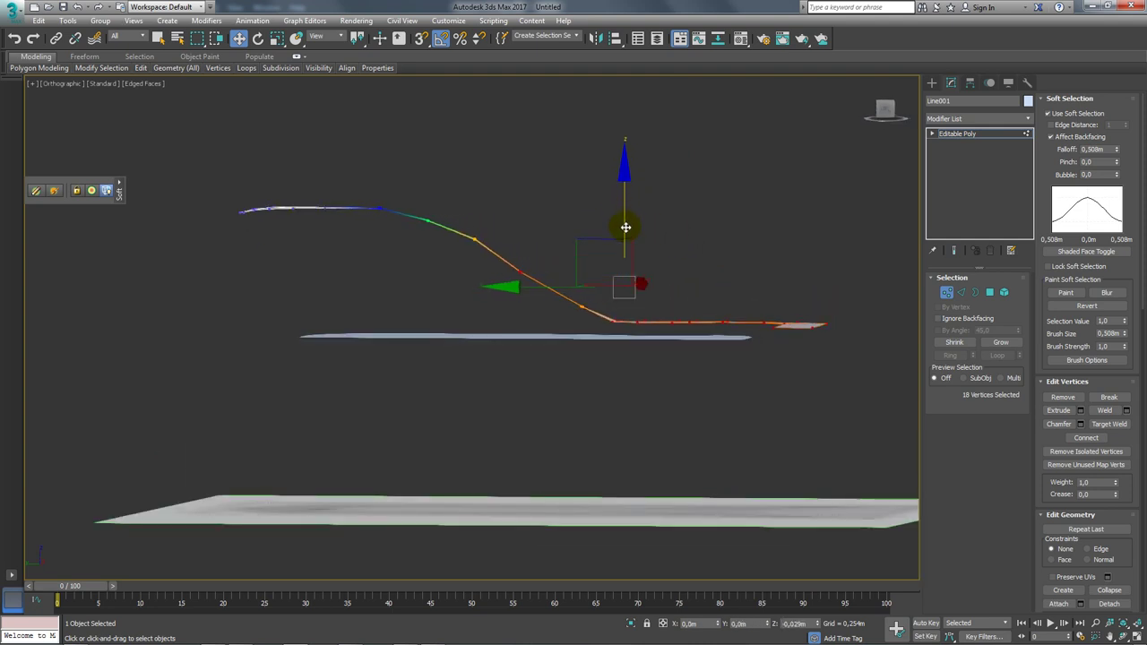
middle_click_drag(696, 287, 852, 312, "alt")
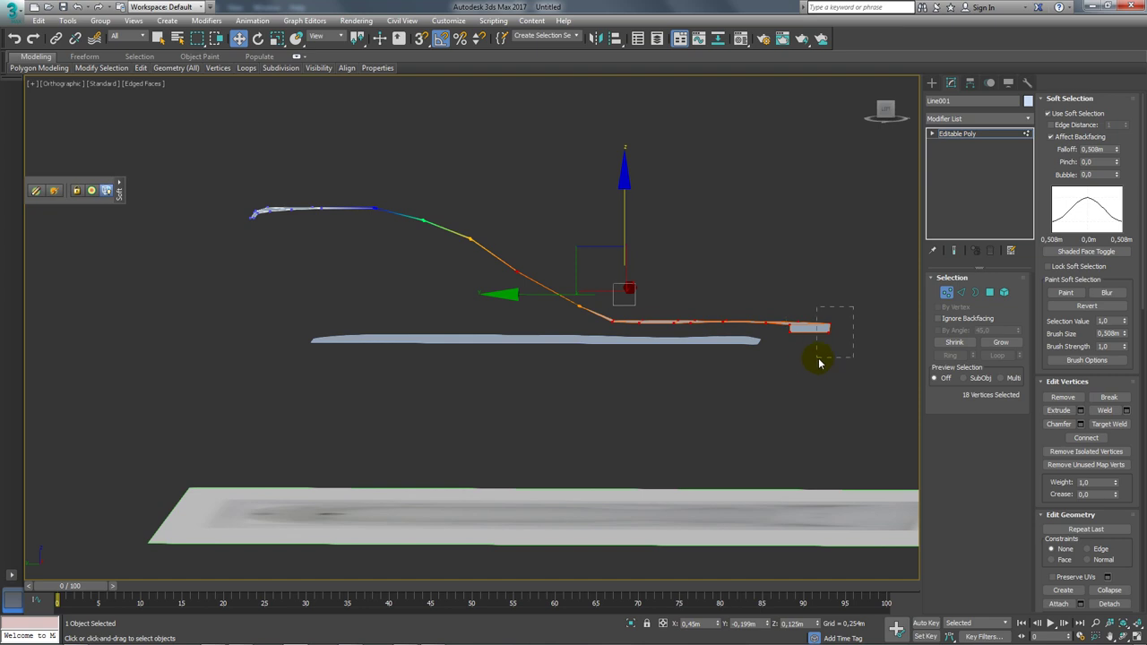
Raise the two vertices at the strip's far end, then turn Soft Selection off
left_click_drag(819, 363, 812, 291)
left_click_drag(750, 257, 748, 239)
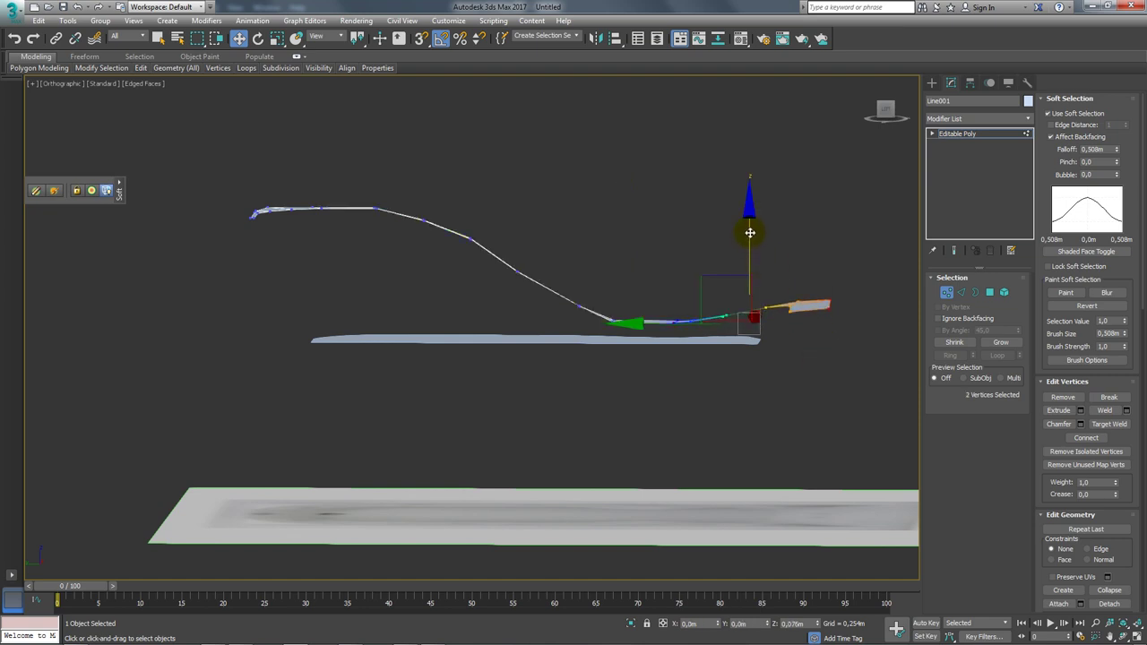
middle_click_drag(750, 235, 801, 311, "alt")
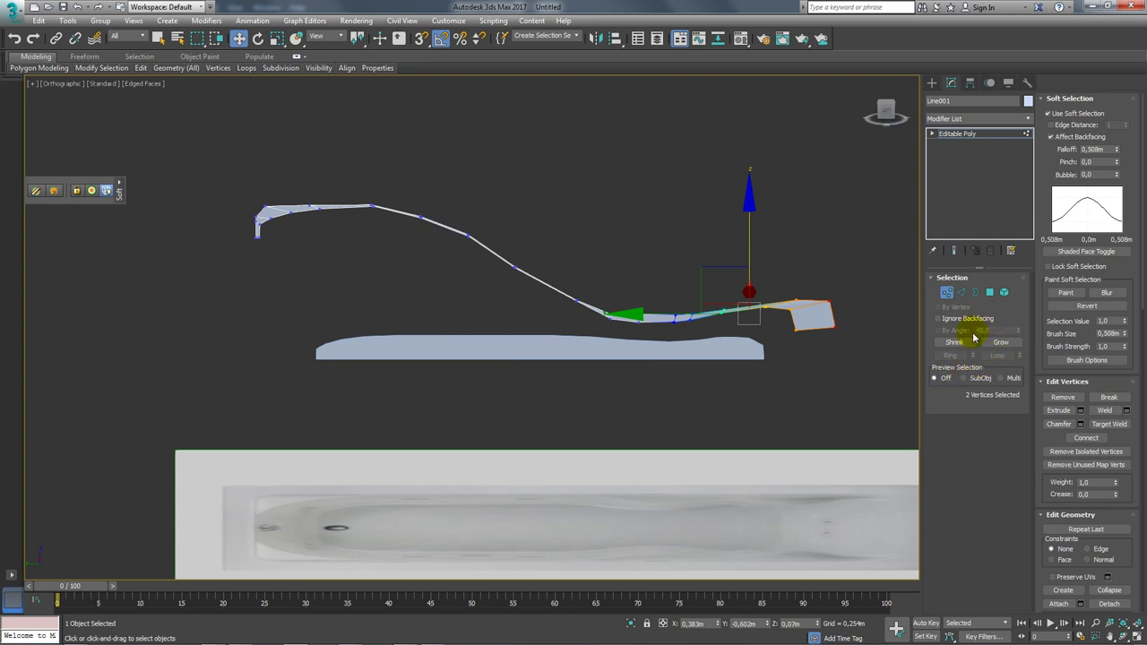
left_click(1048, 114)
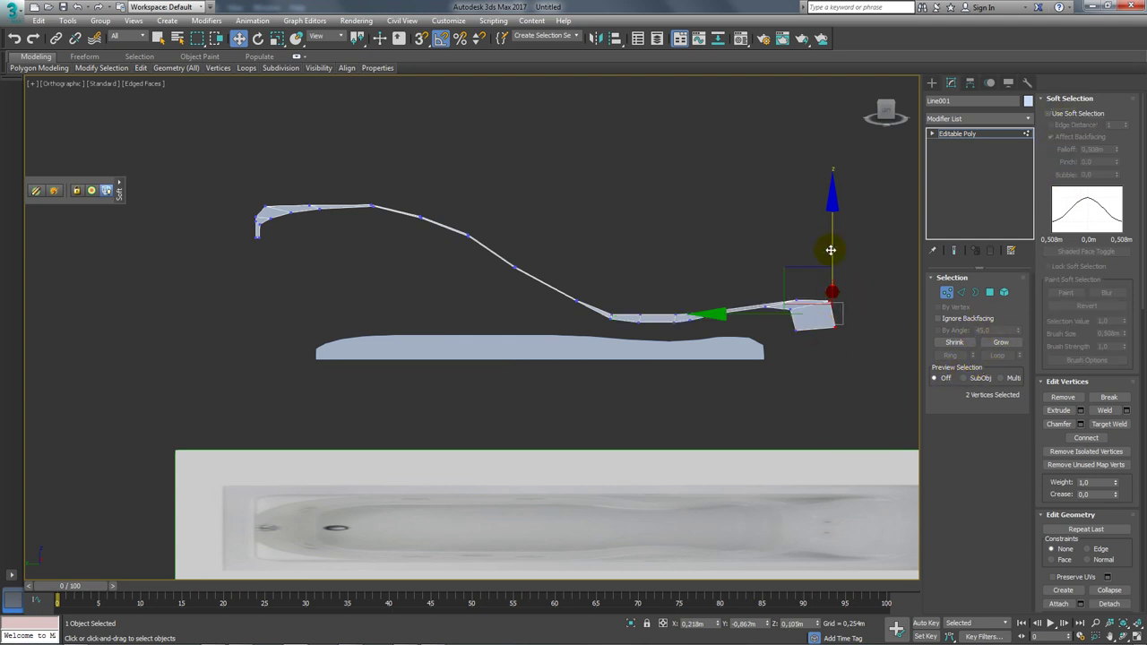
Lift the strip's far-end vertices upward into a tall corner above the dip
left_click_drag(831, 250, 835, 225)
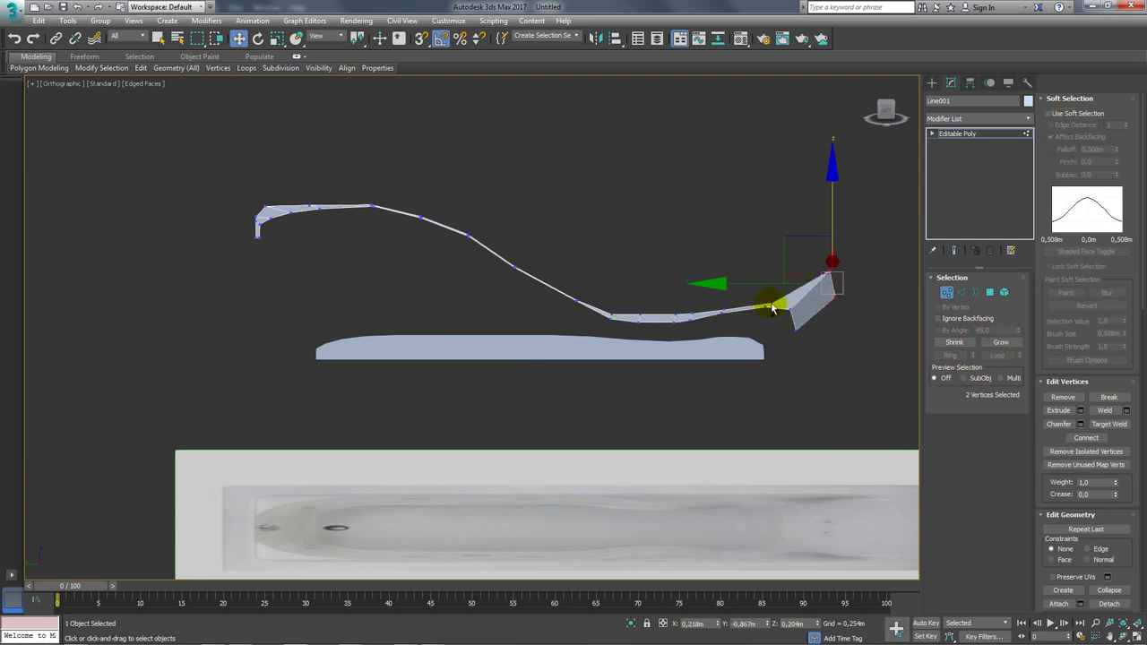
middle_click_drag(772, 309, 763, 269, "alt")
scroll(763, 269, "up", 4)
left_click(817, 224, "ctrl")
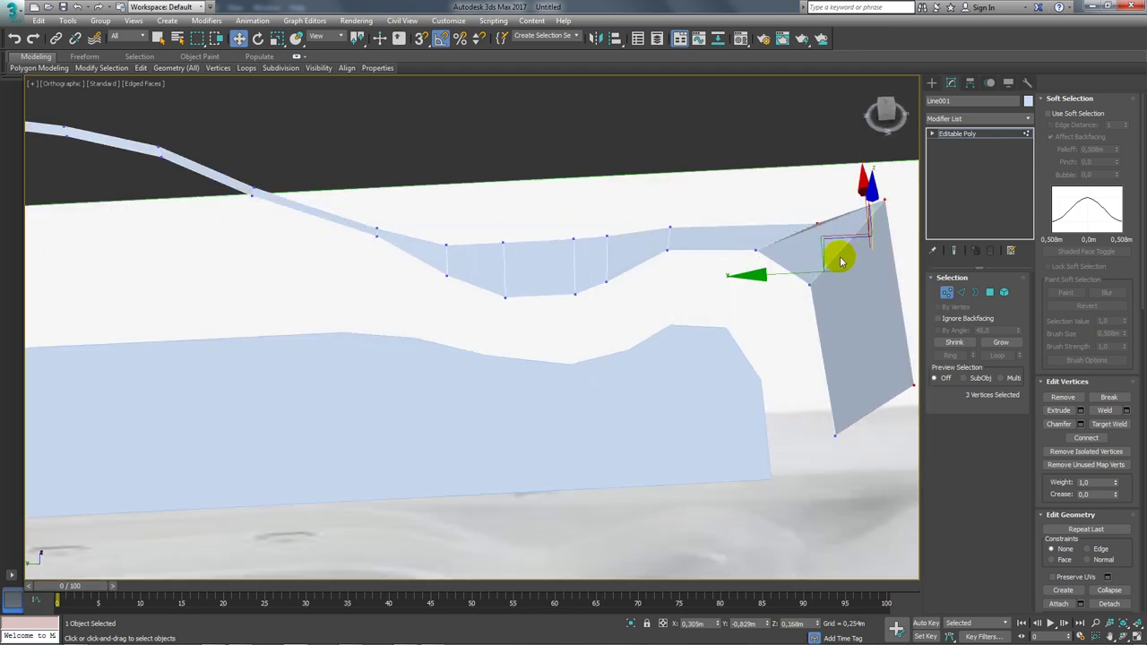
middle_click_drag(841, 260, 844, 194, "alt")
left_click_drag(871, 187, 872, 166)
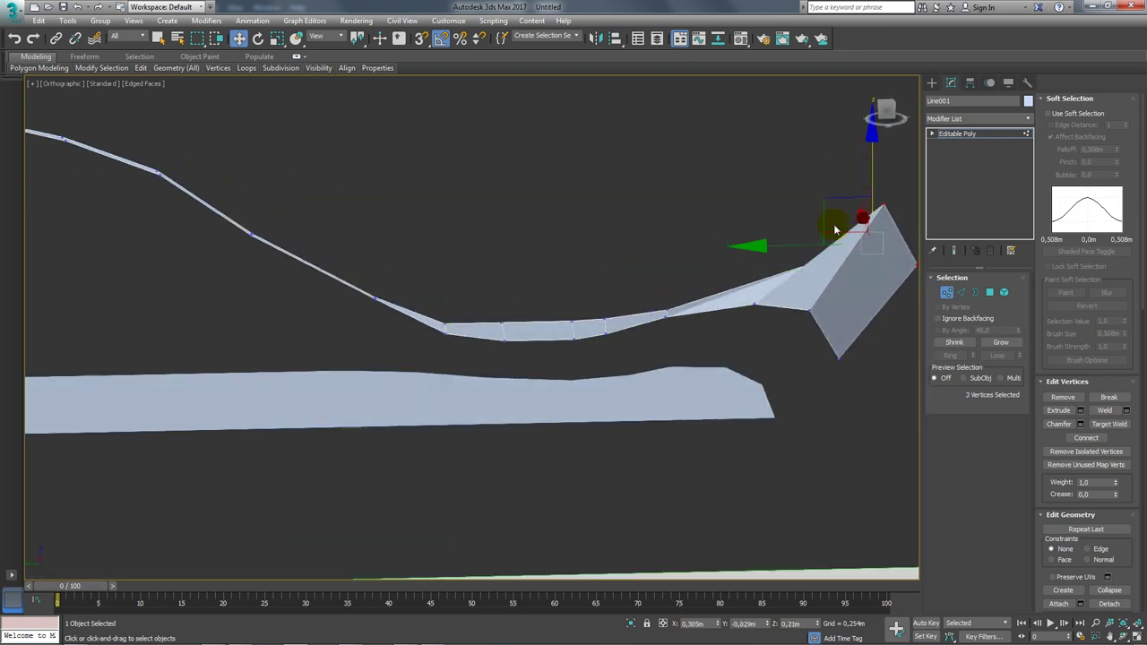
mouse_move(832, 223)
middle_mouse_down("alt")
mouse_move(873, 330)
mouse_move(758, 212)
mouse_move(794, 177)
middle_mouse_up("alt")
left_click(796, 200)
left_click_drag(786, 134, 786, 113)
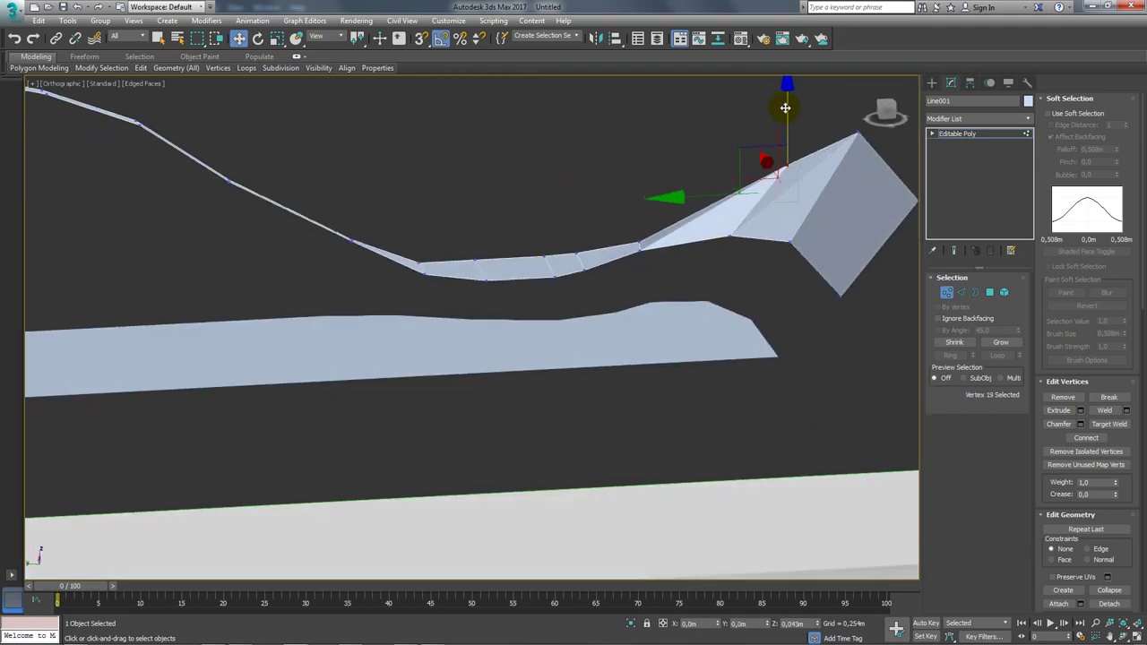
mouse_move(785, 113)
middle_mouse_down("alt")
mouse_move(819, 179)
mouse_move(838, 133)
middle_mouse_up("alt")
left_click_drag(839, 132, 878, 230)
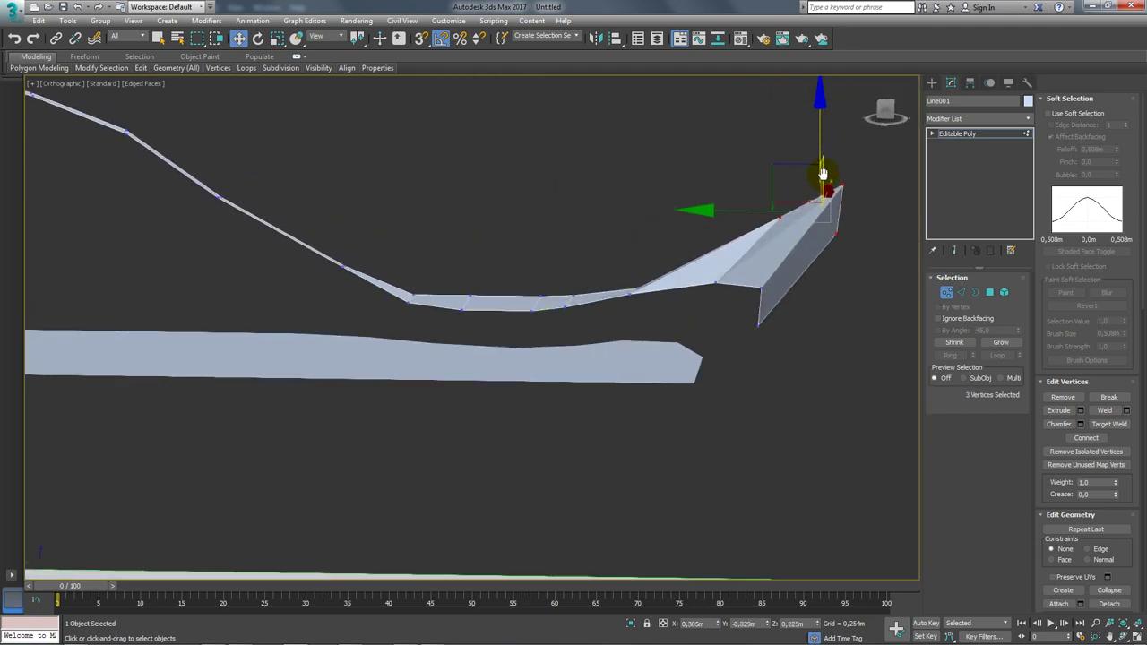
middle_click_drag(878, 230, 814, 185, "alt")
left_click_drag(811, 157, 813, 166)
Raise a single vertex on the curve so the rim strip bends upward
mouse_move(813, 167)
middle_mouse_down("alt")
mouse_move(767, 325)
mouse_move(618, 248)
middle_mouse_up("alt")
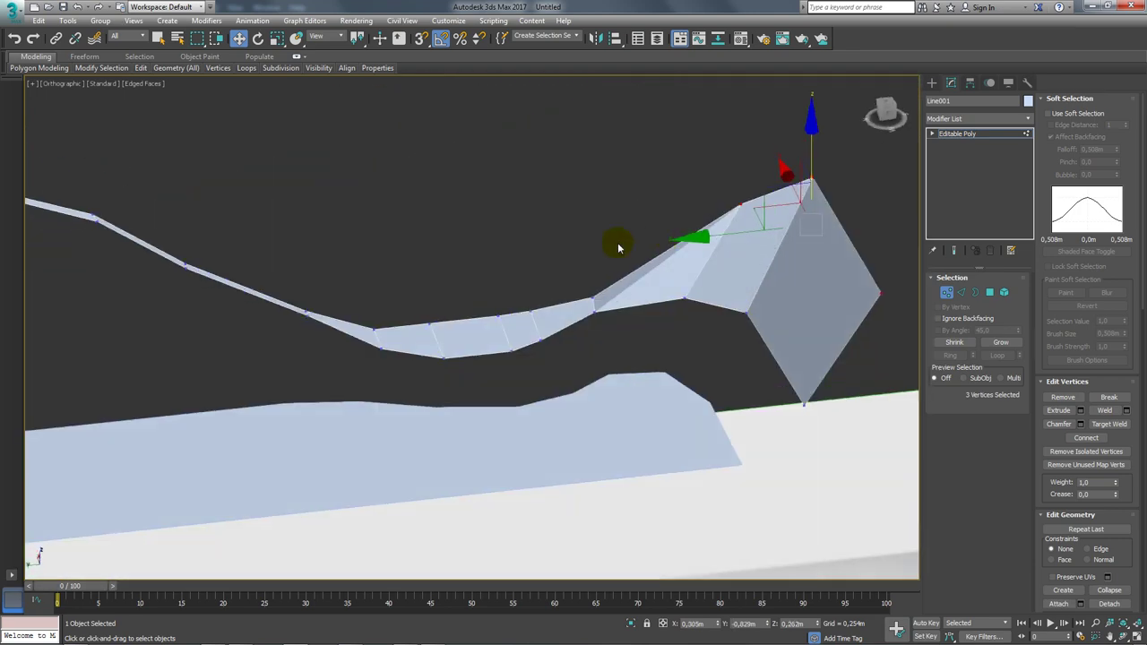
left_click(599, 304)
middle_click_drag(598, 305, 606, 288, "alt")
left_click_drag(592, 218, 591, 207)
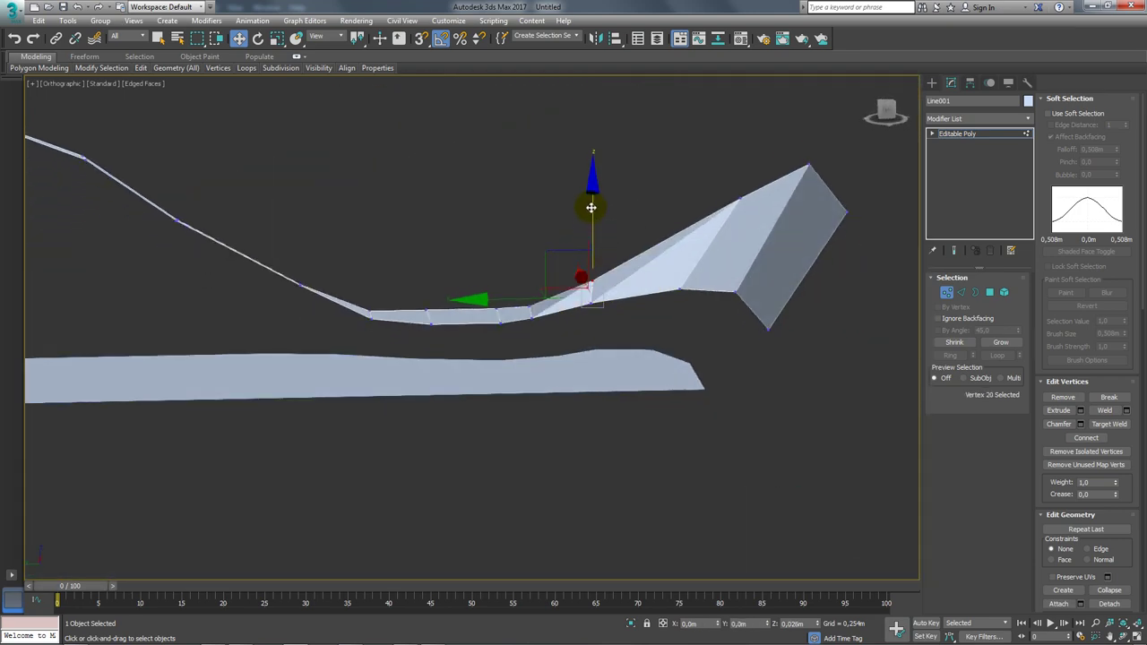
mouse_move(678, 248)
middle_mouse_down("alt")
mouse_move(705, 291)
mouse_move(660, 424)
mouse_move(627, 385)
middle_mouse_up("alt")
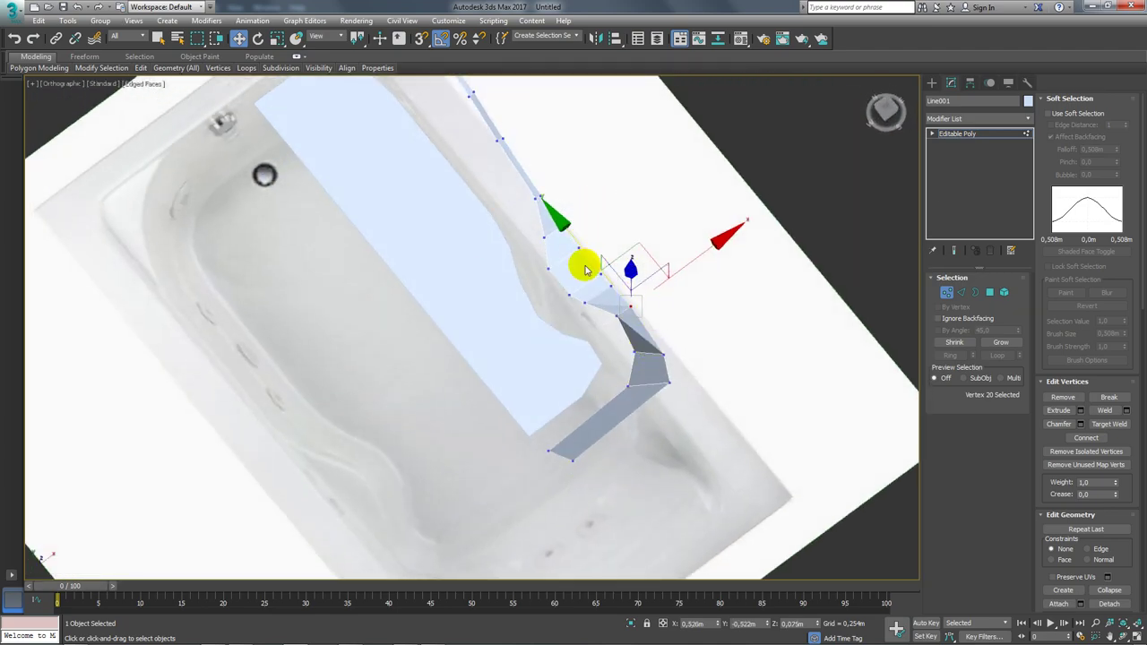
mouse_move(585, 269)
middle_mouse_down("alt")
mouse_move(538, 366)
mouse_move(558, 417)
mouse_move(565, 340)
mouse_move(612, 287)
mouse_move(609, 258)
middle_mouse_up("alt")
mouse_move(691, 287)
middle_mouse_down("alt")
mouse_move(675, 343)
mouse_move(816, 331)
middle_mouse_up("alt")
Extrude the rim strip's edge loop upward about 0.36m into a vertical band of faces
left_click(964, 294)
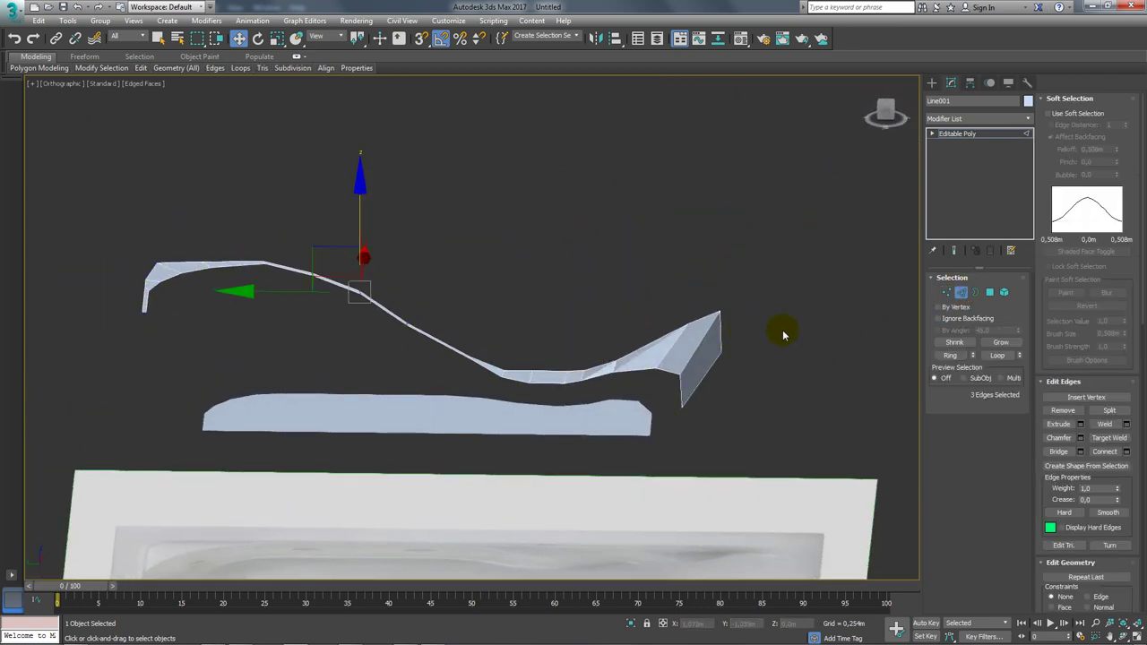
double_click(720, 334)
middle_click_drag(720, 333, 386, 244, "alt")
left_click_drag(413, 256, 417, 215, "shift")
mouse_move(416, 215)
middle_mouse_down("alt")
mouse_move(439, 290)
mouse_move(684, 276)
middle_mouse_up("alt")
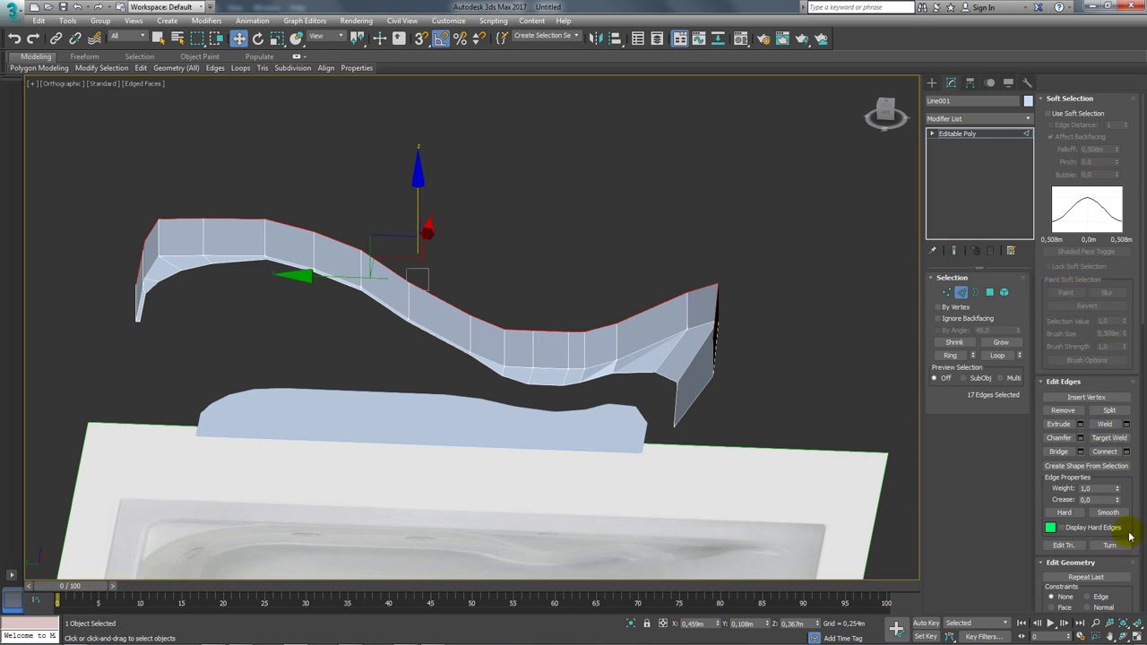
left_click_drag(1132, 496, 1121, 287)
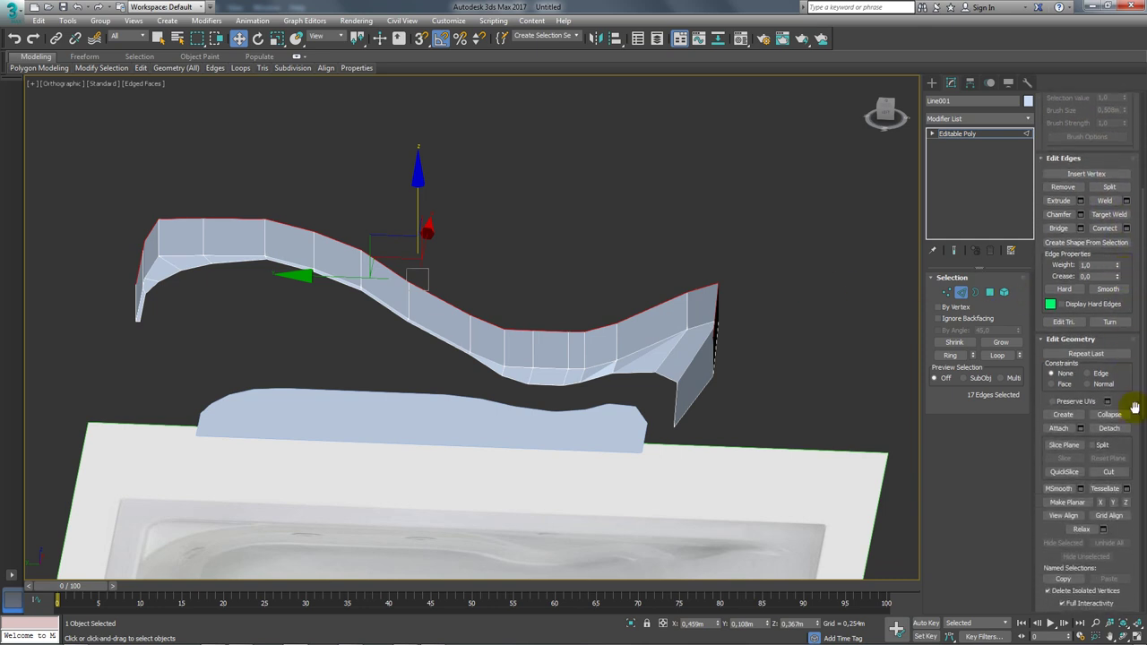
Flatten the new band with Make Planar and raise its selected edges slightly
left_click(1125, 503)
middle_click_drag(671, 301, 425, 195, "alt")
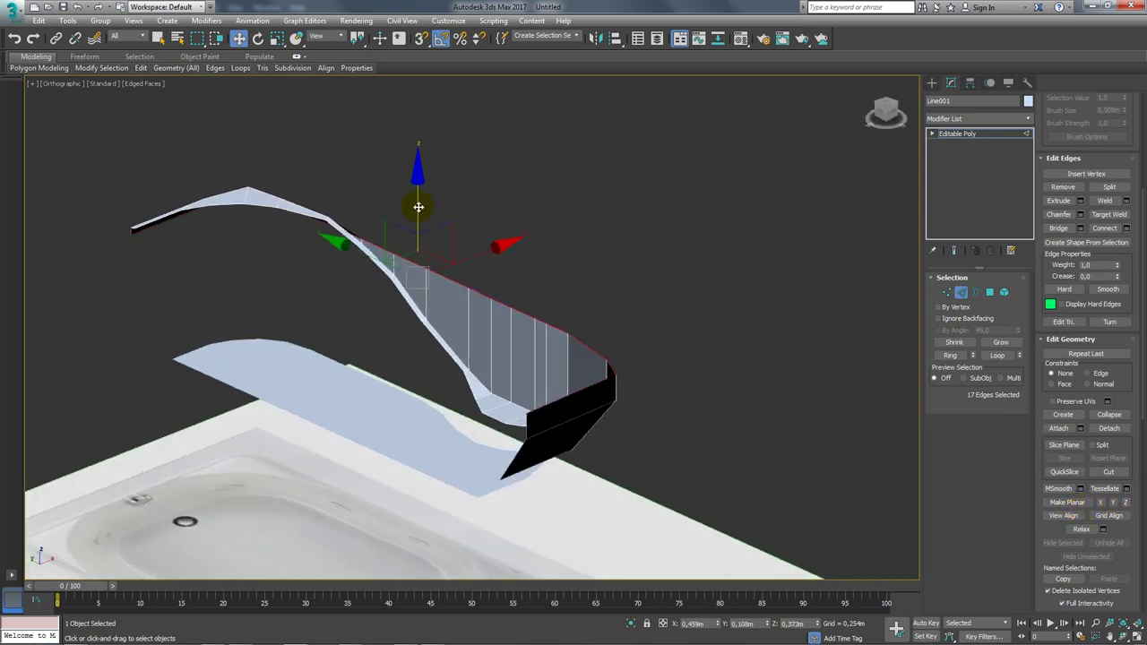
left_click_drag(417, 207, 422, 192)
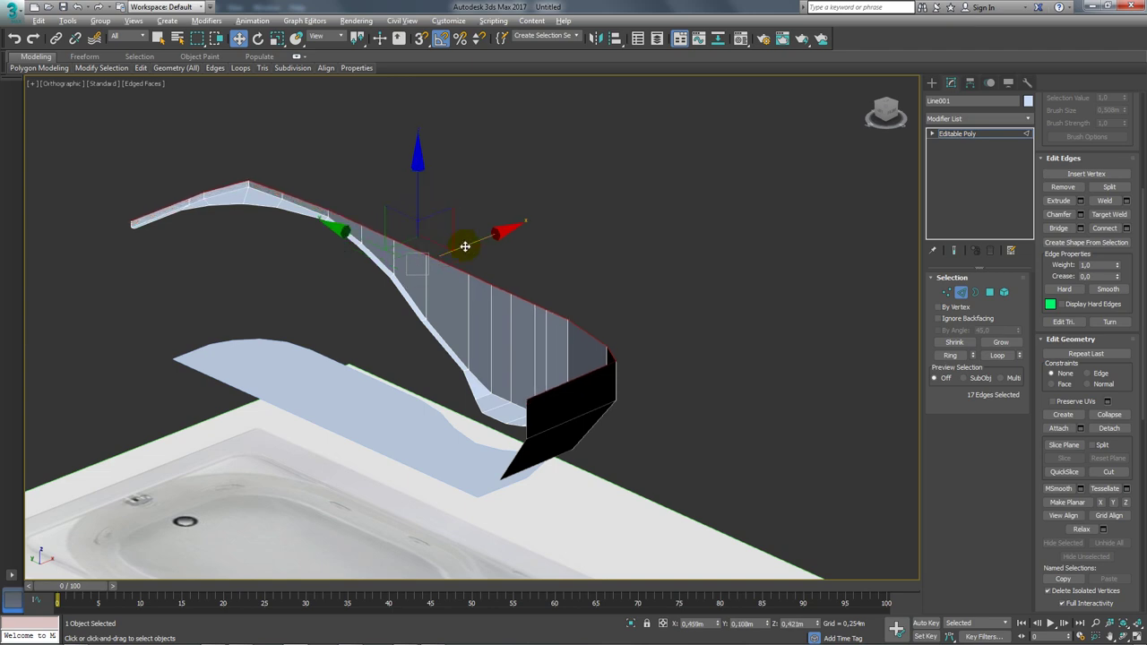
mouse_move(463, 246)
middle_mouse_down("alt")
mouse_move(450, 317)
mouse_move(432, 295)
mouse_move(448, 256)
mouse_move(492, 251)
mouse_move(615, 335)
mouse_move(475, 365)
middle_mouse_up("alt")
middle_click_drag(376, 308, 278, 237)
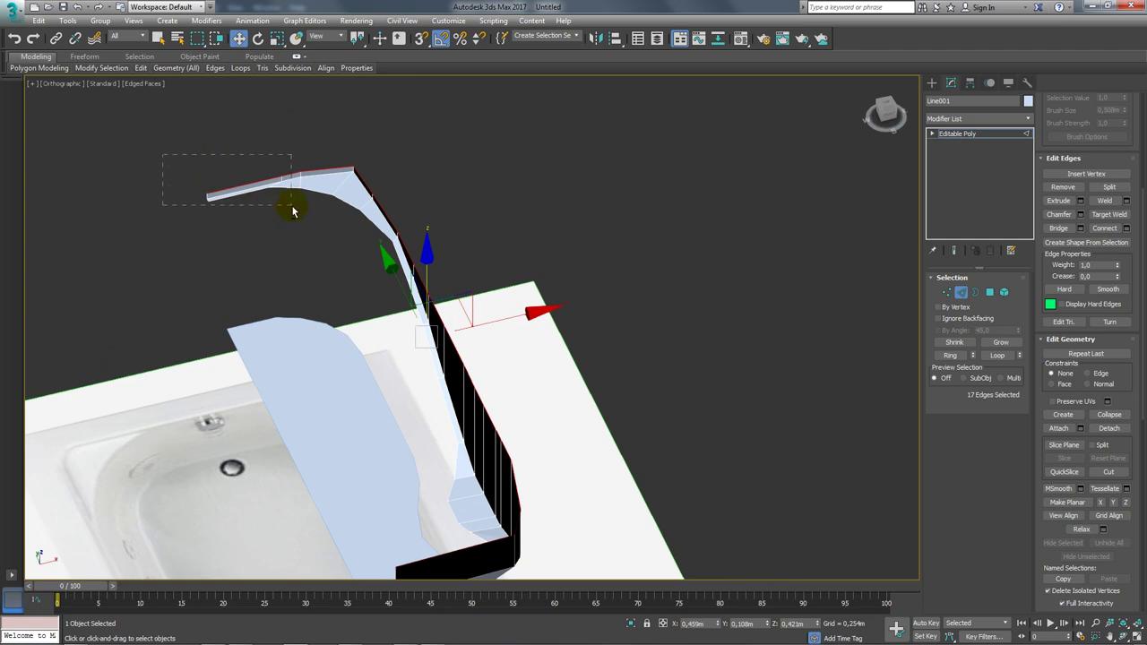
Trim the edge selection and shift the remaining band edges outward along X
left_click_drag(292, 211, 292, 211, "alt")
mouse_move(292, 211)
middle_mouse_down("alt")
mouse_move(448, 230)
mouse_move(612, 333)
middle_mouse_up("alt")
left_click(848, 363, "alt")
mouse_move(848, 363)
middle_mouse_down("alt")
mouse_move(798, 297)
mouse_move(654, 276)
middle_mouse_up("alt")
left_click_drag(588, 259, 479, 347)
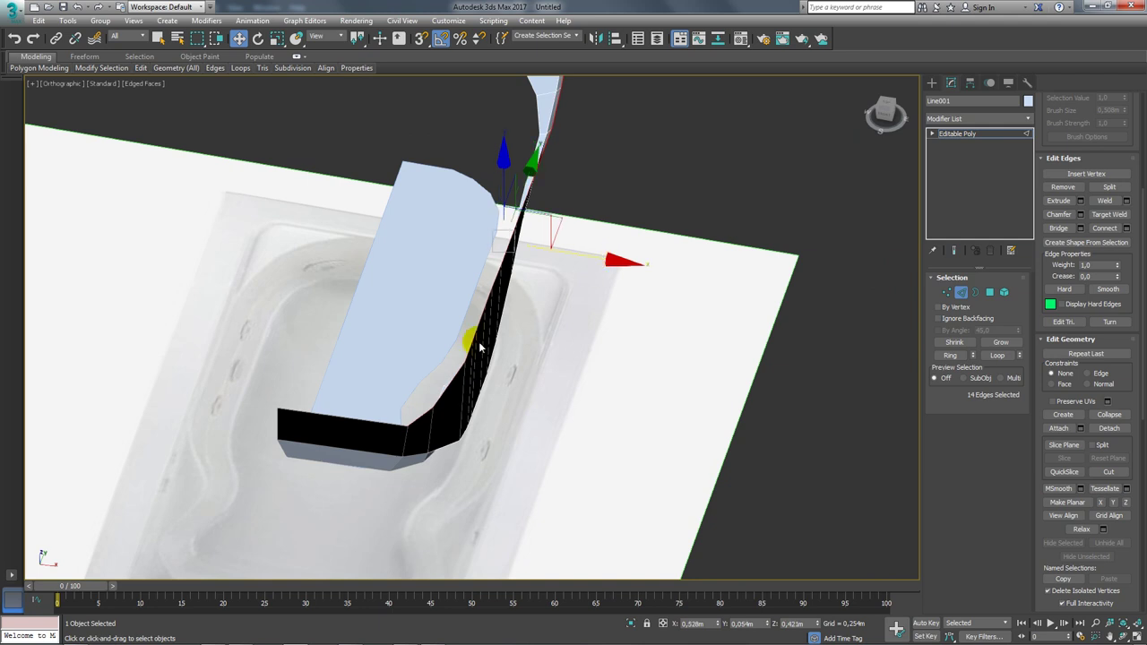
left_click(414, 443, "alt")
middle_click_drag(414, 442, 482, 162, "alt")
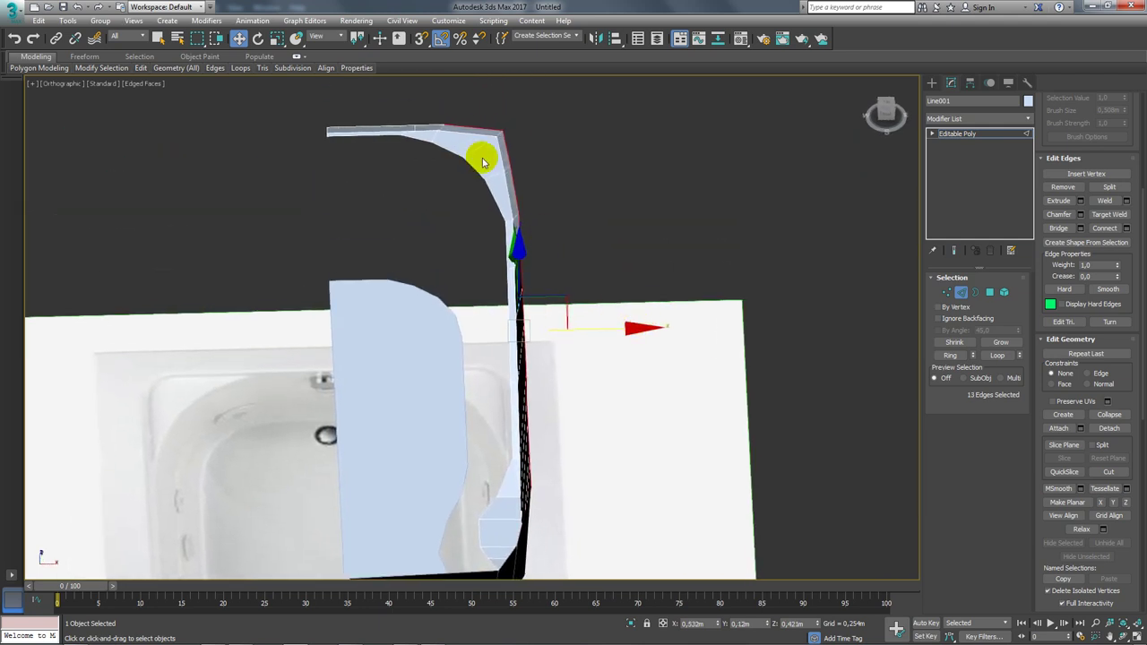
left_click(430, 107, "alt")
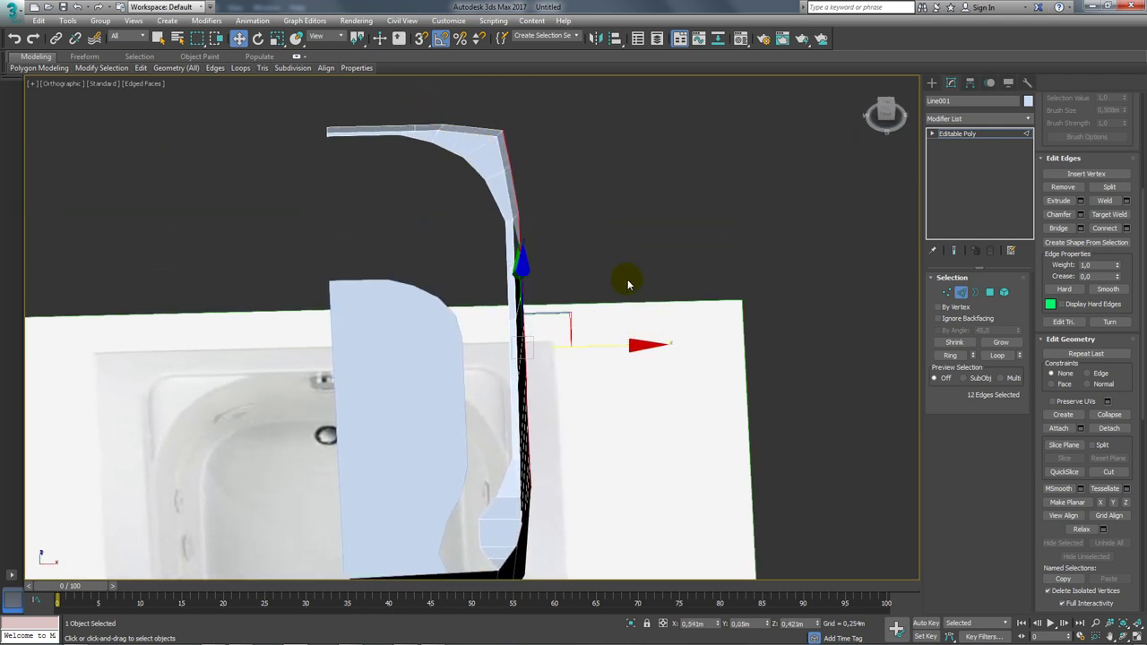
left_click_drag(602, 344, 607, 346)
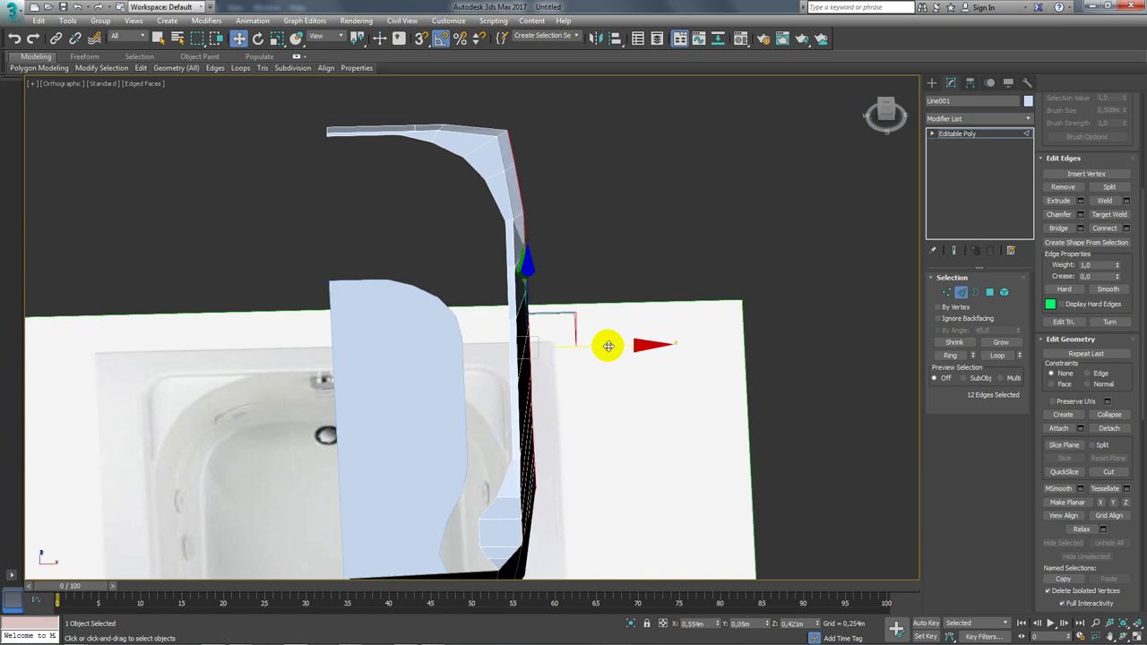
Move individual band edges so the wall follows the tub outline in the photo
mouse_move(544, 323)
middle_mouse_down("alt")
mouse_move(614, 295)
mouse_move(625, 306)
mouse_move(287, 300)
mouse_move(404, 351)
mouse_move(507, 341)
mouse_move(512, 387)
mouse_move(548, 352)
mouse_move(538, 396)
mouse_move(528, 400)
mouse_move(532, 386)
mouse_move(504, 410)
mouse_move(511, 404)
mouse_move(402, 404)
mouse_move(399, 422)
middle_mouse_up("alt")
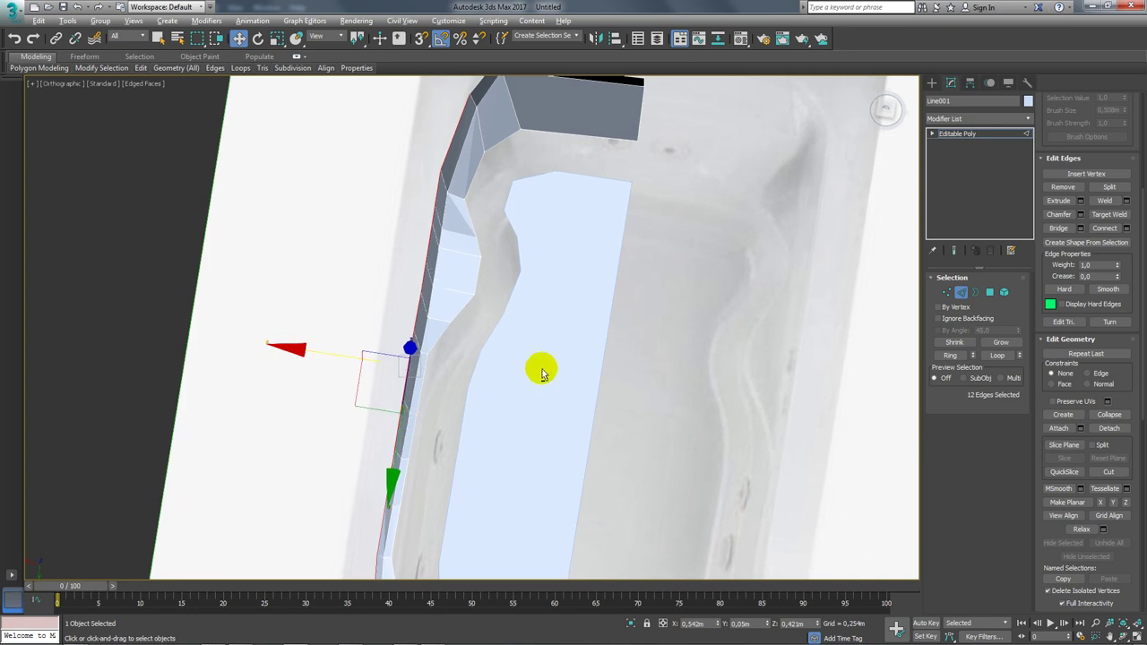
mouse_move(541, 373)
middle_mouse_down("alt")
mouse_move(474, 335)
mouse_move(325, 389)
mouse_move(604, 153)
mouse_move(545, 262)
mouse_move(545, 235)
mouse_move(617, 259)
mouse_move(561, 307)
mouse_move(615, 320)
mouse_move(647, 303)
middle_mouse_up("alt")
scroll(561, 307, "up", 3)
left_click(592, 308)
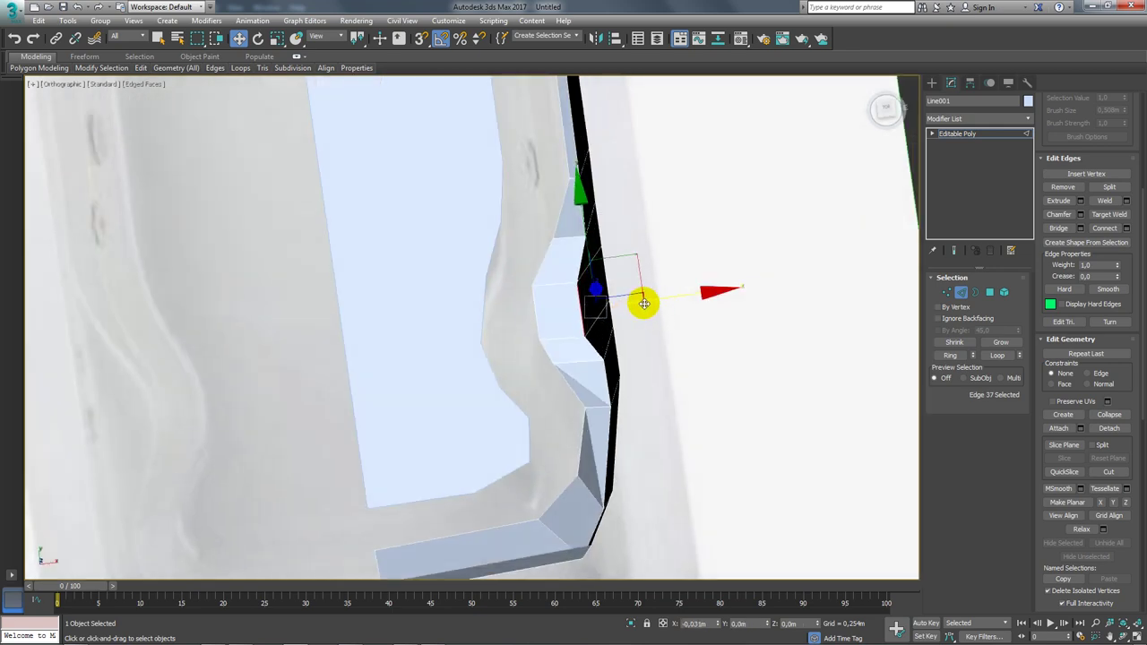
left_click_drag(643, 303, 616, 322)
left_click(579, 269, "ctrl")
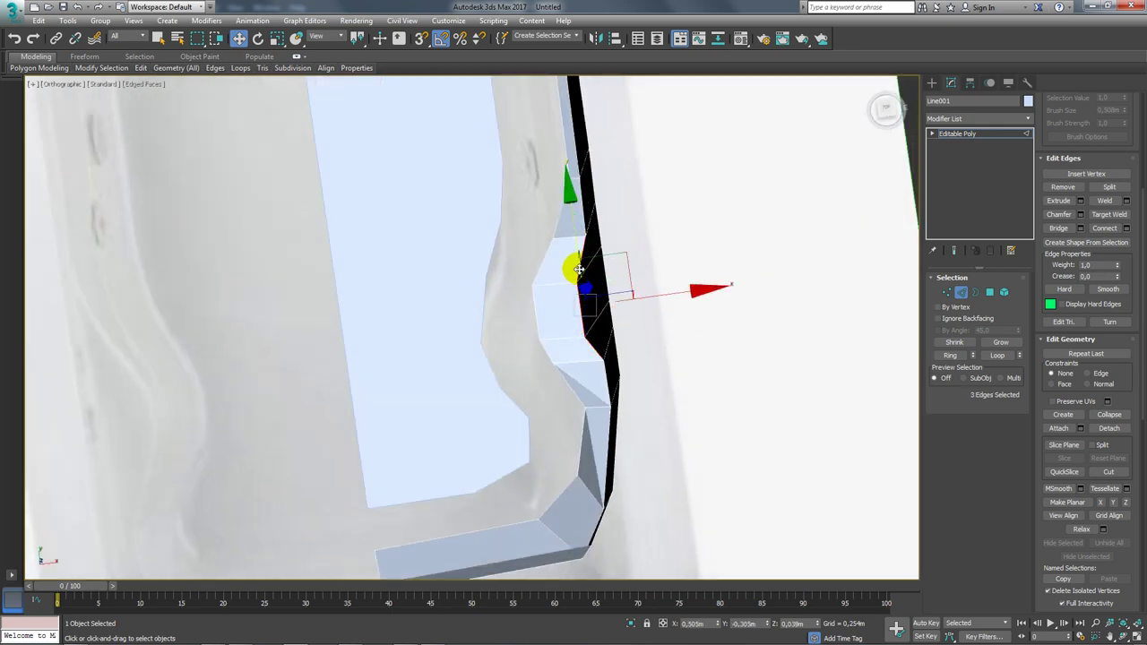
mouse_move(640, 313)
middle_mouse_down("alt")
mouse_move(704, 257)
mouse_move(778, 282)
mouse_move(714, 304)
mouse_move(563, 269)
mouse_move(540, 307)
mouse_move(719, 280)
mouse_move(785, 216)
mouse_move(711, 314)
mouse_move(714, 331)
middle_mouse_up("alt")
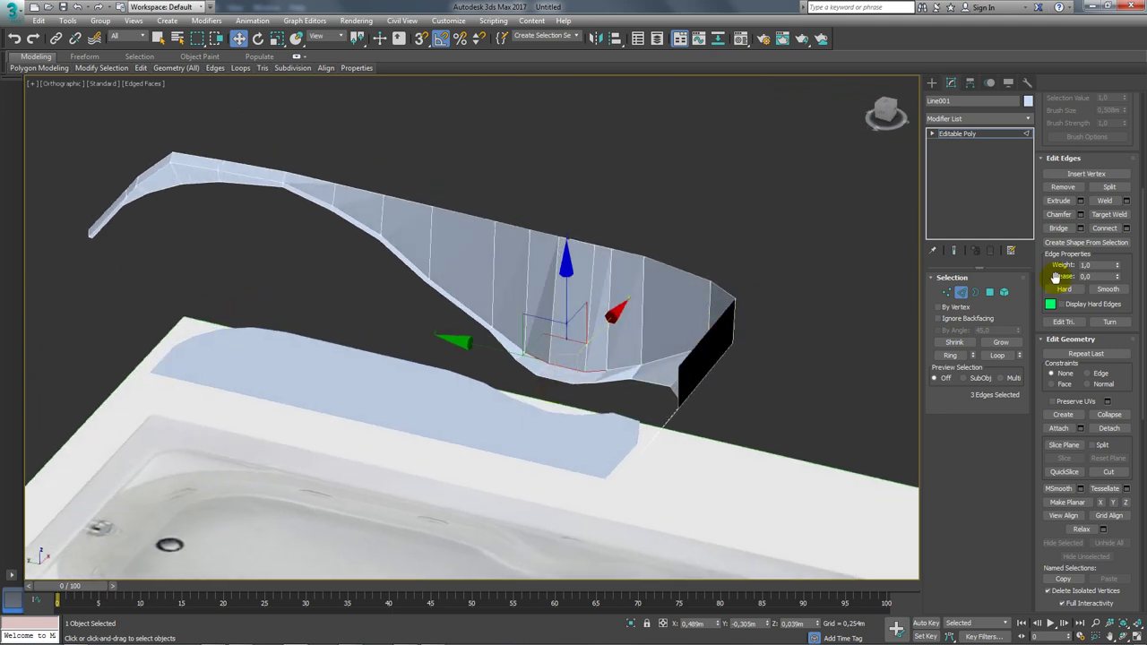
Attach the flat floor piece to the rim mesh and select the rim's inner edge loop
left_click(1060, 430)
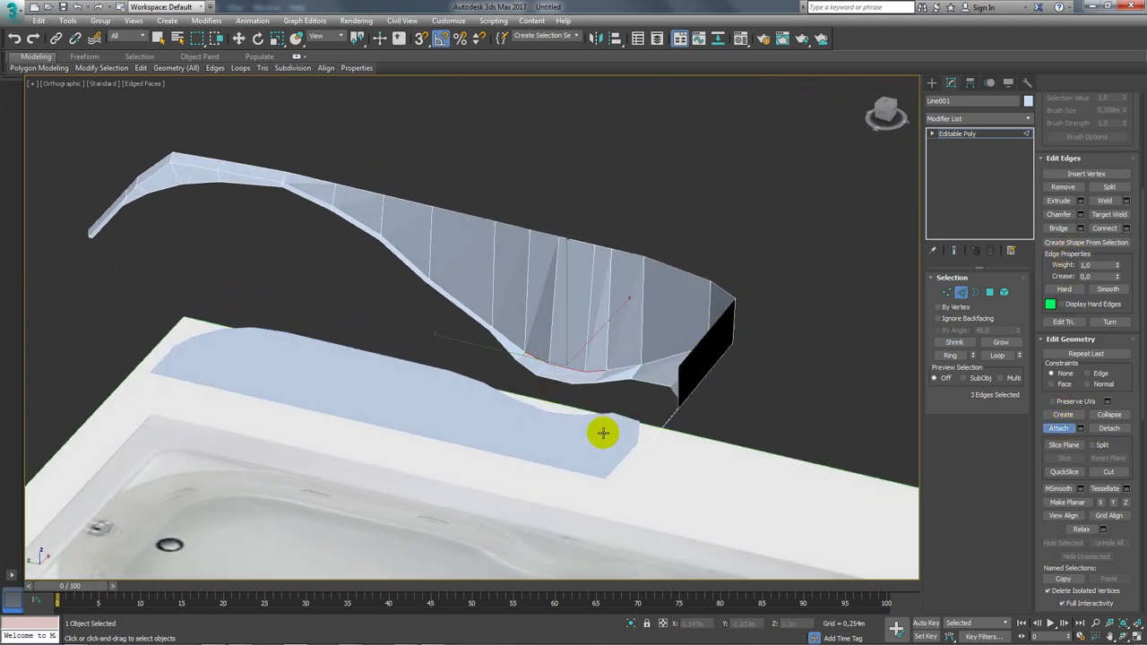
left_click(605, 413)
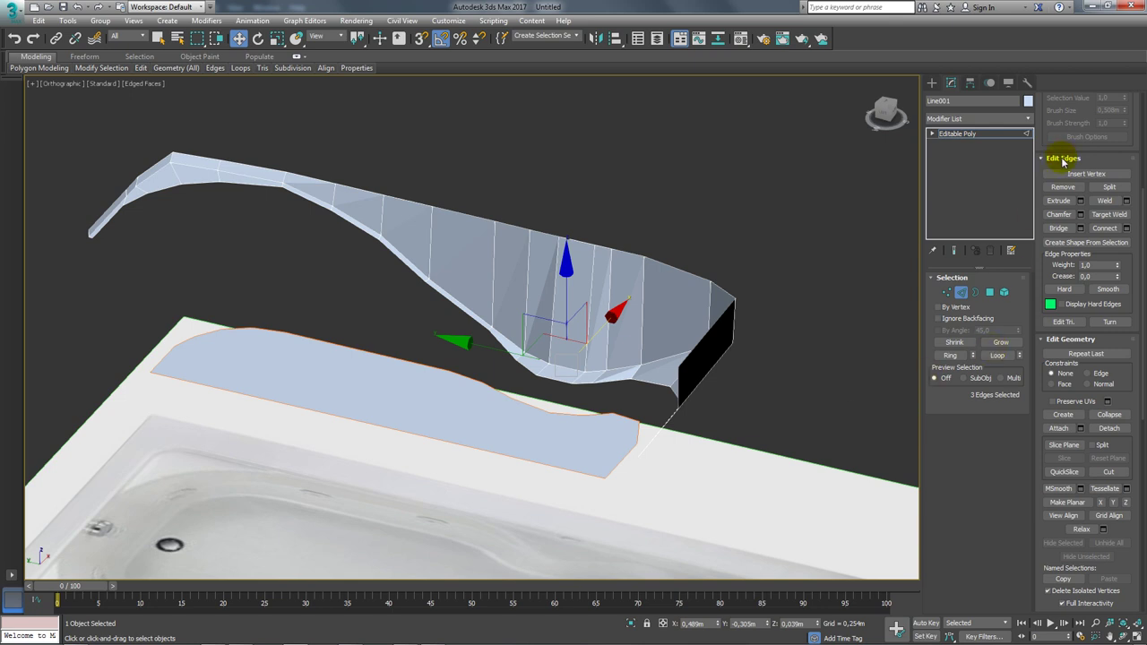
left_click_drag(1042, 122, 1063, 430)
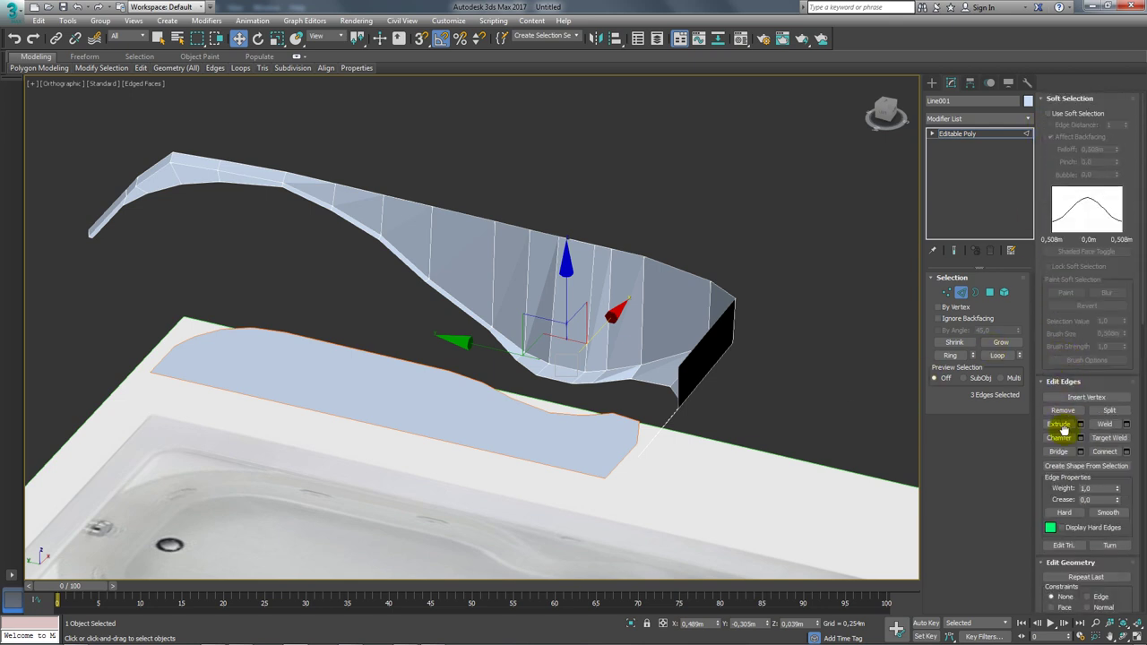
left_click(1051, 115)
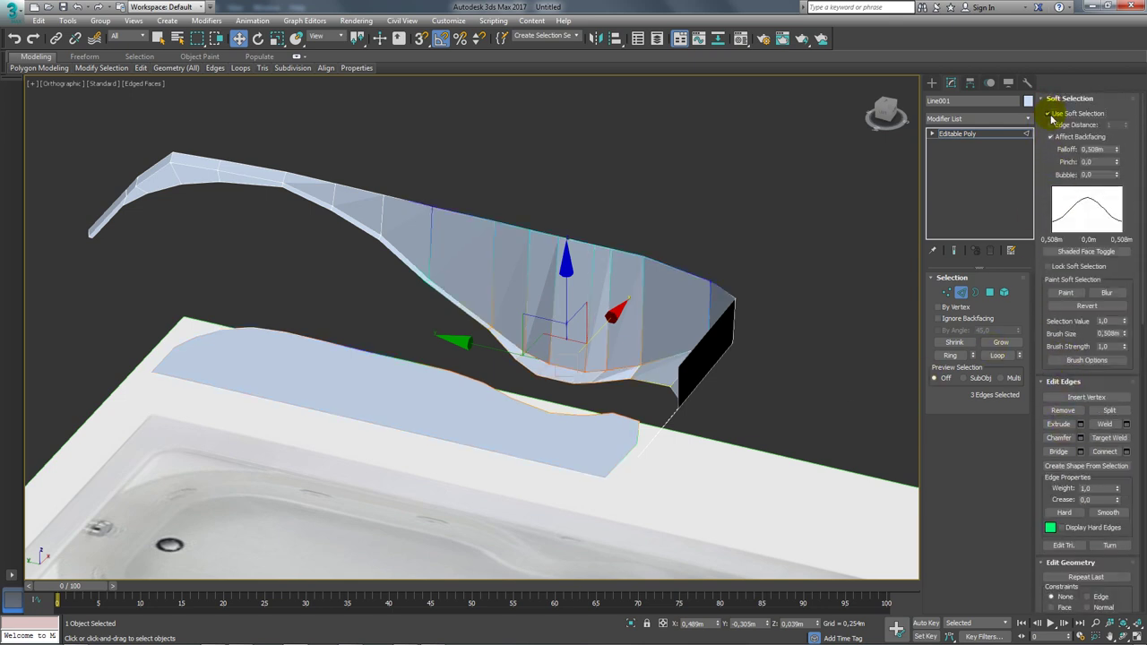
double_click(556, 380)
mouse_move(550, 379)
middle_mouse_down("alt")
mouse_move(543, 424)
mouse_move(581, 404)
middle_mouse_up("alt")
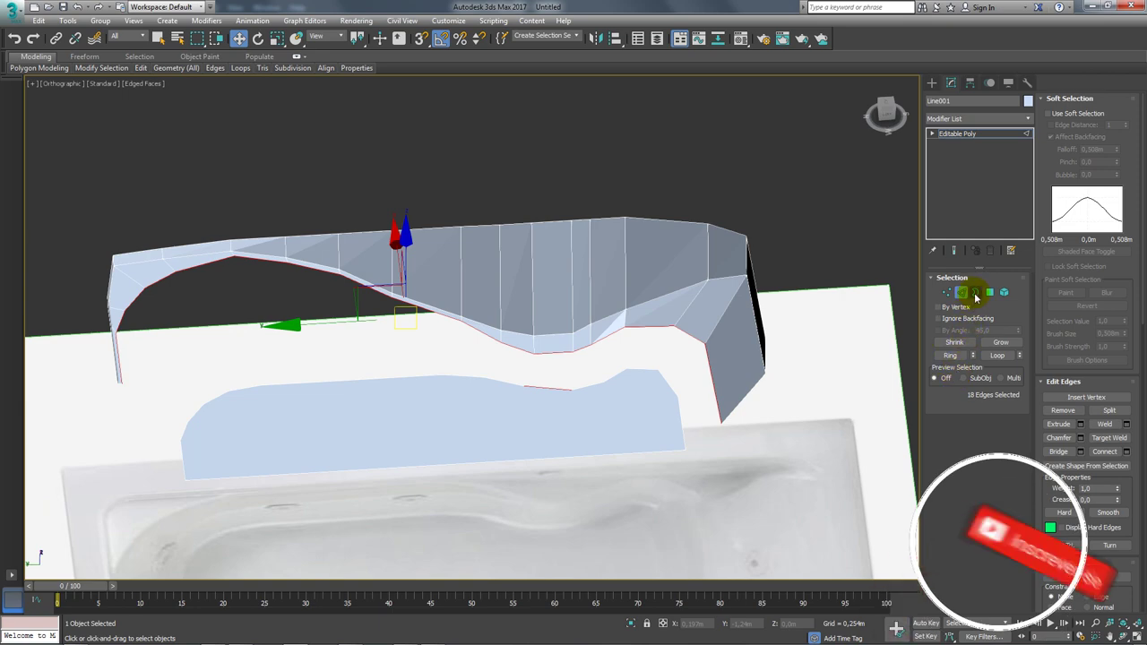
Bridge the rim's inner edge loop to the floor's border, forming sloped tub walls
left_click(976, 296)
left_click(668, 384, "ctrl")
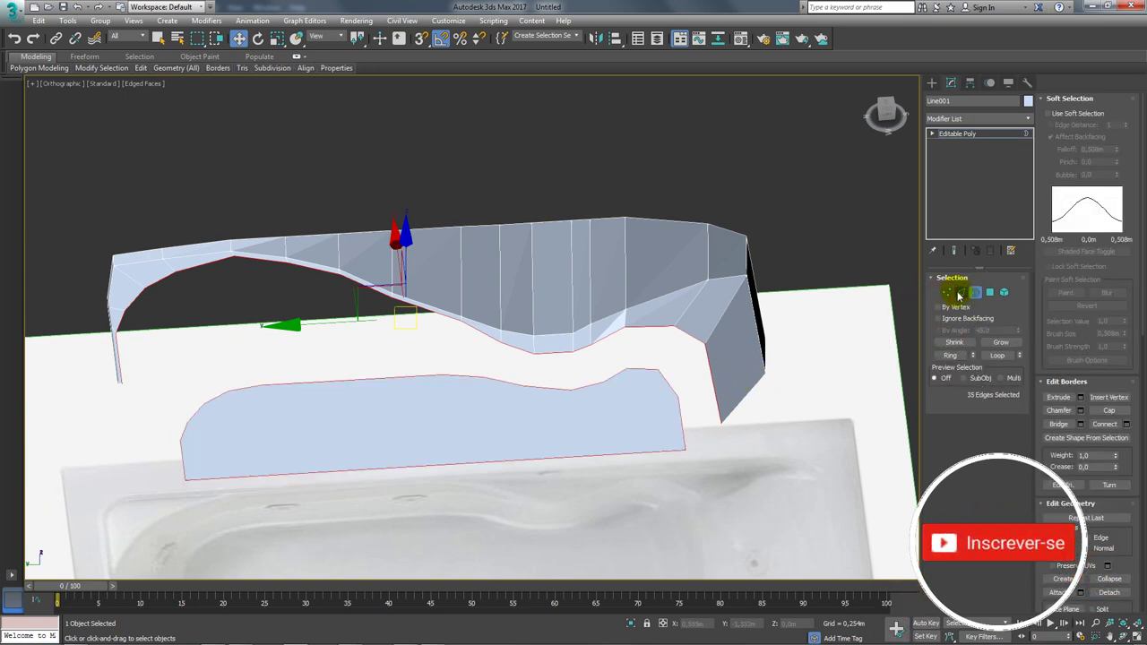
left_click(960, 293)
mouse_move(558, 440)
middle_mouse_down("alt")
mouse_move(589, 478)
mouse_move(612, 455)
mouse_move(875, 326)
middle_mouse_up("alt")
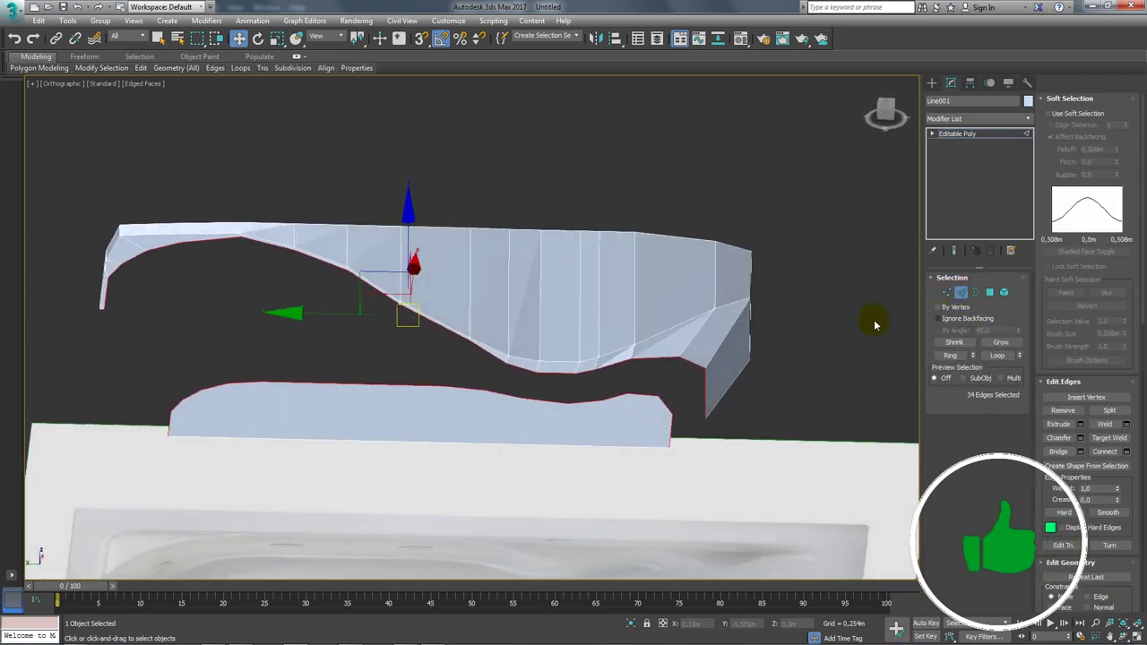
left_click(1058, 451)
mouse_move(743, 363)
middle_mouse_down("alt")
mouse_move(660, 371)
mouse_move(676, 330)
mouse_move(780, 372)
mouse_move(716, 418)
mouse_move(725, 392)
mouse_move(750, 404)
mouse_move(731, 403)
middle_mouse_up("alt")
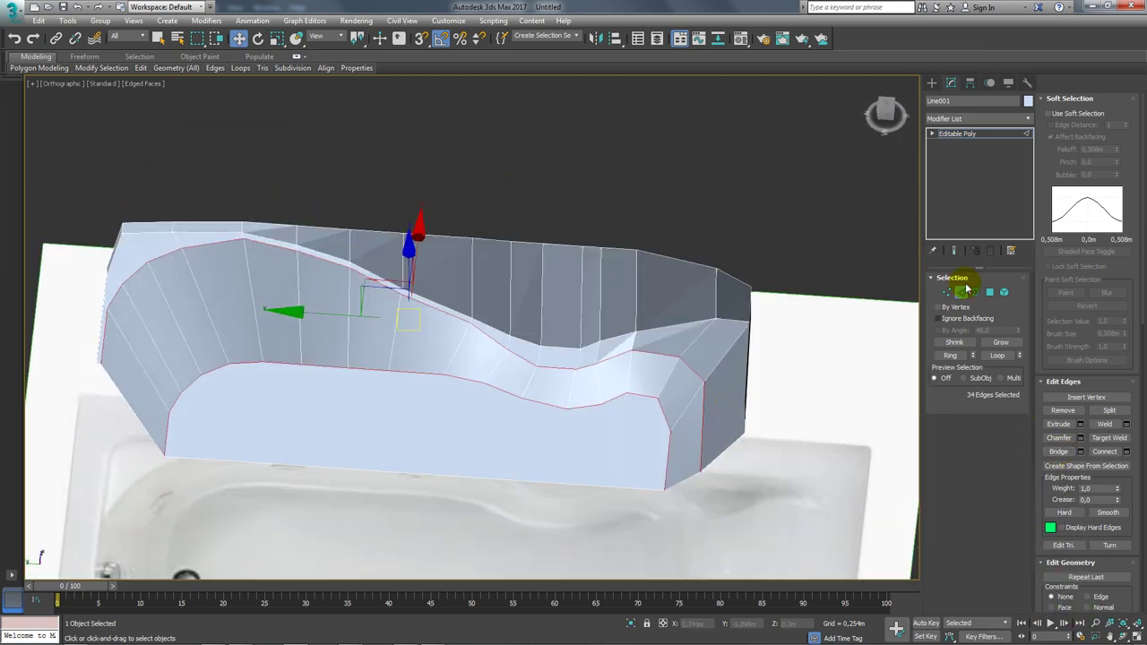
middle_click_drag(687, 365, 692, 398, "alt")
scroll(259, 412, "up", 5)
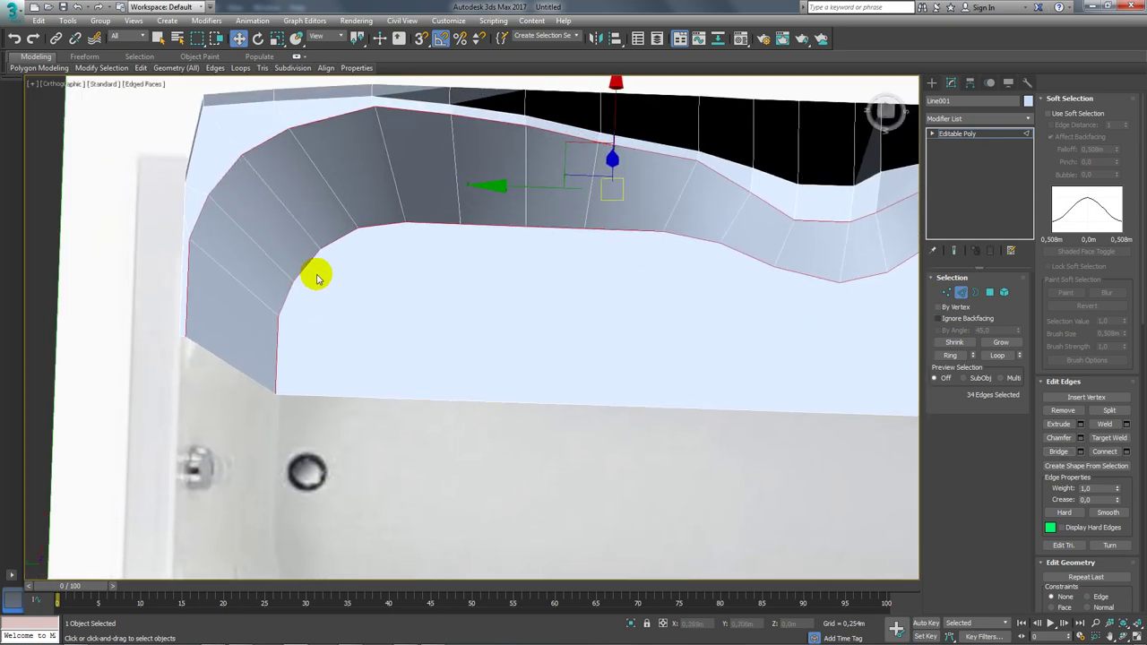
Cut new edges from the walls' lower vertices down to the floor's outer edge
left_click(947, 292)
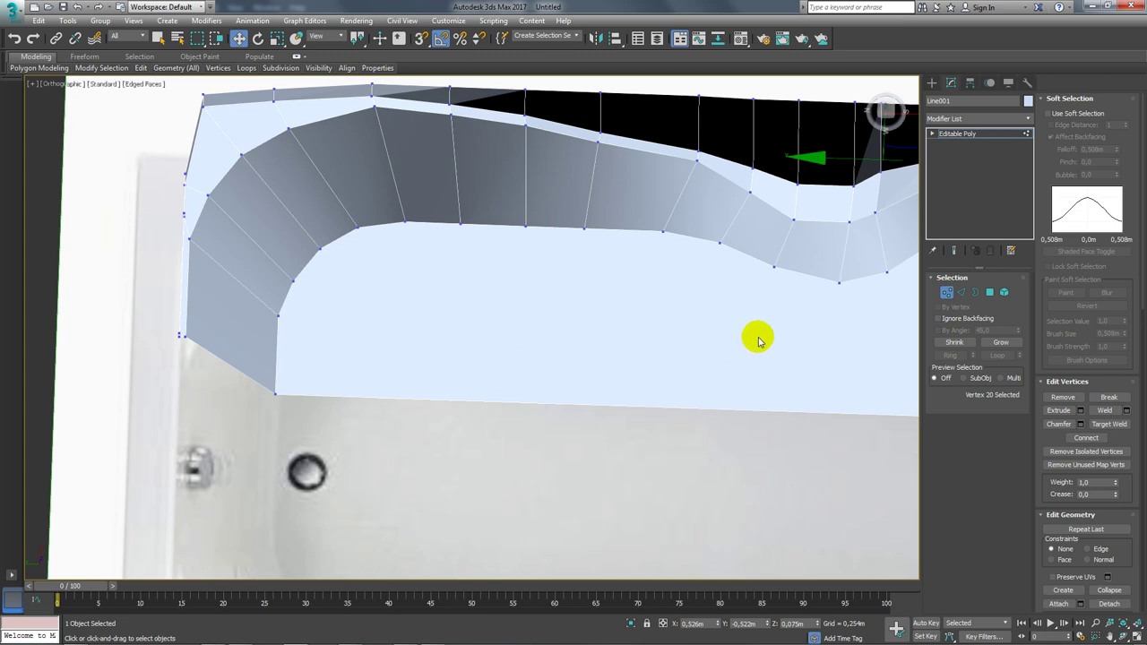
middle_click_drag(760, 335, 915, 295, "alt")
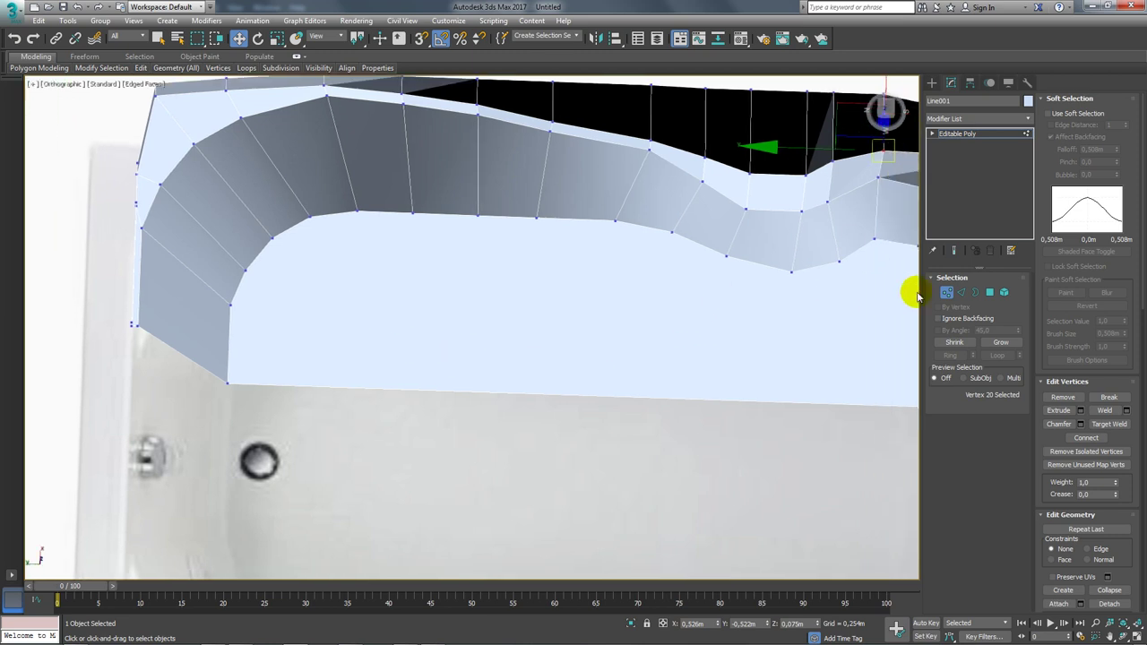
right_click(384, 285)
left_click(385, 200)
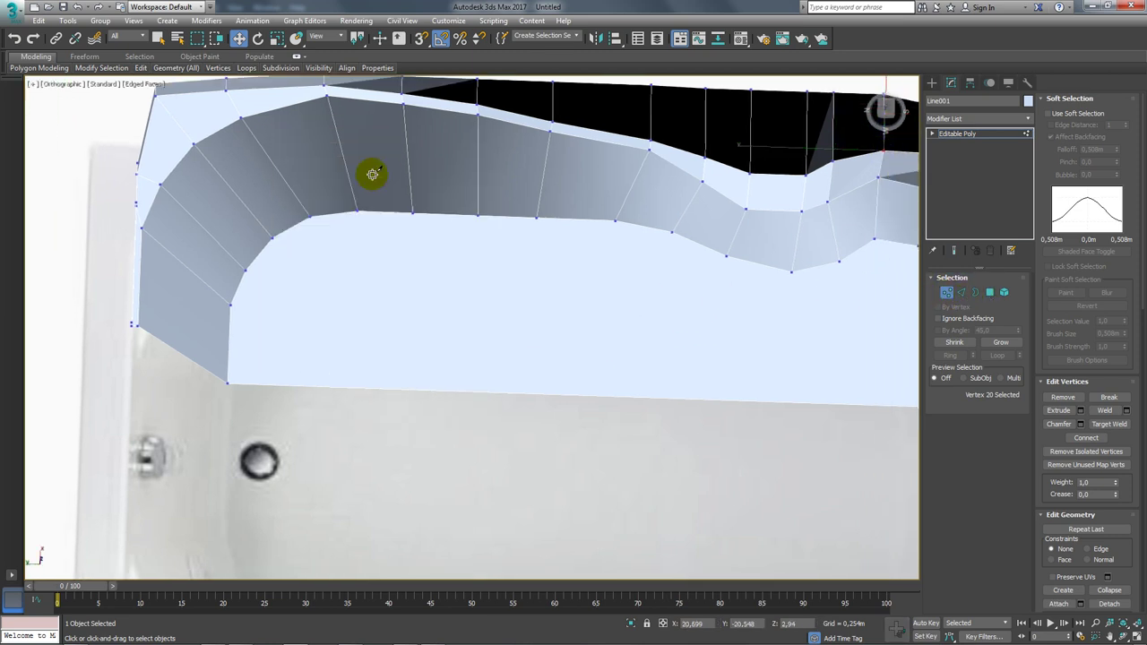
left_click(411, 212)
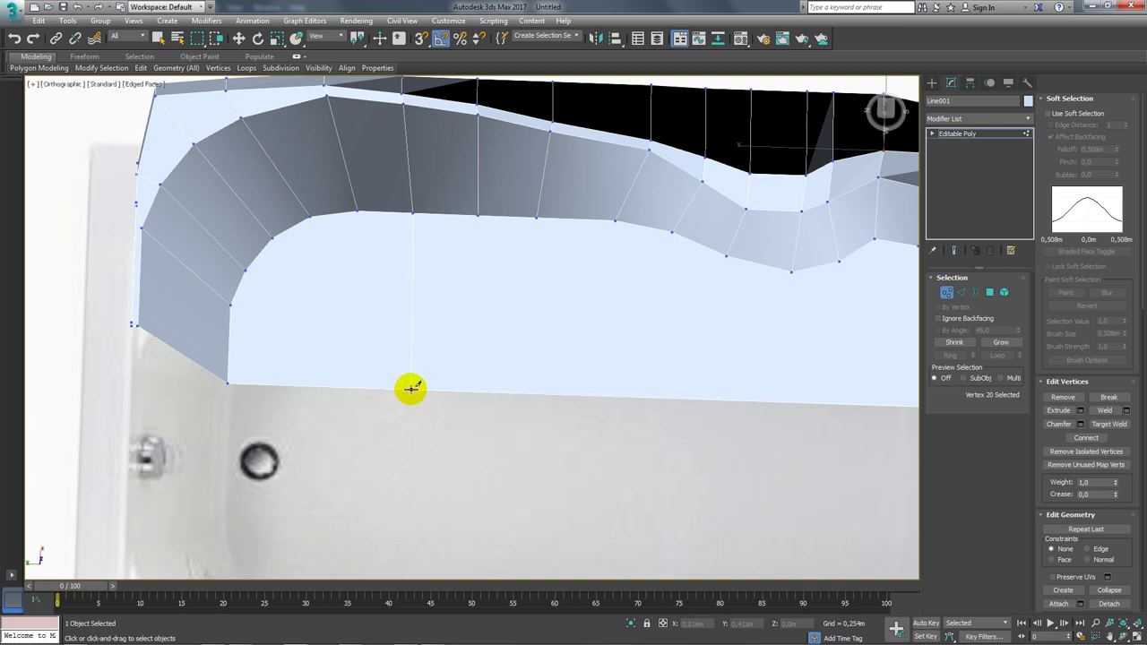
left_click(410, 388)
left_click(536, 217)
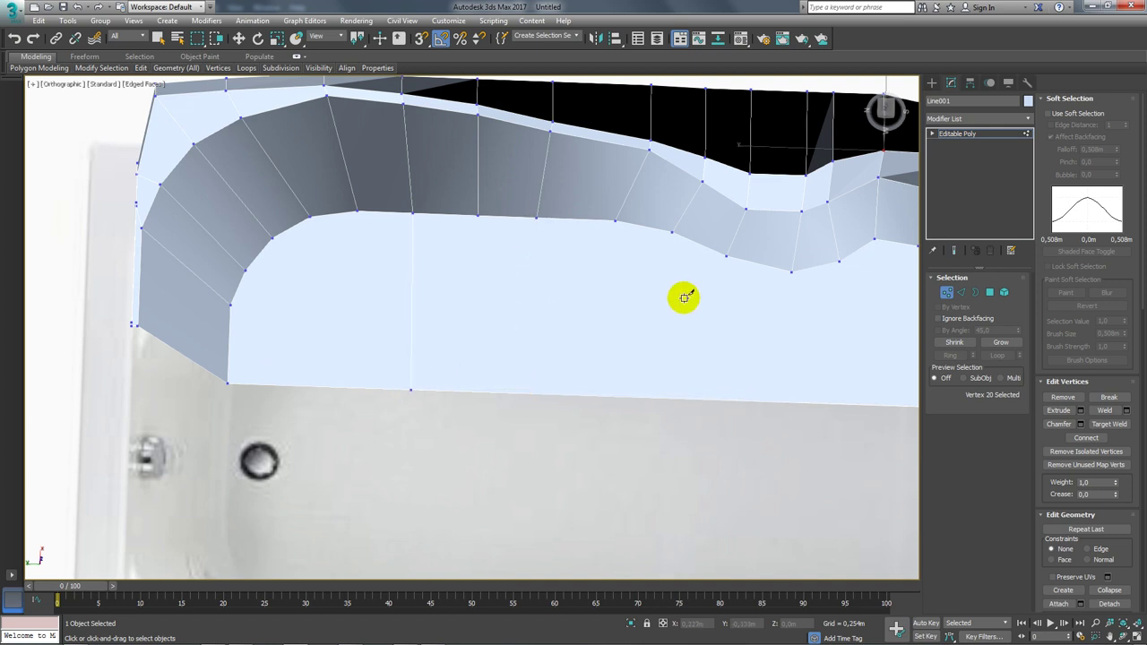
scroll(683, 296, "down", 5)
left_click(989, 292)
Select the inner rim edge loop, keeping only its middle edges
key("w")
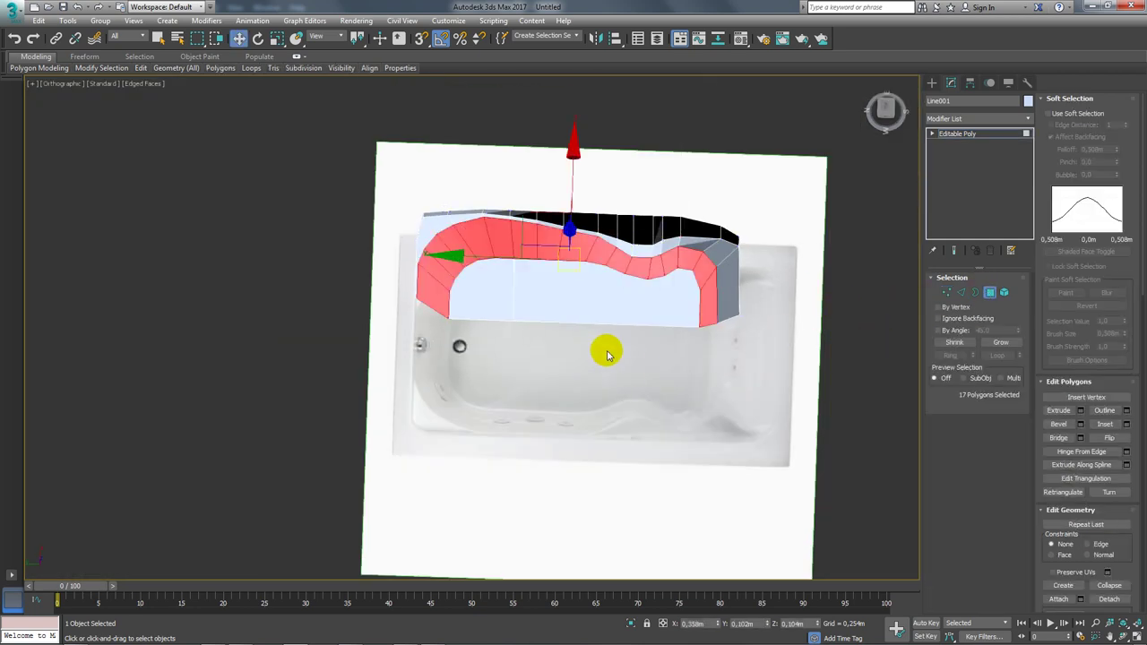
left_click_drag(606, 349, 486, 297)
left_click(961, 292)
double_click(620, 274)
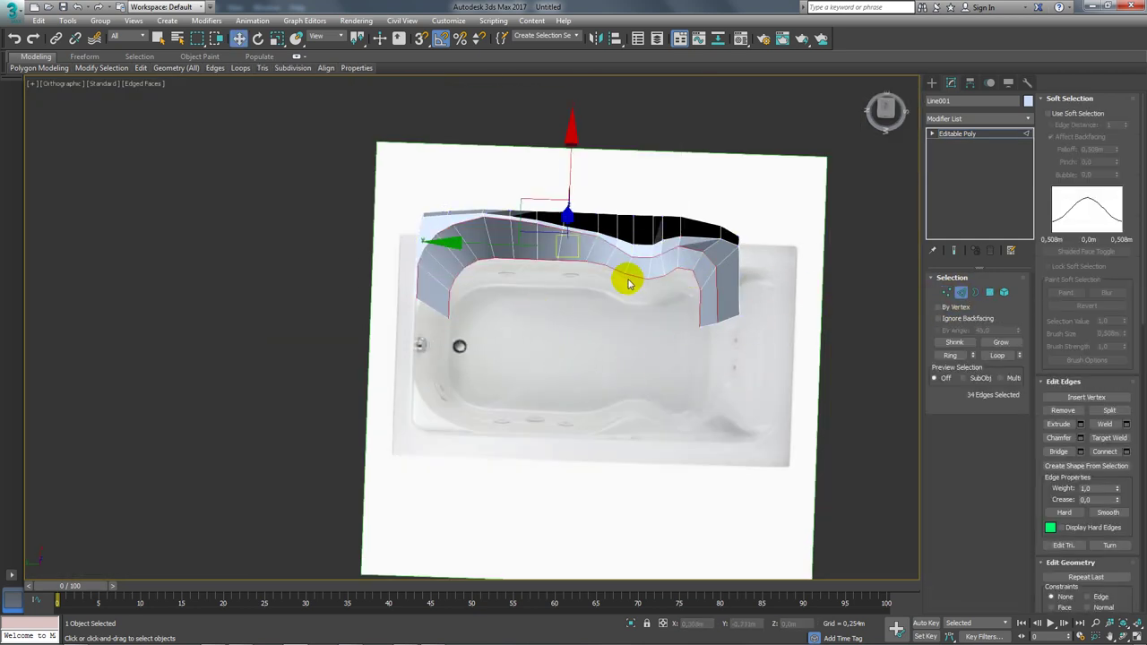
scroll(612, 263, "up", 2)
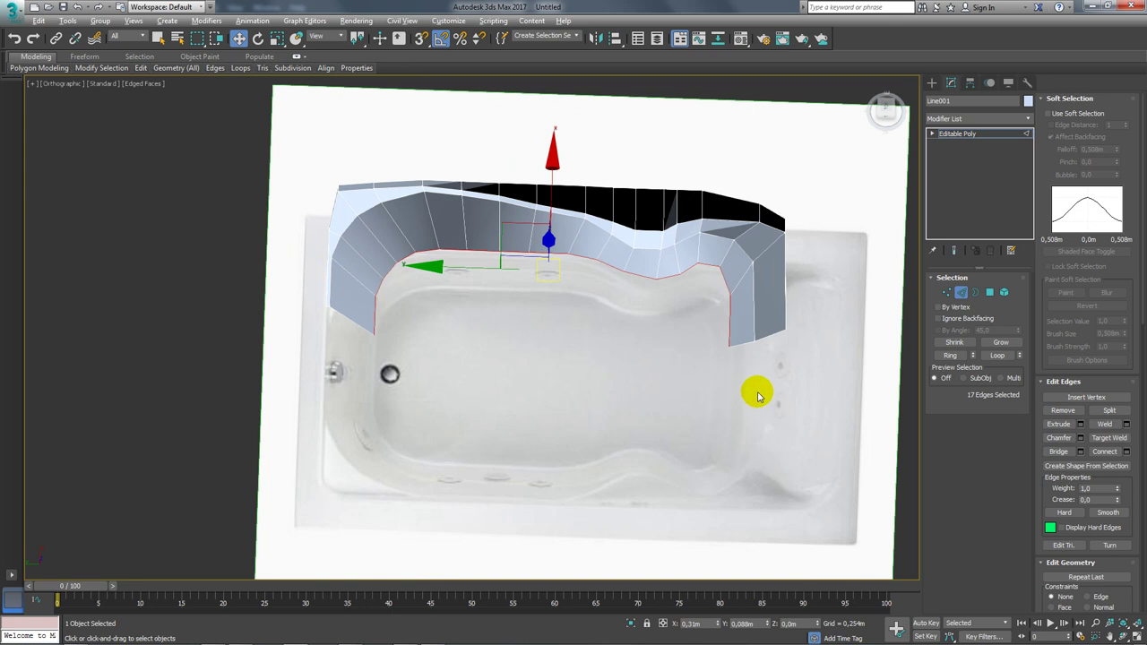
left_click_drag(758, 392, 711, 268, "alt")
mouse_move(495, 398)
left_mouse_down("alt")
mouse_move(342, 289)
mouse_move(385, 283)
left_mouse_up("alt")
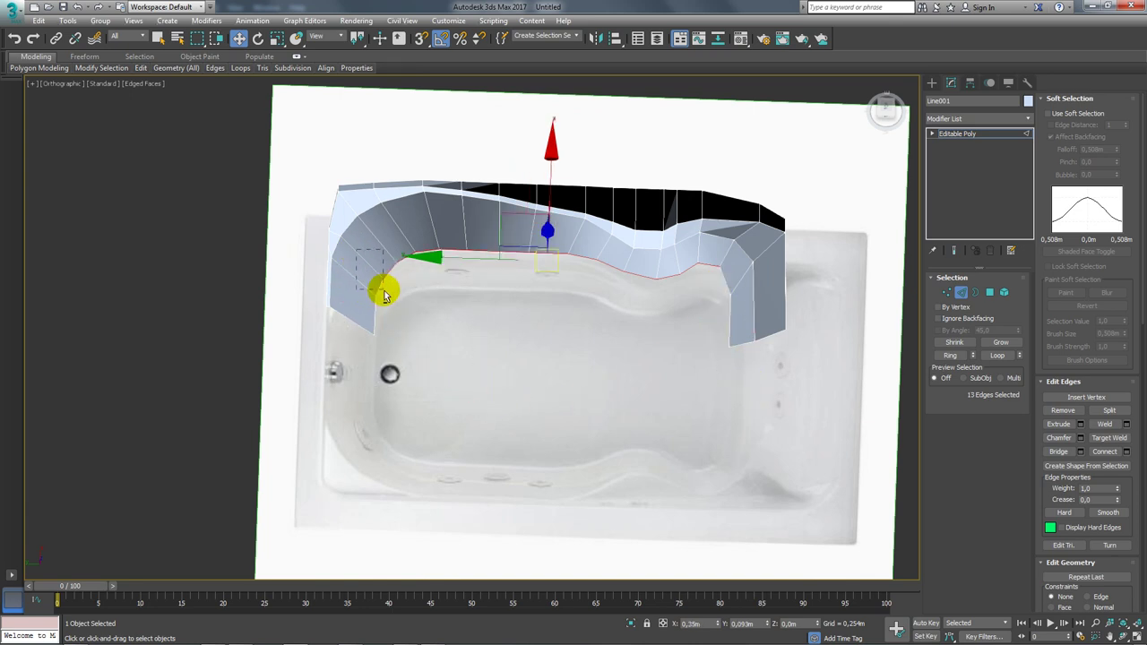
Extend the selected rim edges into a floor strip and flatten it with Make Planar X
middle_click_drag(588, 307, 587, 215, "alt")
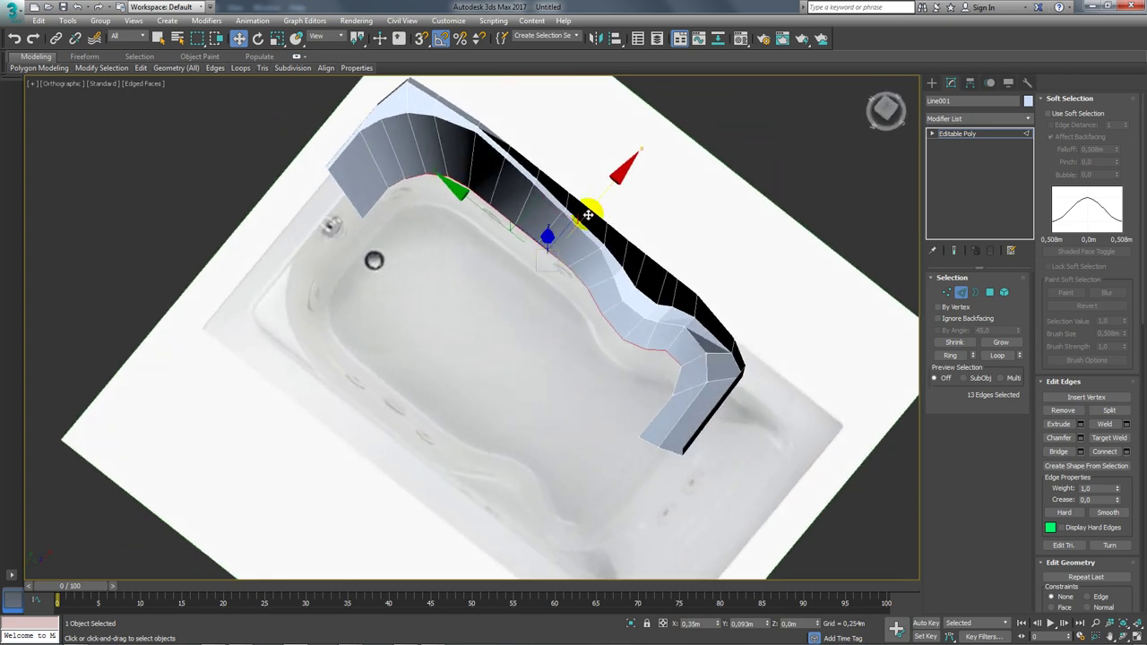
left_click_drag(606, 188, 538, 269, "shift")
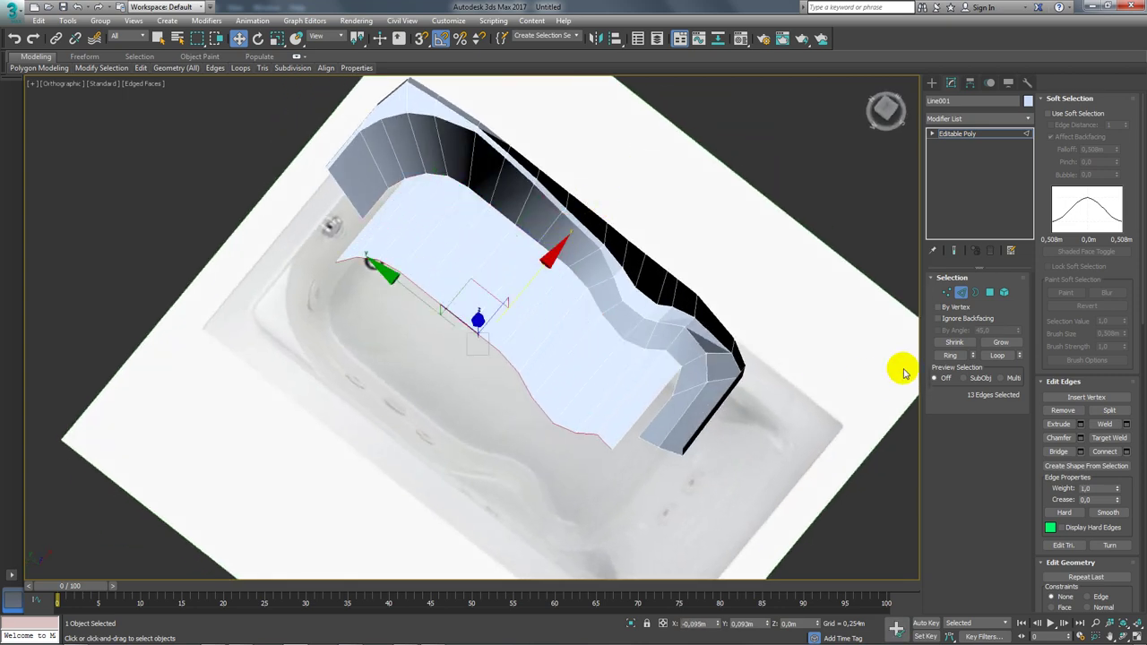
left_click_drag(1133, 504, 1132, 312)
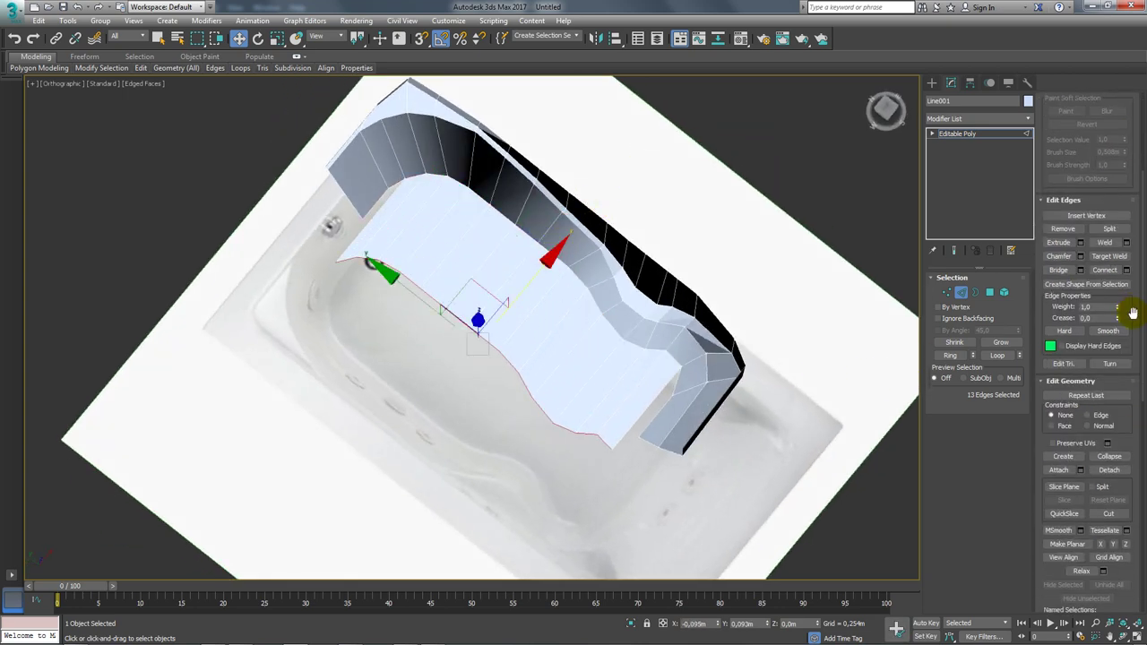
left_click(1105, 544)
mouse_move(555, 325)
middle_mouse_down("alt")
mouse_move(510, 287)
mouse_move(568, 350)
mouse_move(579, 346)
mouse_move(482, 296)
middle_mouse_up("alt")
scroll(481, 295, "up", 2)
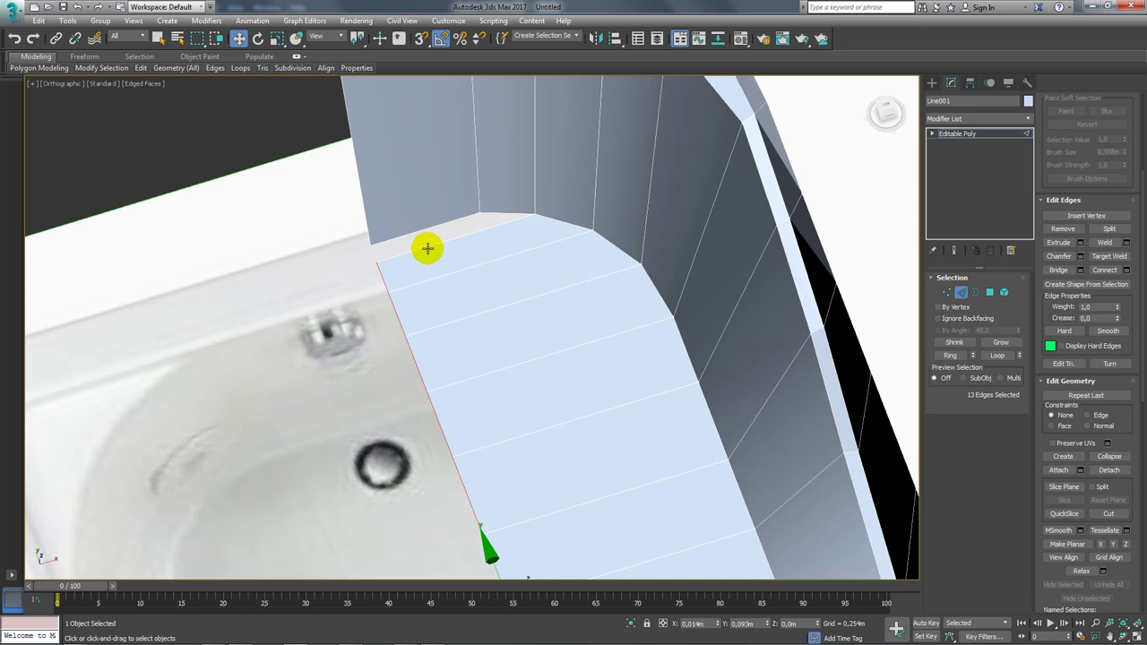
Select the two edges at the strip's end and inspect the strip
left_click(427, 248)
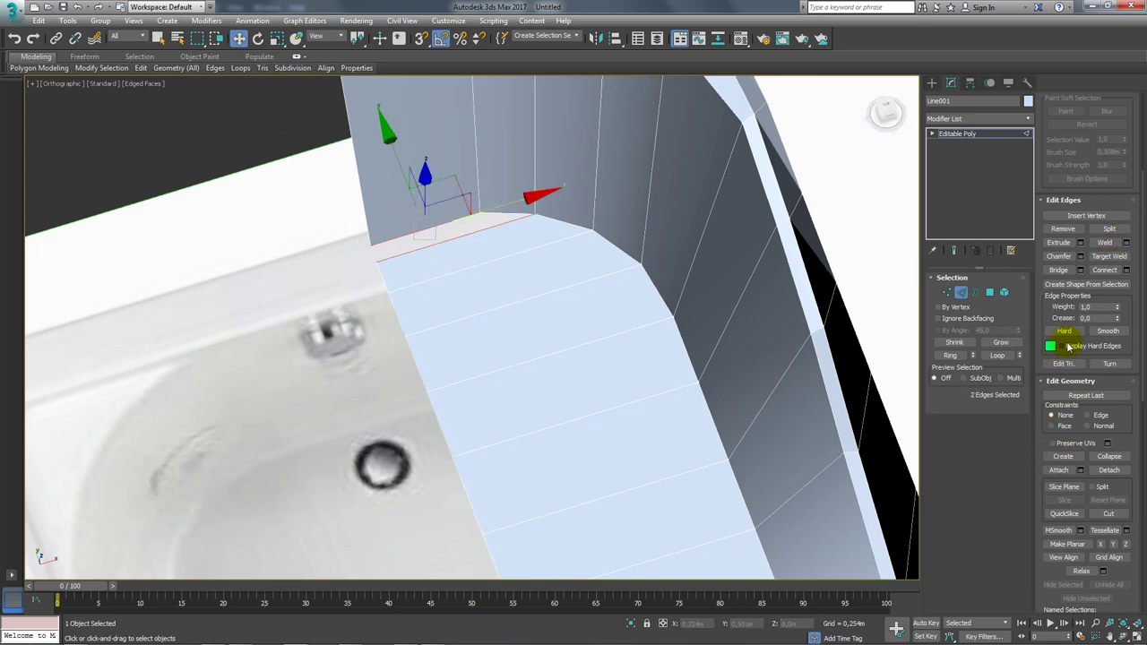
scroll(695, 352, "down", 4)
mouse_move(678, 370)
middle_mouse_down("alt")
mouse_move(832, 256)
mouse_move(658, 259)
middle_mouse_up("alt")
scroll(683, 282, "up", 4)
scroll(683, 282, "up", 2)
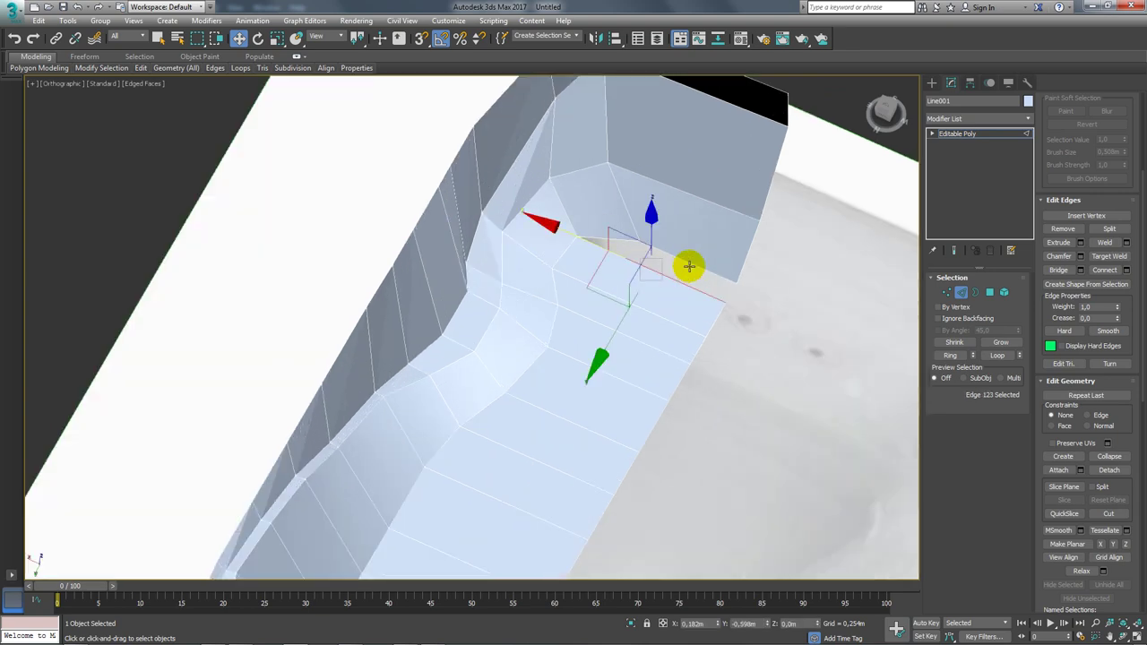
scroll(717, 276, "down", 4)
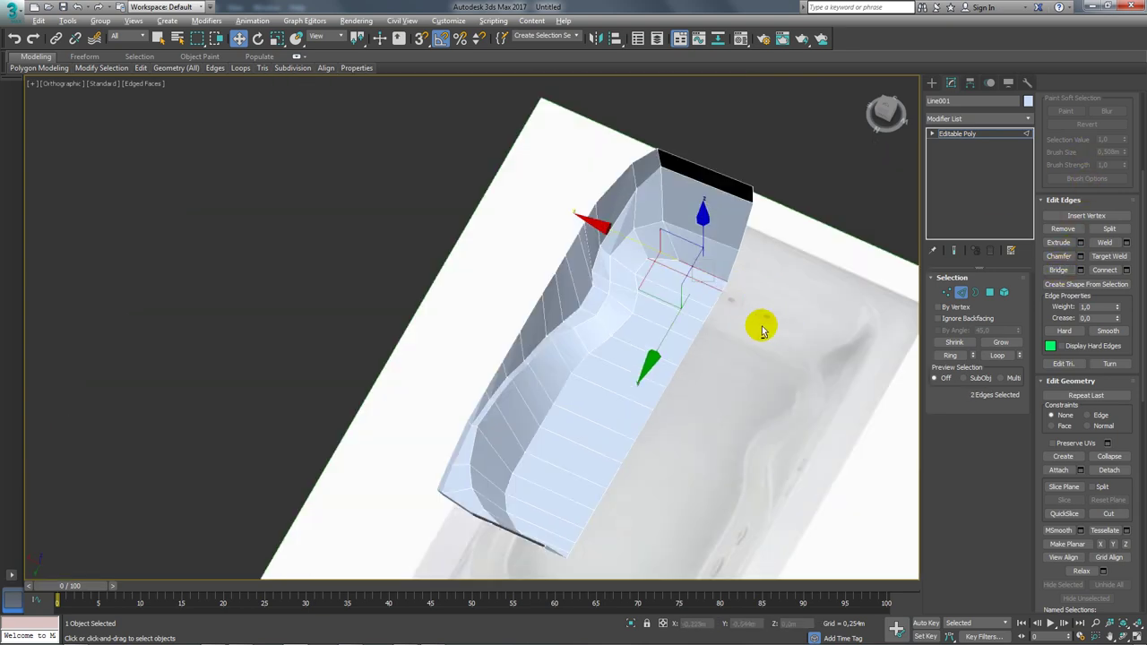
middle_click_drag(761, 325, 702, 287, "alt")
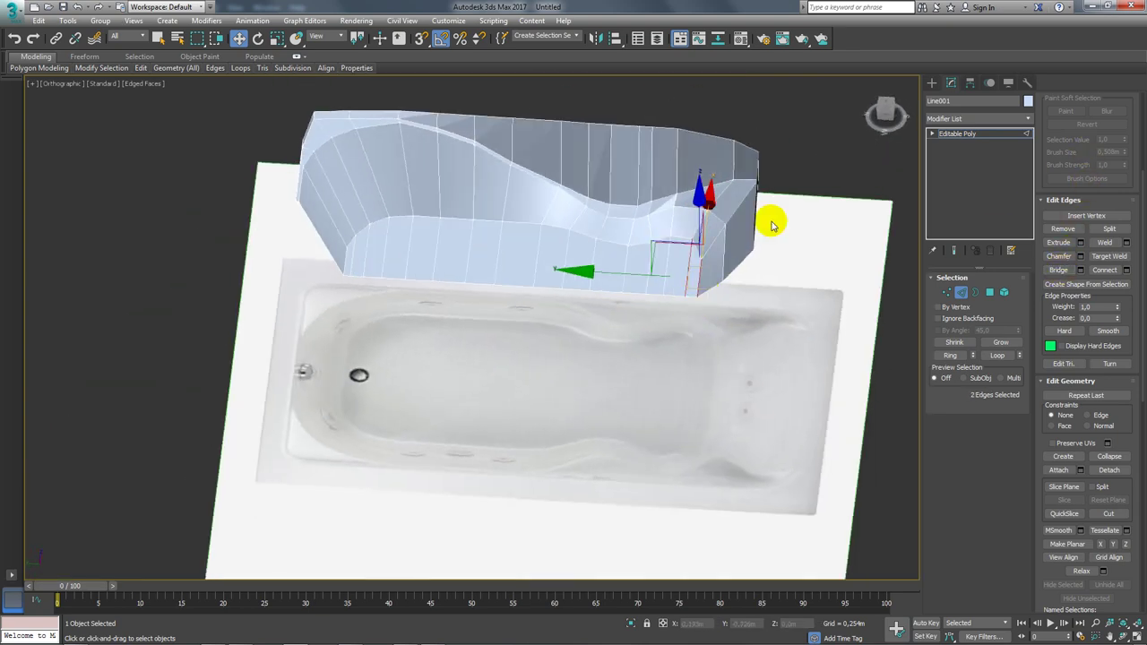
Select the edge loop along the tub's open side
left_click(951, 133)
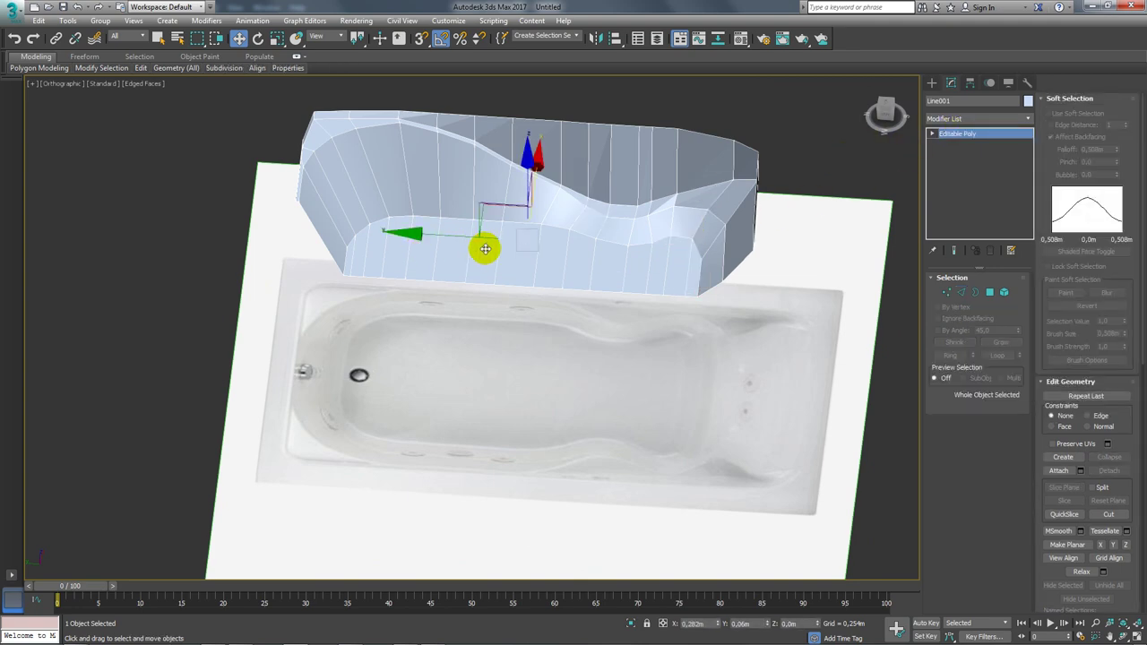
left_click(960, 293)
mouse_move(618, 296)
middle_mouse_down("alt")
mouse_move(606, 290)
mouse_move(609, 355)
middle_mouse_up("alt")
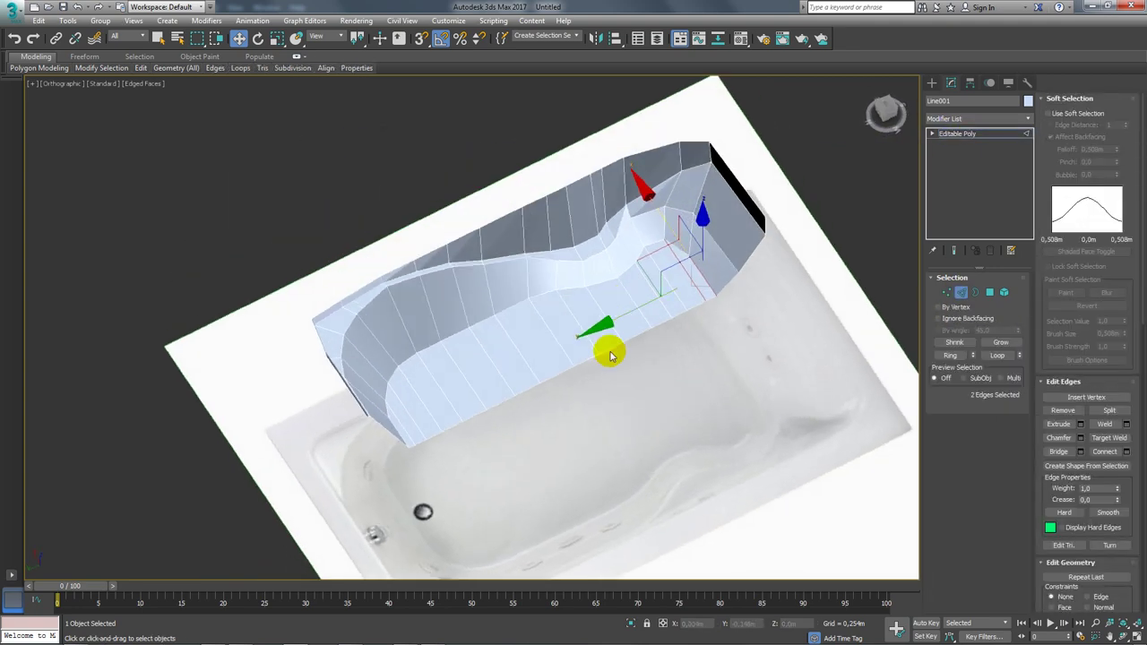
double_click(613, 346)
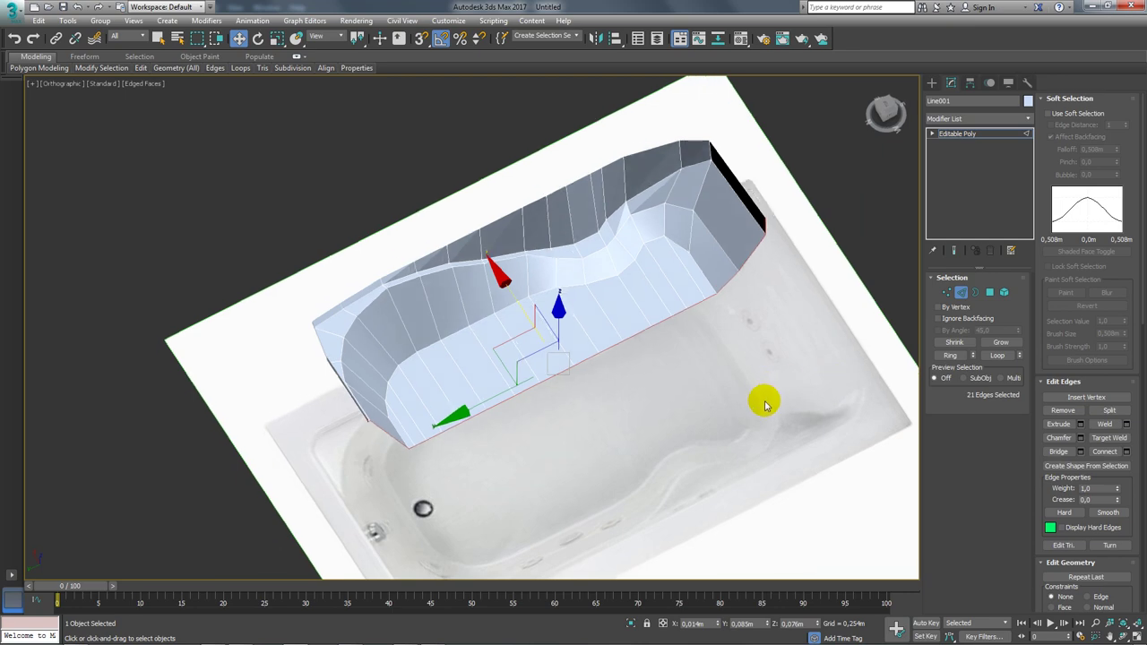
mouse_move(760, 399)
middle_mouse_down("alt")
mouse_move(752, 428)
mouse_move(803, 389)
mouse_move(848, 376)
middle_mouse_up("alt")
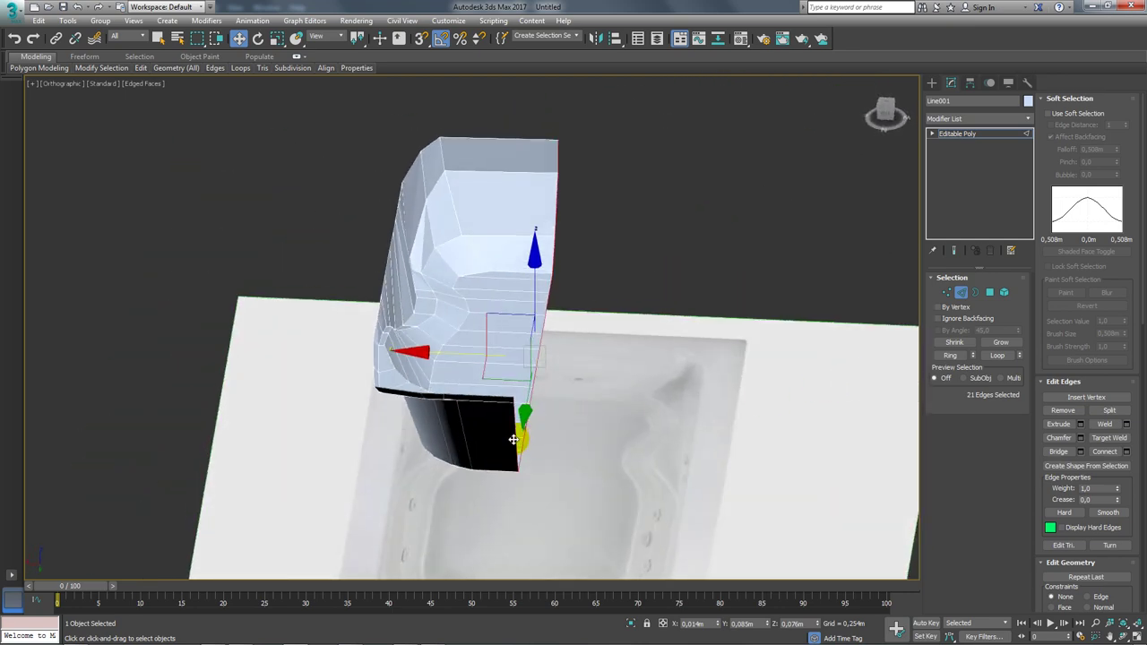
scroll(1130, 513, "down", 5)
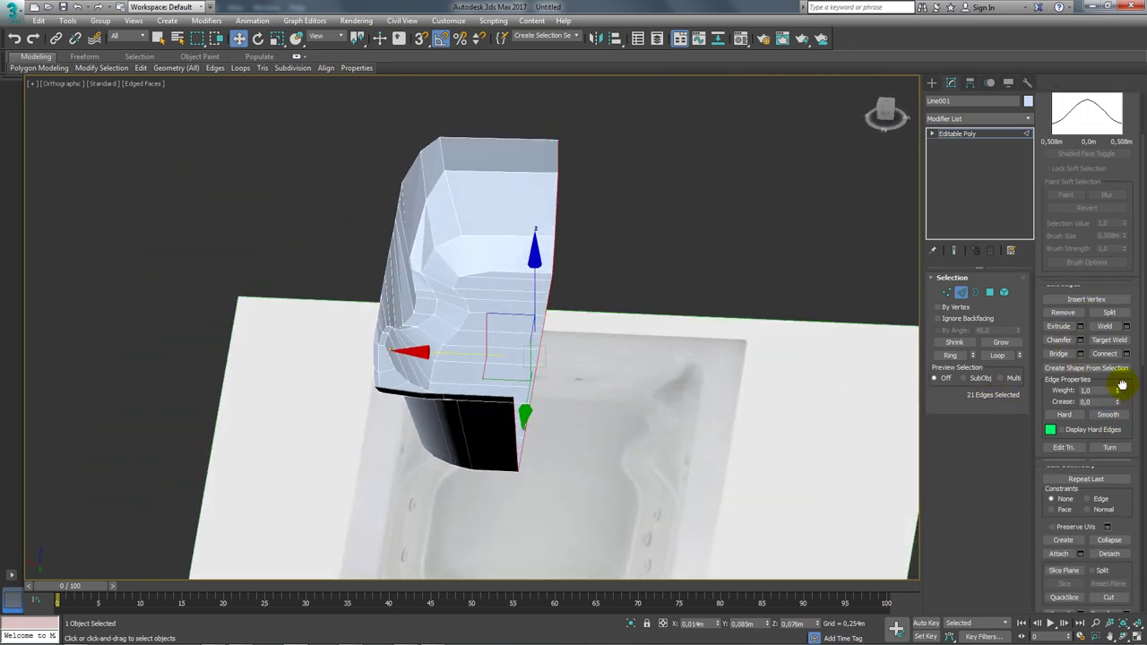
middle_click_drag(833, 354, 683, 343, "alt")
mouse_move(867, 213)
middle_mouse_down("alt")
mouse_move(757, 320)
mouse_move(704, 328)
middle_mouse_up("alt")
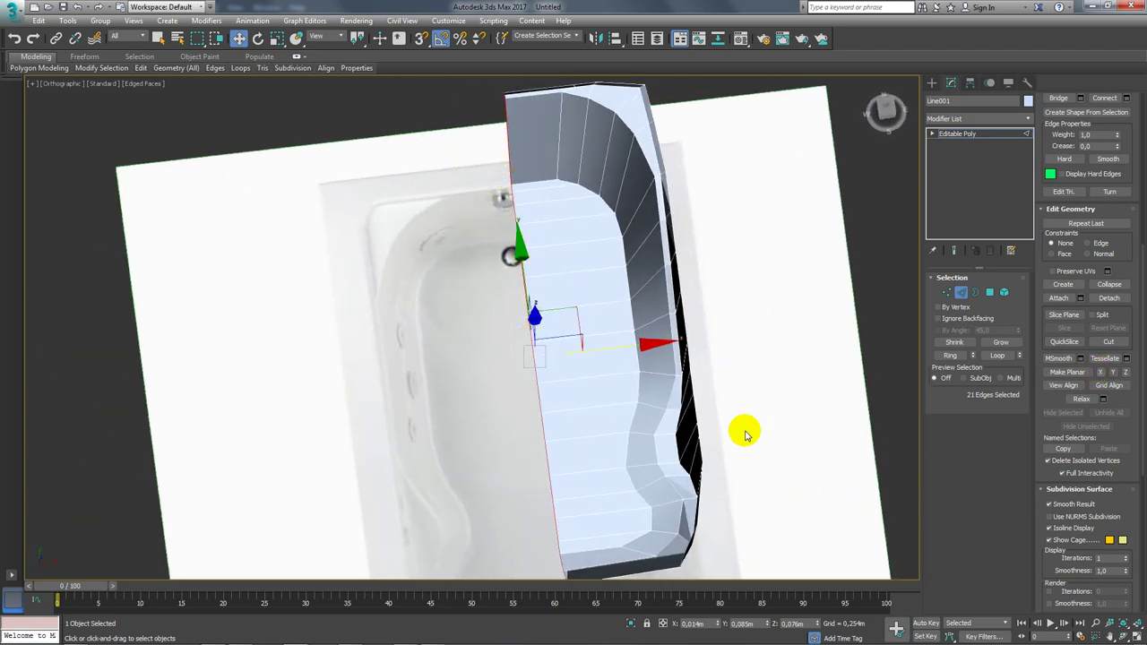
Add a Symmetry modifier to mirror the half tub into a full shell
left_click(1028, 119)
left_click_drag(1027, 147, 1026, 435)
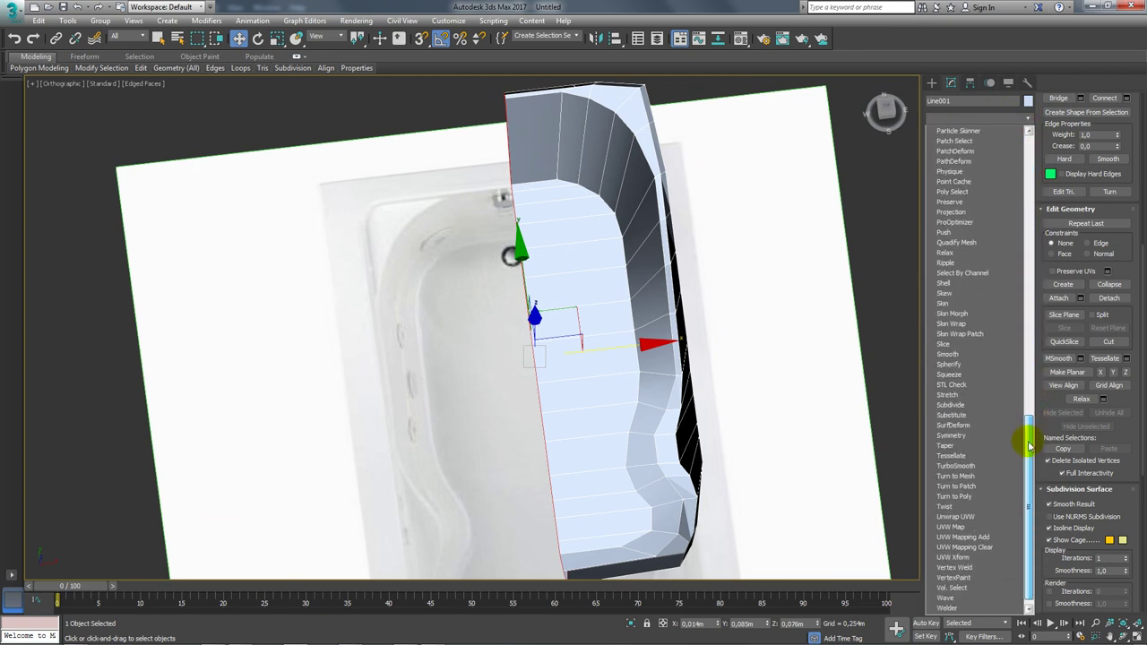
left_click(964, 425)
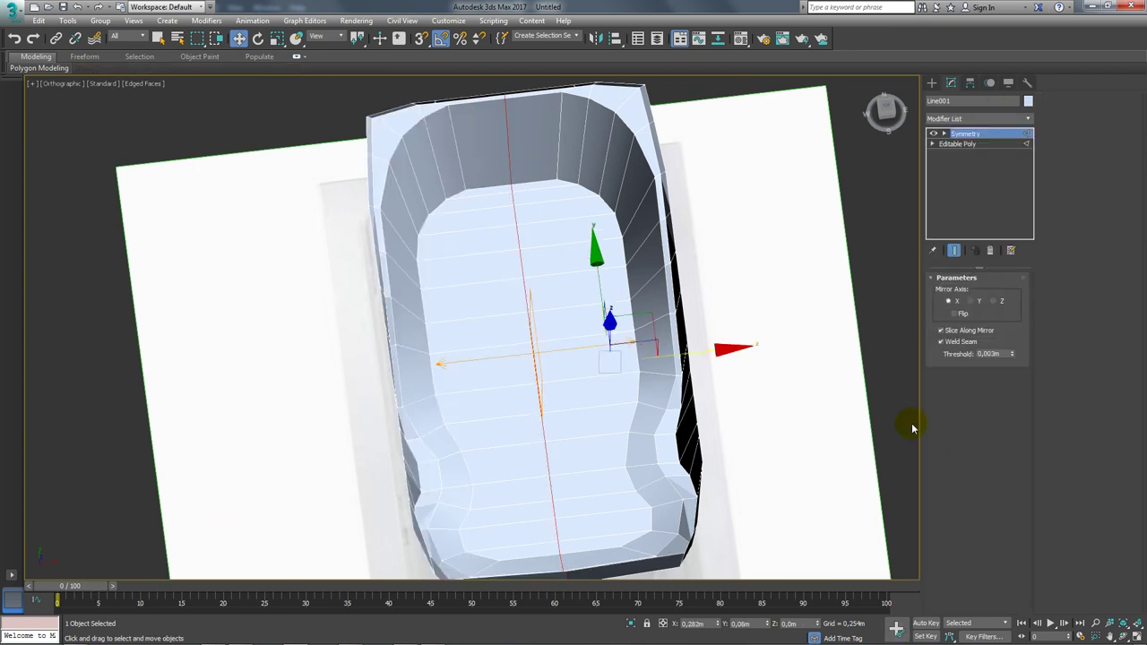
mouse_move(908, 428)
middle_mouse_down("alt")
mouse_move(764, 347)
mouse_move(817, 355)
middle_mouse_up("alt")
mouse_move(841, 357)
middle_mouse_down("alt")
mouse_move(893, 371)
mouse_move(878, 434)
mouse_move(814, 435)
mouse_move(795, 372)
middle_mouse_up("alt")
Convert the tub to Editable Poly and select its top rim border
right_click(529, 273)
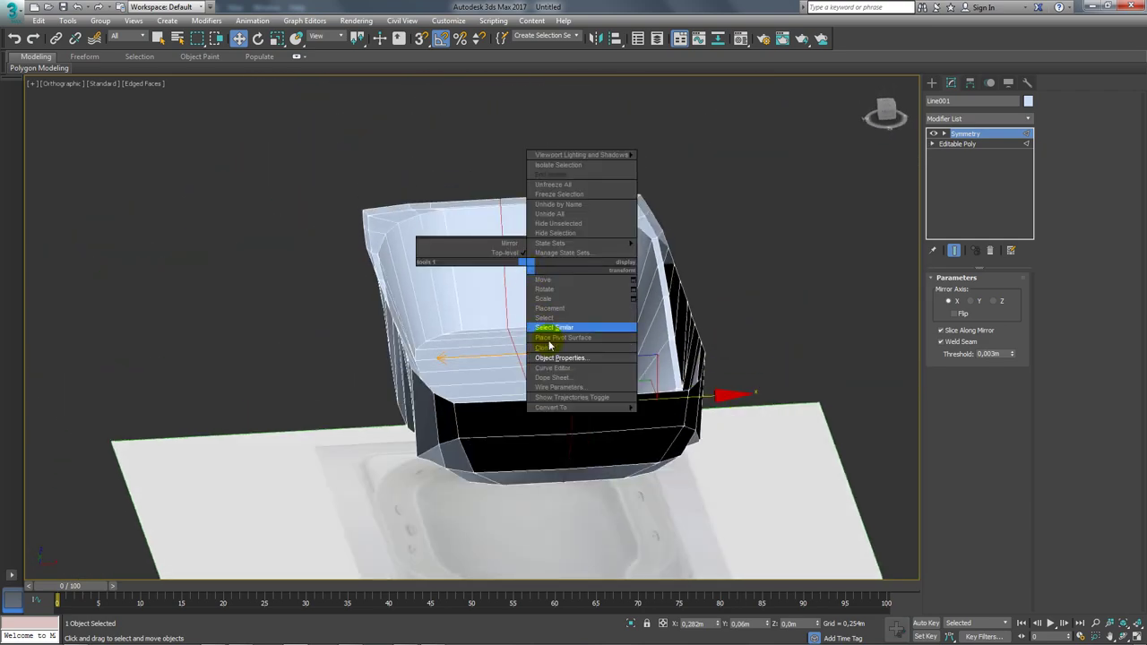
mouse_move(564, 407)
left_click(653, 418)
left_click(975, 292)
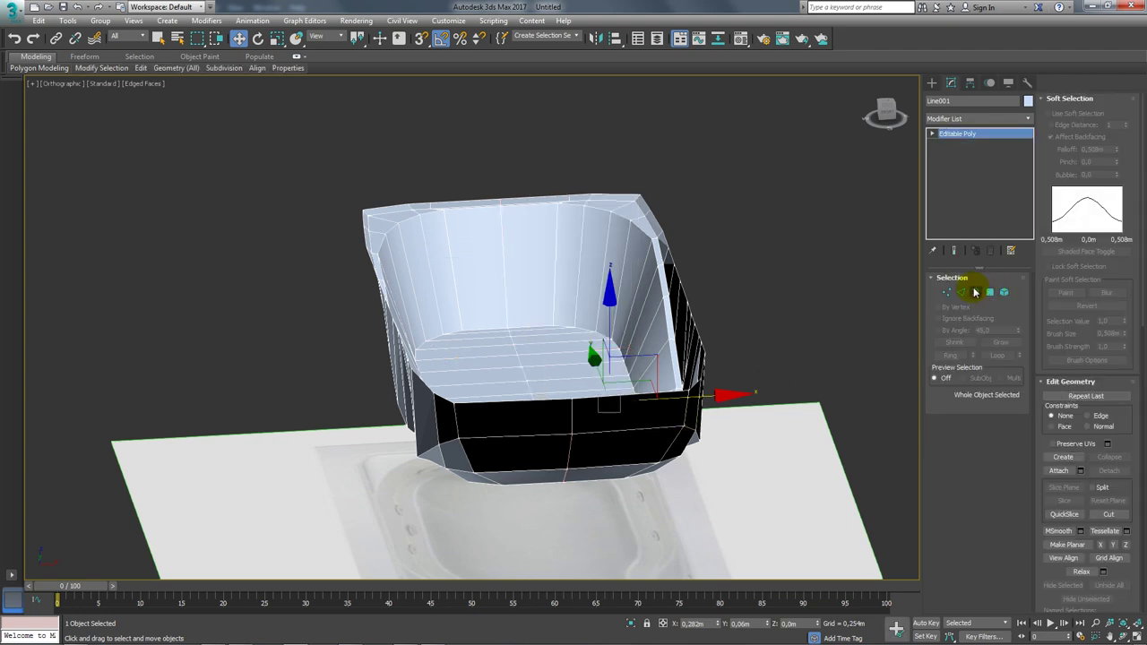
left_click(658, 287)
Scale a copy of the top border outward into a flat flange
key("e")
key("r")
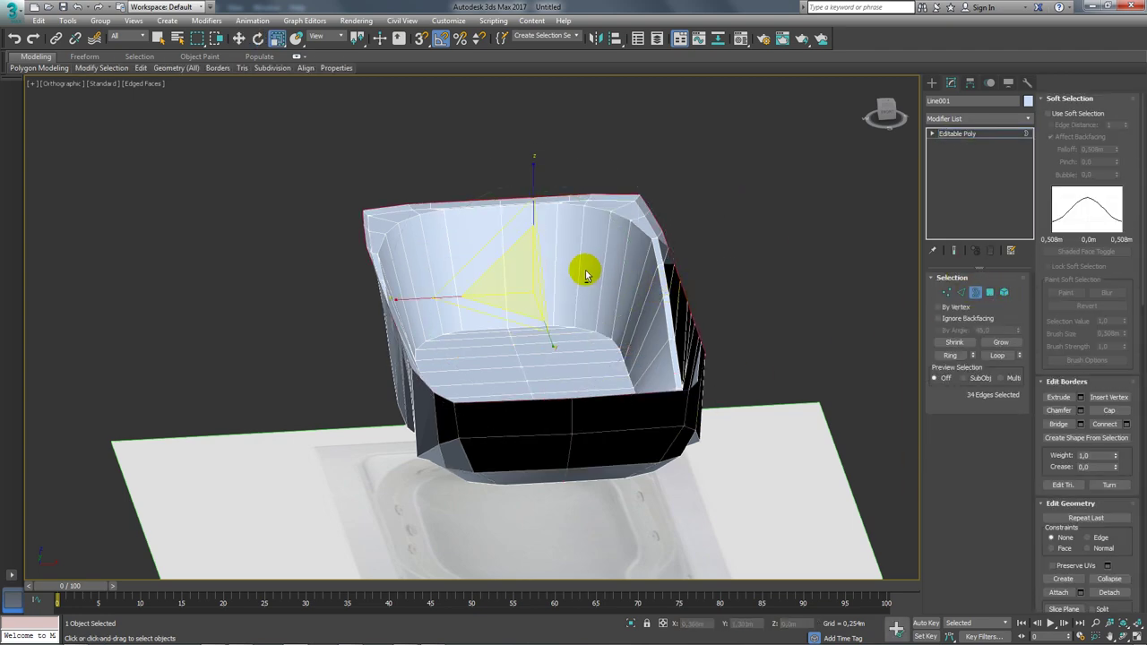
mouse_move(583, 266)
middle_mouse_down("alt")
mouse_move(500, 354)
mouse_move(486, 344)
middle_mouse_up("alt")
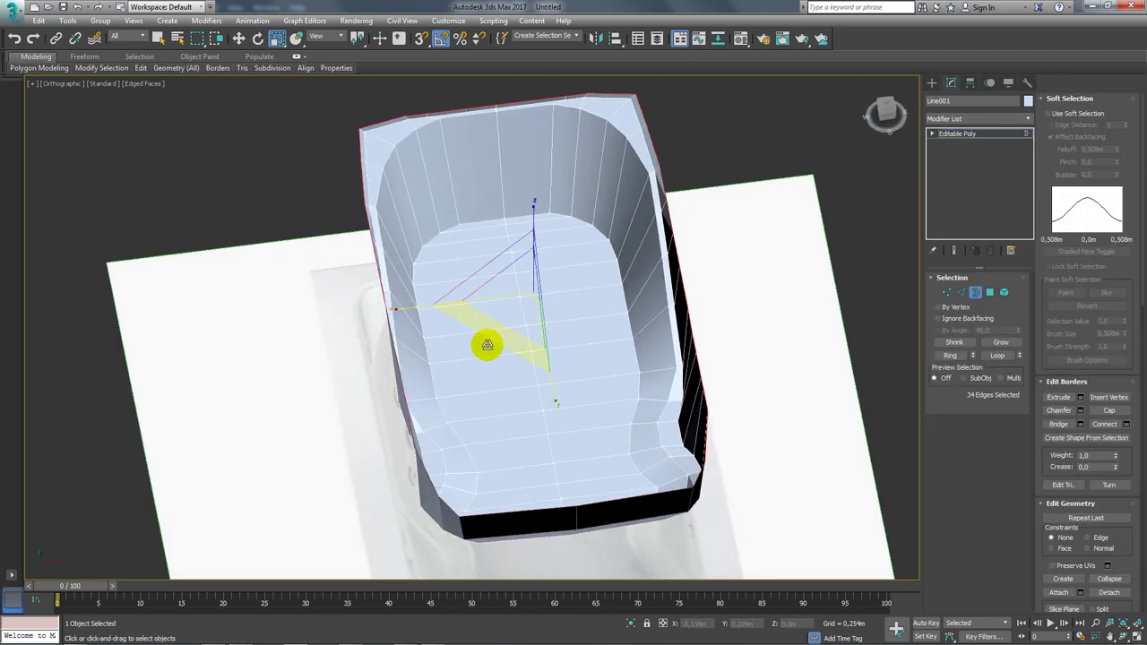
left_click_drag(499, 347, 495, 353, "shift")
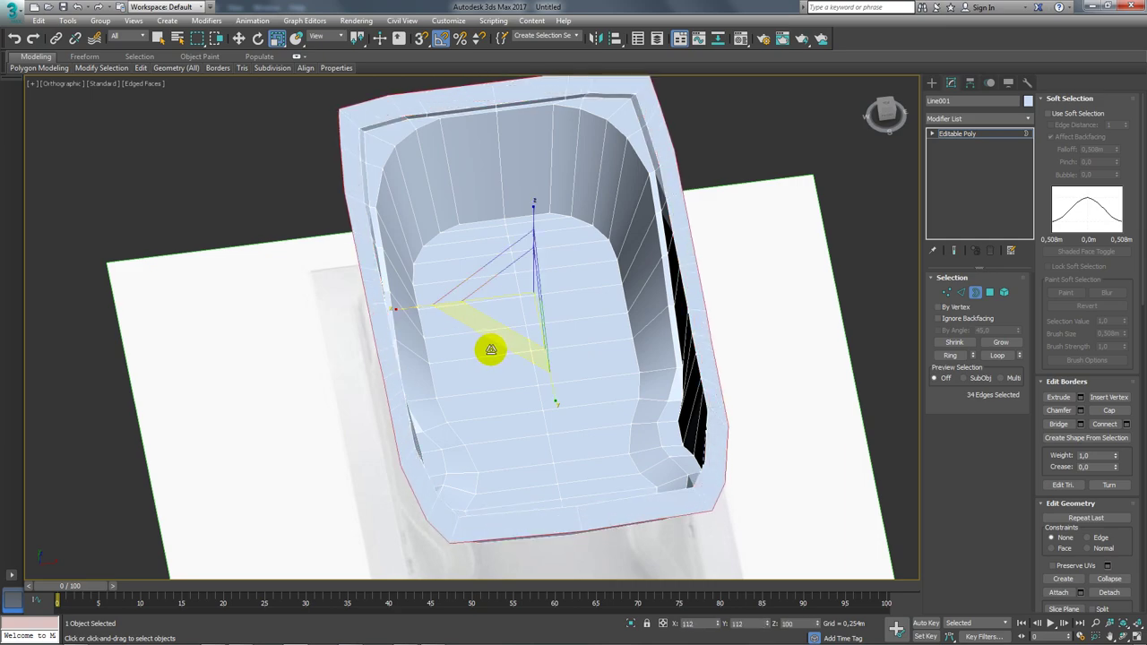
mouse_move(539, 310)
middle_mouse_down("alt")
mouse_move(528, 374)
mouse_move(544, 379)
mouse_move(475, 308)
mouse_move(518, 255)
mouse_move(550, 294)
mouse_move(537, 337)
middle_mouse_up("alt")
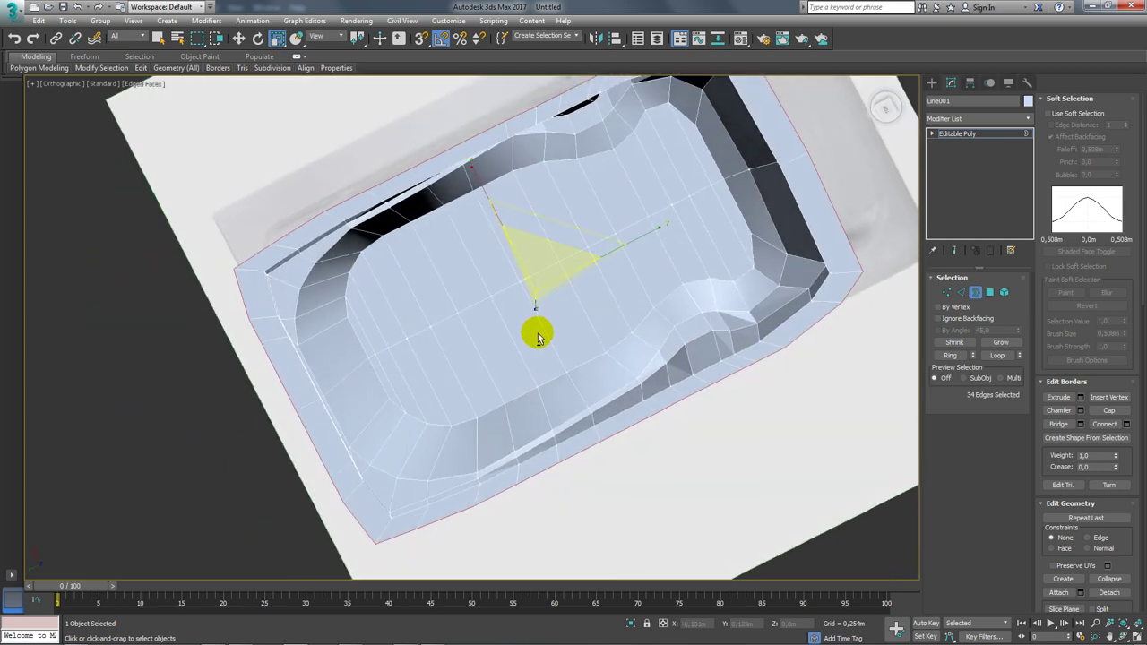
left_click(948, 292)
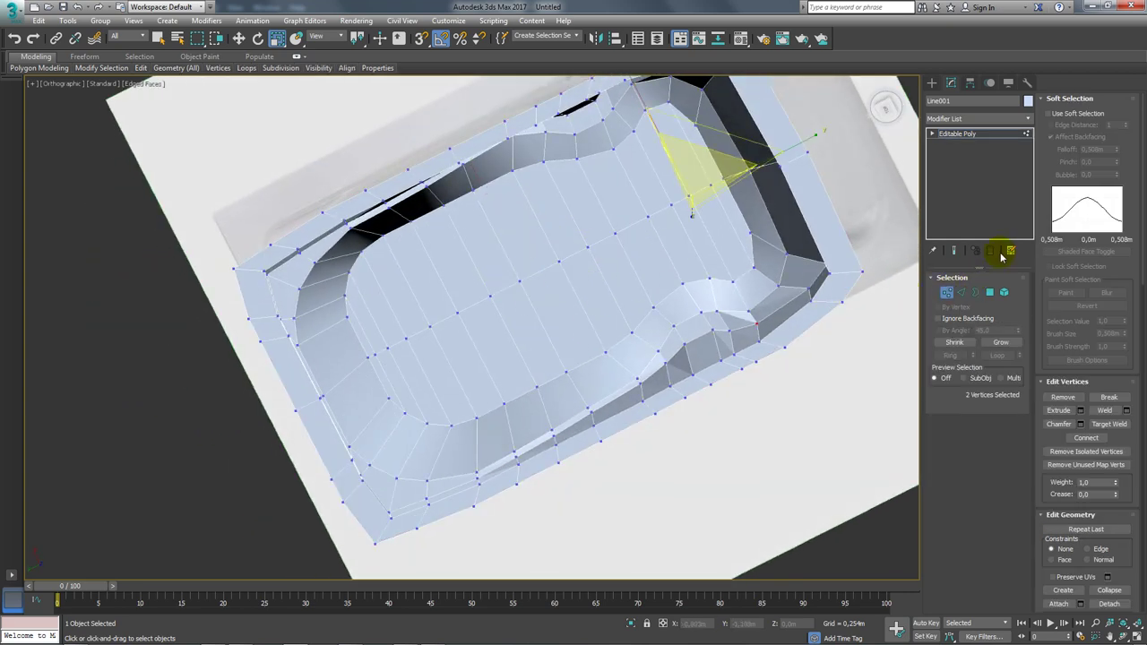
left_click(976, 292)
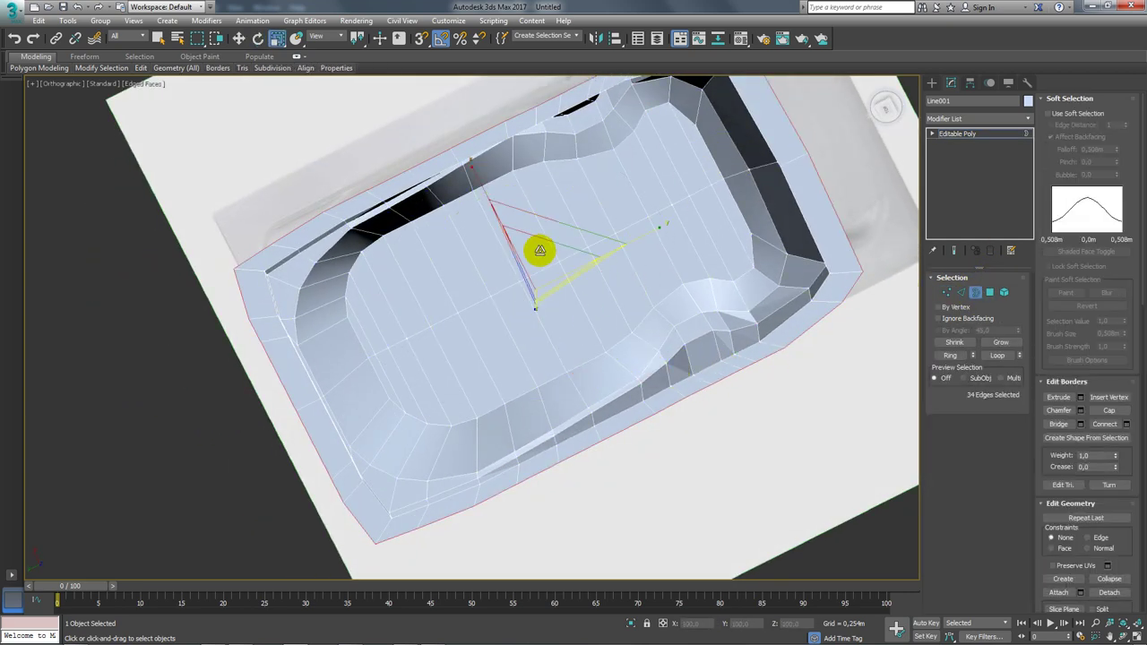
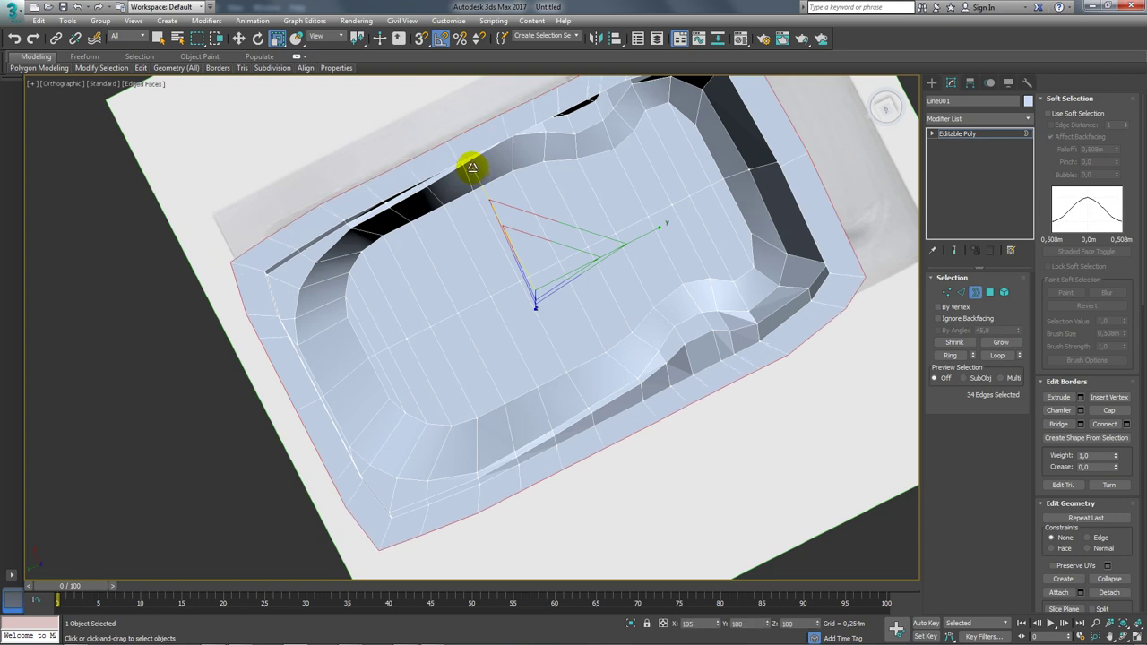
Take the tub out of Edge mode and show its Hierarchy pivot settings
mouse_move(545, 263)
middle_mouse_down("alt")
mouse_move(472, 217)
mouse_move(594, 299)
mouse_move(556, 205)
middle_mouse_up("alt")
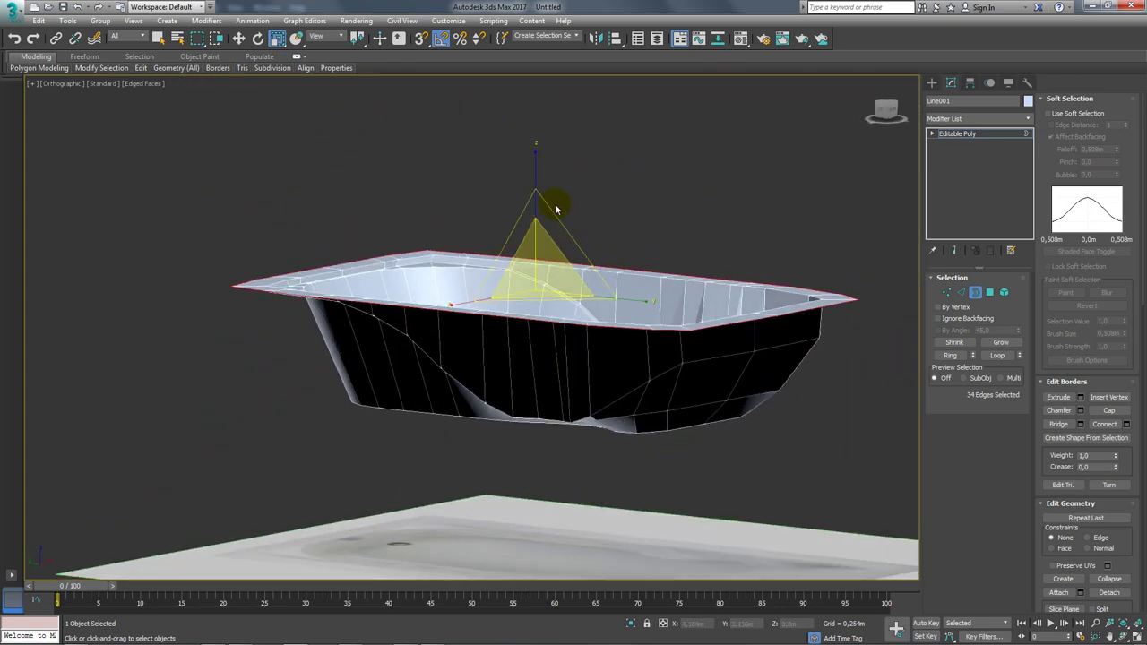
key("w")
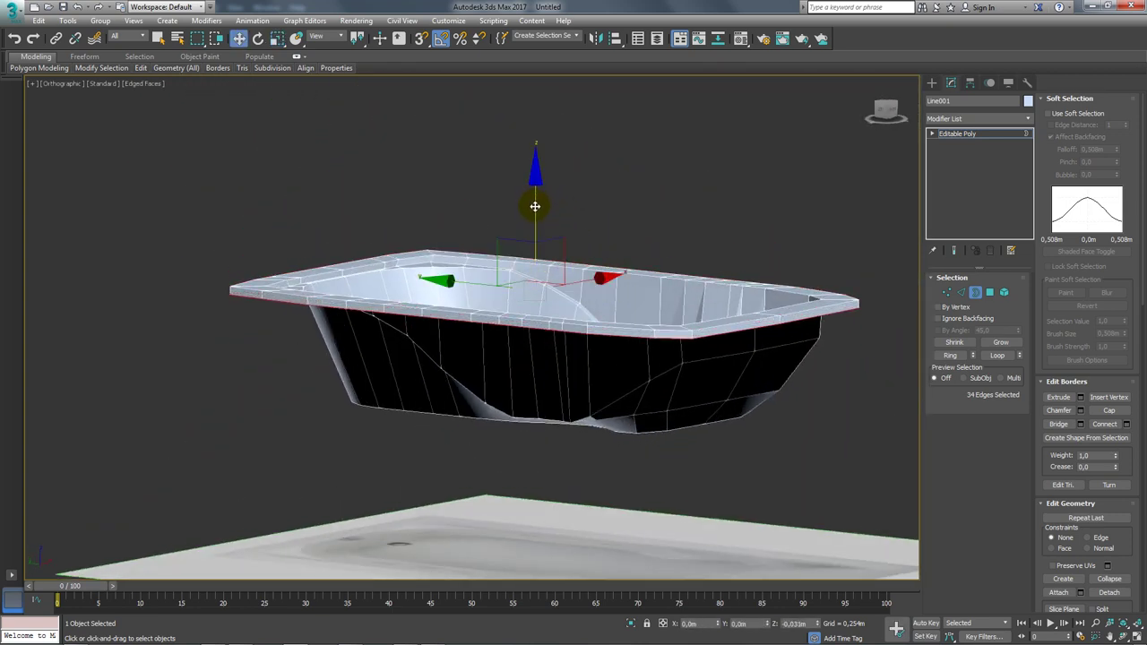
mouse_move(576, 238)
middle_mouse_down("alt")
mouse_move(702, 290)
mouse_move(652, 307)
mouse_move(621, 269)
mouse_move(706, 277)
mouse_move(777, 331)
mouse_move(722, 379)
mouse_move(691, 384)
mouse_move(725, 401)
mouse_move(606, 302)
middle_mouse_up("alt")
left_click(970, 134)
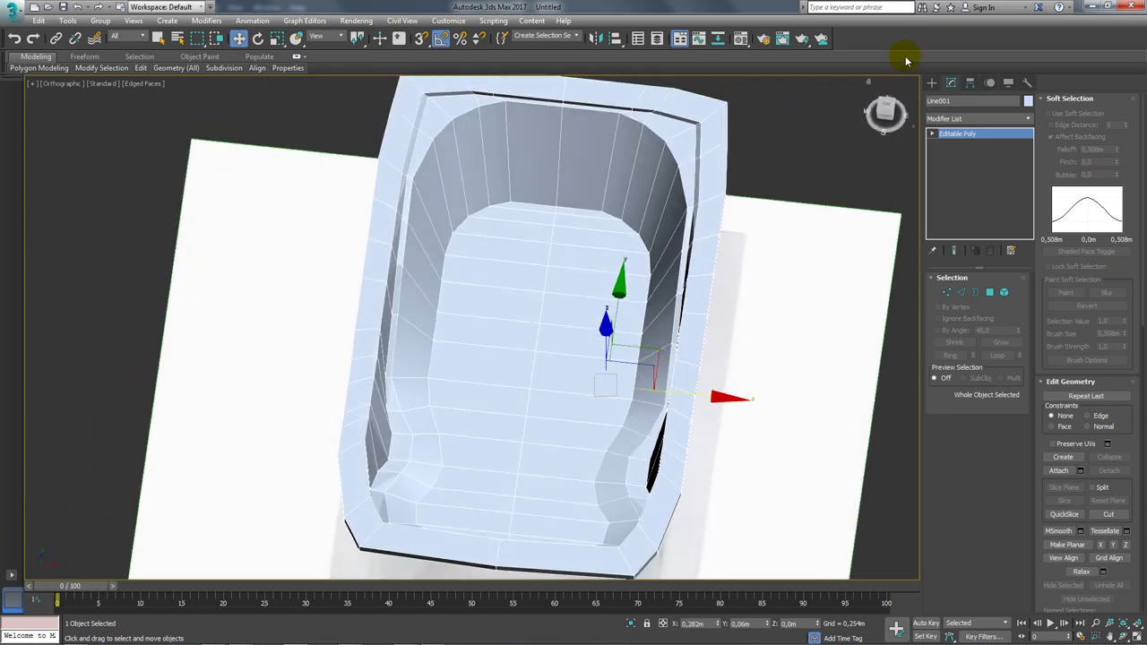
left_click(974, 84)
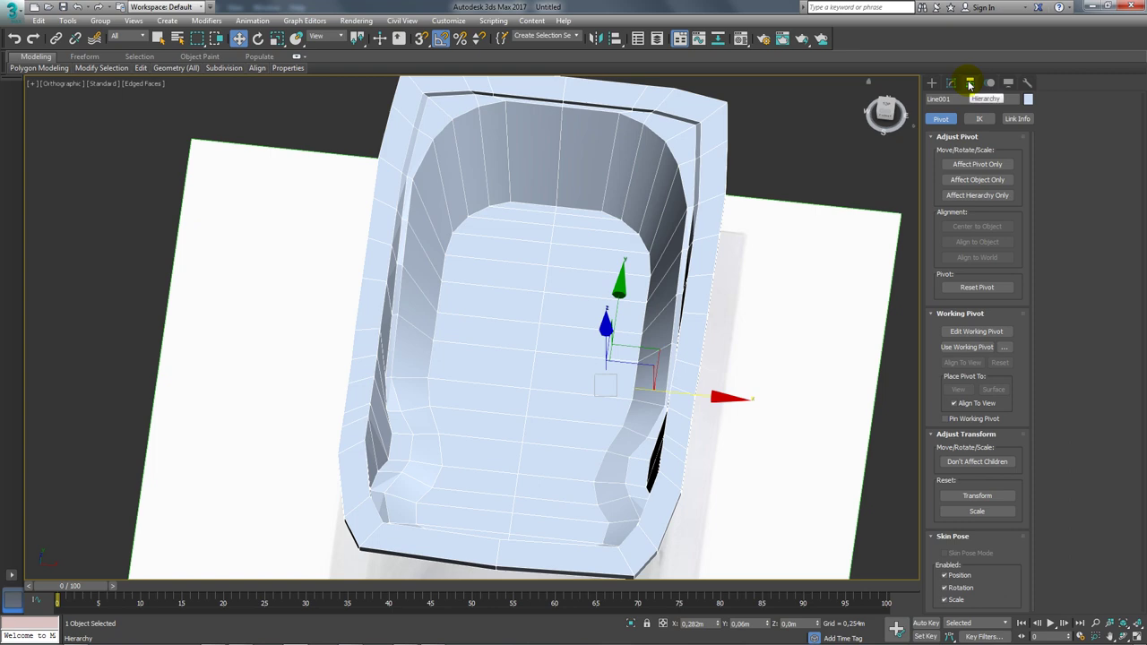
Center the tub's pivot on the object with Affect Pivot Only
left_click(981, 166)
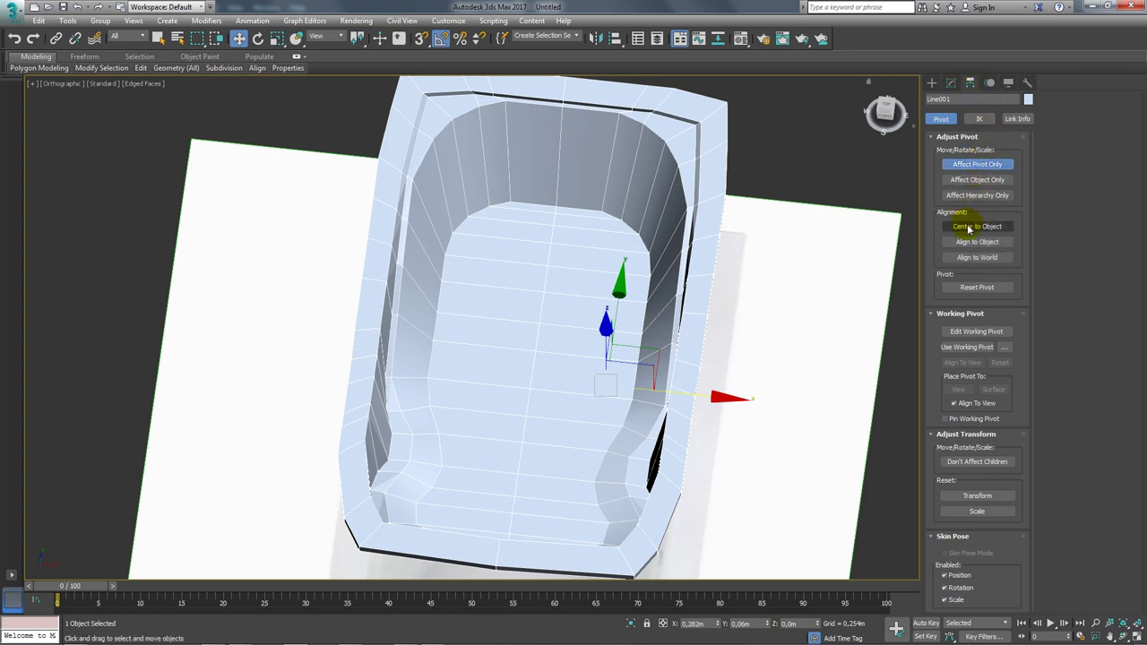
left_click(968, 229)
middle_click_drag(794, 278, 512, 325, "alt")
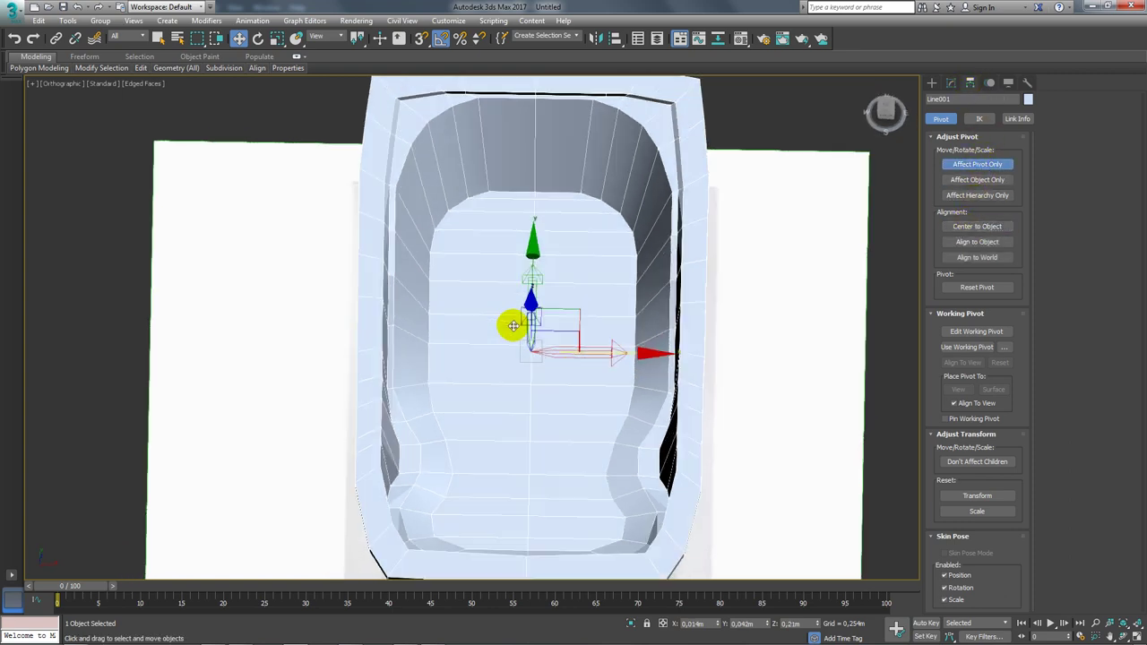
left_click(974, 168)
mouse_move(598, 383)
middle_mouse_down("alt")
mouse_move(471, 325)
mouse_move(535, 332)
mouse_move(557, 350)
mouse_move(476, 326)
middle_mouse_up("alt")
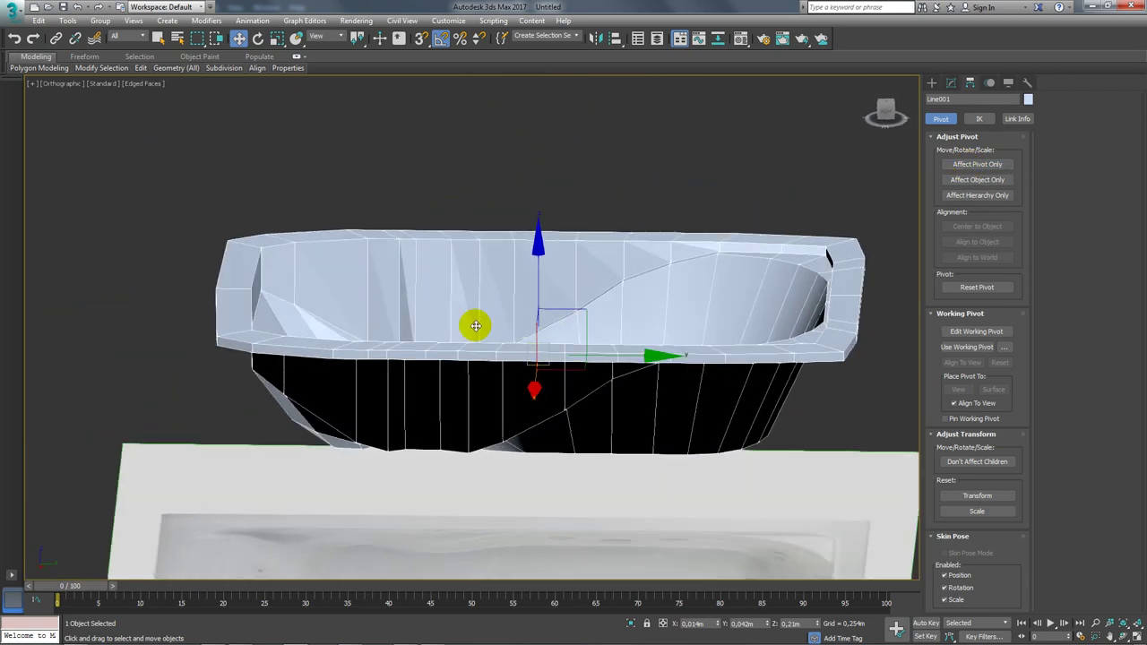
Scale the tub non-uniformly to about 114% height and narrower on X, back in Edge mode
key("r")
left_click_drag(534, 242, 537, 225)
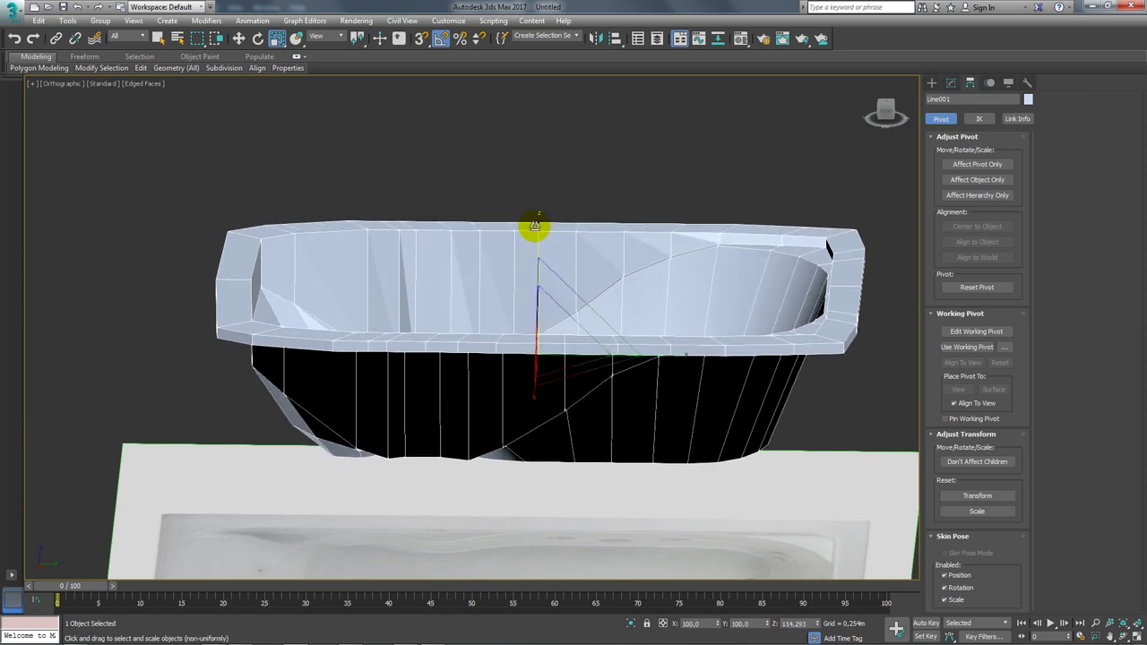
middle_click_drag(538, 225, 624, 350, "alt")
mouse_move(671, 354)
left_mouse_down()
mouse_move(655, 354)
mouse_move(664, 358)
left_mouse_up()
mouse_move(664, 358)
middle_mouse_down("alt")
mouse_move(653, 430)
mouse_move(637, 376)
mouse_move(655, 405)
middle_mouse_up("alt")
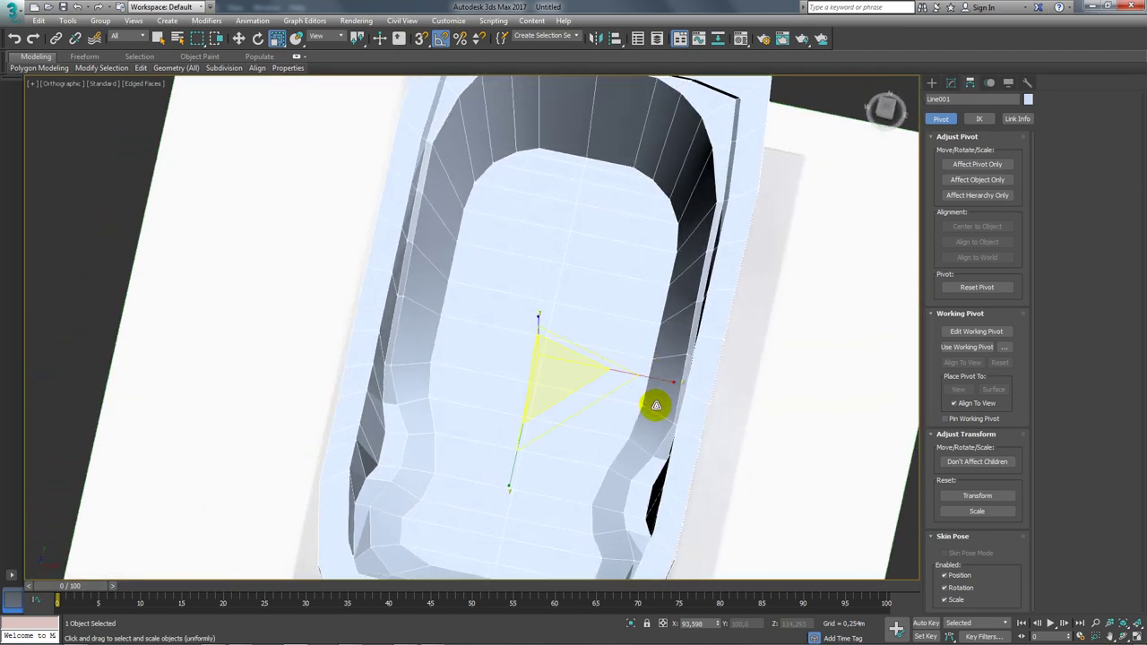
left_click_drag(670, 386, 674, 385)
mouse_move(674, 386)
middle_mouse_down("alt")
mouse_move(689, 337)
mouse_move(625, 366)
middle_mouse_up("alt")
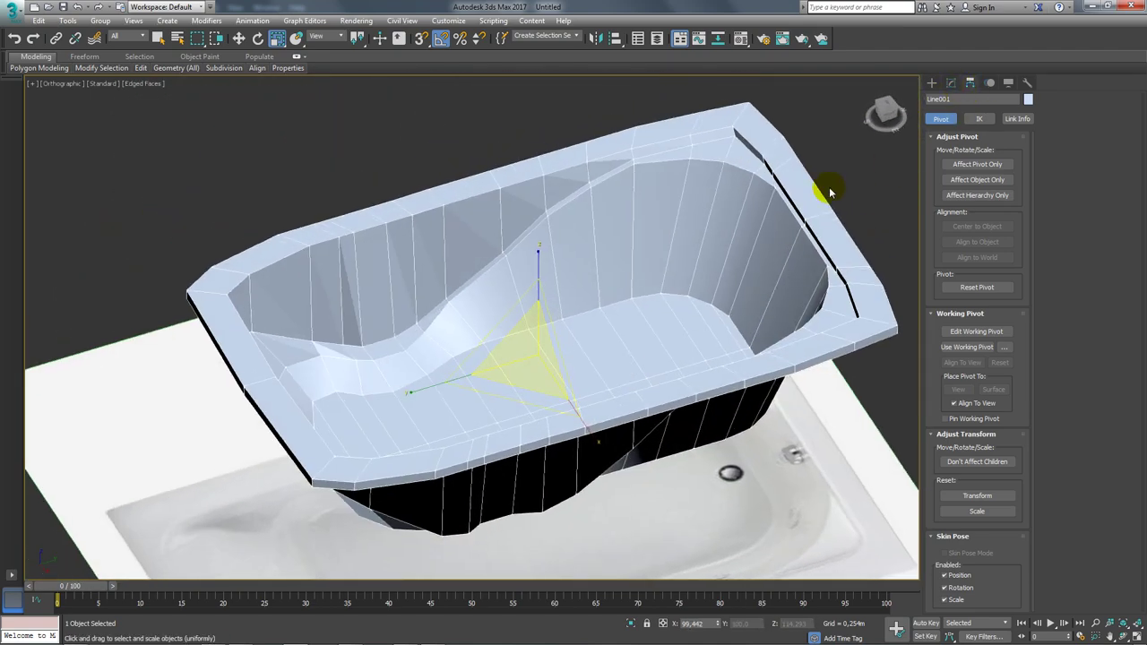
mouse_move(829, 191)
middle_mouse_down("alt")
mouse_move(678, 273)
mouse_move(710, 260)
middle_mouse_up("alt")
left_click(952, 81)
left_click(962, 293)
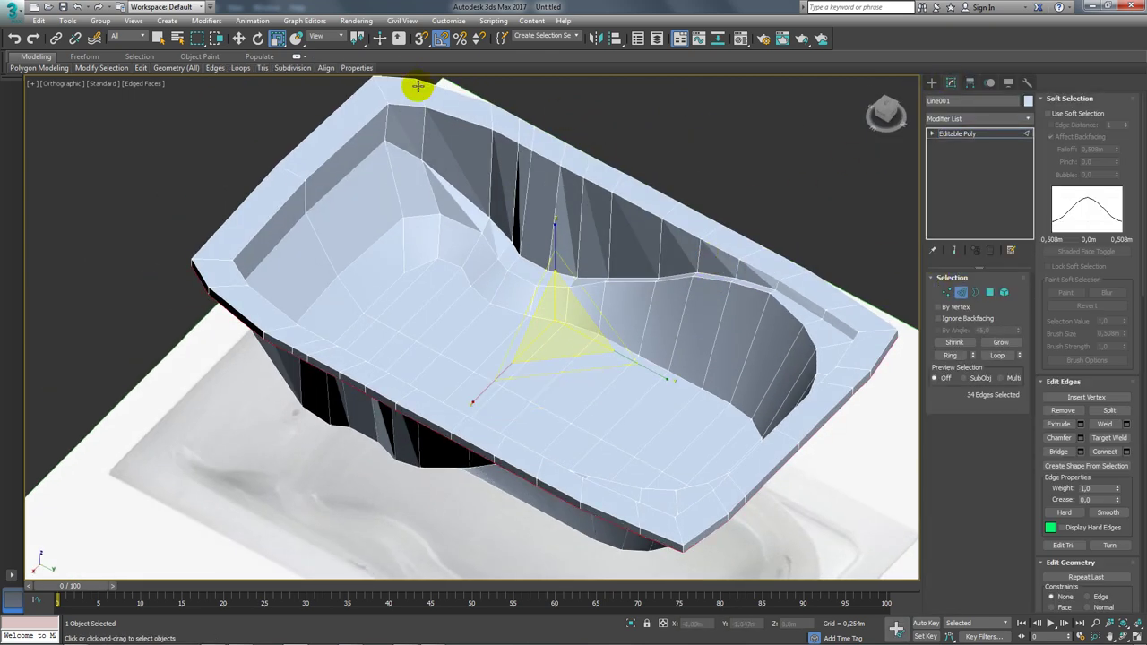
Insert a Swift Loop edge loop along the upper inner wall just below the rim
left_click(297, 59)
middle_click_drag(411, 199, 357, 254, "alt")
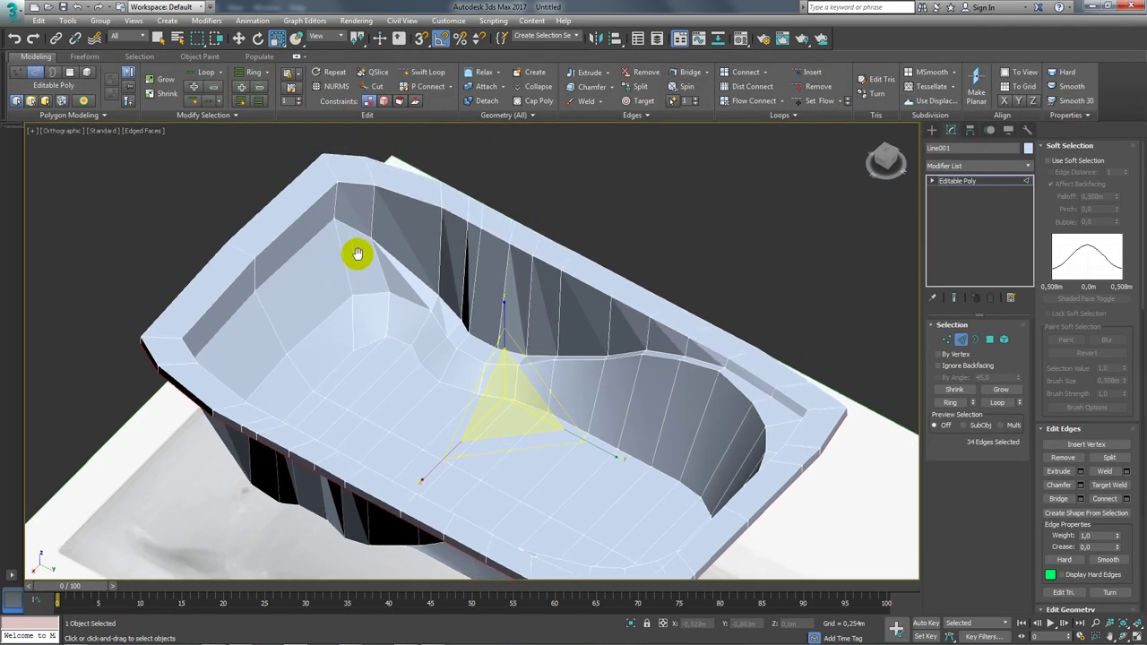
left_click(425, 75)
middle_click_drag(456, 286, 440, 328, "alt")
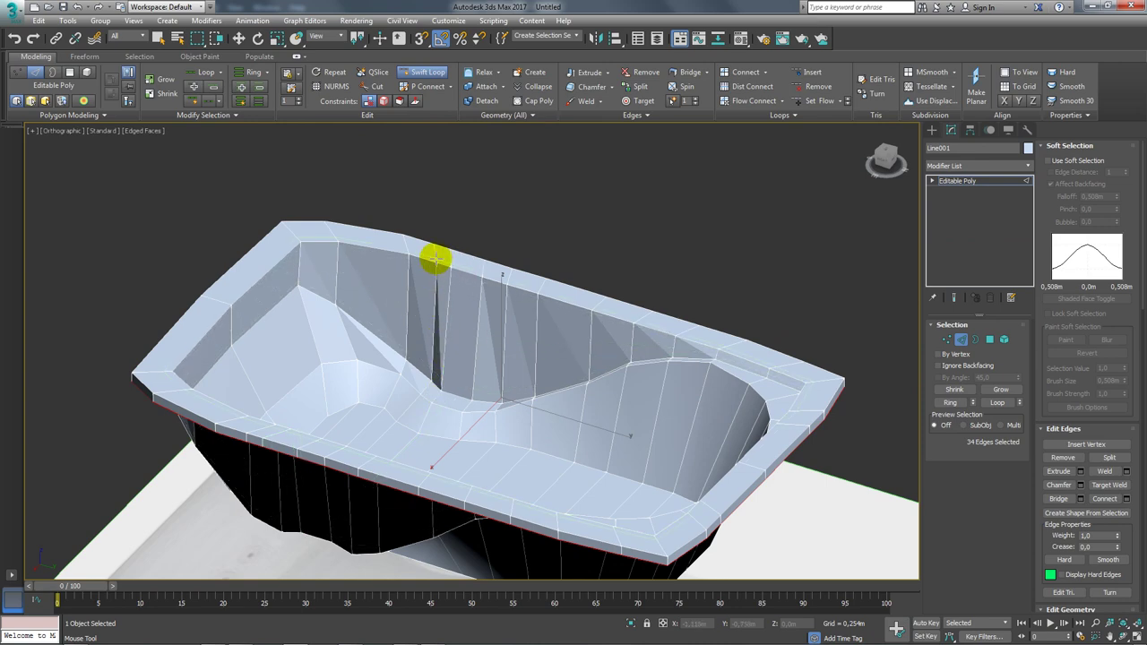
scroll(446, 341, "up", 3)
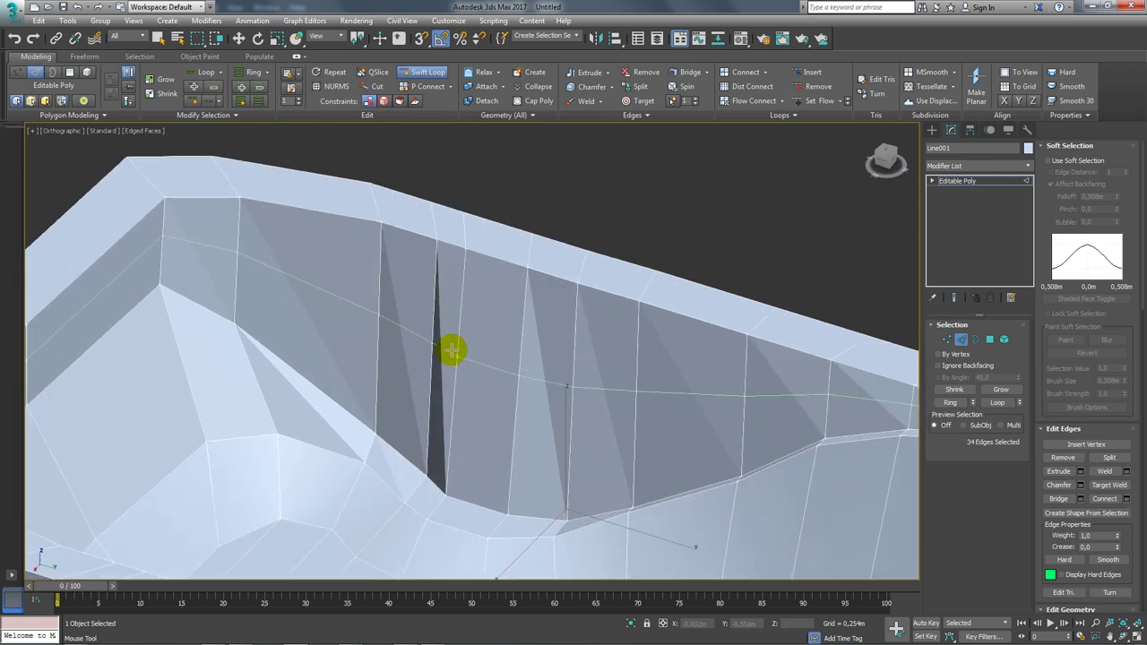
scroll(452, 345, "up", 2)
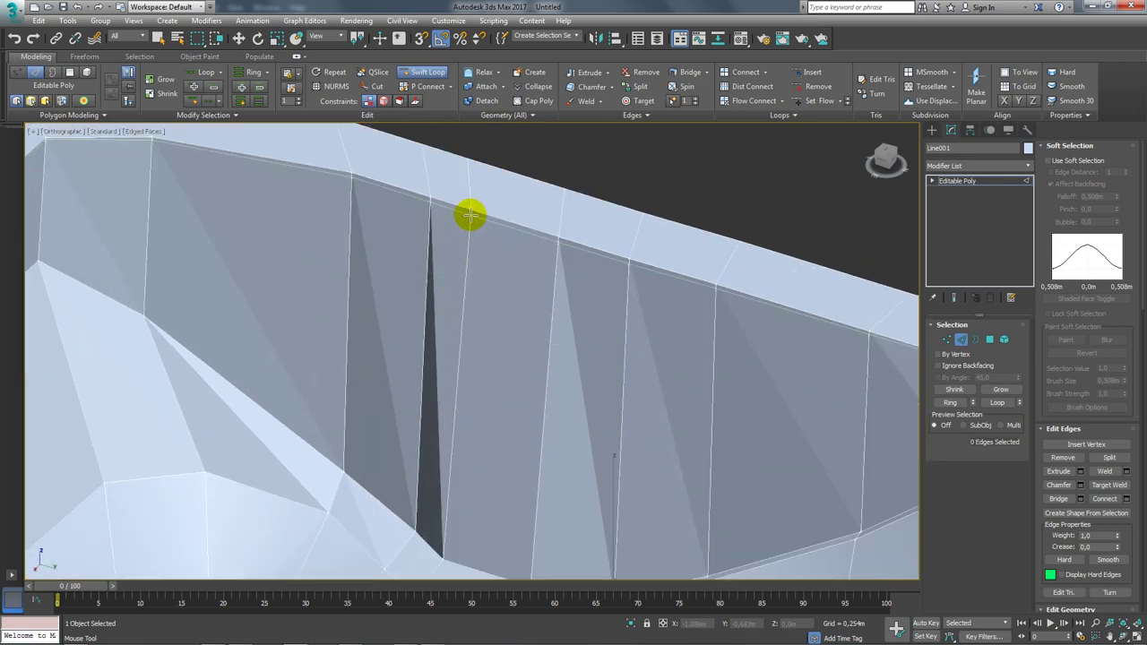
left_click(471, 215)
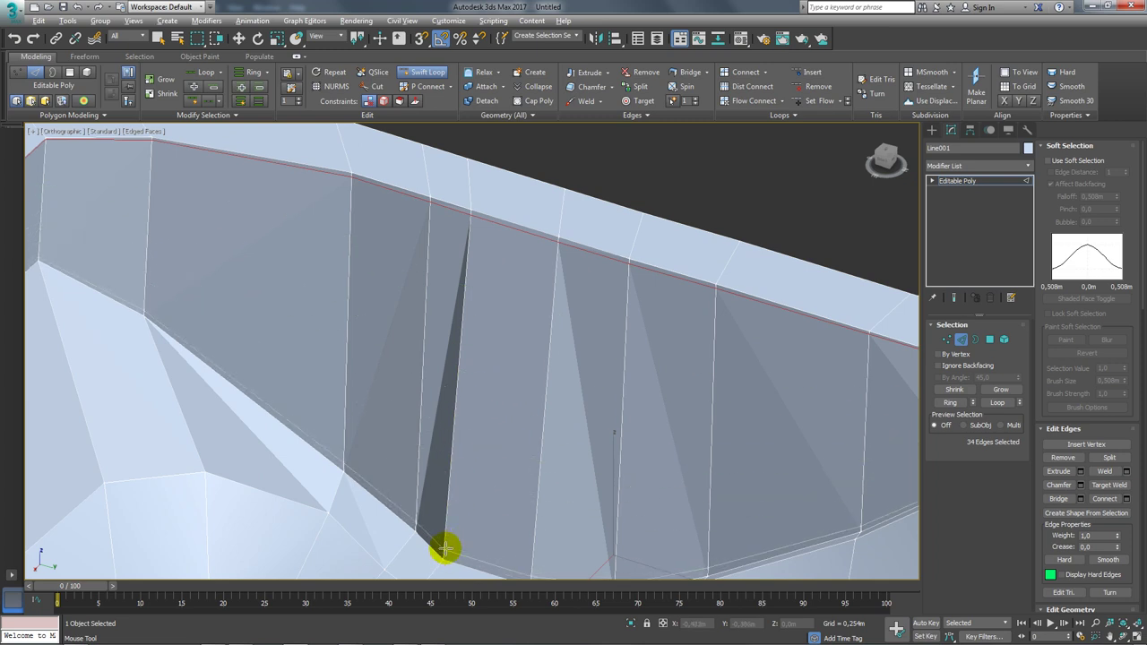
scroll(444, 546, "down", 3)
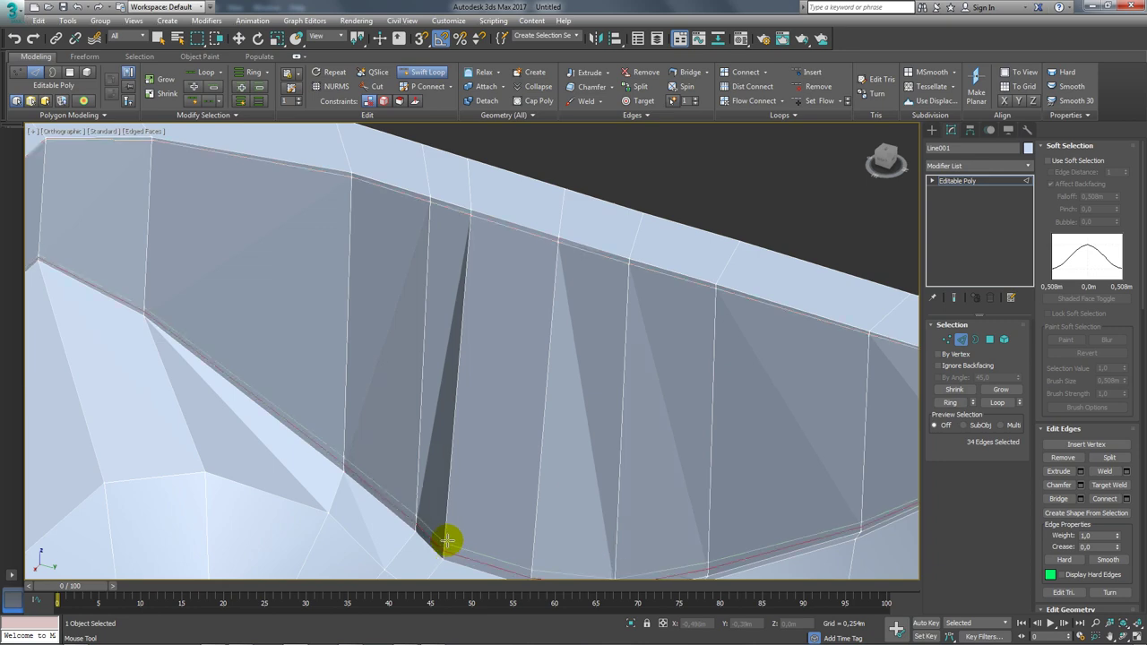
scroll(461, 493, "down", 2)
Return the tub to whole-object level, out of edge editing
key("w")
scroll(570, 439, "up", 2)
scroll(577, 394, "down", 2)
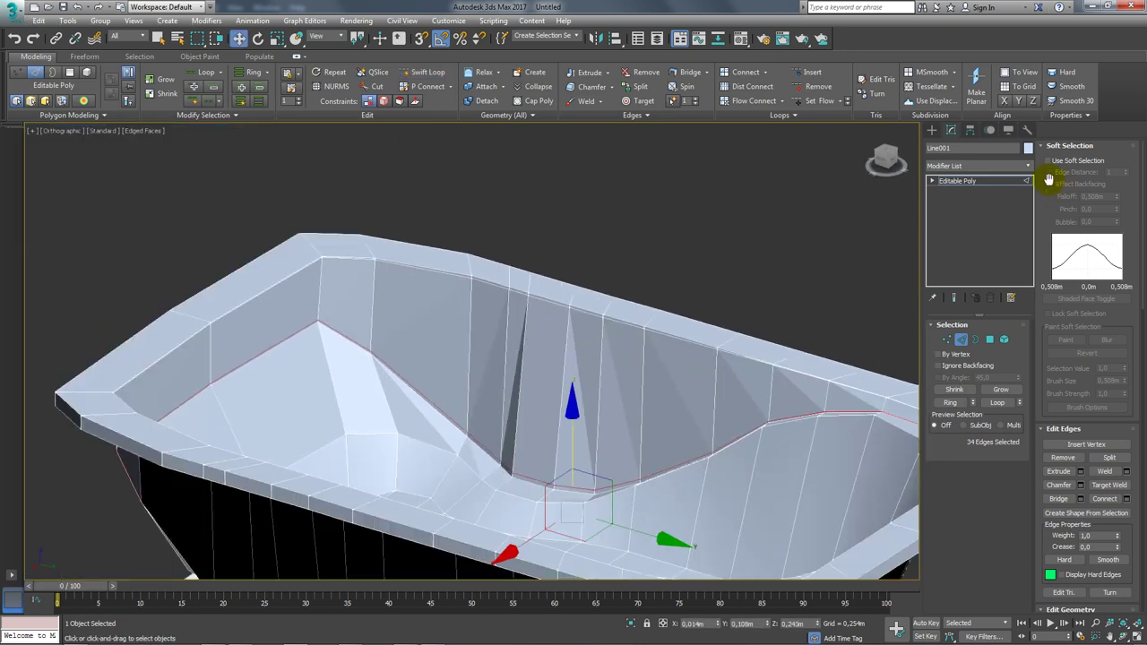
left_click(990, 180)
left_click(1027, 166)
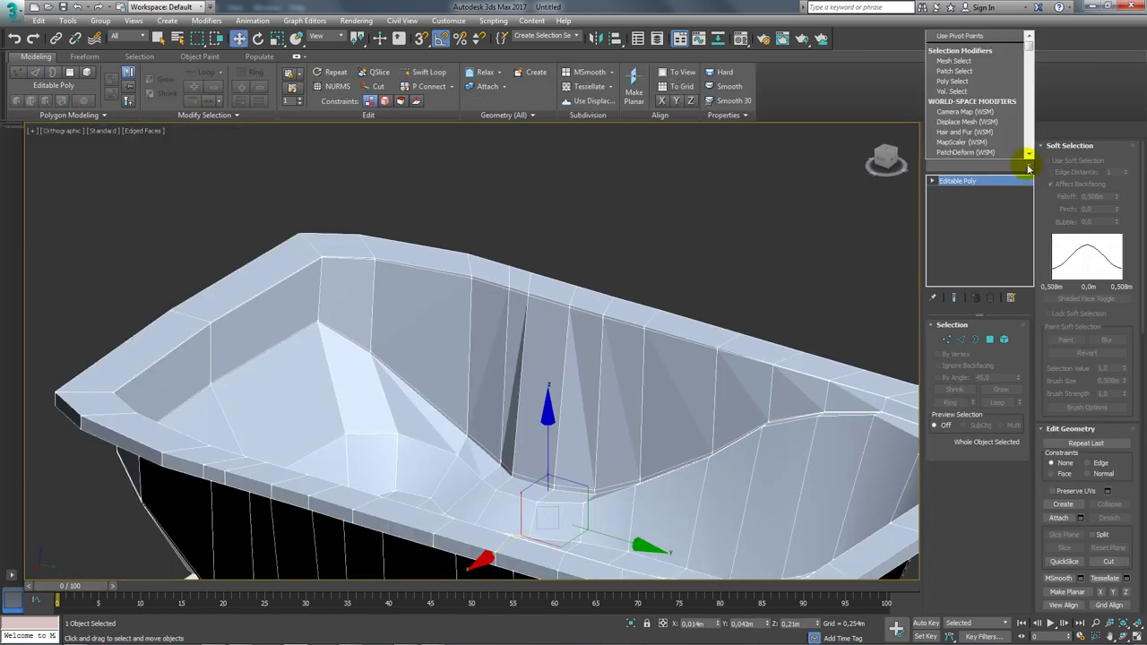
Add TurboSmooth with 2 iterations and Isoline Display, then reselect the Editable Poly base
left_click(1029, 168)
type("x")
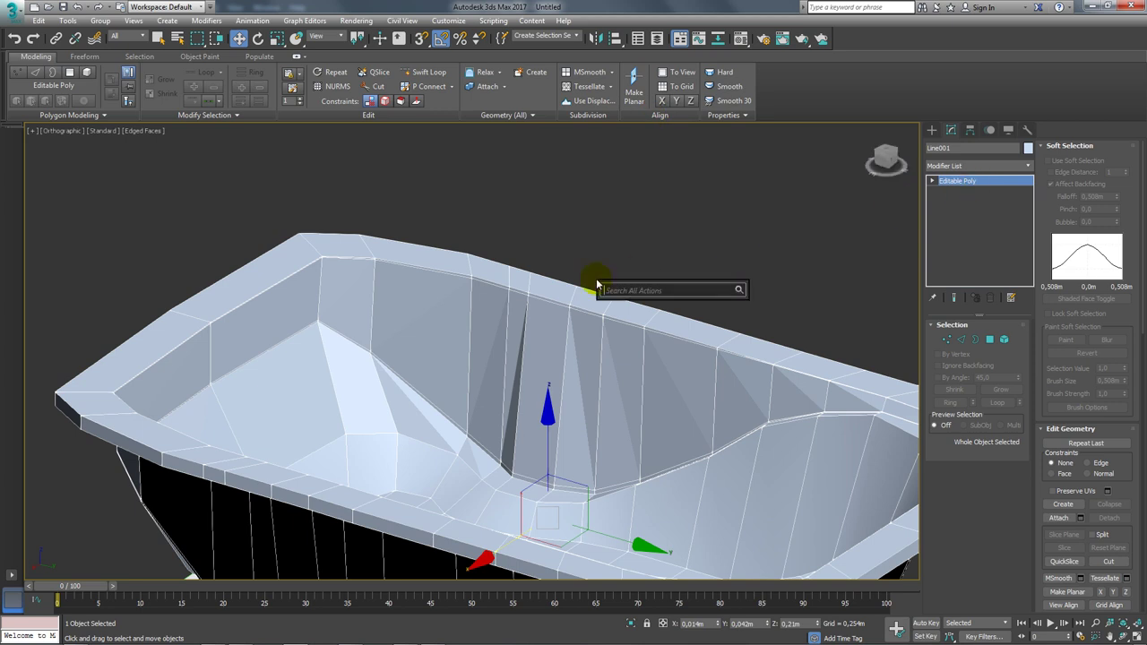
type("turbo")
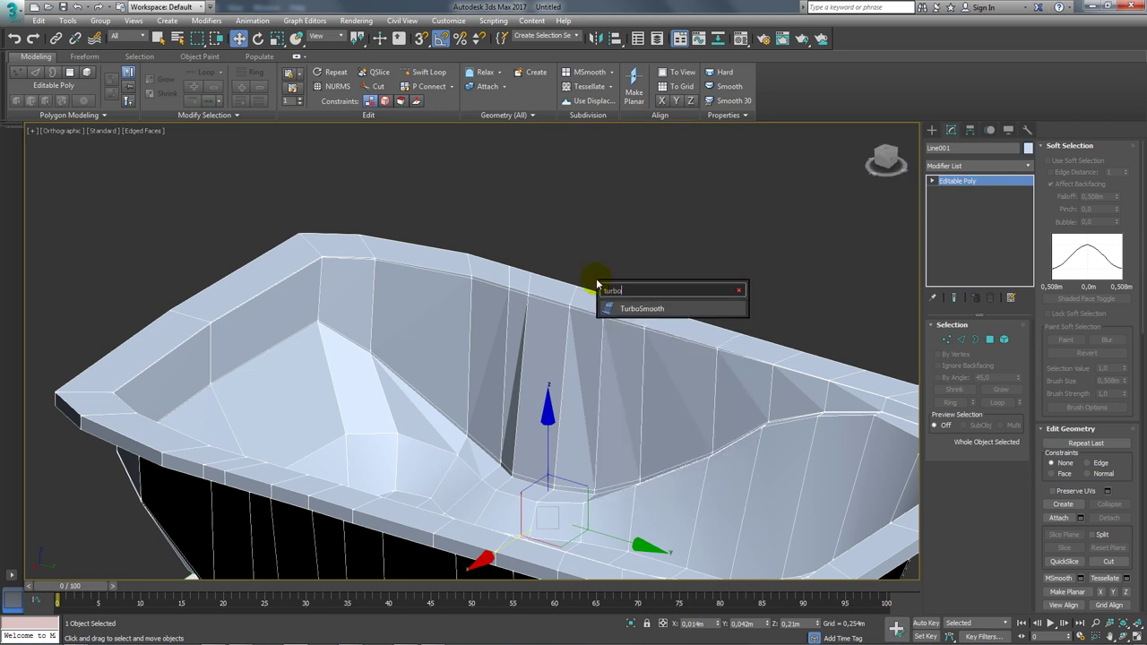
key("Return")
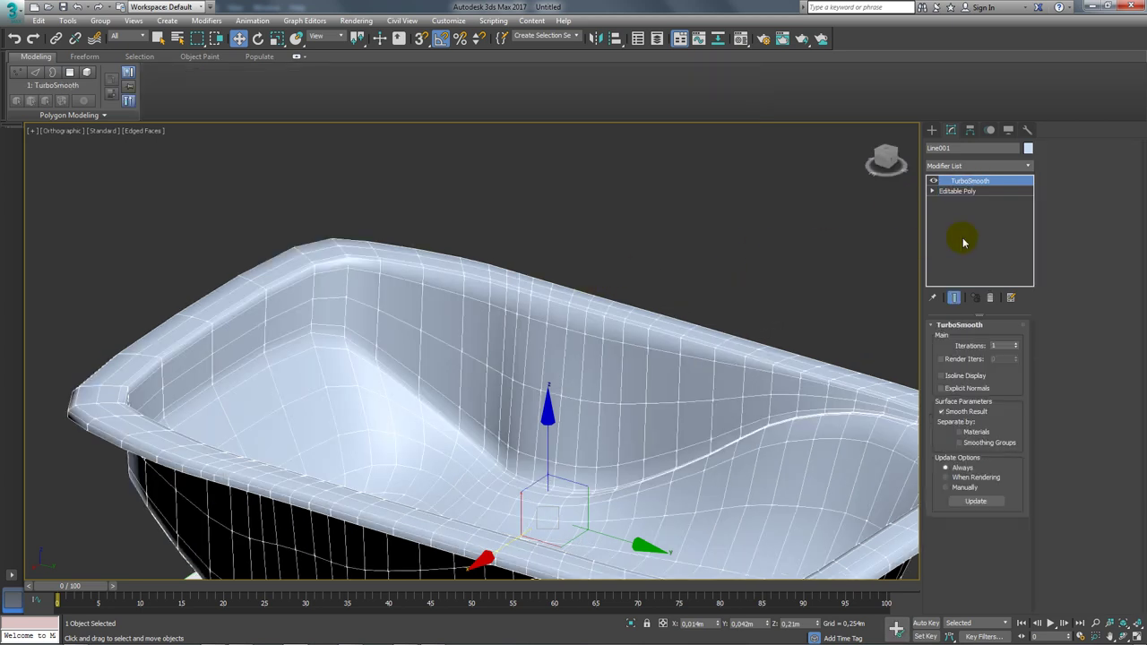
left_click(1015, 345)
left_click(941, 375)
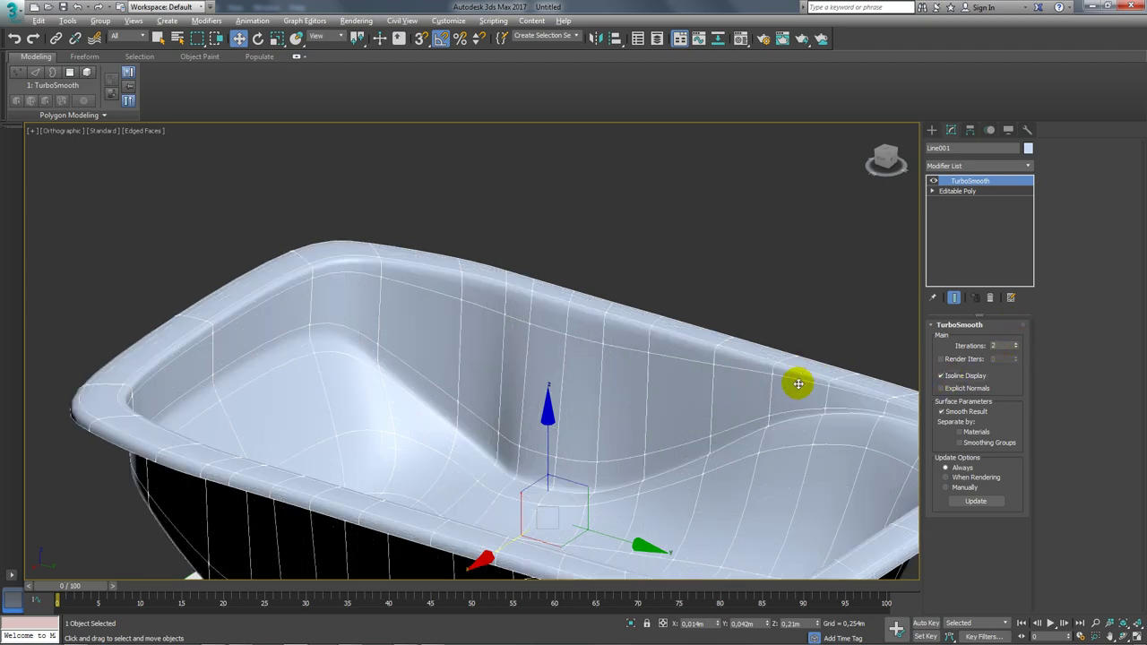
mouse_move(799, 379)
middle_mouse_down("alt")
mouse_move(734, 379)
mouse_move(700, 360)
mouse_move(775, 415)
mouse_move(855, 261)
mouse_move(760, 287)
mouse_move(747, 314)
middle_mouse_up("alt")
scroll(735, 379, "down", 3)
left_click(958, 192)
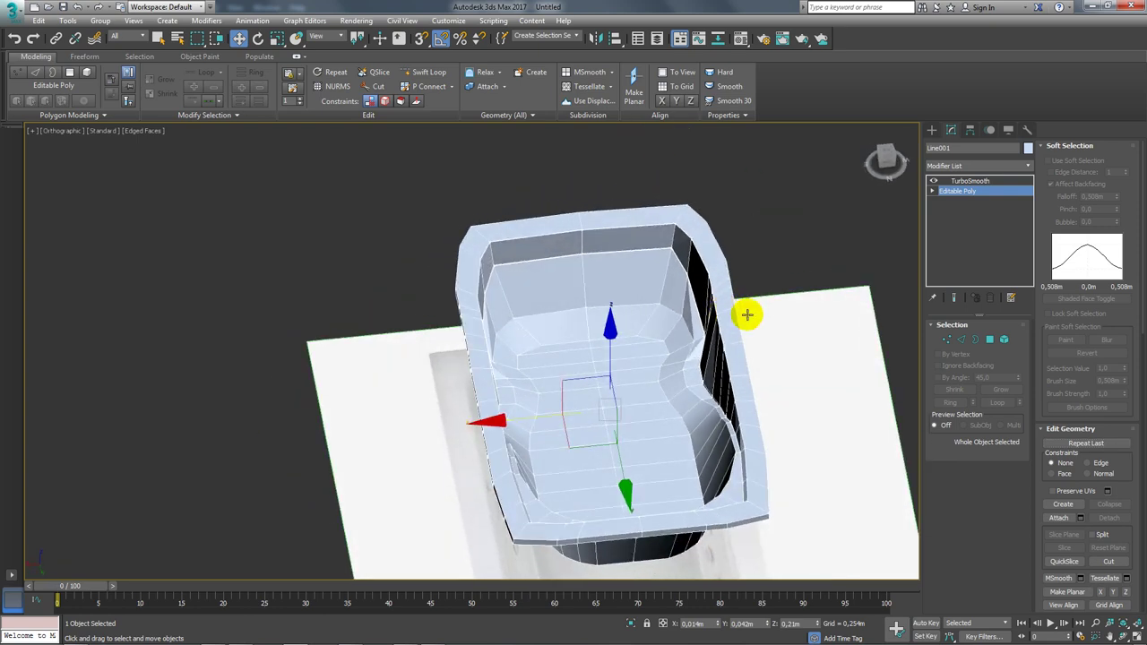
Select the end-wall rim vertices and flatten them with Make Planar Y
scroll(654, 325, "up", 4)
mouse_move(654, 325)
middle_mouse_down("alt")
mouse_move(722, 313)
mouse_move(912, 345)
middle_mouse_up("alt")
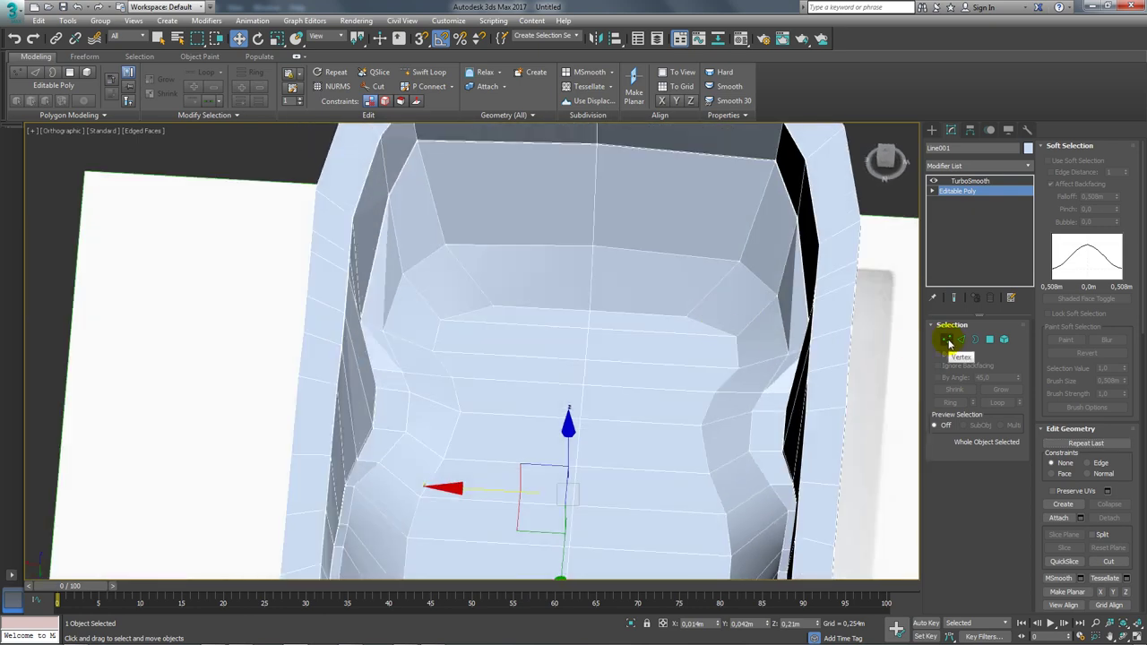
left_click(948, 343)
left_click_drag(702, 236, 604, 251)
left_click_drag(439, 253, 437, 255)
key("e")
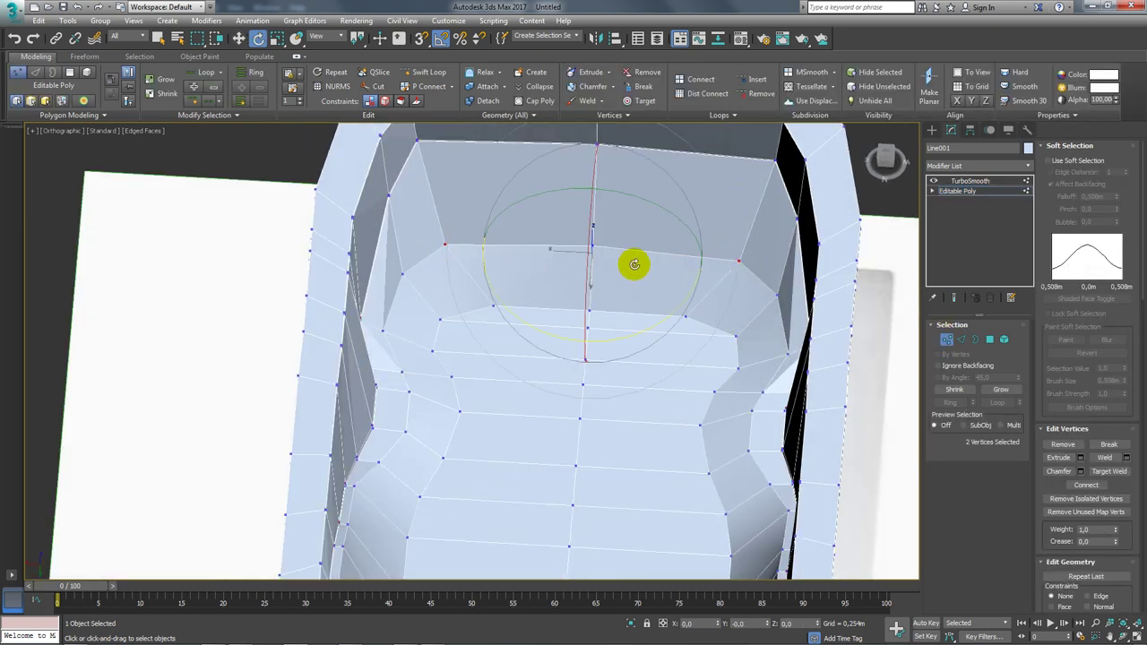
key("r")
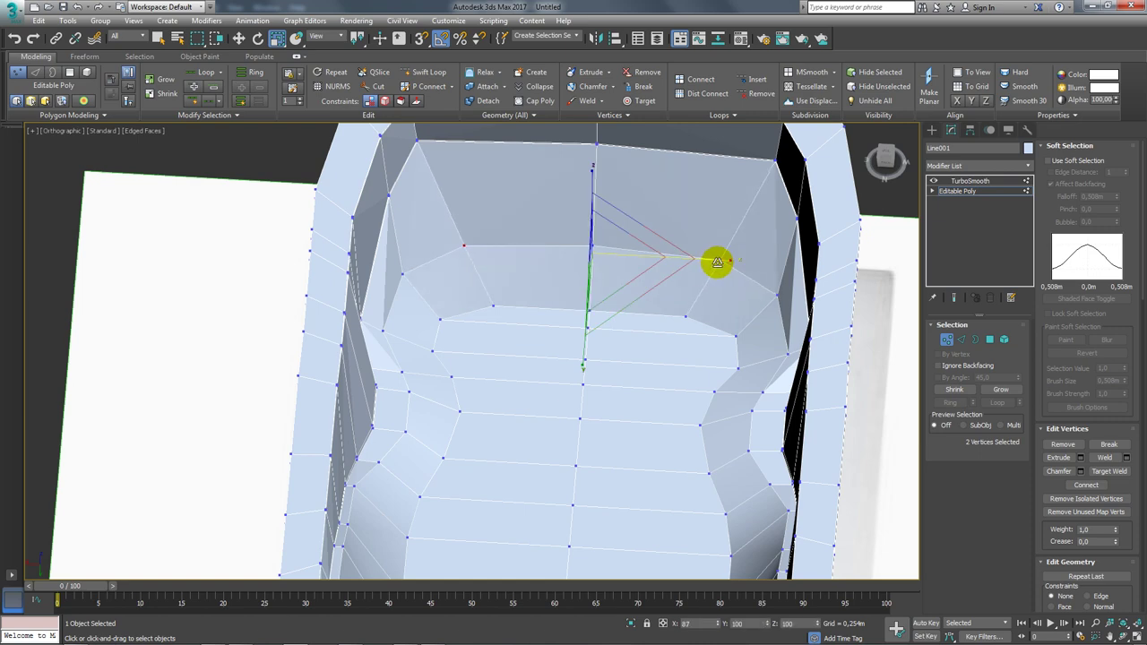
middle_click_drag(594, 295, 687, 302, "alt")
key("w")
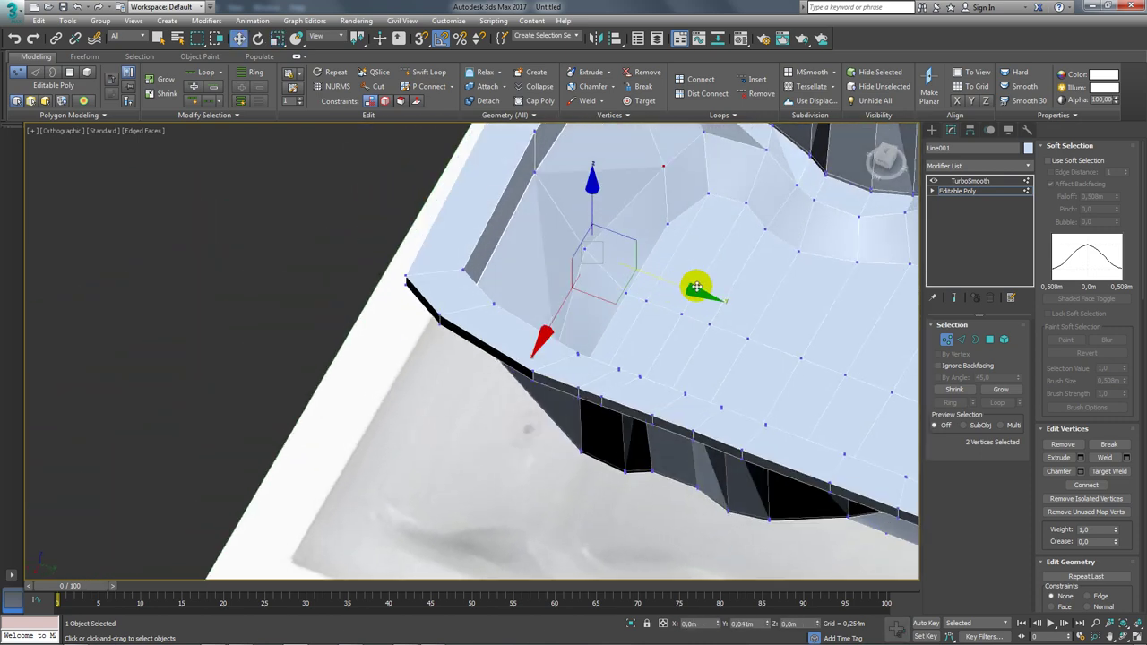
left_click_drag(696, 286, 602, 277)
left_click(621, 286, "ctrl")
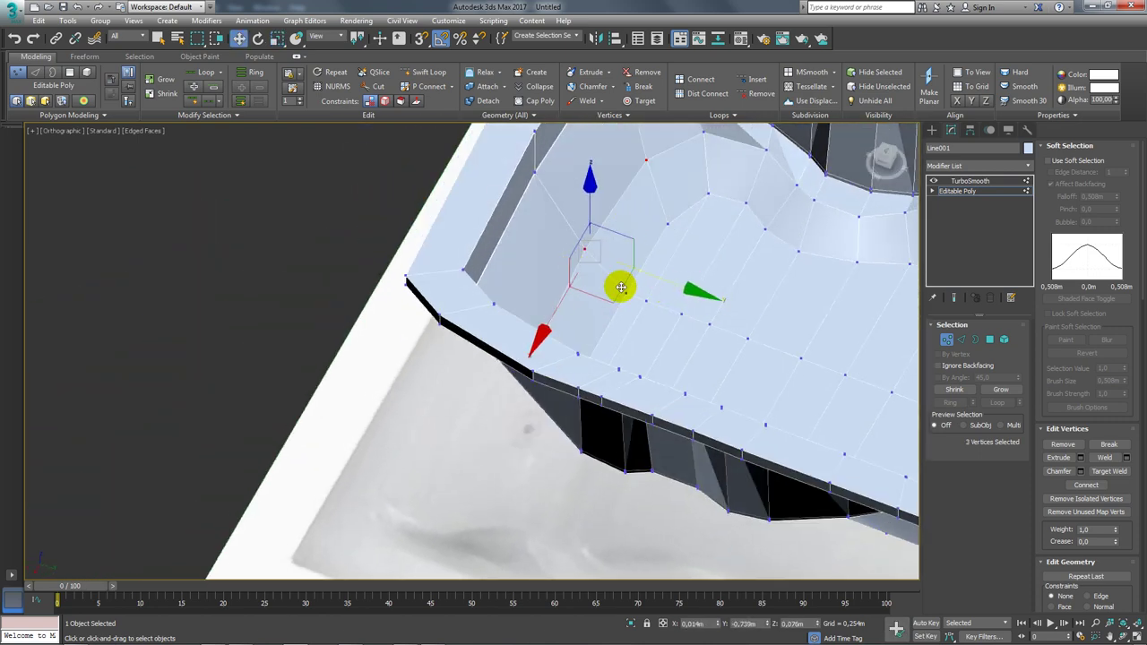
mouse_move(686, 290)
middle_mouse_down("alt")
mouse_move(655, 296)
mouse_move(656, 285)
middle_mouse_up("alt")
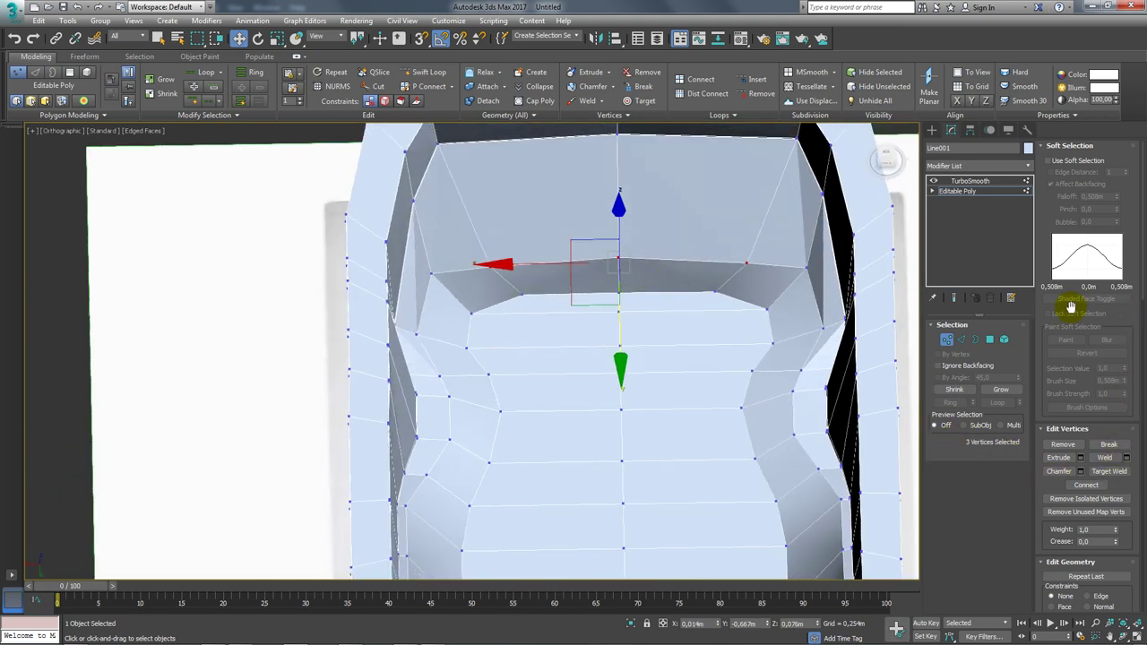
left_click_drag(1123, 287, 1139, 6)
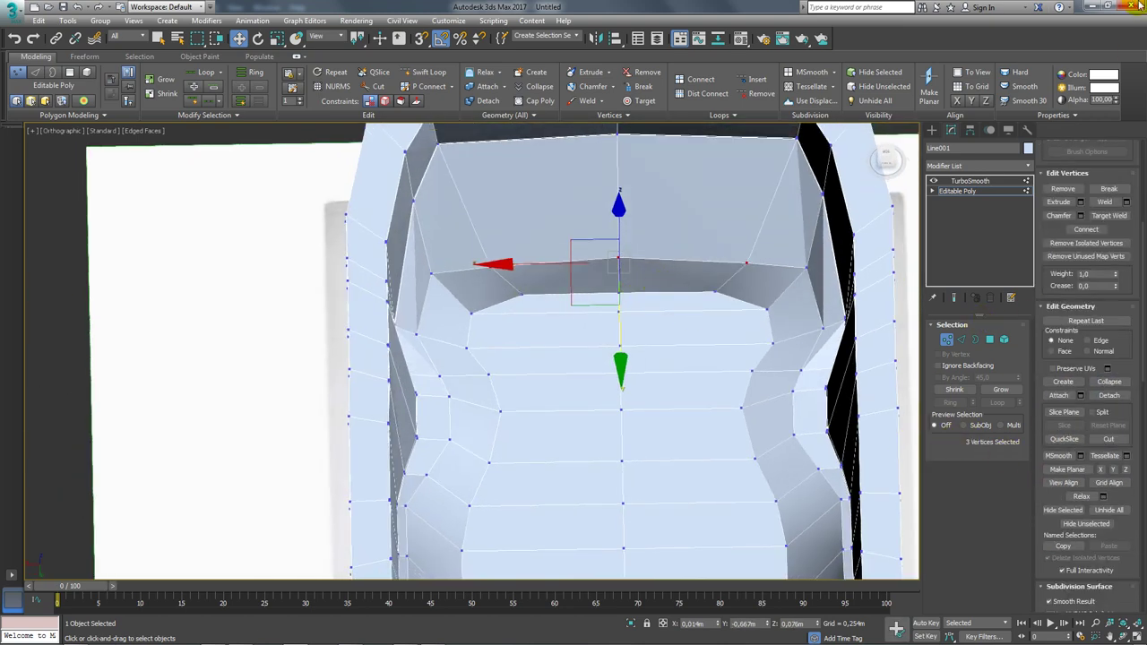
left_click(1113, 473)
Scale the selected end-wall vertices to 90% along X
mouse_move(953, 422)
middle_mouse_down("alt")
mouse_move(678, 366)
mouse_move(705, 318)
middle_mouse_up("alt")
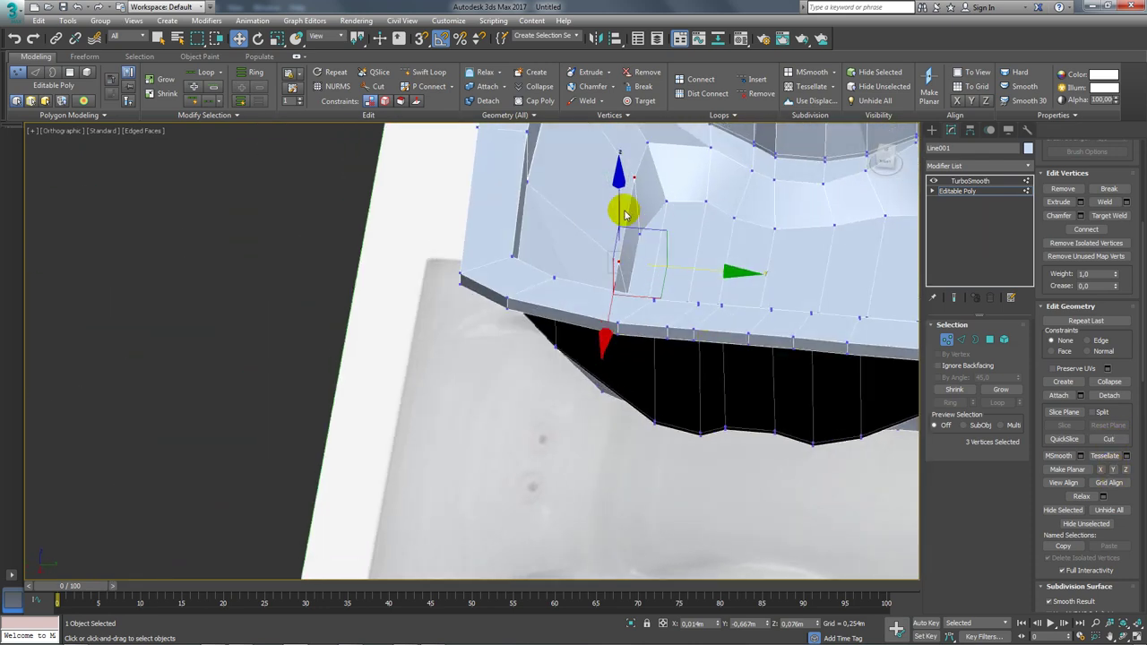
mouse_move(648, 146)
middle_mouse_down("alt")
mouse_move(673, 205)
mouse_move(499, 269)
mouse_move(490, 249)
middle_mouse_up("alt")
key("e")
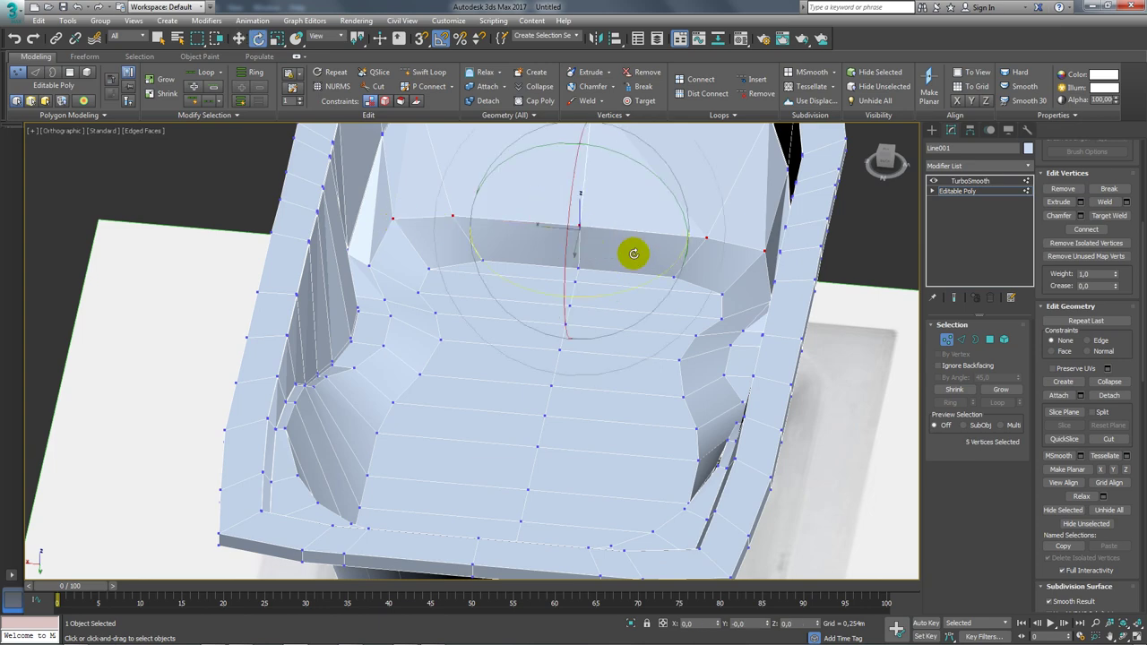
key("r")
left_click_drag(707, 239, 706, 240)
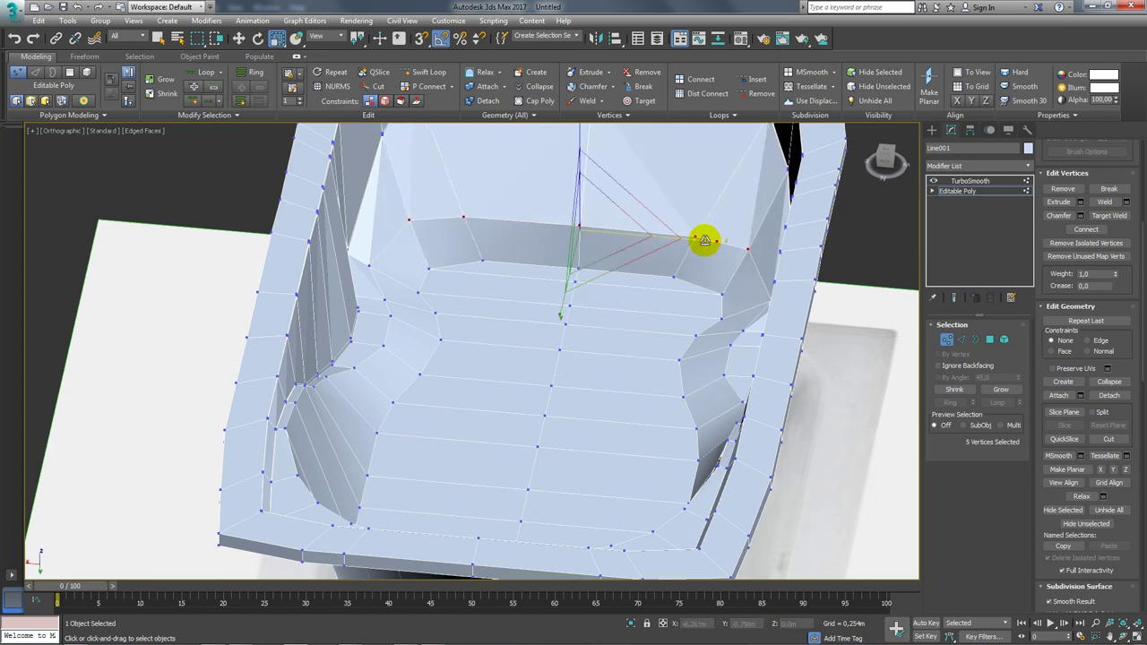
middle_click_drag(705, 240, 661, 251, "alt")
key("w")
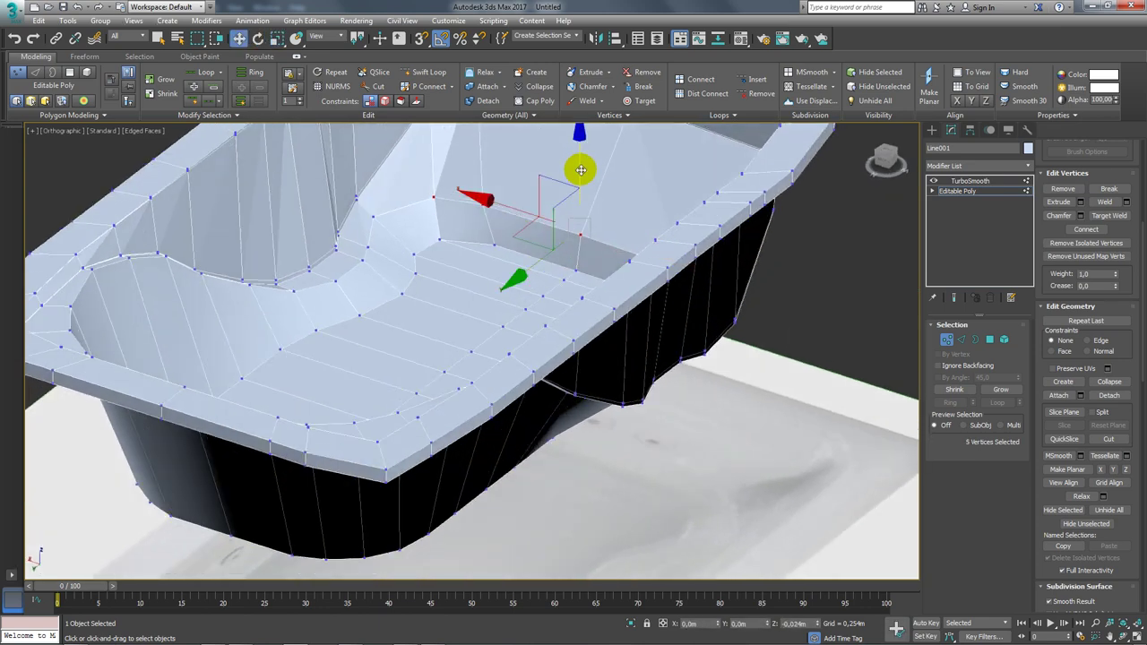
Scale the two side vertices of the end wall inward
mouse_move(583, 168)
middle_mouse_down("alt")
mouse_move(583, 246)
mouse_move(606, 274)
mouse_move(597, 325)
mouse_move(613, 352)
mouse_move(622, 287)
mouse_move(640, 274)
mouse_move(237, 254)
middle_mouse_up("alt")
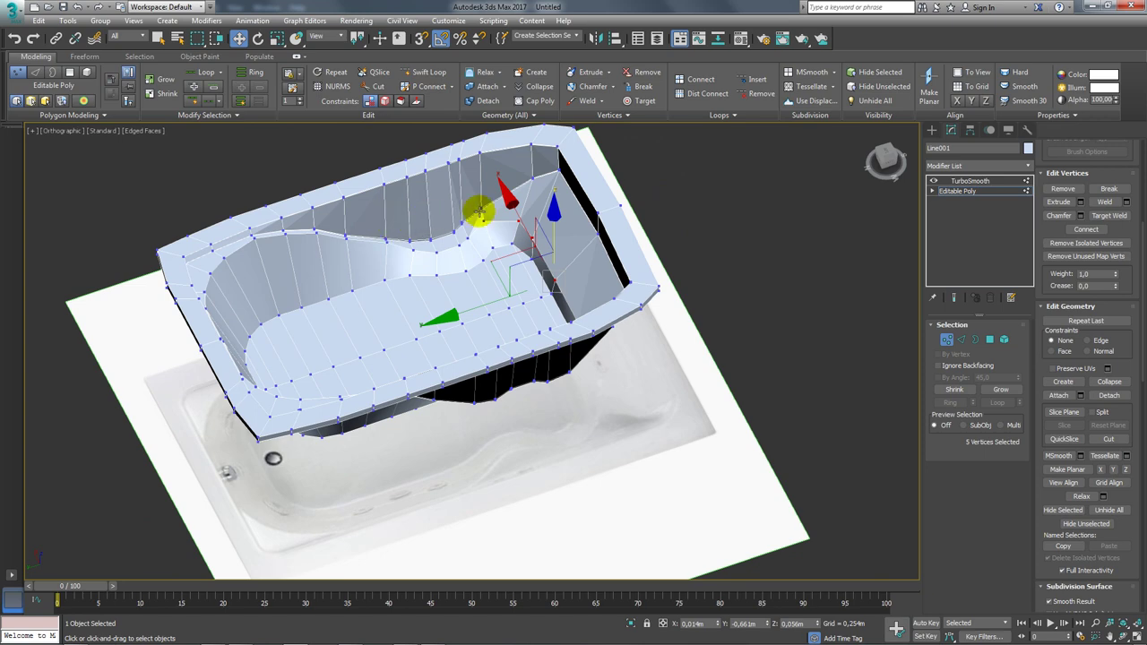
scroll(479, 212, "up", 5)
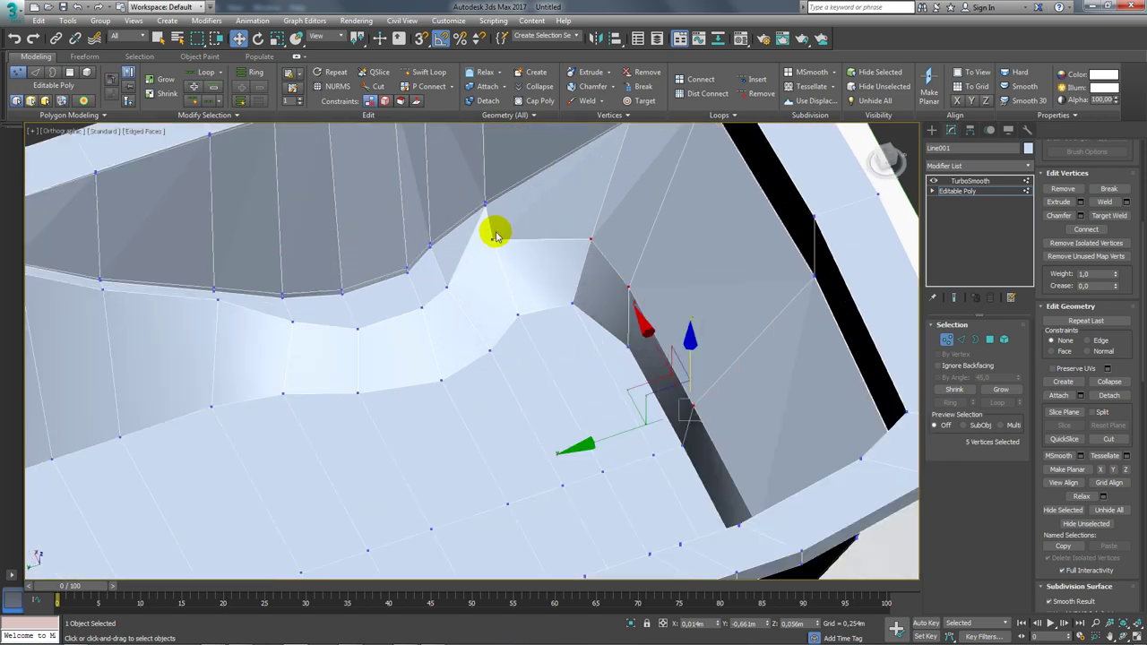
left_click_drag(481, 232, 511, 254)
mouse_move(511, 253)
middle_mouse_down("alt")
mouse_move(588, 332)
mouse_move(507, 409)
mouse_move(789, 352)
middle_mouse_up("alt")
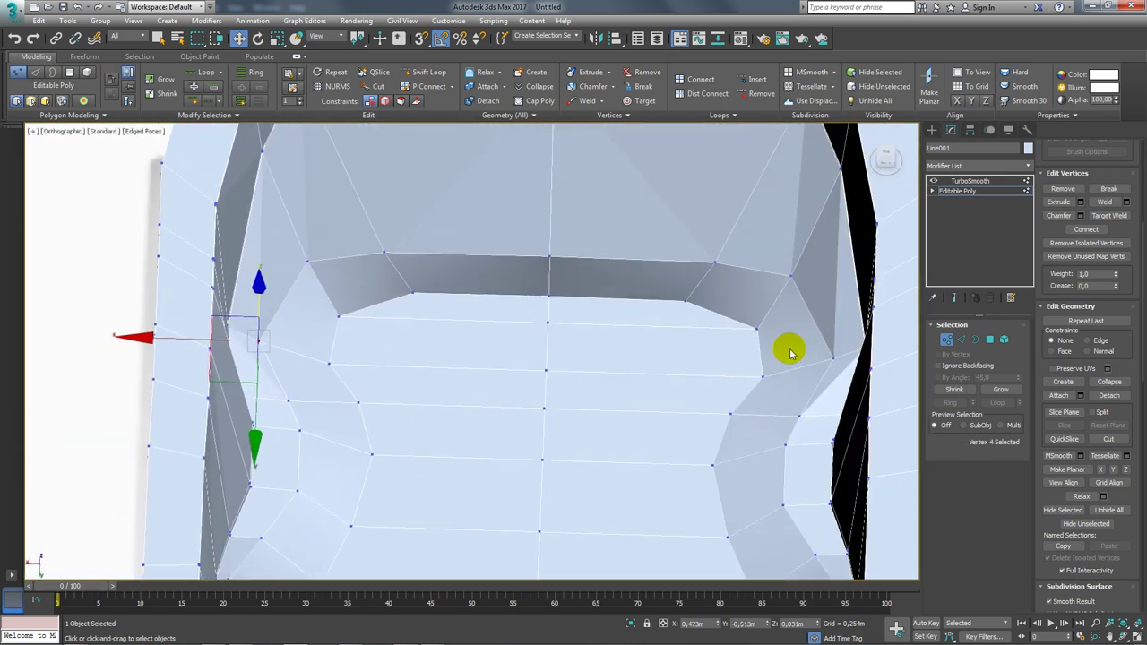
left_click(844, 367, "ctrl")
key("e")
key("r")
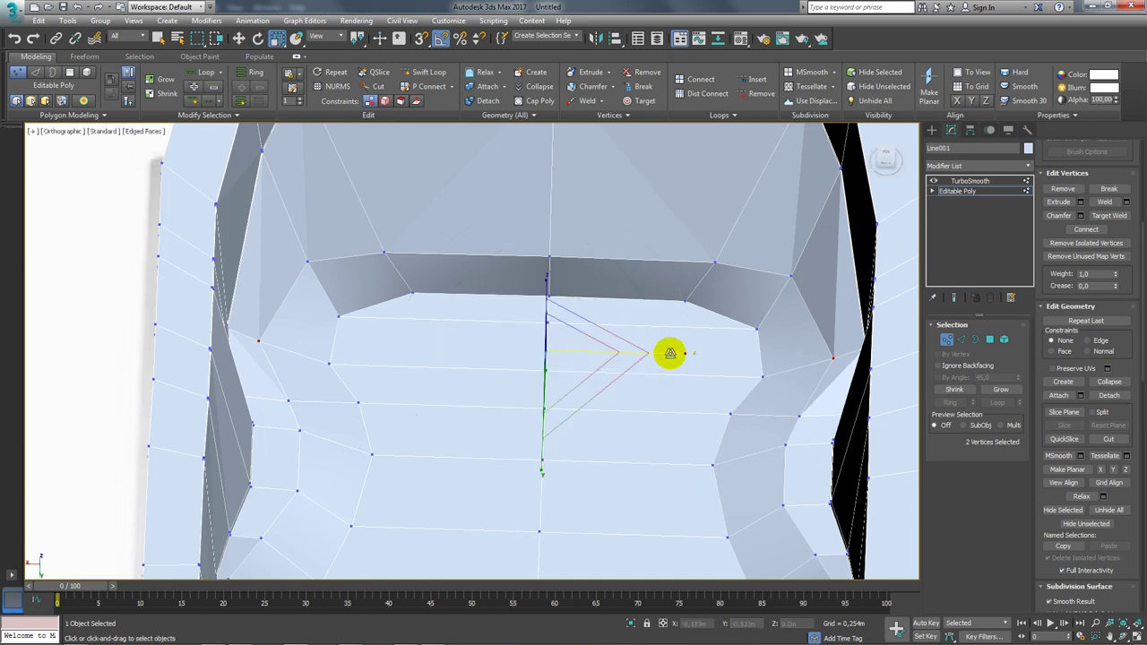
left_click_drag(668, 350, 666, 354)
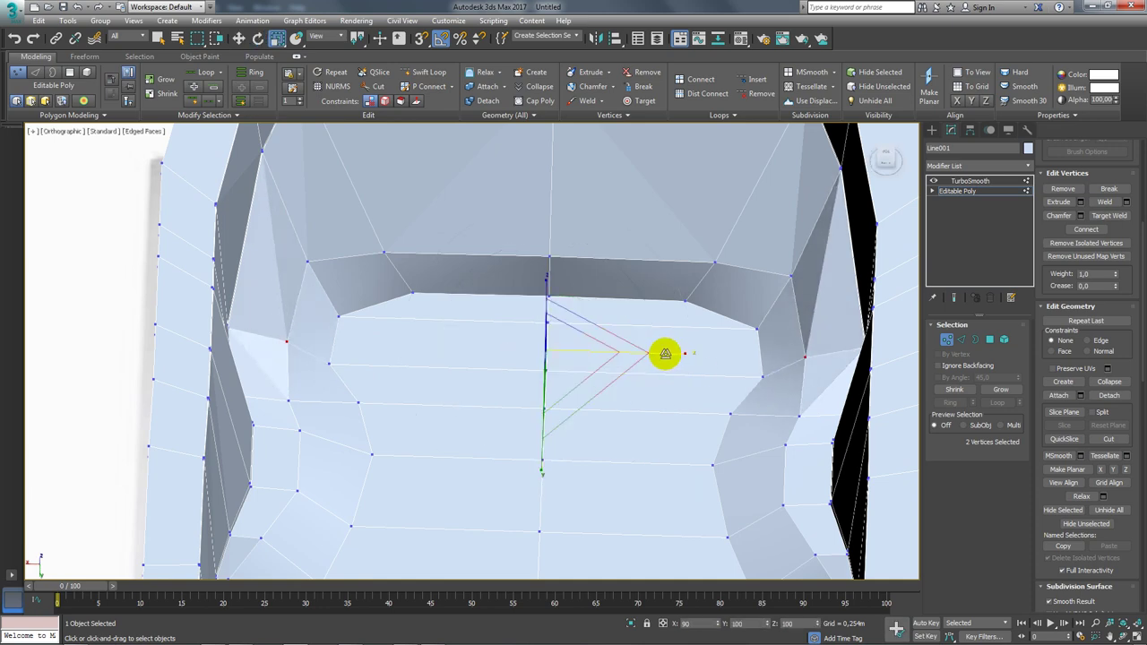
Preview the result with TurboSmooth, then return to the Editable Poly base
left_click(967, 181)
scroll(680, 310, "down", 3)
mouse_move(642, 324)
middle_mouse_down("alt")
mouse_move(510, 269)
mouse_move(466, 302)
middle_mouse_up("alt")
left_click(968, 214)
Select two inner-wall polygons in Polygon mode, then move to Vertex mode
left_click(957, 191)
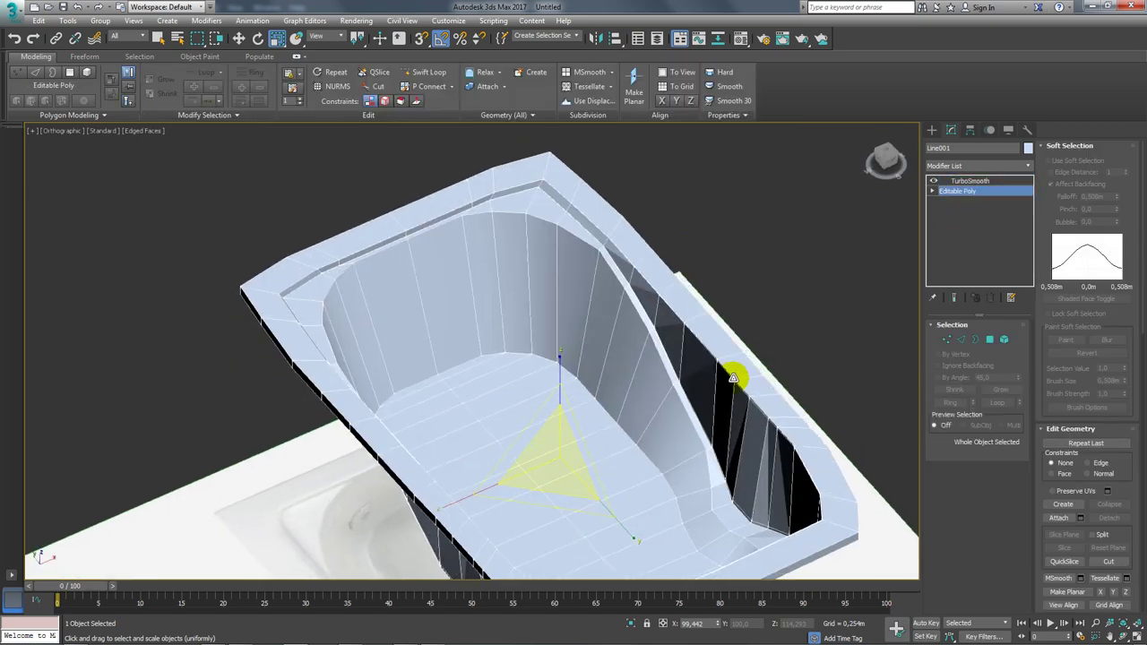
mouse_move(735, 376)
middle_mouse_down("alt")
mouse_move(722, 469)
mouse_move(721, 369)
mouse_move(743, 361)
mouse_move(657, 376)
mouse_move(653, 391)
middle_mouse_up("alt")
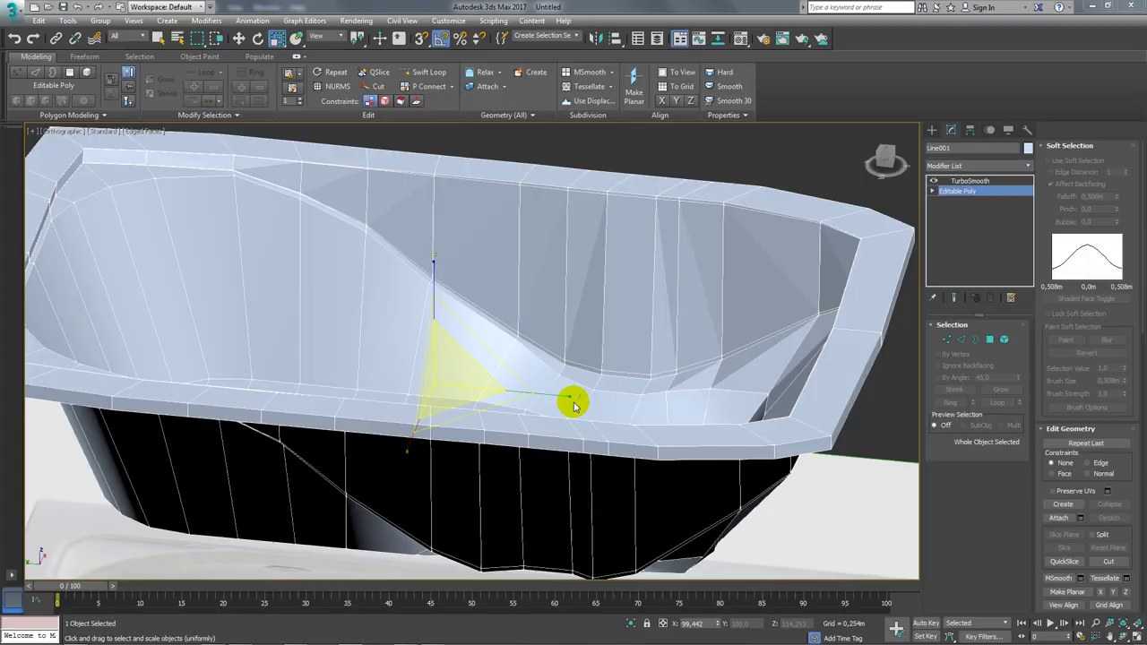
mouse_move(573, 400)
middle_mouse_down("alt")
mouse_move(614, 407)
mouse_move(583, 430)
mouse_move(628, 403)
middle_mouse_up("alt")
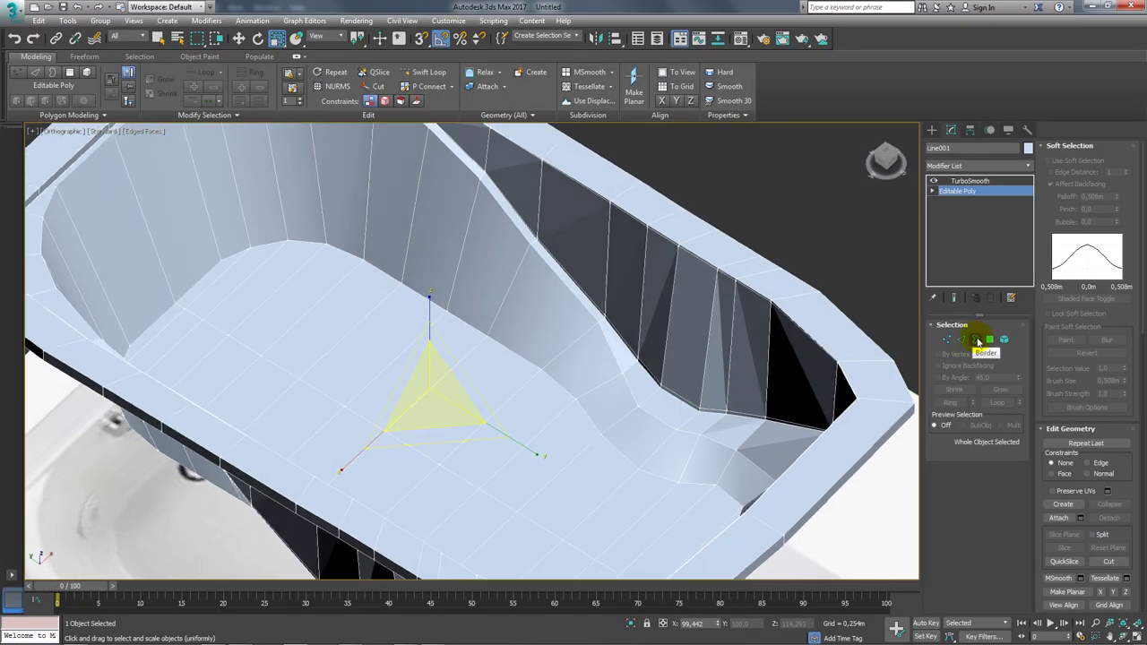
left_click(978, 341)
left_click(989, 339)
left_click(670, 402)
left_click(638, 377, "ctrl")
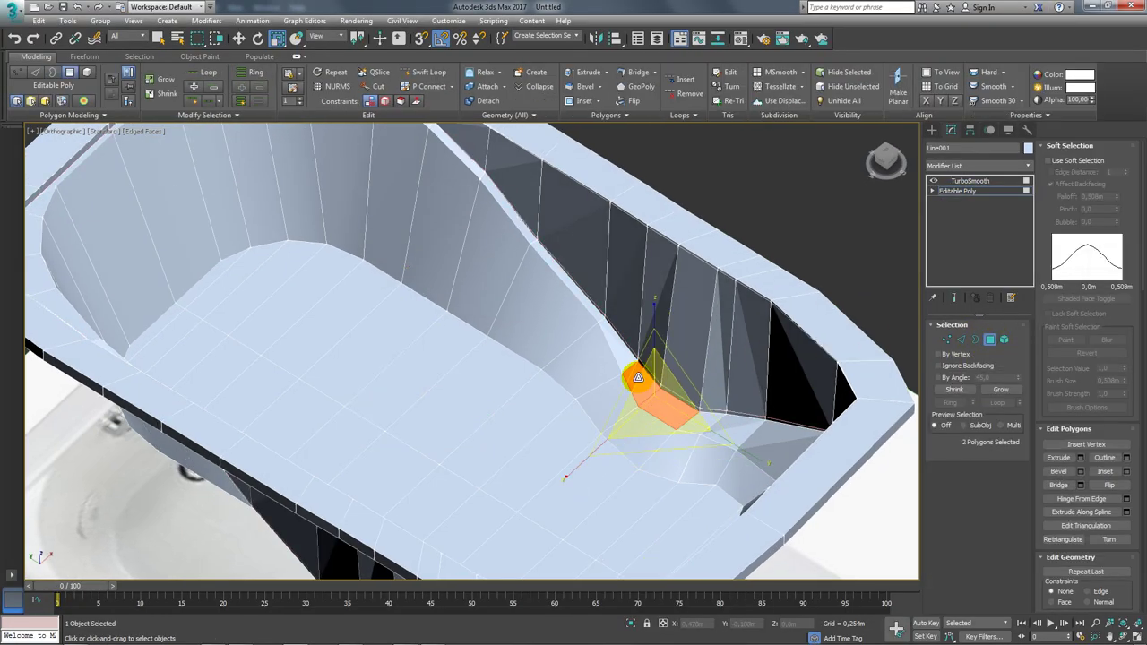
mouse_move(638, 377)
middle_mouse_down("alt")
mouse_move(768, 415)
mouse_move(704, 399)
mouse_move(730, 388)
mouse_move(712, 399)
middle_mouse_up("alt")
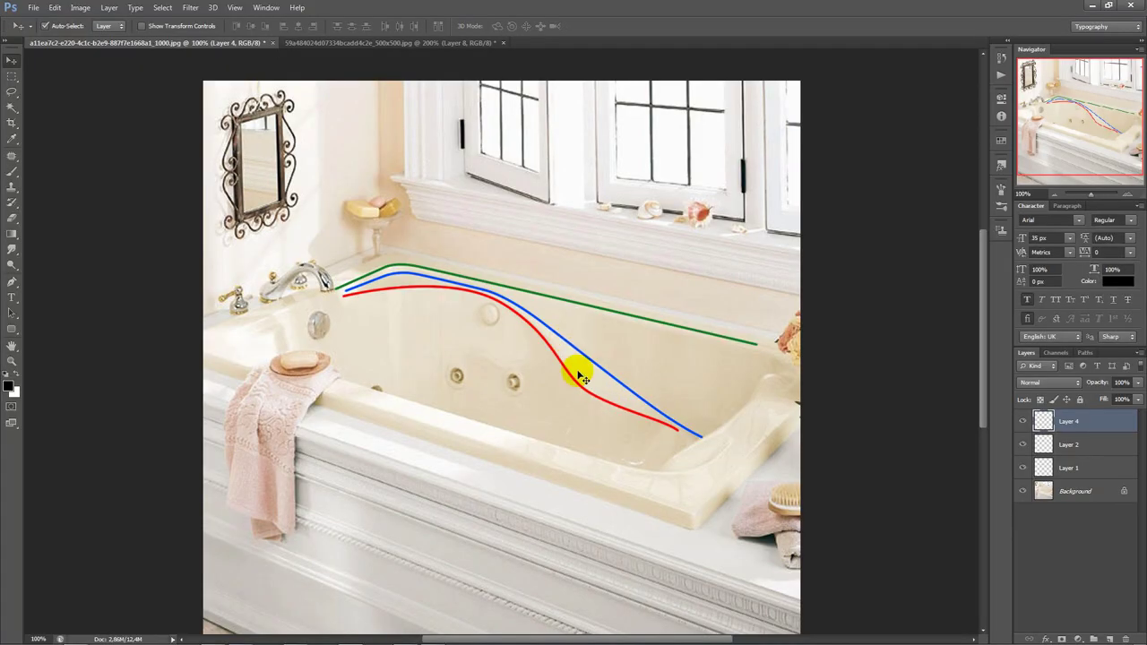
key("alt+Tab")
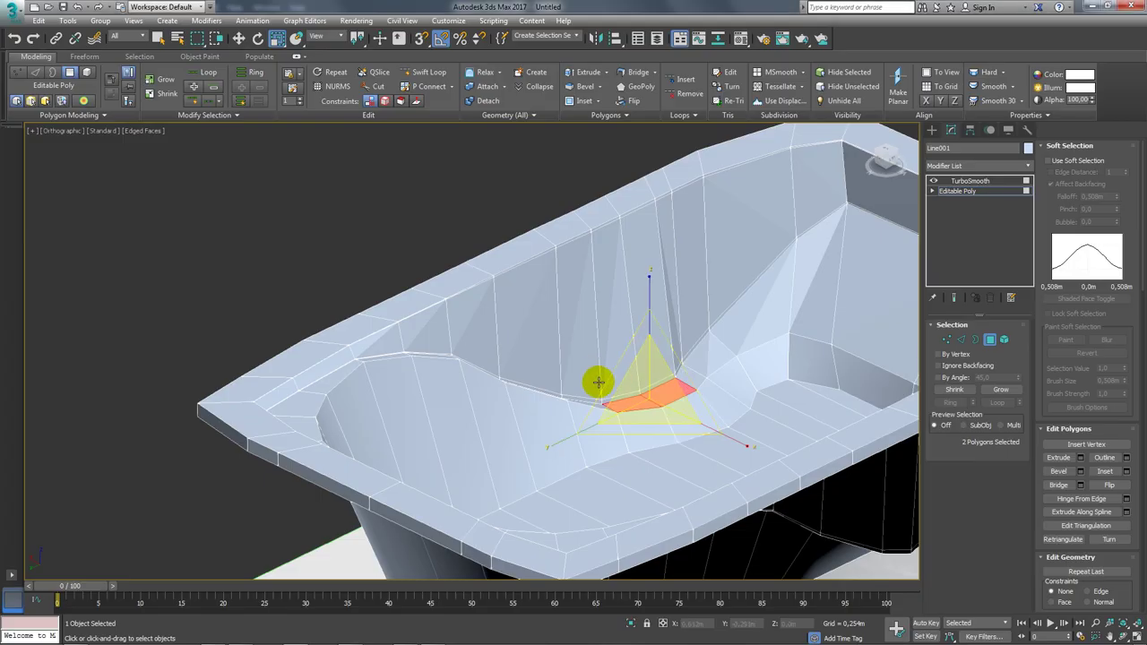
middle_click_drag(594, 379, 552, 440, "alt")
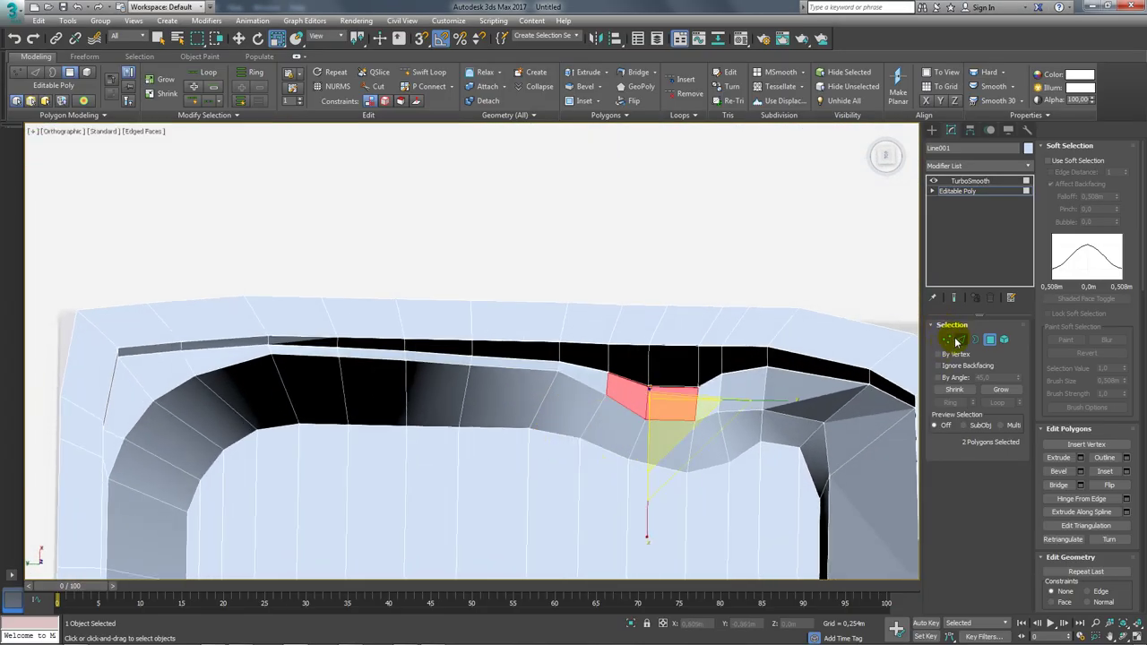
left_click(955, 342)
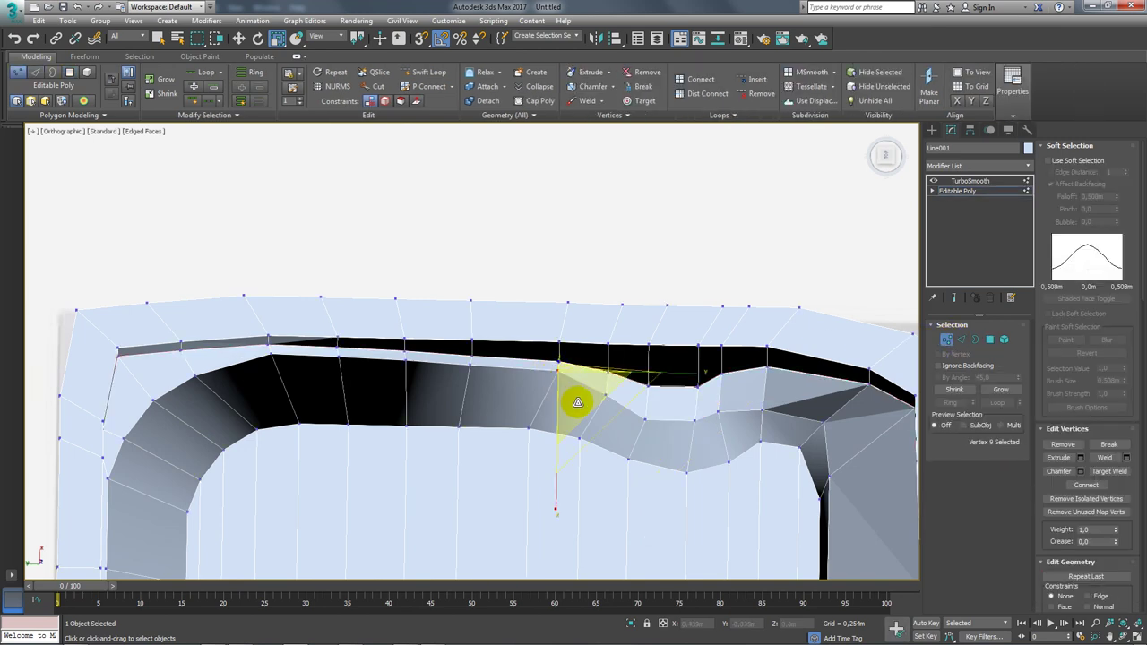
Move one inner-wall vertex left along X and compare with the reference photo
mouse_move(577, 402)
middle_mouse_down("alt")
mouse_move(529, 410)
mouse_move(563, 391)
middle_mouse_up("alt")
key("w")
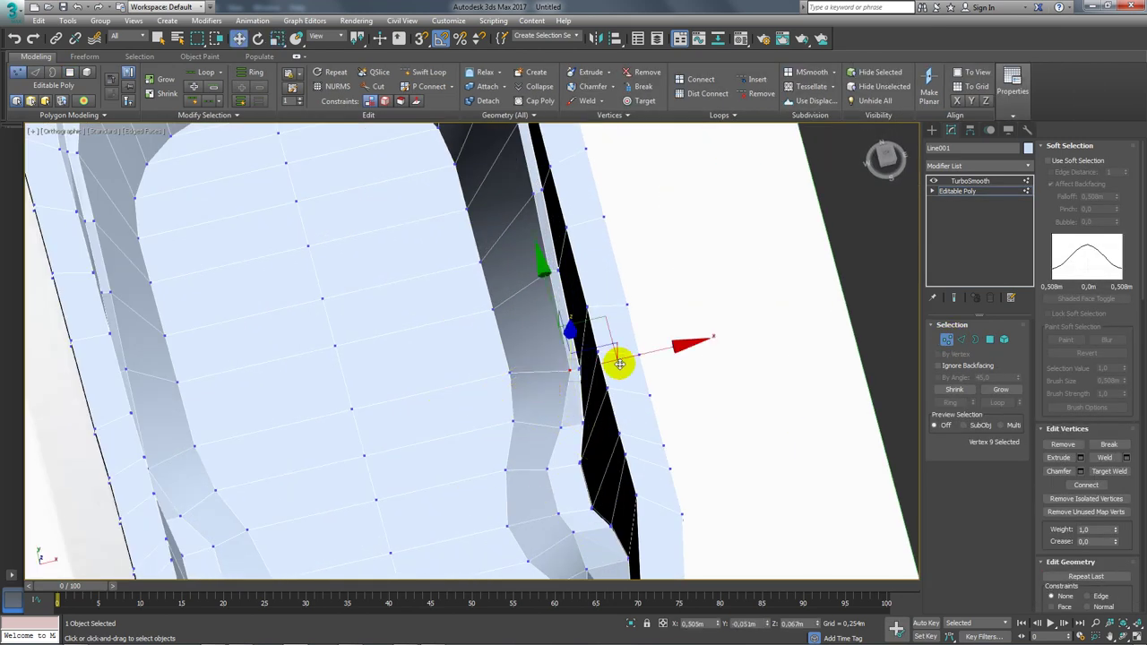
mouse_move(619, 364)
left_mouse_down()
mouse_move(571, 417)
mouse_move(633, 412)
left_mouse_up()
mouse_move(616, 416)
middle_mouse_down("alt")
mouse_move(641, 173)
mouse_move(671, 350)
mouse_move(639, 301)
mouse_move(673, 351)
mouse_move(583, 424)
mouse_move(583, 356)
middle_mouse_up("alt")
key("alt+Tab")
key("alt+Tab")
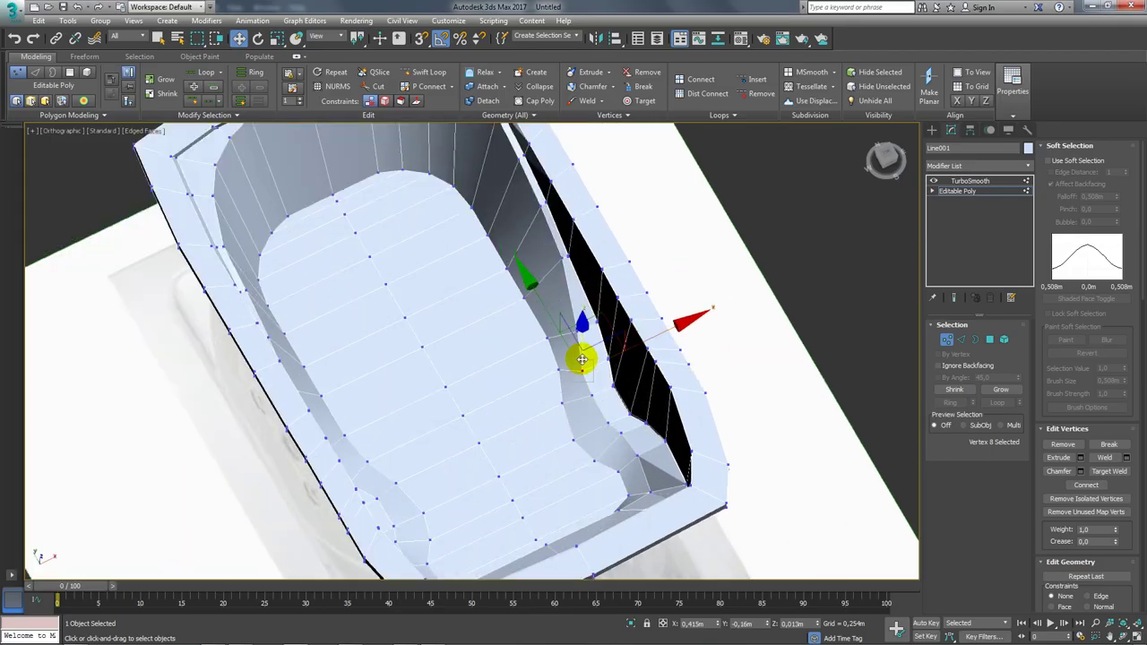
scroll(583, 355, "up", 2)
Select nine vertices along the inner-wall dip and raise them along Z
left_click_drag(564, 250, 602, 262)
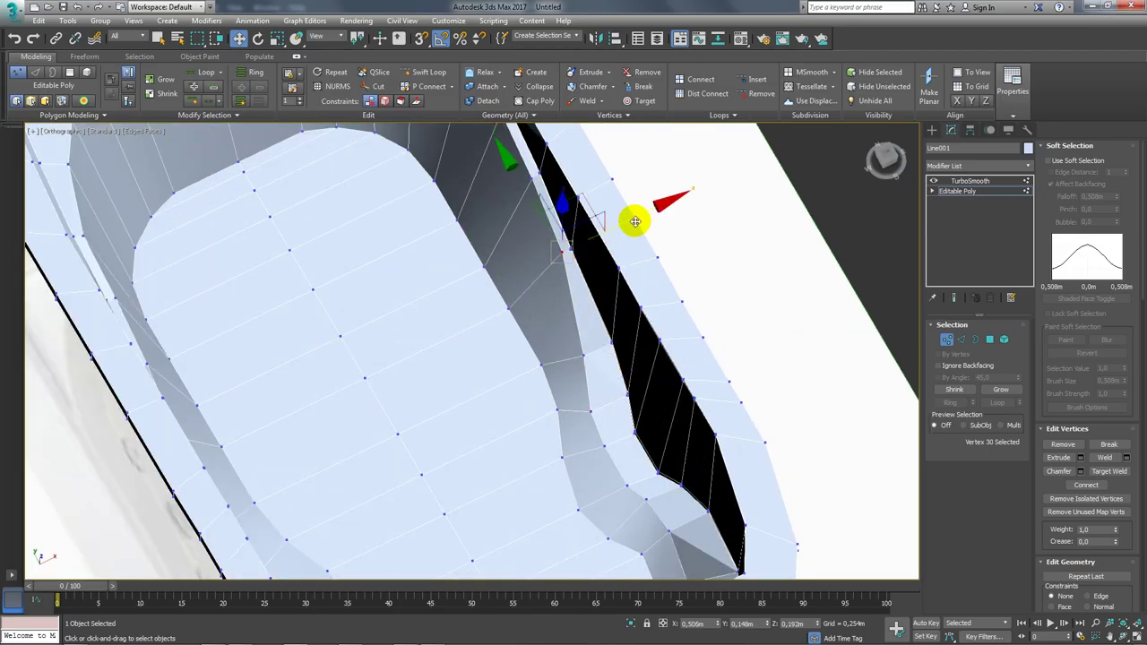
middle_click_drag(619, 225, 604, 369, "alt")
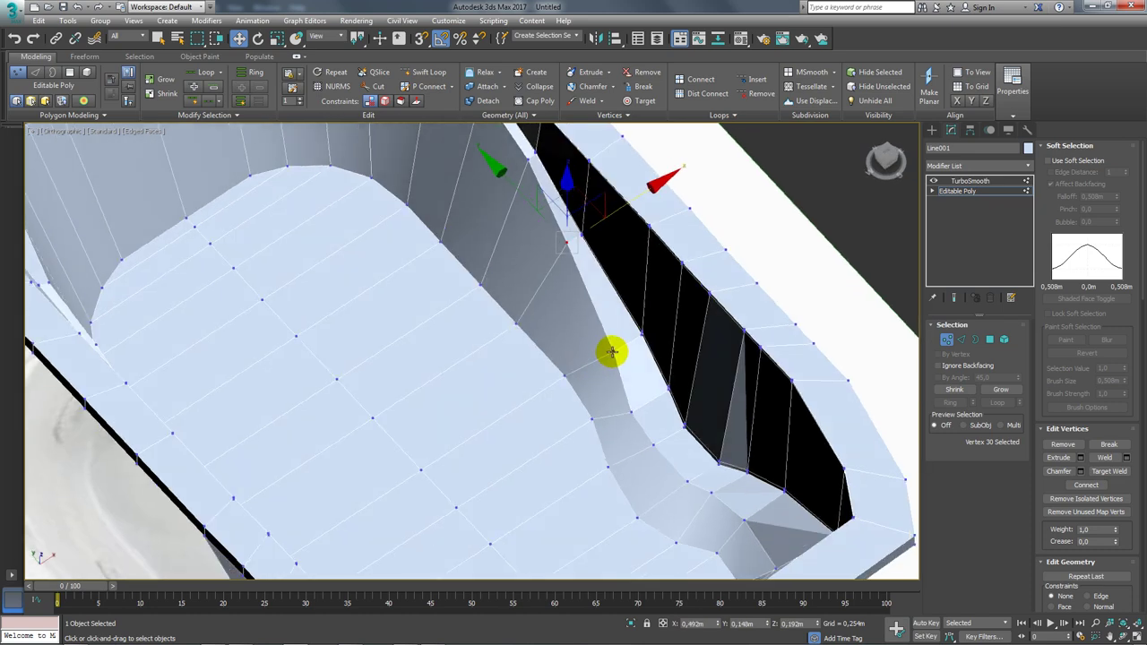
left_click_drag(611, 352, 676, 309)
middle_click_drag(670, 311, 679, 399, "alt")
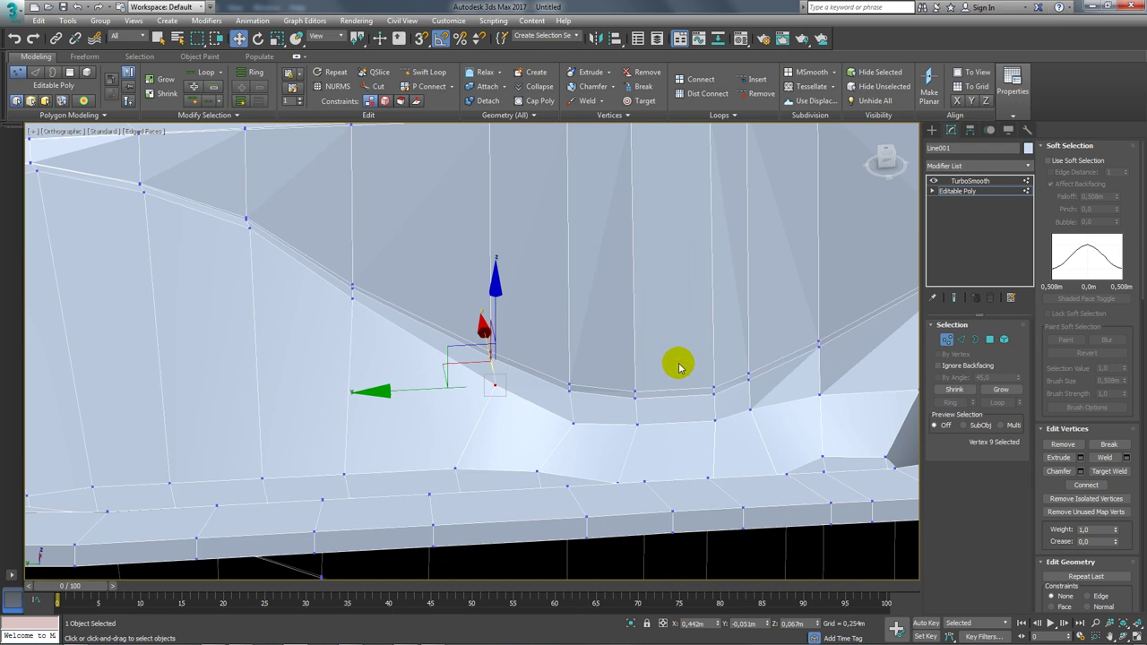
left_click_drag(566, 432, 488, 432)
left_click_drag(495, 351, 496, 358, "ctrl")
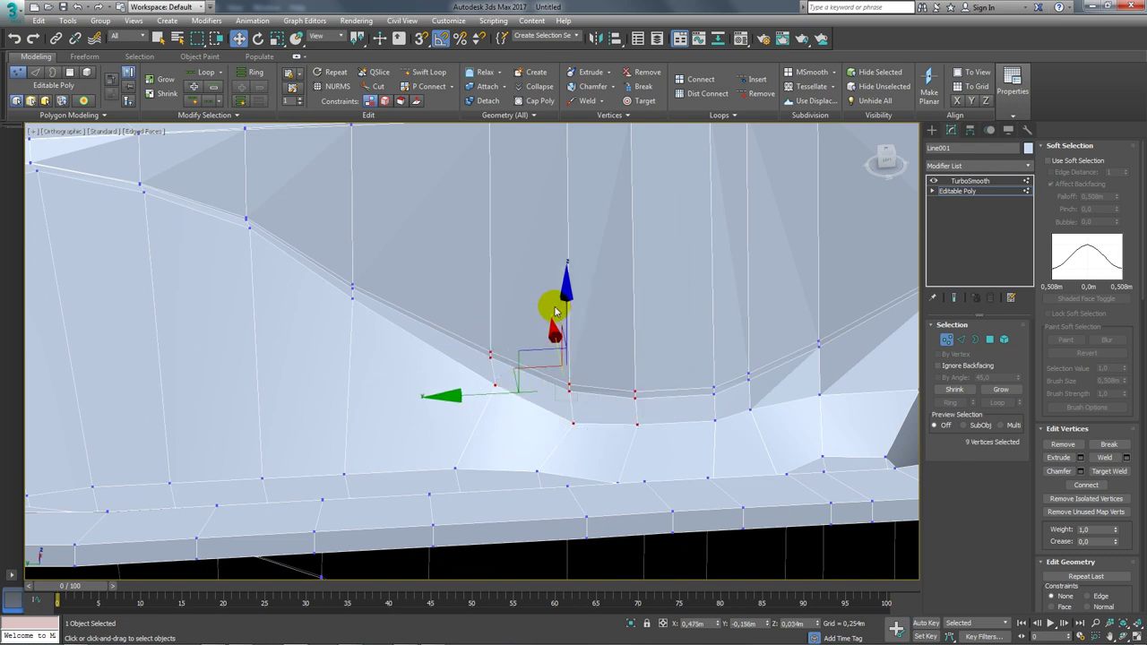
left_click_drag(568, 301, 568, 269)
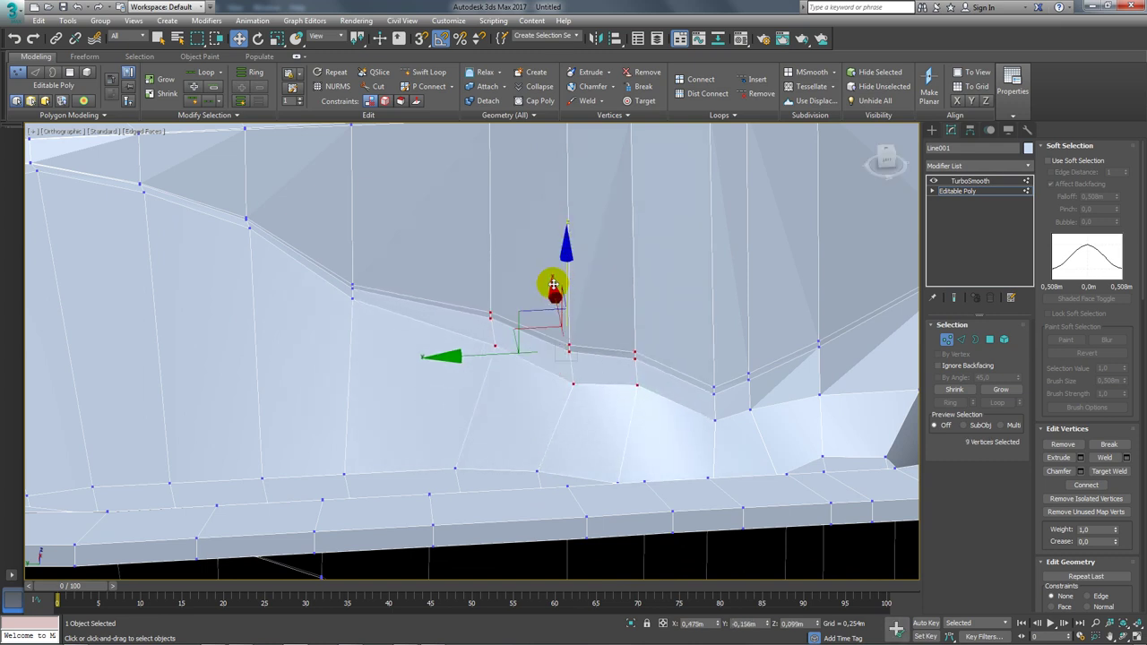
Raise three more dip vertices and the next ones slightly to smooth the curve
left_click_drag(604, 411, 603, 408)
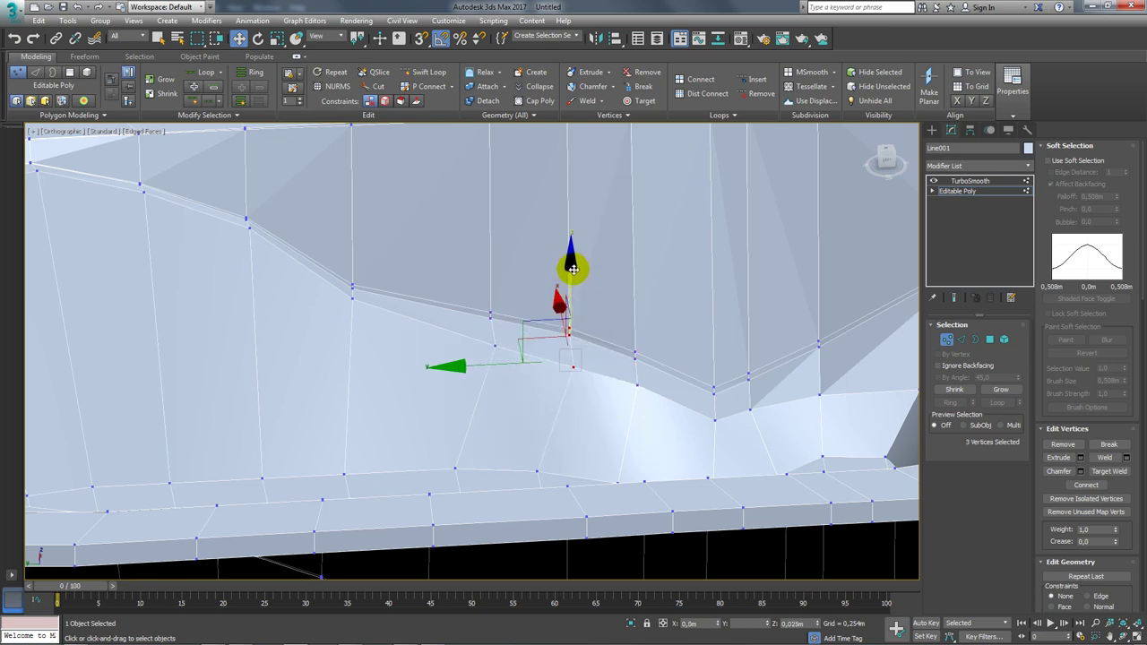
left_click_drag(573, 265, 685, 352)
left_click_drag(730, 433, 730, 432)
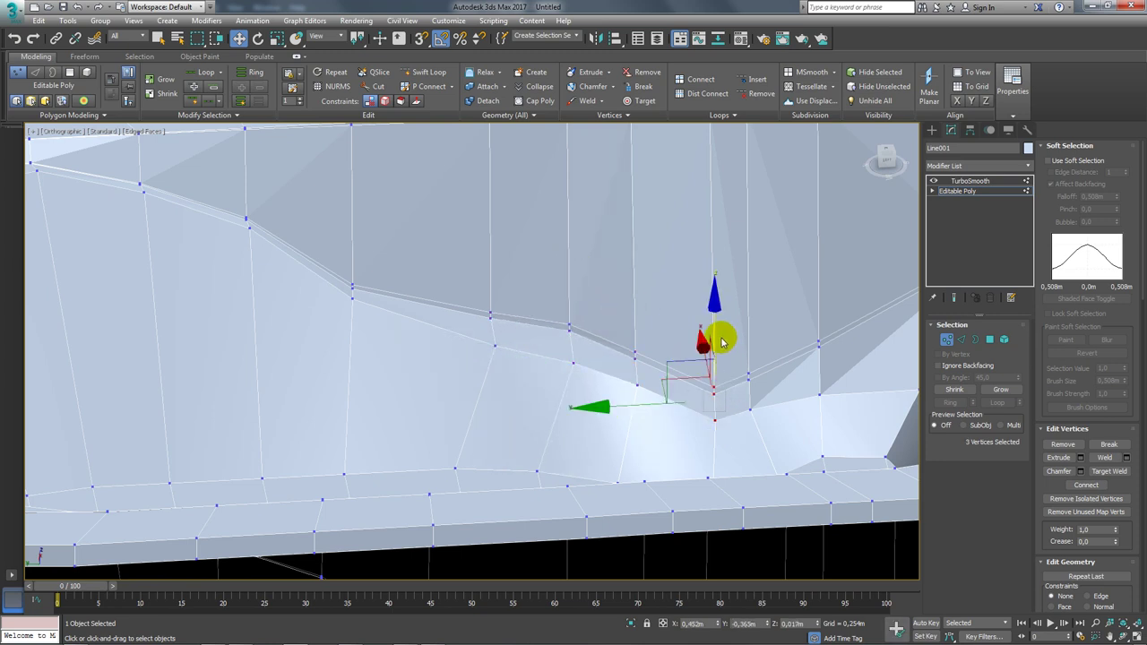
mouse_move(716, 333)
left_mouse_down()
mouse_move(713, 299)
mouse_move(762, 332)
mouse_move(753, 394)
left_mouse_up()
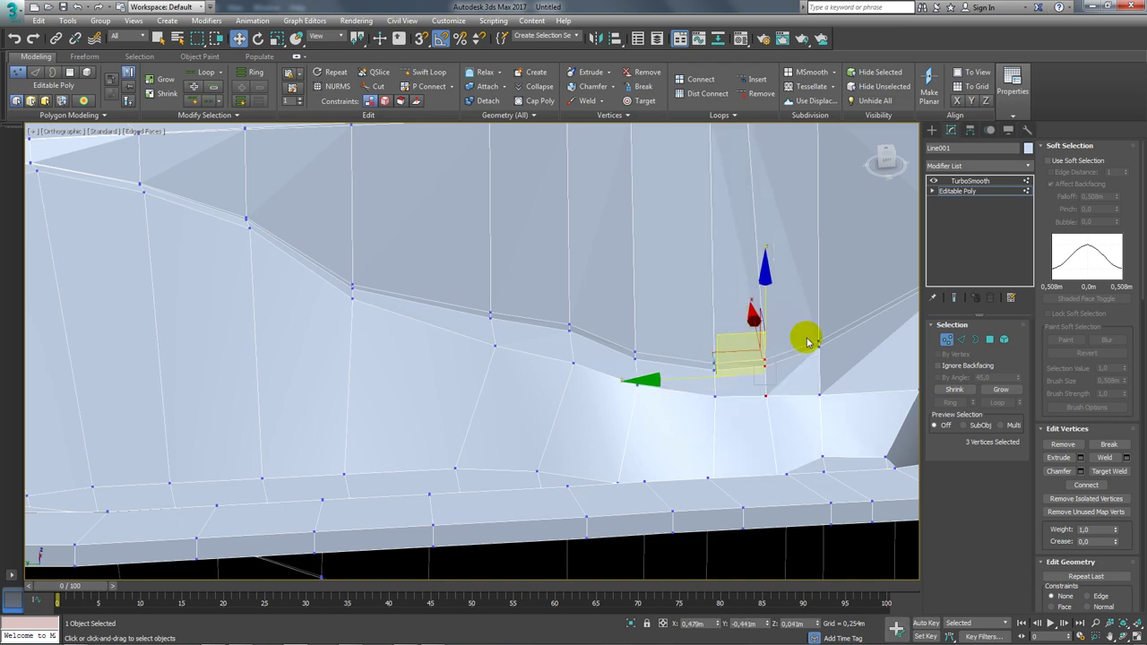
left_click(818, 394)
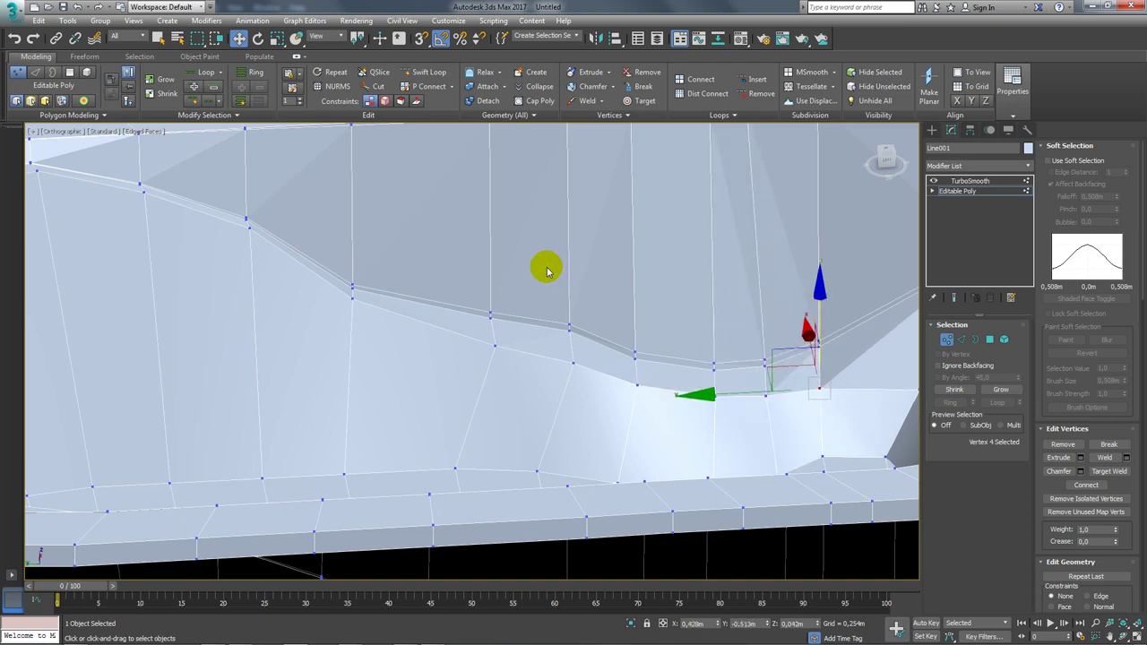
mouse_move(545, 266)
middle_mouse_down("alt")
mouse_move(463, 328)
mouse_move(653, 379)
mouse_move(613, 355)
mouse_move(686, 389)
mouse_move(622, 389)
mouse_move(627, 424)
middle_mouse_up("alt")
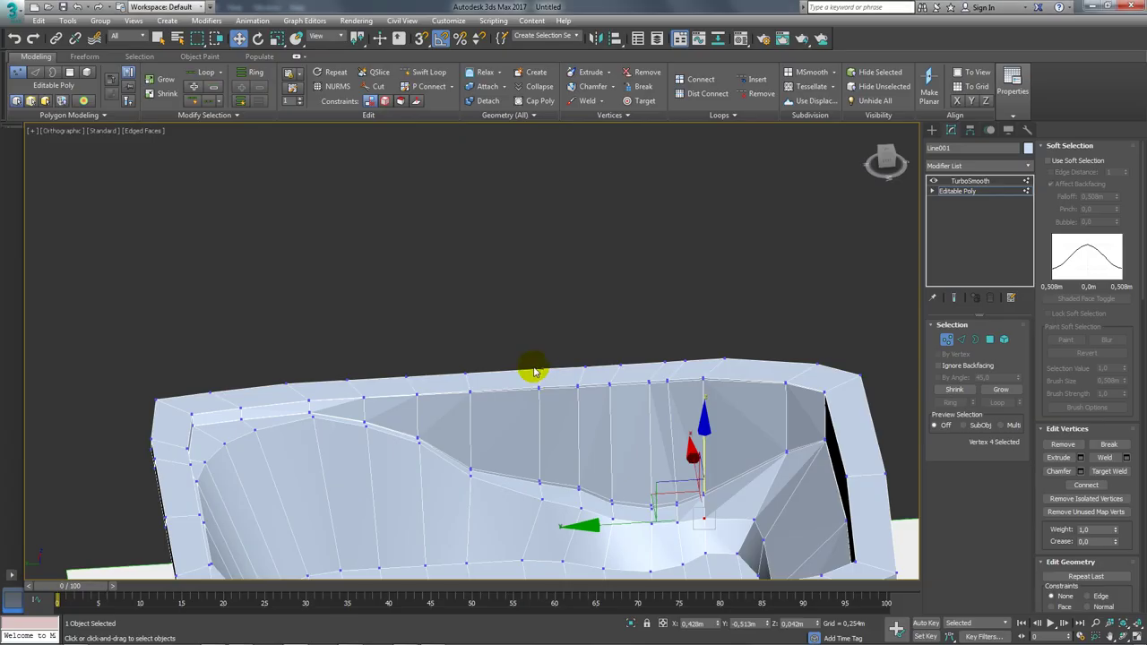
Ctrl-select vertices along the rim's inner lip until 19 are selected
left_click_drag(485, 444, 453, 485)
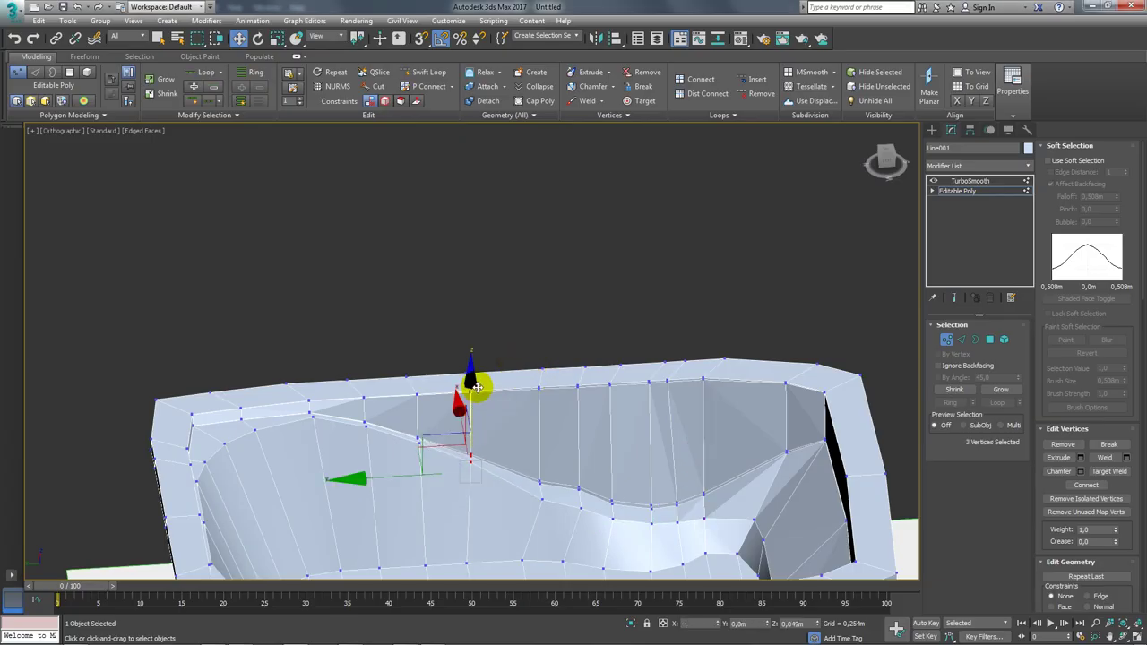
middle_click_drag(477, 385, 337, 397, "alt")
scroll(349, 411, "up", 3)
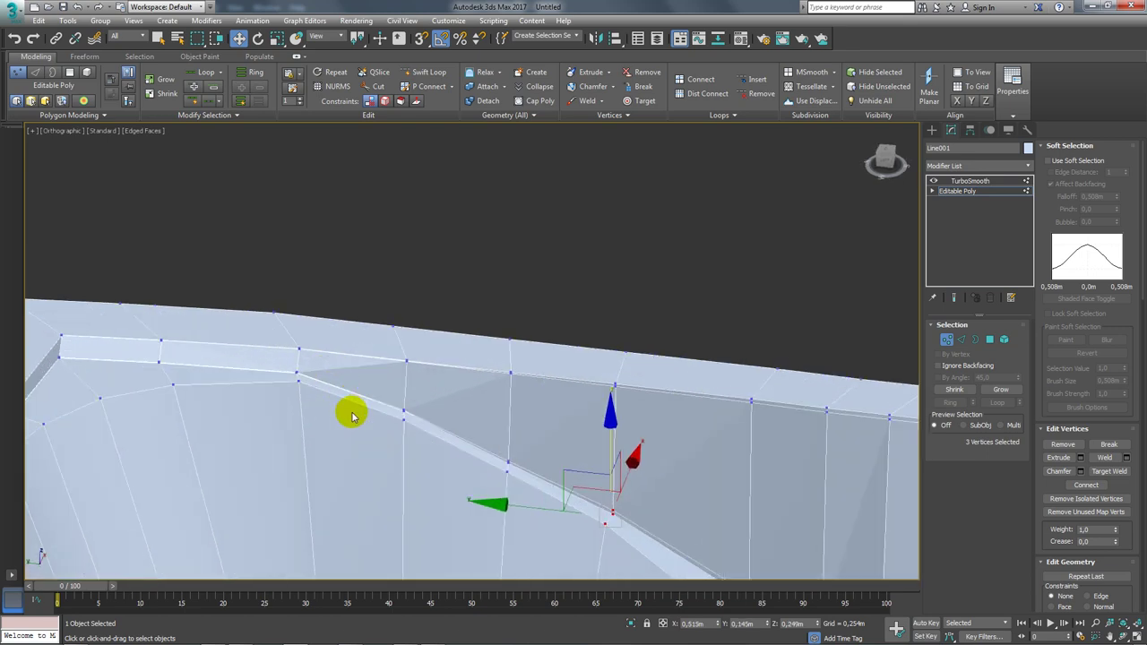
middle_click_drag(288, 405, 291, 410, "alt")
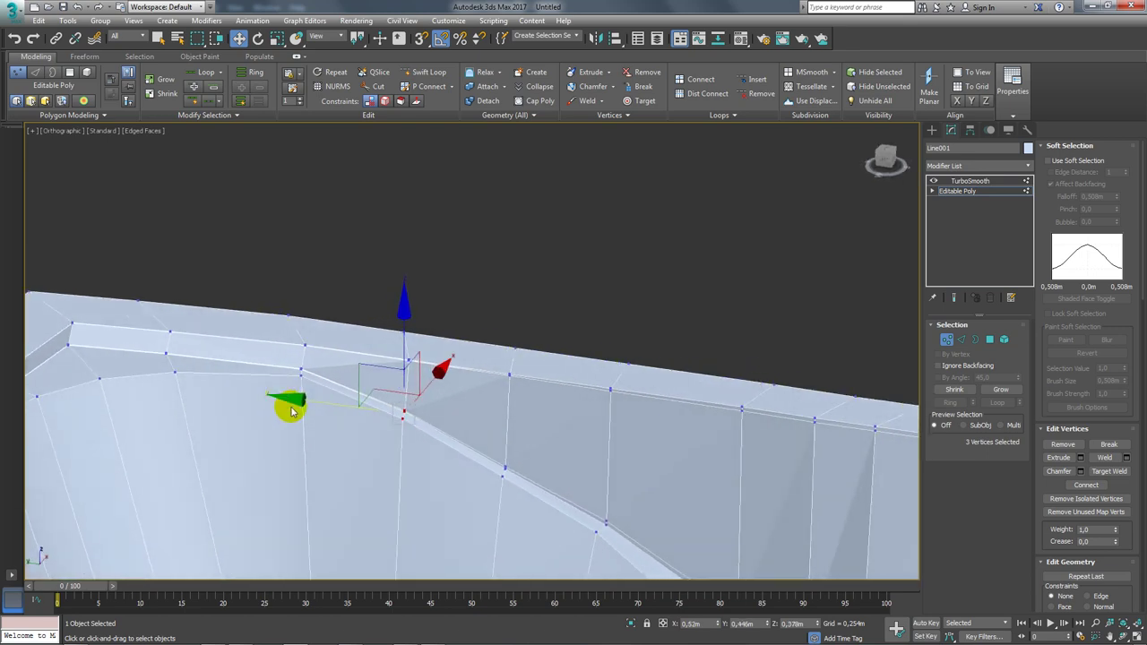
left_click(301, 371, "ctrl")
left_click(170, 358, "ctrl")
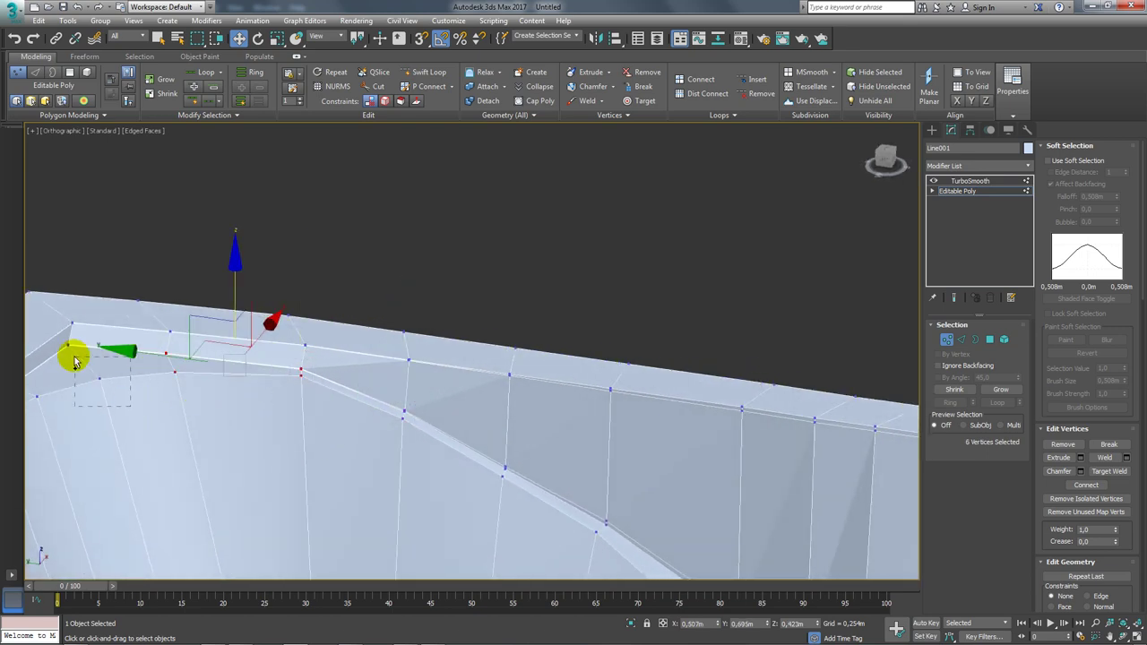
left_click_drag(62, 349, 64, 351, "ctrl")
mouse_move(64, 352)
middle_mouse_down("alt")
mouse_move(113, 400)
mouse_move(376, 439)
middle_mouse_up("alt")
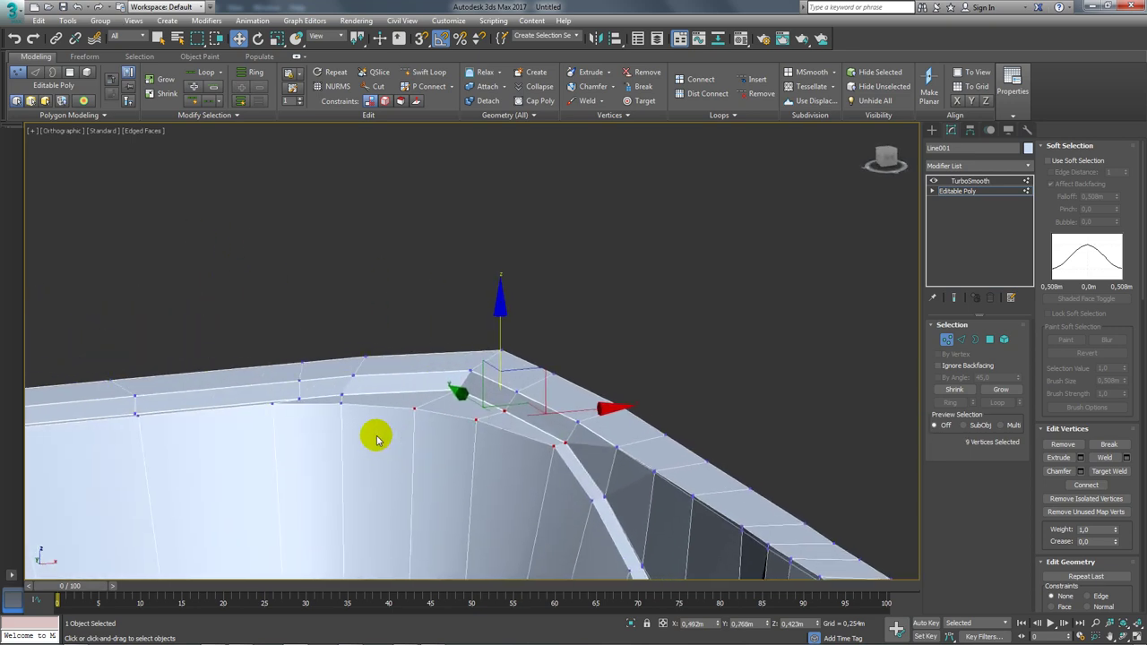
mouse_move(324, 394)
left_mouse_down("ctrl")
mouse_move(318, 409)
mouse_move(271, 401)
left_mouse_up("ctrl")
mouse_move(149, 454)
left_mouse_down("ctrl")
mouse_move(112, 400)
mouse_move(109, 411)
left_mouse_up("ctrl")
mouse_move(360, 330)
middle_mouse_down("alt")
mouse_move(414, 416)
mouse_move(504, 427)
mouse_move(537, 417)
middle_mouse_up("alt")
left_click(954, 392)
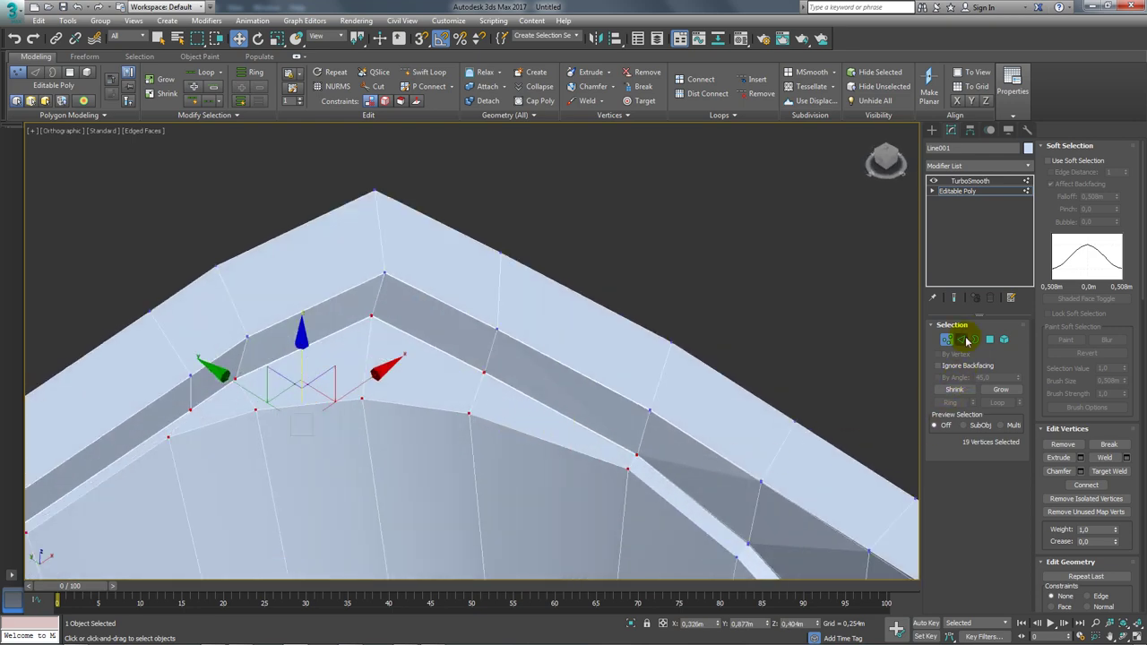
left_click(963, 340)
Marquee-select the front half of the bowl's polygons and delete them
mouse_move(627, 436)
middle_mouse_down("alt")
mouse_move(696, 389)
mouse_move(648, 478)
mouse_move(582, 402)
middle_mouse_up("alt")
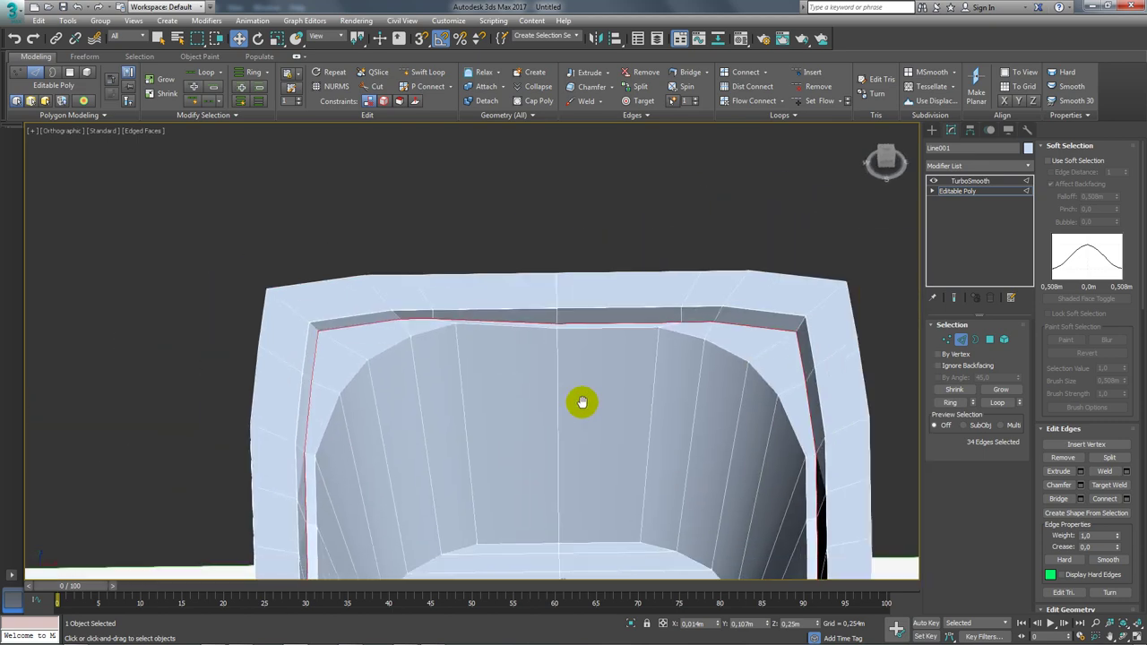
scroll(502, 359, "up", 2)
scroll(627, 372, "up", 2)
scroll(663, 403, "up", 2)
scroll(677, 439, "up", 2)
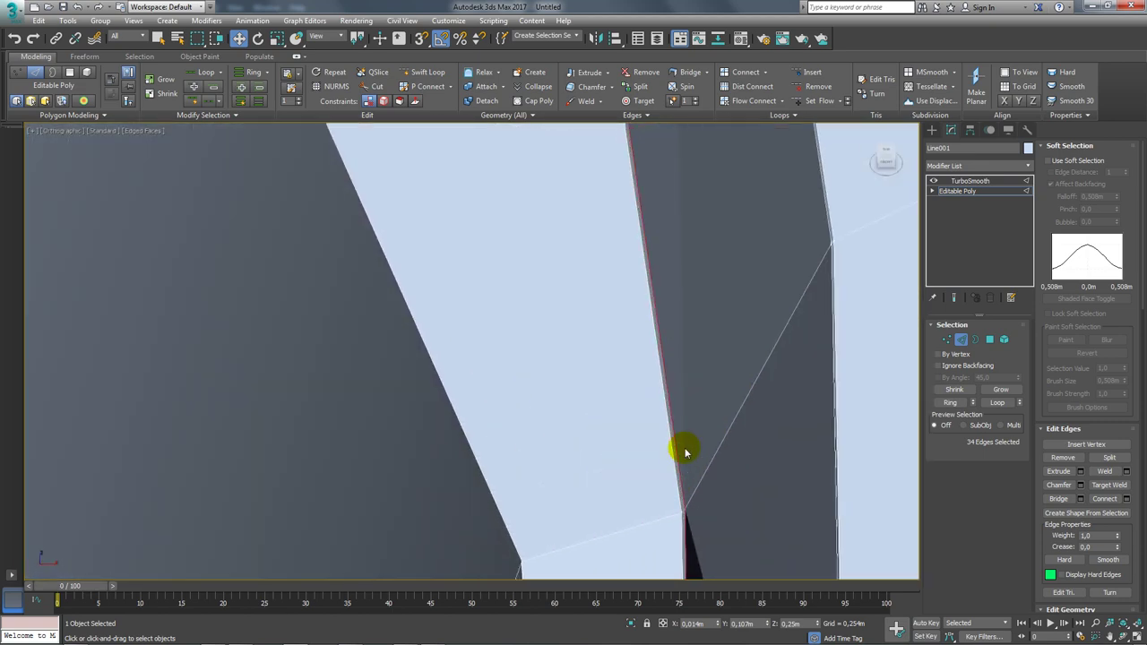
scroll(674, 463, "down", 3)
scroll(658, 447, "down", 2)
scroll(471, 377, "up", 2)
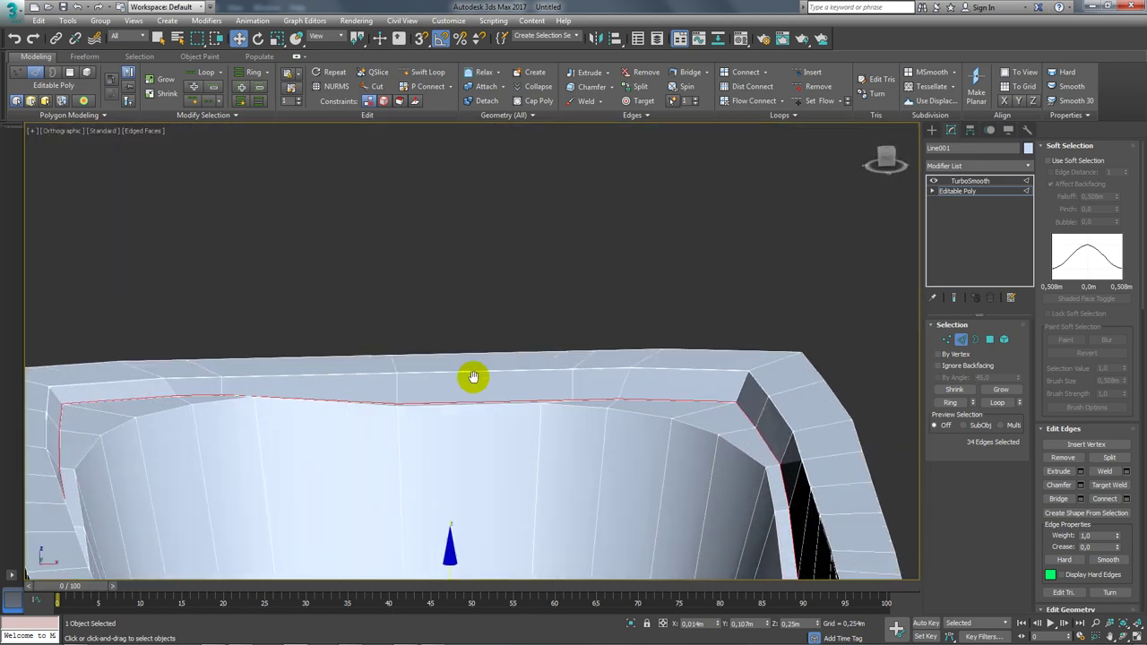
scroll(425, 385, "up", 2)
scroll(425, 385, "down", 3)
scroll(371, 402, "down", 2)
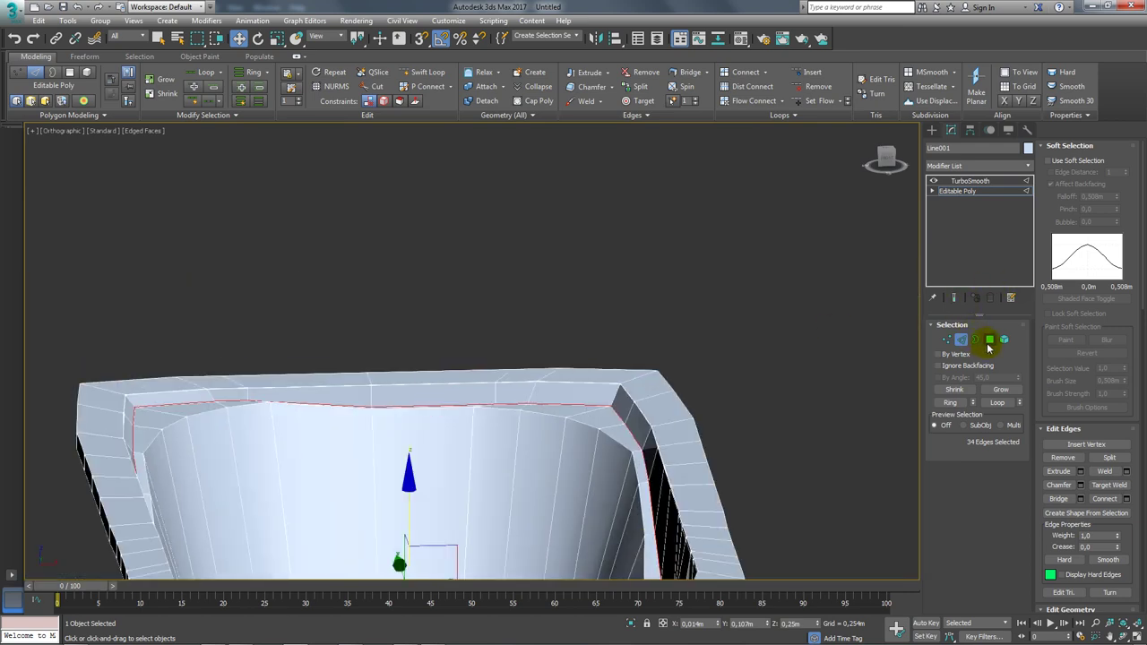
left_click(989, 339)
scroll(388, 320, "down", 4)
middle_click_drag(466, 305, 490, 334, "alt")
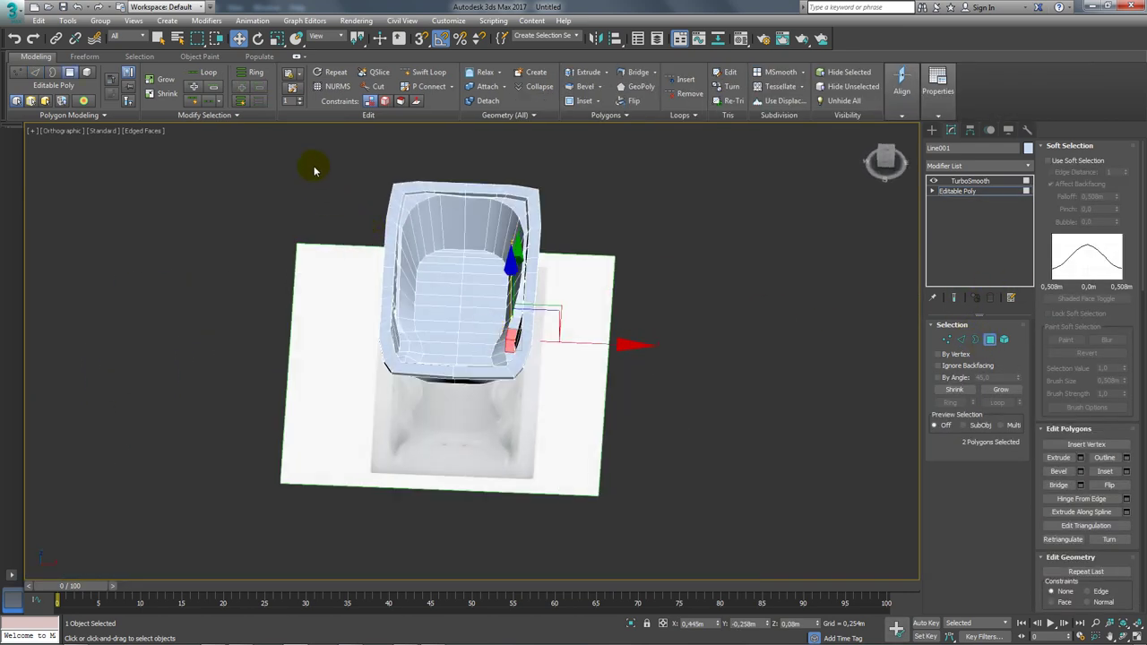
left_click_drag(313, 170, 443, 446)
key("Delete")
Turn the view to face the wall band and return to Vertex mode
middle_click_drag(430, 290, 415, 383)
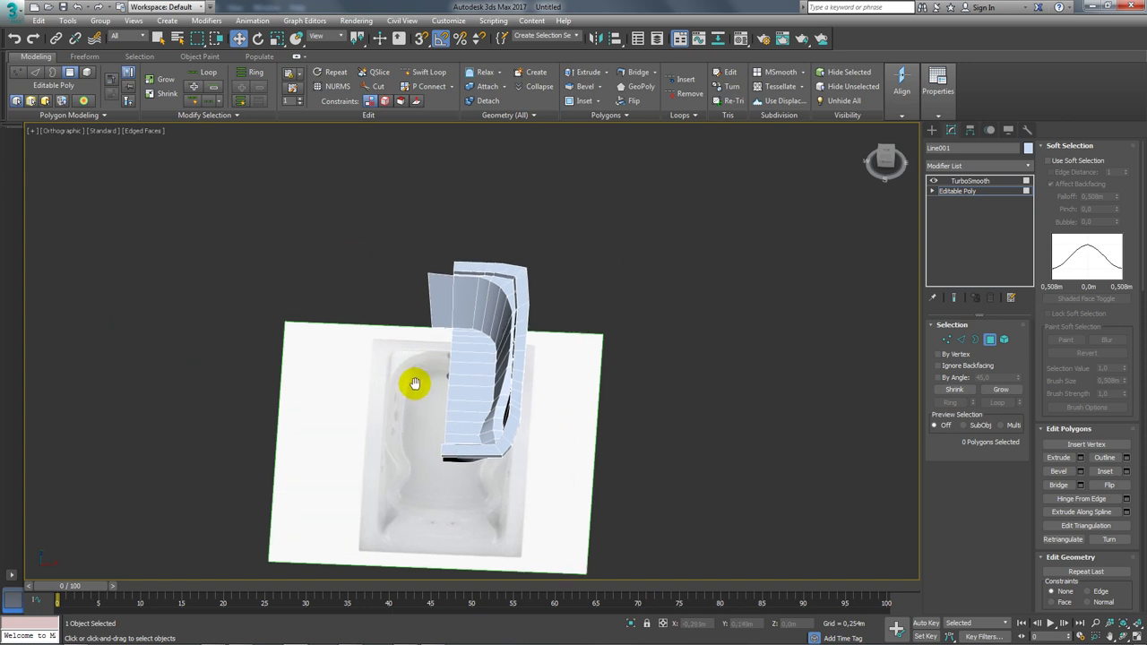
scroll(452, 279, "up", 4)
scroll(450, 261, "up", 3)
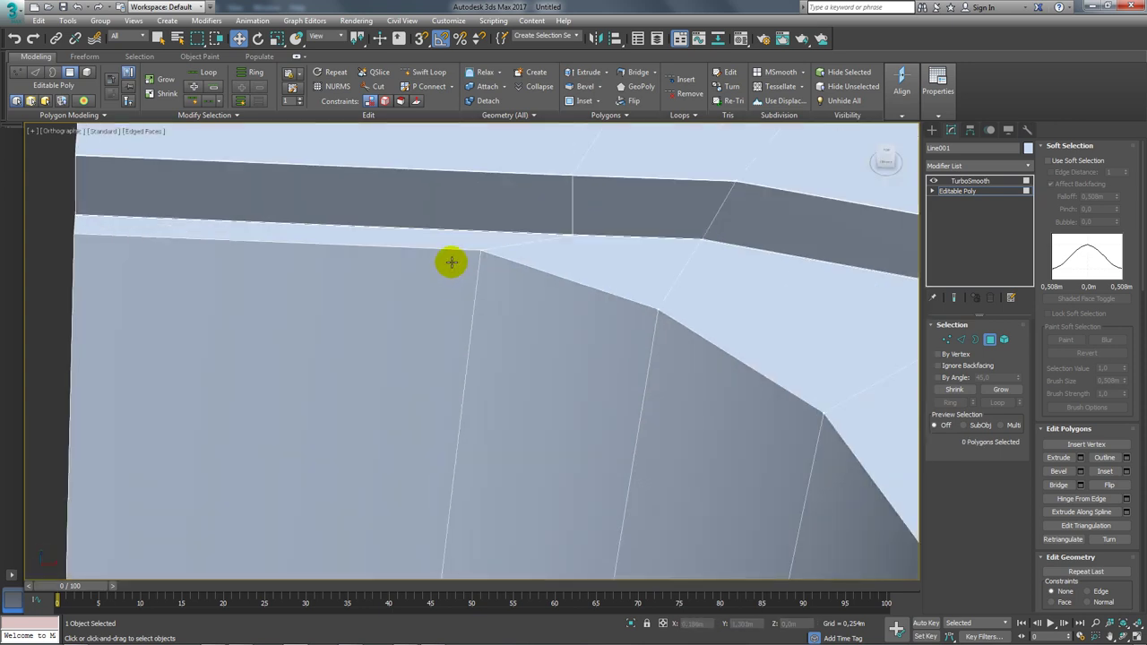
mouse_move(450, 262)
middle_mouse_down("alt")
mouse_move(340, 257)
mouse_move(295, 325)
mouse_move(179, 299)
mouse_move(848, 320)
middle_mouse_up("alt")
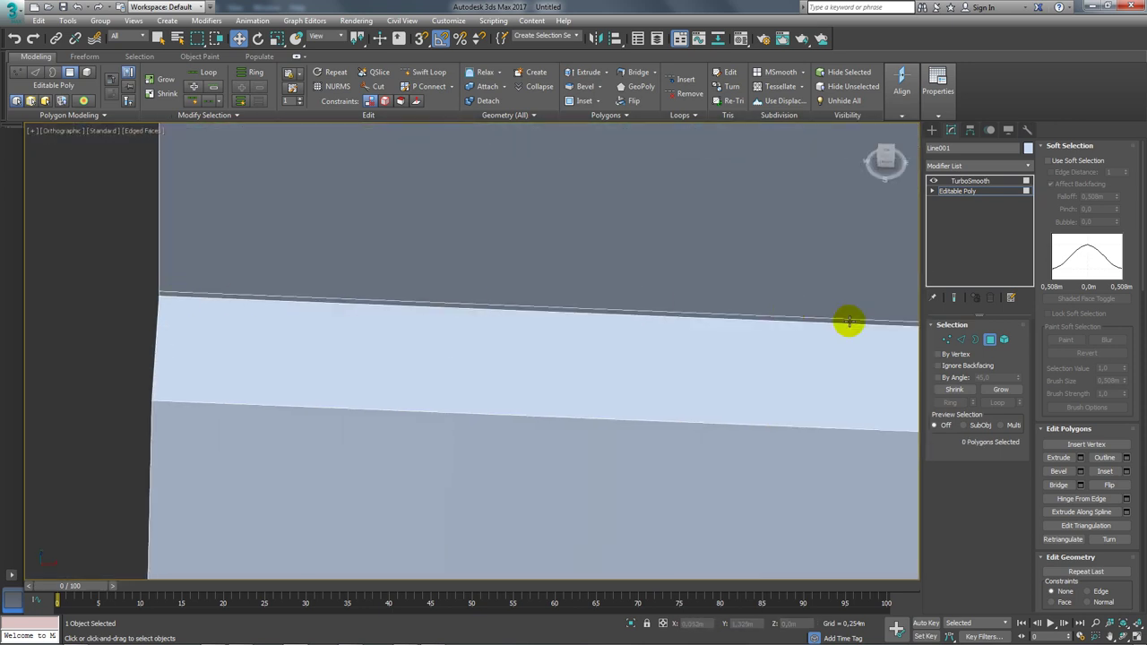
left_click(949, 339)
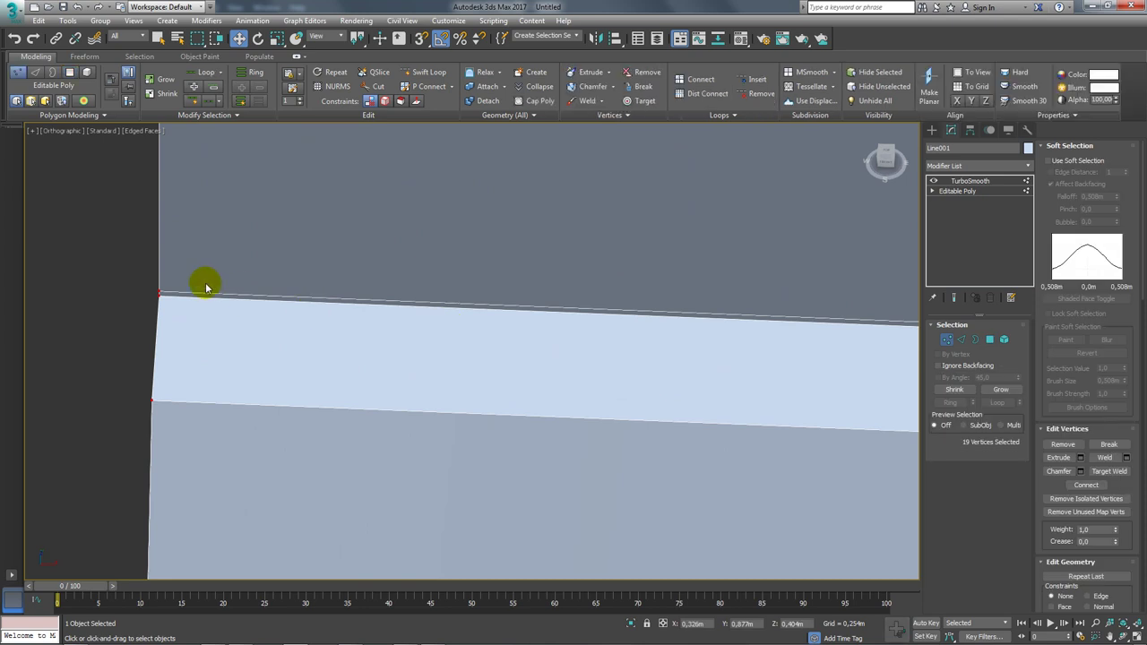
Add a Symmetry modifier above Editable Poly, flipped to mirror the correct side
left_click(990, 191)
left_click(1028, 166)
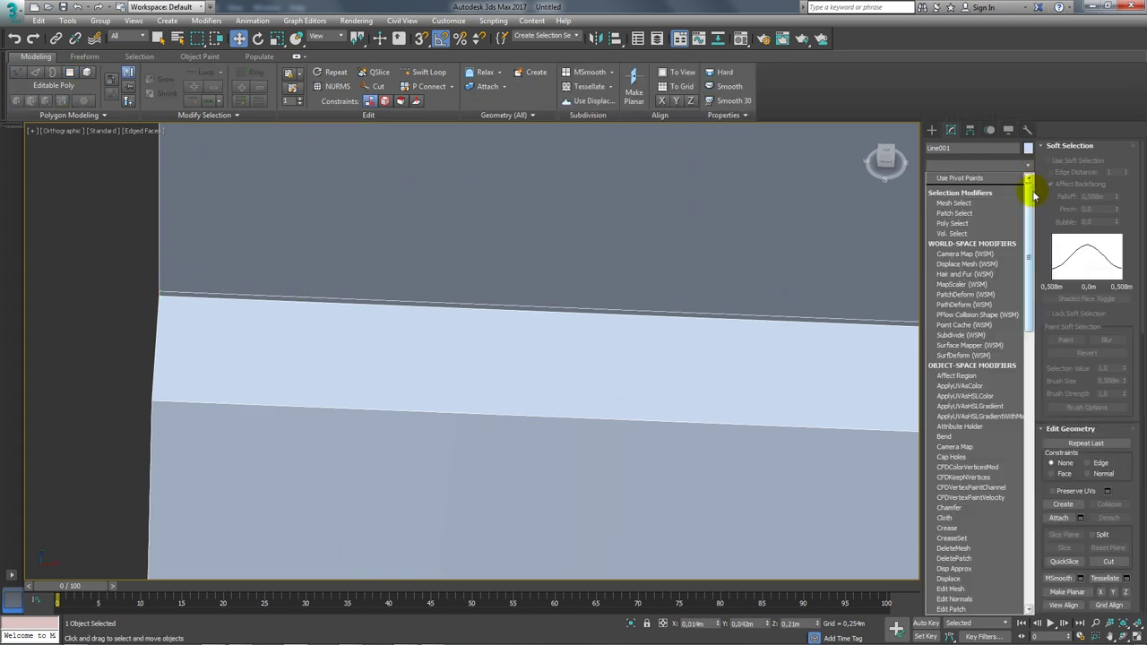
left_click_drag(1028, 179, 1026, 601)
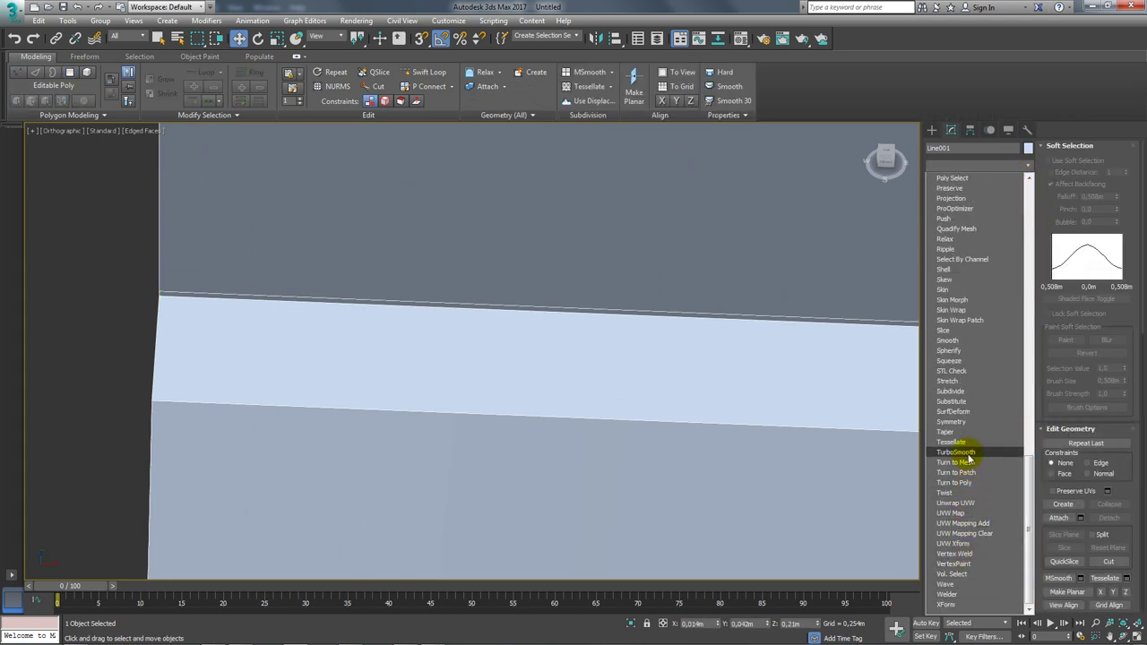
left_click(960, 422)
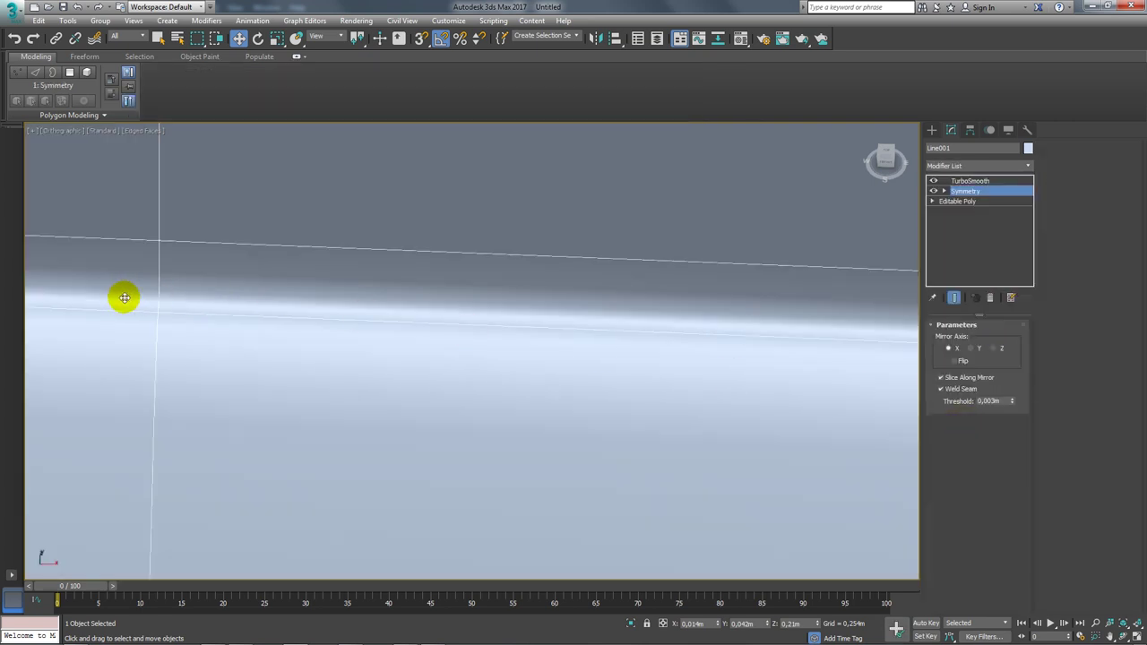
left_click(959, 363)
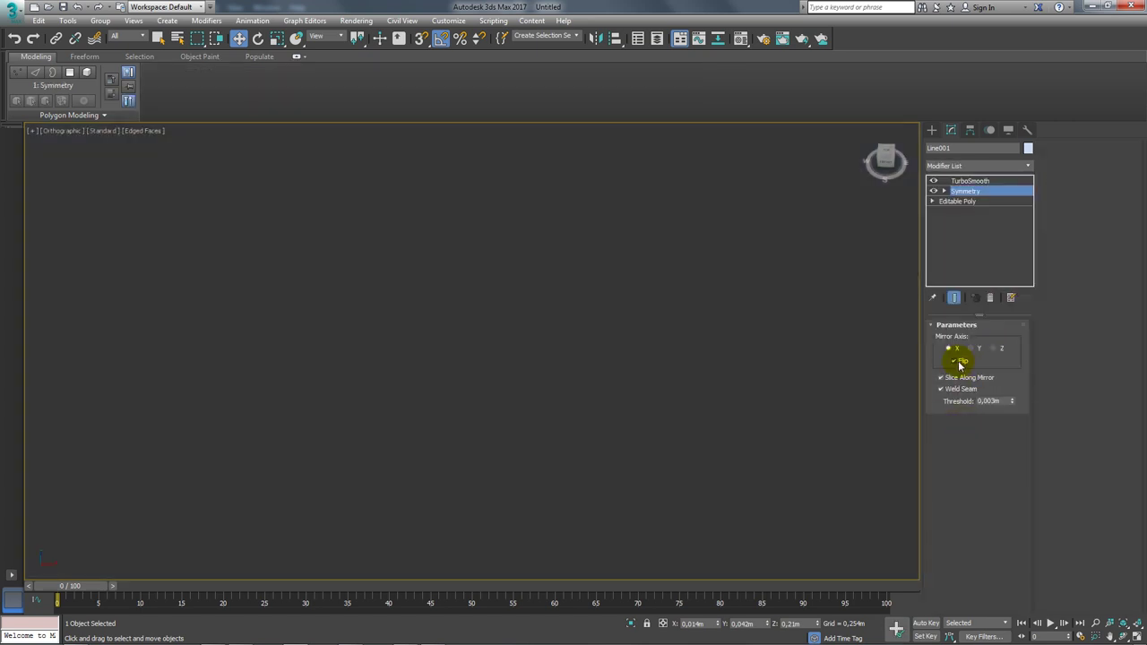
Turn on TurboSmooth to preview the full mirrored, smoothed tub
middle_click_drag(615, 340, 903, 191)
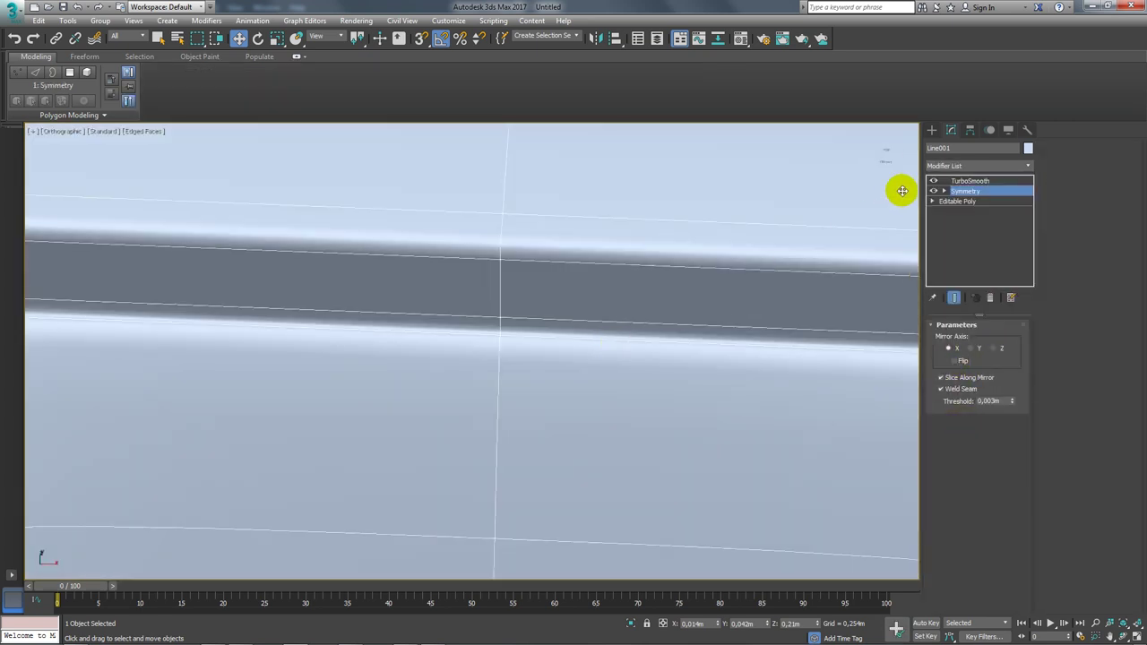
left_click(969, 181)
scroll(591, 300, "down", 5)
mouse_move(647, 409)
middle_mouse_down("alt")
mouse_move(732, 466)
mouse_move(746, 242)
middle_mouse_up("alt")
Connect the ring of vertical inner-wall edges with 3 new horizontal edge loops, then preview smoothing
left_click(967, 201)
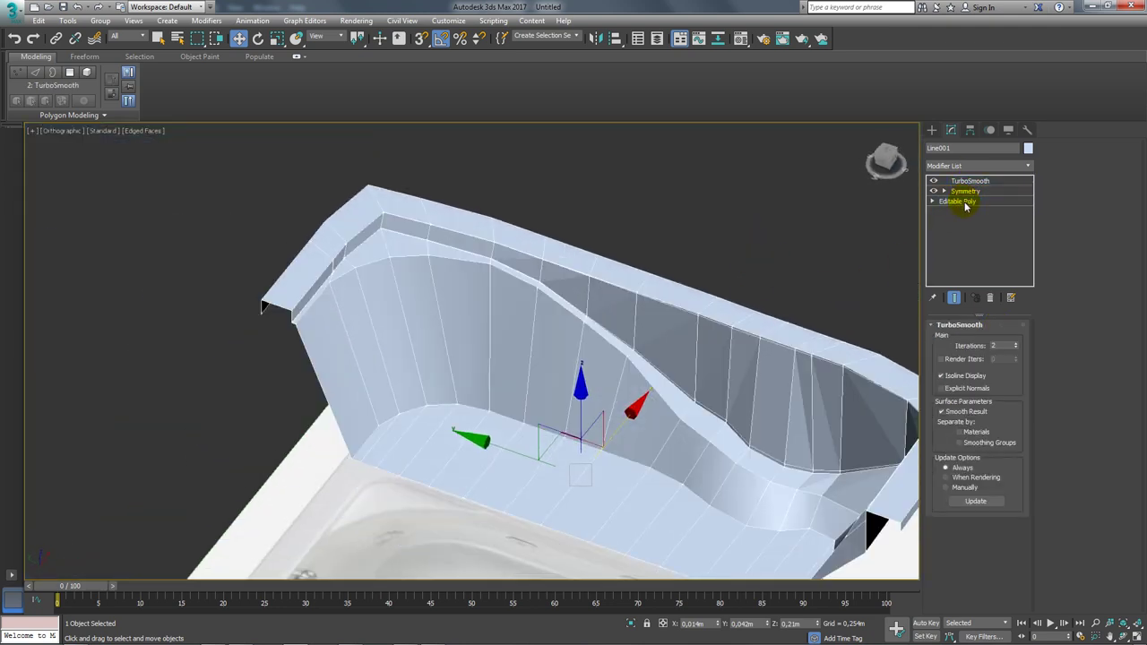
left_click(961, 340)
scroll(399, 318, "up", 4)
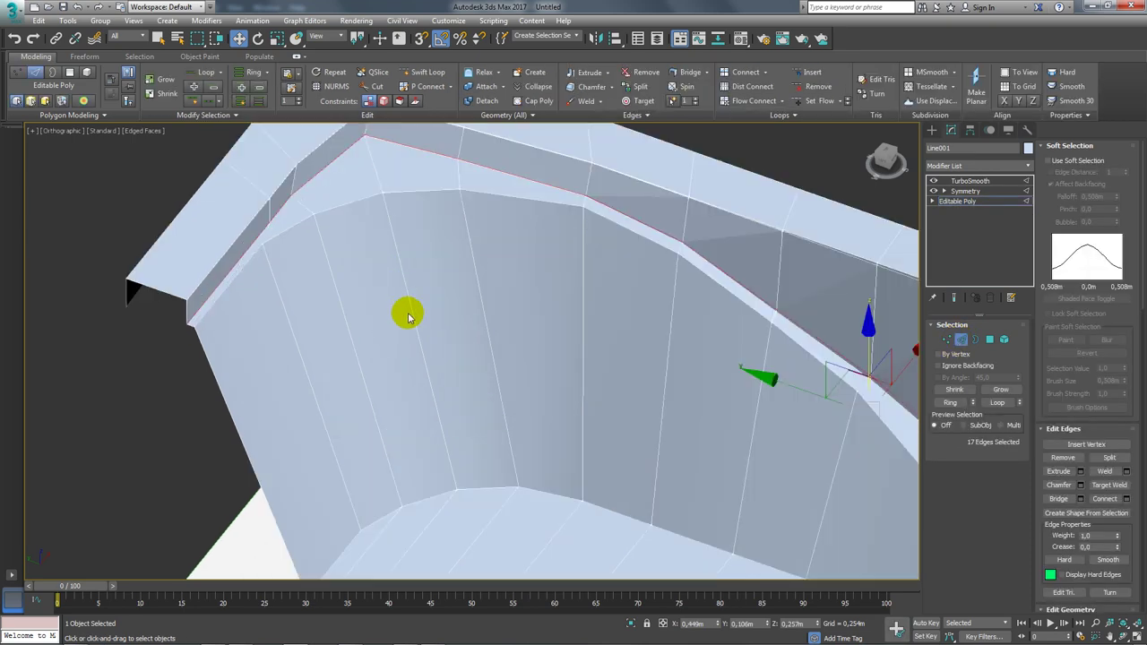
left_click(421, 322)
left_click(955, 403)
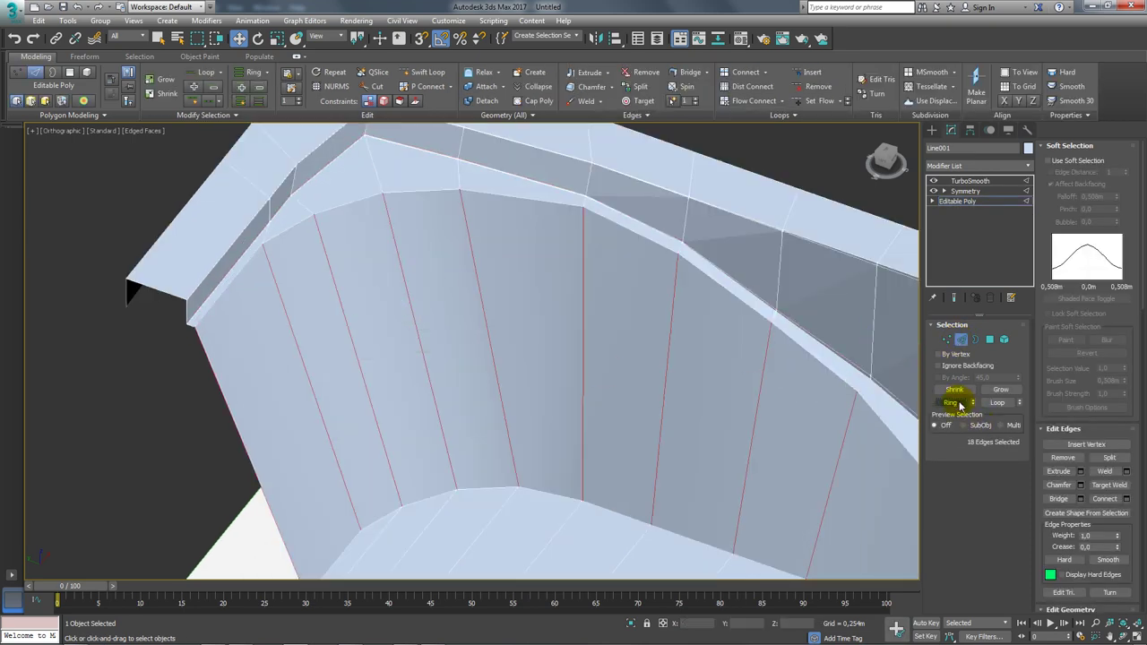
left_click(1126, 498)
left_click_drag(482, 357, 478, 177)
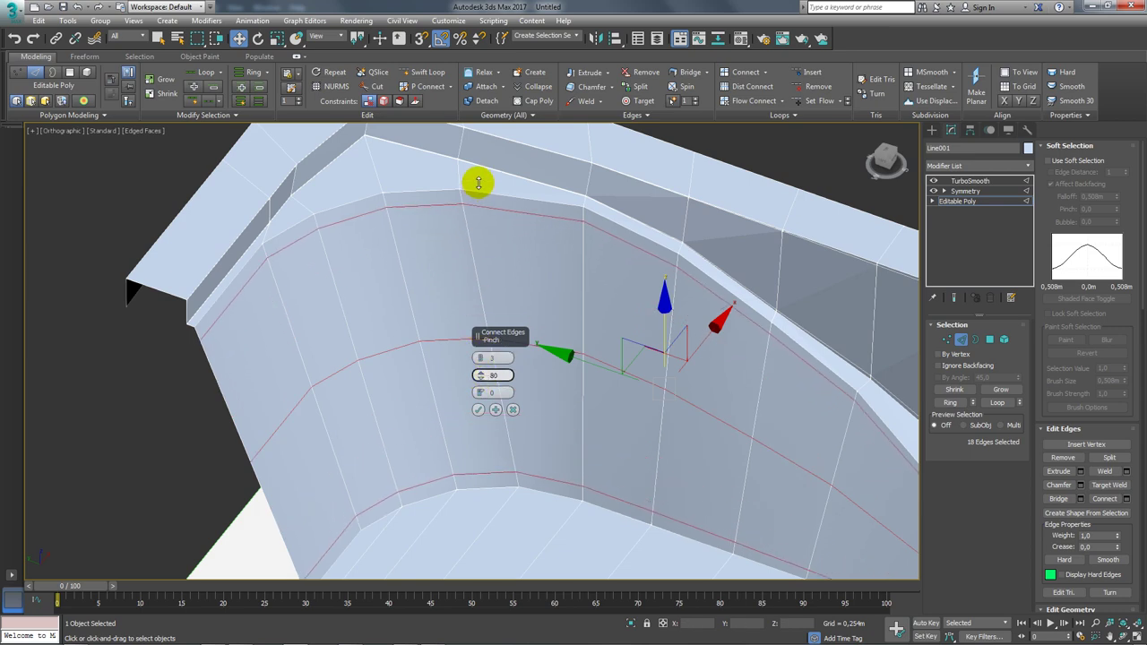
left_click(478, 410)
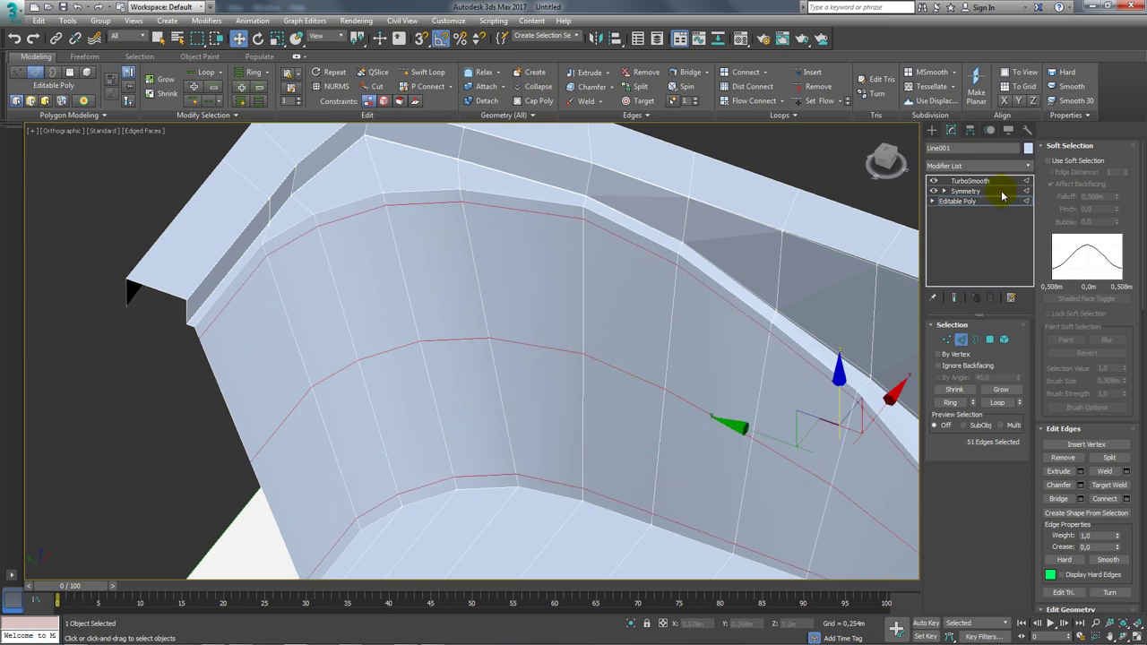
left_click(970, 180)
Inspect the Symmetry and TurboSmooth modifier settings while orbiting the smoothed tub
scroll(582, 340, "down", 5)
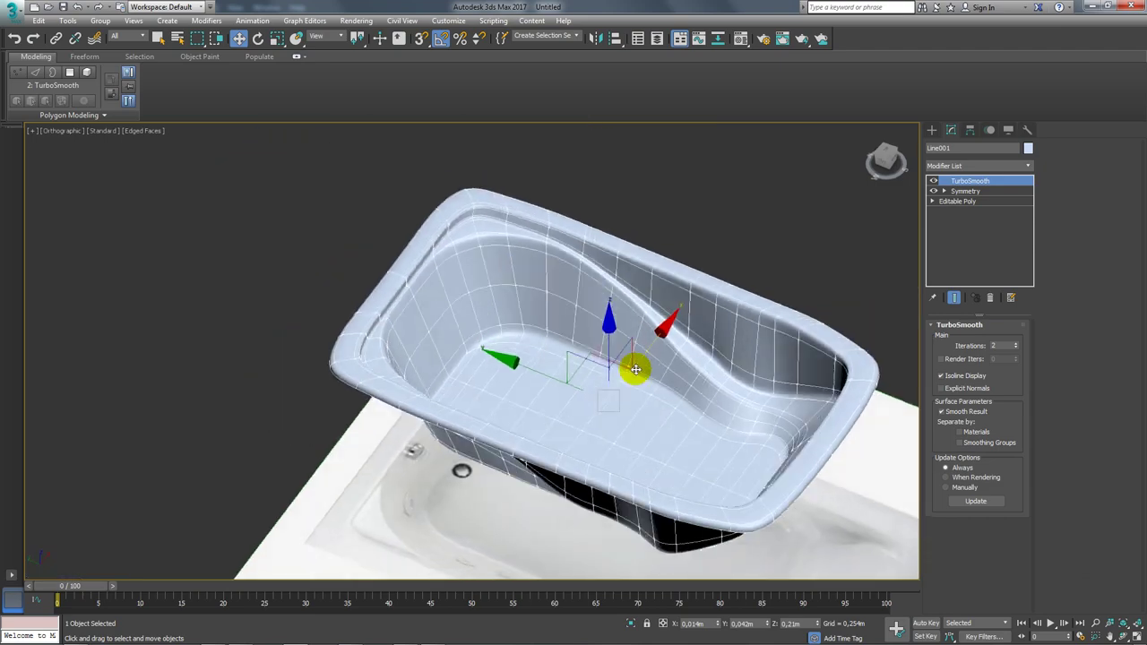
mouse_move(634, 369)
middle_mouse_down("alt")
mouse_move(609, 386)
mouse_move(522, 359)
mouse_move(463, 422)
mouse_move(368, 351)
mouse_move(601, 325)
mouse_move(711, 346)
middle_mouse_up("alt")
left_click(965, 191)
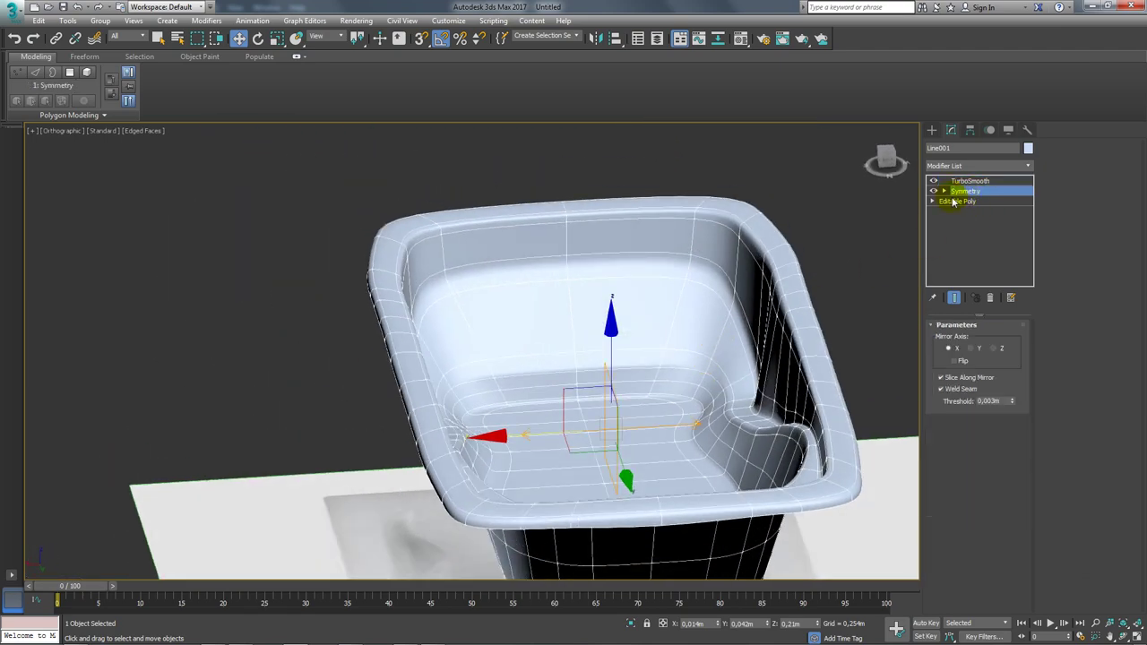
scroll(768, 281, "up", 4)
left_click(966, 181)
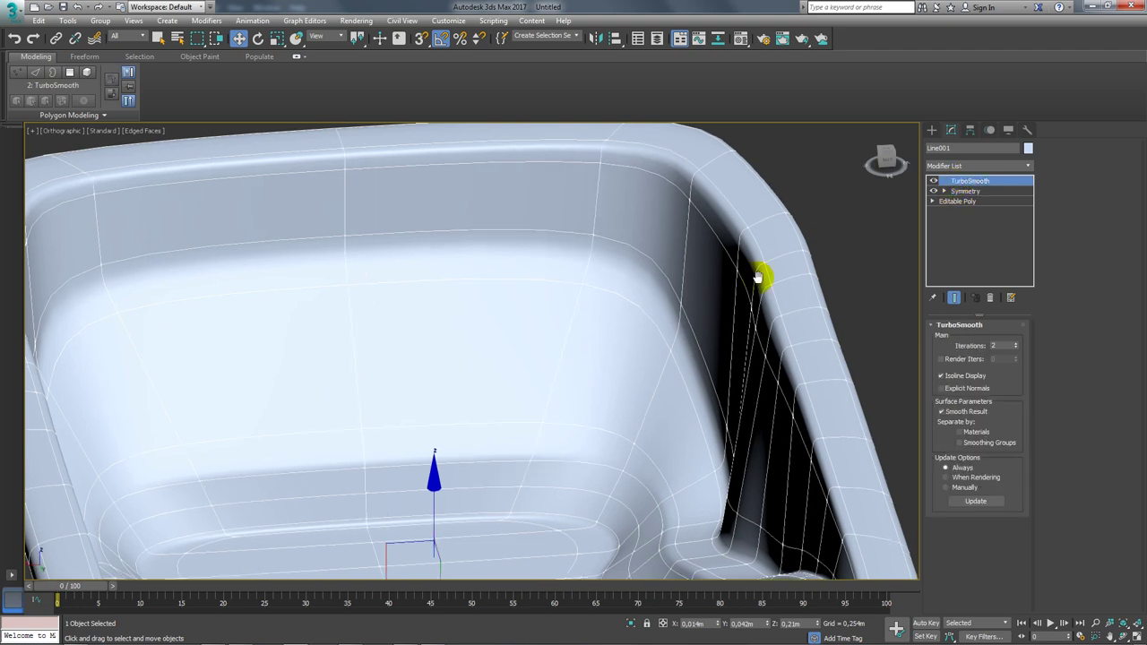
scroll(761, 274, "down", 4)
mouse_move(761, 274)
middle_mouse_down("alt")
mouse_move(837, 361)
mouse_move(720, 332)
middle_mouse_up("alt")
scroll(720, 332, "up", 3)
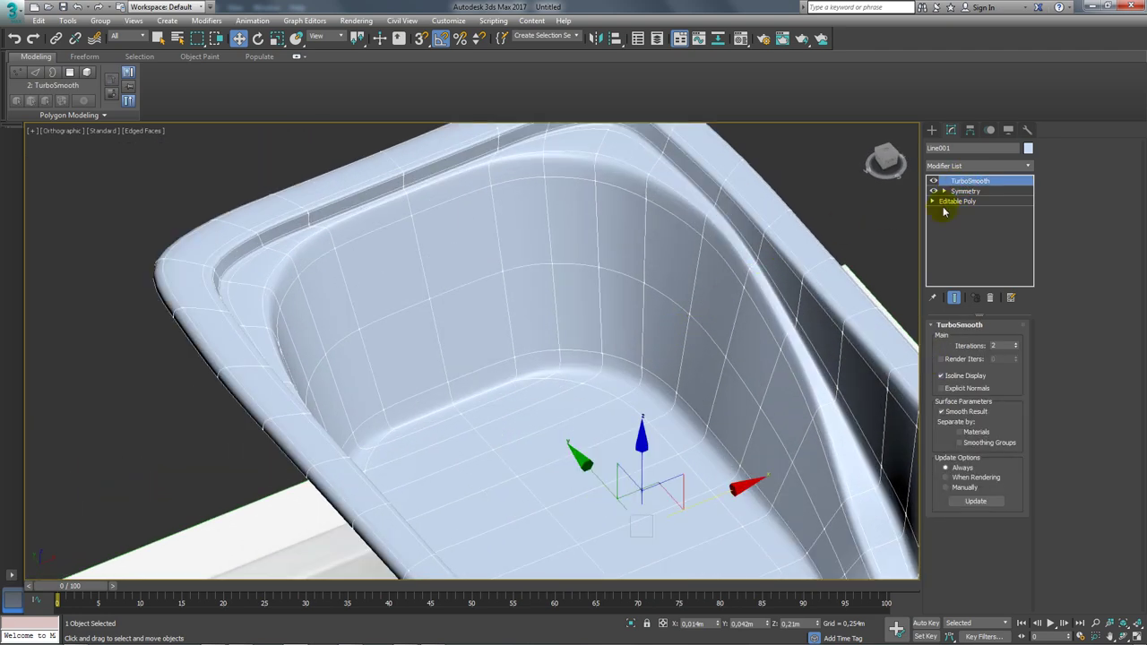
Return to Editable Poly at edge level and select an edge on the tub rim
left_click(957, 200)
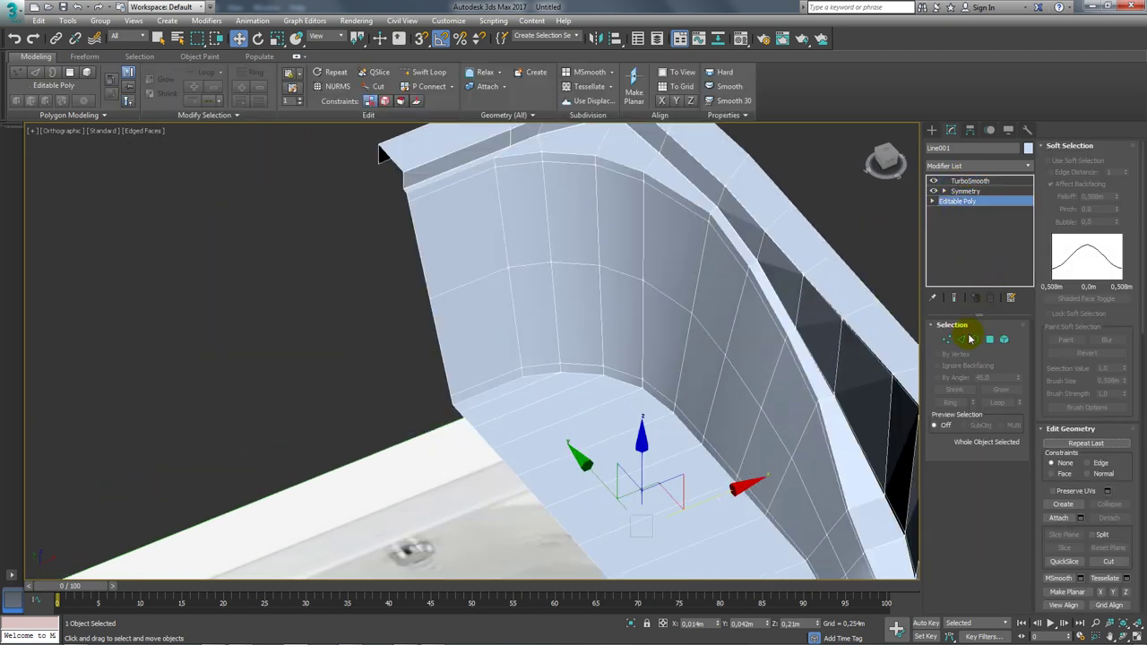
left_click(961, 346)
scroll(389, 230, "up", 3)
left_click(394, 235)
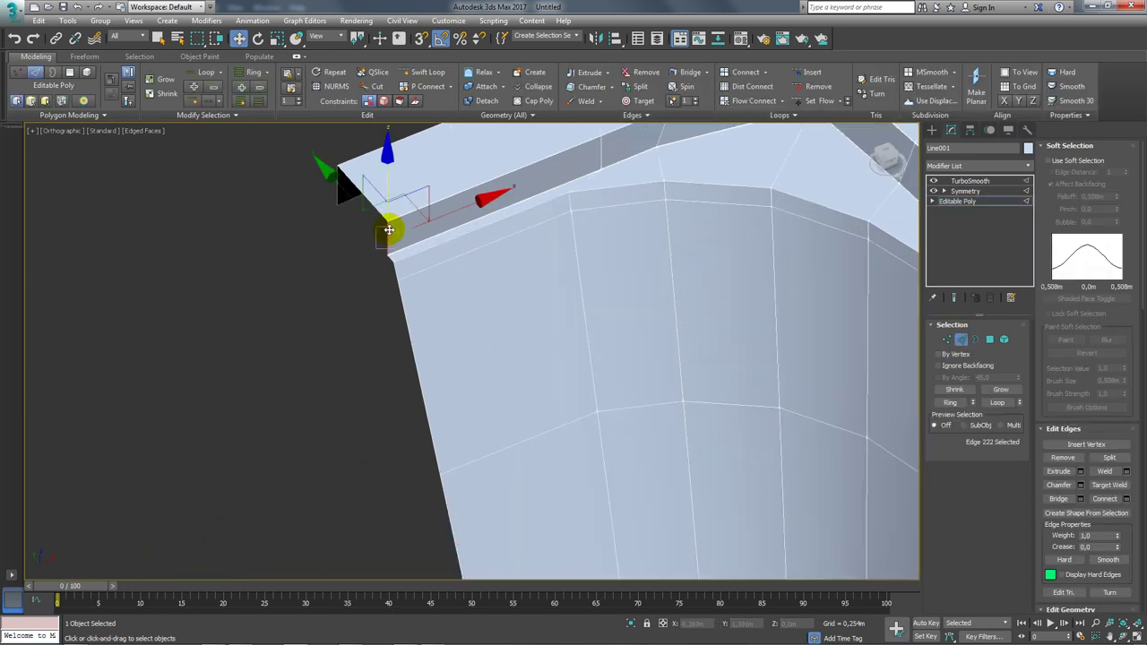
middle_click_drag(404, 241, 313, 233, "alt")
Connect the ring of outer rim edges with 2 new edge loops
left_click(294, 233, "ctrl")
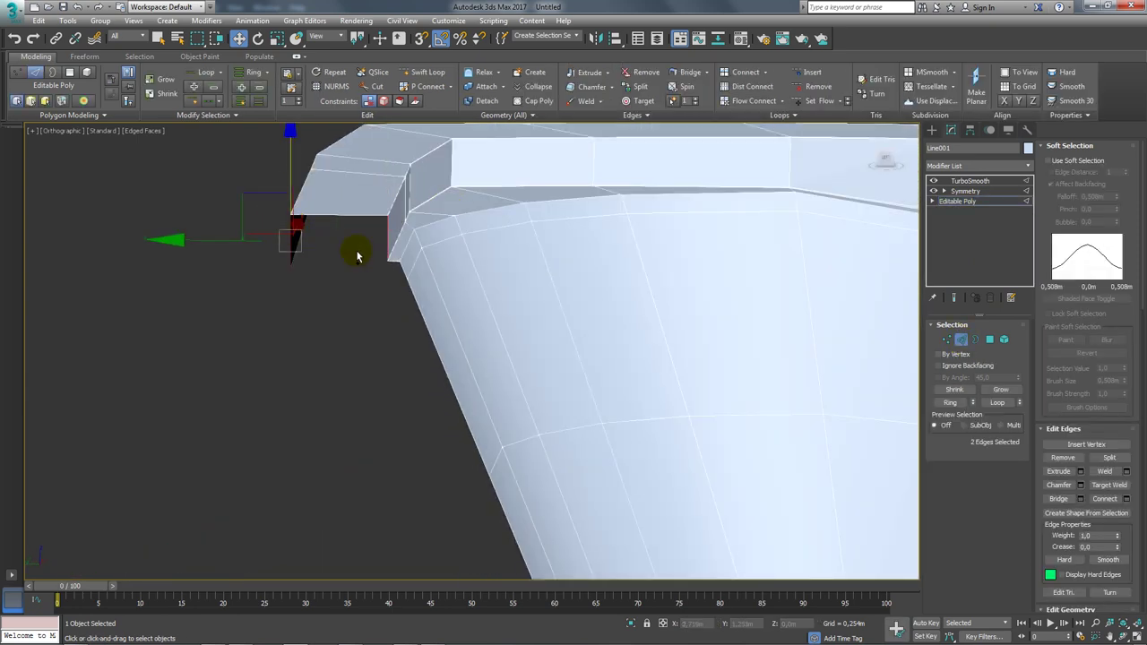
left_click(973, 408)
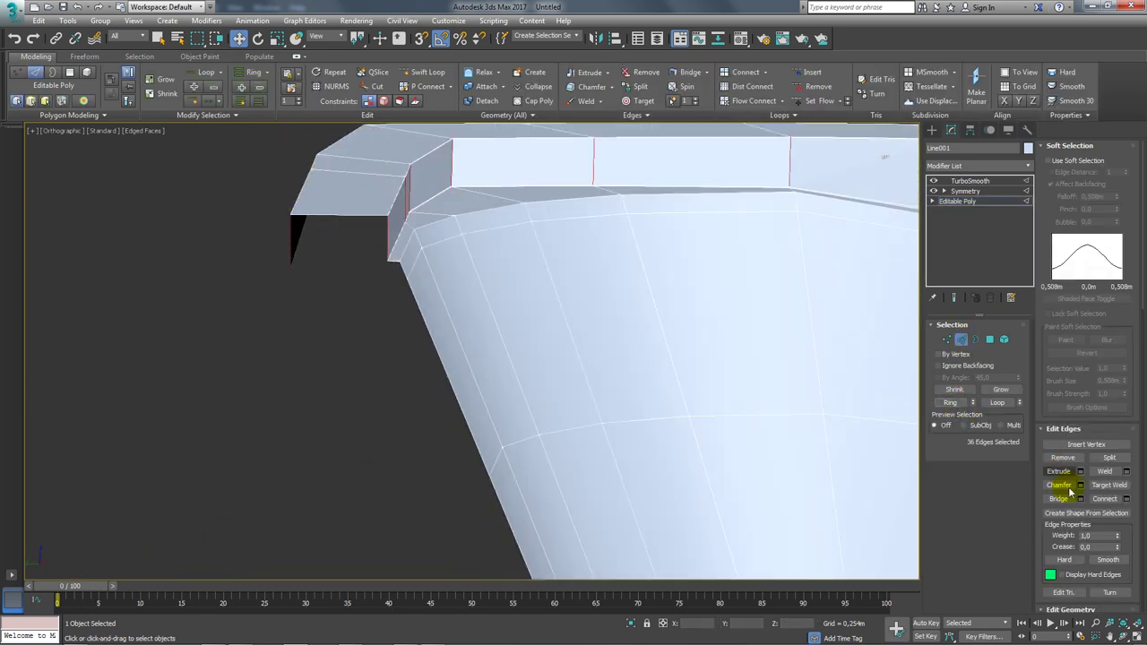
left_click(1128, 499)
middle_click_drag(568, 295, 510, 292, "alt")
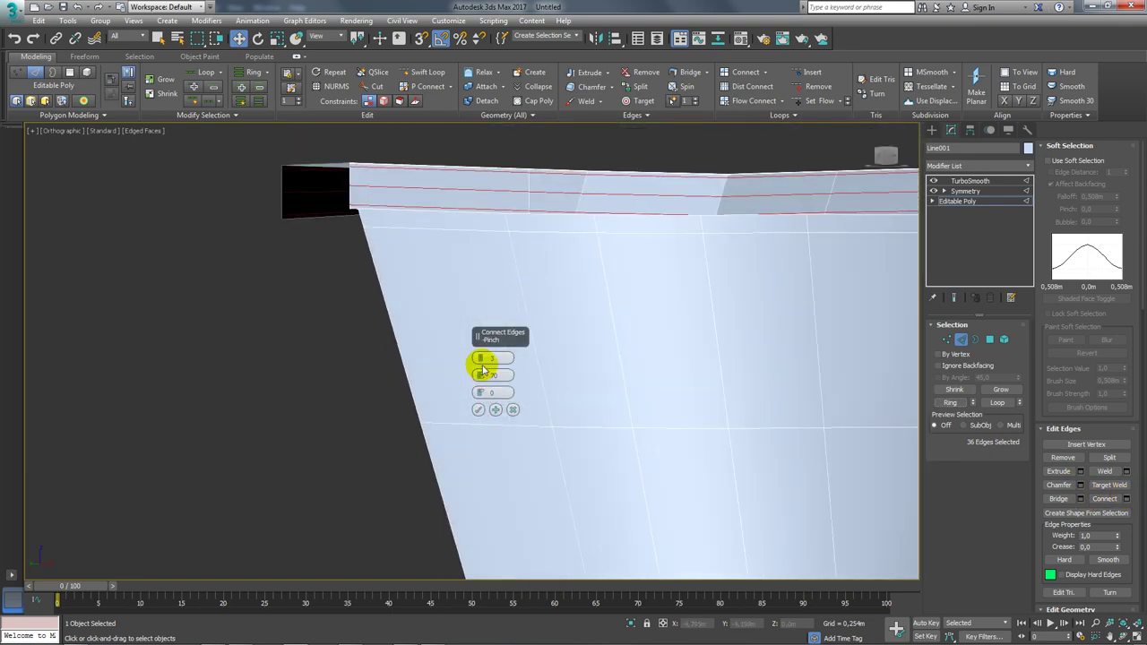
left_click(477, 410)
mouse_move(512, 325)
middle_mouse_down("alt")
mouse_move(871, 258)
mouse_move(690, 402)
mouse_move(673, 401)
middle_mouse_up("alt")
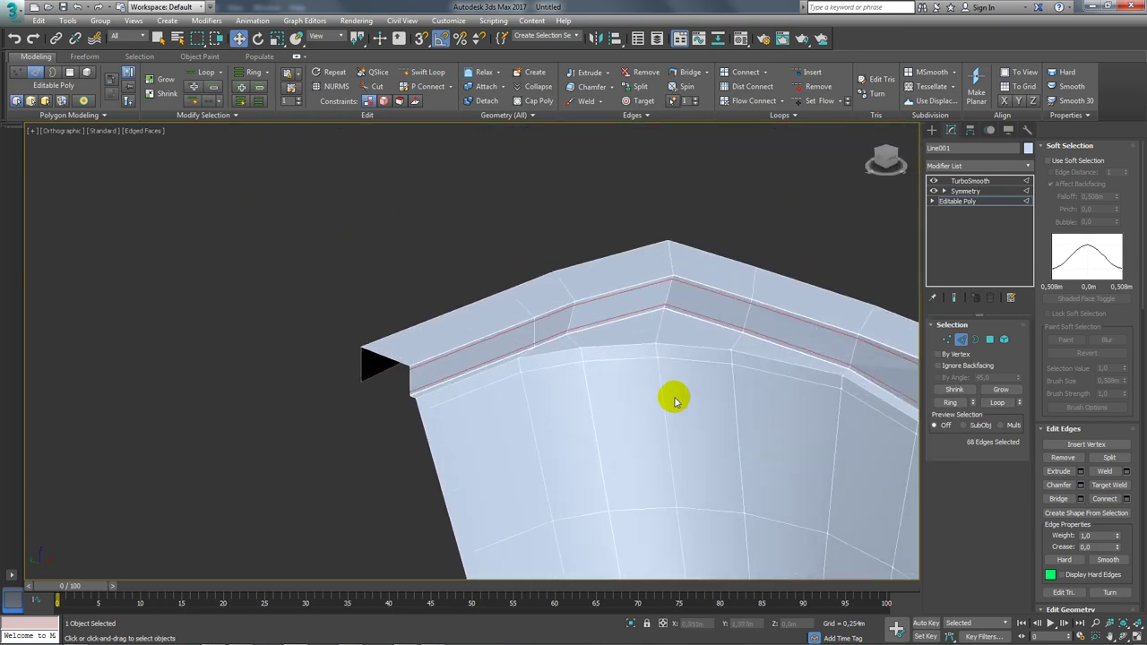
Preview the tightened rim with TurboSmooth, then go back to Editable Poly
left_click(969, 181)
mouse_move(845, 228)
middle_mouse_down("alt")
mouse_move(681, 338)
mouse_move(681, 304)
mouse_move(430, 258)
mouse_move(409, 290)
mouse_move(418, 323)
middle_mouse_up("alt")
scroll(566, 271, "up", 3)
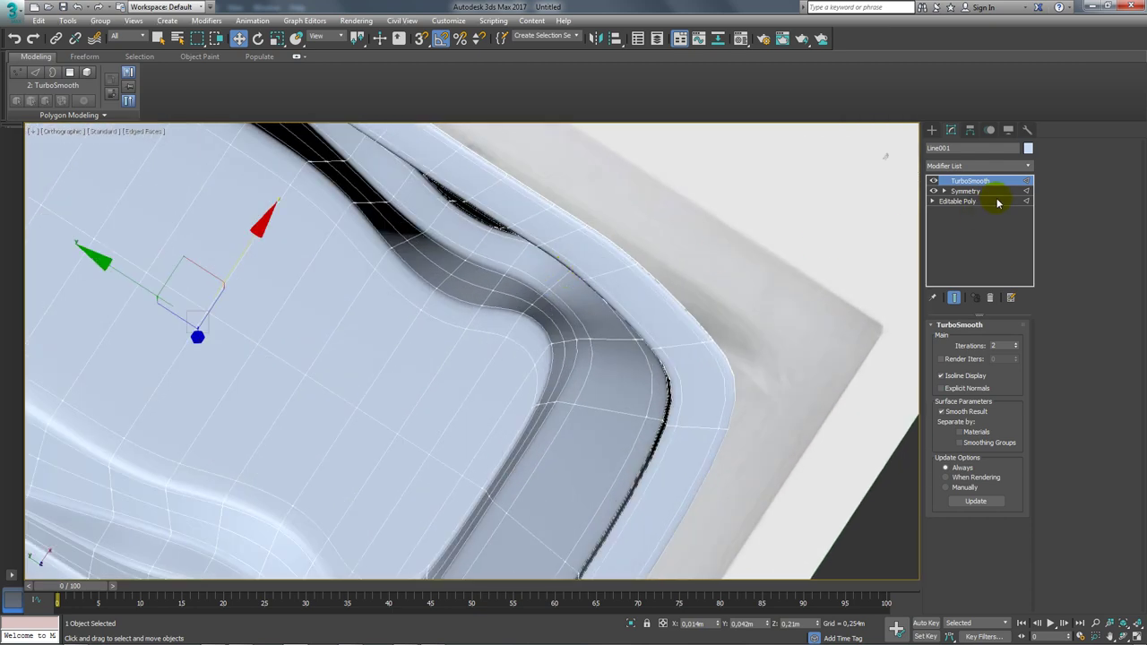
left_click(958, 202)
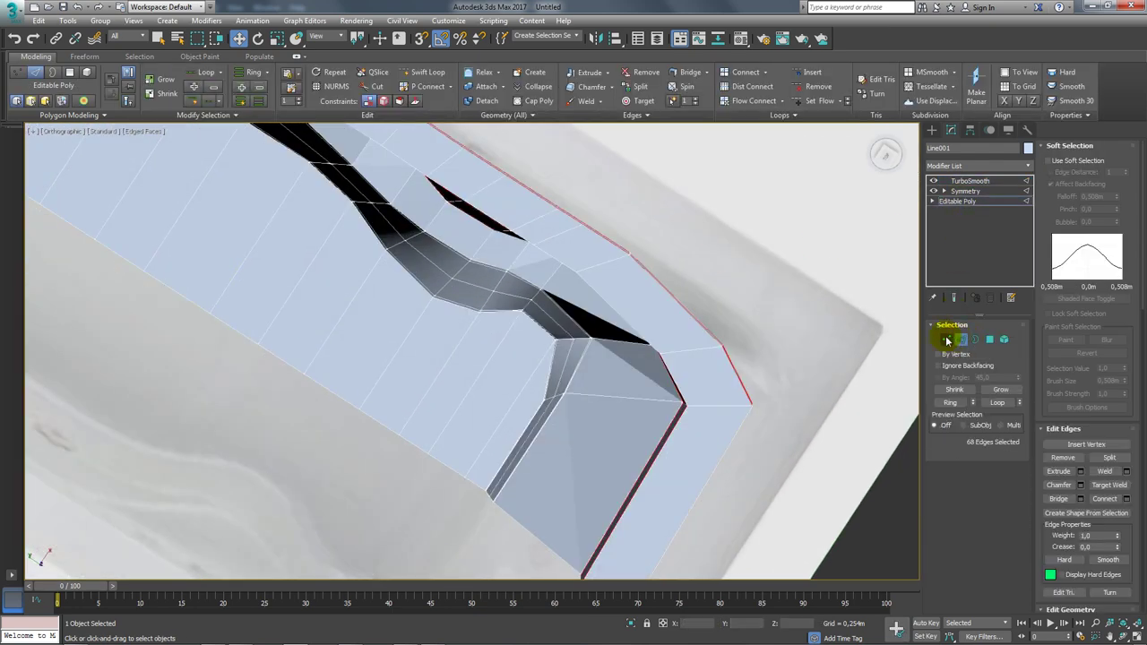
In vertex mode and Top view, select the tub's right-side and bottom vertices
left_click(946, 340)
key("t")
scroll(502, 313, "up", 5)
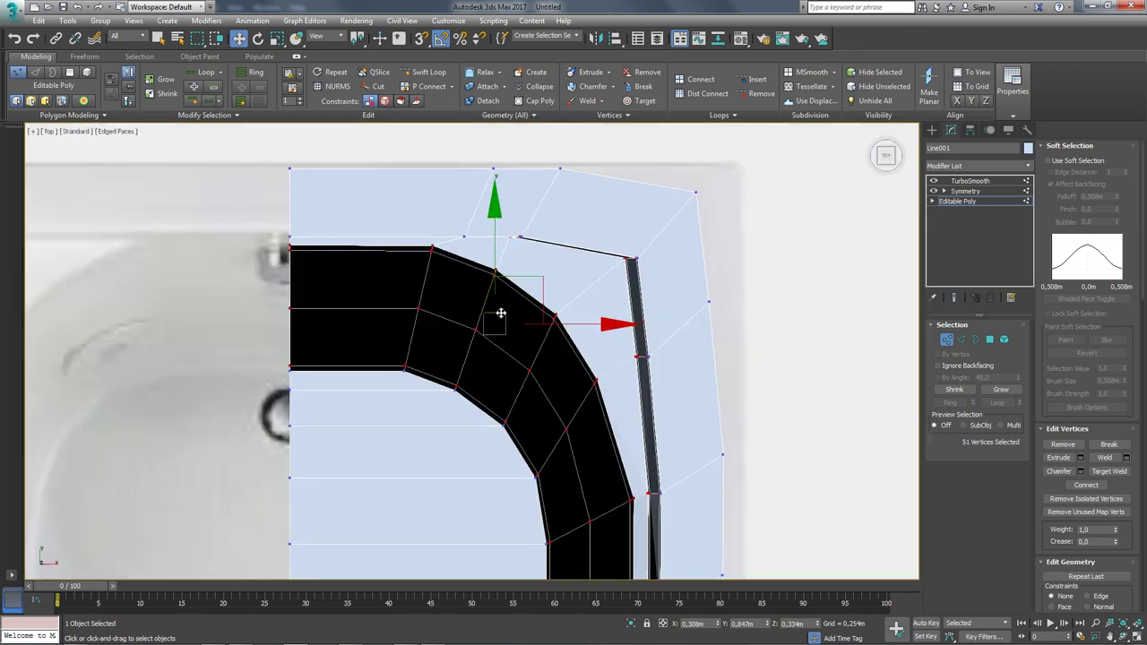
mouse_move(502, 313)
middle_mouse_down()
mouse_move(518, 219)
mouse_move(604, 184)
mouse_move(574, 289)
middle_mouse_up()
scroll(551, 289, "up", 2)
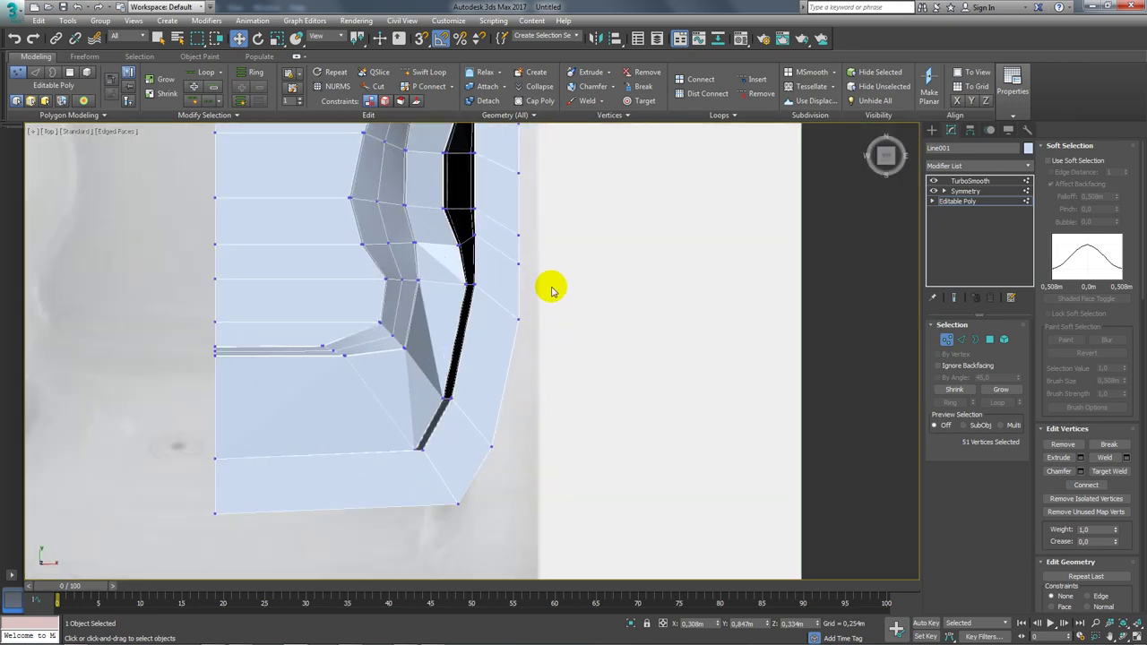
left_click(518, 265)
scroll(520, 269, "down", 5)
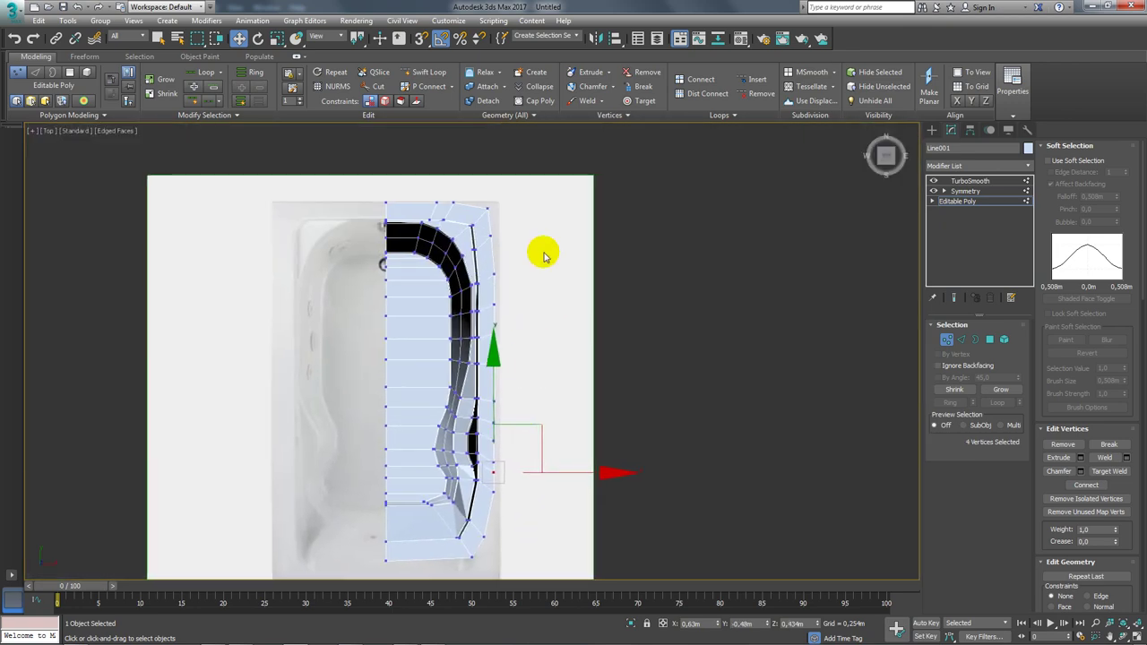
left_click_drag(532, 222, 494, 500)
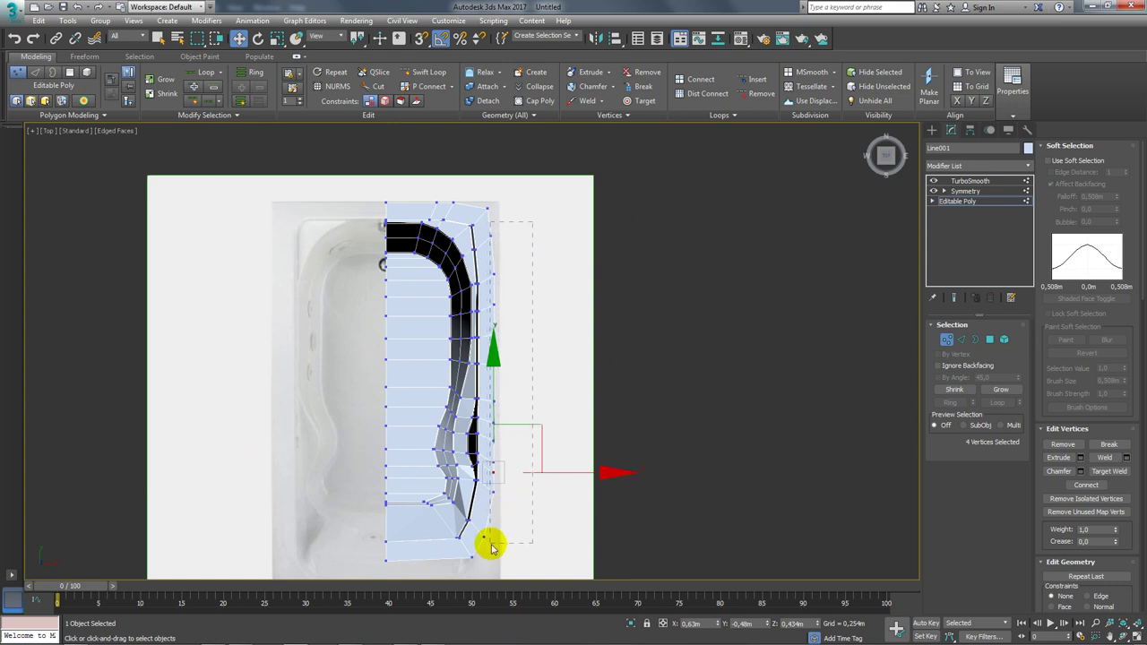
left_click_drag(491, 548, 491, 548)
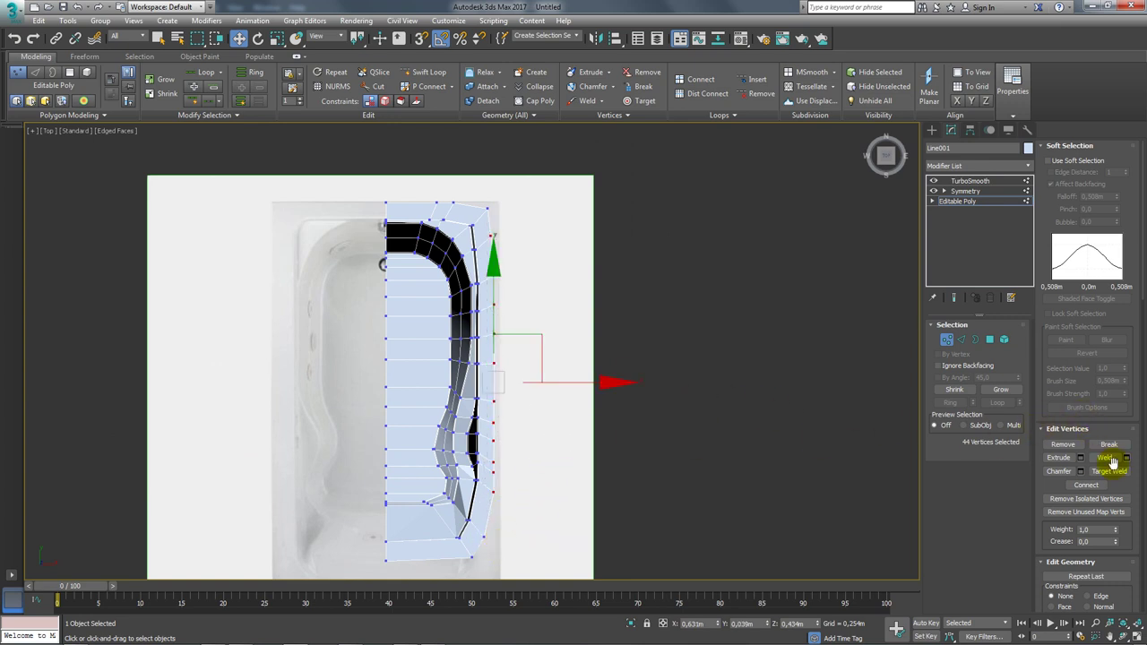
left_click_drag(476, 530, 493, 563, "ctrl")
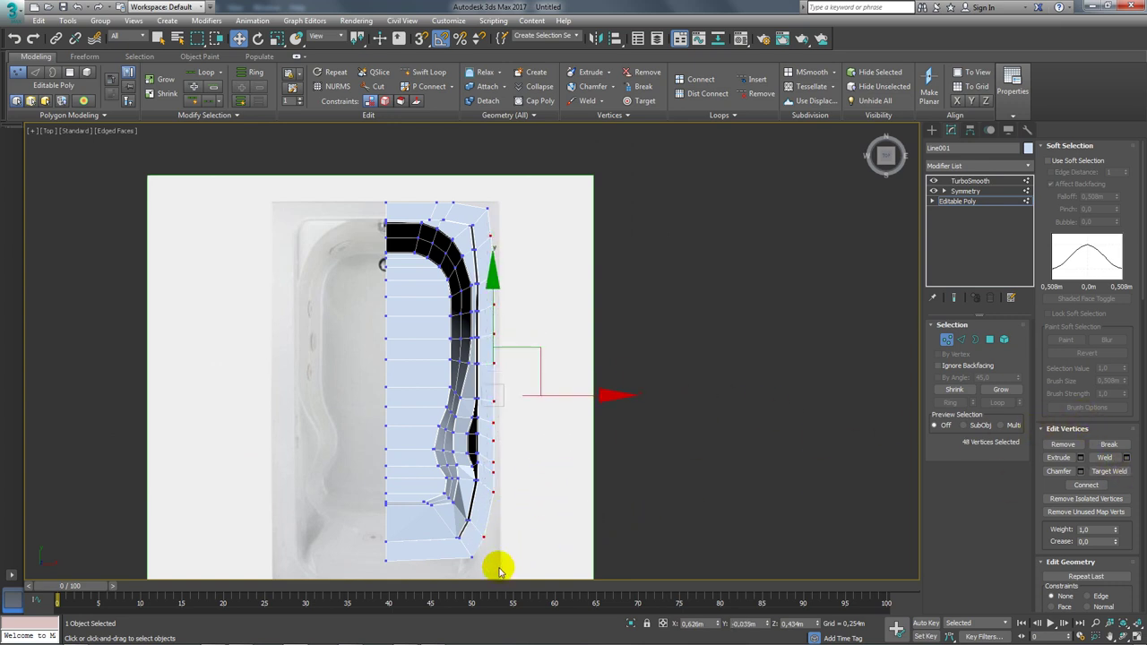
Move the right-side, bottom-corner and lower-left vertices to match the photo outline
middle_click_drag(567, 453, 603, 394)
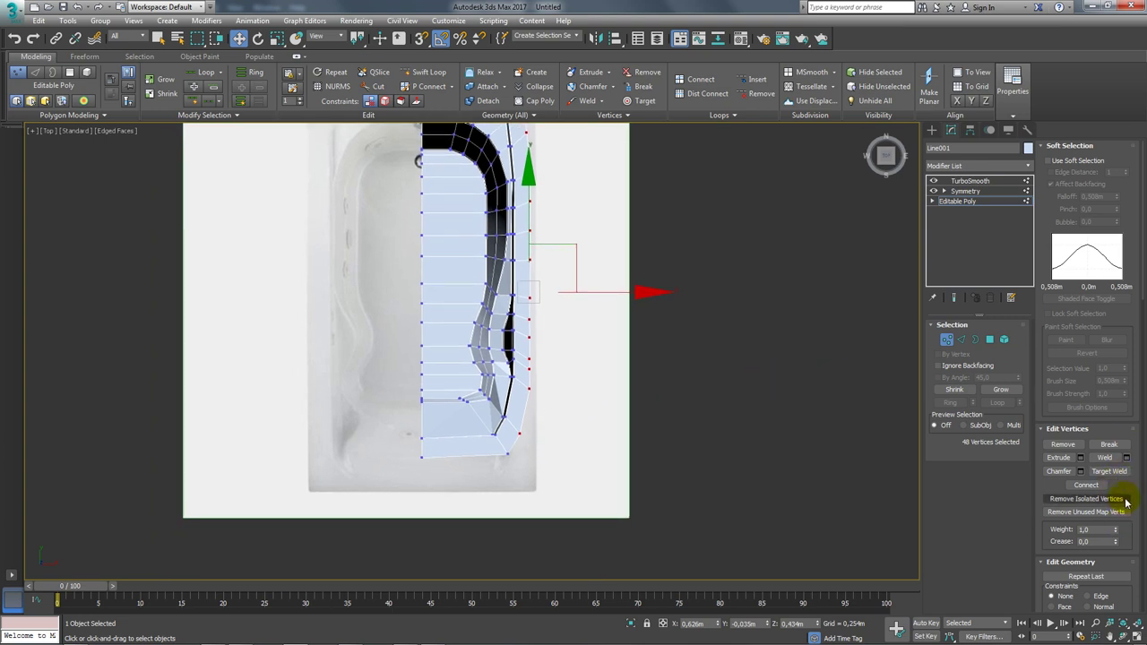
scroll(1119, 457, "down", 2)
scroll(1115, 430, "down", 3)
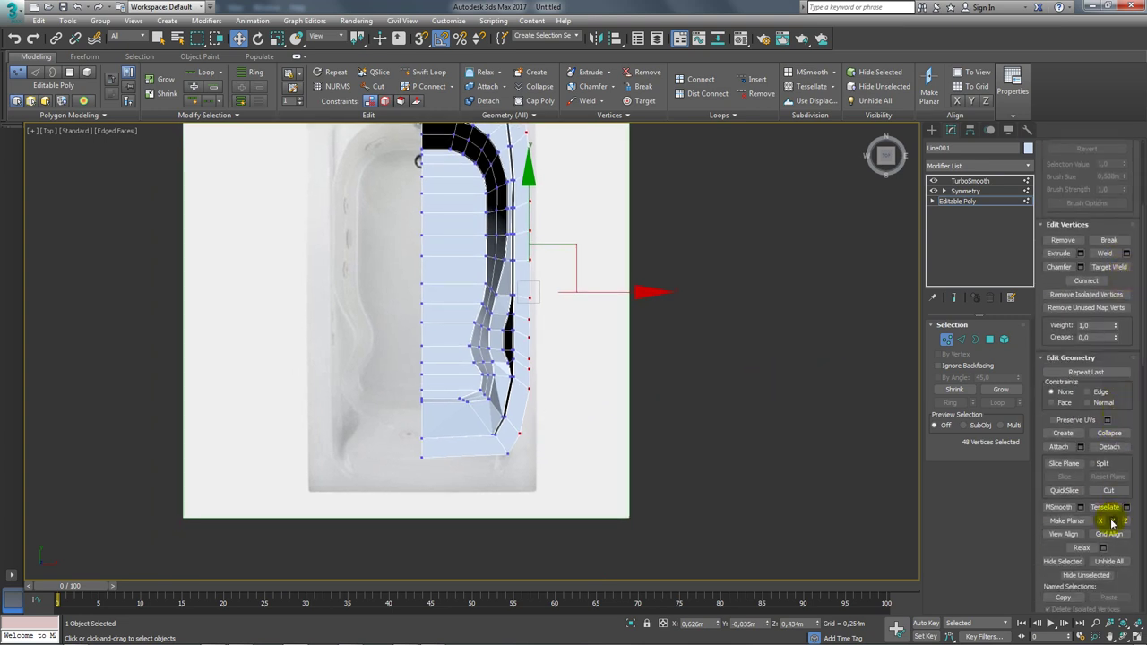
left_click_drag(608, 295, 618, 292)
left_click_drag(524, 469, 497, 456)
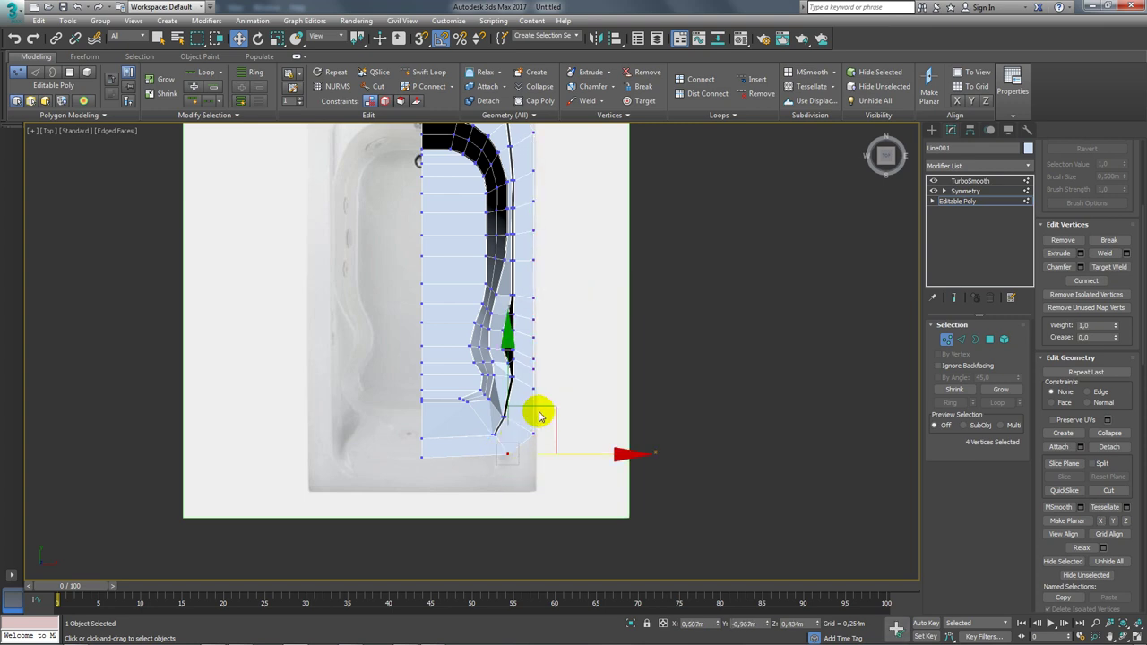
left_click_drag(556, 417, 573, 437)
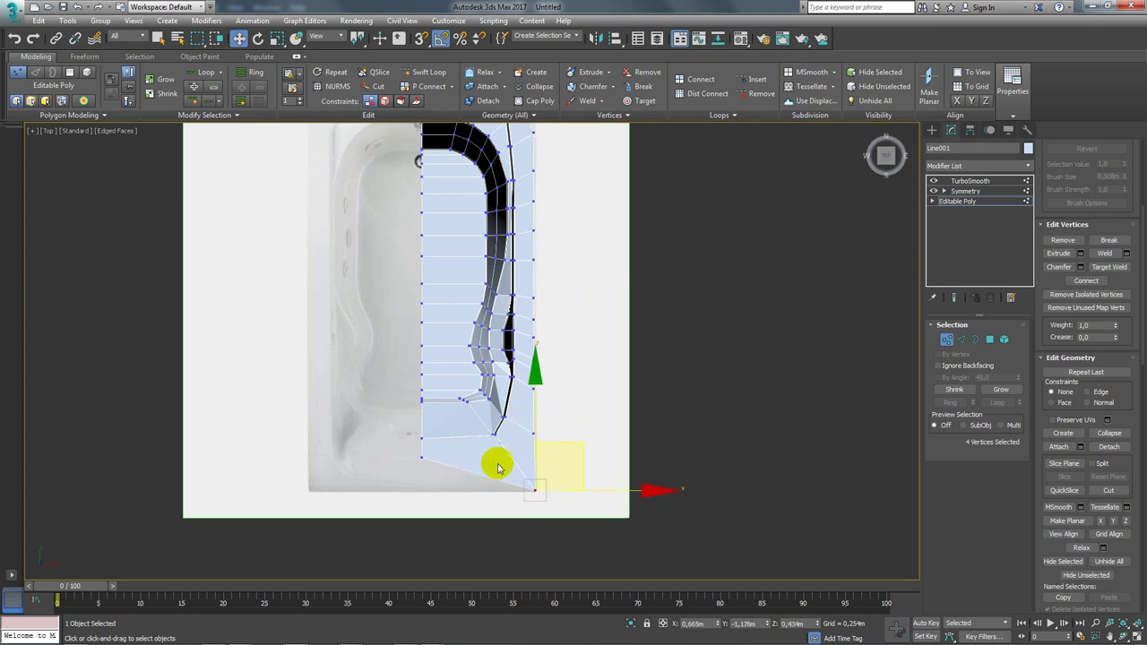
left_click(416, 456)
mouse_move(424, 379)
left_mouse_down()
mouse_move(377, 440)
mouse_move(505, 460)
left_mouse_up()
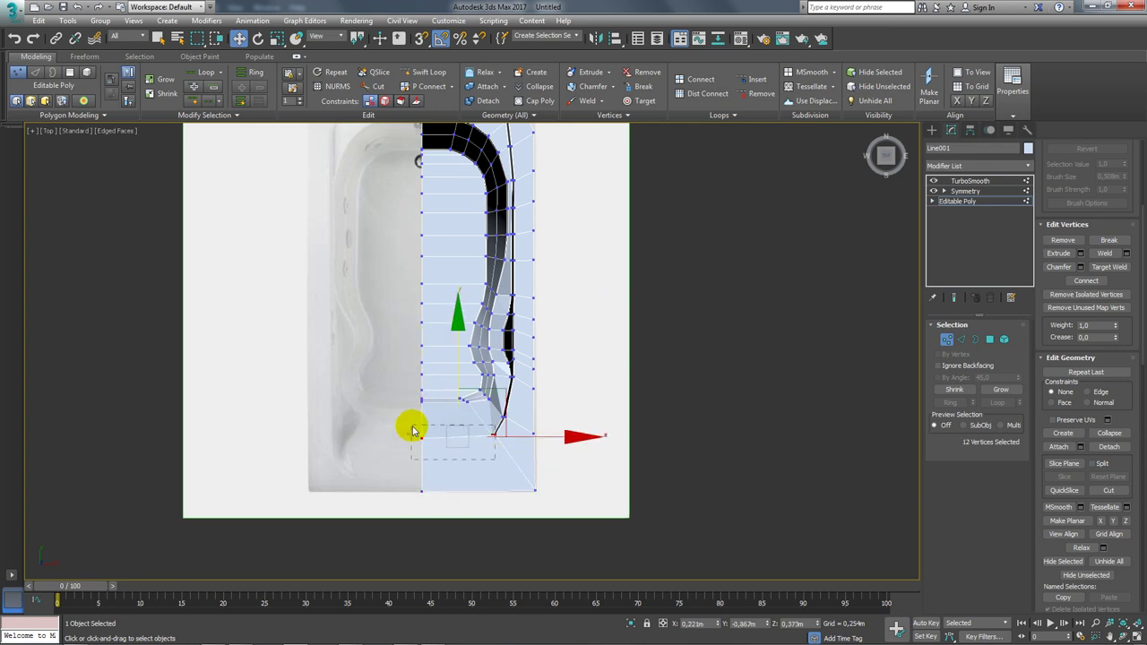
Slide the vertex near the black edge down along it, undoing a mistaken snap
scroll(545, 435, "up", 2)
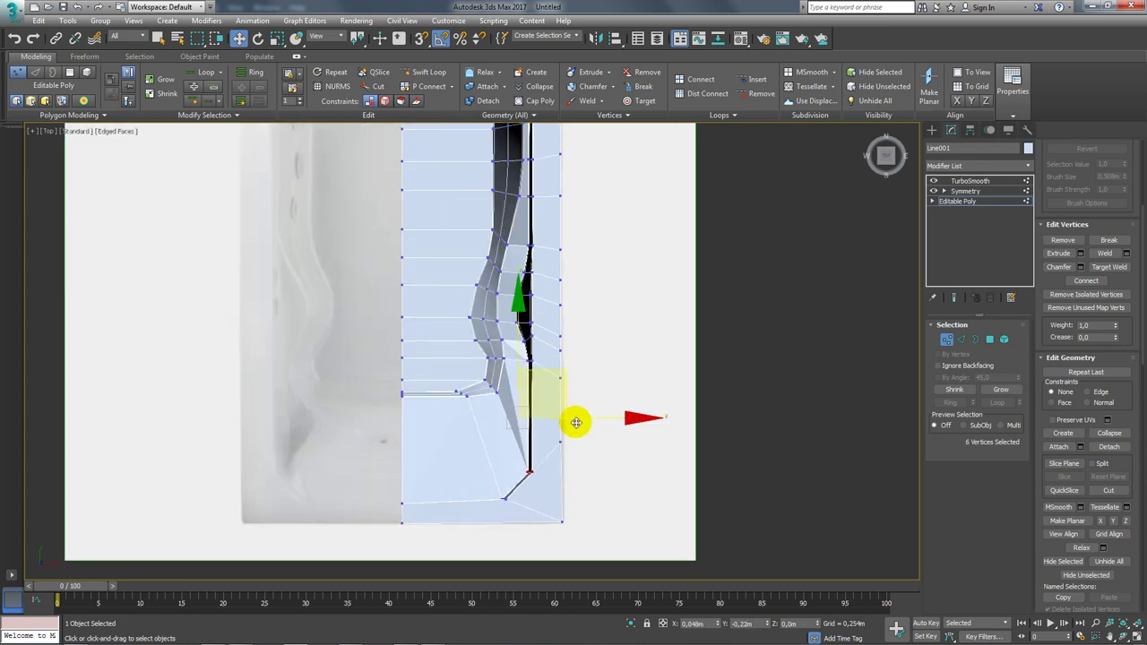
scroll(529, 394, "up", 4)
left_click(537, 397)
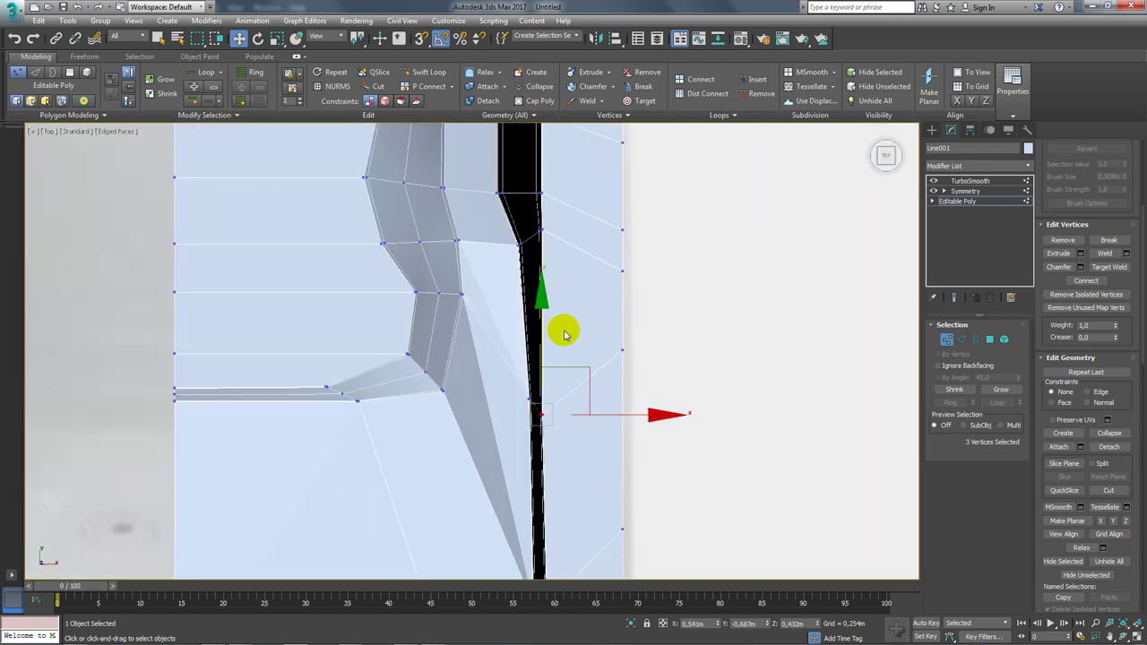
left_click_drag(537, 392, 621, 292)
key("ctrl+z")
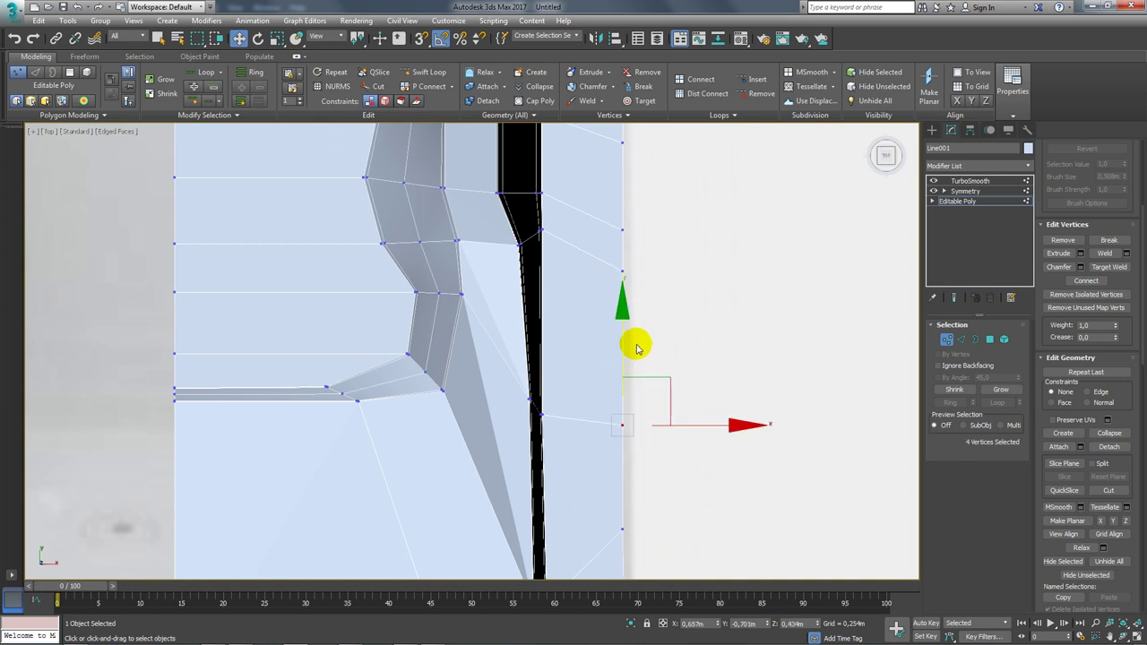
left_click(653, 310)
left_click_drag(538, 226, 549, 212)
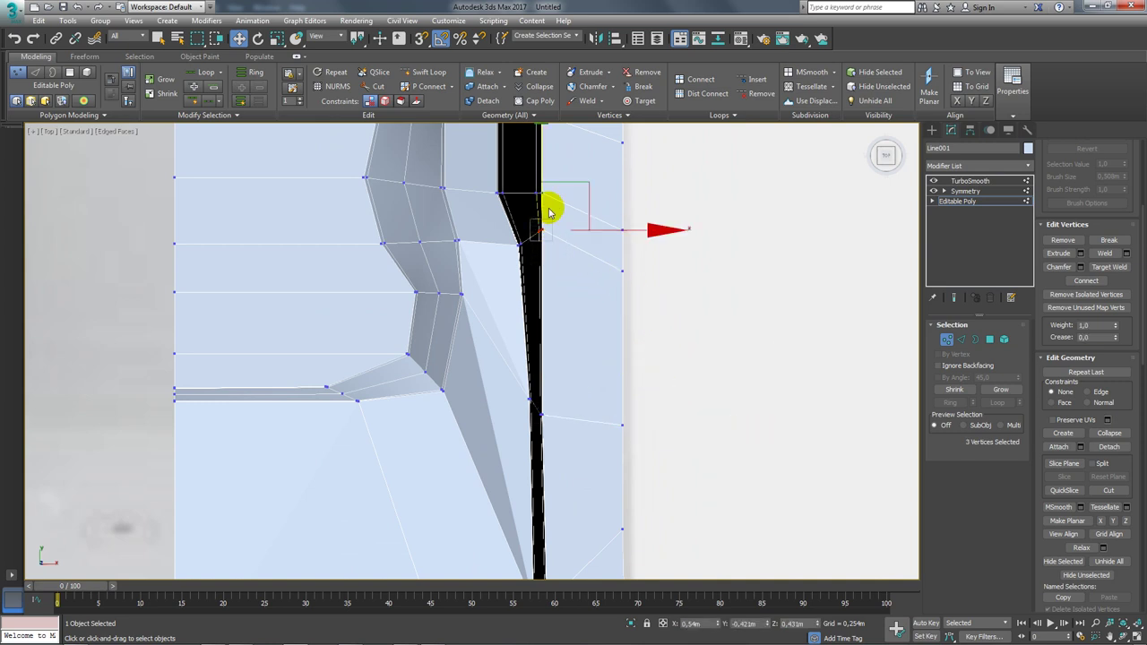
left_click_drag(543, 167, 541, 191)
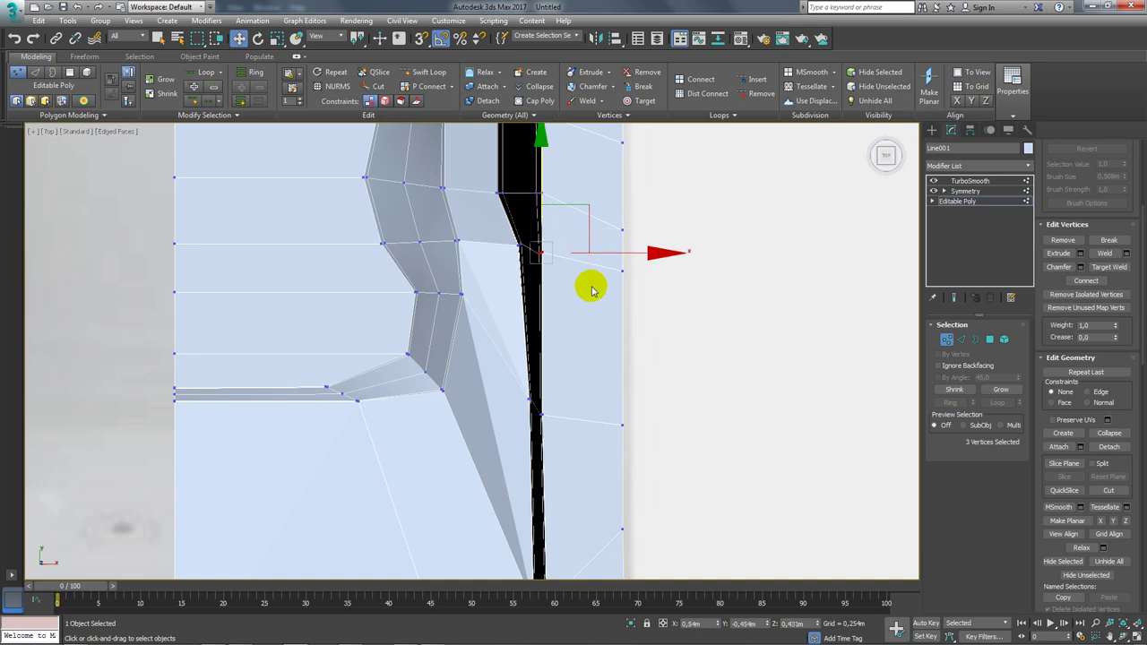
Box-select the vertices at the lower tub and view them in tilted perspective
scroll(593, 286, "down", 5)
middle_click_drag(599, 317, 596, 387)
scroll(592, 390, "up", 3)
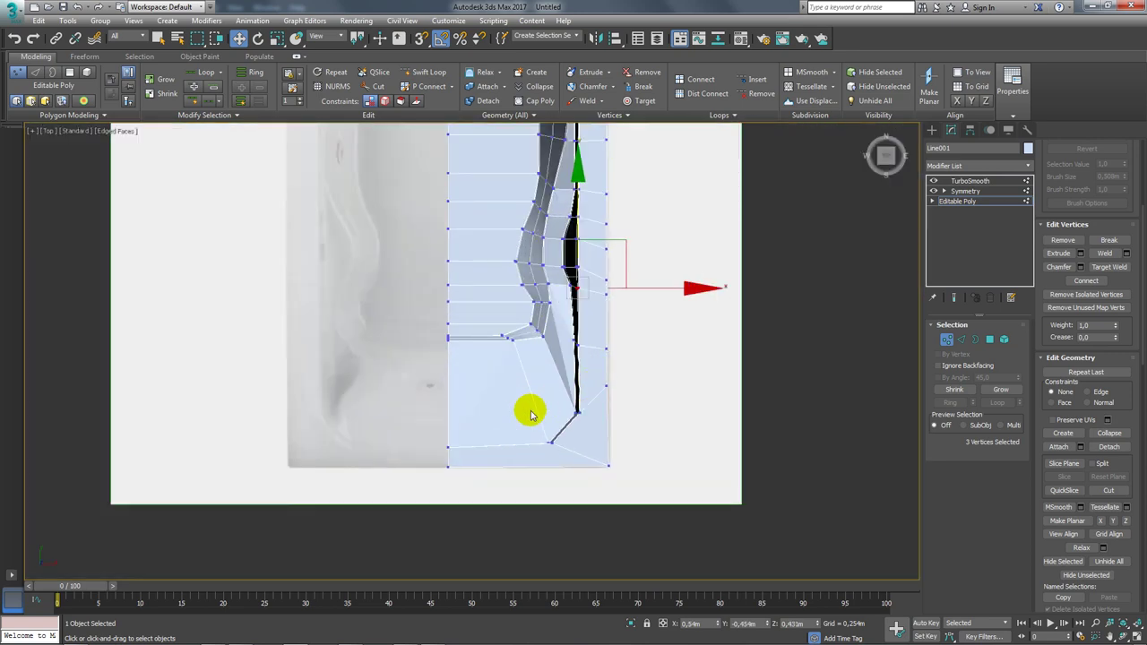
scroll(522, 366, "up", 3)
mouse_move(535, 356)
left_mouse_down()
mouse_move(454, 315)
mouse_move(375, 297)
left_mouse_up()
mouse_move(491, 433)
middle_mouse_down("alt")
mouse_move(487, 422)
mouse_move(525, 422)
mouse_move(415, 486)
mouse_move(578, 472)
mouse_move(525, 418)
middle_mouse_up("alt")
Add an FFD 2x2x2 modifier and hide the TurboSmooth and Symmetry results
left_click(1027, 166)
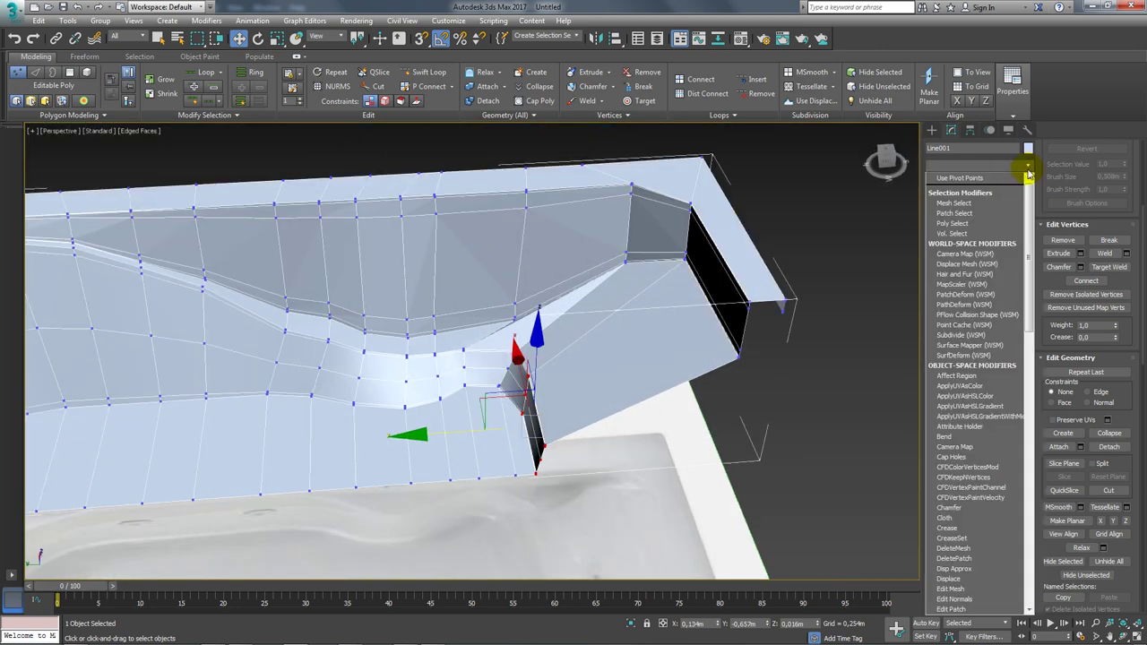
mouse_move(1028, 175)
left_mouse_down()
mouse_move(1029, 389)
mouse_move(1037, 253)
left_mouse_up()
left_click(968, 464)
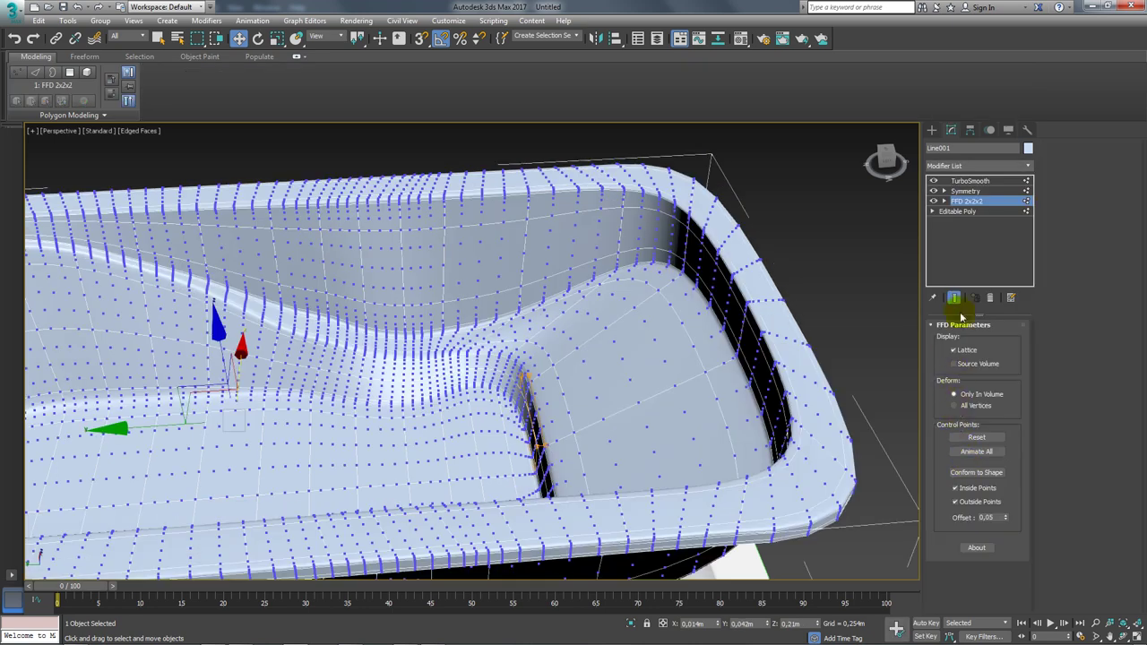
left_click(933, 182)
left_click(934, 192)
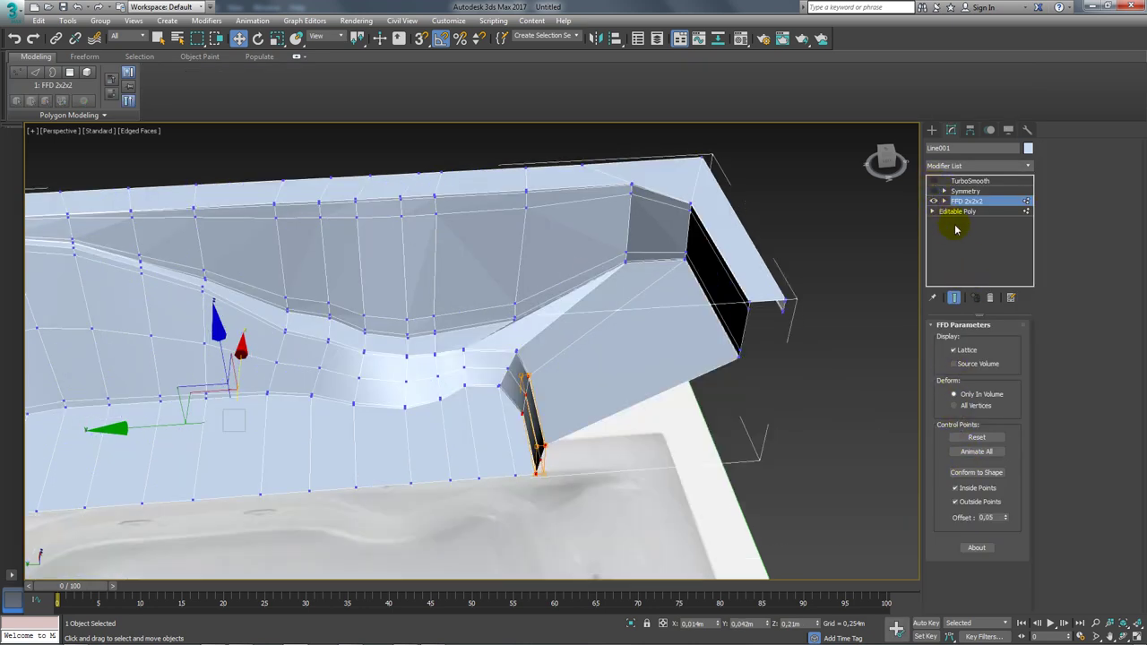
Move the FFD control points at the slope to reshape the tub's end step
left_click(967, 212)
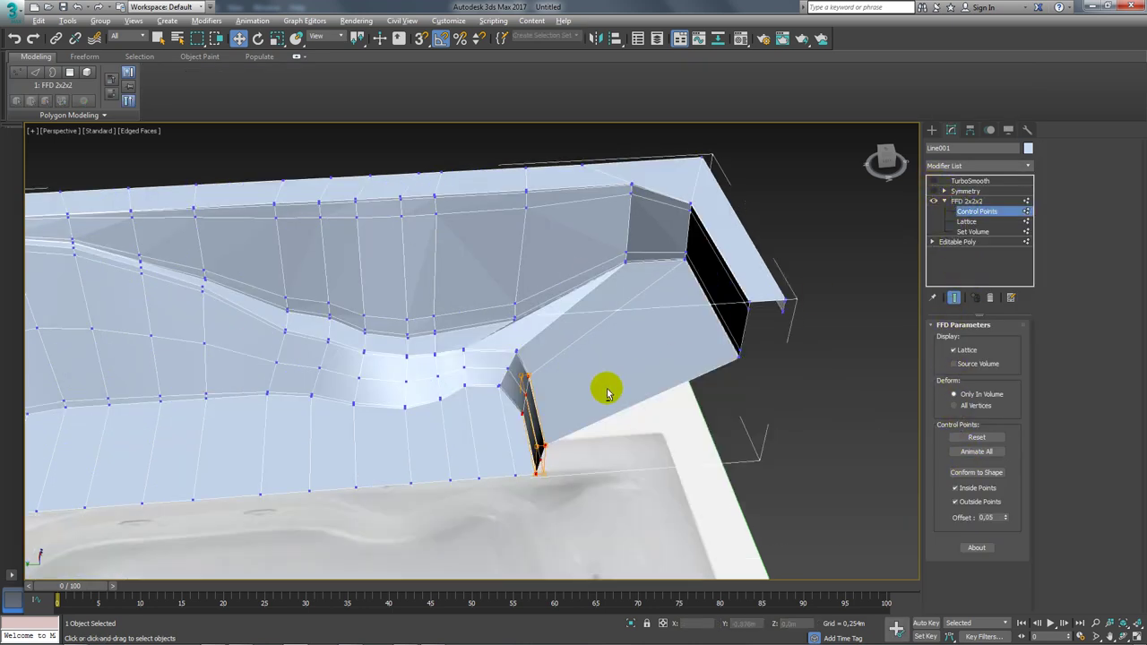
middle_click_drag(607, 384, 621, 349, "alt")
left_click(490, 395)
middle_click_drag(474, 397, 536, 410, "alt")
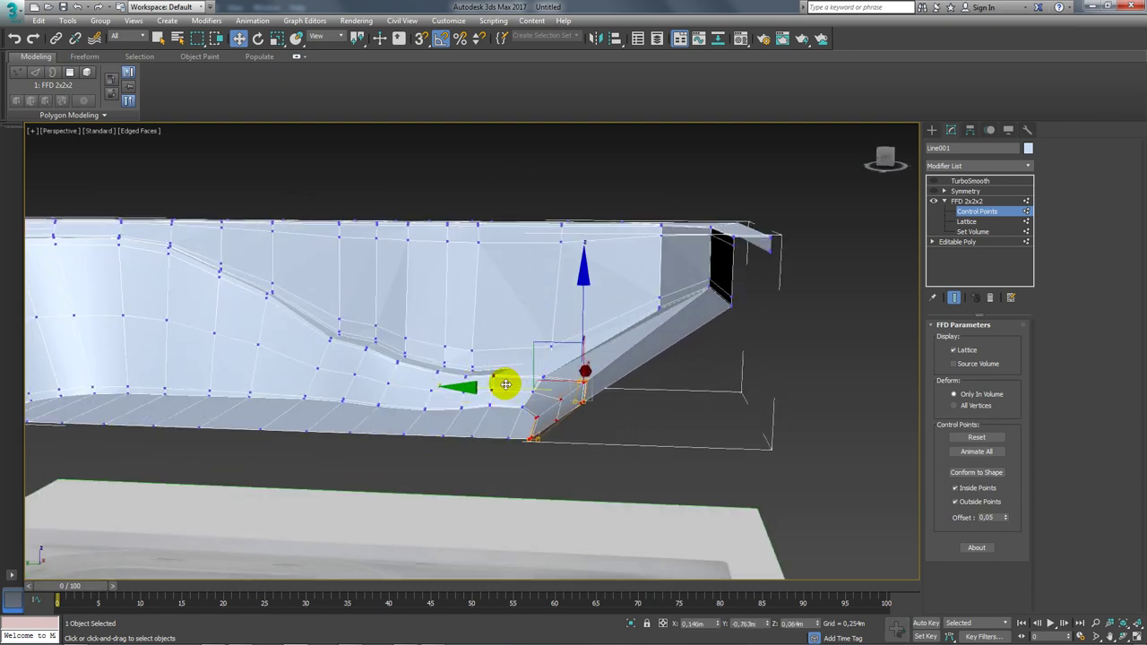
middle_click_drag(465, 387, 593, 445, "alt")
Re-enable Symmetry, frame the tub, and leave TurboSmooth hidden to see the cage
left_click(943, 203)
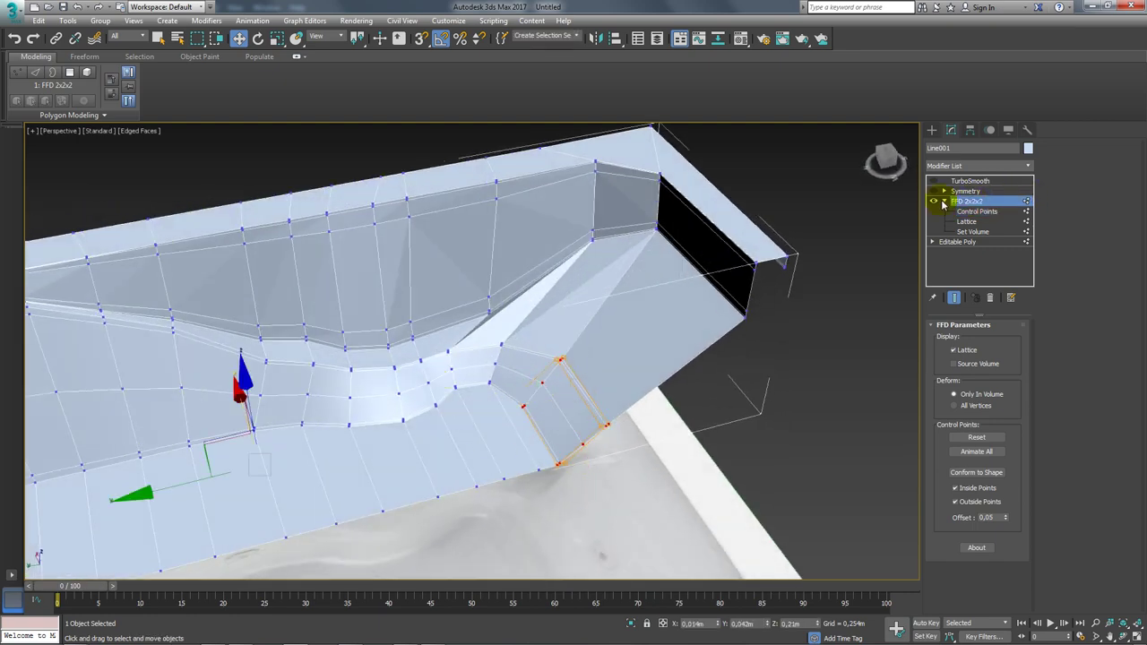
left_click(939, 194)
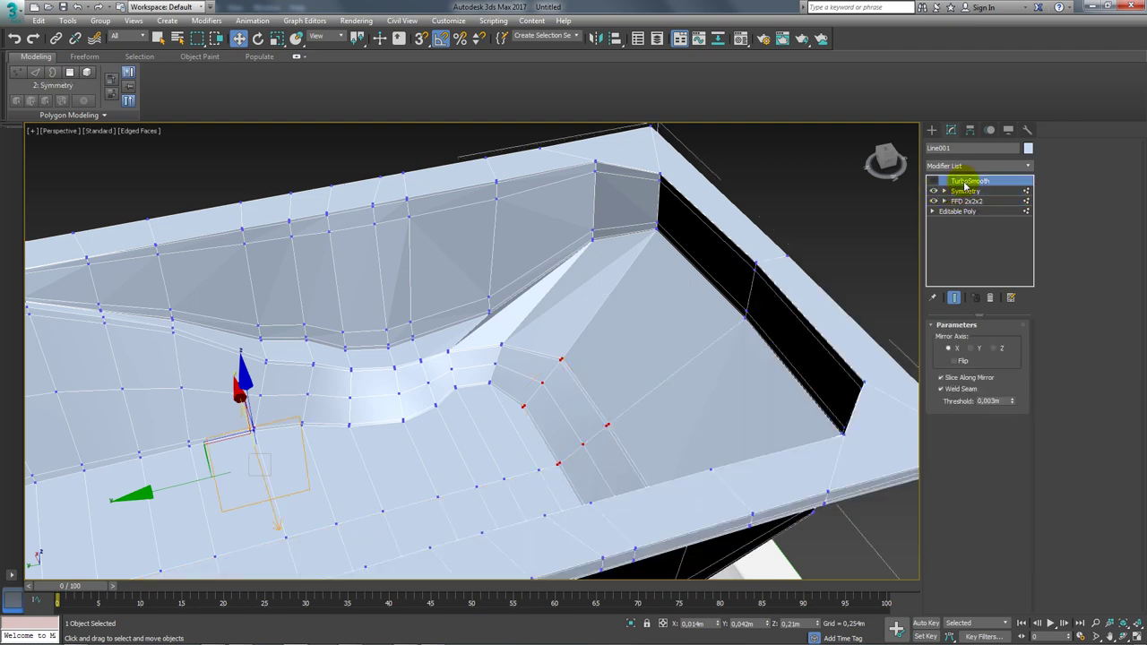
key("z")
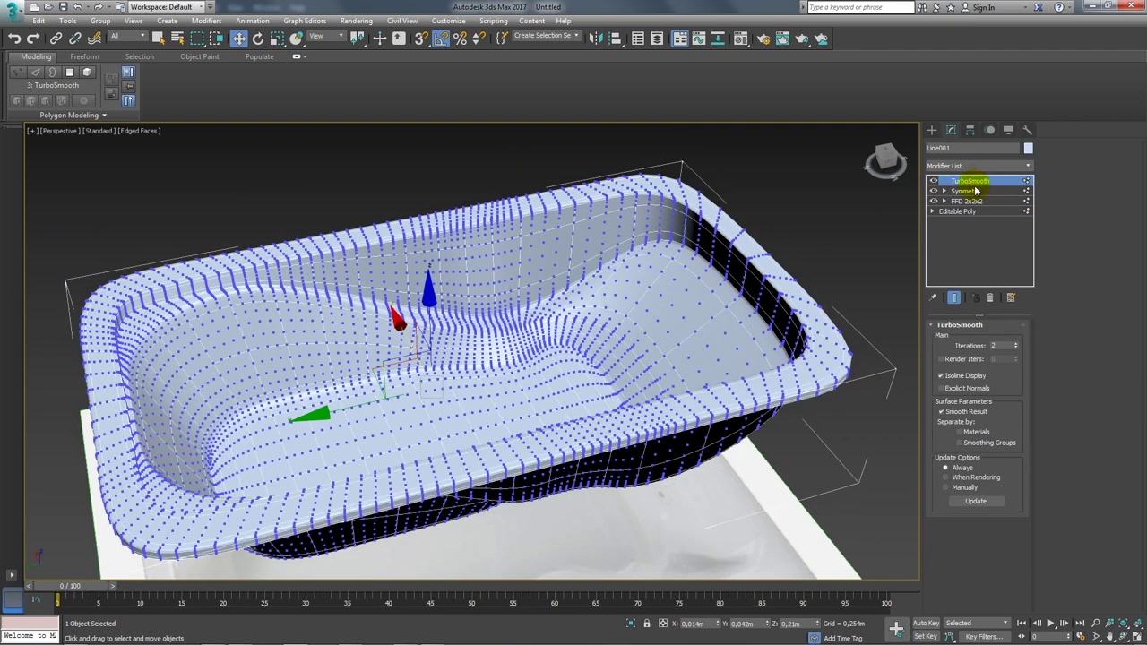
left_click(966, 190)
left_click(933, 182)
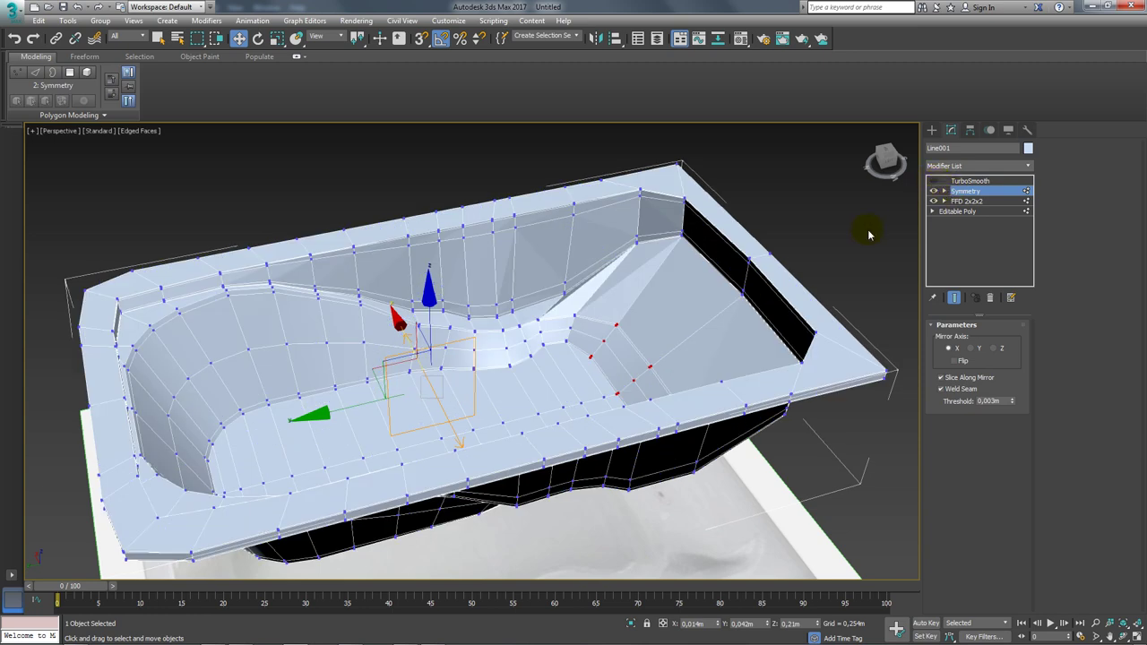
middle_click_drag(870, 230, 826, 260, "alt")
Collapse Symmetry and FFD into the Editable Poly and re-enable TurboSmooth
right_click(972, 190)
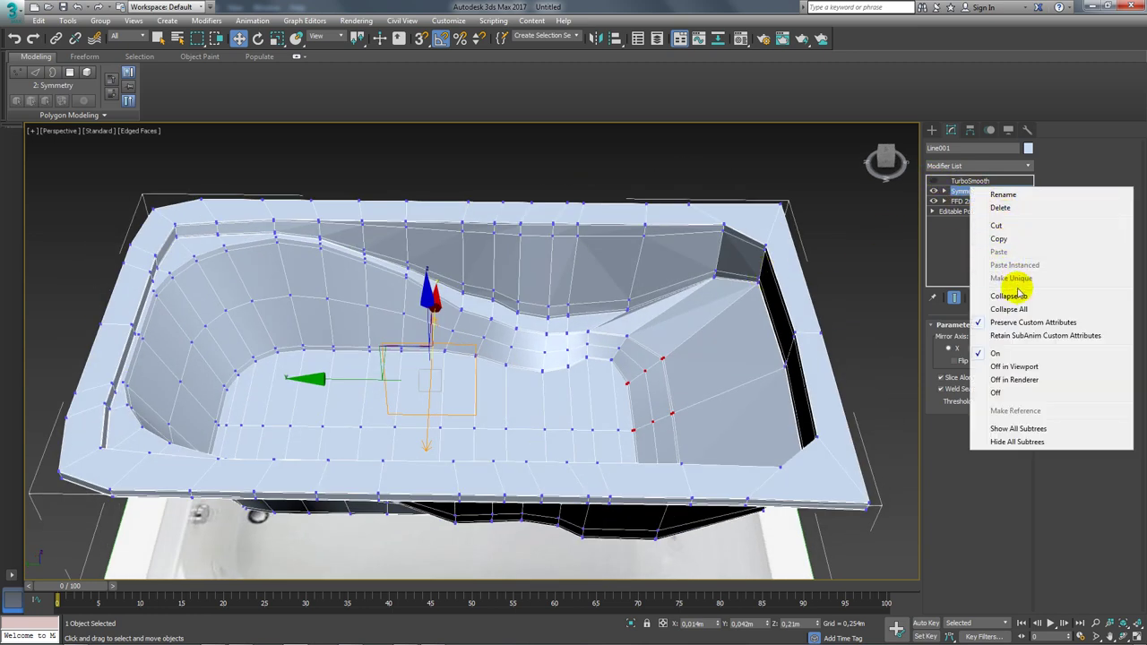
left_click(989, 269)
left_click(630, 378)
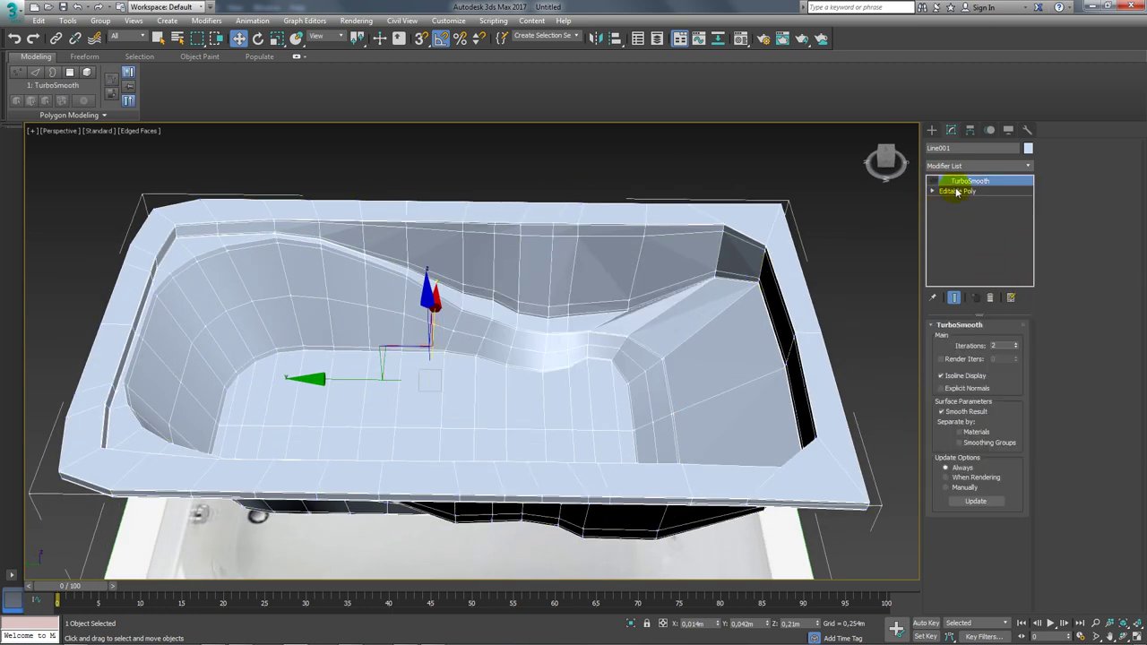
left_click(963, 192)
left_click(959, 181)
Orbit around the smoothed tub to inspect its wall curve
left_click(793, 196)
mouse_move(798, 192)
middle_mouse_down("alt")
mouse_move(802, 356)
mouse_move(738, 295)
mouse_move(463, 286)
mouse_move(547, 389)
mouse_move(371, 371)
mouse_move(491, 392)
mouse_move(511, 410)
middle_mouse_up("alt")
scroll(424, 315, "up", 2)
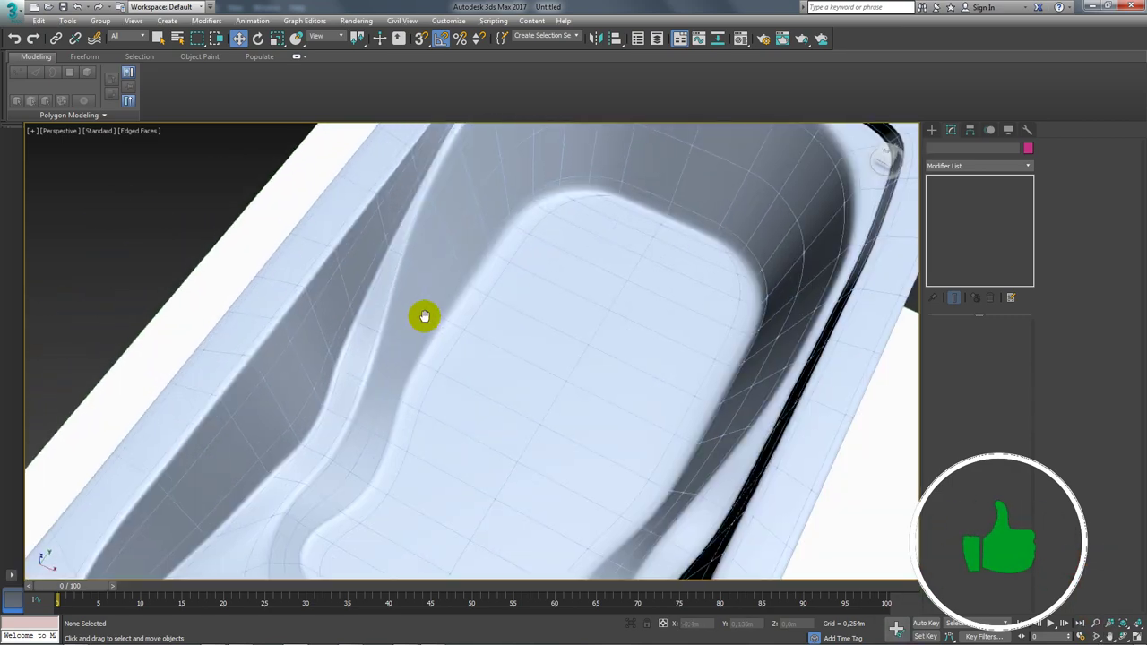
scroll(385, 338, "up", 2)
scroll(373, 348, "down", 4)
mouse_move(379, 359)
middle_mouse_down("alt")
mouse_move(308, 323)
mouse_move(292, 350)
middle_mouse_up("alt")
scroll(358, 260, "up", 5)
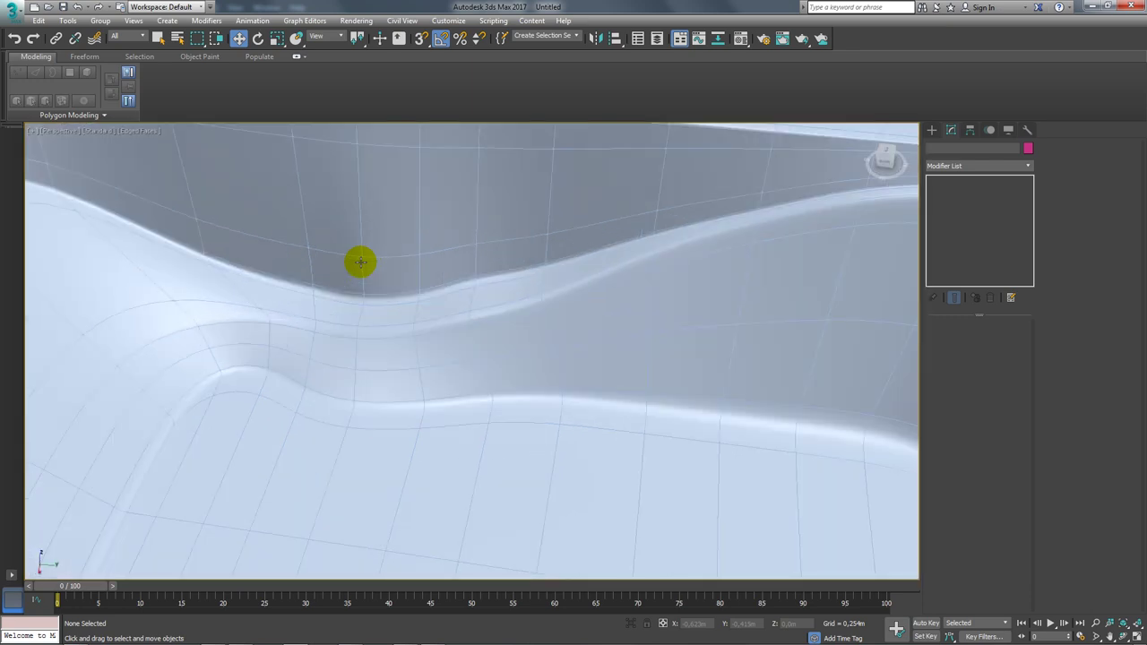
left_click(399, 243)
middle_click_drag(400, 243, 448, 278, "alt")
At Editable Poly vertex level, select inner-wall vertices and raise them slightly
left_click(955, 191)
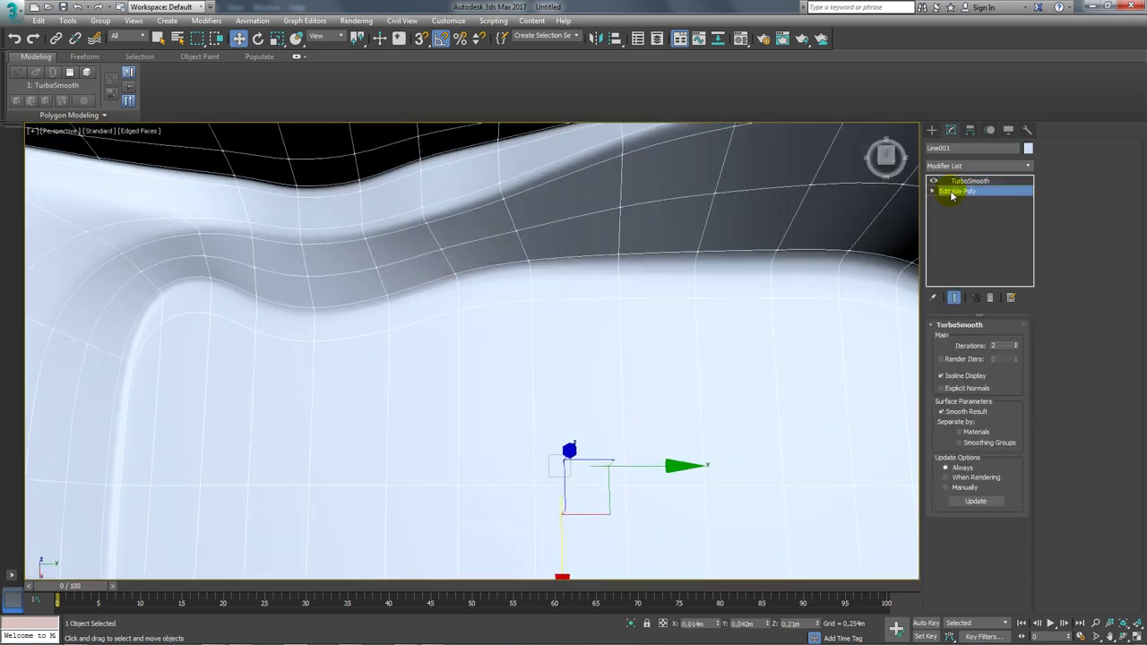
middle_click_drag(678, 320, 596, 314, "alt")
scroll(563, 352, "up", 3)
scroll(562, 352, "up", 3)
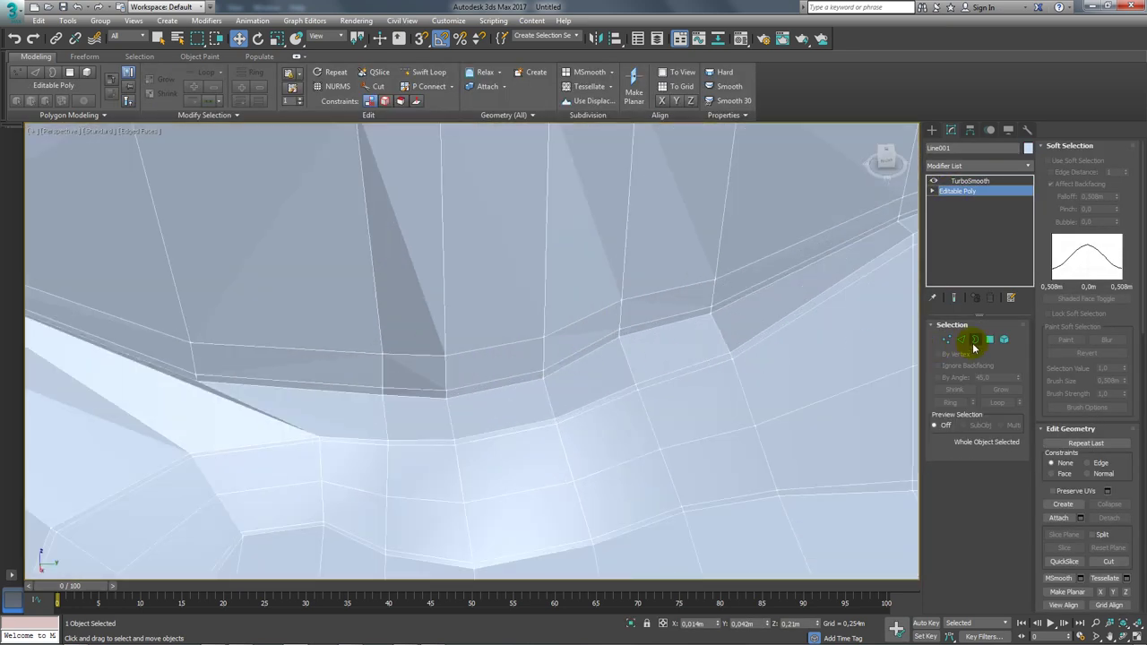
left_click(953, 340)
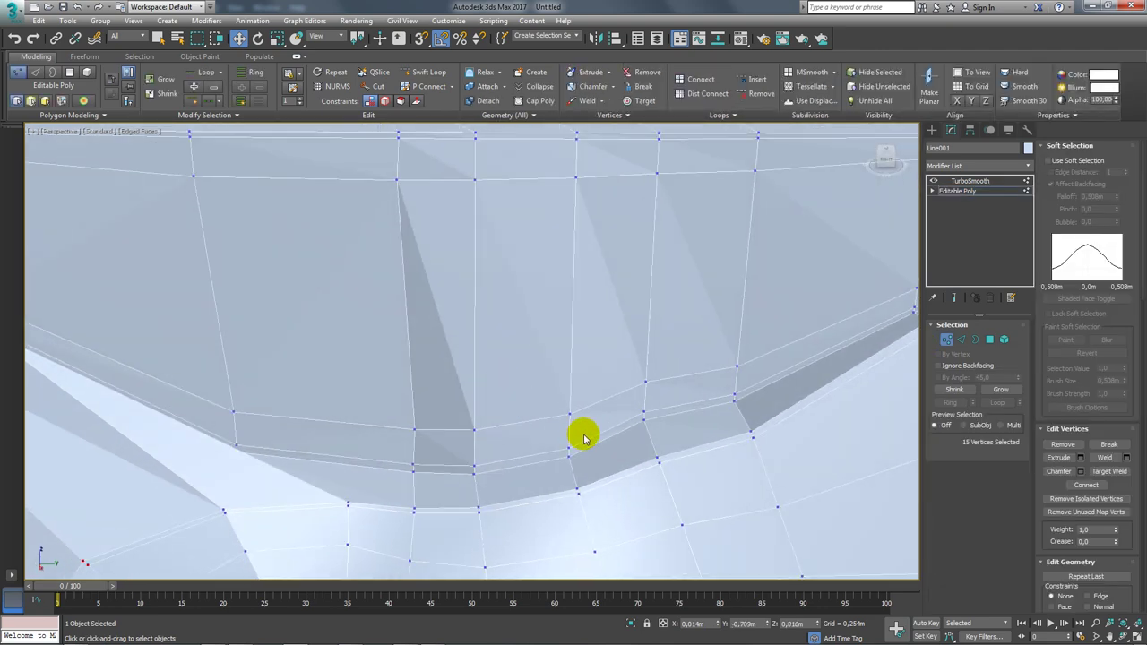
mouse_move(504, 481)
middle_mouse_down("alt")
mouse_move(591, 430)
mouse_move(592, 458)
mouse_move(576, 419)
middle_mouse_up("alt")
left_click(563, 447, "ctrl")
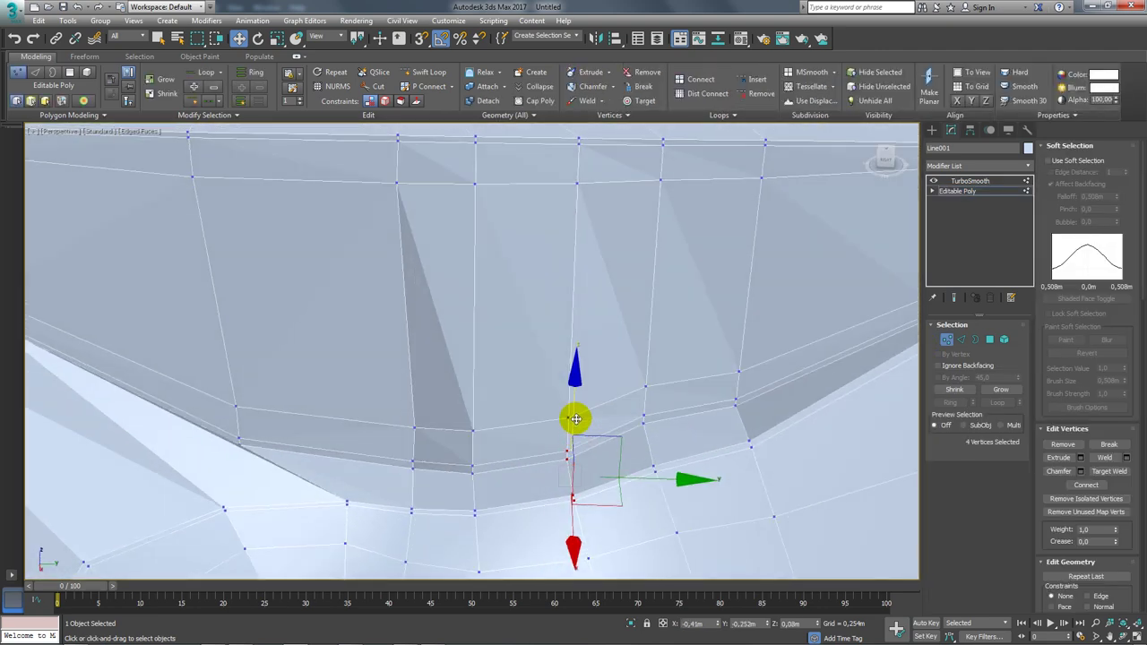
left_click(568, 418, "ctrl")
left_click_drag(575, 383, 574, 371)
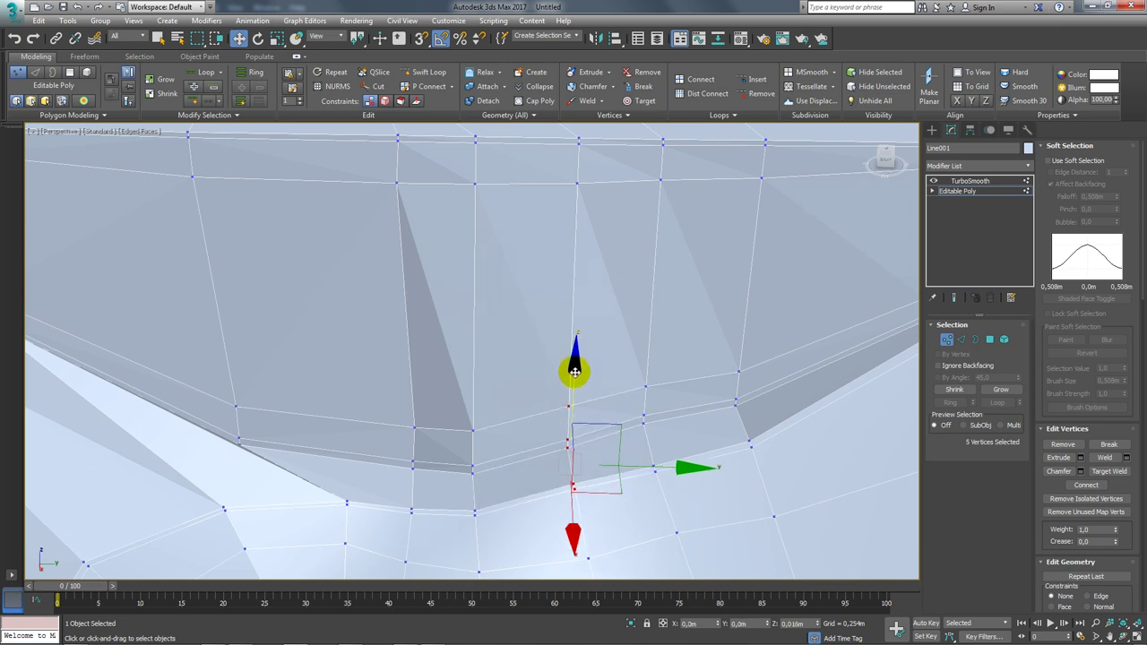
Restore the five-vertex selection and raise it a little higher
middle_click_drag(574, 367, 567, 409, "alt")
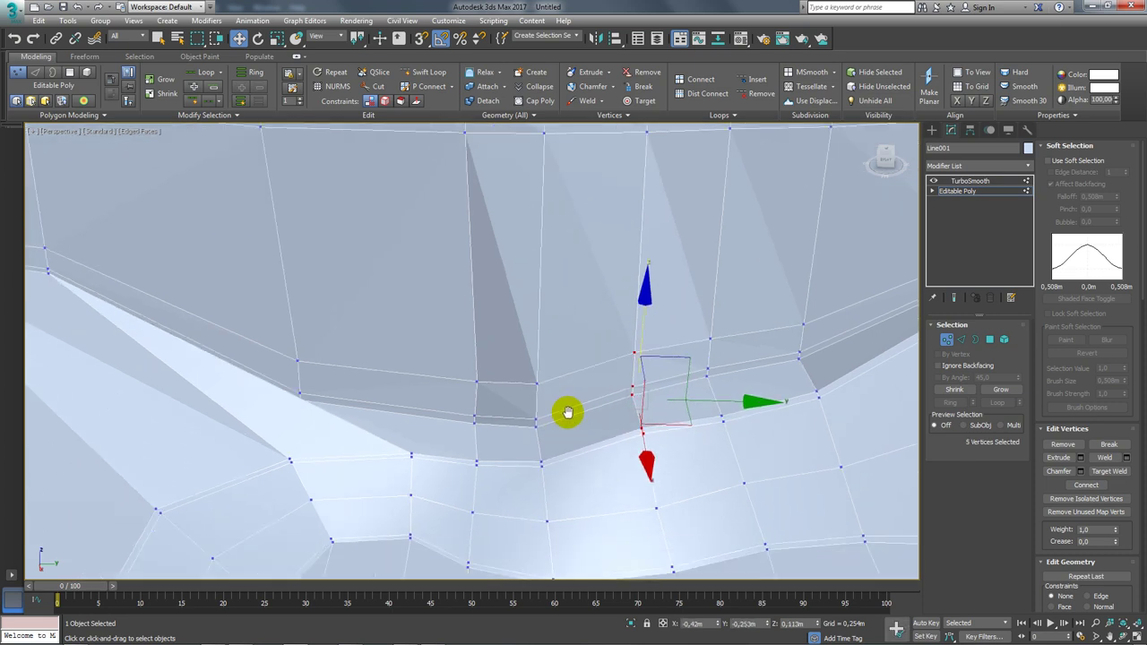
left_click(549, 459)
key("ctrl+z")
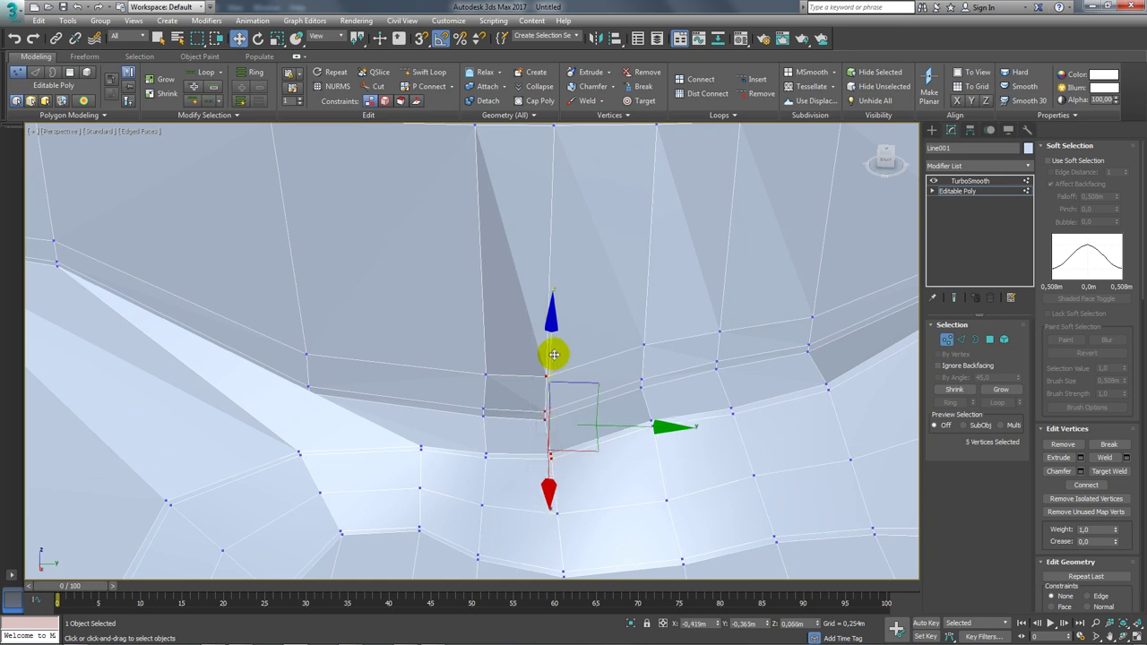
left_click_drag(550, 348, 551, 336)
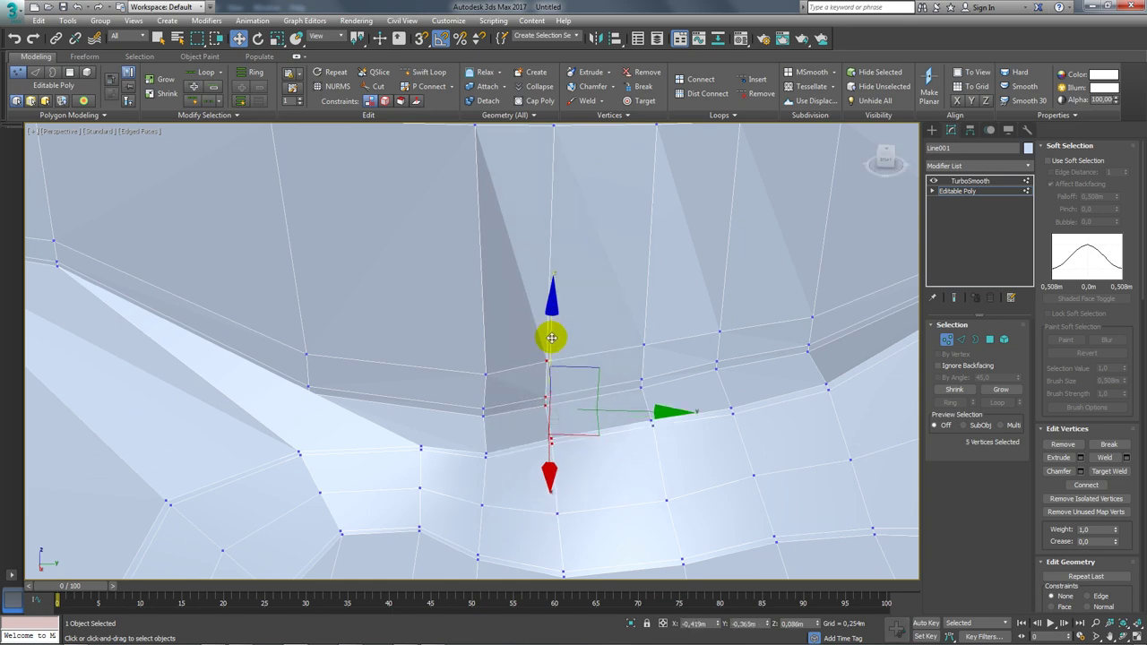
scroll(551, 337, "down", 5)
middle_click_drag(759, 353, 756, 371, "alt")
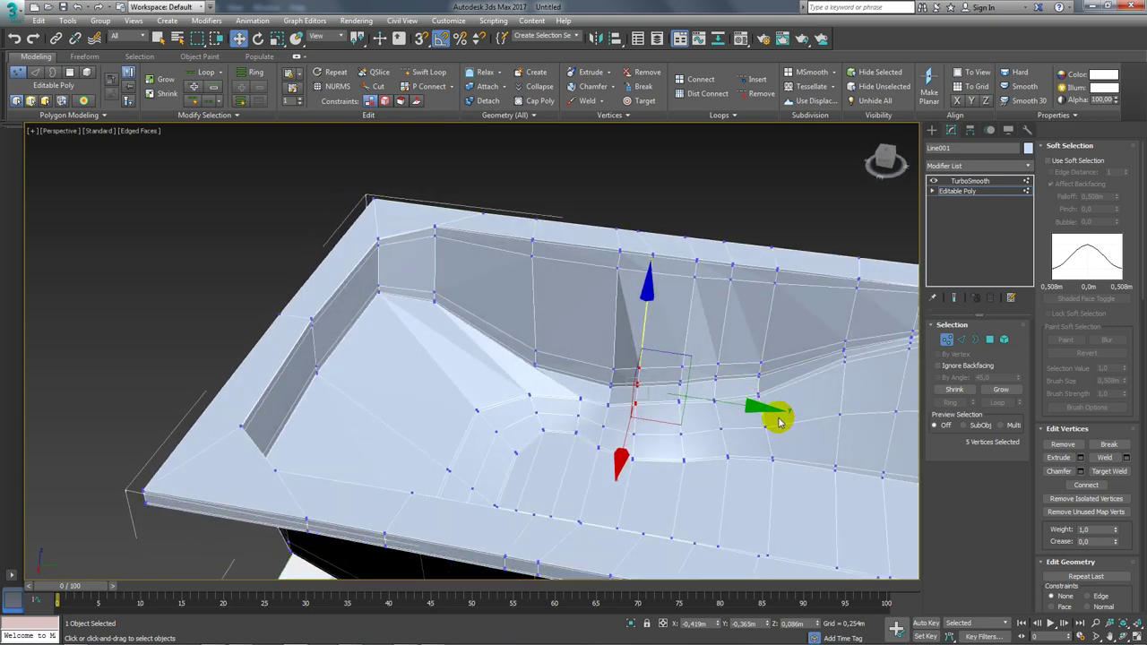
Box-select the wall-step vertices, drop two columns, and raise the remaining ones
left_click_drag(667, 350, 668, 349)
middle_click_drag(667, 349, 701, 337, "alt")
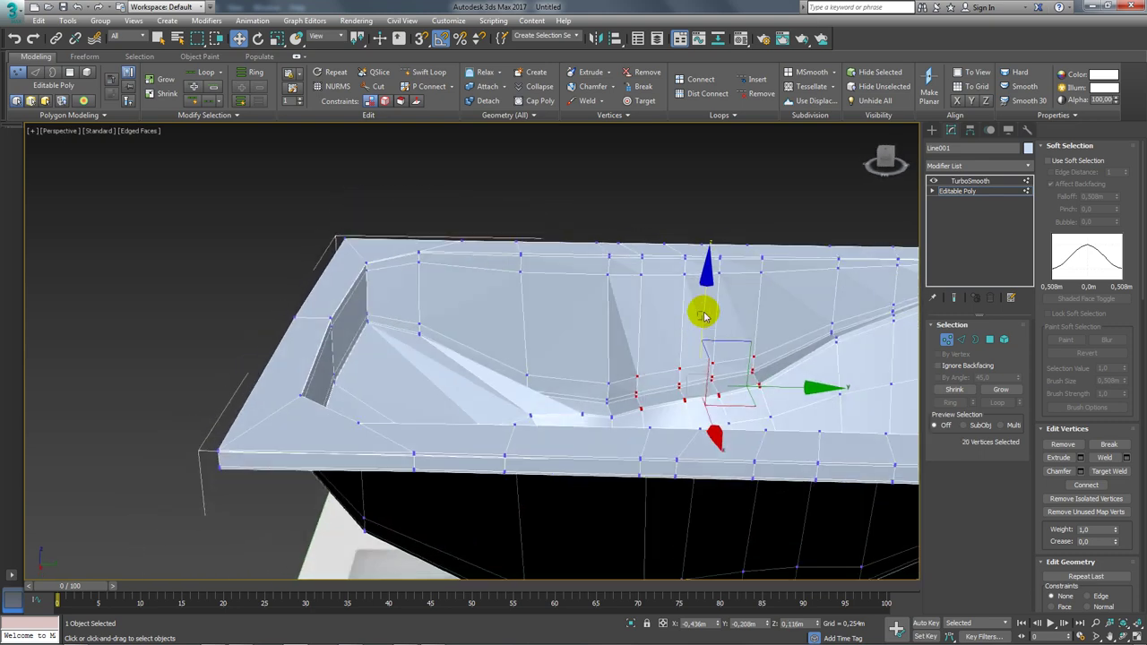
left_click_drag(706, 314, 704, 312)
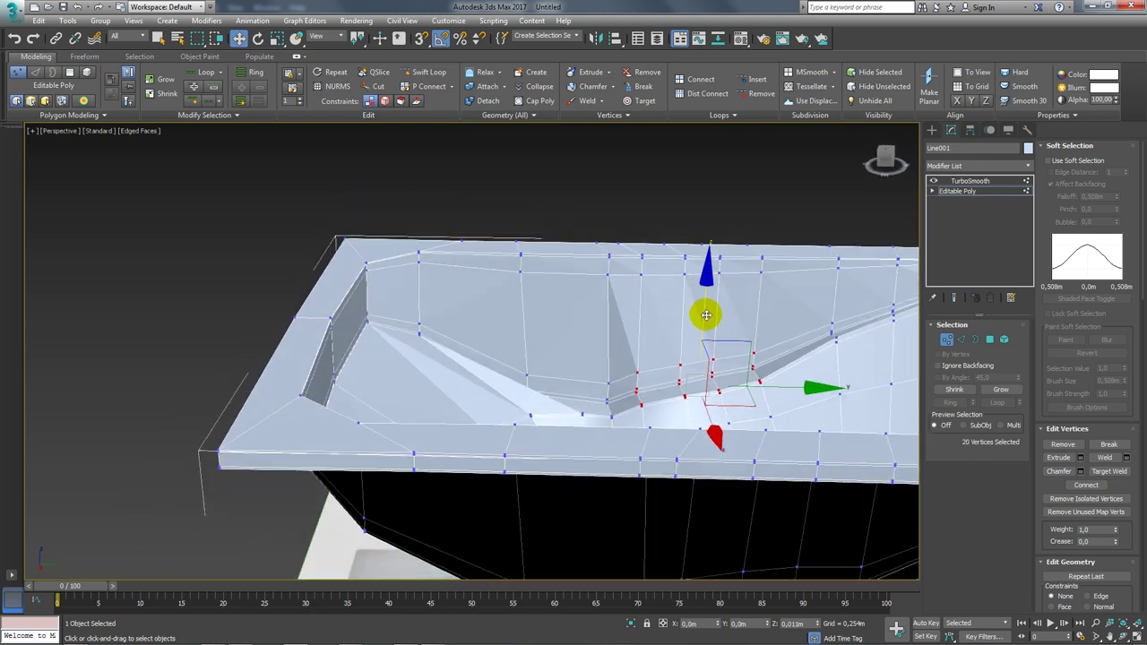
left_click_drag(600, 351, 672, 428, "alt")
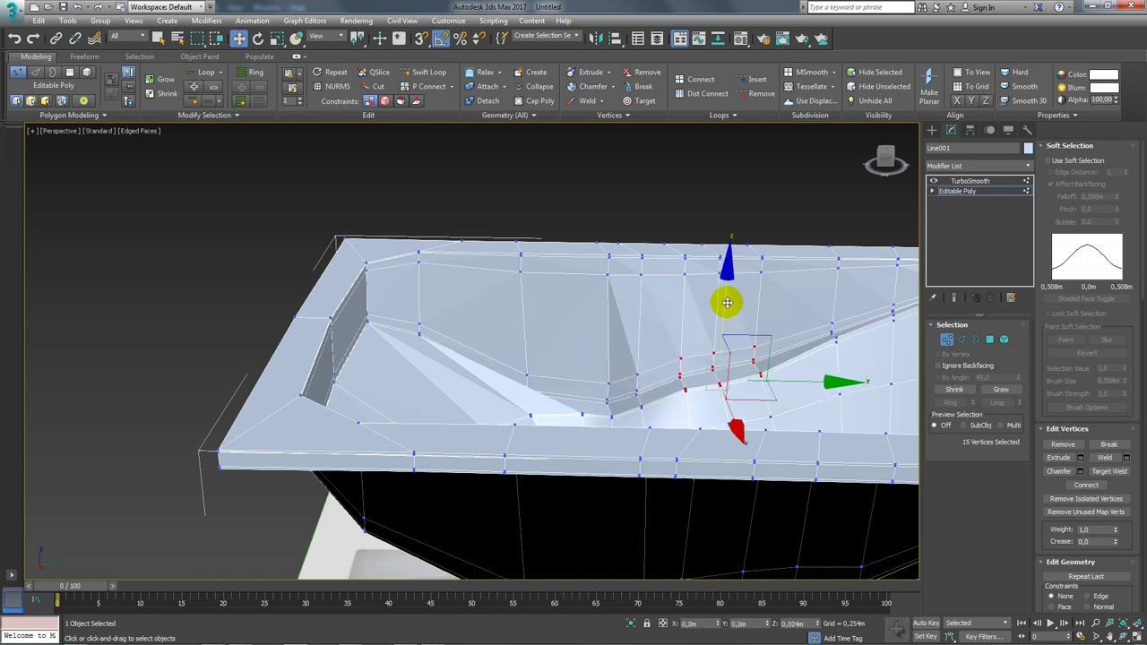
left_click_drag(643, 334, 696, 402, "alt")
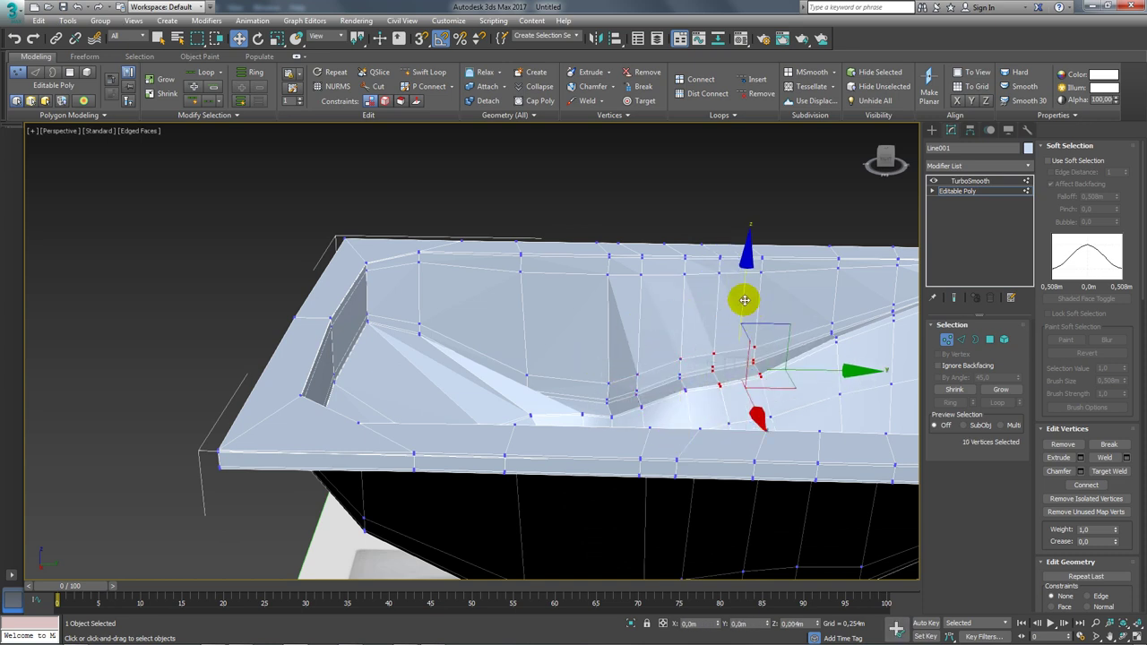
left_click_drag(744, 300, 734, 394)
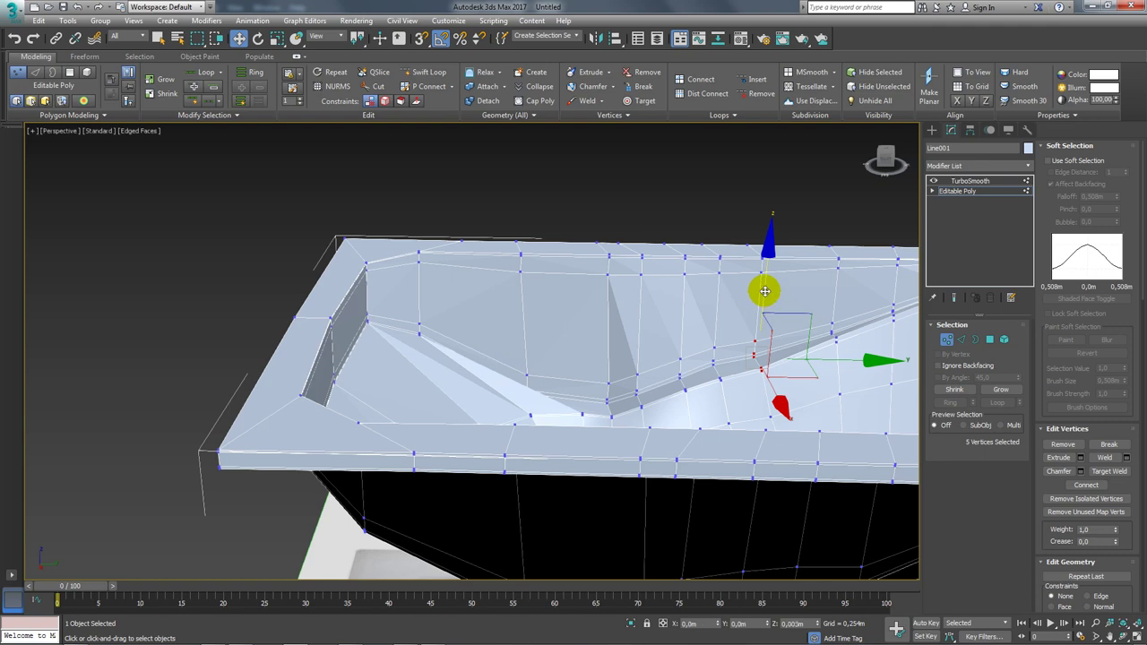
scroll(794, 319, "up", 2)
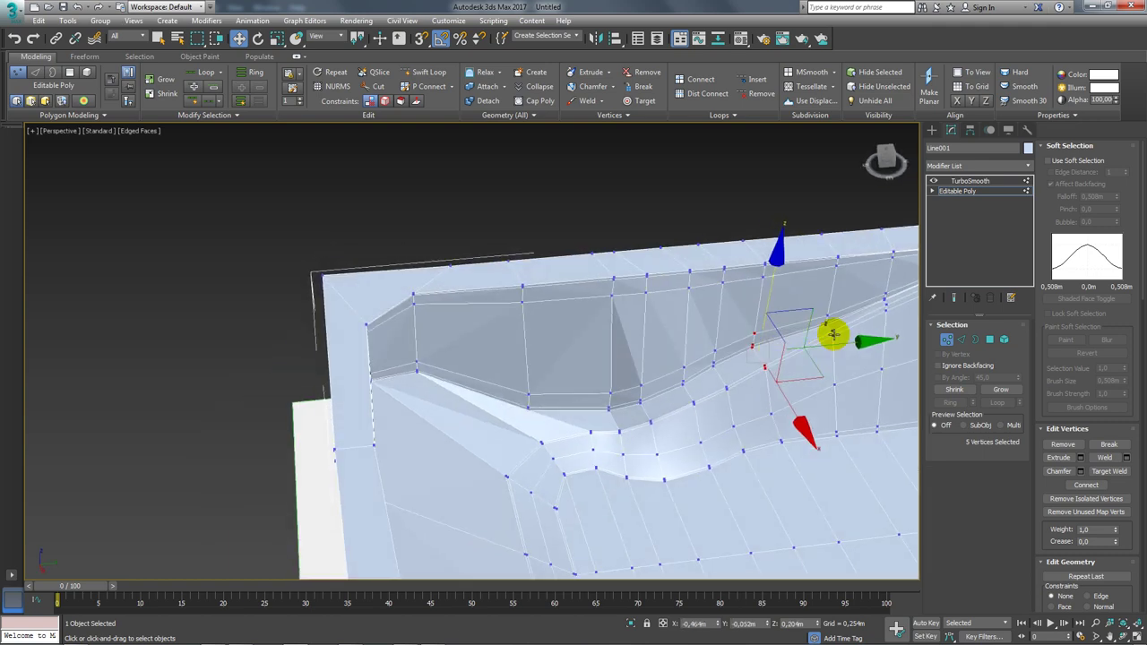
scroll(832, 332, "up", 2)
scroll(686, 364, "up", 2)
mouse_move(696, 310)
middle_mouse_down("alt")
mouse_move(618, 397)
mouse_move(636, 301)
middle_mouse_up("alt")
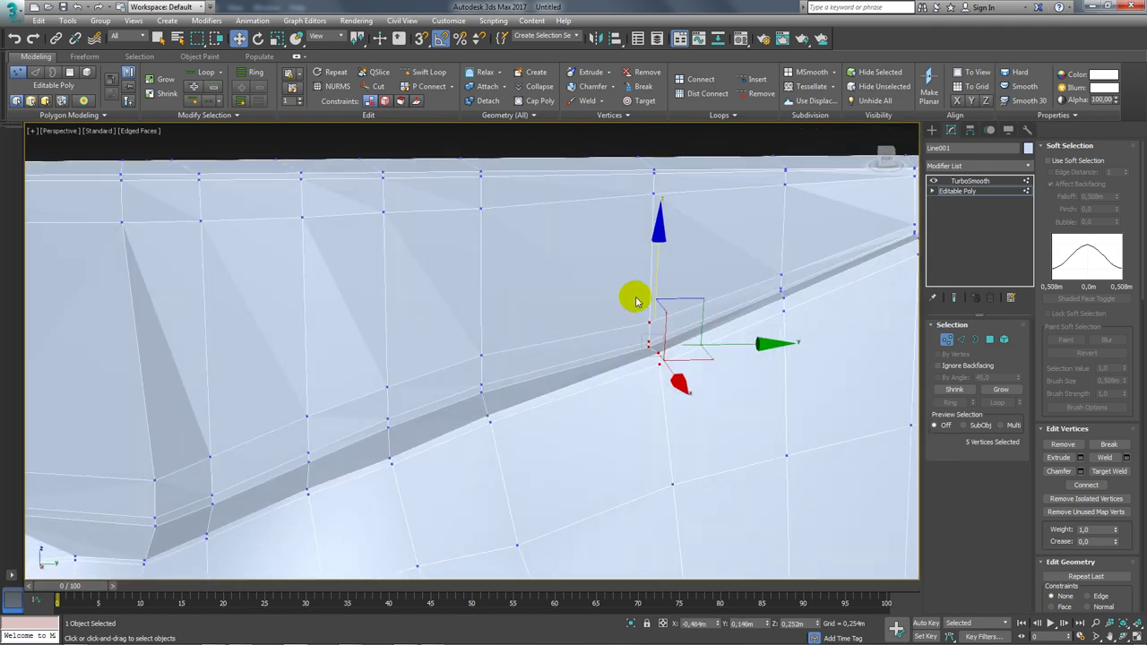
left_click_drag(652, 281, 663, 263)
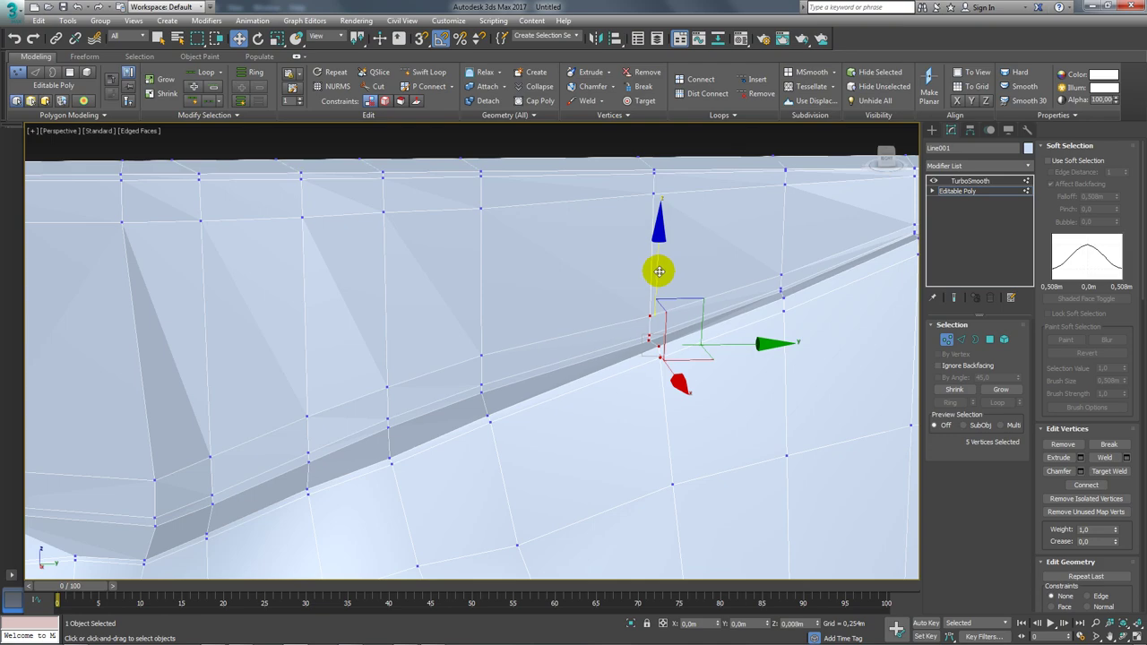
Turn on TurboSmooth and inspect the smoothed inner rim bump
left_click(969, 181)
scroll(666, 302, "down", 6)
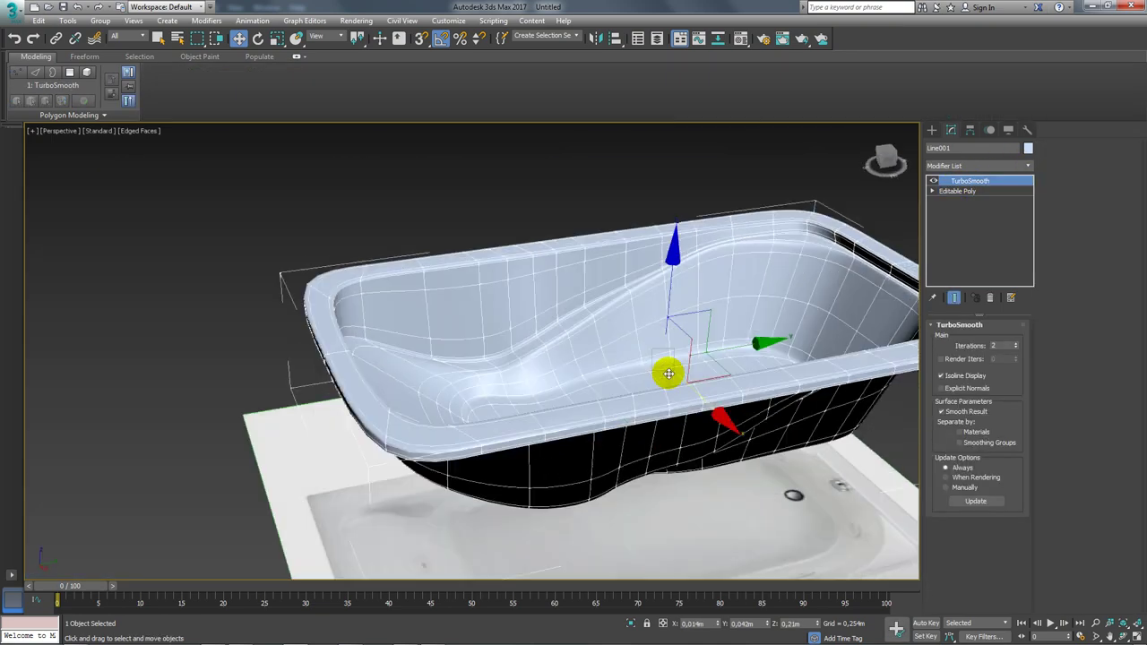
mouse_move(665, 371)
middle_mouse_down("alt")
mouse_move(717, 418)
mouse_move(673, 420)
mouse_move(606, 368)
middle_mouse_up("alt")
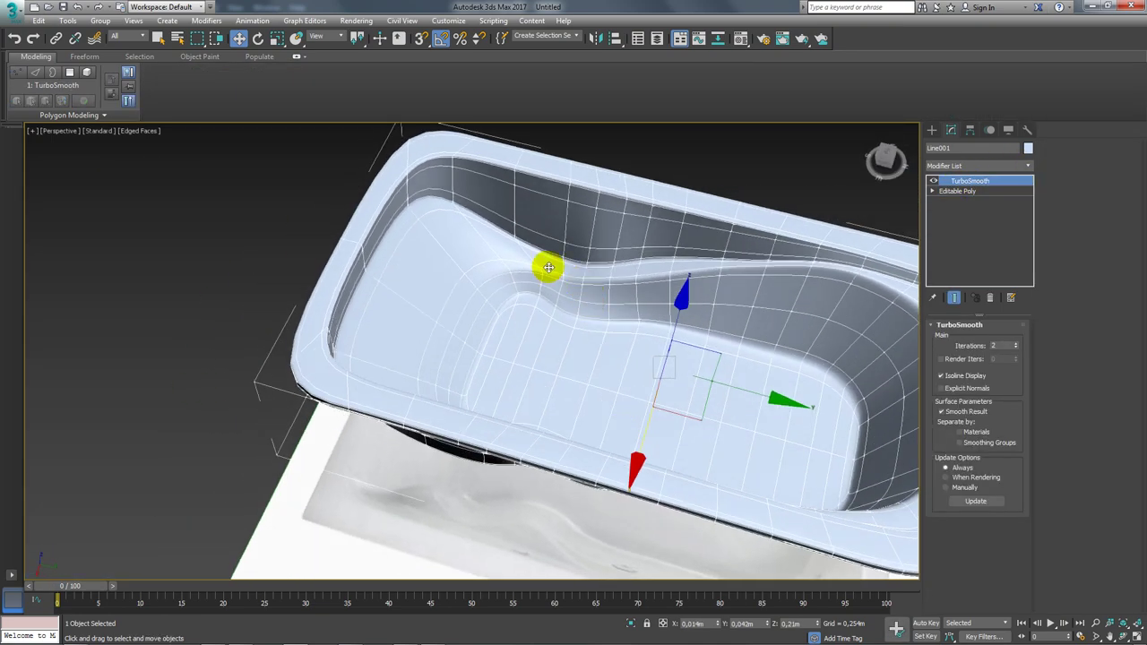
scroll(548, 267, "up", 10)
mouse_move(660, 248)
middle_mouse_down("alt")
mouse_move(568, 442)
mouse_move(573, 479)
mouse_move(570, 450)
middle_mouse_up("alt")
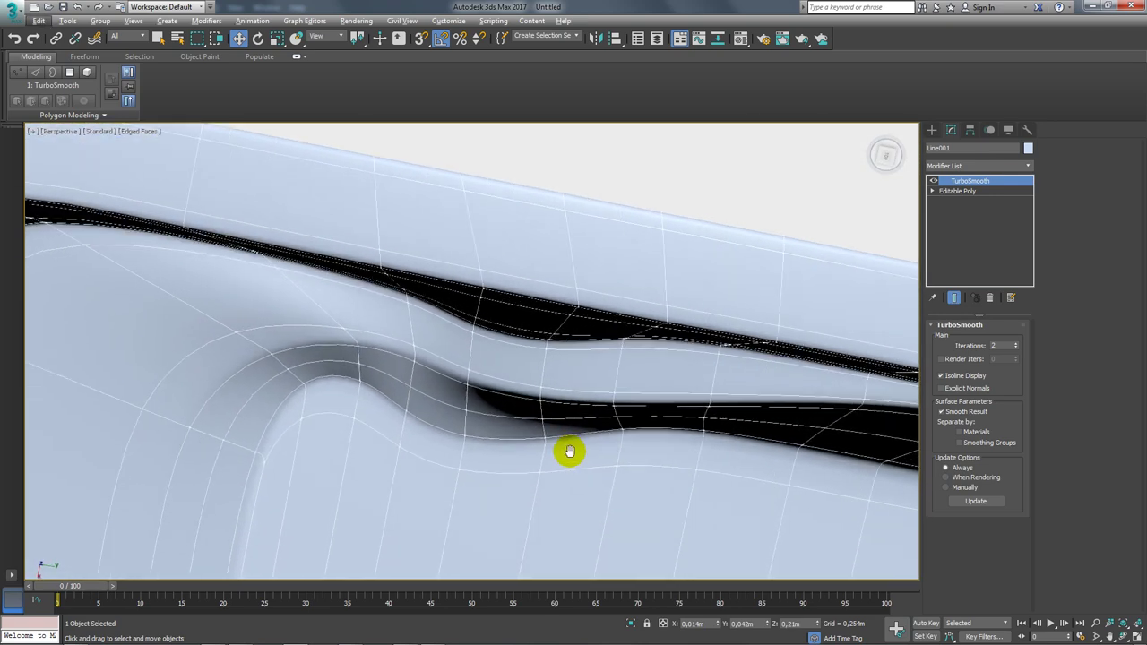
scroll(547, 396, "down", 3)
Return to the unsmoothed poly cage and select polygons on the inner-wall bulge
left_click(955, 193)
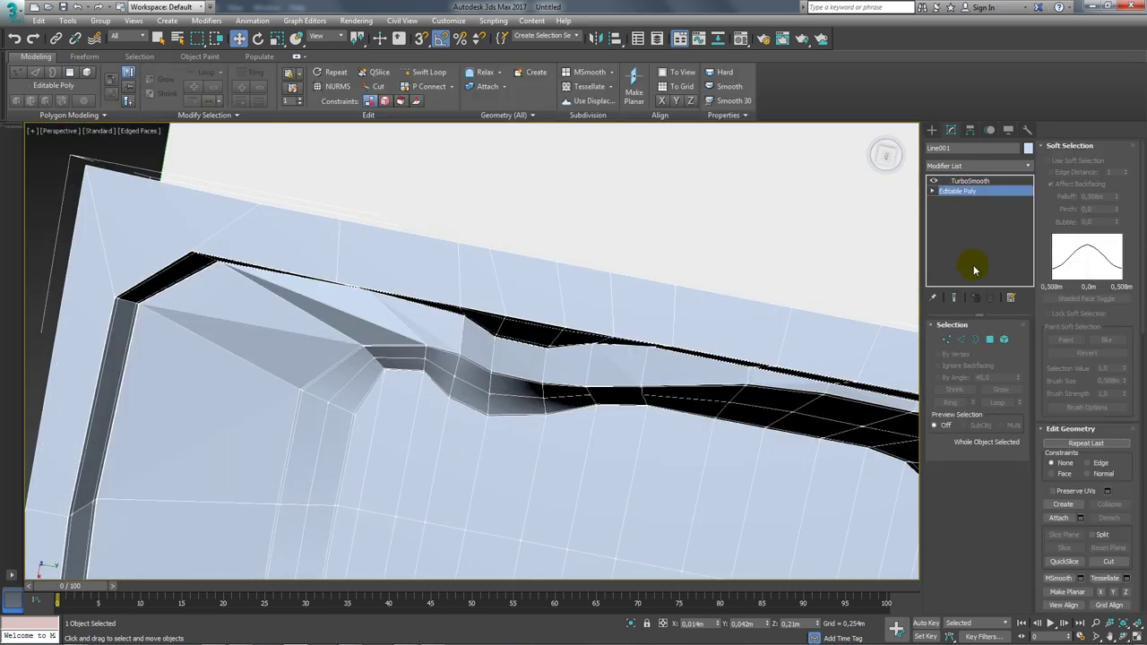
left_click(989, 341)
left_click(531, 419)
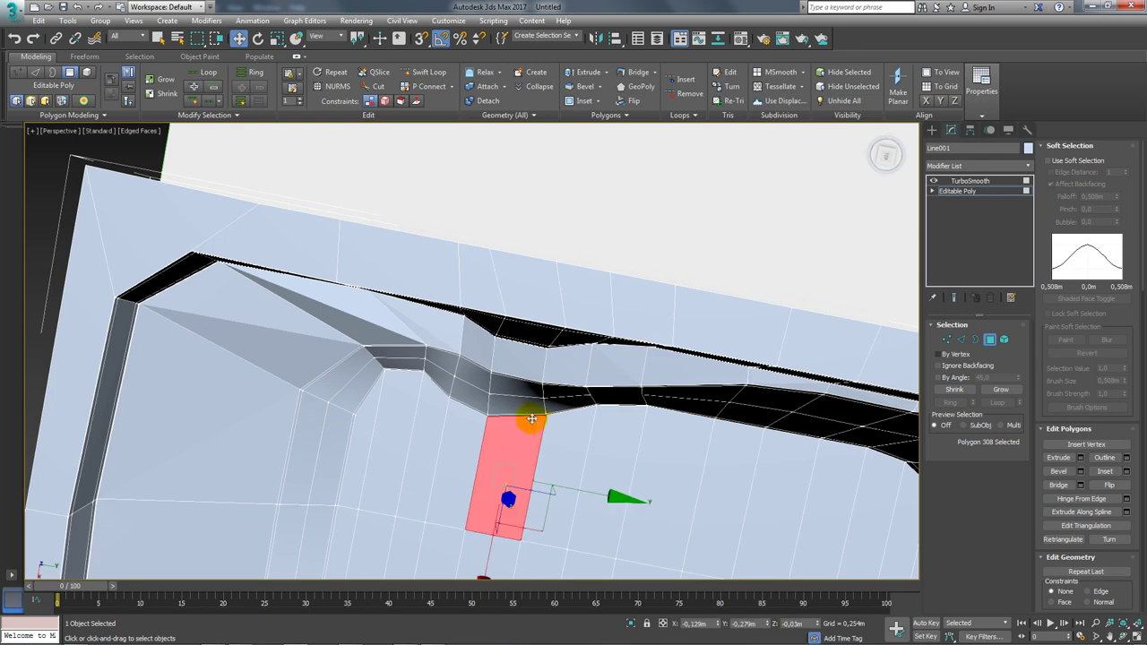
left_click(512, 413)
mouse_move(513, 413)
middle_mouse_down("alt")
mouse_move(529, 435)
mouse_move(579, 404)
mouse_move(530, 418)
middle_mouse_up("alt")
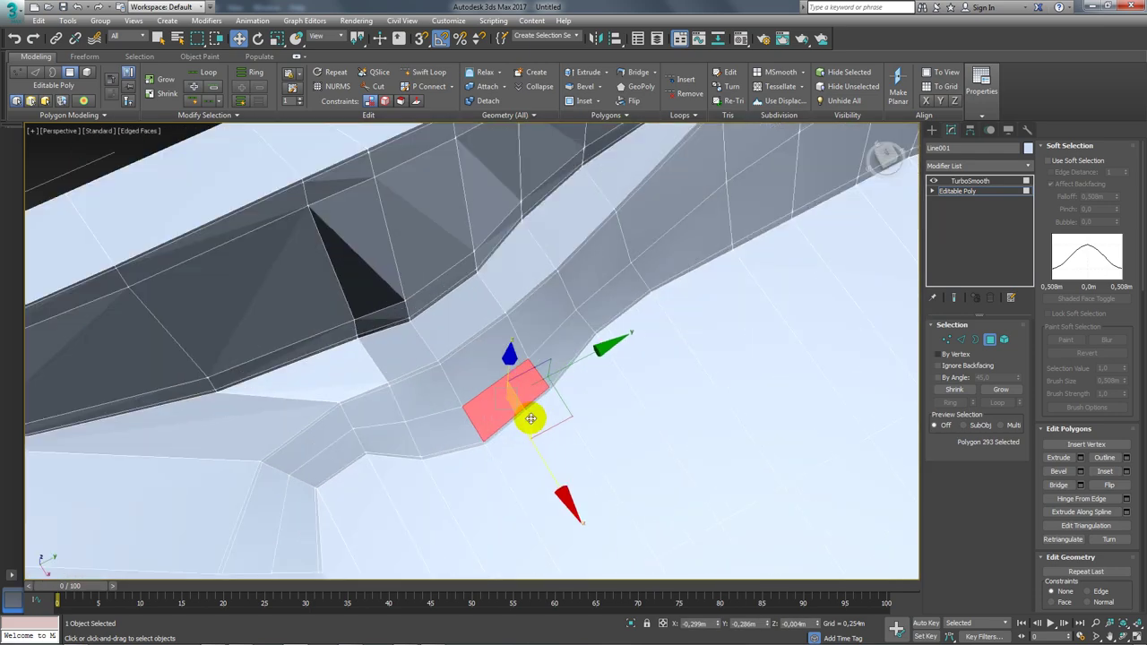
left_click(509, 423)
mouse_move(660, 430)
middle_mouse_down("alt")
mouse_move(678, 388)
mouse_move(668, 430)
mouse_move(936, 229)
middle_mouse_up("alt")
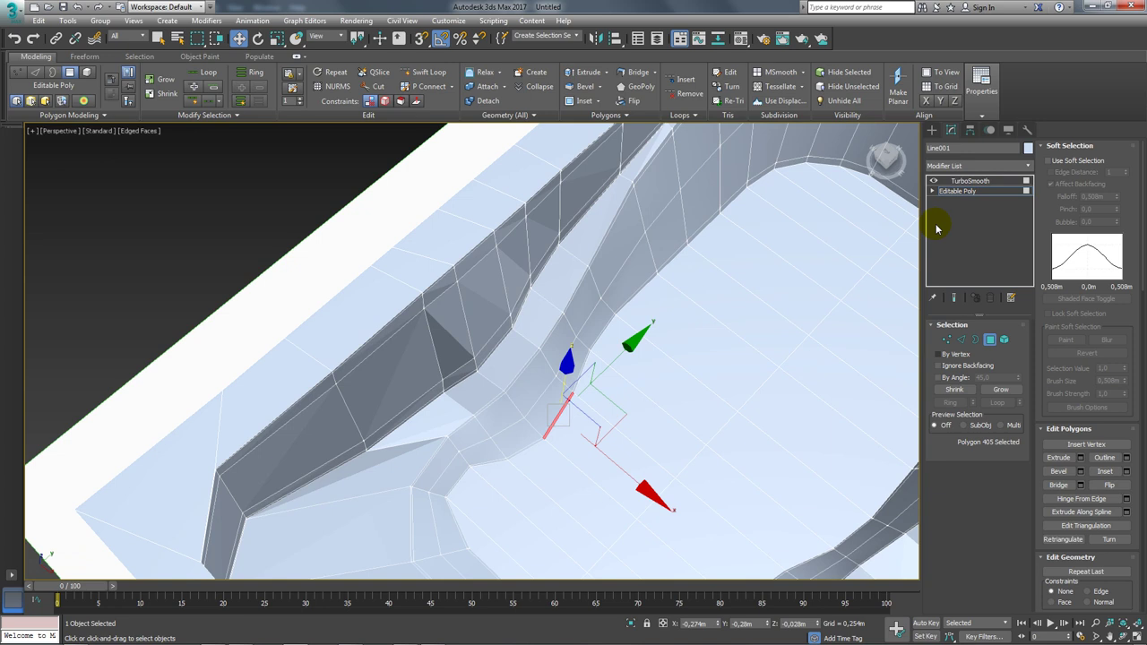
Enable Use Soft Selection and push the bulge polygons and their neighbours into shape
left_click(1048, 162)
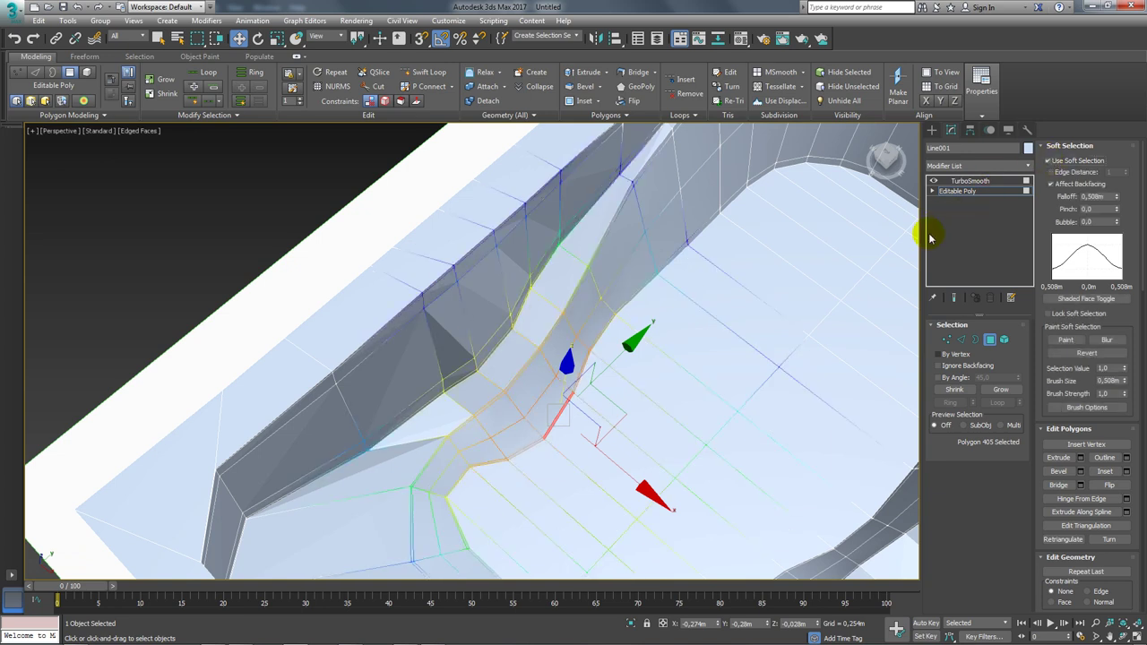
mouse_move(625, 471)
left_mouse_down()
mouse_move(686, 491)
mouse_move(643, 488)
mouse_move(513, 359)
left_mouse_up()
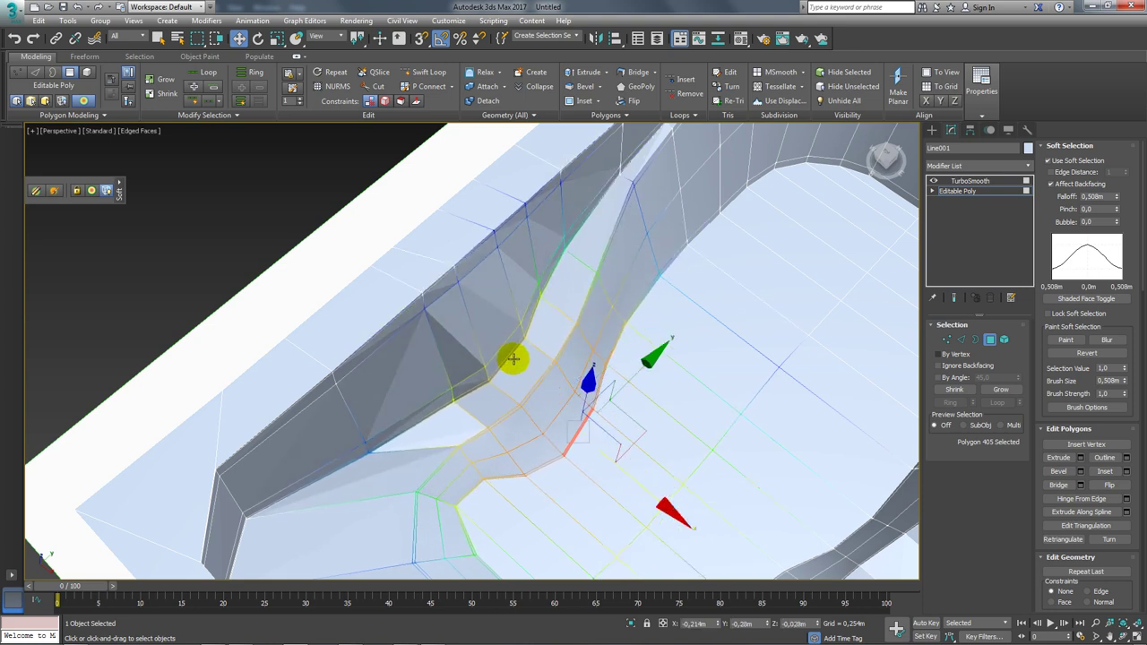
left_click(505, 360)
mouse_move(558, 403)
left_mouse_down()
mouse_move(541, 382)
mouse_move(564, 395)
left_mouse_up()
Lower the soft falloff to 0,218m, nudge the bulge smooth, then switch to Vertex level
left_click_drag(1122, 194, 1114, 227)
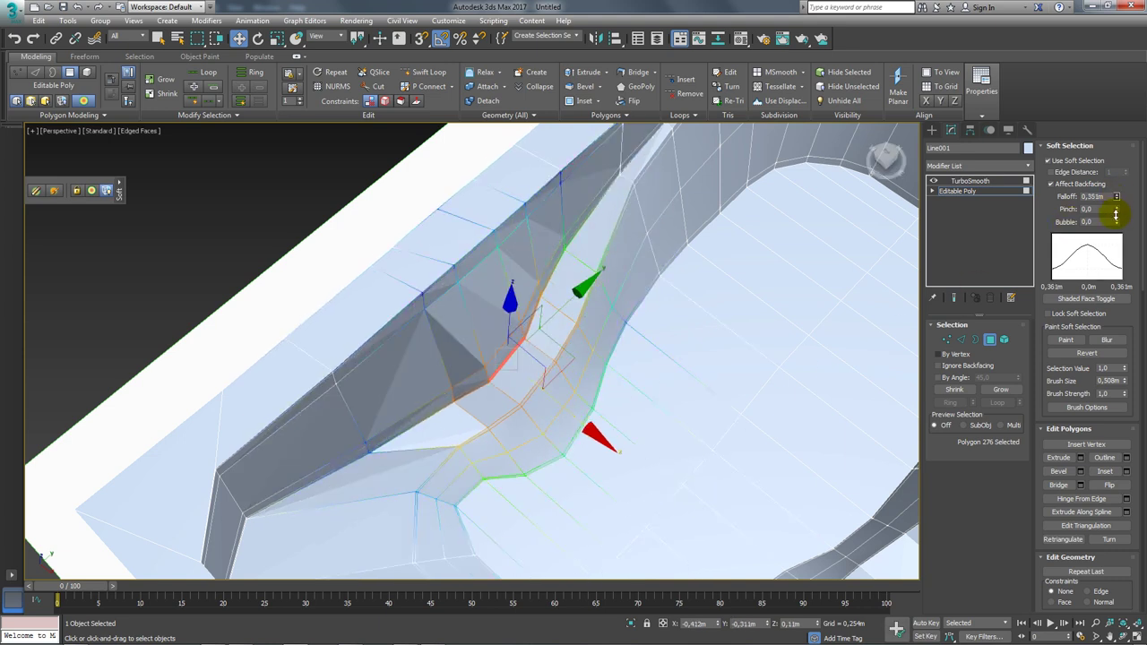
left_click(550, 403)
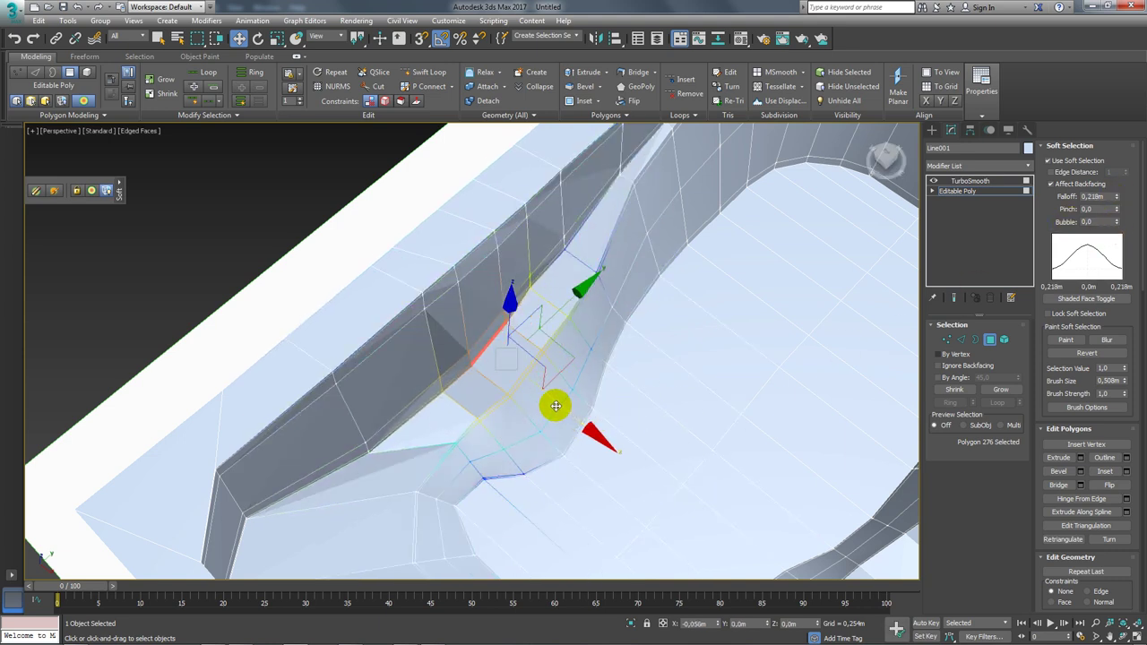
mouse_move(558, 402)
left_mouse_down()
mouse_move(525, 379)
mouse_move(564, 398)
left_mouse_up()
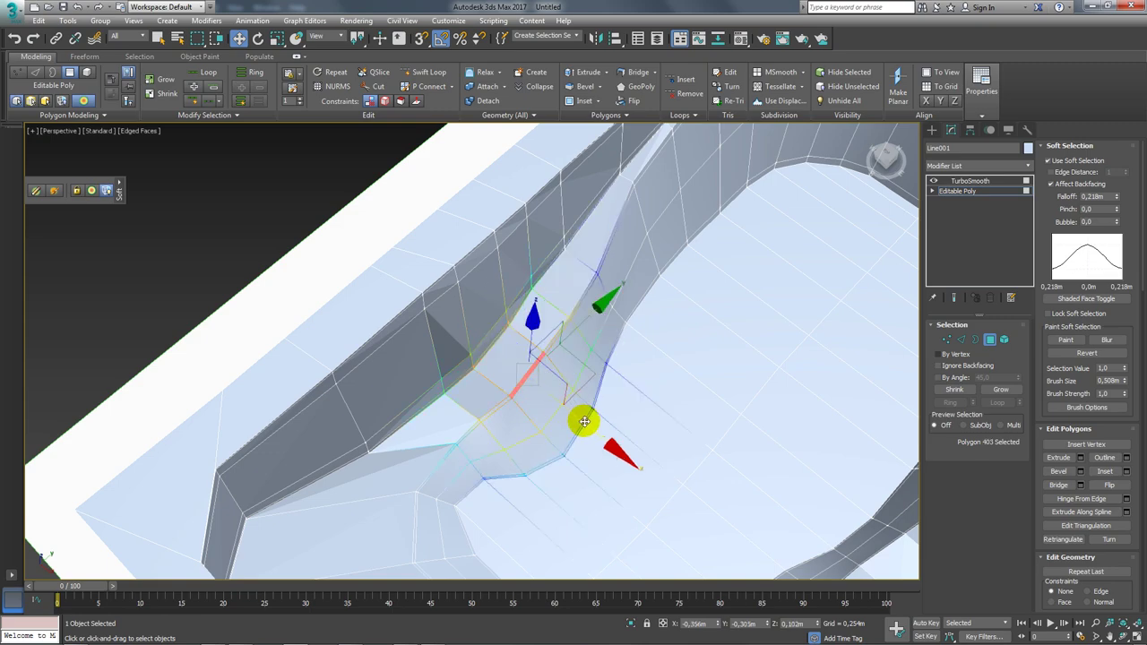
mouse_move(605, 444)
middle_mouse_down("alt")
mouse_move(500, 387)
mouse_move(540, 341)
mouse_move(590, 348)
middle_mouse_up("alt")
scroll(500, 387, "up", 3)
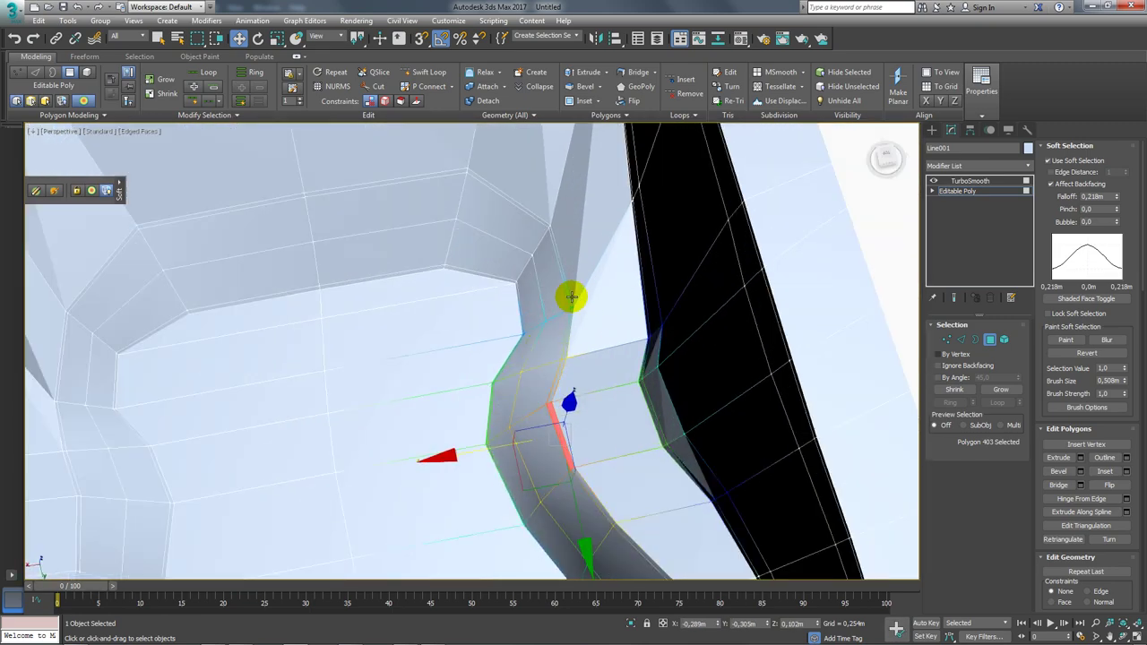
mouse_move(570, 297)
middle_mouse_down("alt")
mouse_move(652, 358)
mouse_move(604, 310)
mouse_move(545, 328)
mouse_move(532, 296)
mouse_move(590, 338)
mouse_move(661, 304)
mouse_move(707, 318)
middle_mouse_up("alt")
key("1")
scroll(532, 296, "down", 5)
Select the tub's centre edge loop and preview the smoothed result before returning to the cage
left_click(957, 341)
middle_click_drag(663, 349, 722, 367, "alt")
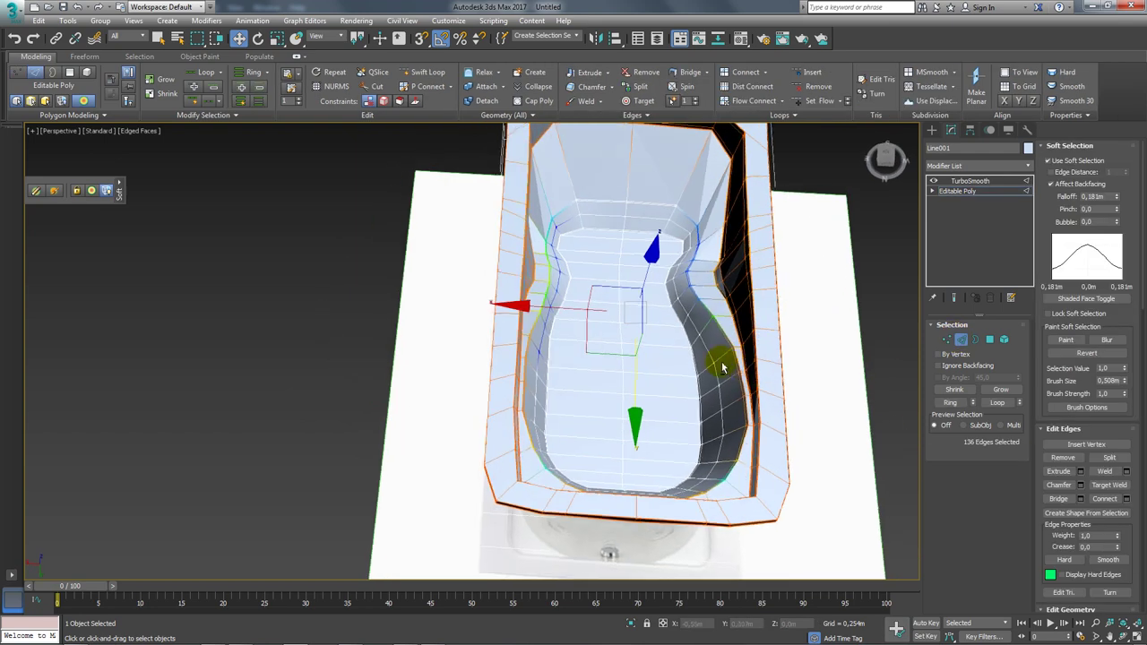
double_click(622, 337)
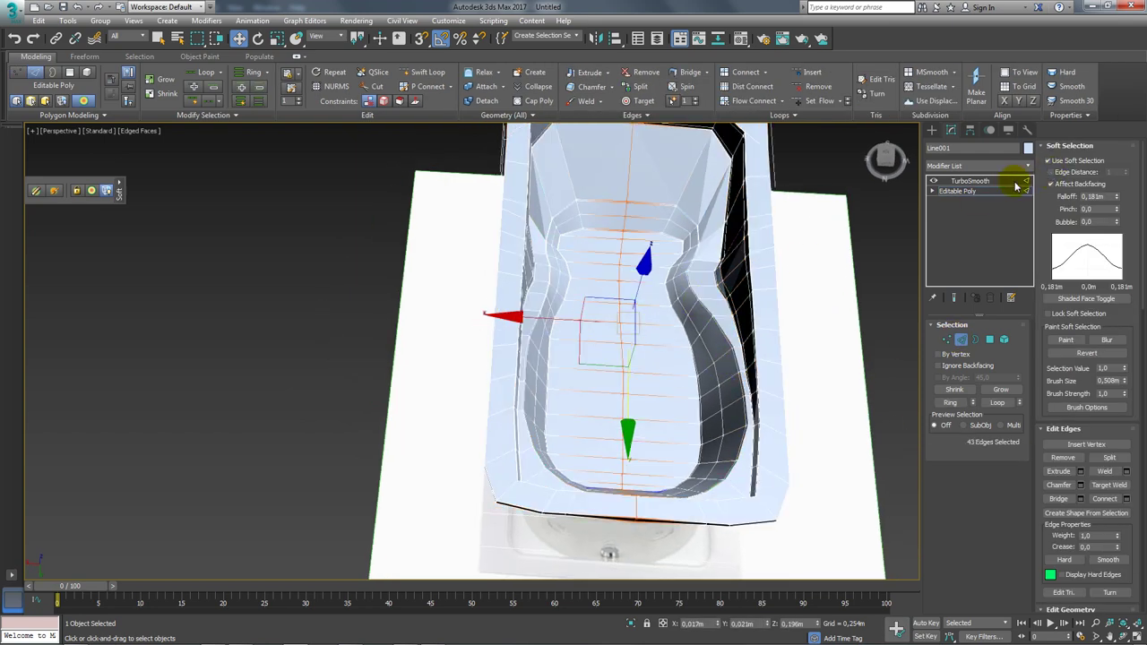
left_click(972, 191)
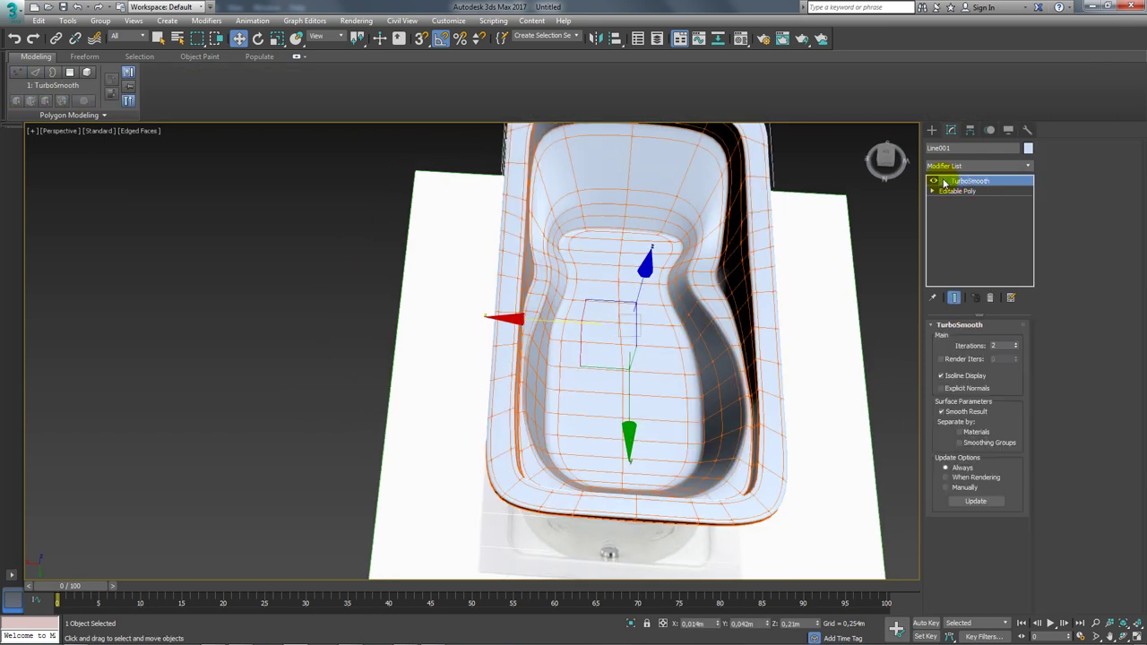
mouse_move(770, 266)
middle_mouse_down("alt")
mouse_move(768, 320)
mouse_move(785, 243)
mouse_move(781, 287)
mouse_move(638, 257)
middle_mouse_up("alt")
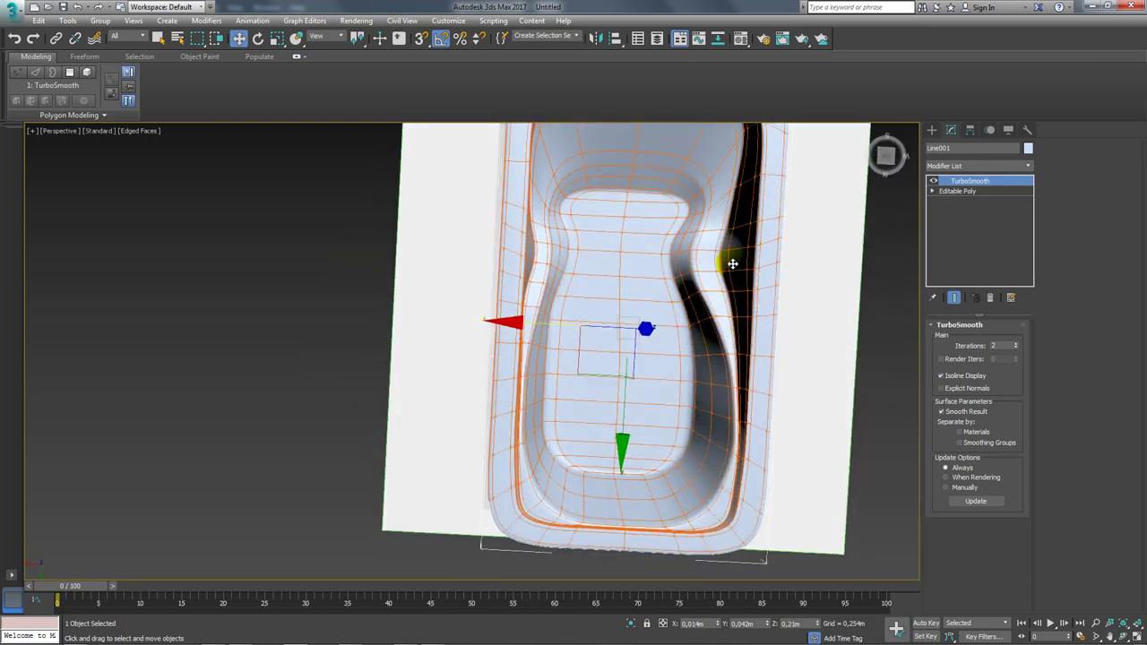
mouse_move(733, 263)
middle_mouse_down("alt")
mouse_move(717, 307)
mouse_move(503, 222)
middle_mouse_up("alt")
middle_click_drag(742, 284, 779, 259, "alt")
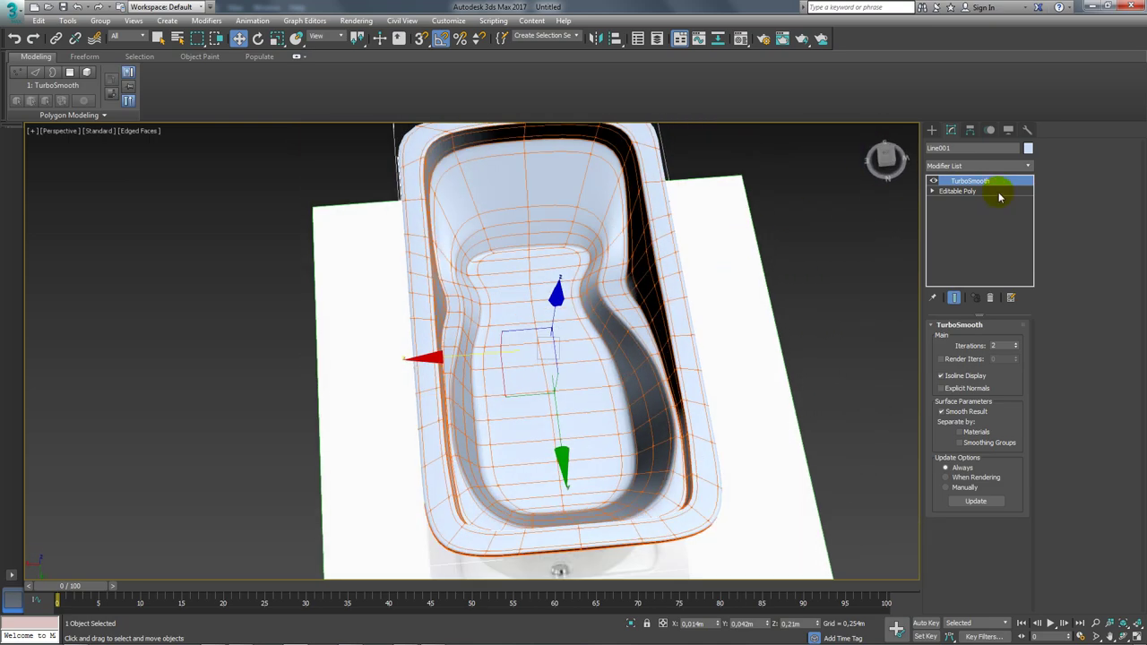
left_click(967, 191)
left_click(960, 339)
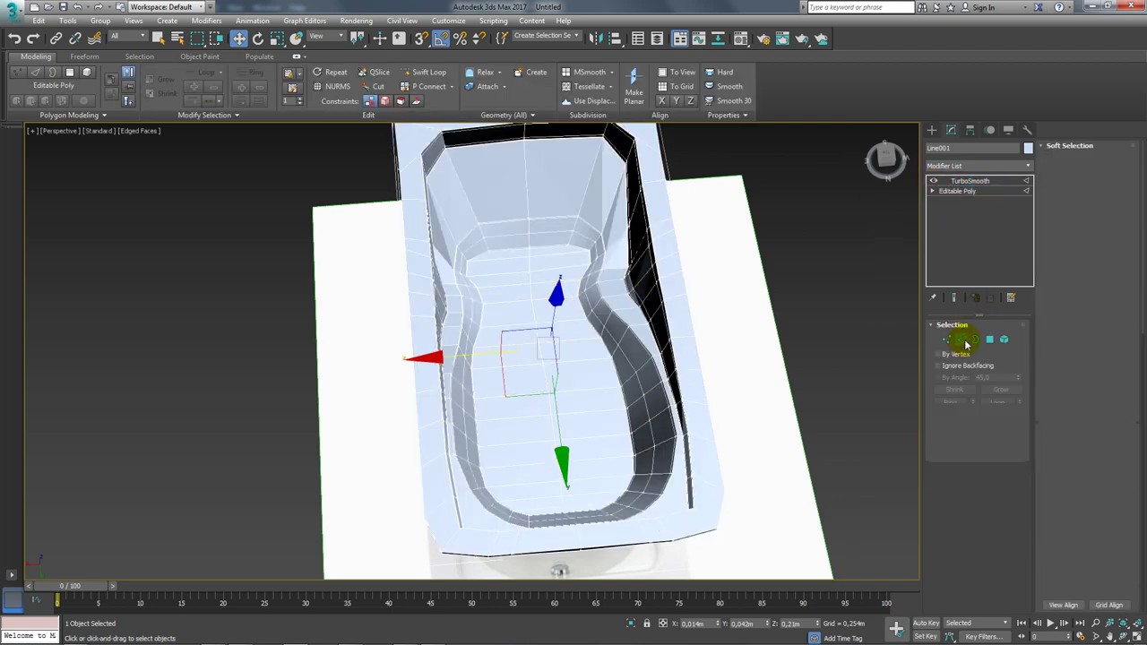
Try a Symmetry modifier, then remove both TurboSmooth and Symmetry from the stack
left_click(1027, 166)
left_click_drag(1030, 212, 1032, 550)
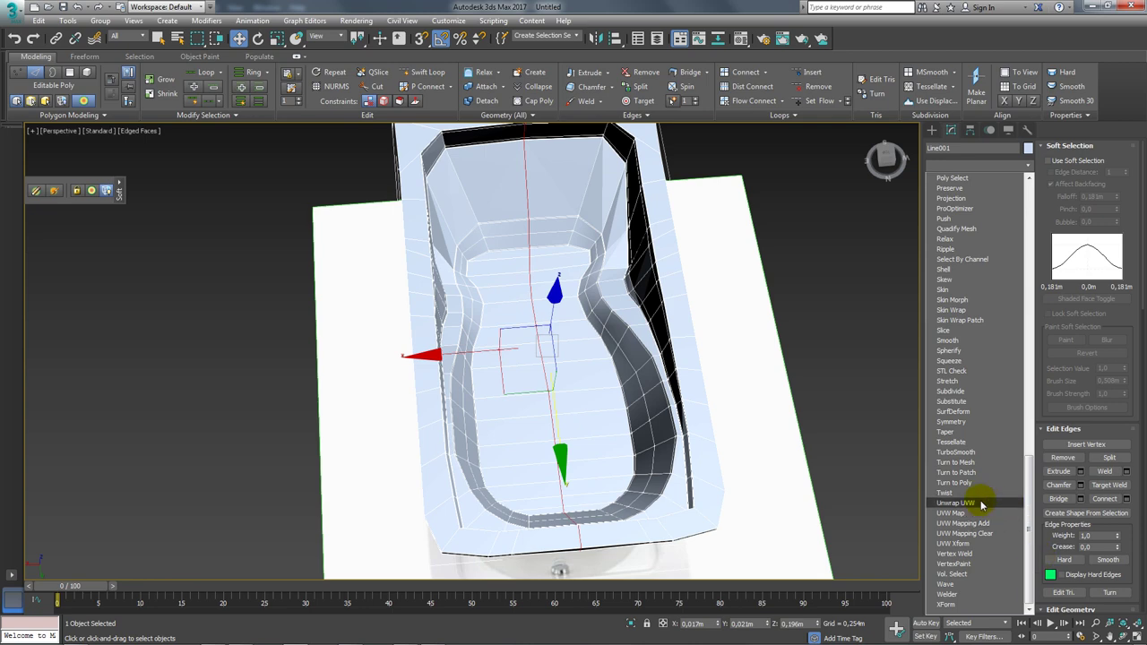
left_click(951, 421)
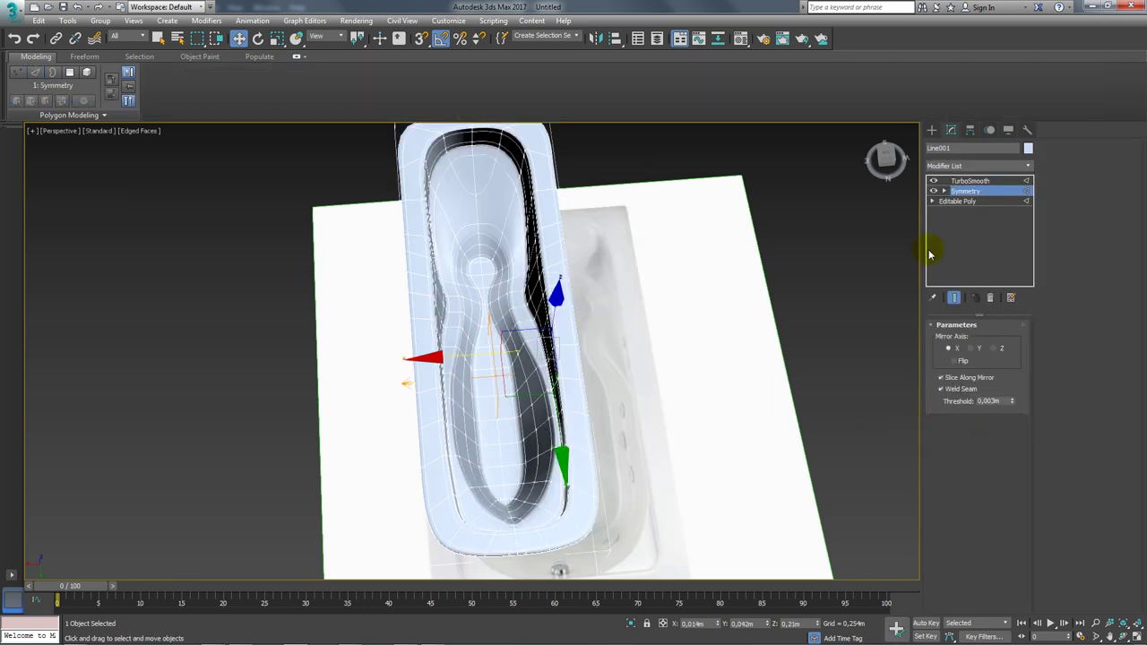
left_click(960, 181)
left_click(990, 297)
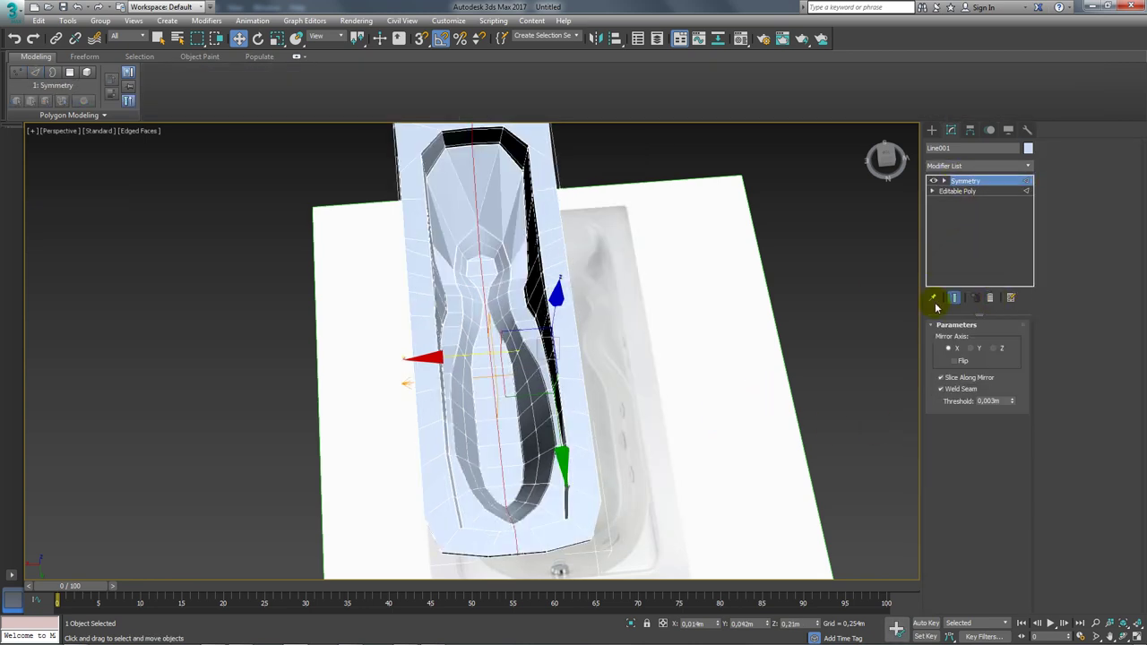
left_click(989, 298)
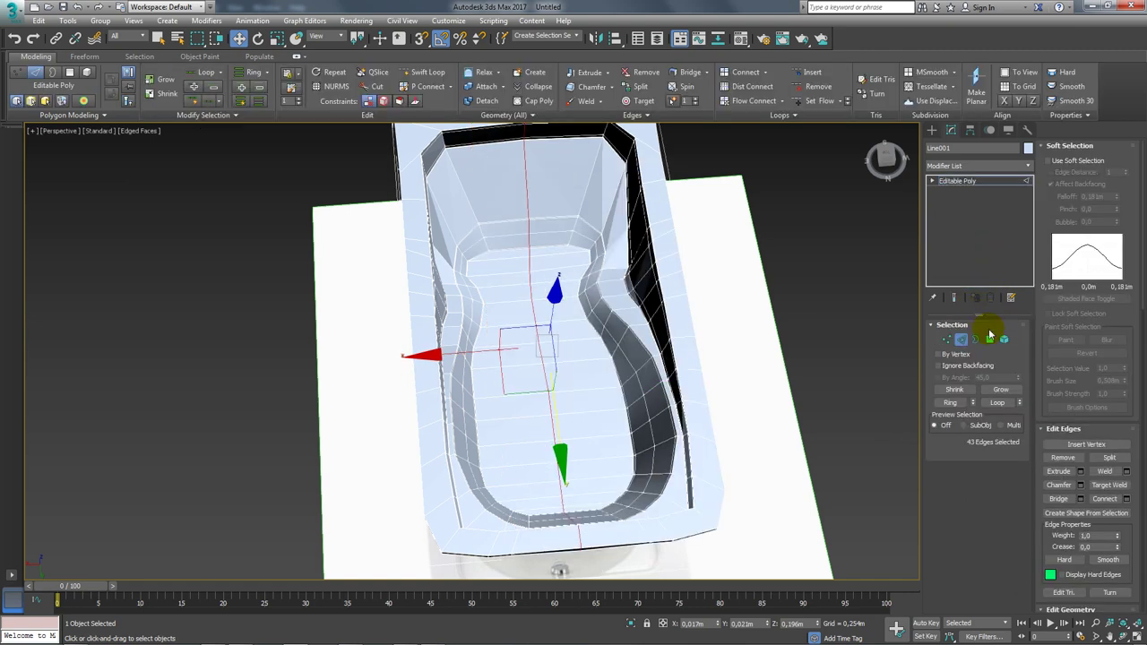
key("shift+z")
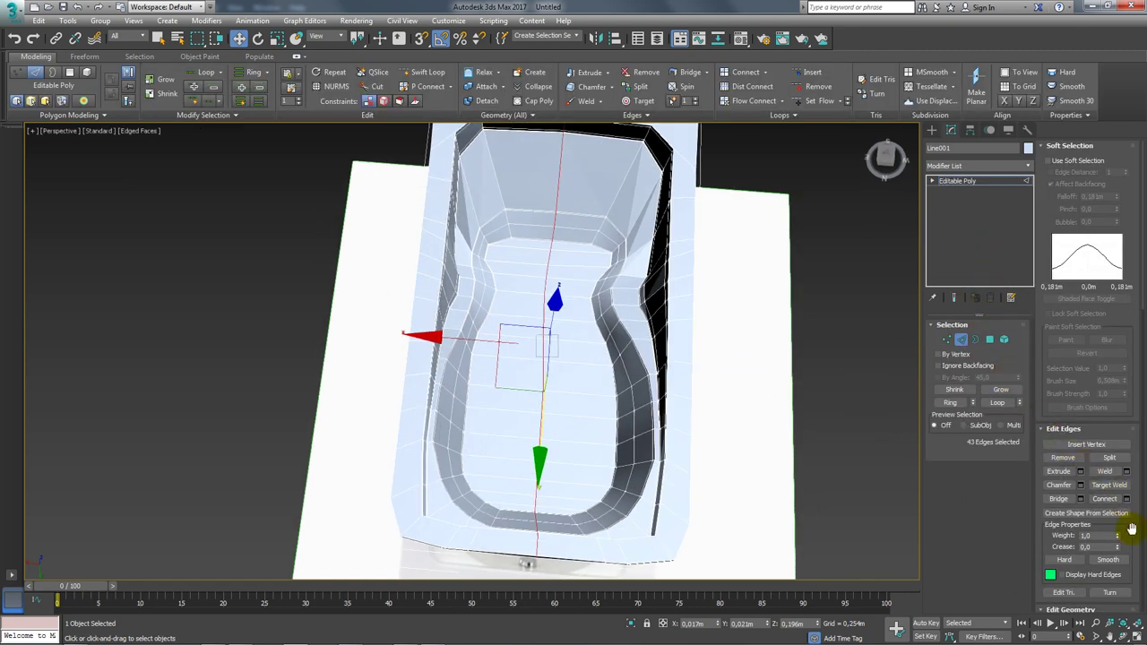
scroll(1130, 528, "down", 4)
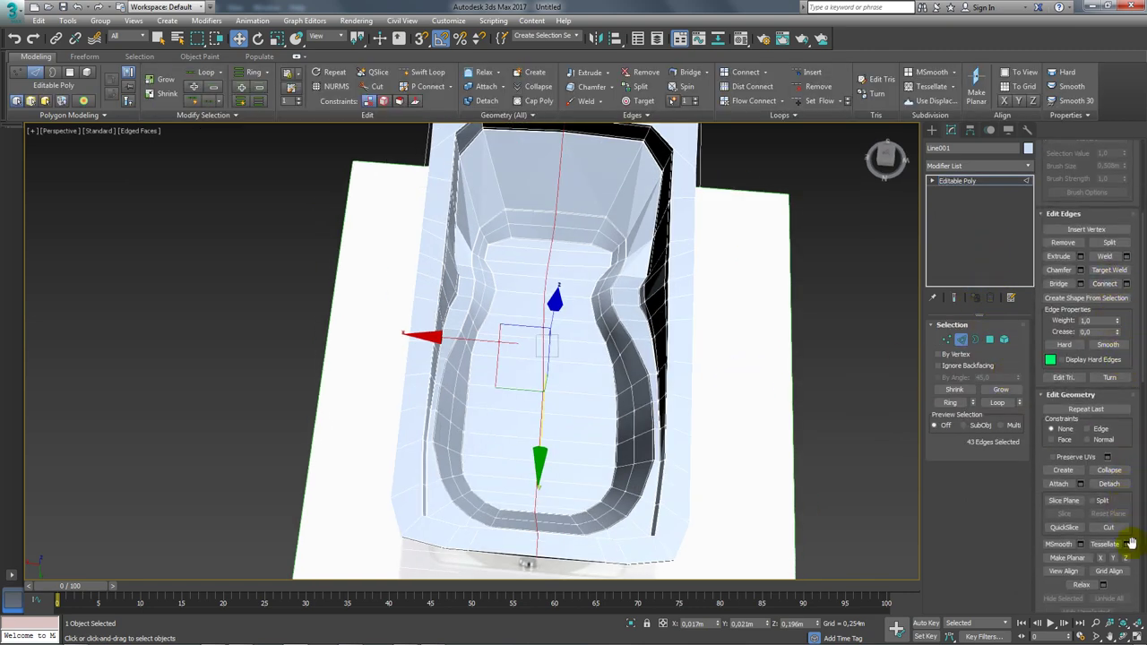
Add a flipped Symmetry modifier and collapse the tub into a single Editable Poly
left_click(1027, 172)
left_click_drag(1028, 184, 1021, 502)
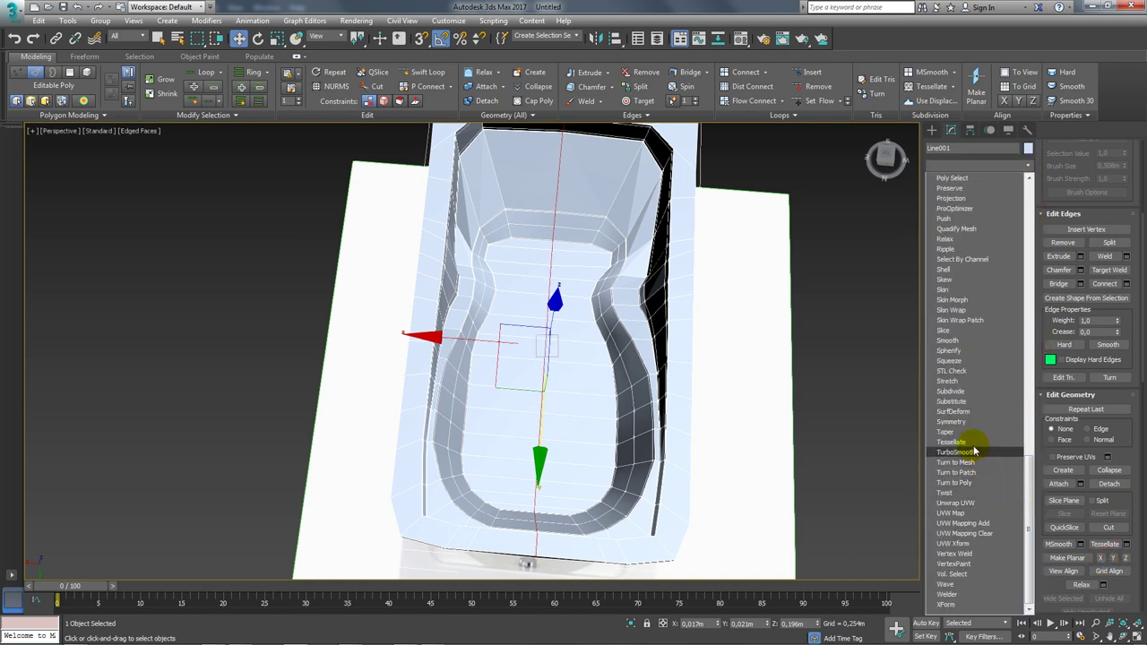
left_click(958, 422)
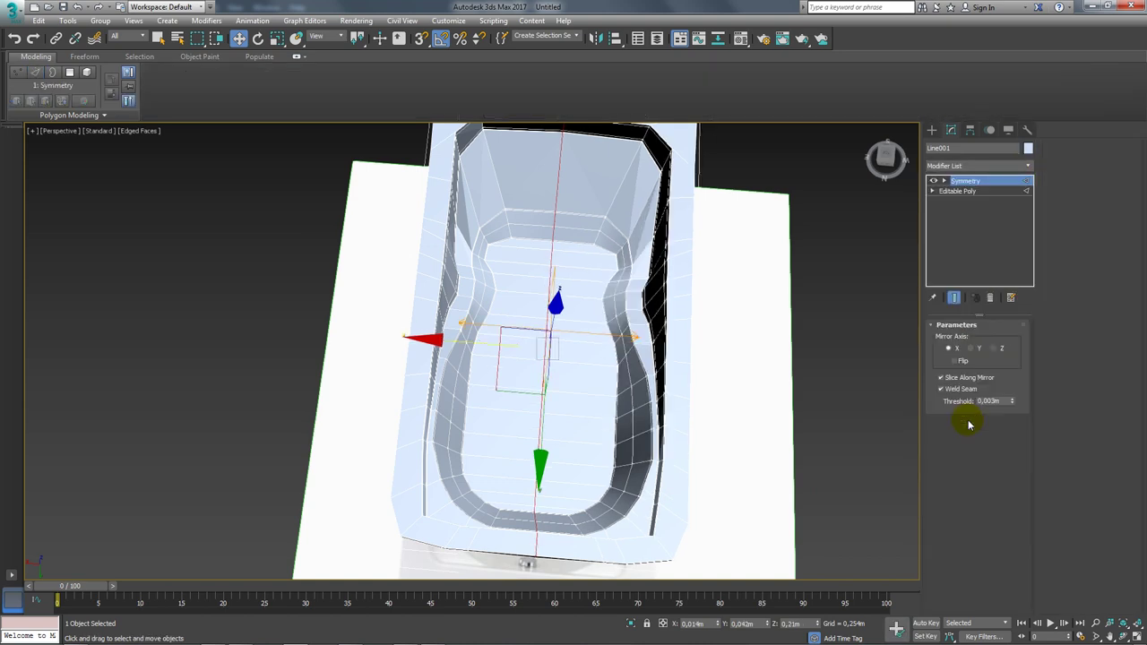
left_click(954, 360)
mouse_move(640, 340)
middle_mouse_down("alt")
mouse_move(676, 338)
mouse_move(682, 309)
middle_mouse_up("alt")
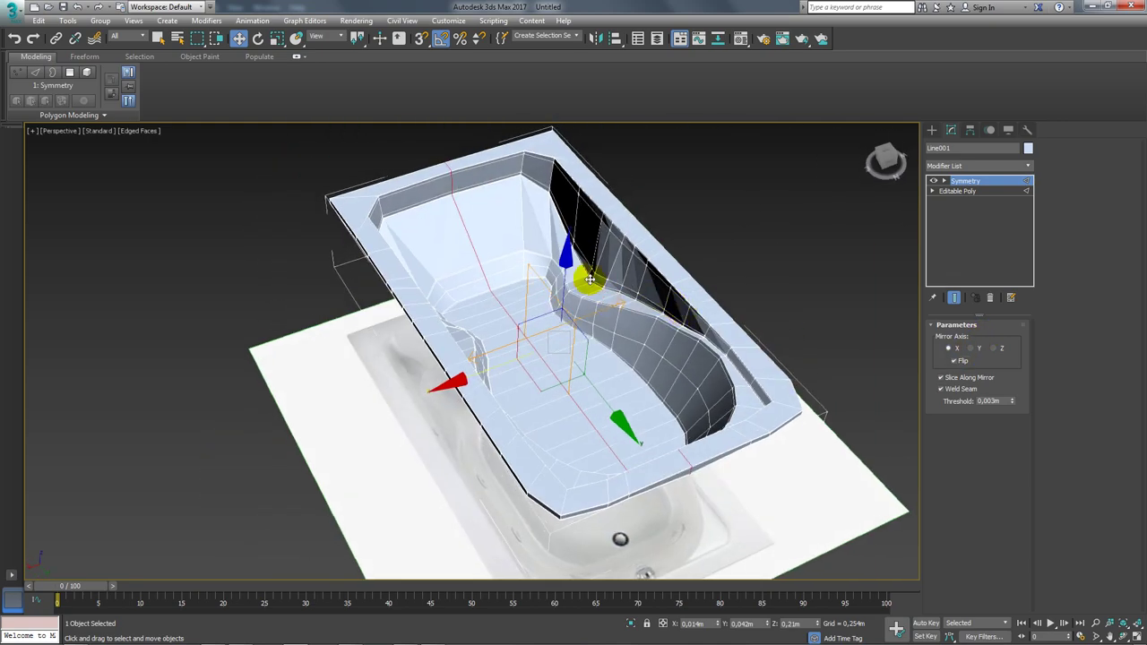
right_click(534, 238)
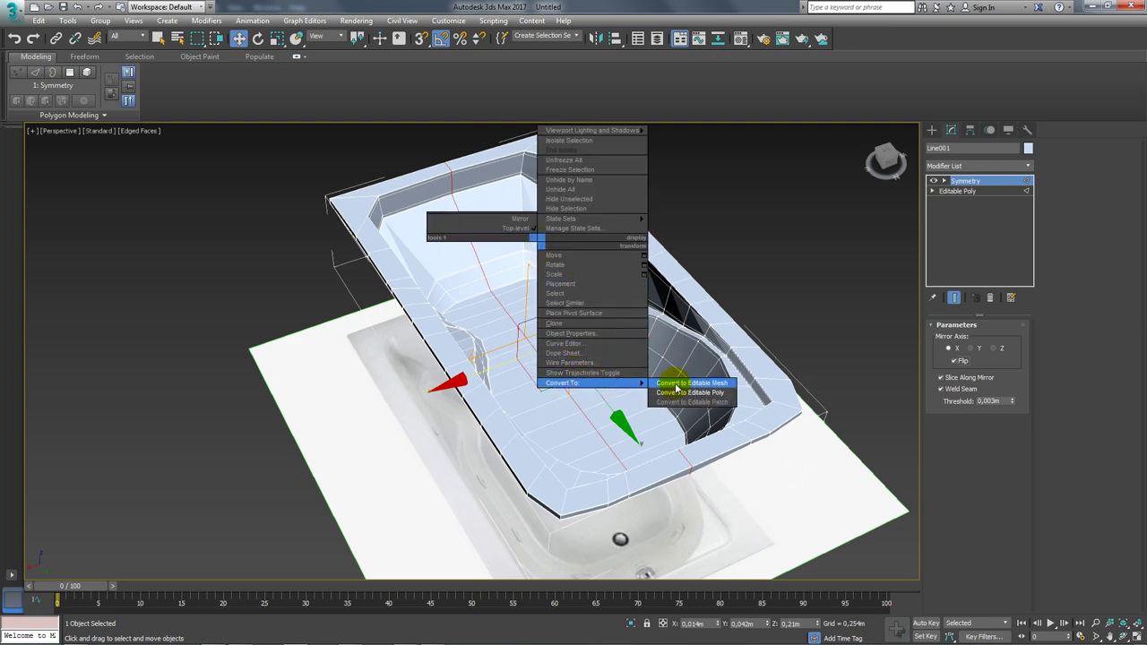
left_click(682, 390)
mouse_move(682, 391)
middle_mouse_down("alt")
mouse_move(690, 302)
mouse_move(714, 325)
middle_mouse_up("alt")
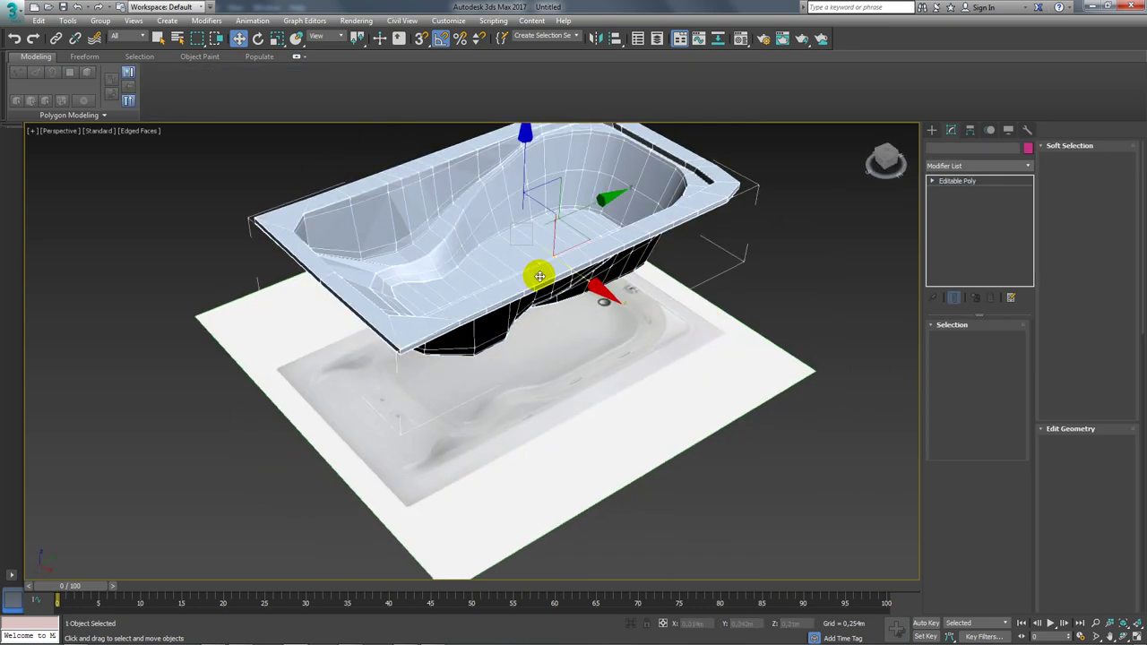
Add a TurboSmooth modifier to the bathtub shell
left_click(1028, 165)
scroll(1030, 332, "down", 10)
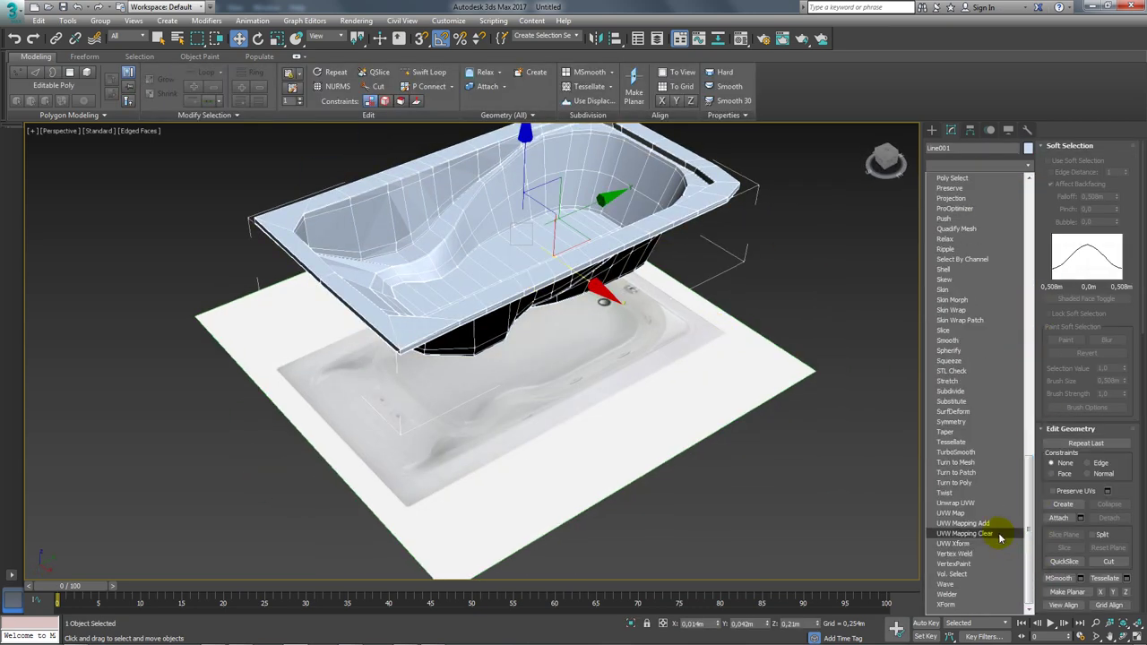
left_click(956, 453)
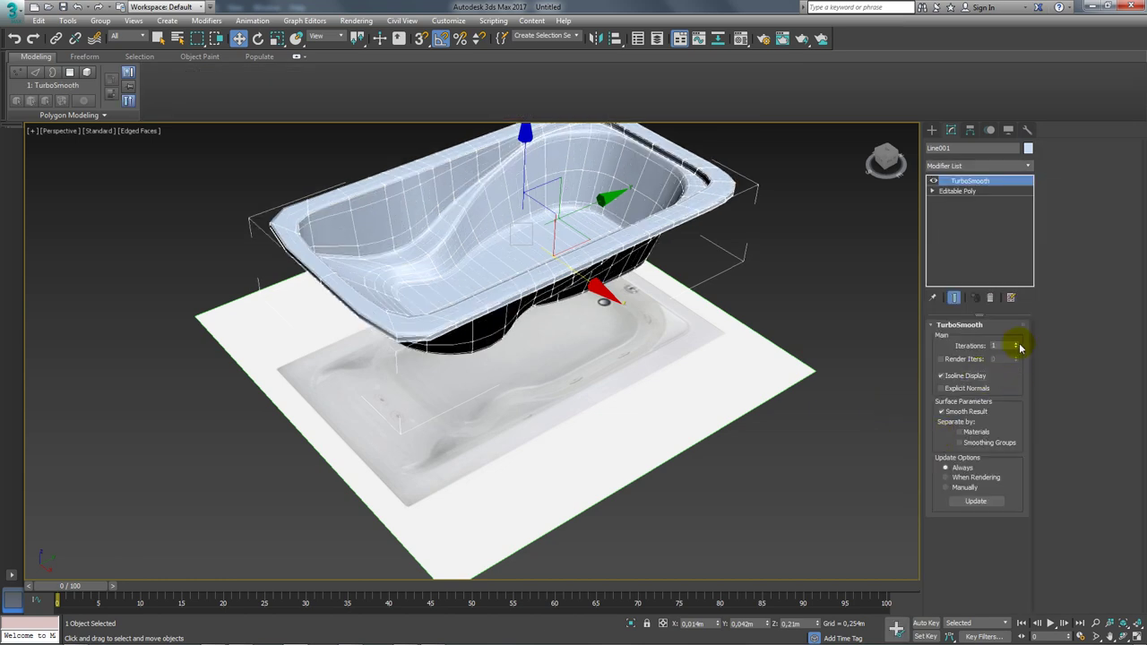
left_click(709, 340)
mouse_move(655, 315)
middle_mouse_down("alt")
mouse_move(723, 371)
mouse_move(585, 307)
middle_mouse_up("alt")
Inspect the smoothed tub interior and compare it against the reference photo
left_click(621, 397)
mouse_move(622, 397)
middle_mouse_down("alt")
mouse_move(543, 343)
mouse_move(568, 473)
mouse_move(639, 443)
mouse_move(619, 387)
mouse_move(658, 335)
middle_mouse_up("alt")
scroll(543, 341, "up", 5)
scroll(658, 336, "down", 4)
mouse_move(568, 342)
middle_mouse_down("alt")
mouse_move(663, 299)
mouse_move(750, 328)
mouse_move(686, 376)
middle_mouse_up("alt")
key("alt+Tab")
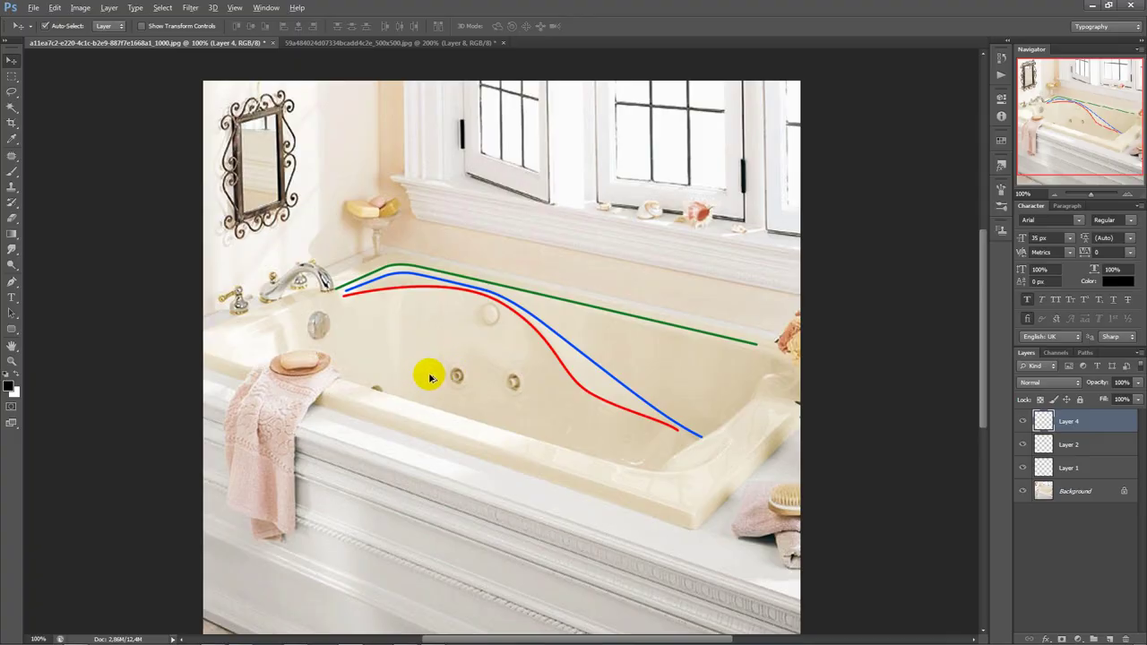
key("alt+Tab")
middle_click_drag(750, 367, 606, 273, "alt")
Draw a standard-primitive cylinder of radius 0.089m and height 0.042m
left_click(932, 130)
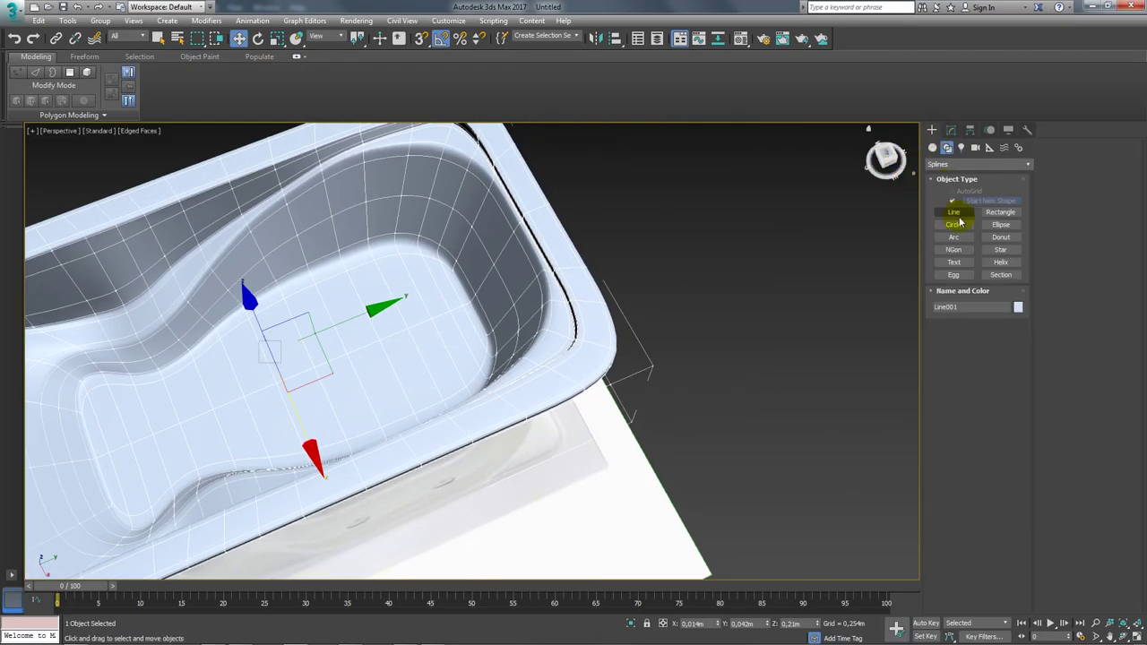
left_click(933, 146)
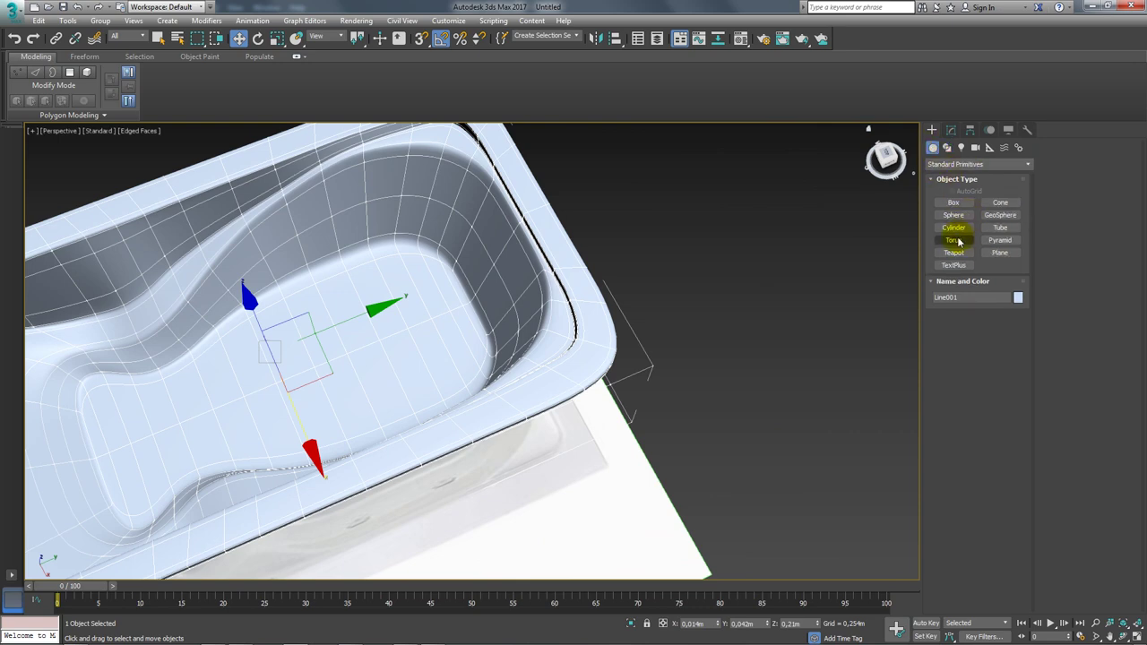
left_click(953, 228)
middle_click_drag(839, 326, 655, 397)
left_click_drag(653, 396, 672, 405)
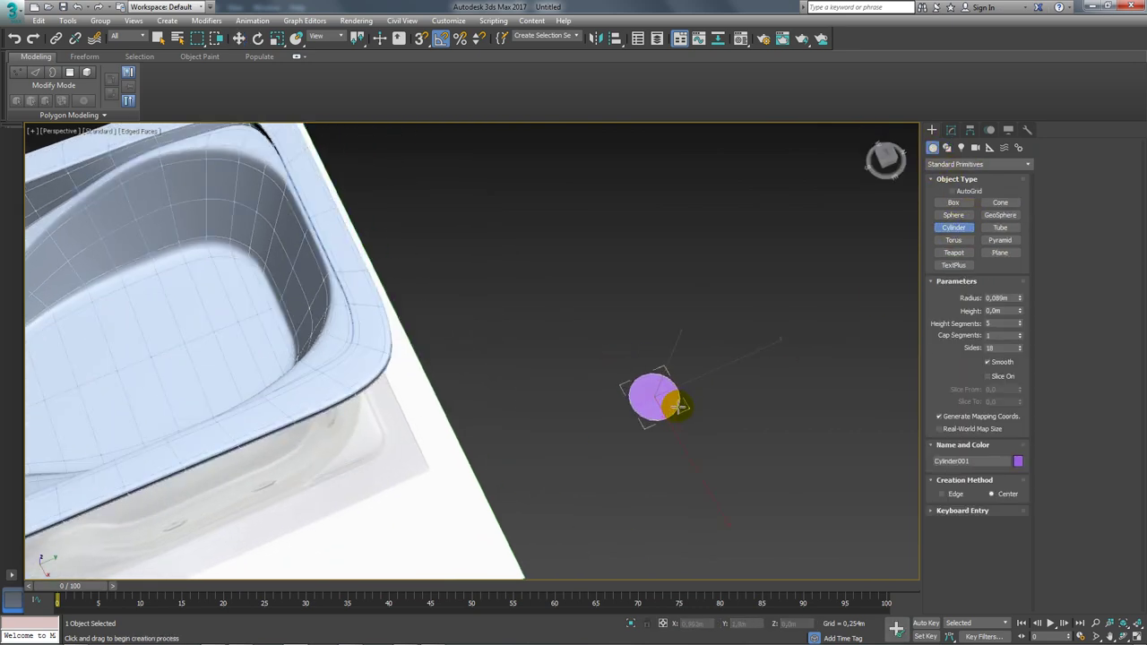
key("z")
Set the cylinder to 20 sides and a single height segment
left_click(951, 130)
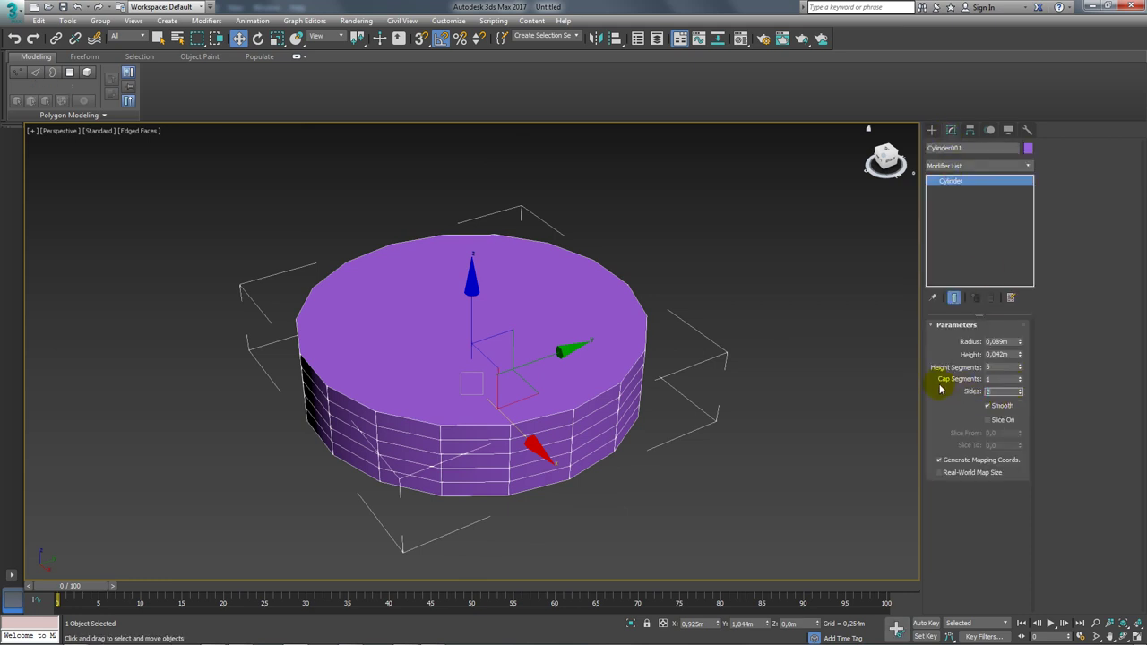
type("0")
key("Return")
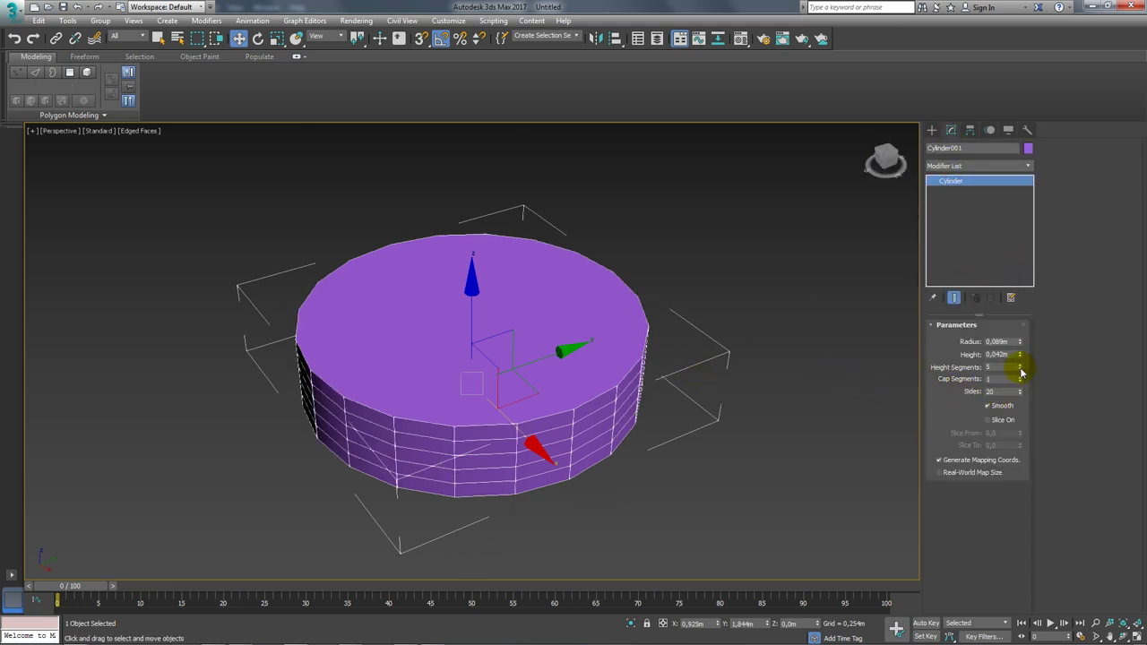
right_click(1019, 367)
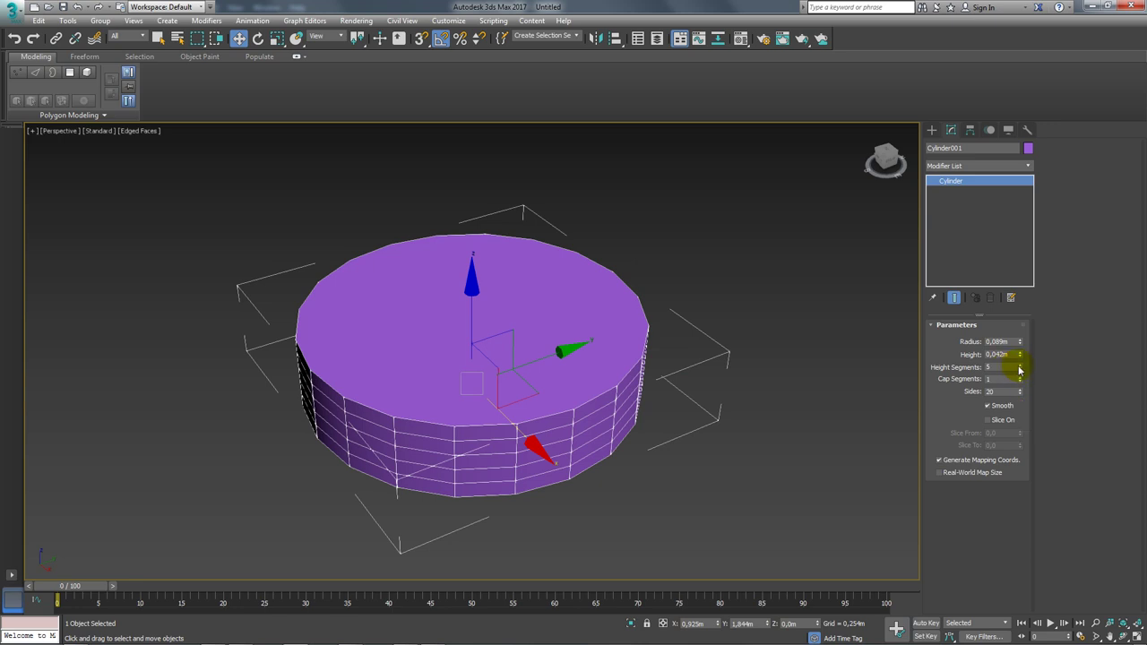
right_click(594, 315)
mouse_move(610, 451)
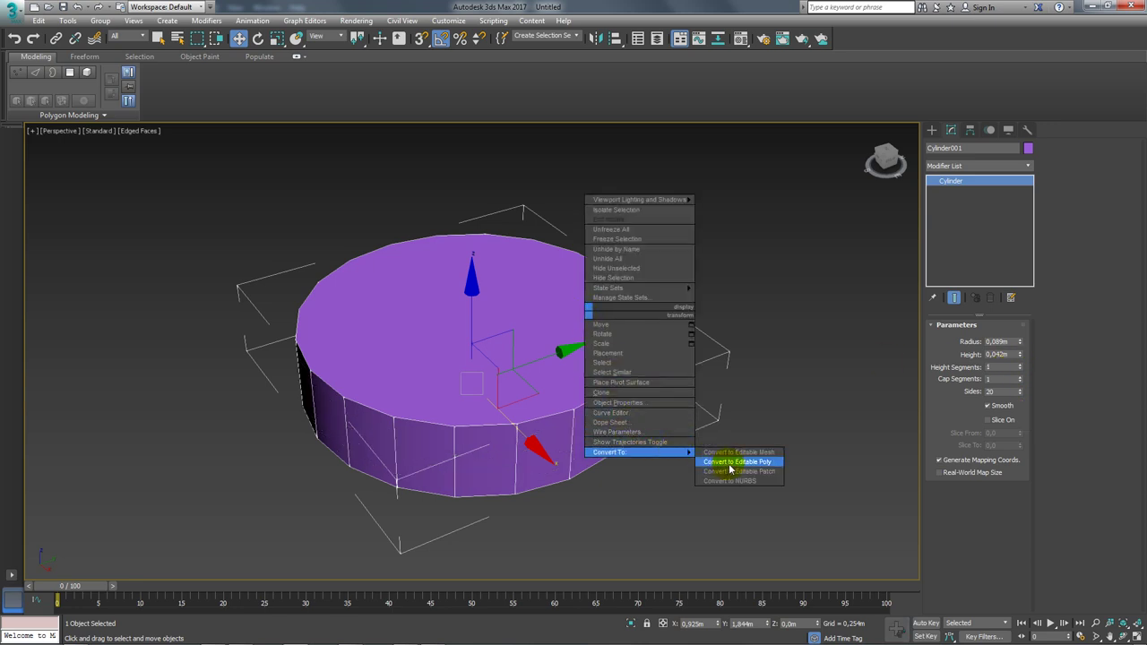
Convert the cylinder to Editable Poly and delete its top cap polygon
left_click(730, 462)
key("4")
left_click(576, 346)
key("Delete")
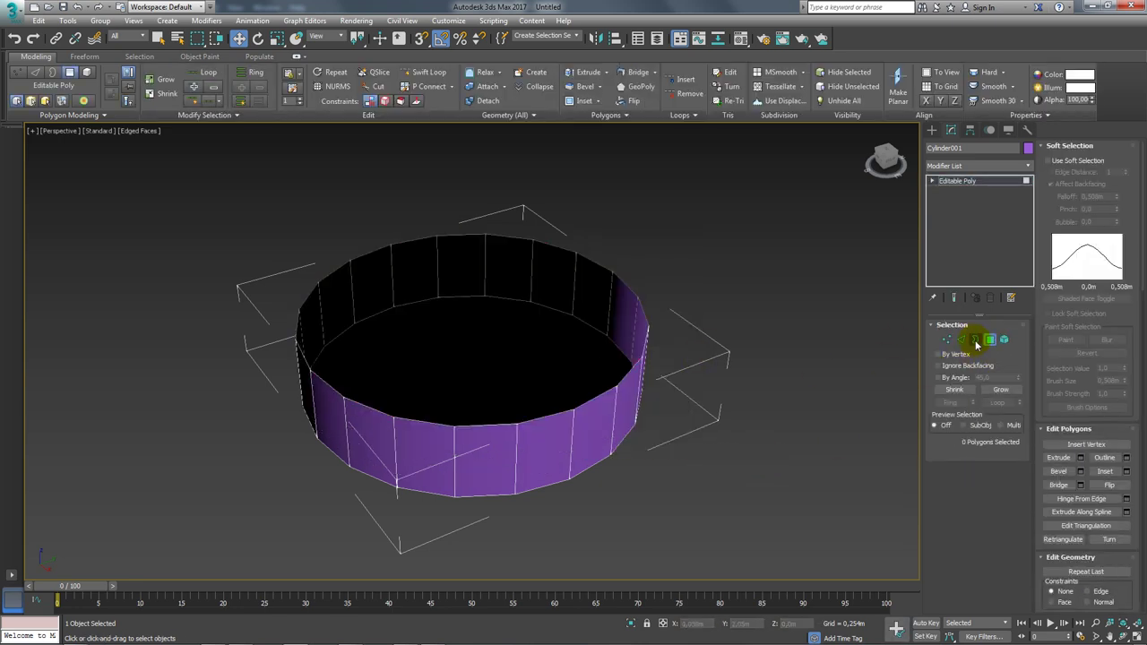
Select the open top border and Shift-scale it inward into a new inner rim
left_click(976, 340)
left_click(640, 358)
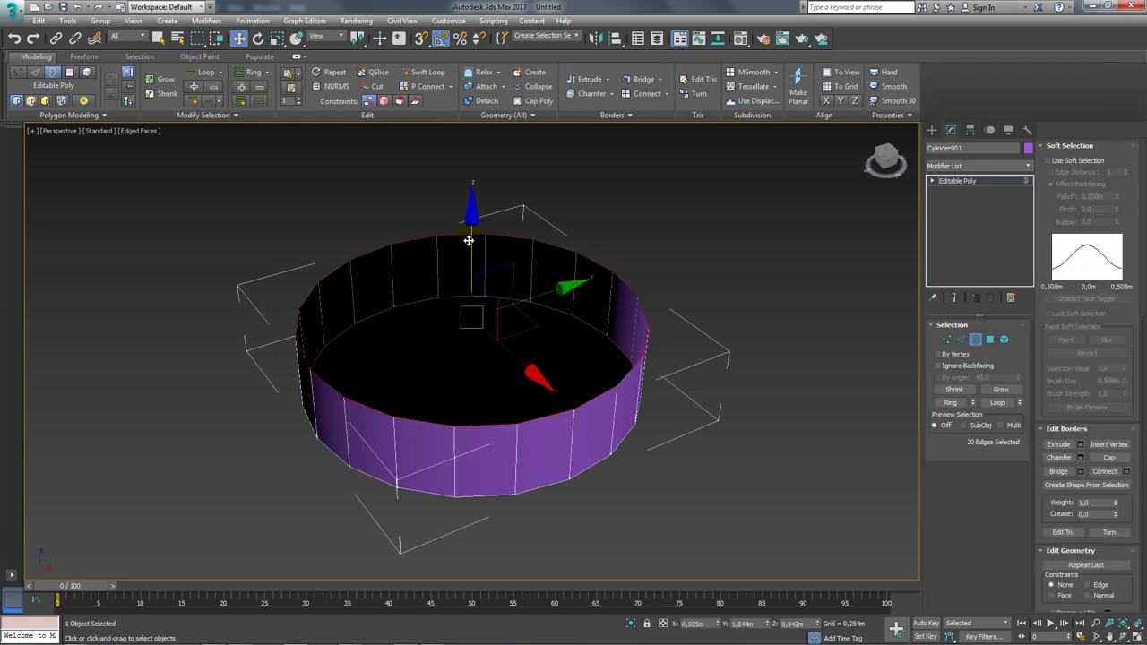
mouse_move(469, 240)
left_mouse_down()
mouse_move(469, 296)
mouse_move(475, 256)
left_mouse_up()
key("r")
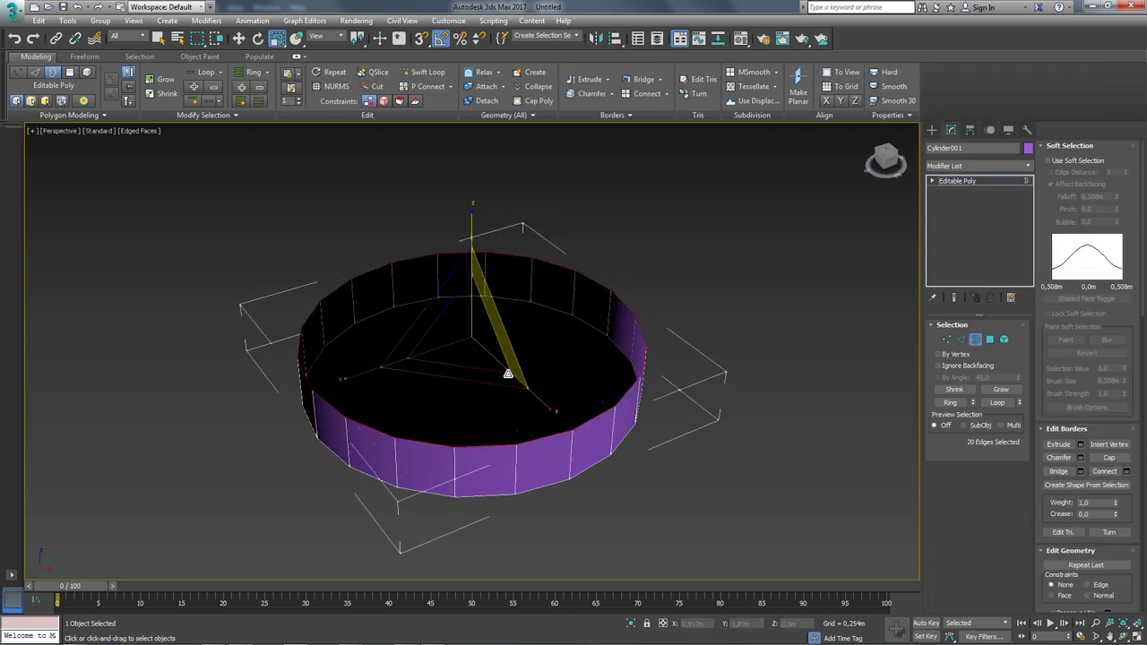
left_click_drag(469, 379, 500, 369, "shift")
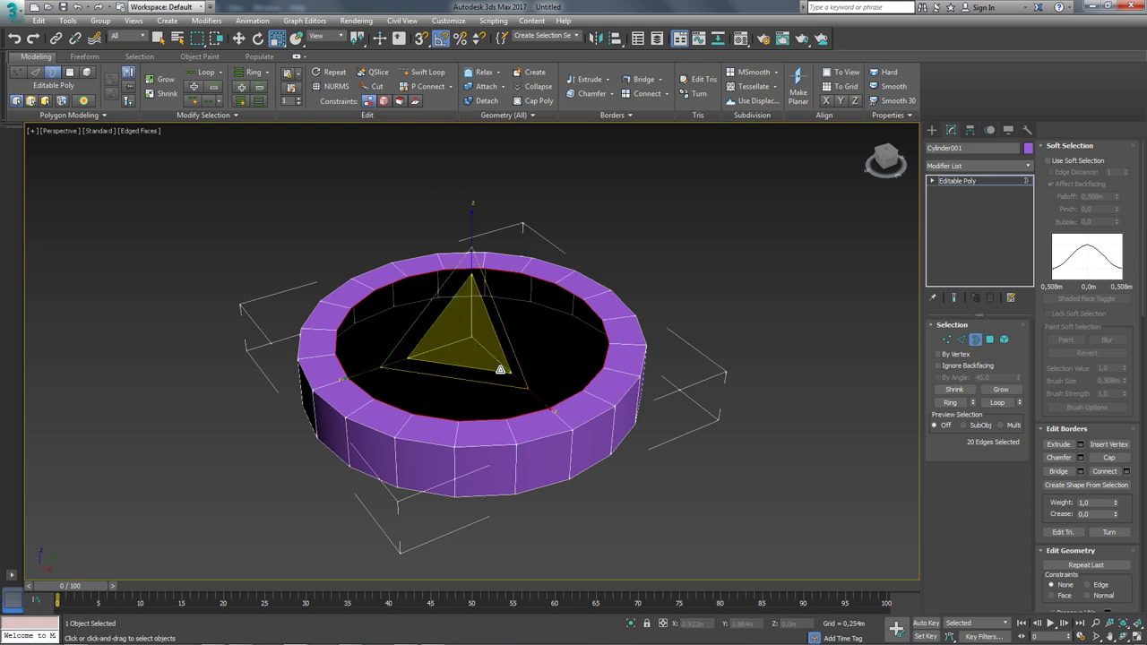
Shift-move the inner border down into a wall, undoing an extra deepening
key("w")
key("r")
left_click_drag(473, 268, 477, 395, "shift")
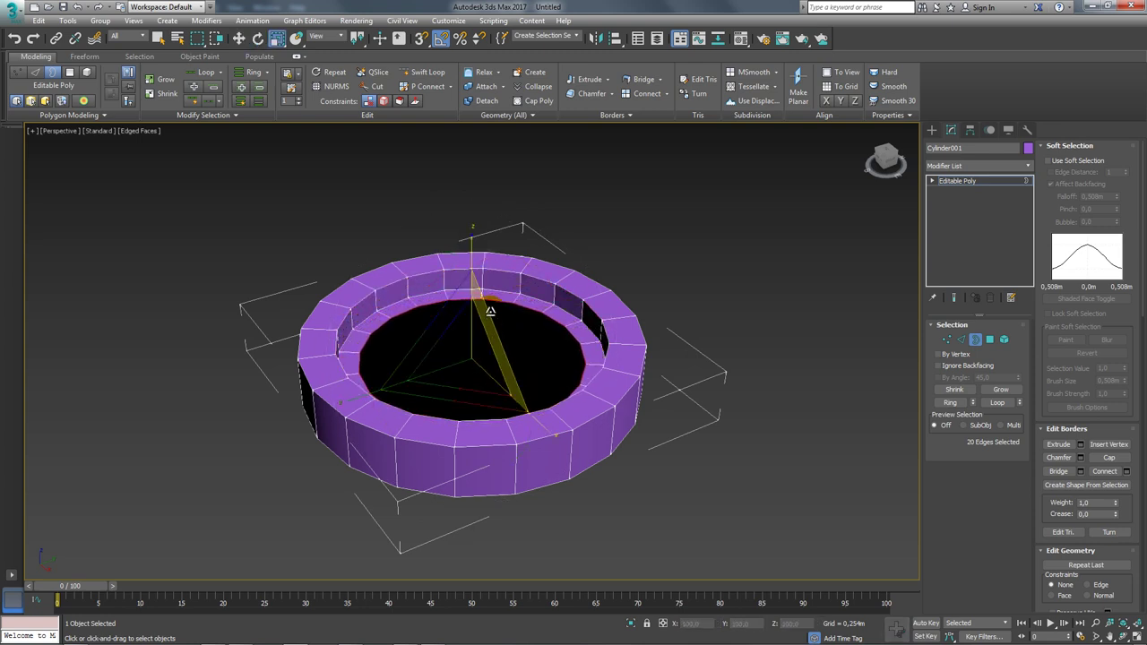
key("w")
left_click_drag(468, 282, 465, 343)
key("r")
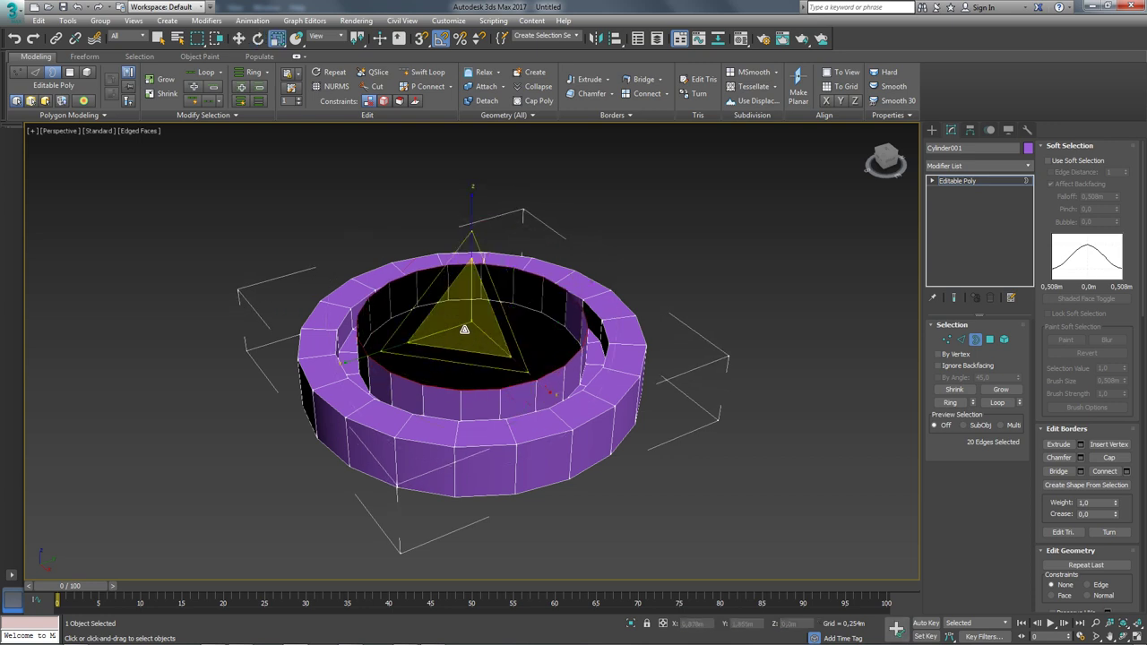
key("ctrl+z")
Scale the inner border smaller and lower it to form a narrower, deeper central hole
key("w")
key("e")
key("r")
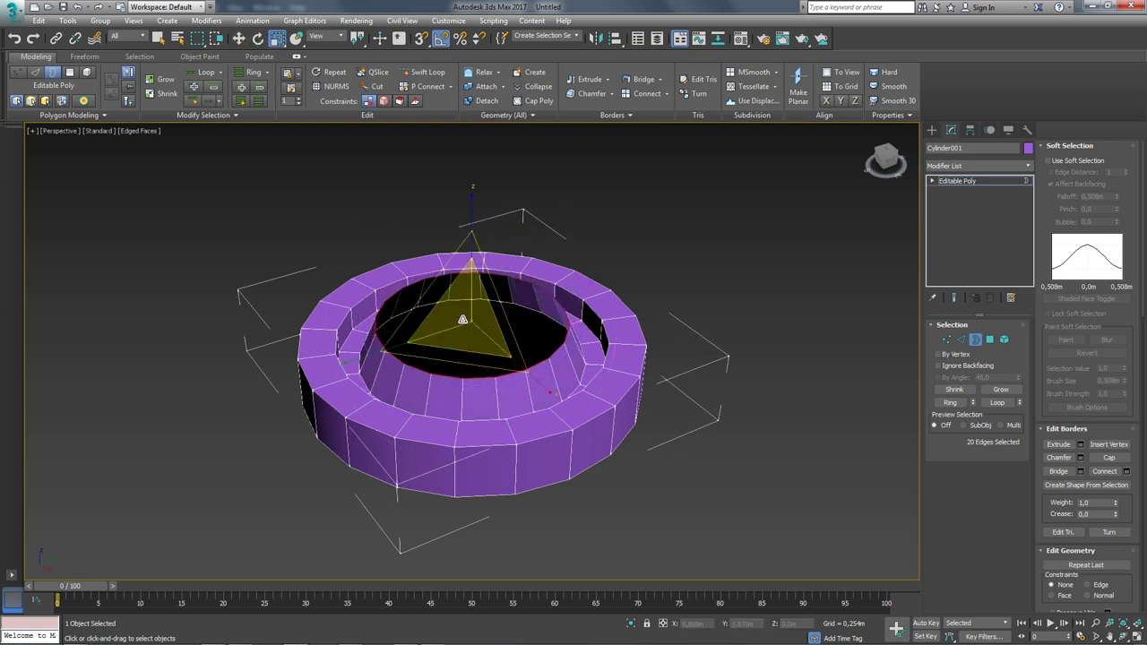
left_click_drag(462, 319, 473, 346)
key("w")
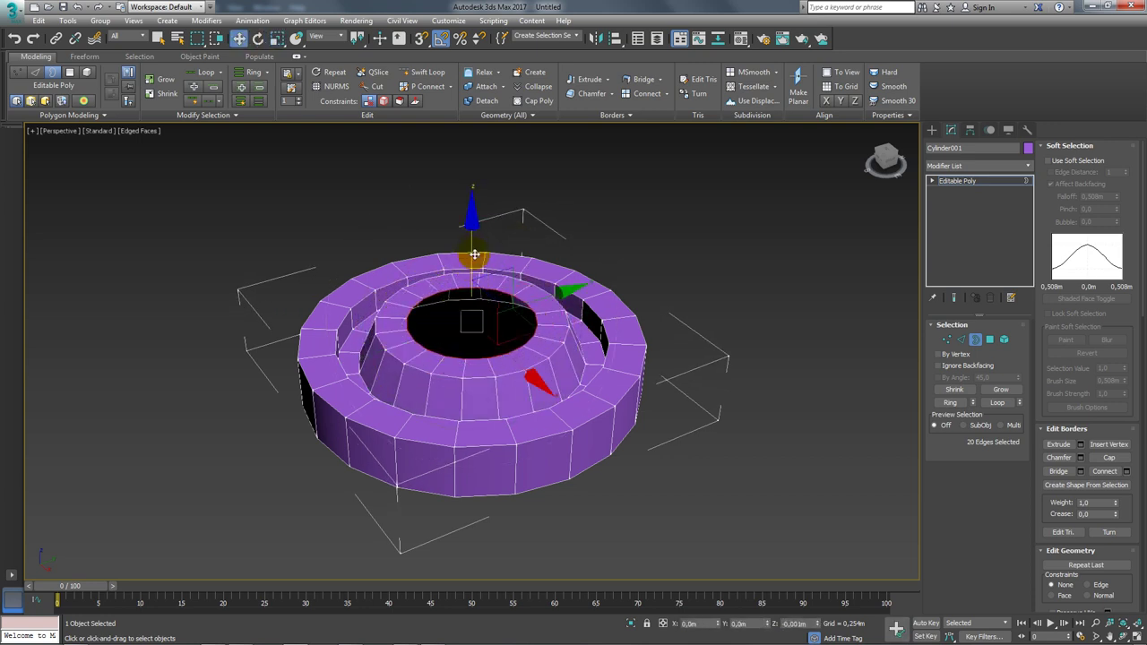
left_click_drag(474, 255, 476, 340)
key("r")
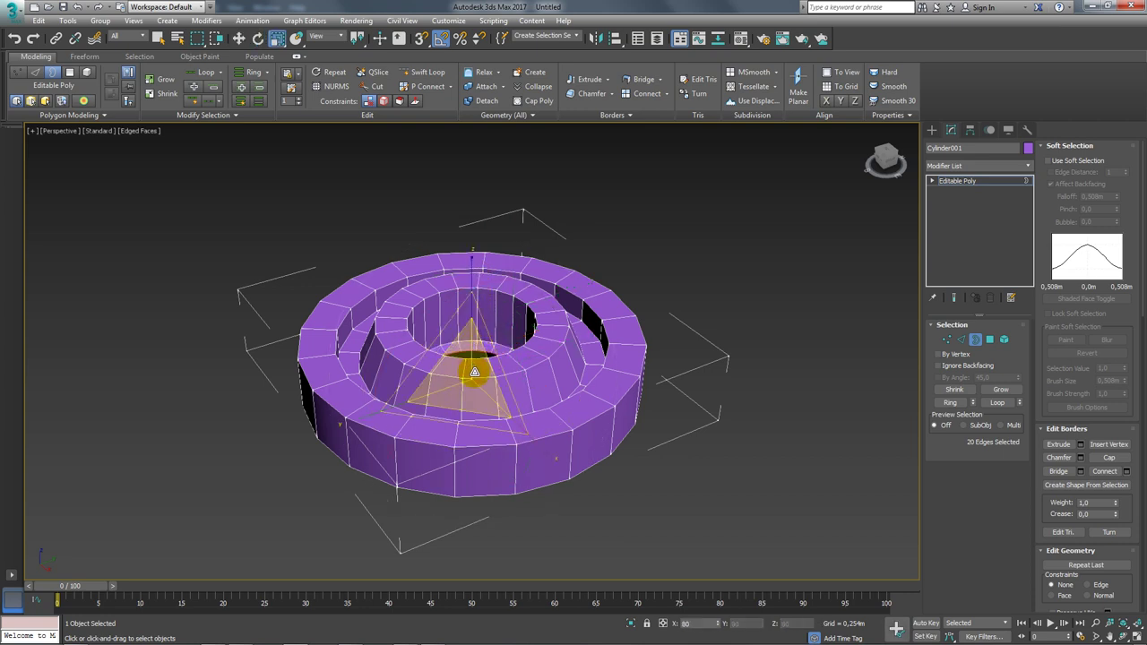
middle_click_drag(538, 358, 537, 448, "alt")
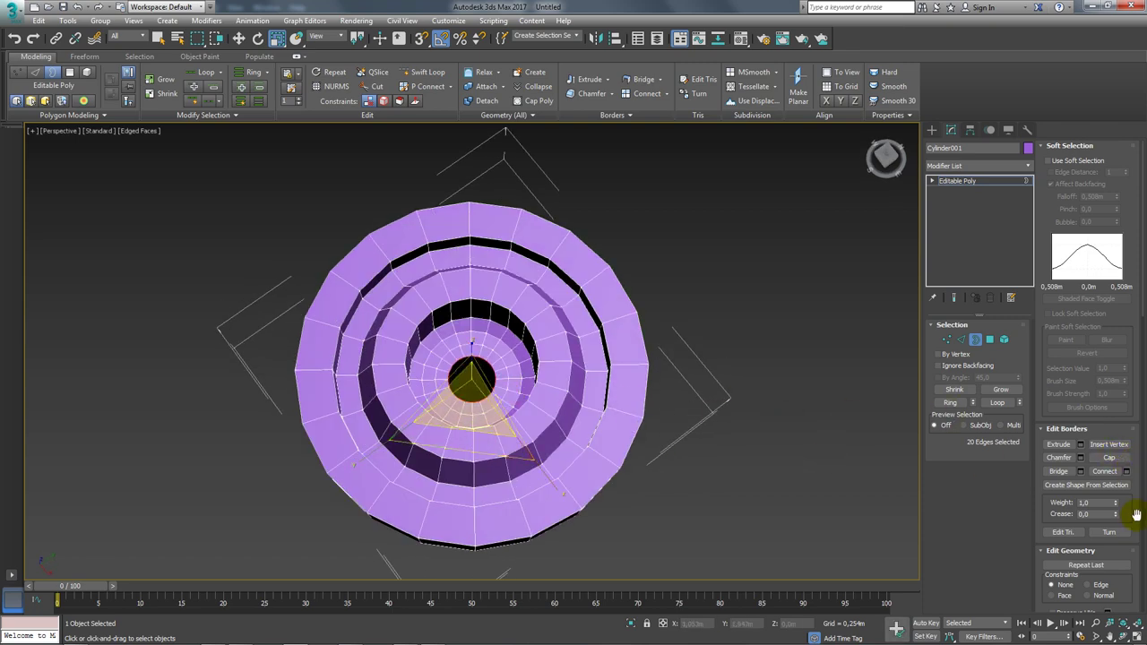
scroll(1136, 514, "down", 5)
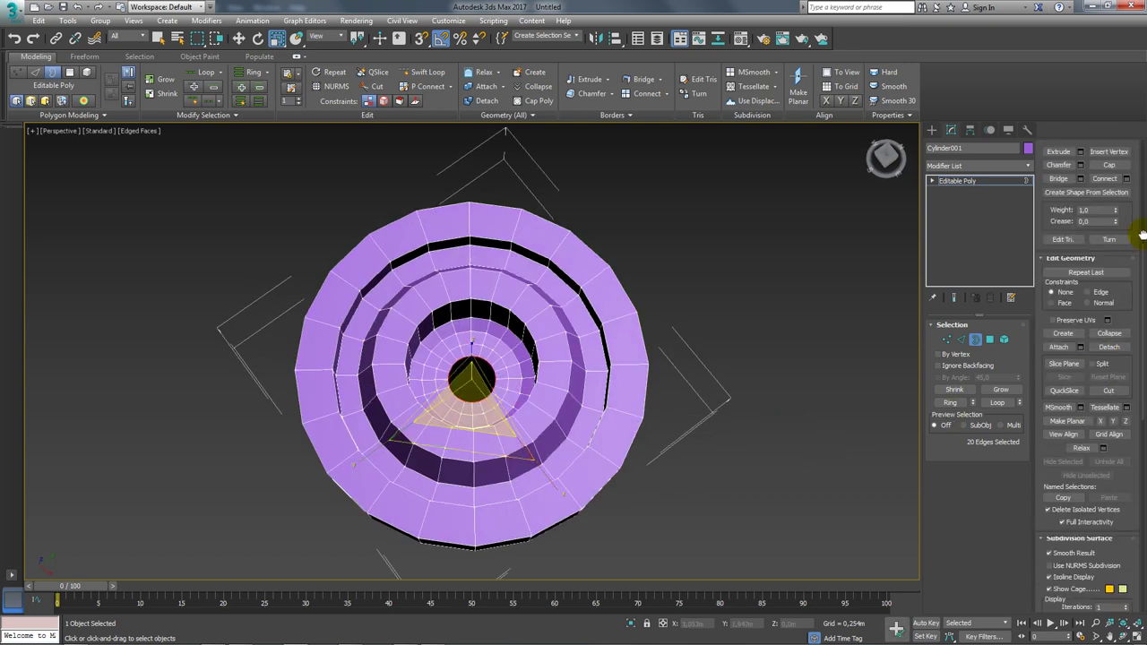
Collapse the inner border, then chamfer the outer rim edge loop with extra segments
left_click(1110, 325)
middle_click_drag(567, 367, 683, 391, "alt")
key("2")
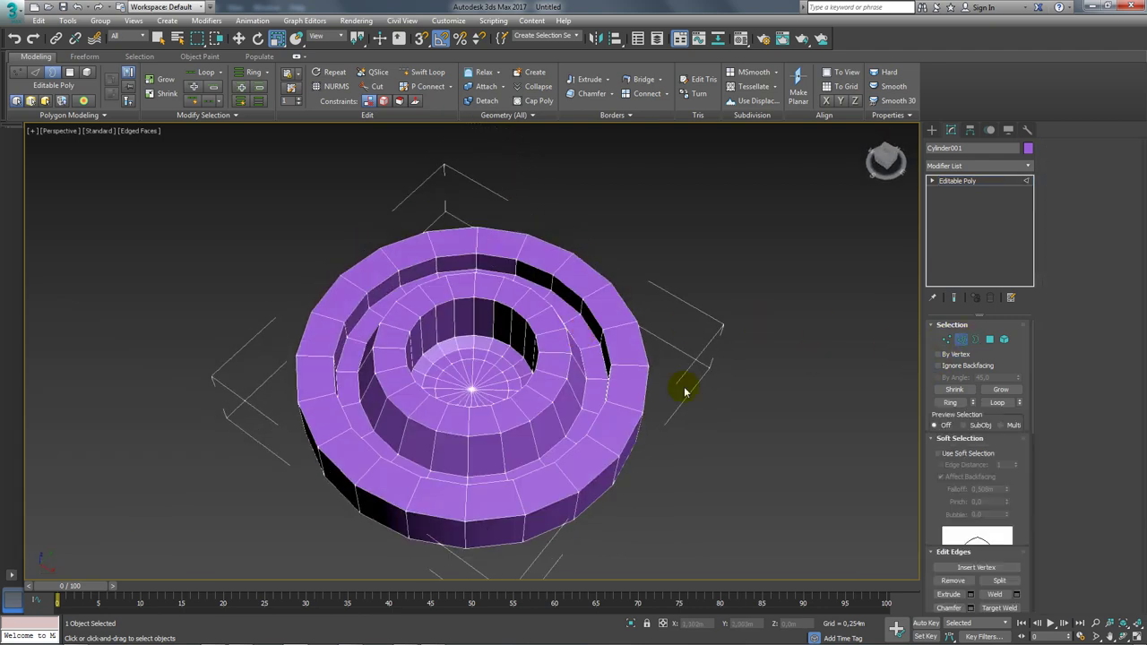
double_click(638, 400)
middle_click_drag(640, 435, 745, 446, "alt")
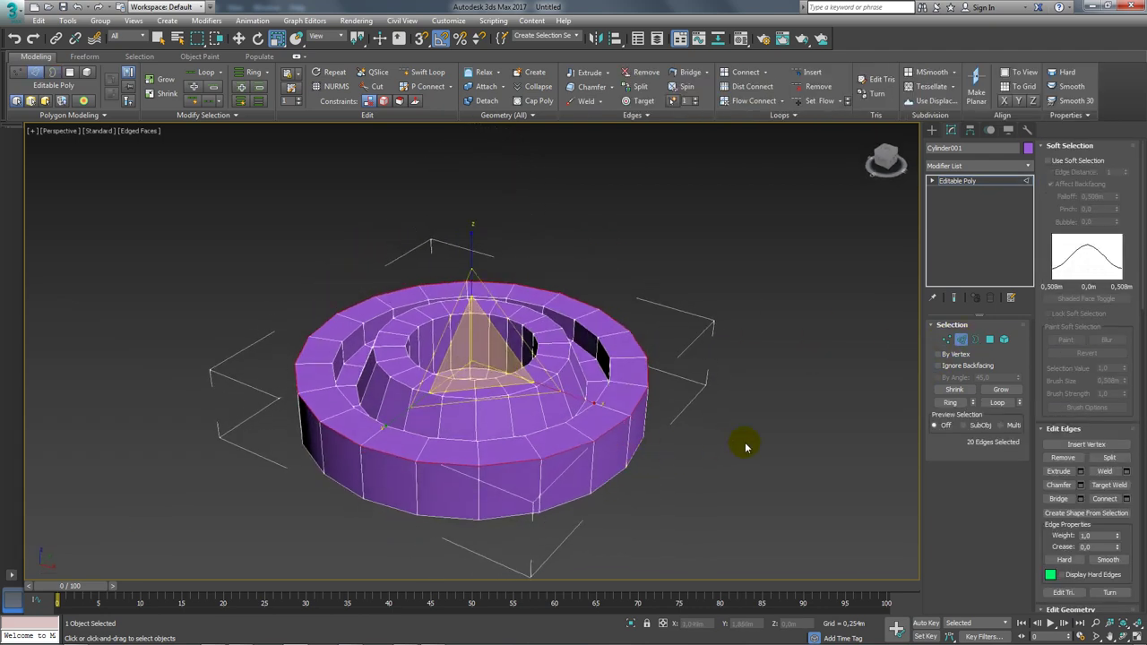
left_click(1080, 484)
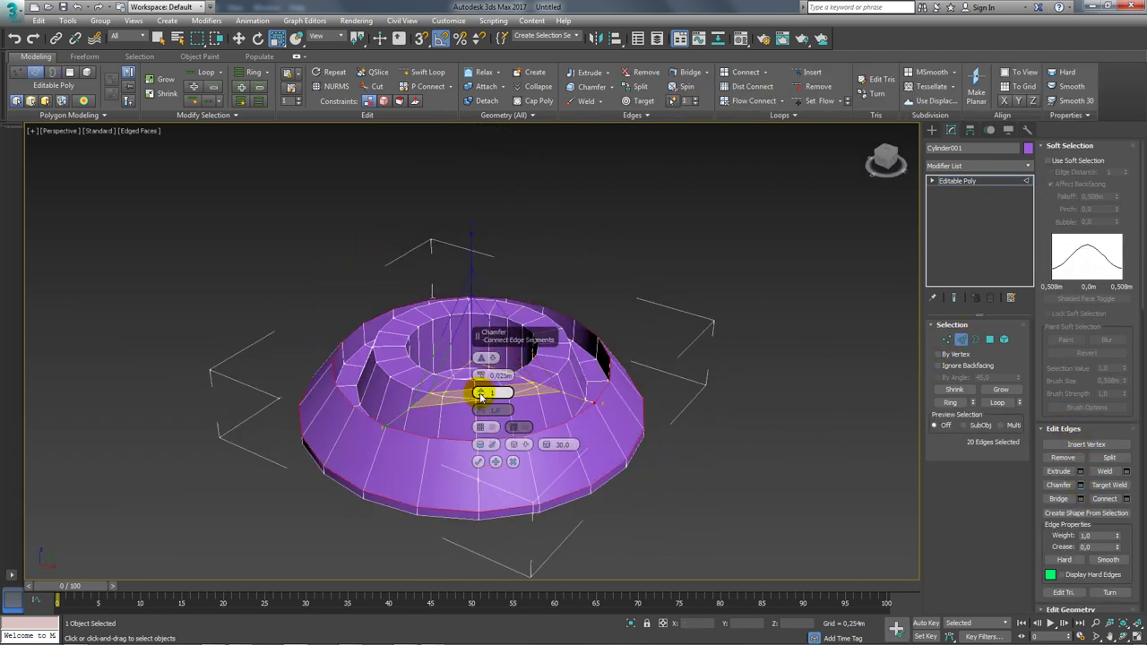
left_click_drag(473, 396, 482, 385)
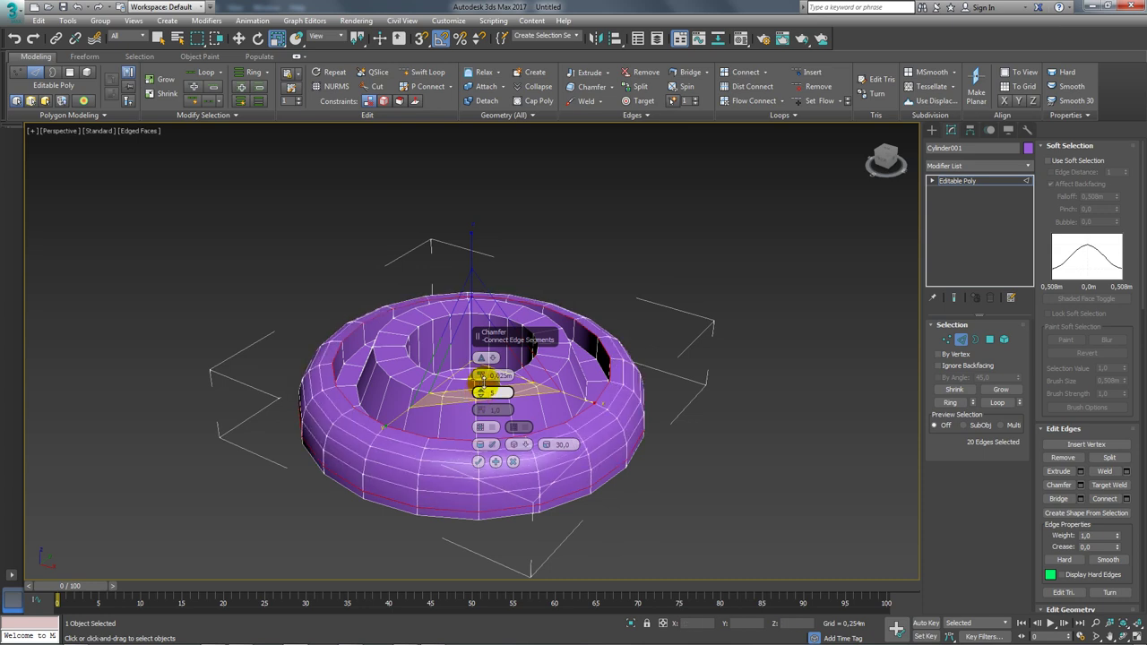
left_click(479, 463)
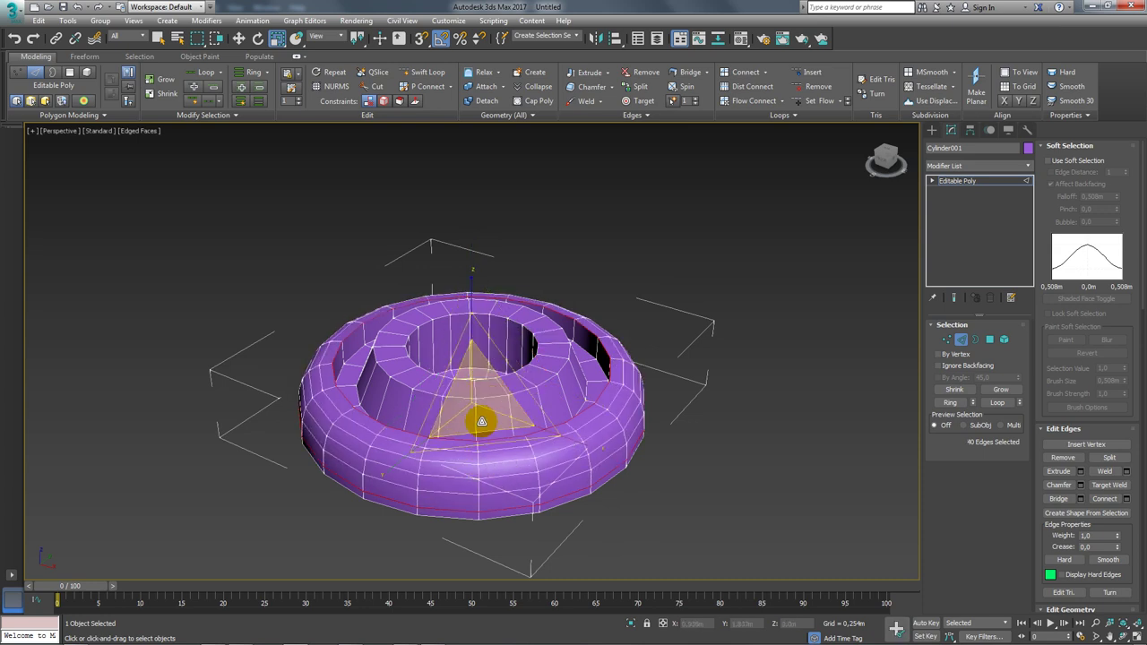
Connect the inner-wall edge ring with 2 new loops pinched at 34, then exit Edge level
left_click(476, 421)
middle_click_drag(473, 379, 497, 315, "alt")
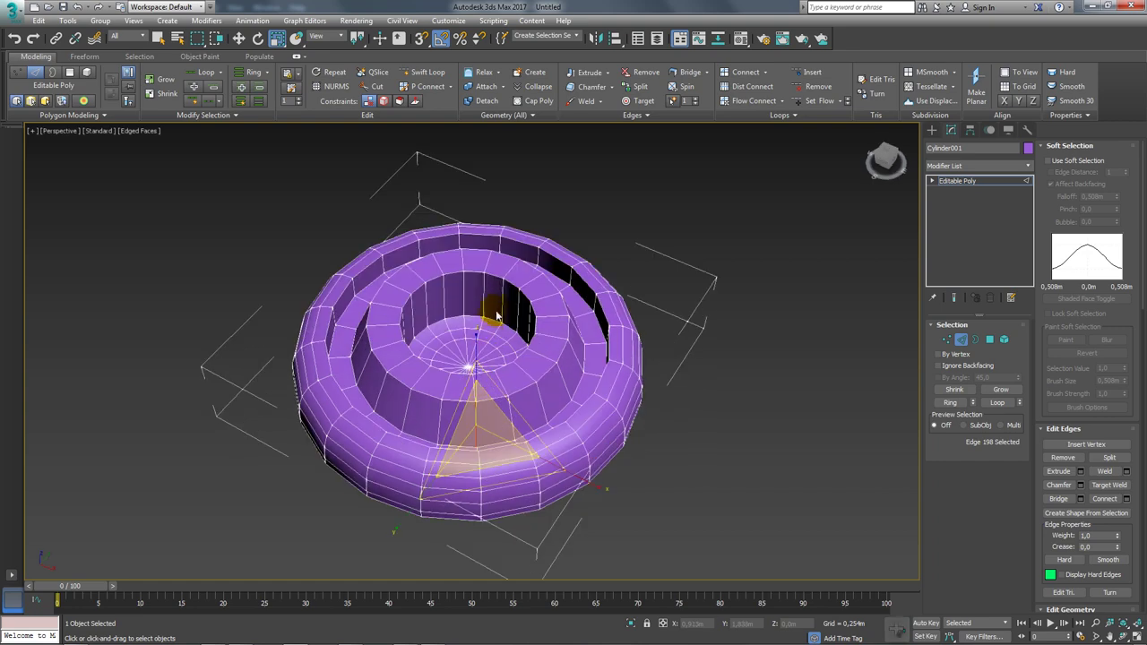
left_click(482, 298, "ctrl")
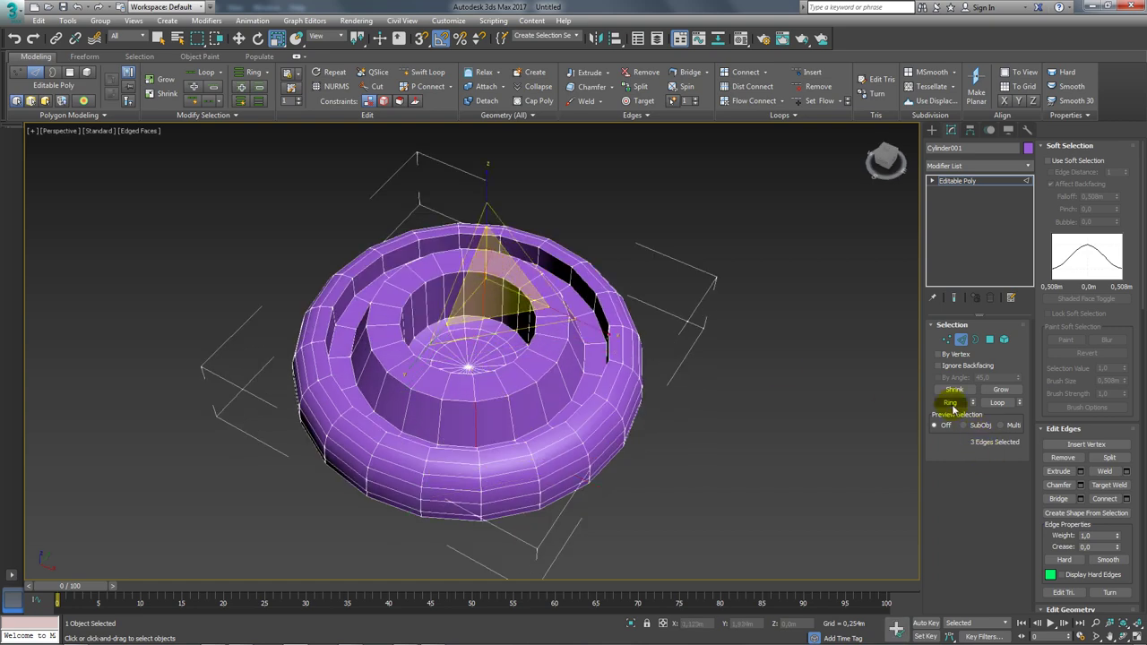
left_click(951, 404)
left_click(1128, 501)
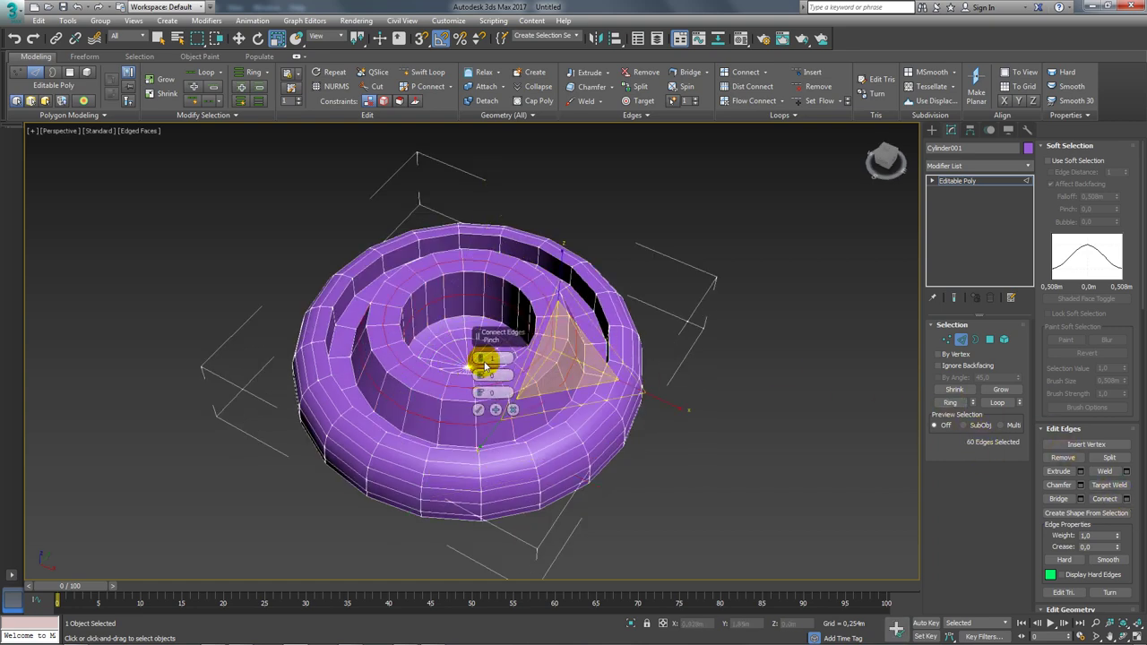
left_click_drag(480, 381, 488, 281)
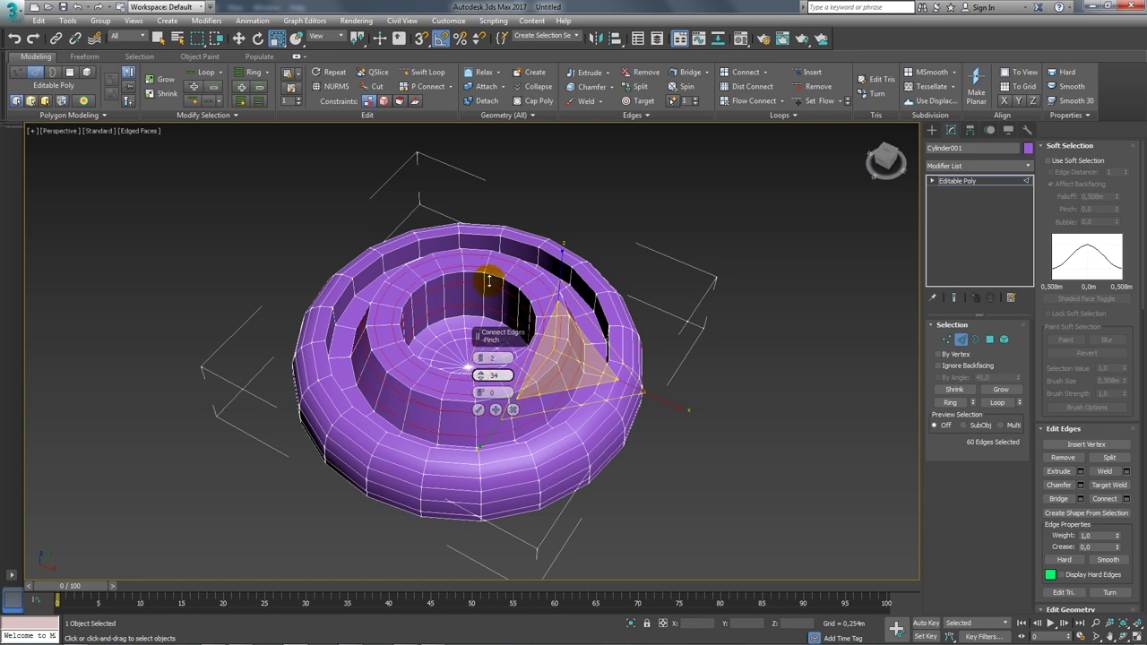
left_click(477, 410)
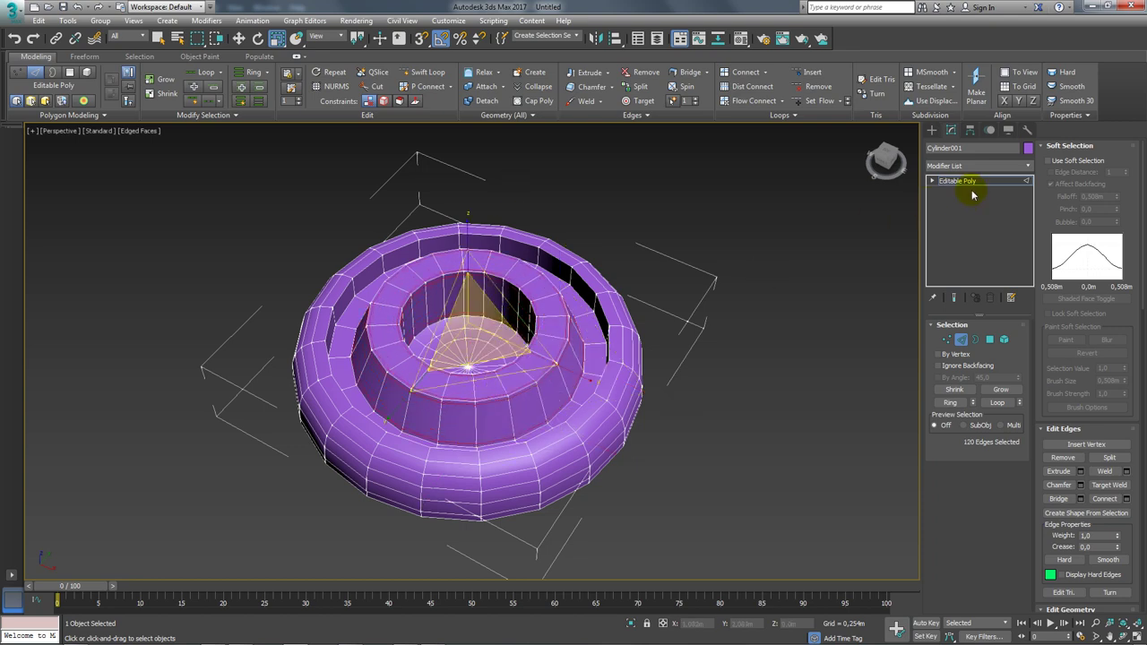
left_click(968, 182)
left_click(1028, 166)
scroll(981, 377, "down", 10)
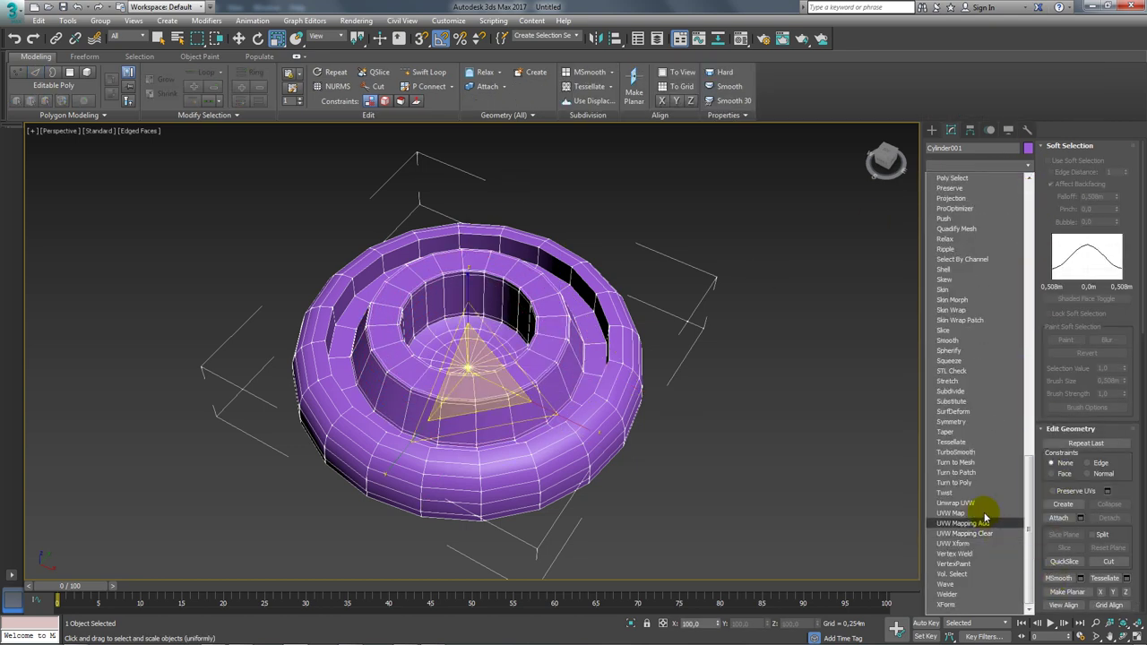
Add a 1-iteration TurboSmooth to the fitting and check its base polygon mesh
left_click(955, 452)
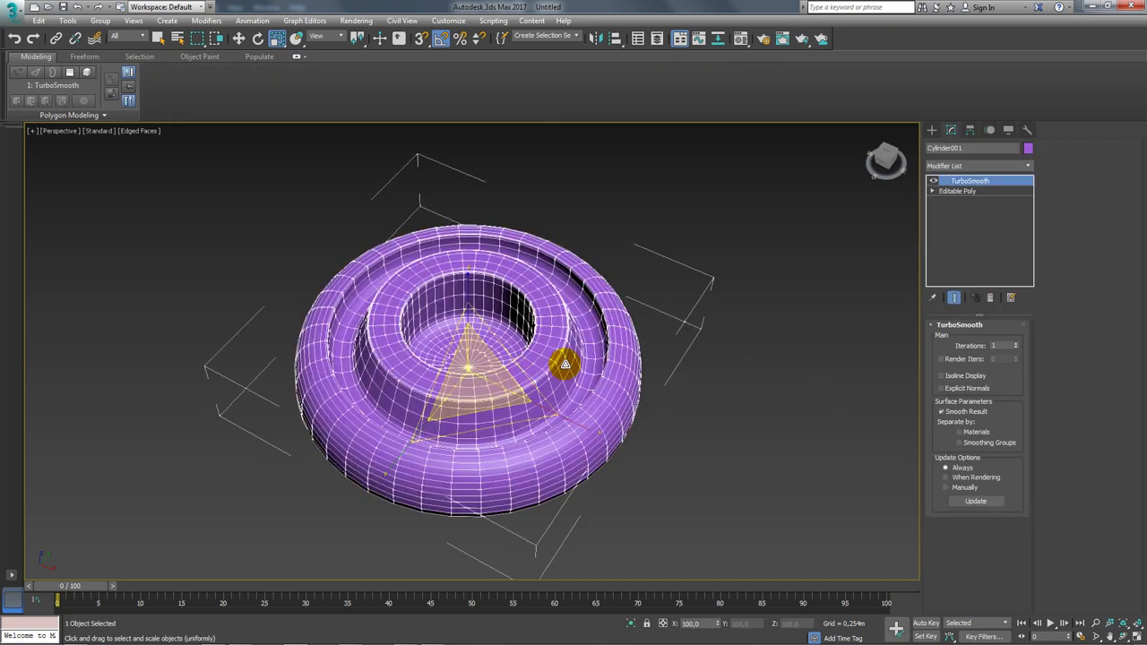
middle_click_drag(564, 364, 549, 256, "alt")
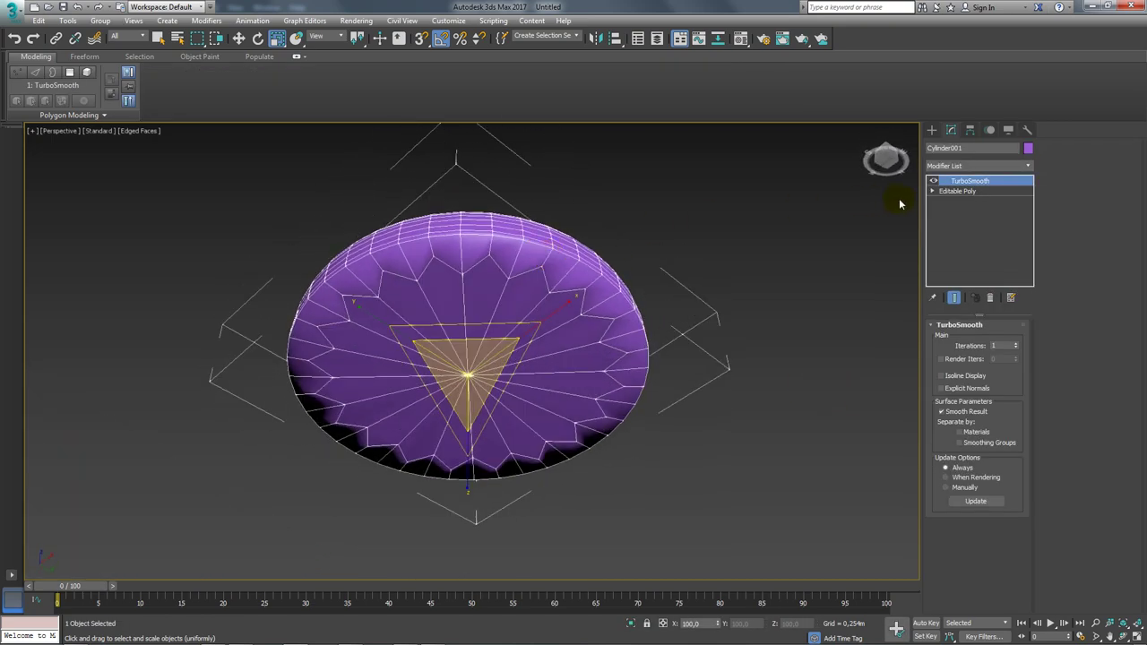
left_click(957, 191)
left_click(989, 339)
left_click(788, 346)
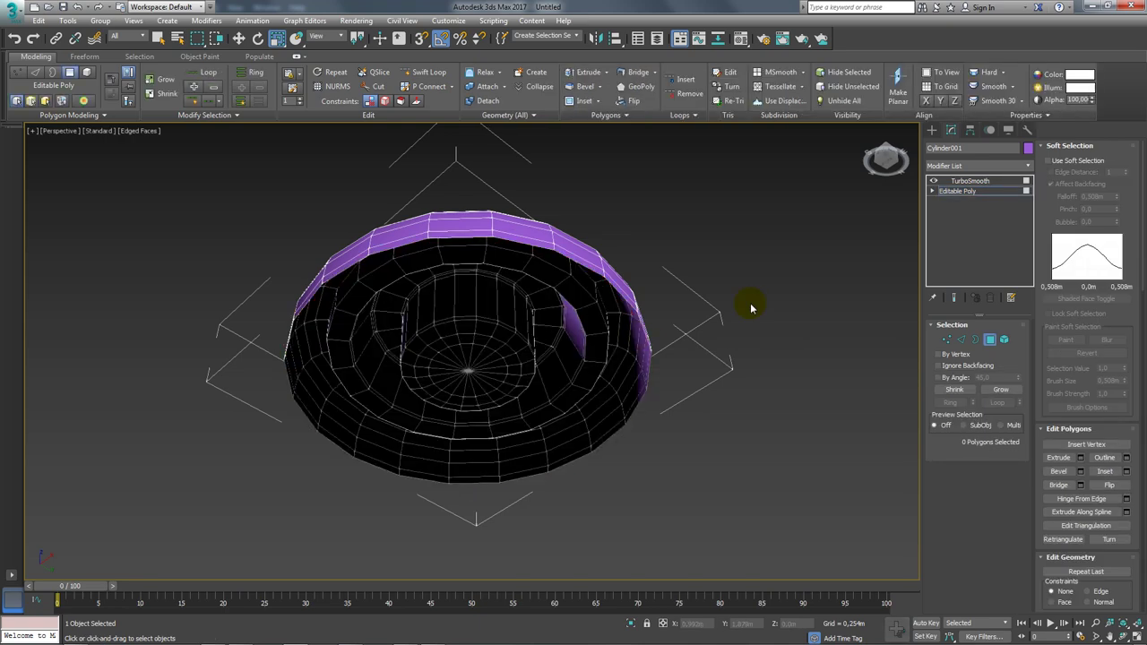
left_click(969, 181)
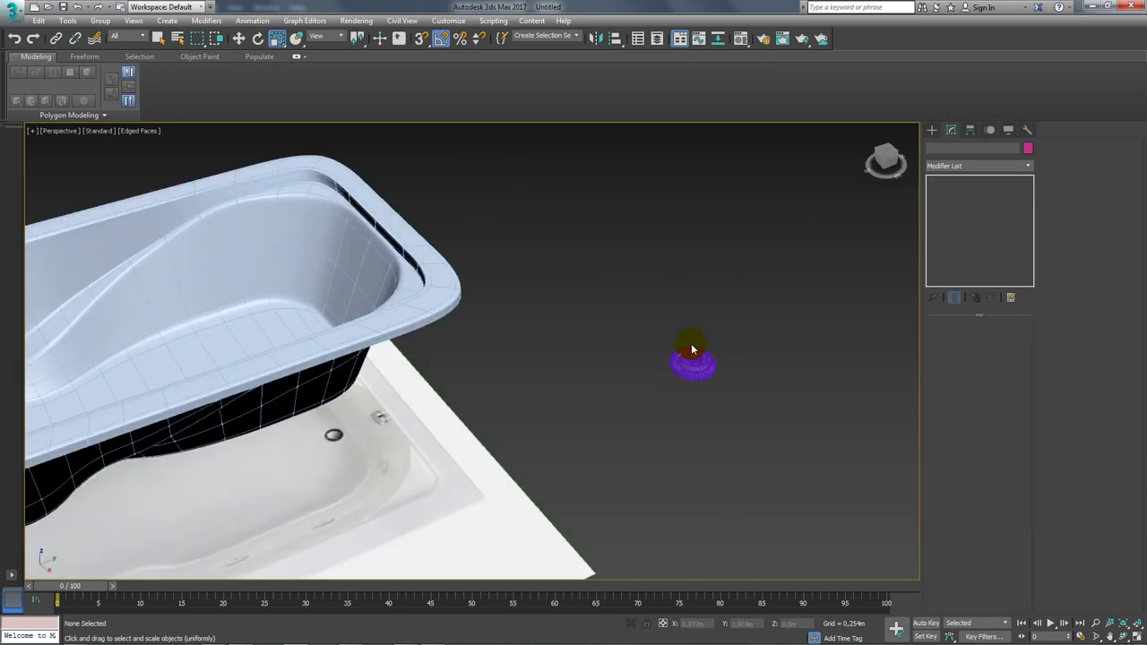
mouse_move(691, 349)
middle_mouse_down("alt")
mouse_move(691, 365)
mouse_move(496, 214)
middle_mouse_up("alt")
Drop the jet fitting onto the tub's inner wall with Select and Place, scaled down
left_click(692, 365)
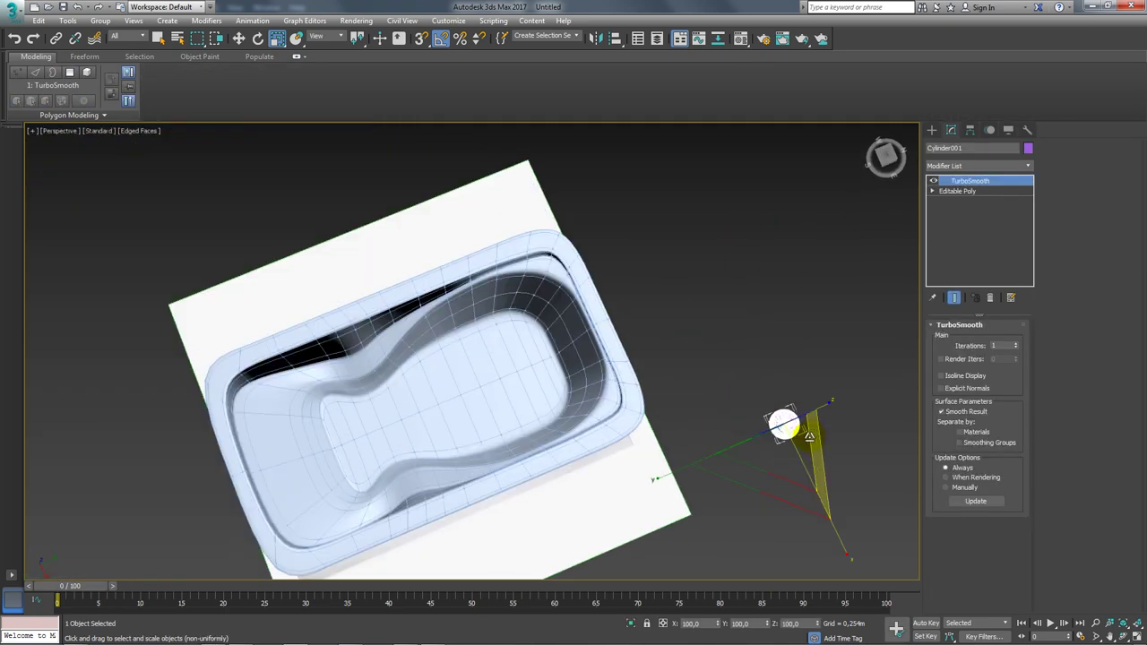
left_click(295, 38)
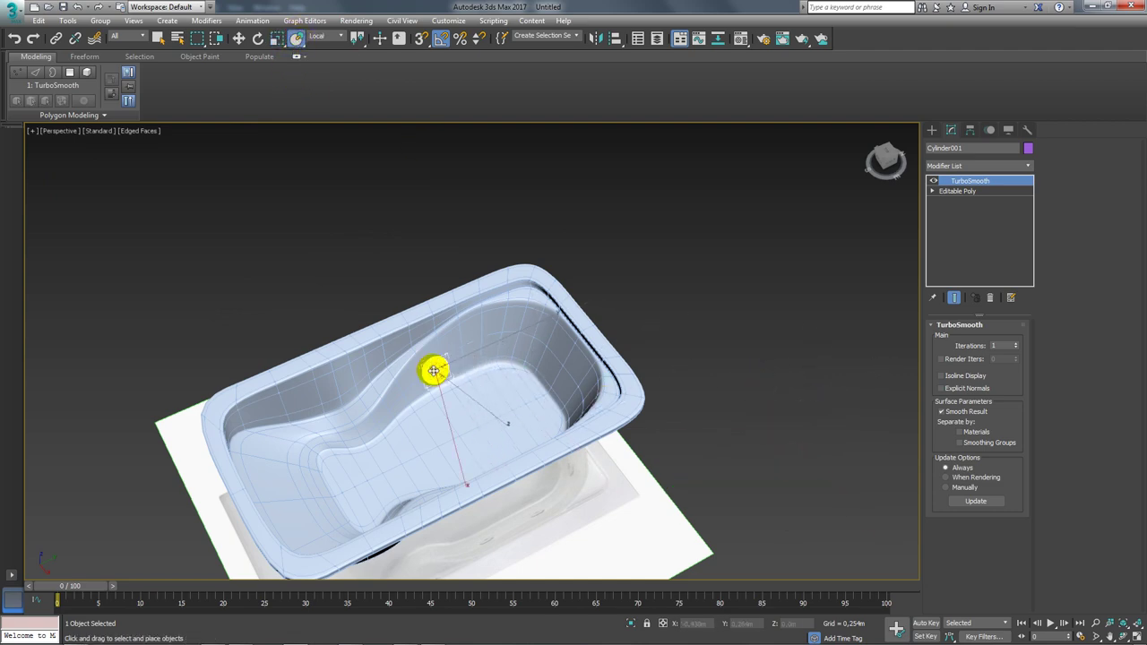
left_click_drag(770, 414, 414, 388)
scroll(415, 389, "up", 5)
middle_click_drag(455, 372, 437, 413, "alt")
key("e")
key("r")
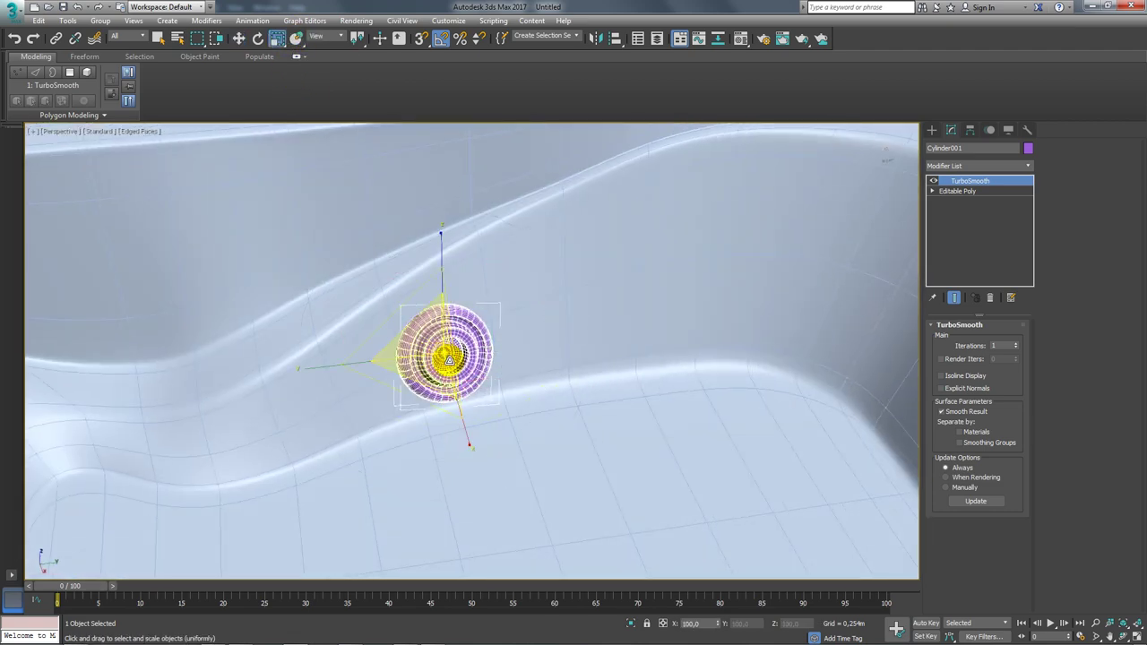
scroll(511, 366, "down", 5)
key("F4")
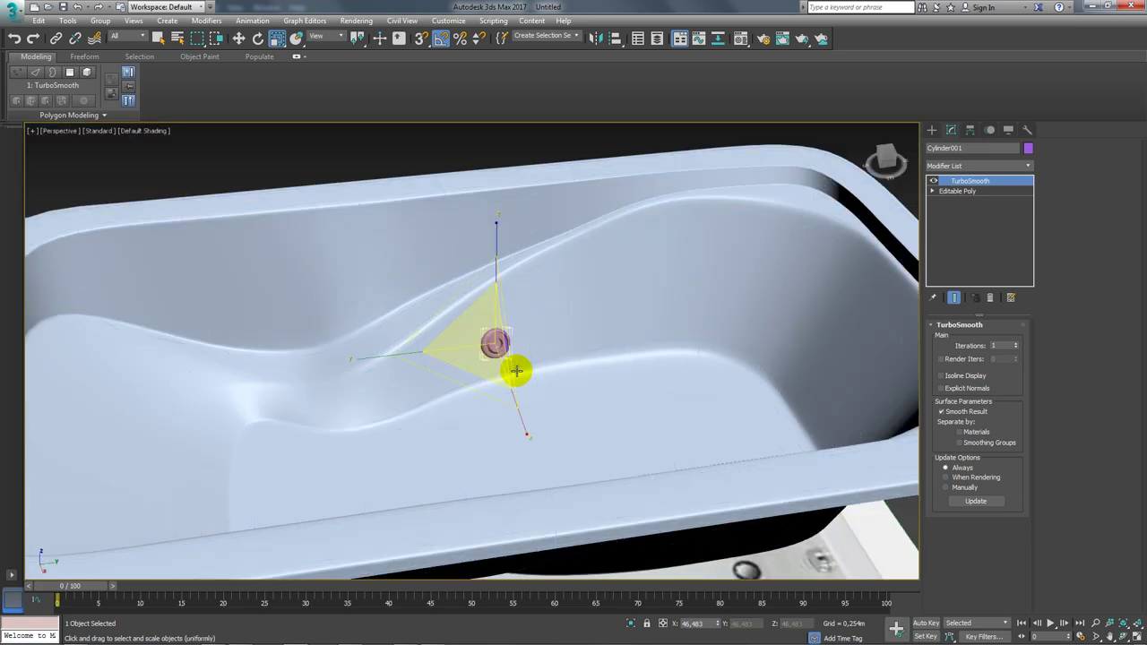
scroll(632, 325, "down", 3)
mouse_move(633, 325)
middle_mouse_down("alt")
mouse_move(631, 423)
mouse_move(606, 379)
middle_mouse_up("alt")
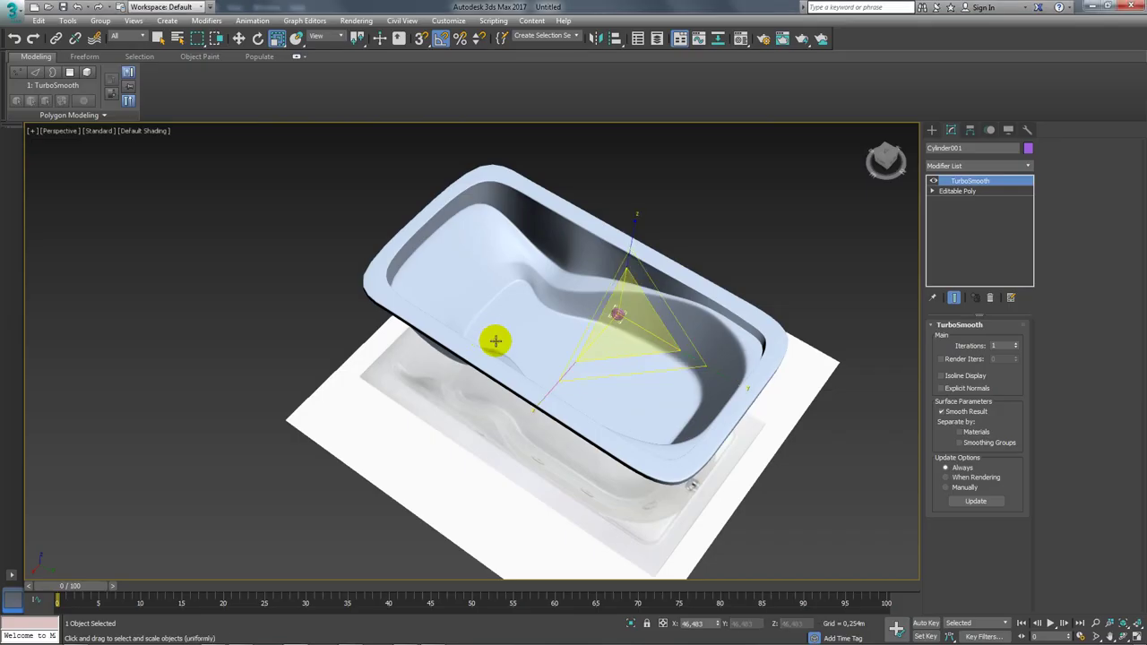
mouse_move(493, 335)
middle_mouse_down("alt")
mouse_move(658, 402)
mouse_move(691, 341)
mouse_move(676, 418)
mouse_move(653, 402)
middle_mouse_up("alt")
Slide the fitting with Select and Place to a lower spot on the tub's inner wall
key("w")
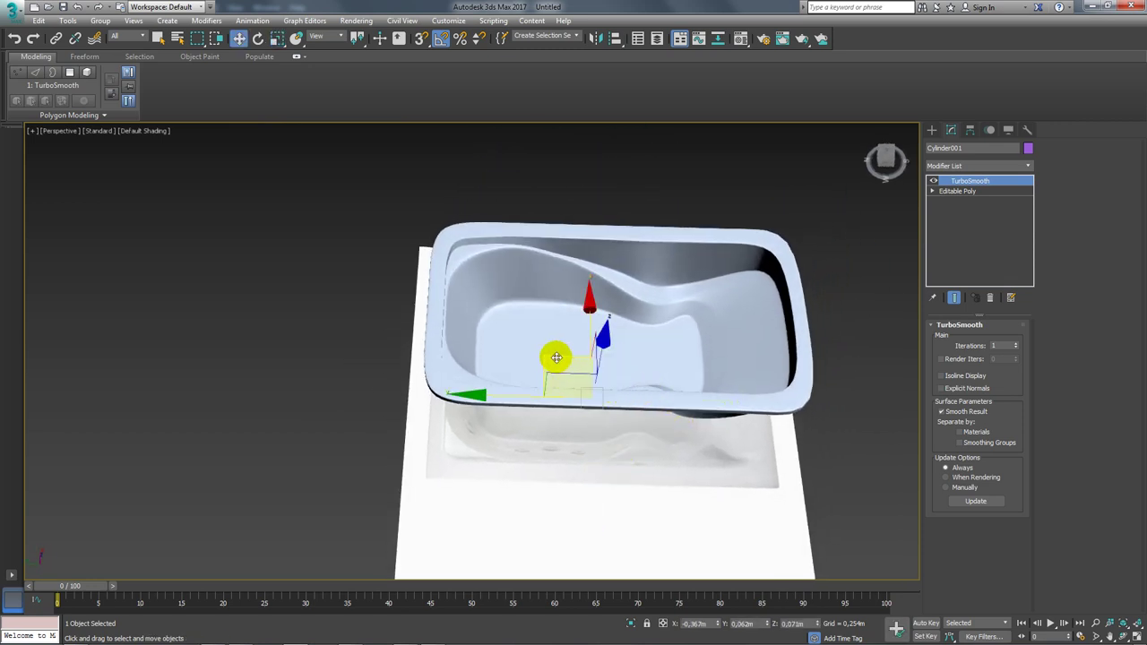
left_click_drag(556, 357, 522, 289)
left_click(297, 40)
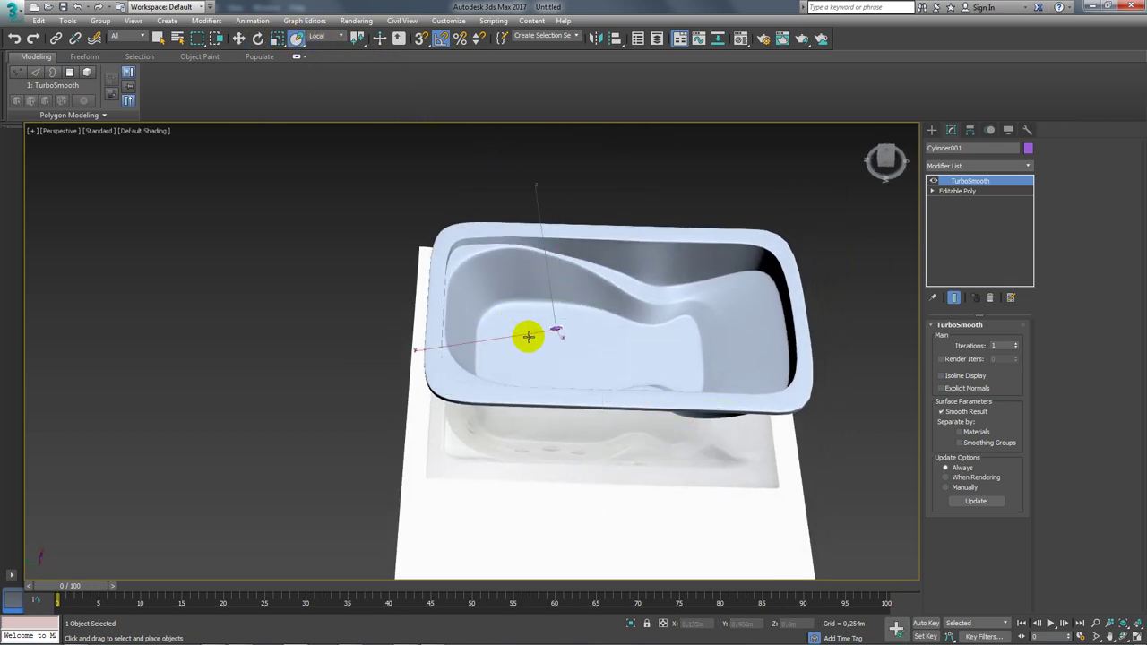
mouse_move(558, 329)
left_mouse_down()
mouse_move(514, 256)
mouse_move(519, 267)
left_mouse_up()
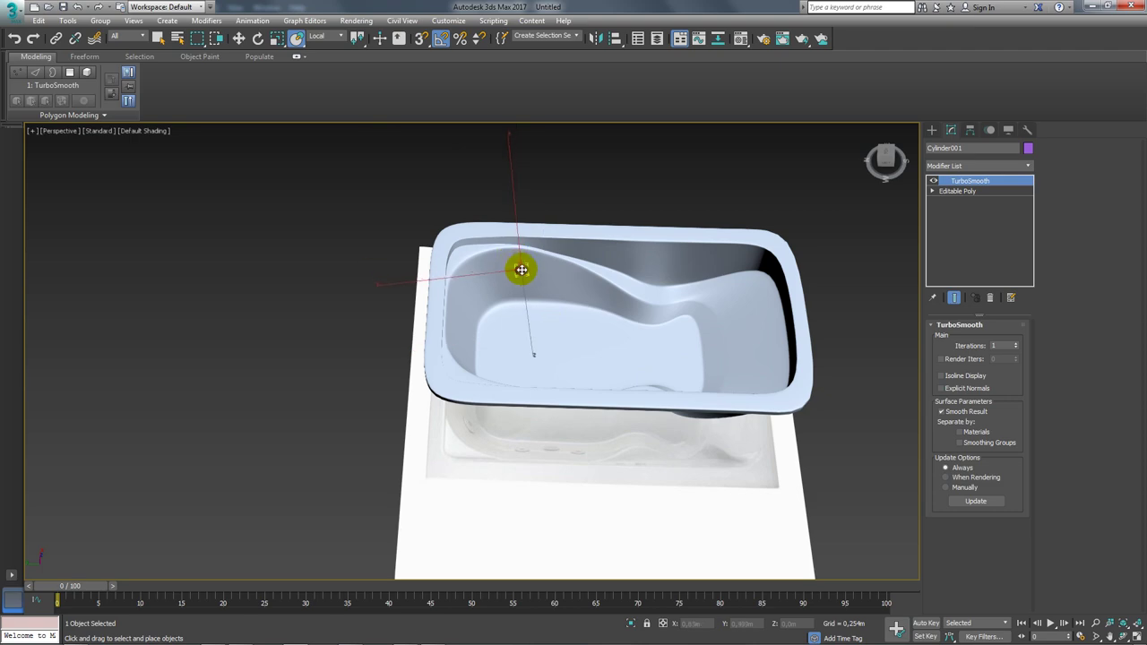
scroll(521, 270, "up", 3)
scroll(550, 299, "up", 4)
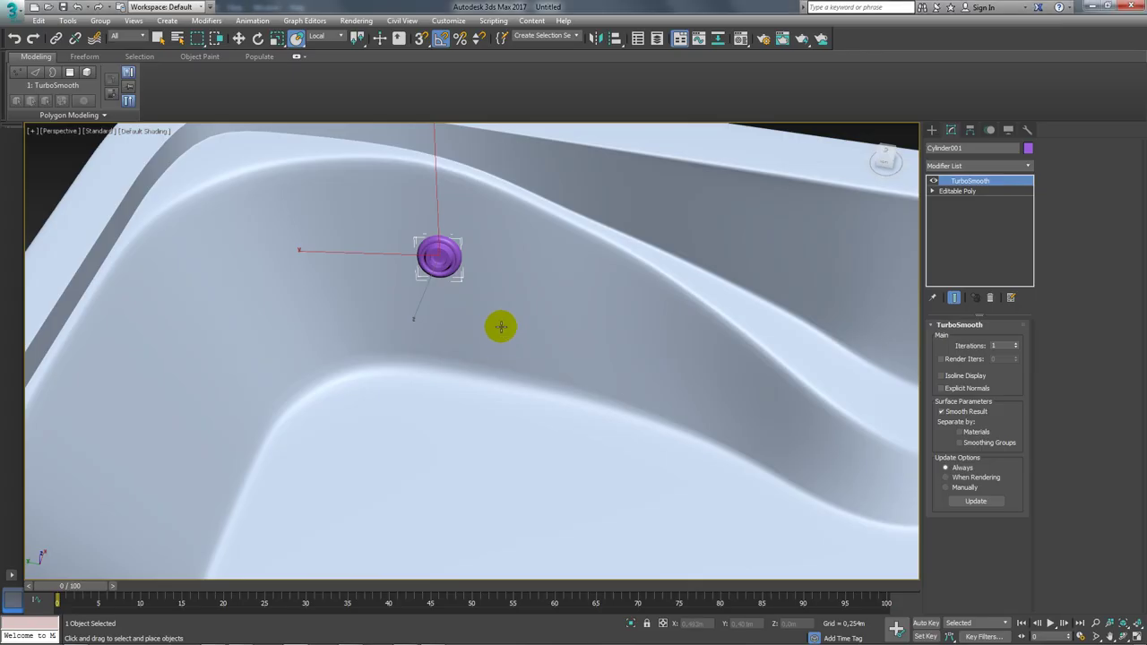
left_click_drag(437, 255, 405, 300)
Shift-drag a clone of the fitting onto the inner wall to its right
key("r")
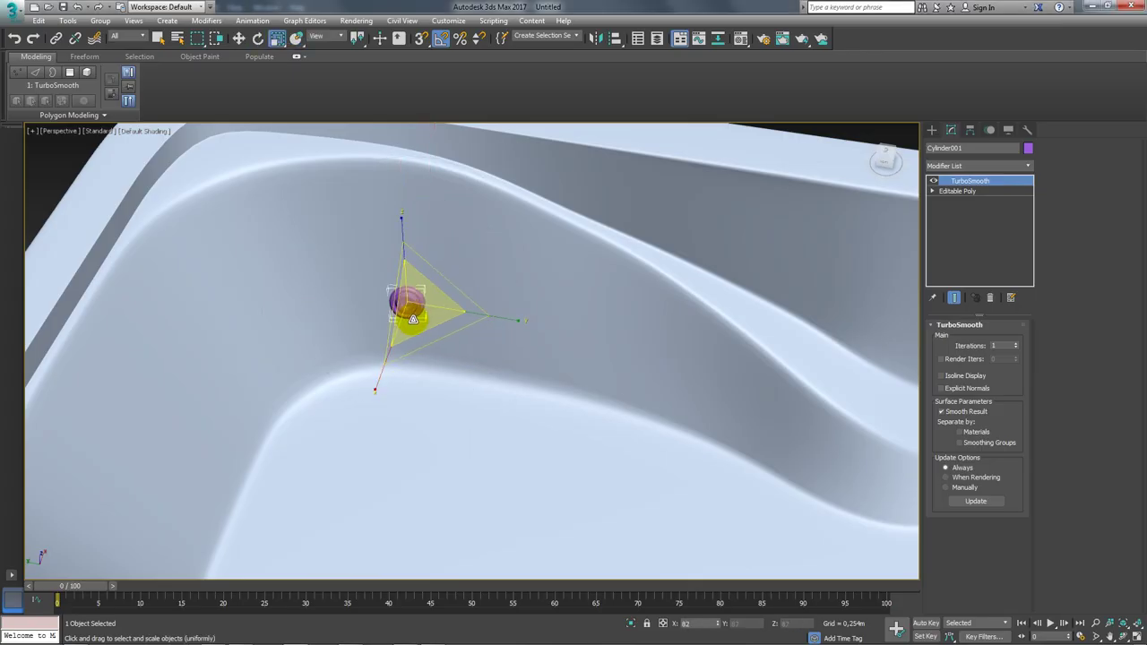
key("w")
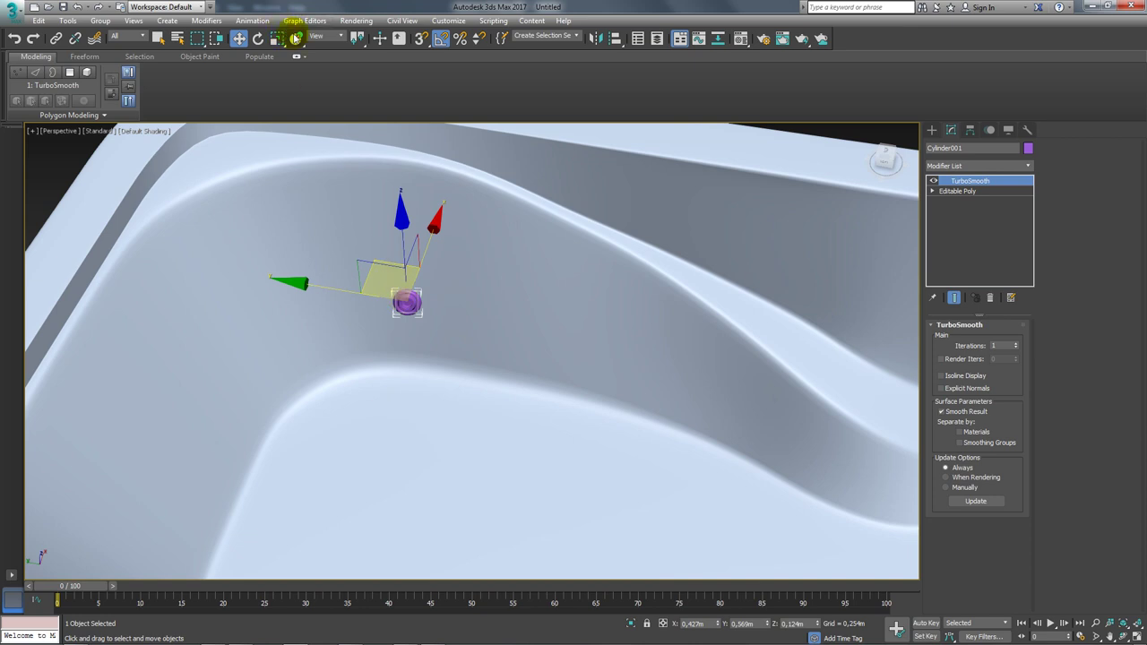
left_click(295, 37)
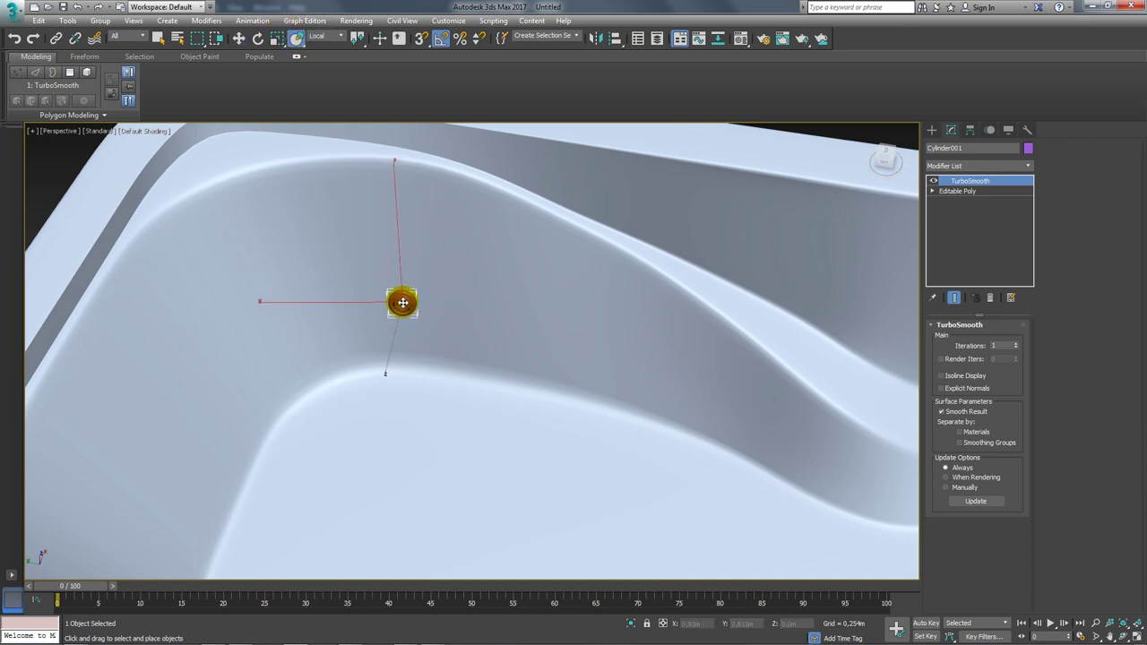
left_click_drag(402, 302, 559, 330, "shift")
Confirm the copy as Cylinder002, check the reference photo, and nudge the copy slightly right
left_click(585, 378)
key("alt+Tab")
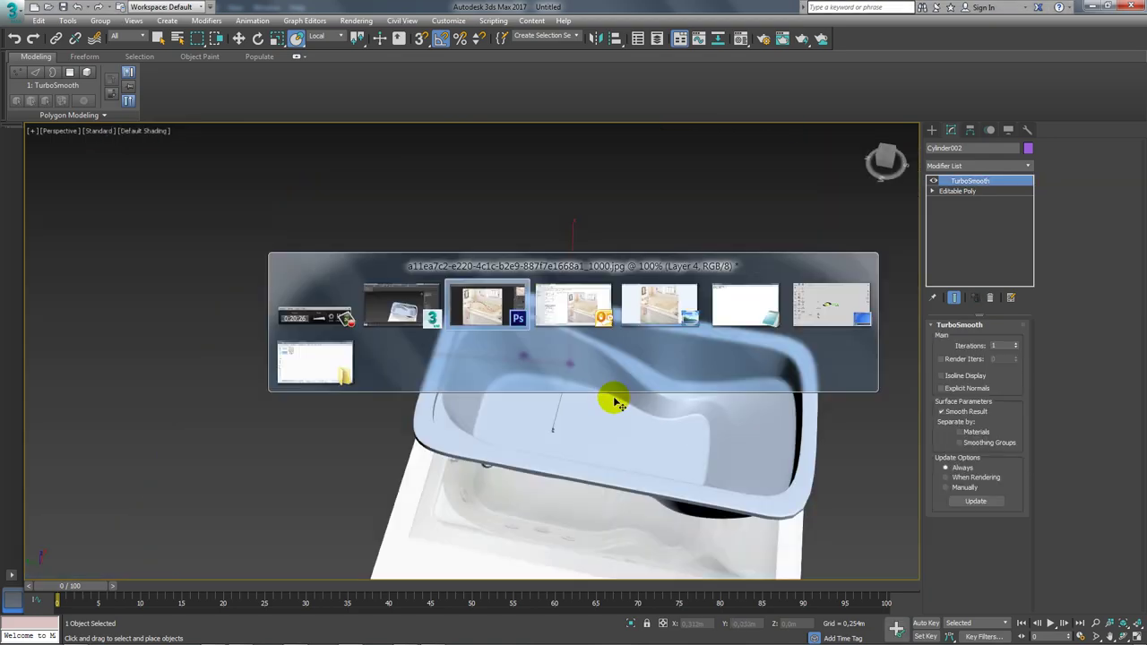
key("alt+Tab")
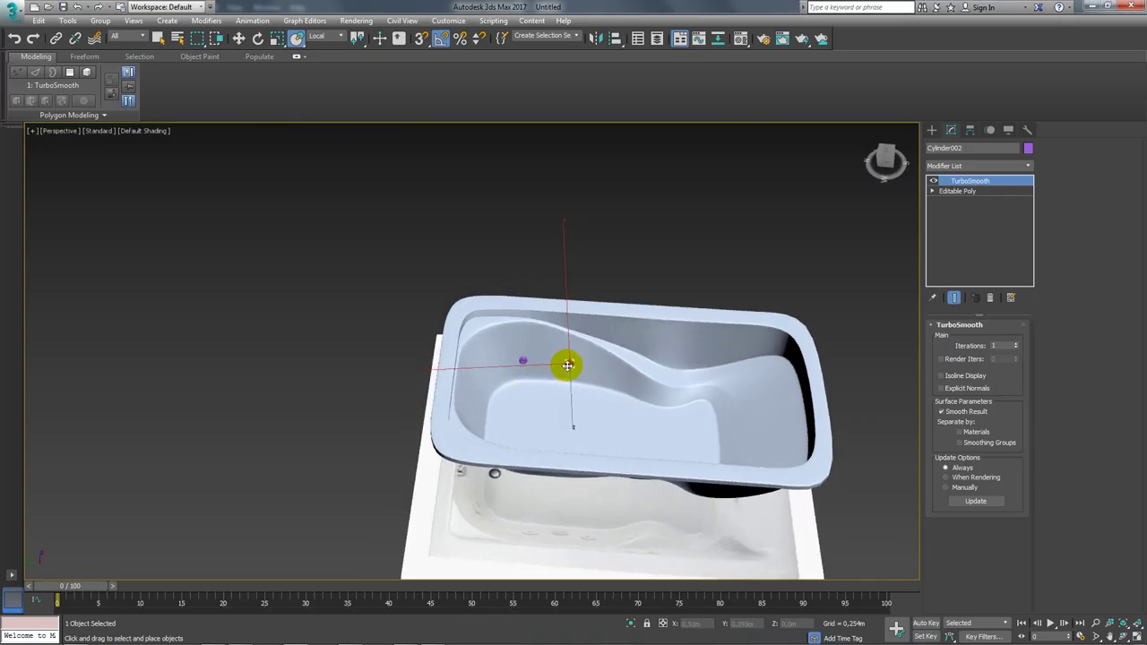
scroll(563, 359, "up", 5)
left_click_drag(579, 356, 622, 343)
Scale both fittings up uniformly, each about its own pivot point
key("r")
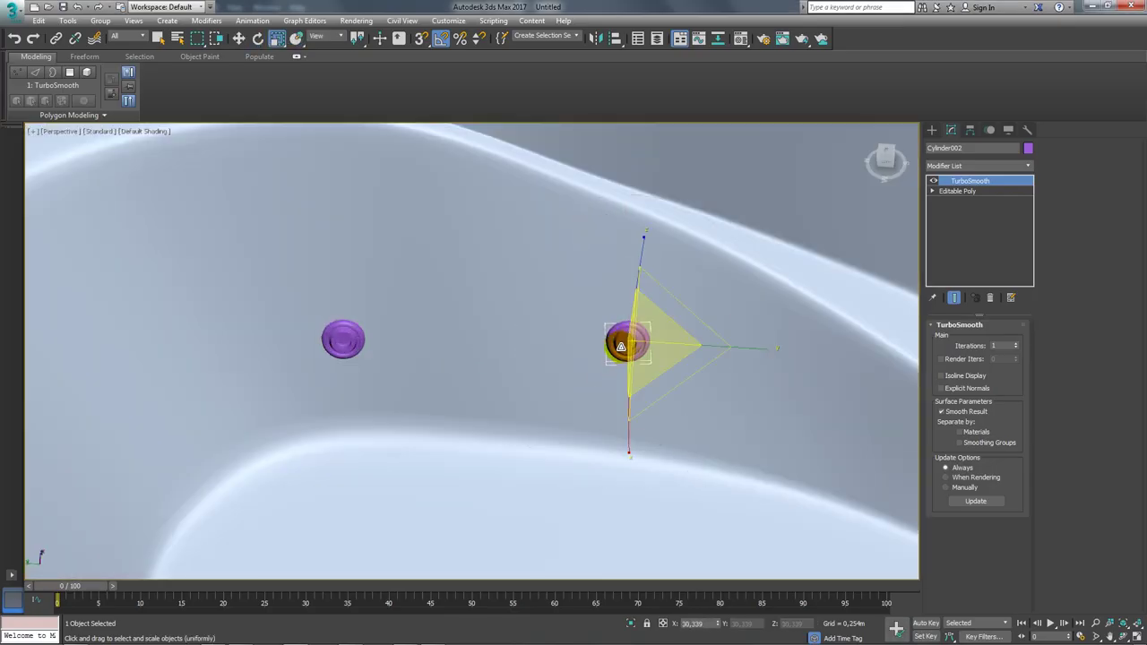
left_click(343, 339, "ctrl")
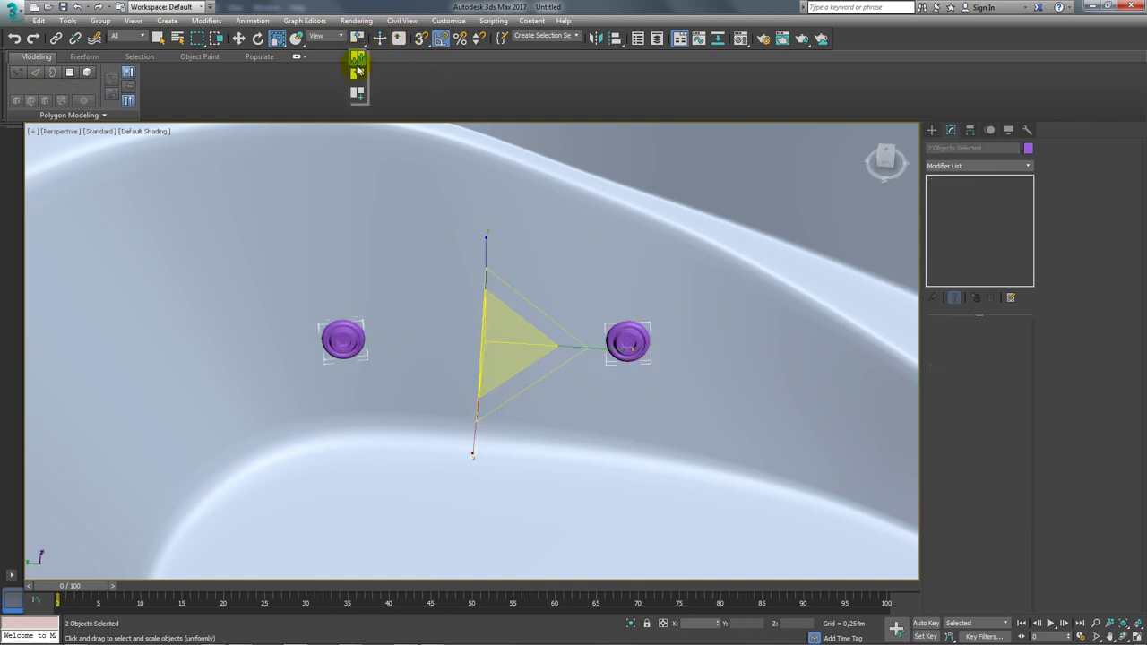
left_click(357, 71)
left_click_drag(654, 348, 666, 333)
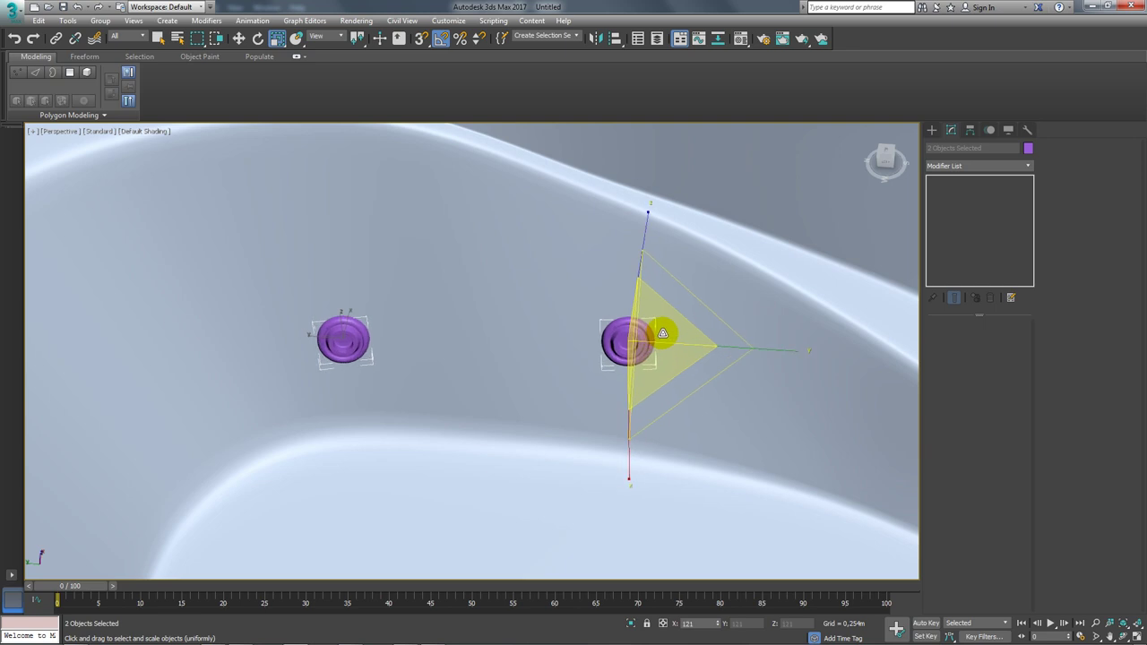
left_click(295, 40)
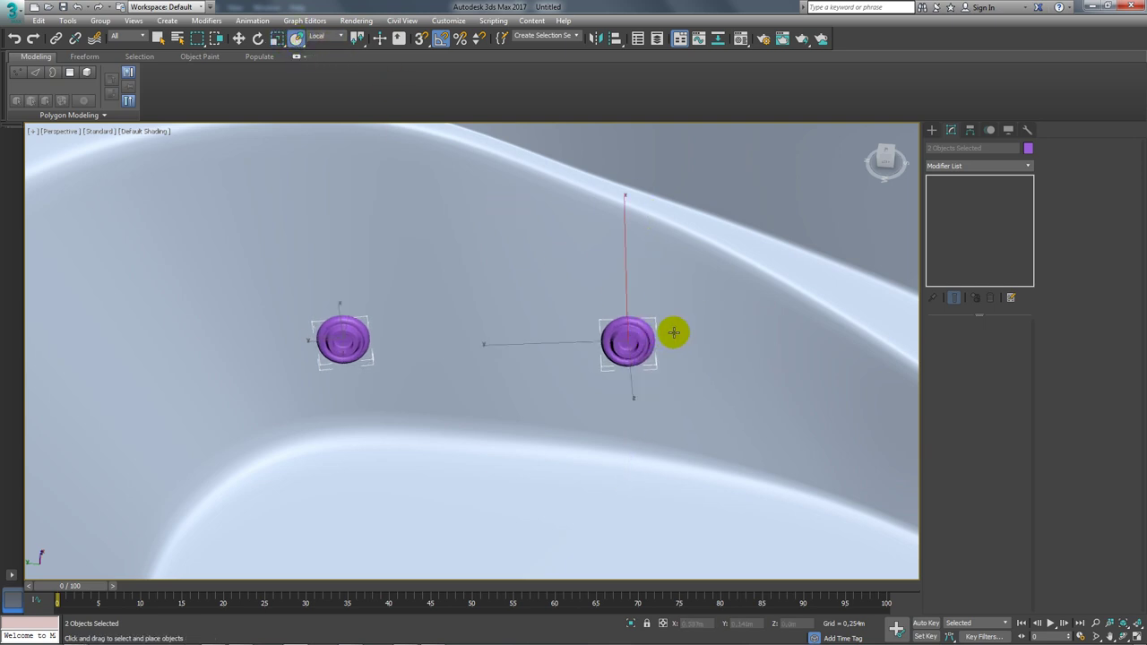
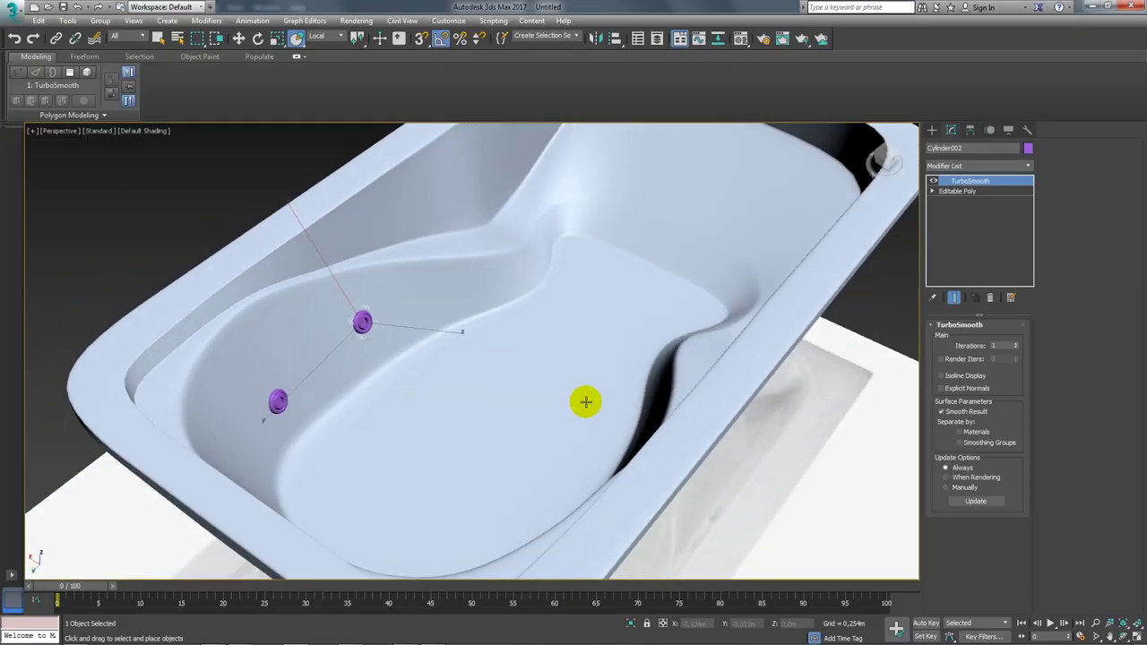
Clone the nozzle to a new spot on the tub's inner wall
middle_click_drag(476, 423, 468, 432)
middle_click_drag(316, 413, 205, 346, "alt")
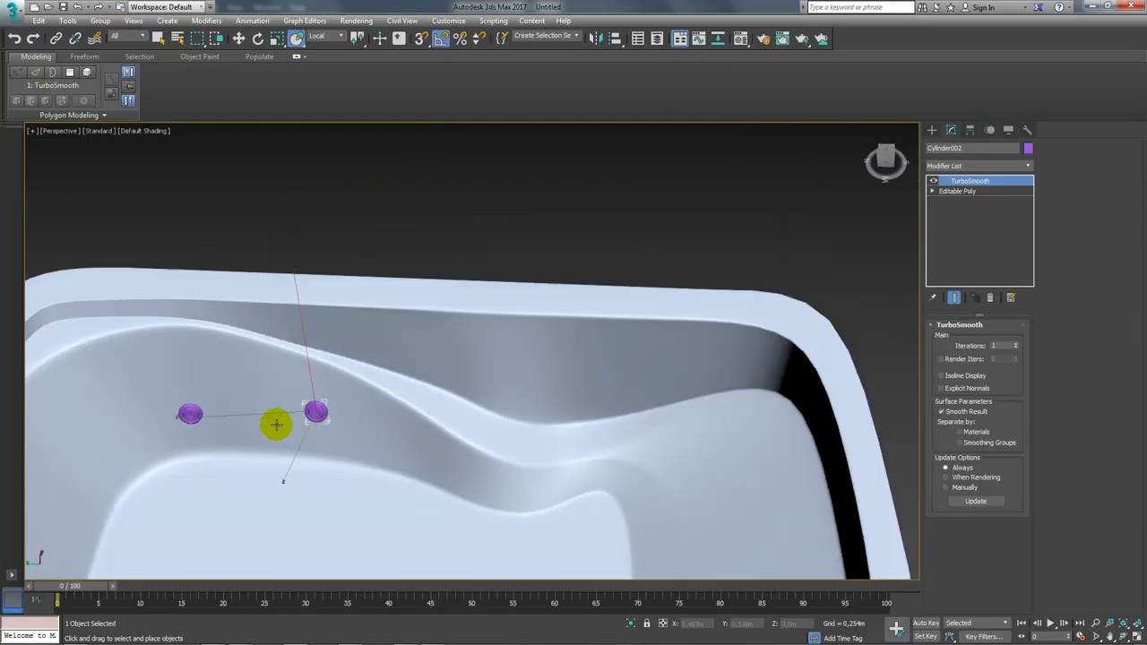
left_click_drag(206, 347, 245, 373, "shift")
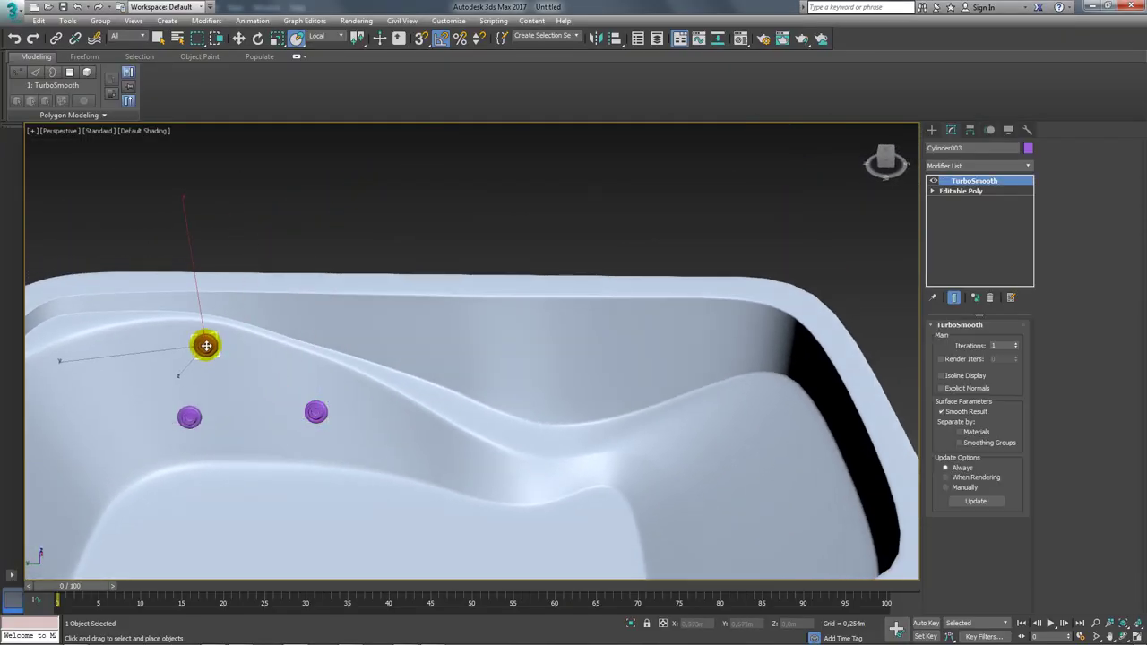
left_click(570, 379)
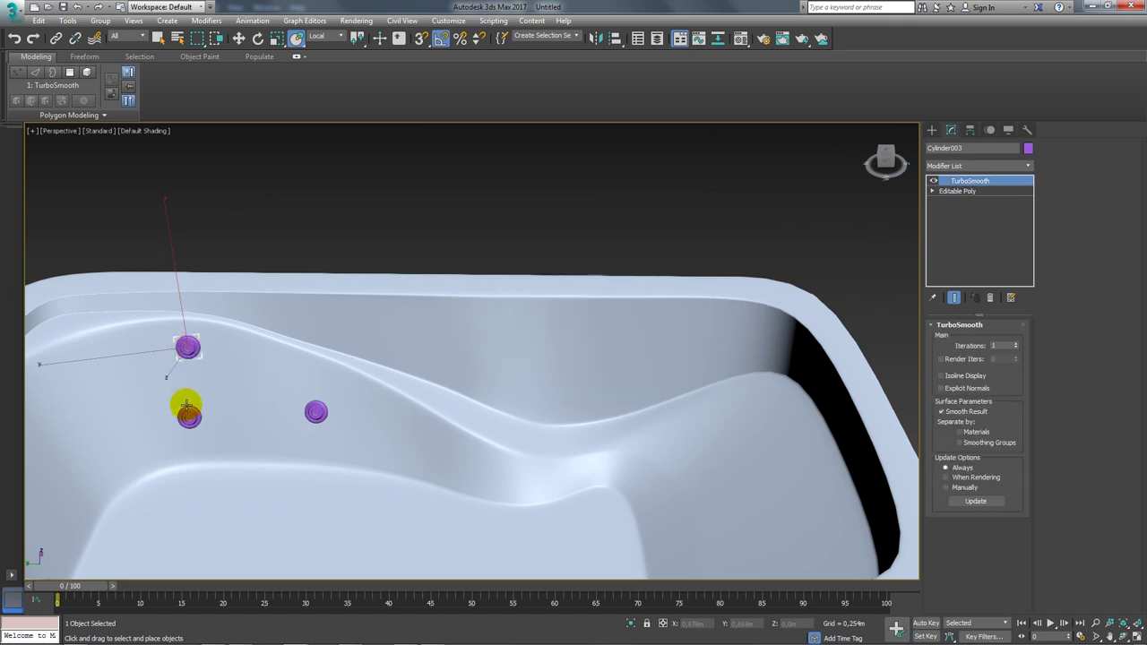
Clone the end-wall nozzle to a second spot near the tub's rounded end
left_click(161, 421)
mouse_move(161, 417)
middle_mouse_down("alt")
mouse_move(103, 436)
mouse_move(223, 460)
mouse_move(435, 463)
mouse_move(502, 414)
middle_mouse_up("alt")
left_click(502, 400)
left_click_drag(502, 400, 305, 389, "shift")
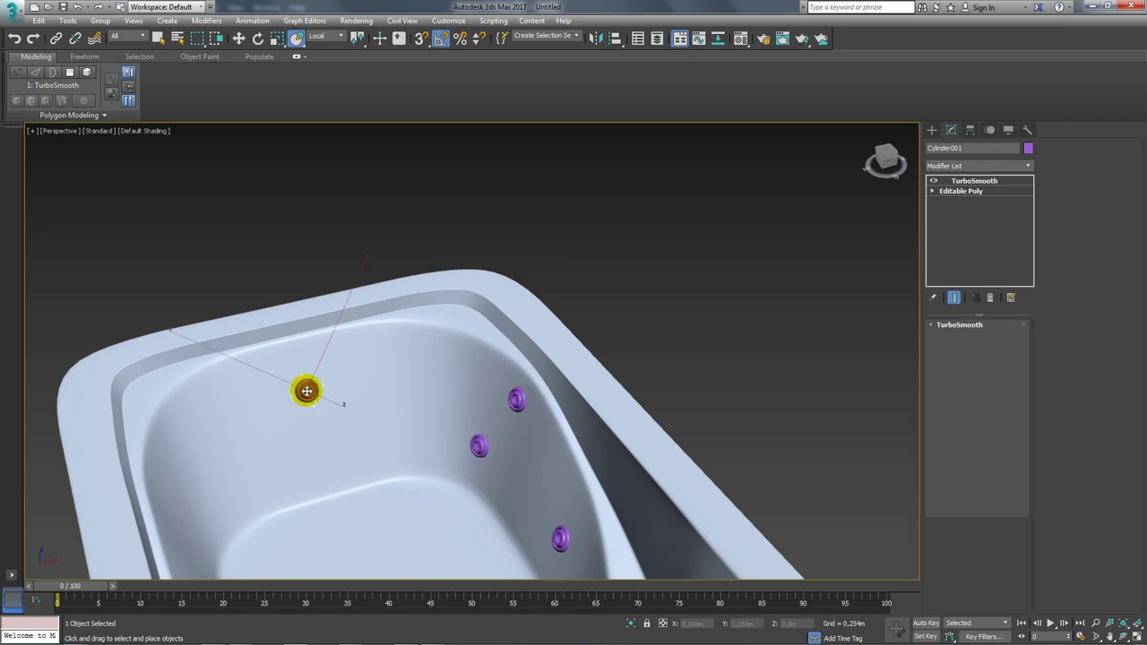
left_click(569, 379)
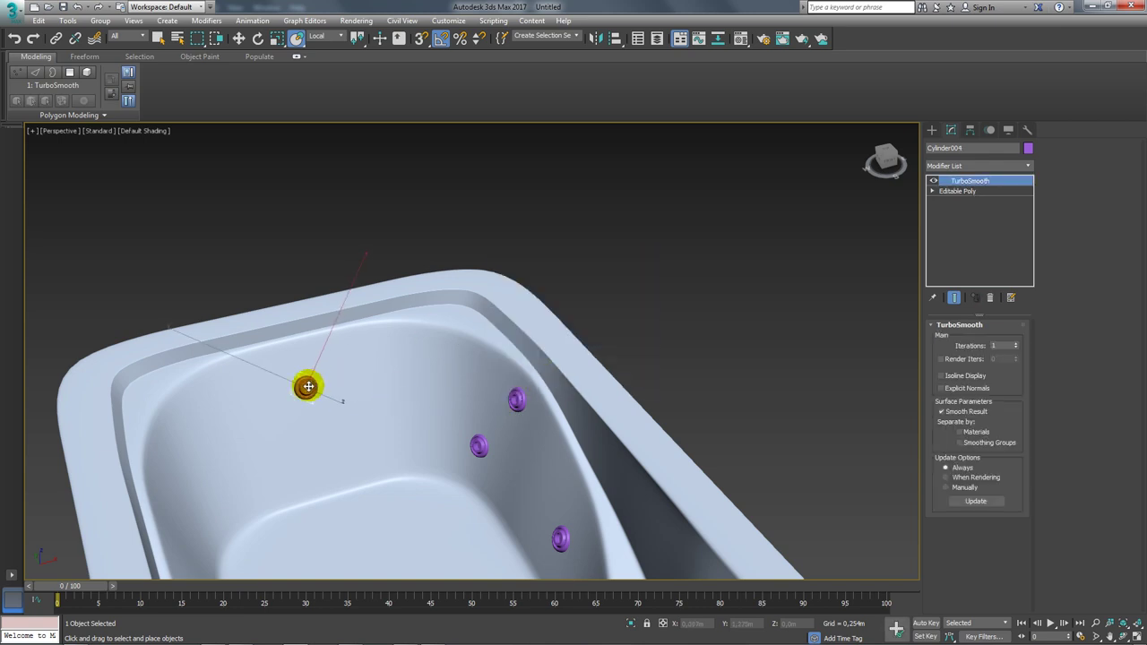
key("r")
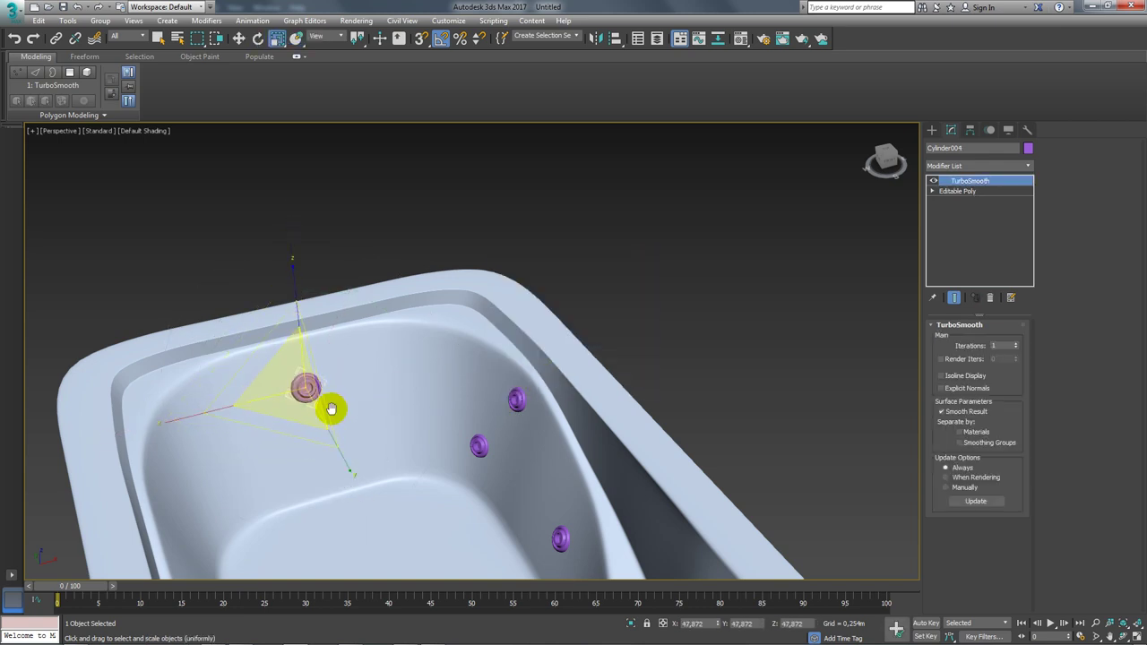
middle_click_drag(332, 404, 309, 341, "alt")
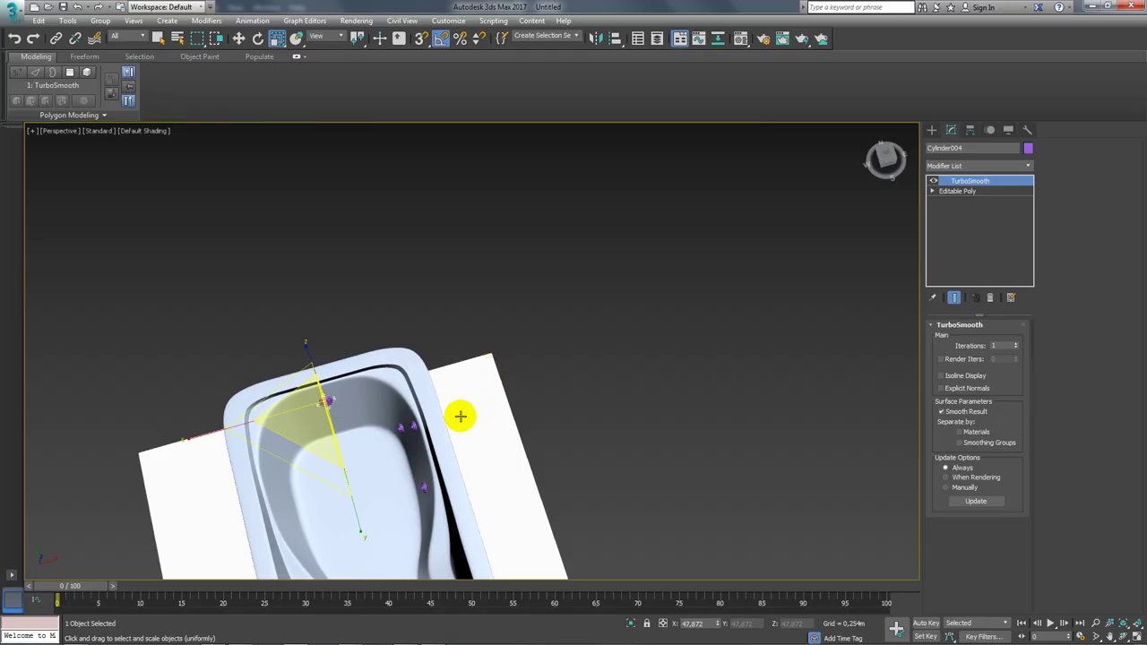
scroll(458, 413, "up", 3)
scroll(512, 382, "up", 4)
Copy the end-wall nozzle leftward and seat it on the wall with Select and Place
middle_click_drag(555, 365, 632, 253, "alt")
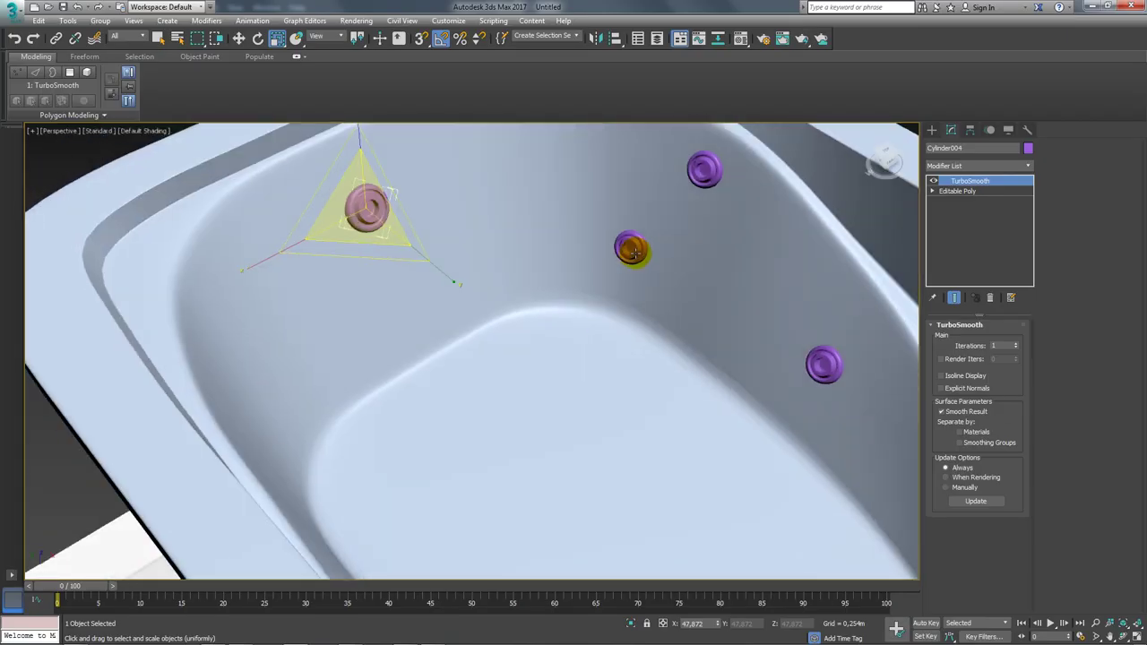
left_click(633, 242)
key("e")
key("w")
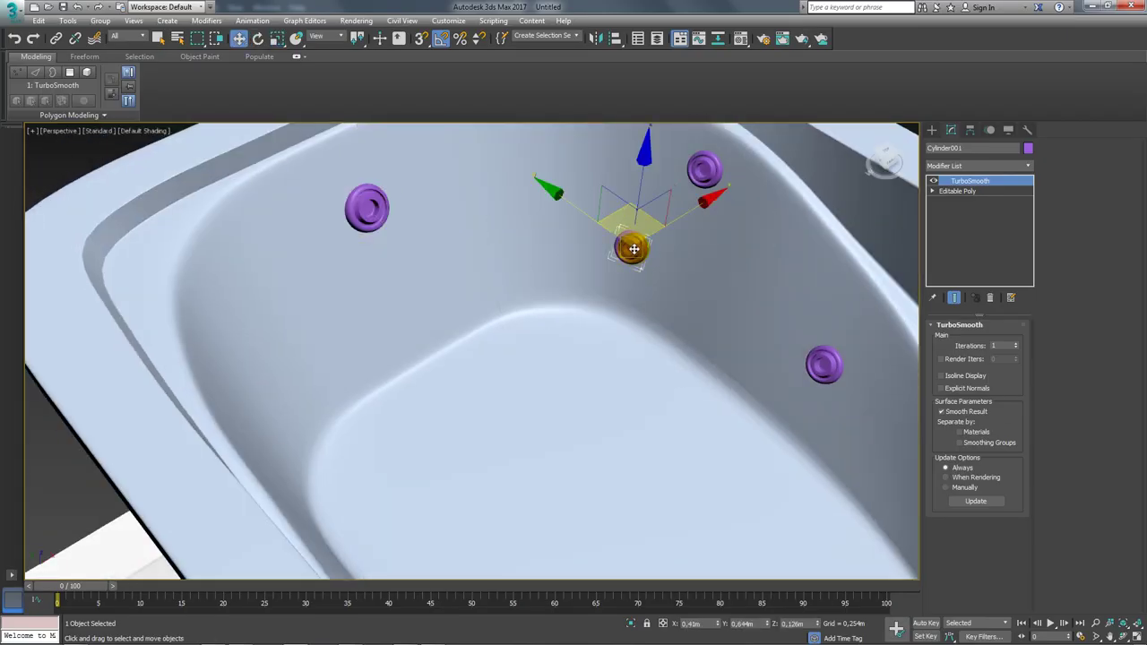
left_click_drag(630, 248, 413, 168, "shift")
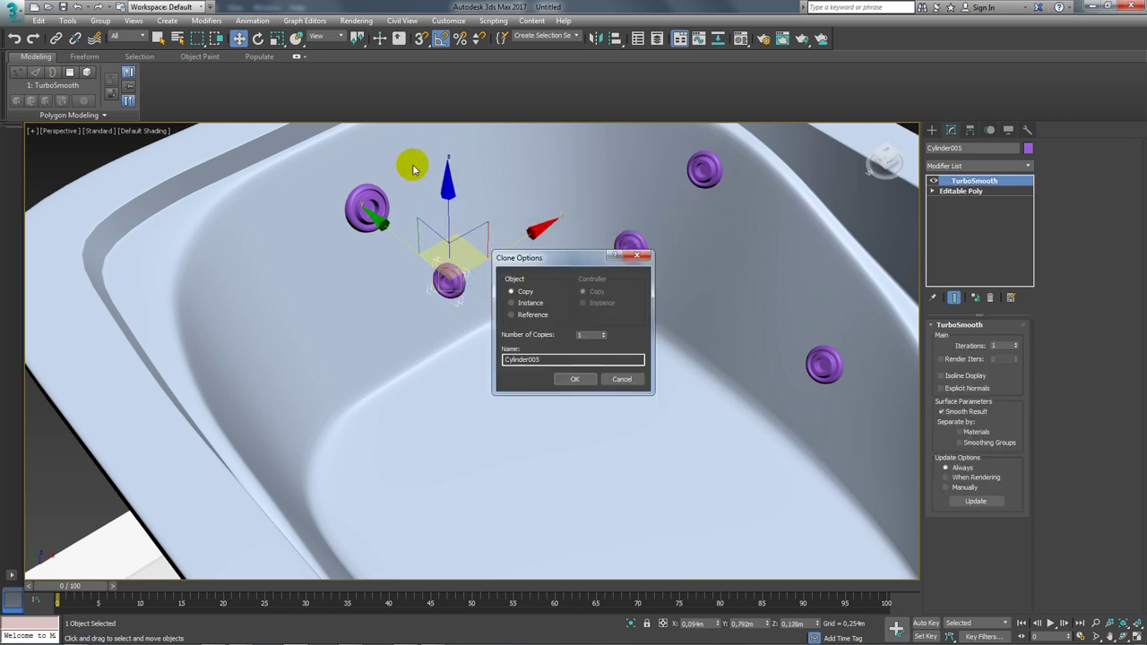
left_click(574, 380)
left_click(297, 38)
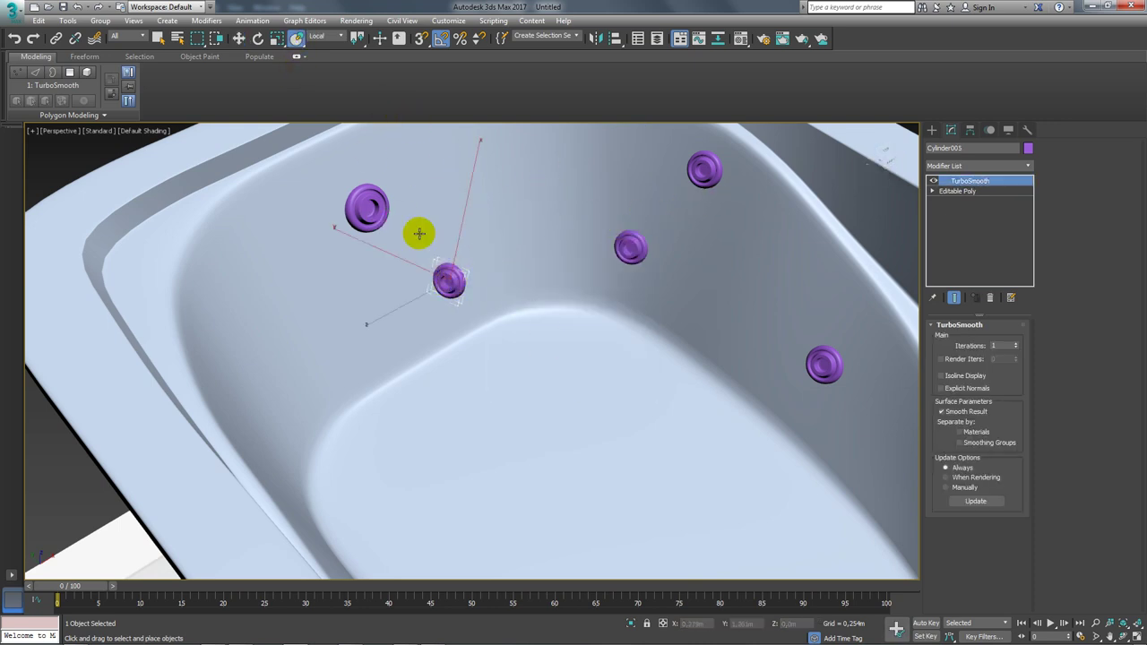
left_click_drag(448, 285, 458, 282)
Clone another nozzle toward the upper wall near the backrest
mouse_move(523, 326)
middle_mouse_down("alt")
mouse_move(478, 313)
mouse_move(525, 332)
mouse_move(510, 363)
mouse_move(529, 339)
mouse_move(594, 403)
mouse_move(502, 368)
mouse_move(535, 371)
mouse_move(343, 315)
mouse_move(325, 332)
middle_mouse_up("alt")
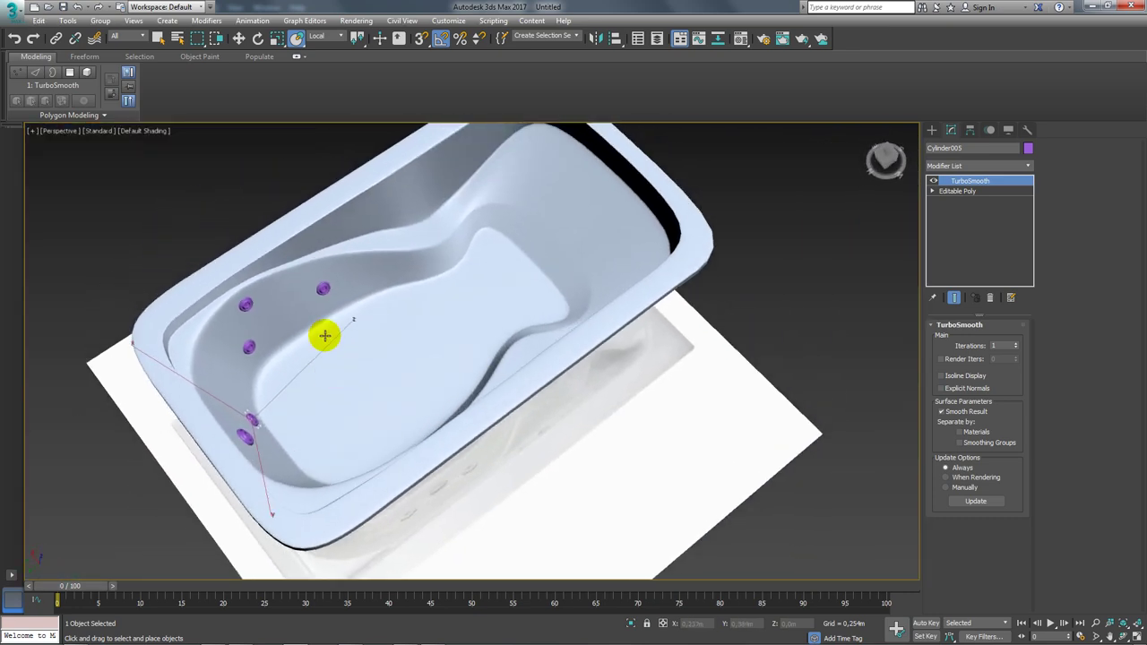
mouse_move(251, 415)
left_mouse_down("shift")
mouse_move(532, 224)
mouse_move(533, 170)
mouse_move(438, 174)
mouse_move(547, 182)
left_mouse_up("shift")
left_click(572, 379)
left_click(574, 379)
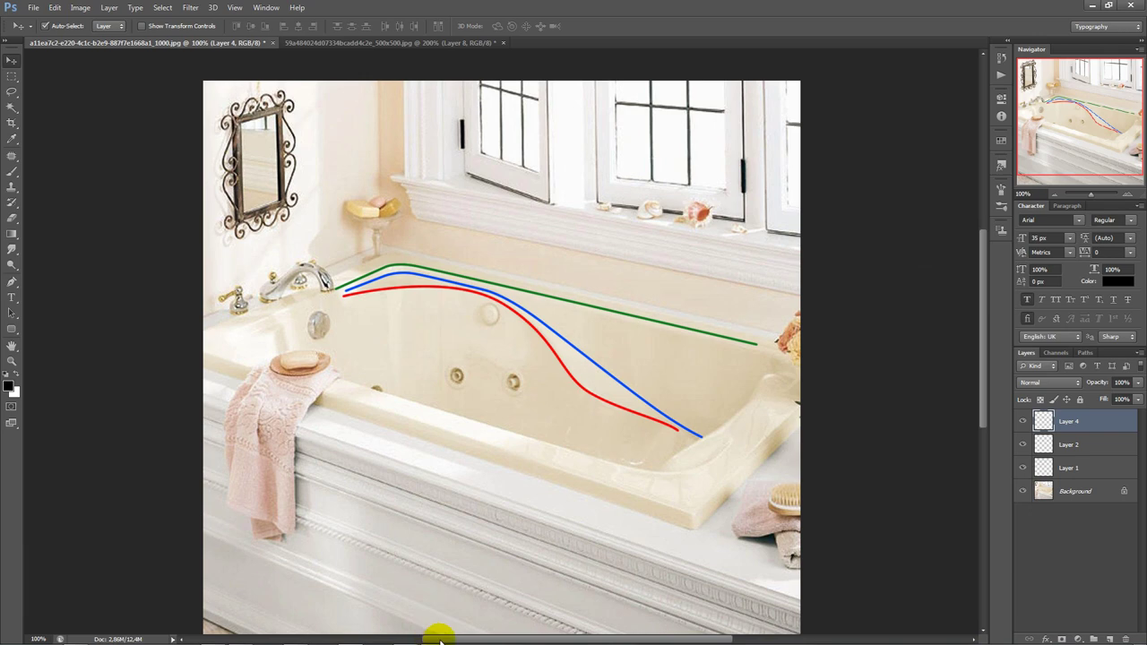
Check the top-down tub reference photo for the jet layout, then return to 3ds Max
left_click(435, 627)
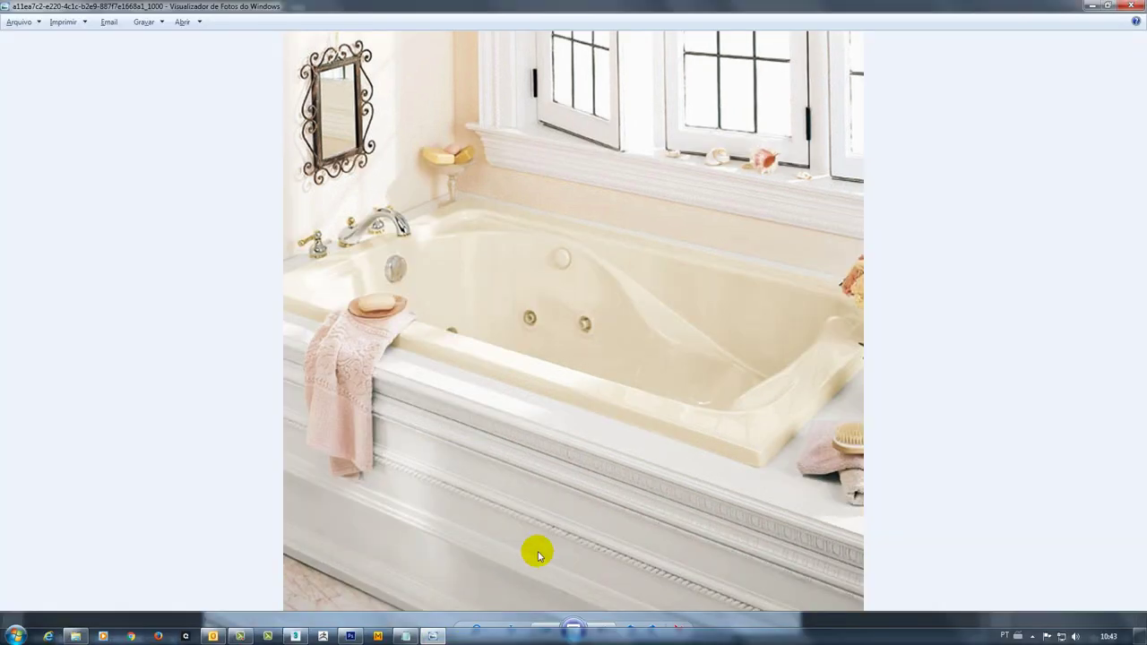
left_click(545, 630)
scroll(531, 318, "up", 3)
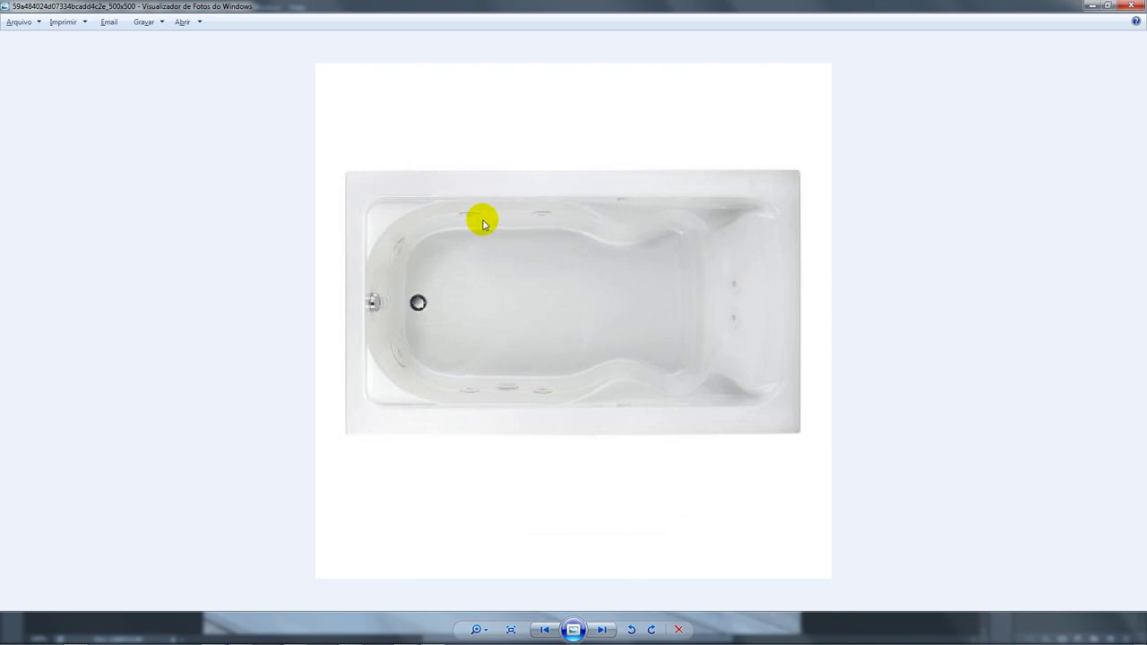
key("alt+Tab")
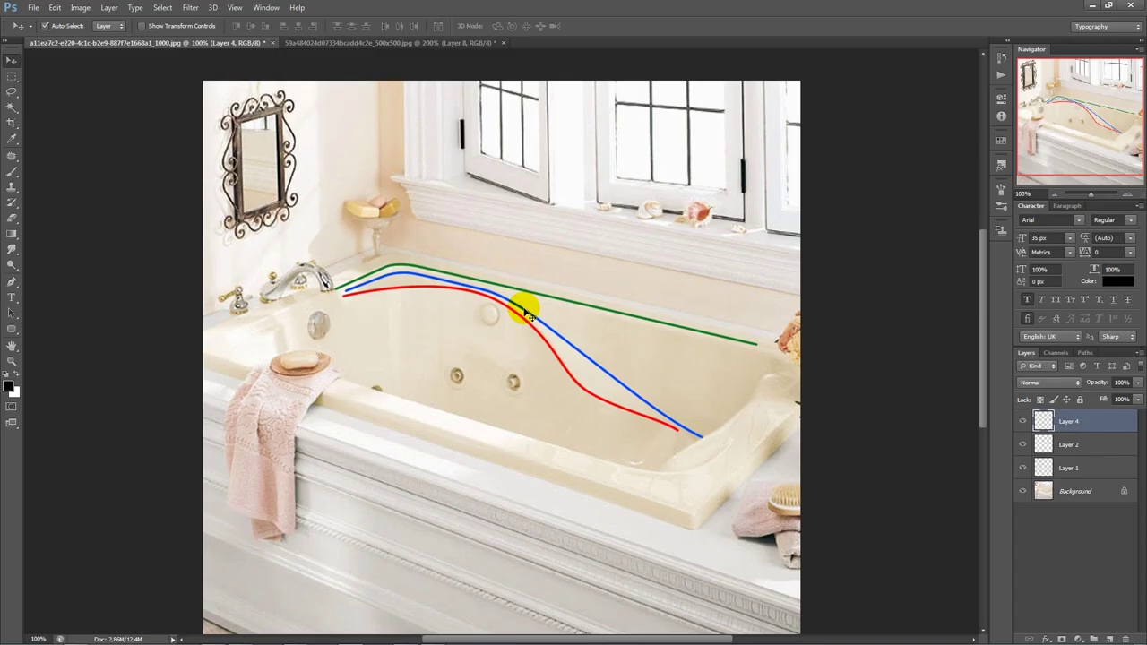
key("alt+Tab")
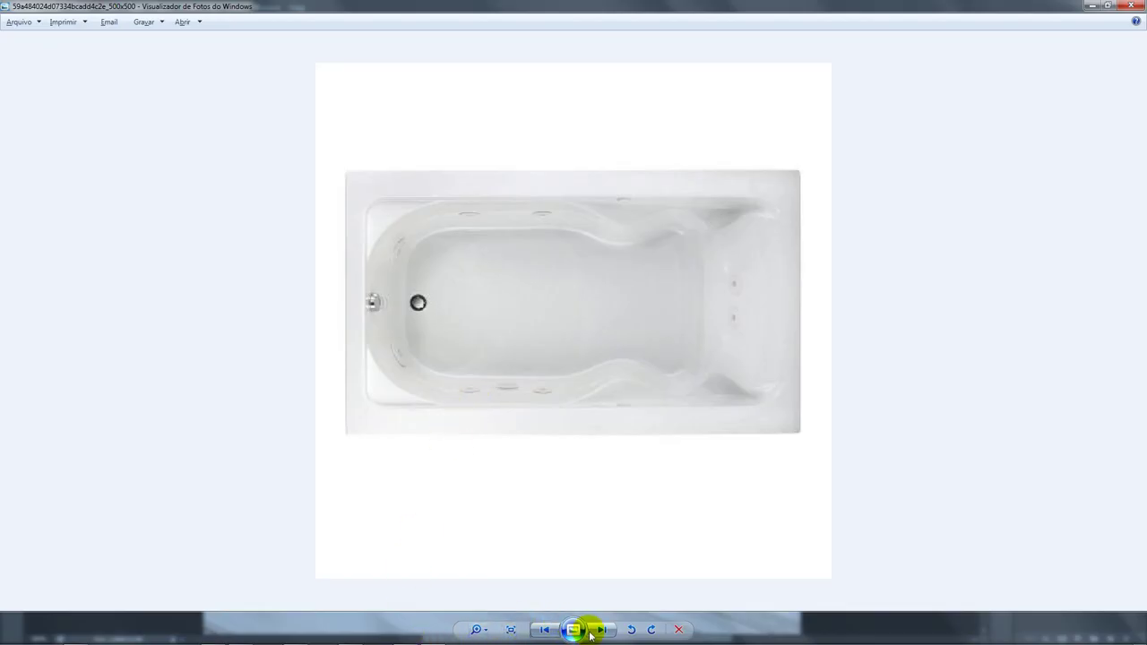
left_click(307, 629)
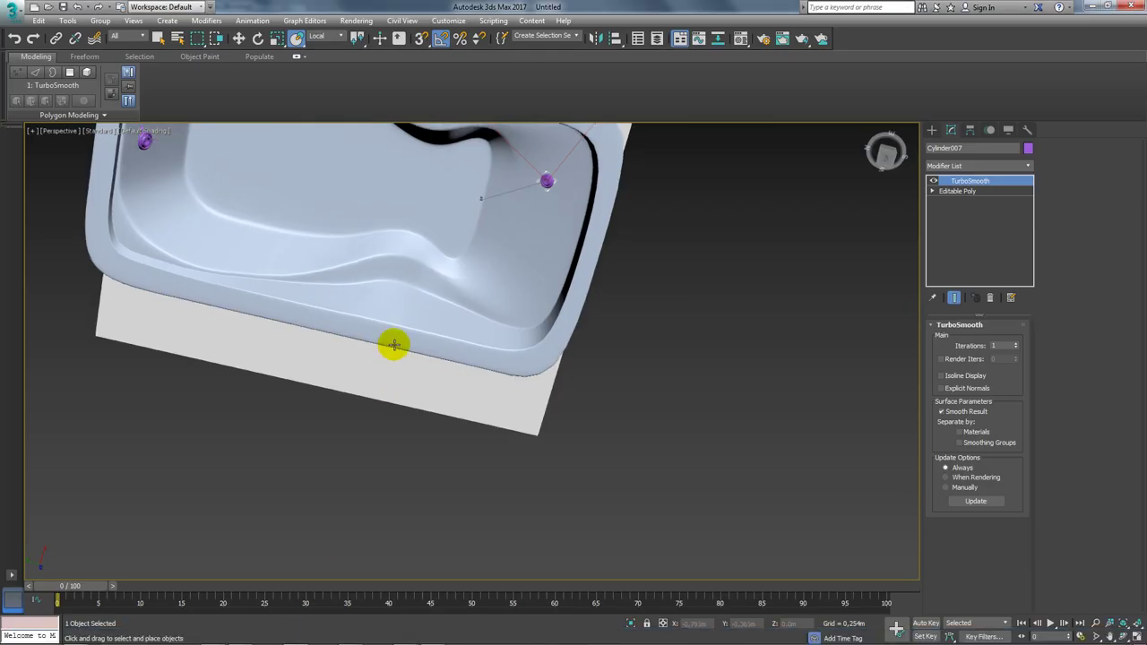
Slide a new nozzle copy along the tub wall
mouse_move(392, 340)
middle_mouse_down("alt")
mouse_move(427, 194)
mouse_move(474, 409)
mouse_move(507, 463)
middle_mouse_up("alt")
scroll(507, 463, "up", 3)
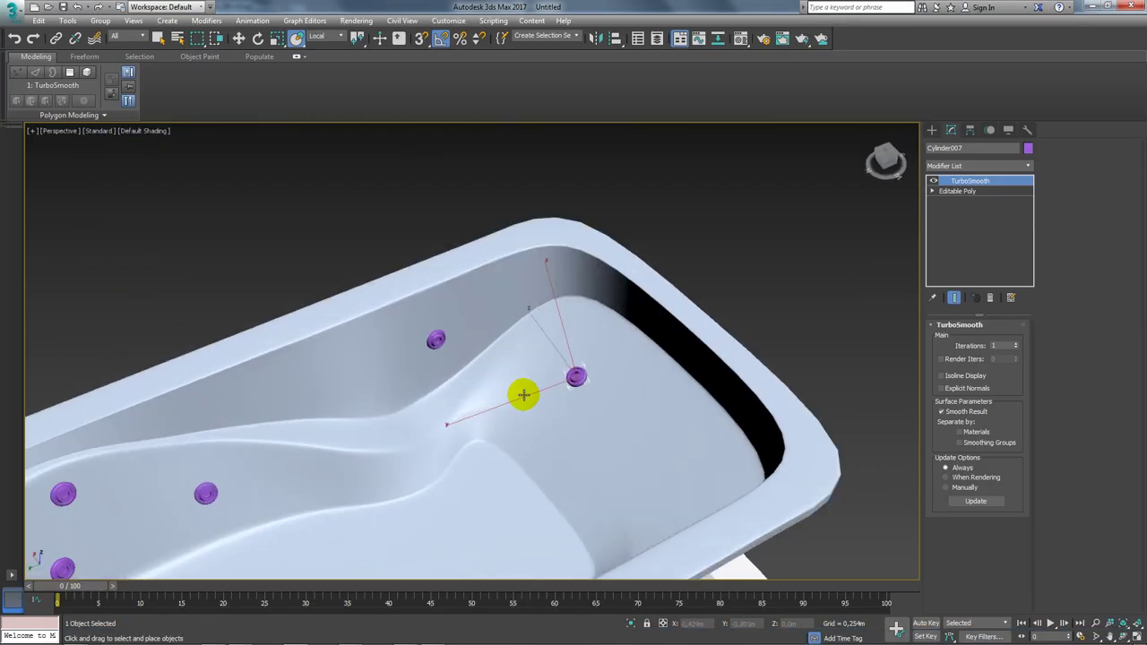
mouse_move(573, 401)
left_mouse_down()
mouse_move(599, 419)
mouse_move(523, 399)
left_mouse_up()
left_click(573, 380)
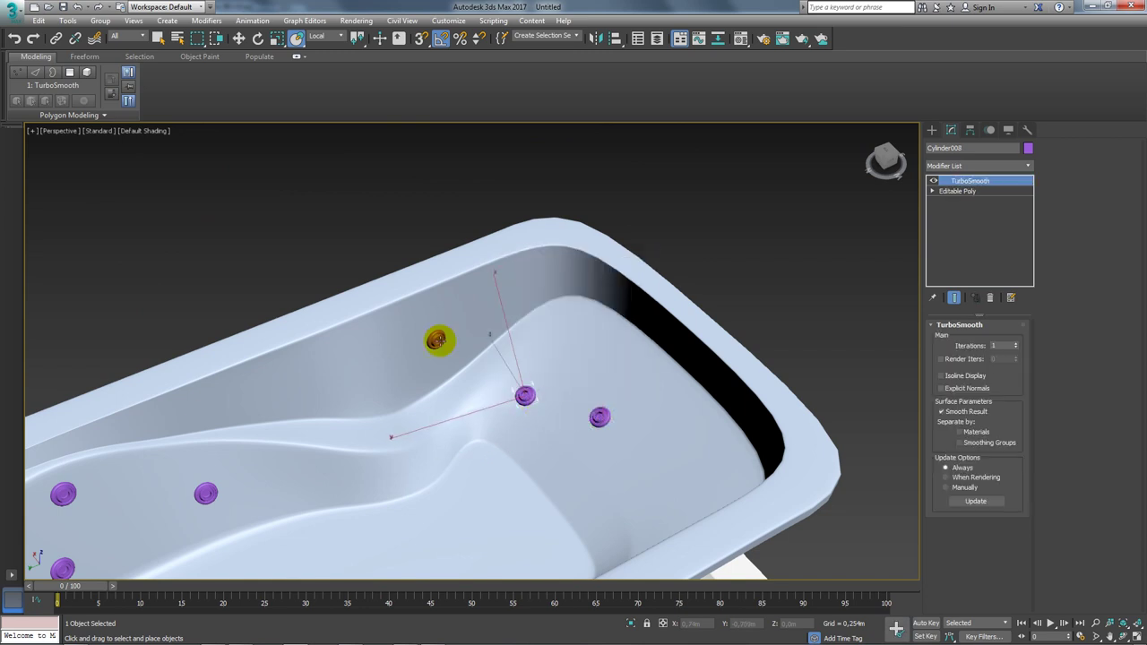
left_click(366, 388)
Reposition the end-wall nozzle and delete the lower stray nozzle
mouse_move(366, 389)
middle_mouse_down("alt")
mouse_move(639, 332)
mouse_move(582, 455)
mouse_move(525, 404)
middle_mouse_up("alt")
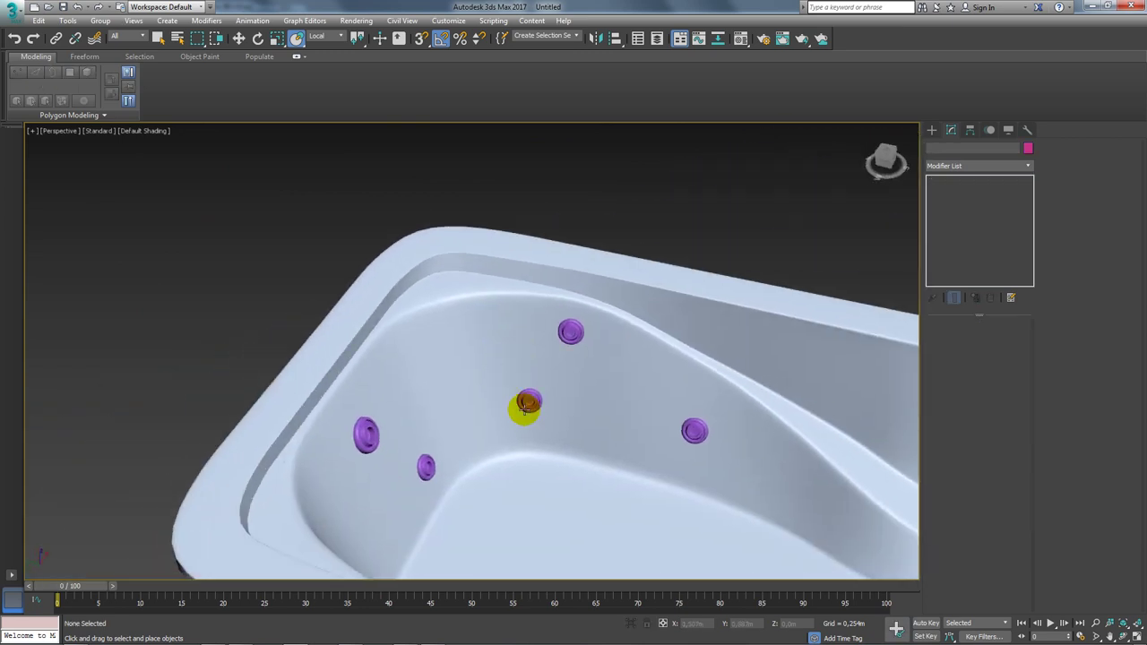
left_click(486, 404)
left_click_drag(688, 427, 604, 413)
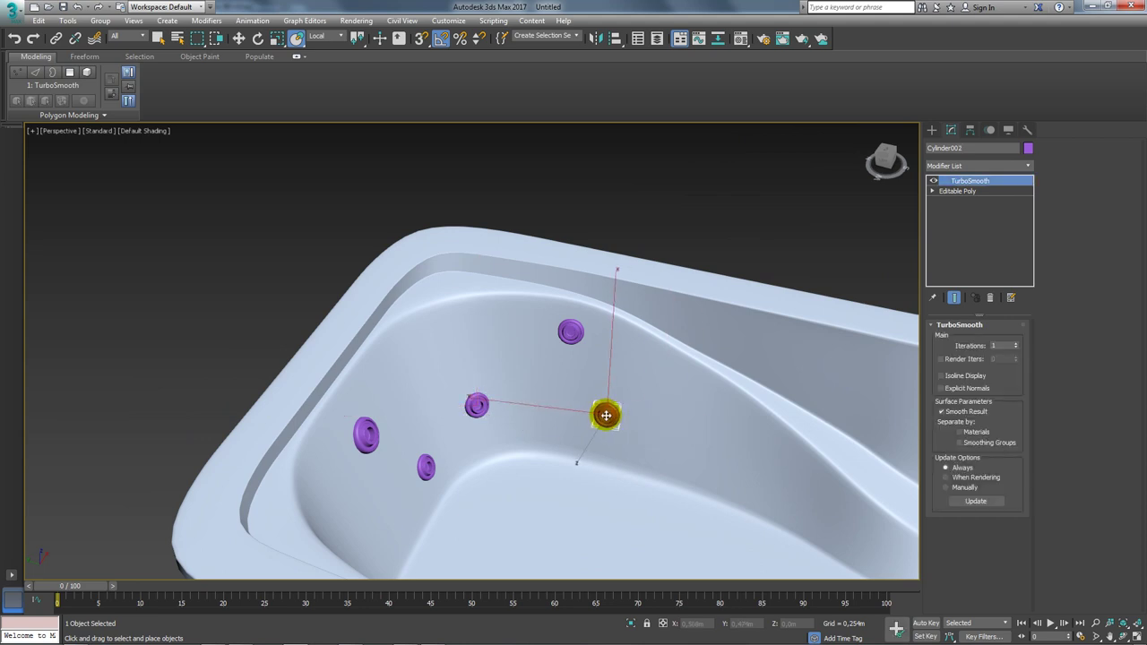
left_click(425, 467)
key("Delete")
Nudge a nozzle left along the wall and review the jet layout
middle_click_drag(594, 434, 635, 368, "alt")
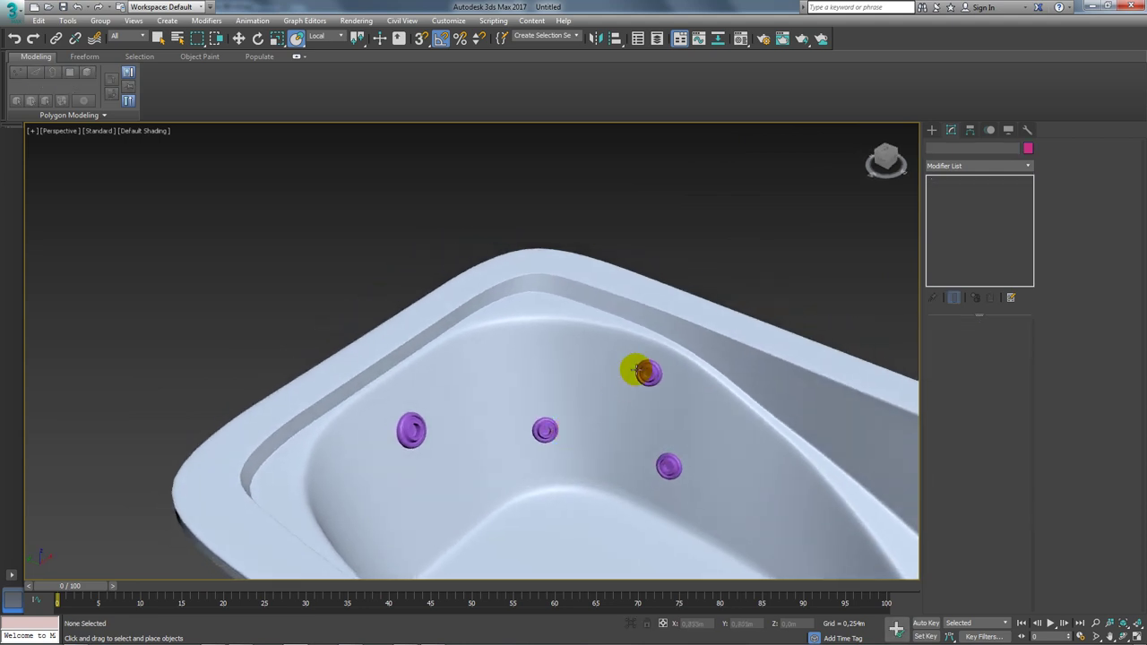
left_click_drag(635, 368, 612, 366)
mouse_move(615, 371)
middle_mouse_down("alt")
mouse_move(706, 425)
mouse_move(686, 430)
middle_mouse_up("alt")
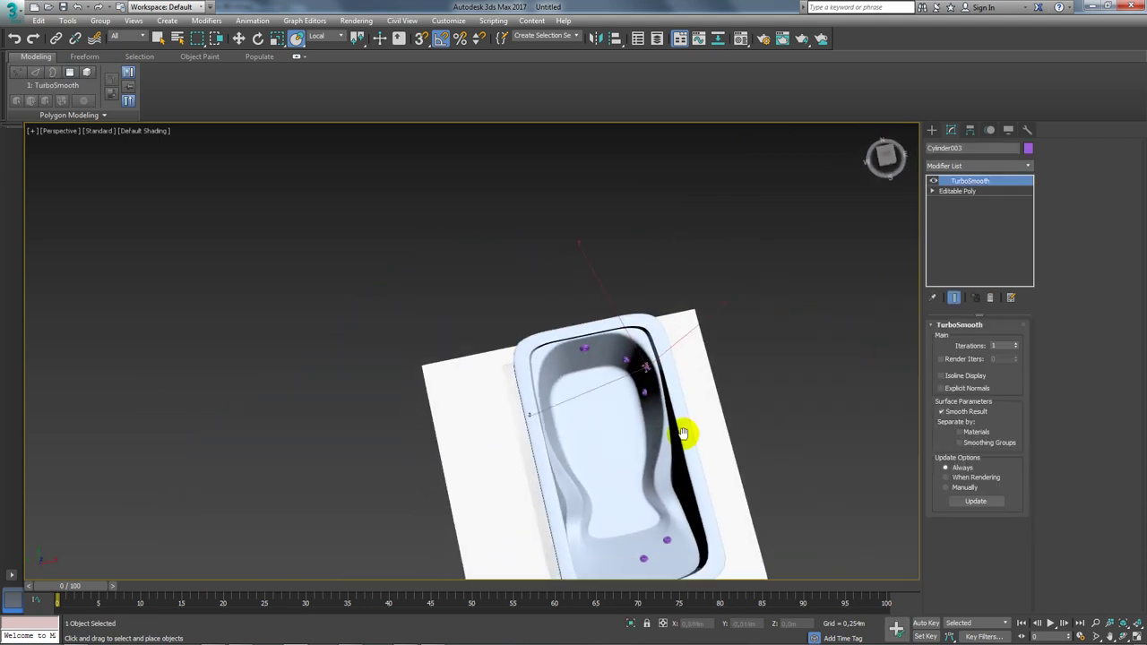
scroll(654, 358, "up", 3)
mouse_move(622, 289)
middle_mouse_down("alt")
mouse_move(645, 320)
mouse_move(704, 308)
mouse_move(442, 261)
middle_mouse_up("alt")
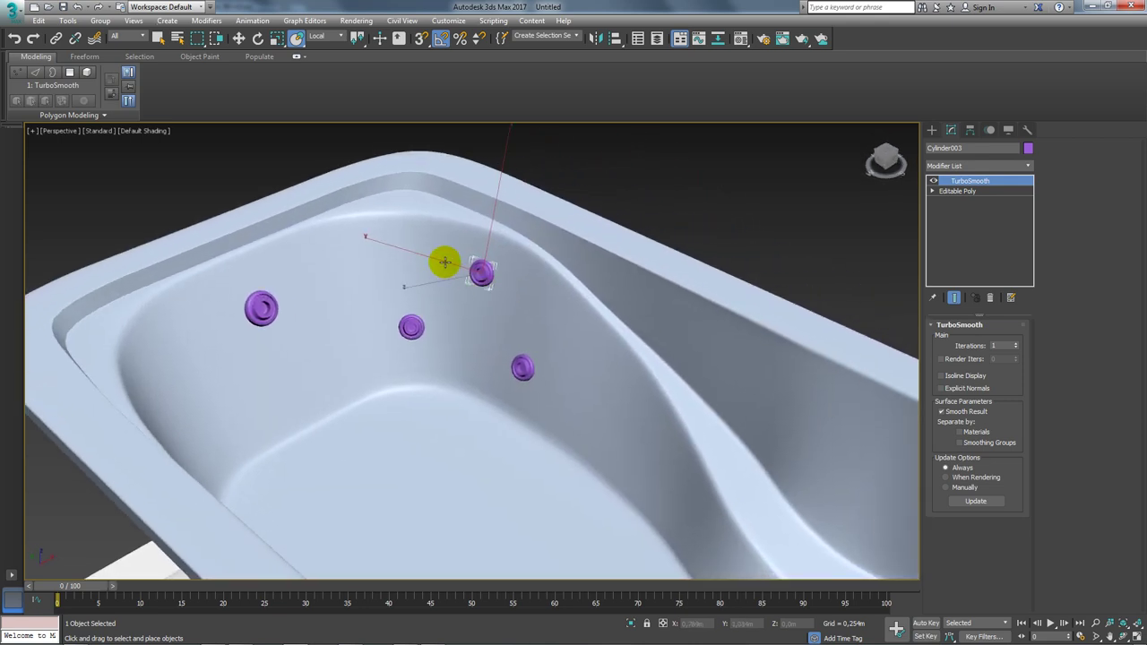
scroll(615, 381, "down", 5)
middle_click_drag(663, 295, 558, 356, "alt")
scroll(501, 335, "up", 2)
scroll(538, 352, "up", 2)
scroll(538, 352, "up", 1)
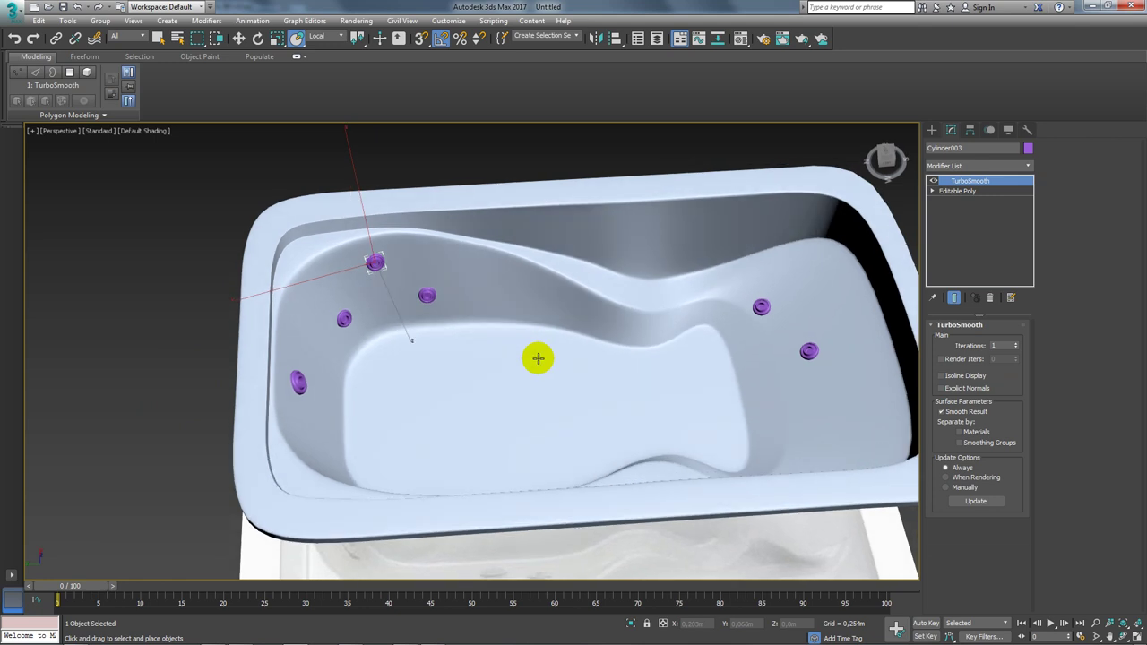
Remove the TurboSmooth modifier from the wall jets, including Cylinder008
left_click(995, 298)
left_click(427, 296)
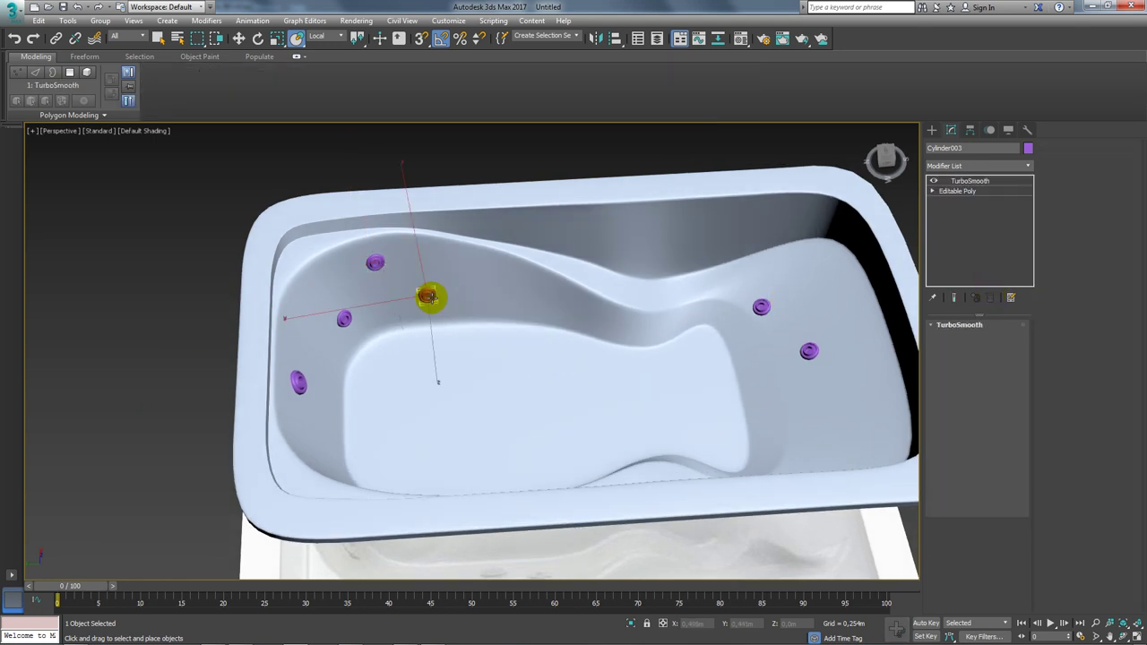
left_click(990, 297)
left_click(344, 318)
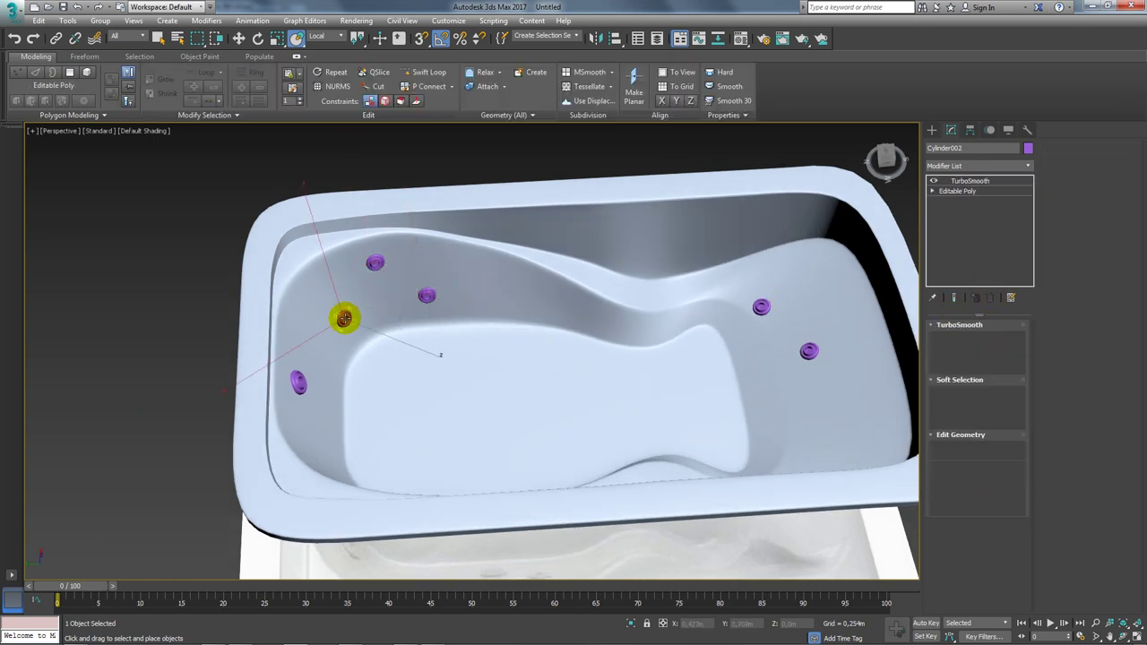
left_click(760, 305)
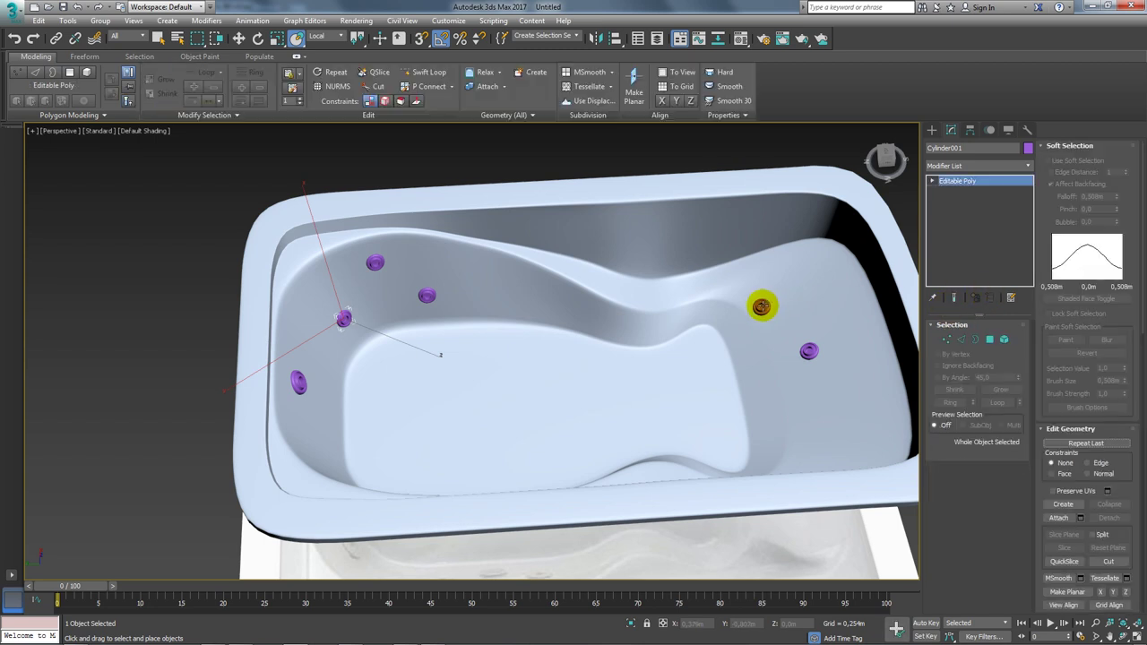
left_click(983, 296)
left_click(809, 350)
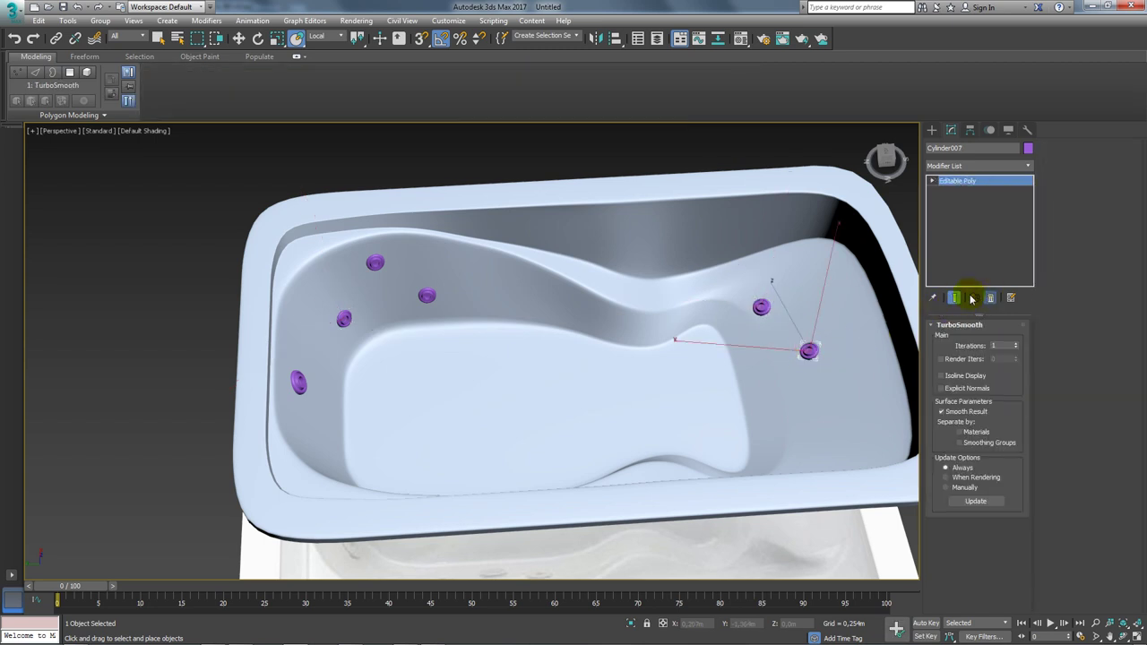
middle_click_drag(895, 295, 800, 320)
Show Edged Faces and attach the neighbouring wall jets into one object
key("F4")
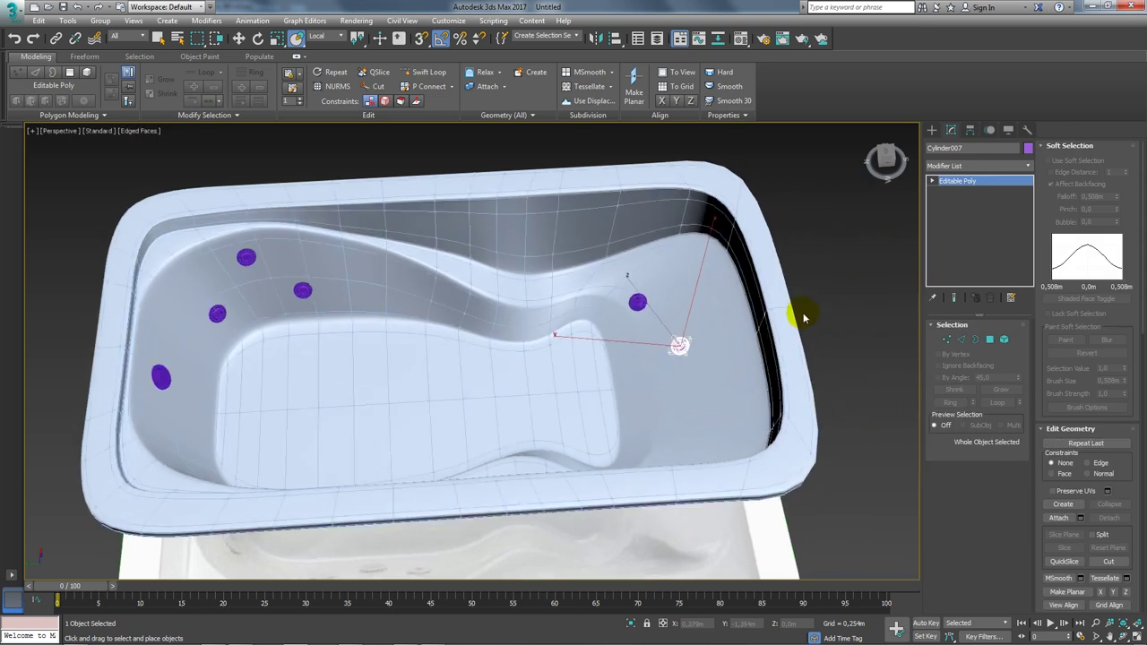
left_click(1059, 518)
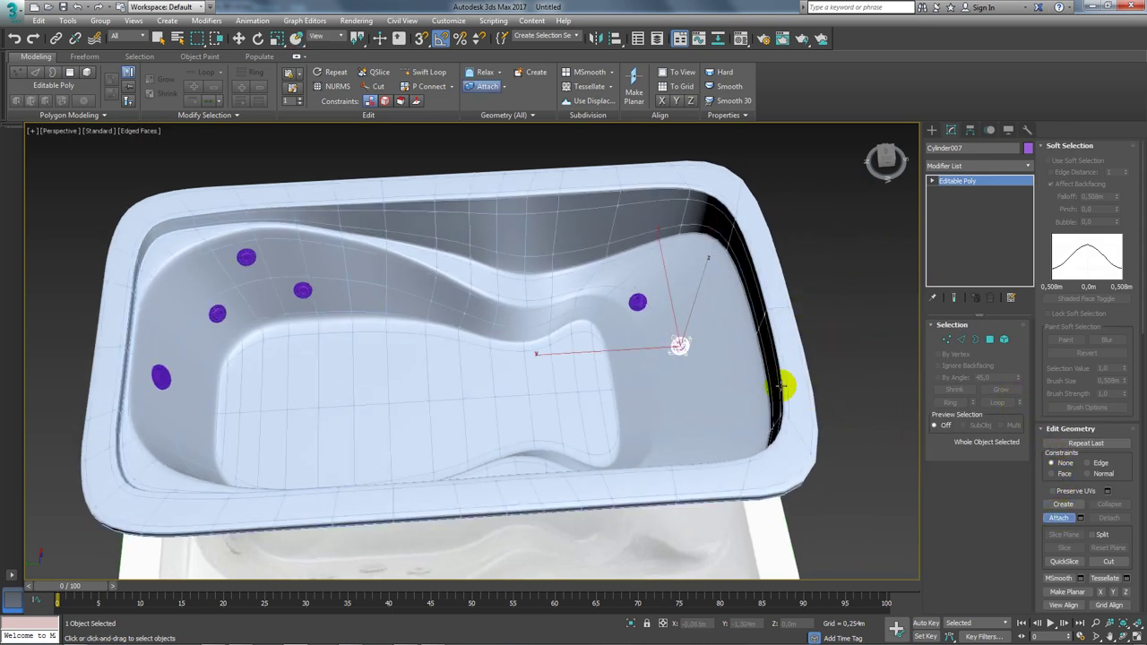
left_click(638, 303)
left_click(296, 289)
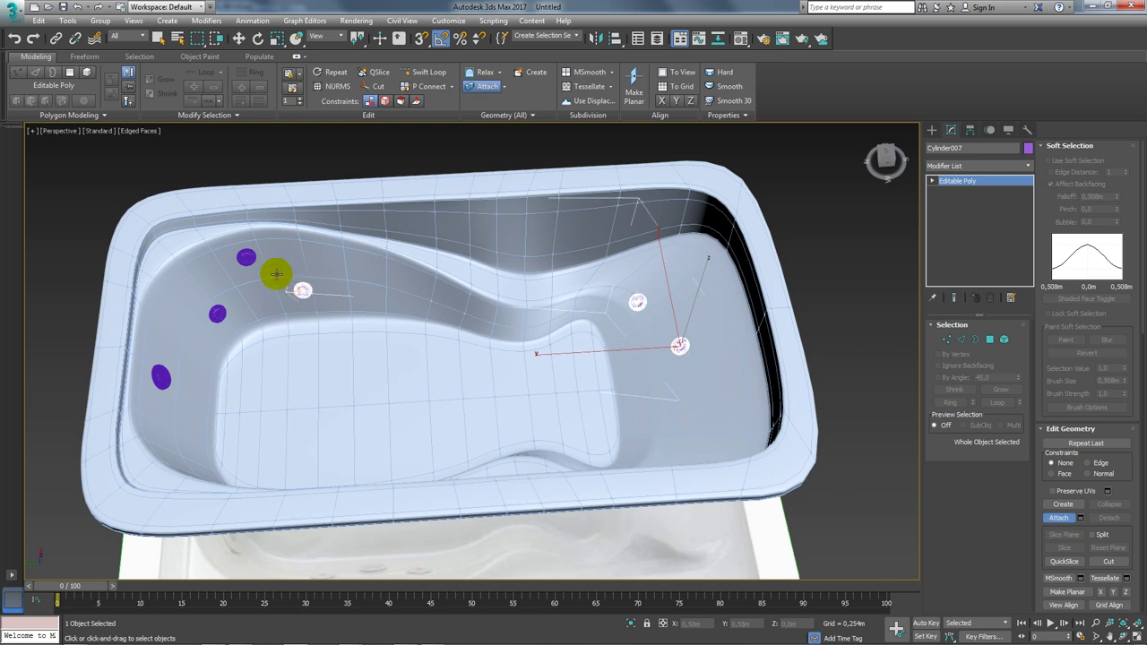
left_click(246, 257)
left_click(217, 313)
key("w")
mouse_move(217, 313)
middle_mouse_down("alt")
mouse_move(457, 361)
mouse_move(400, 333)
mouse_move(478, 382)
middle_mouse_up("alt")
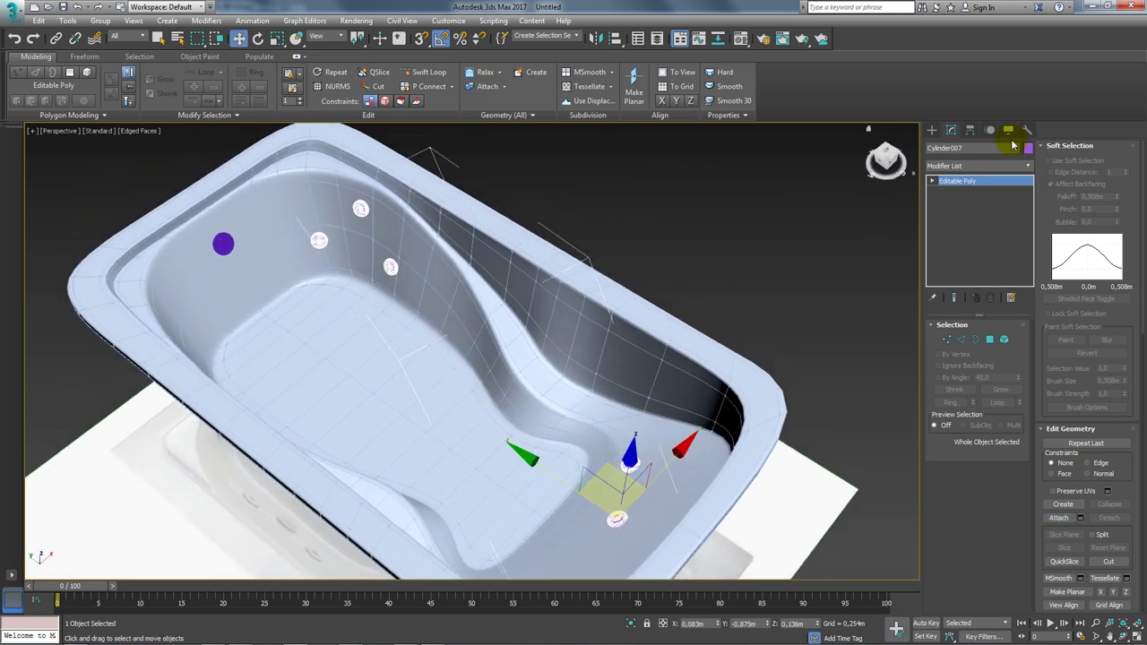
Align the jet group's pivot to Line001's pivot point and orientation on all axes
left_click(969, 131)
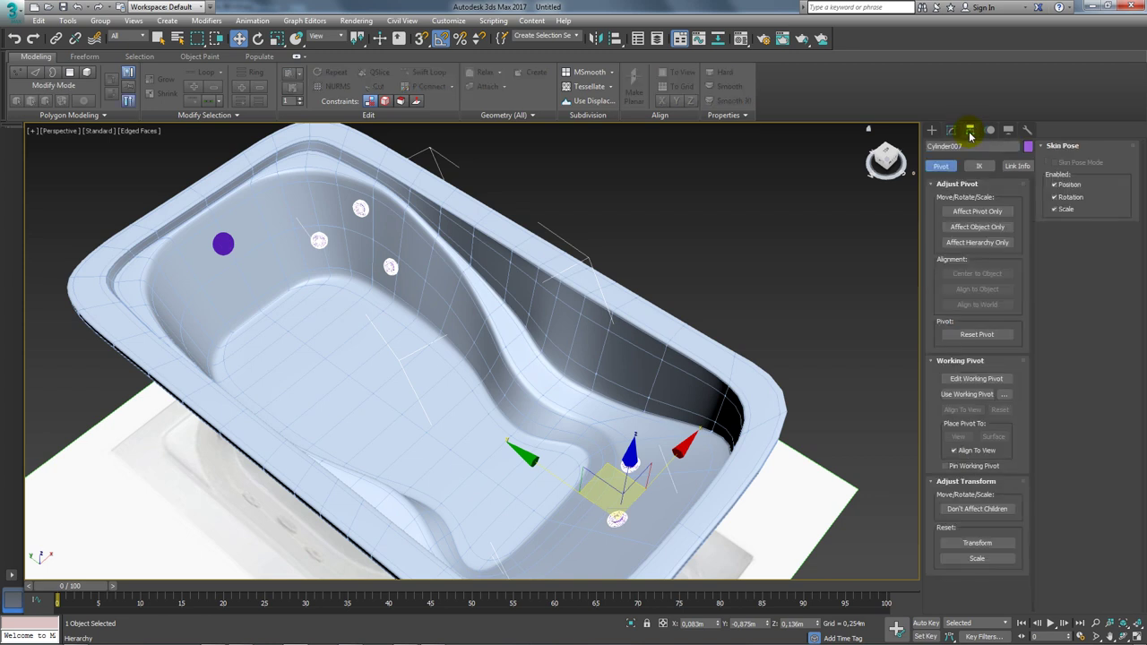
left_click(970, 213)
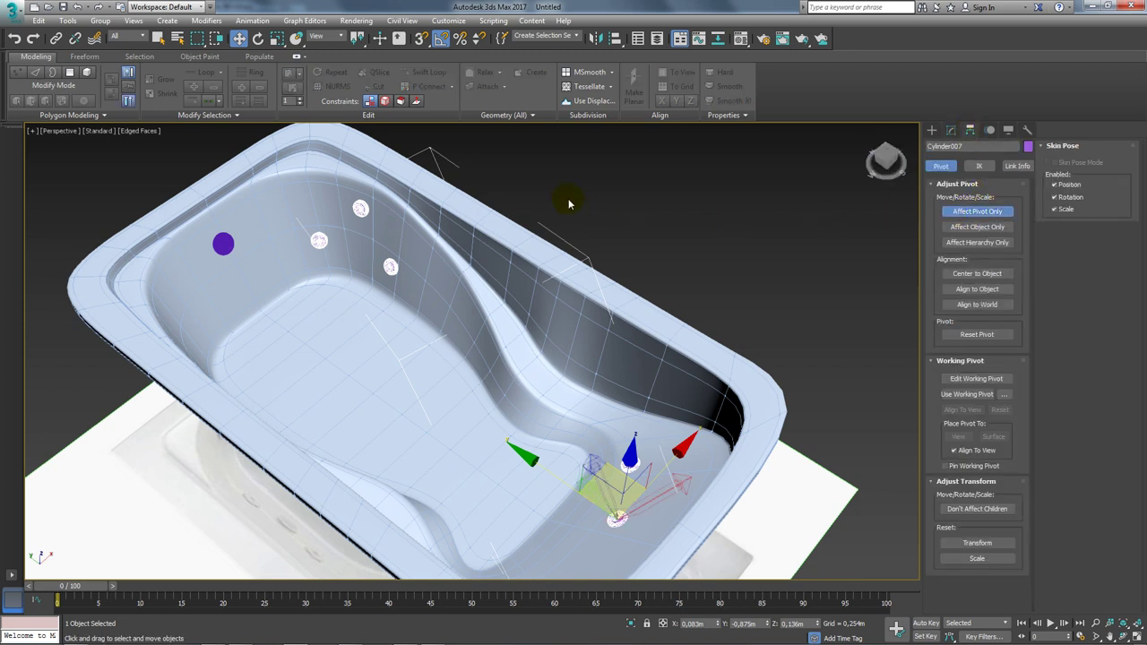
left_click(615, 39)
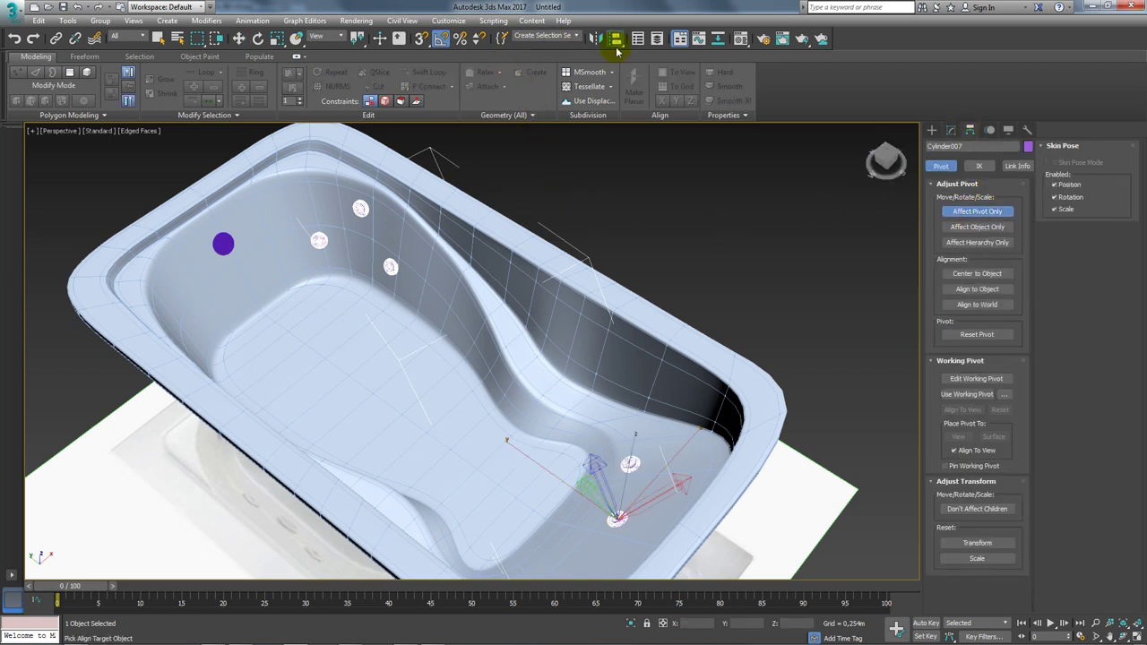
left_click(417, 348)
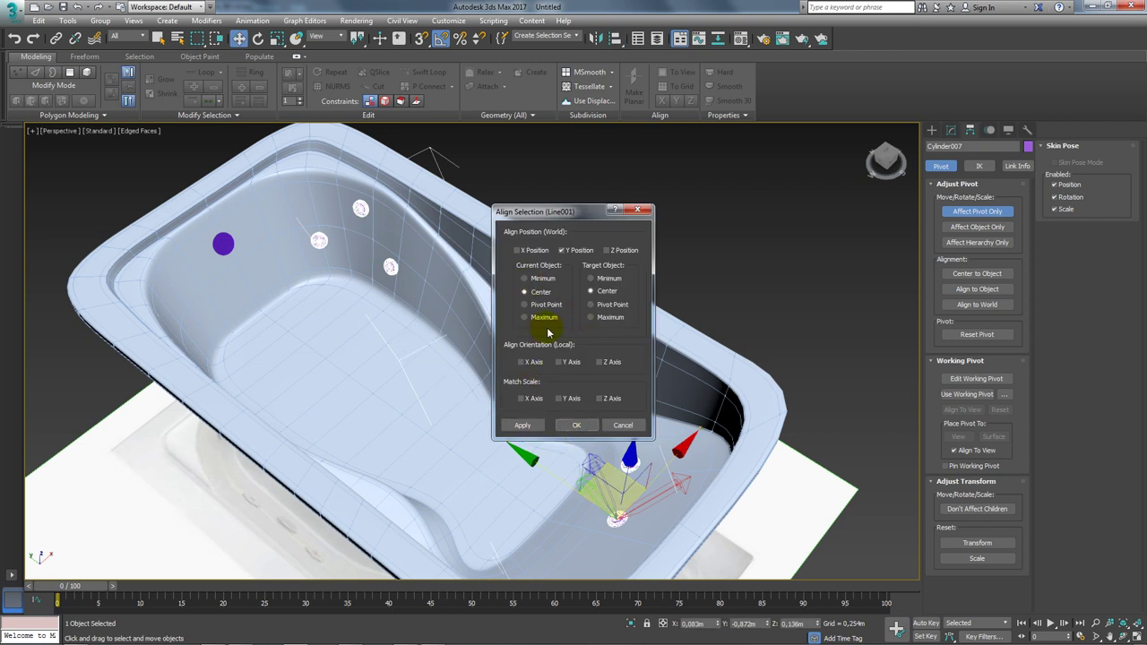
left_click(520, 251)
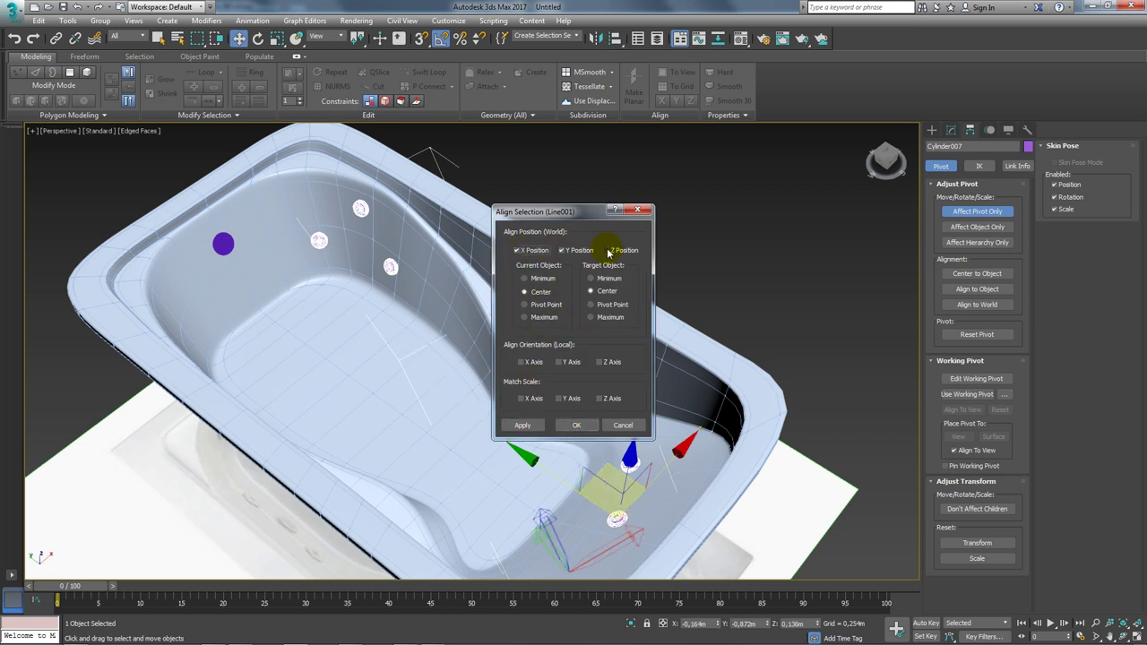
left_click(533, 304)
left_click(605, 306)
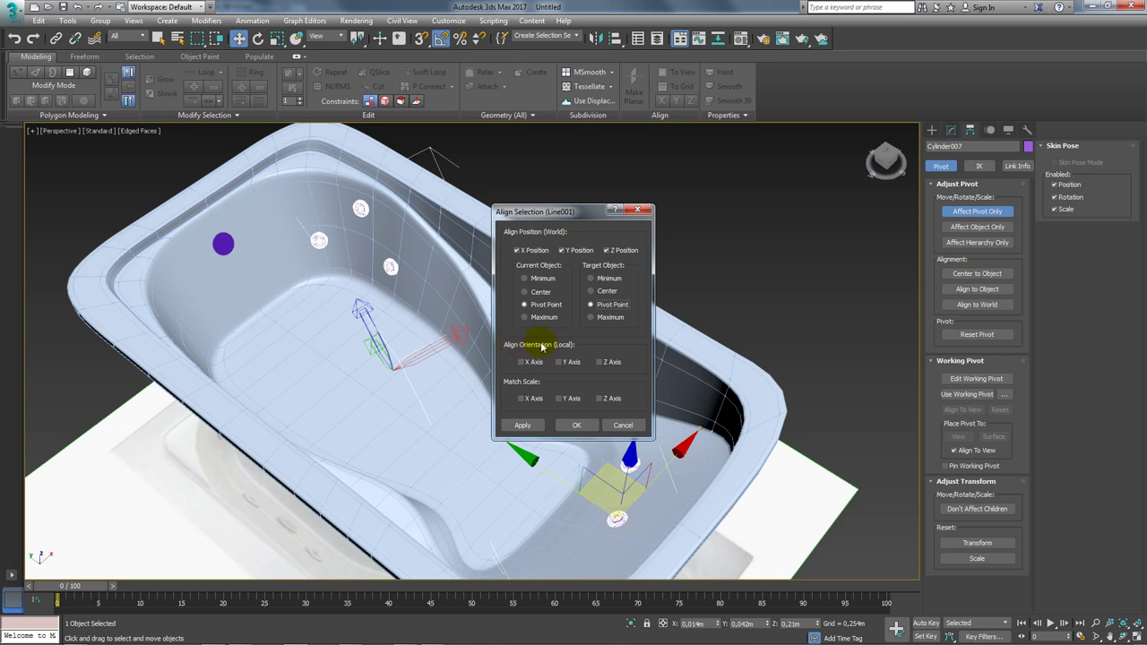
left_click(523, 362)
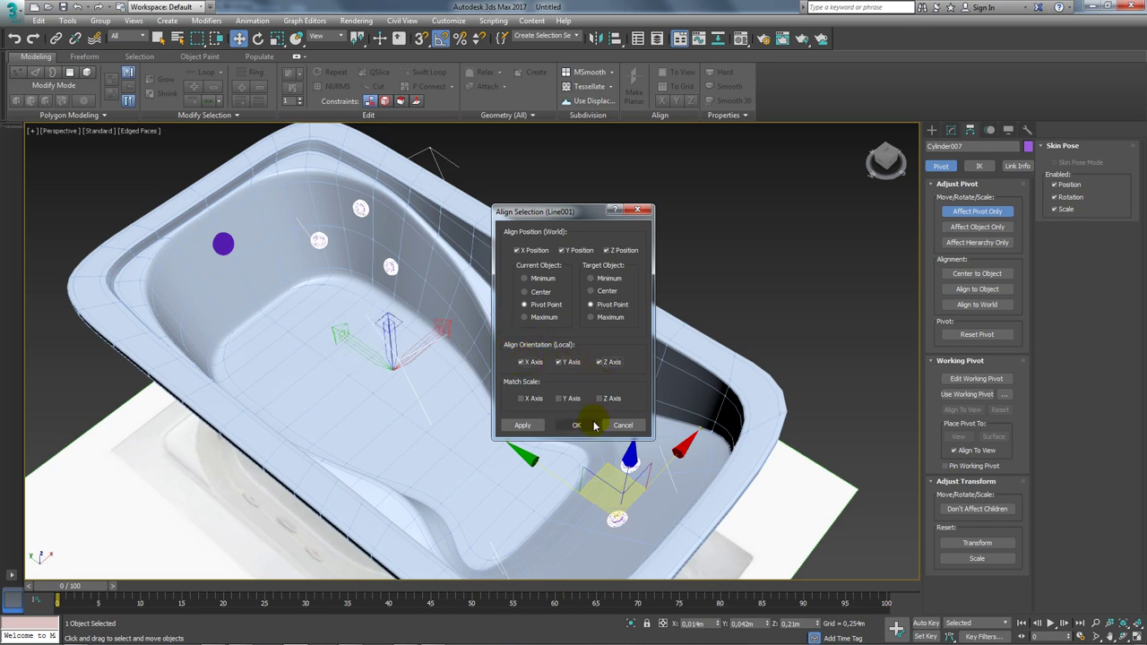
left_click(592, 424)
left_click(967, 213)
Zoom in on the tub and collapse the ribbon to enlarge the viewport
middle_click_drag(725, 353, 658, 341, "alt")
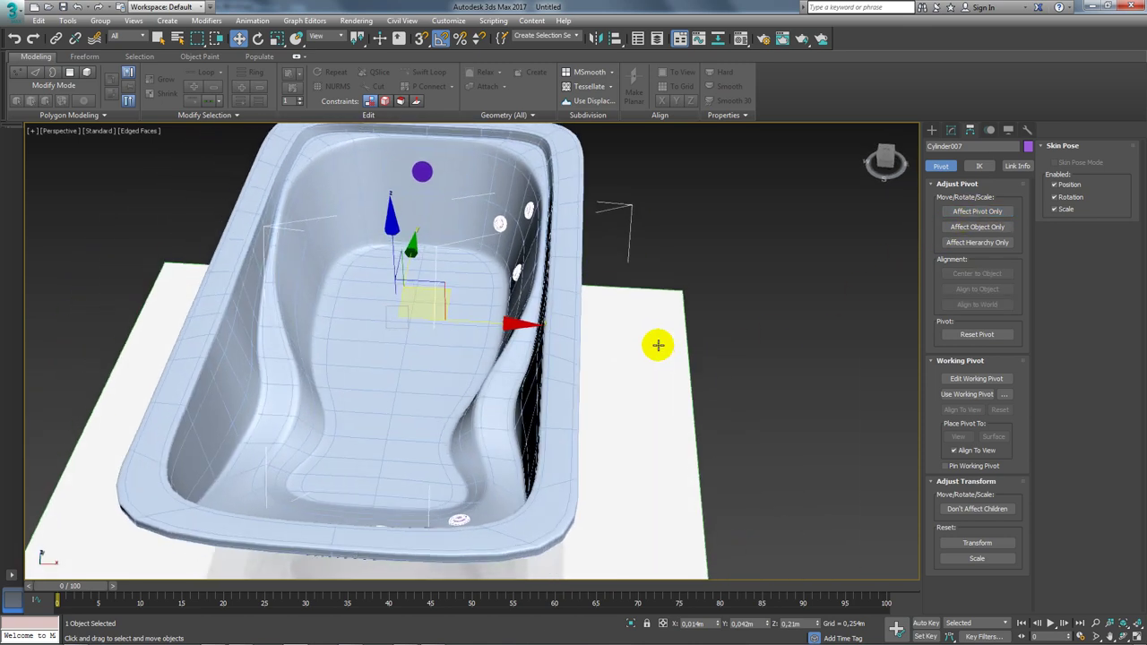
scroll(623, 300, "up", 2)
scroll(561, 310, "up", 2)
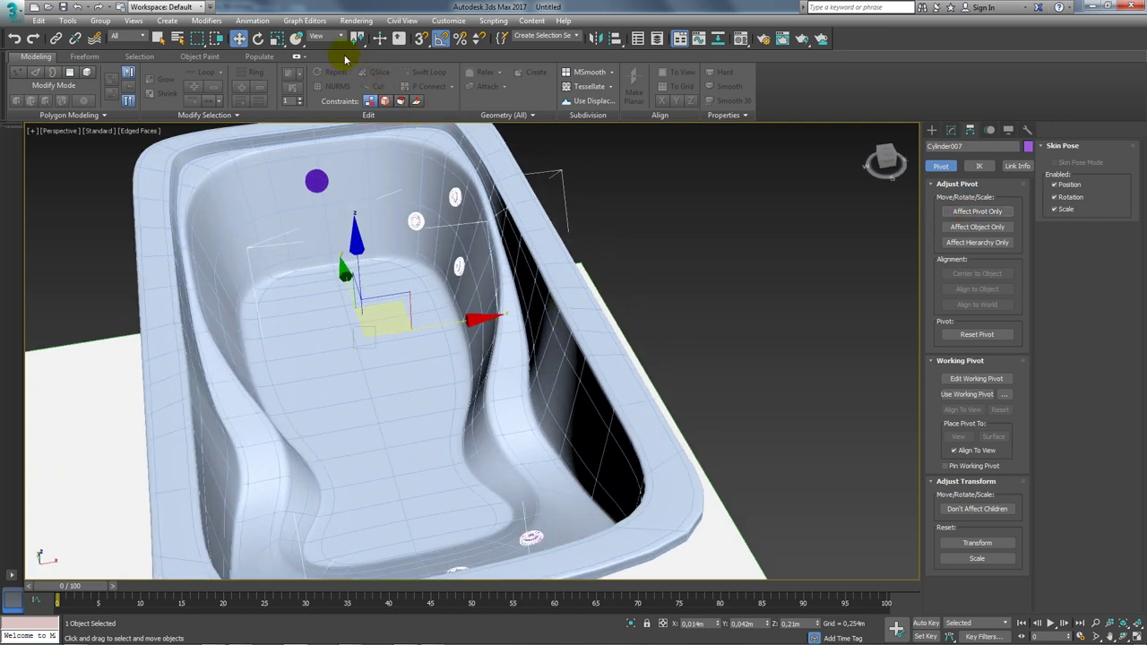
left_click(296, 56)
scroll(540, 176, "down", 3)
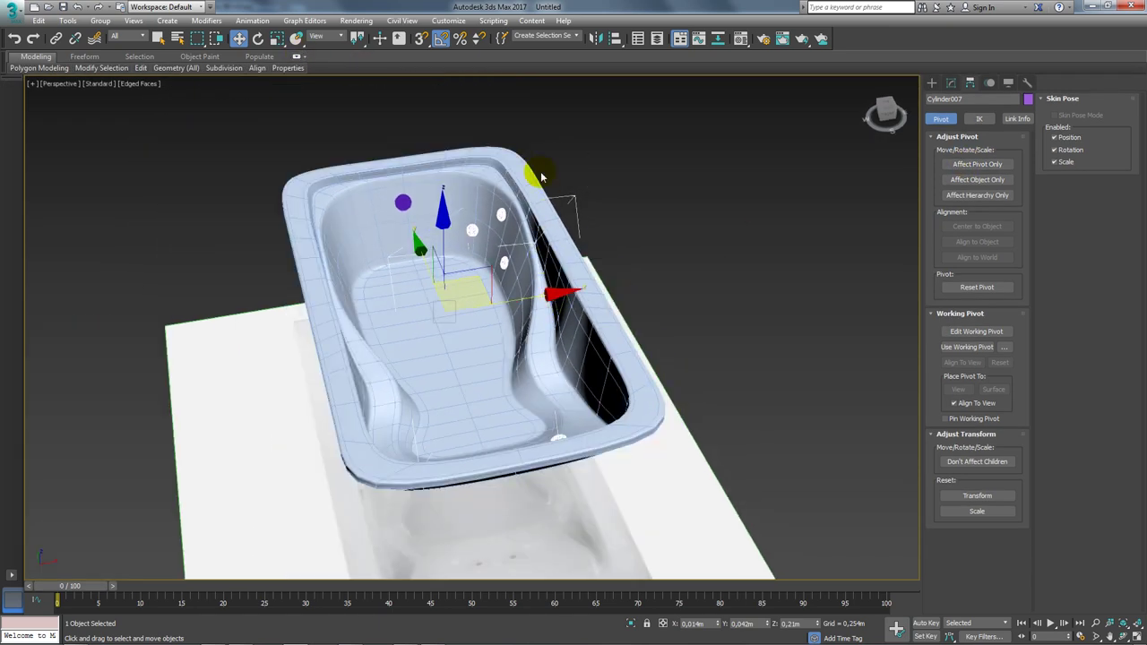
Mirror a copy of the jet group on the X axis onto the opposite wall
left_click(596, 39)
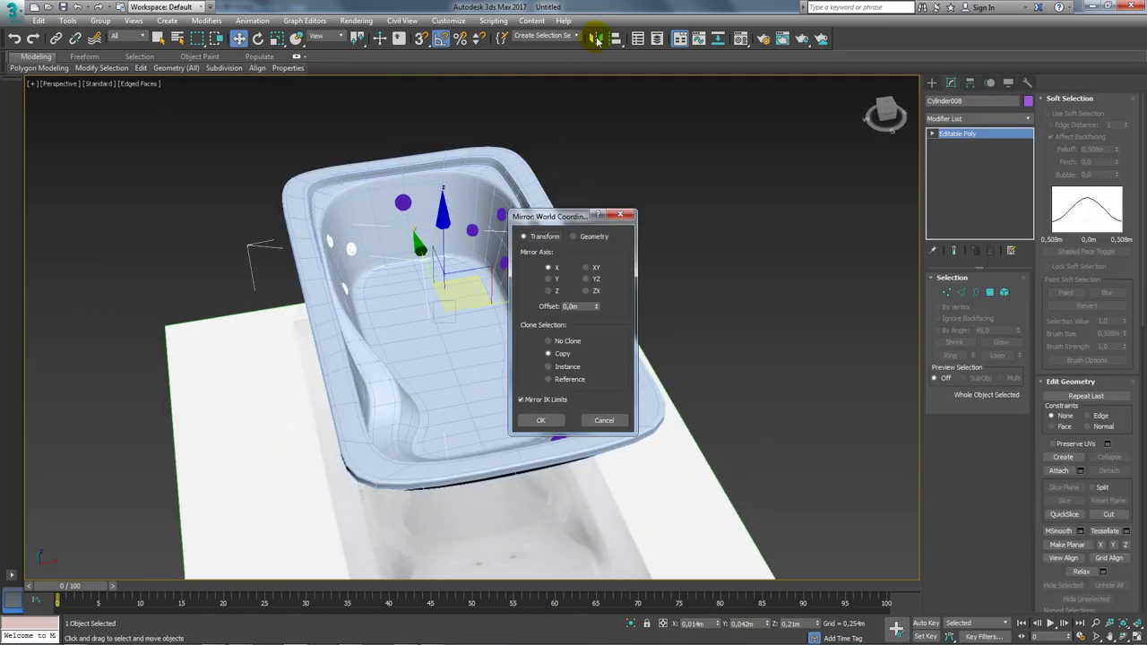
left_click(540, 420)
left_click(740, 274)
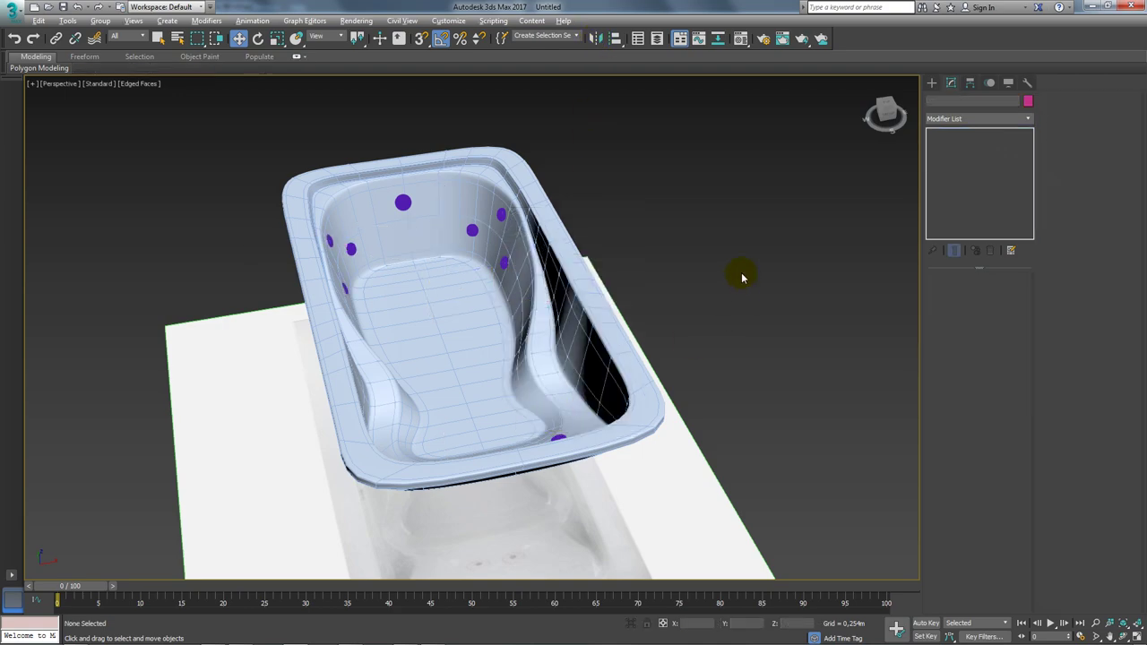
mouse_move(740, 274)
middle_mouse_down("alt")
mouse_move(686, 371)
mouse_move(537, 279)
mouse_move(550, 245)
mouse_move(615, 264)
middle_mouse_up("alt")
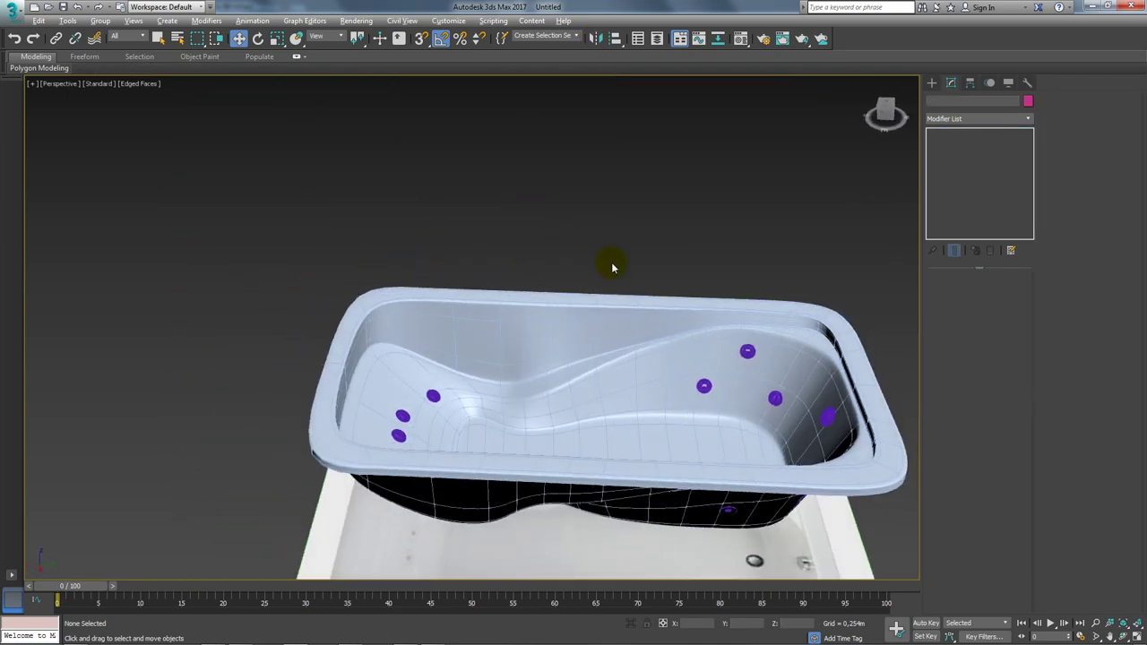
key("alt+Tab")
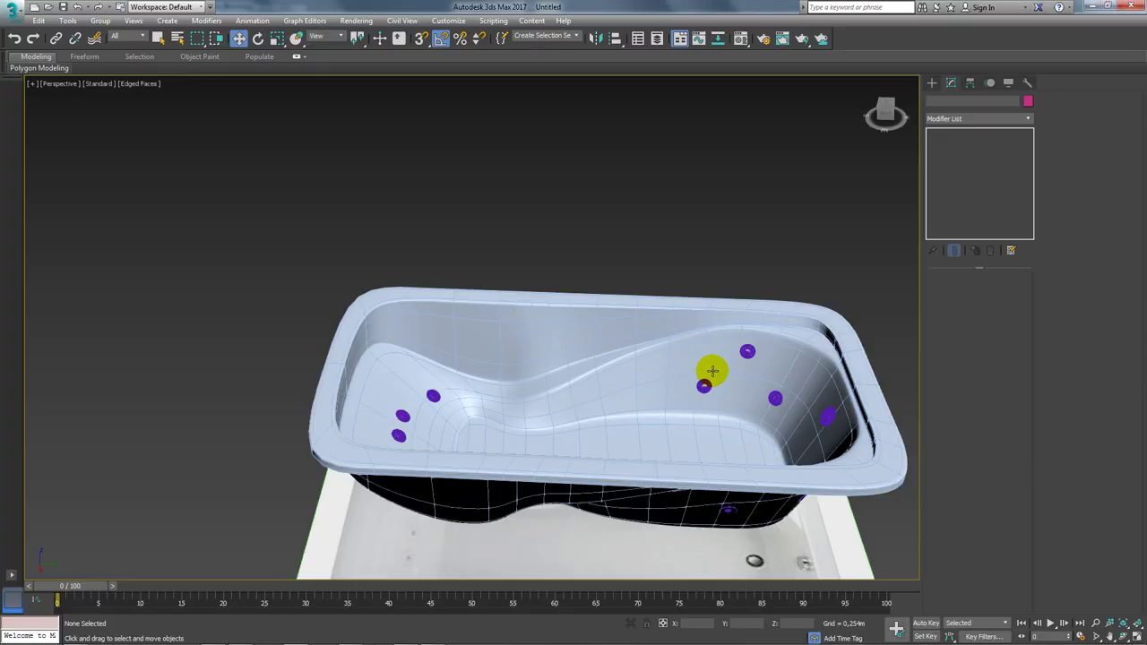
Select Cylinder004's base Editable Poly and pick its centre vertex
mouse_move(711, 368)
middle_mouse_down("alt")
mouse_move(525, 335)
mouse_move(561, 309)
middle_mouse_up("alt")
scroll(537, 248, "up", 5)
left_click(531, 248)
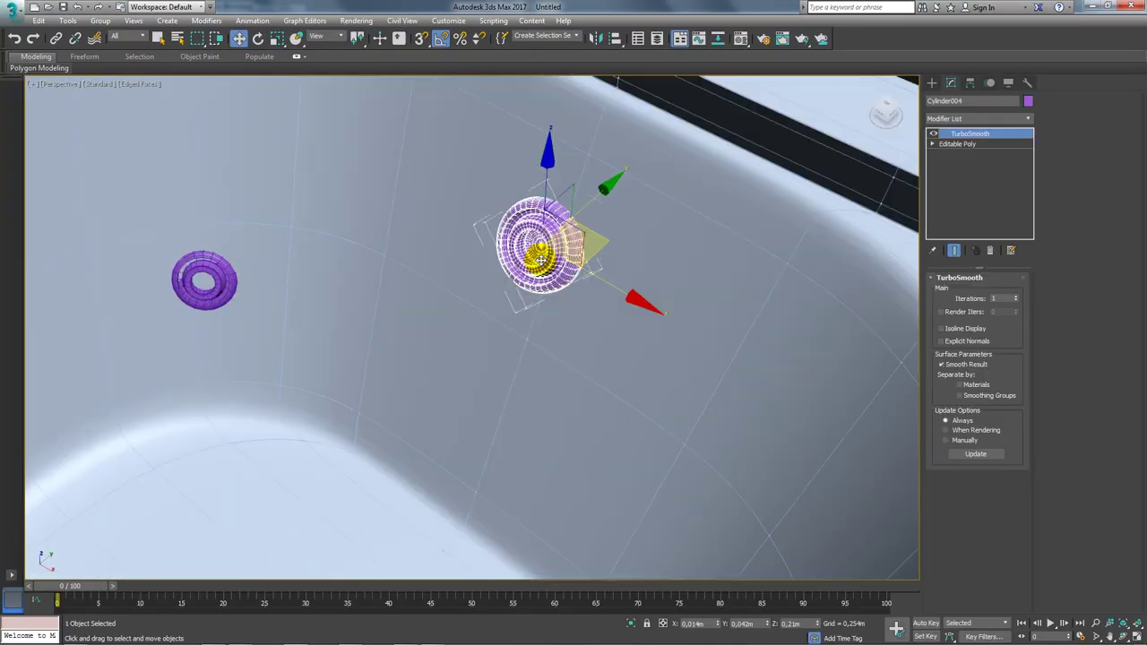
scroll(576, 263, "up", 5)
scroll(703, 282, "up", 3)
left_click(957, 143)
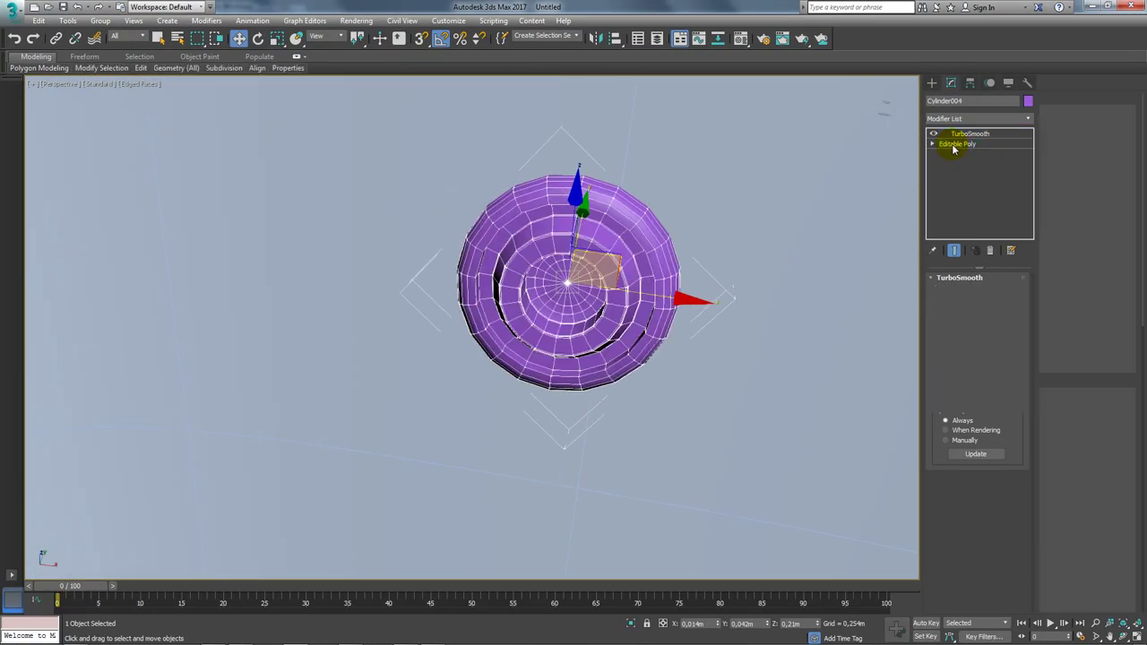
key("alt+Tab")
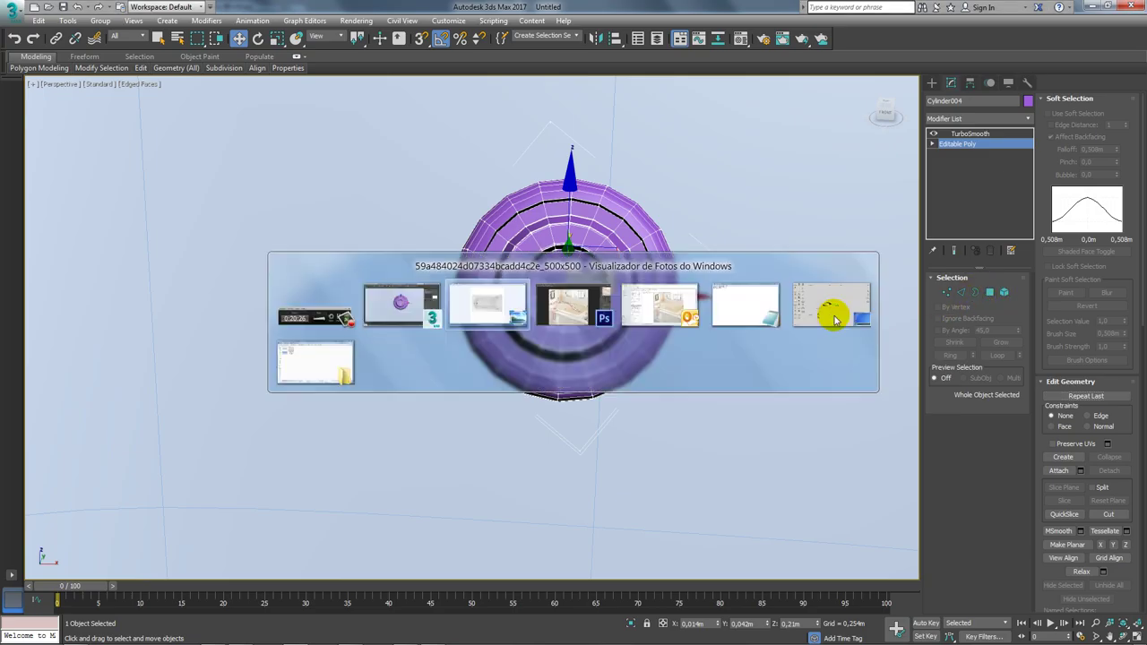
key("alt+Tab")
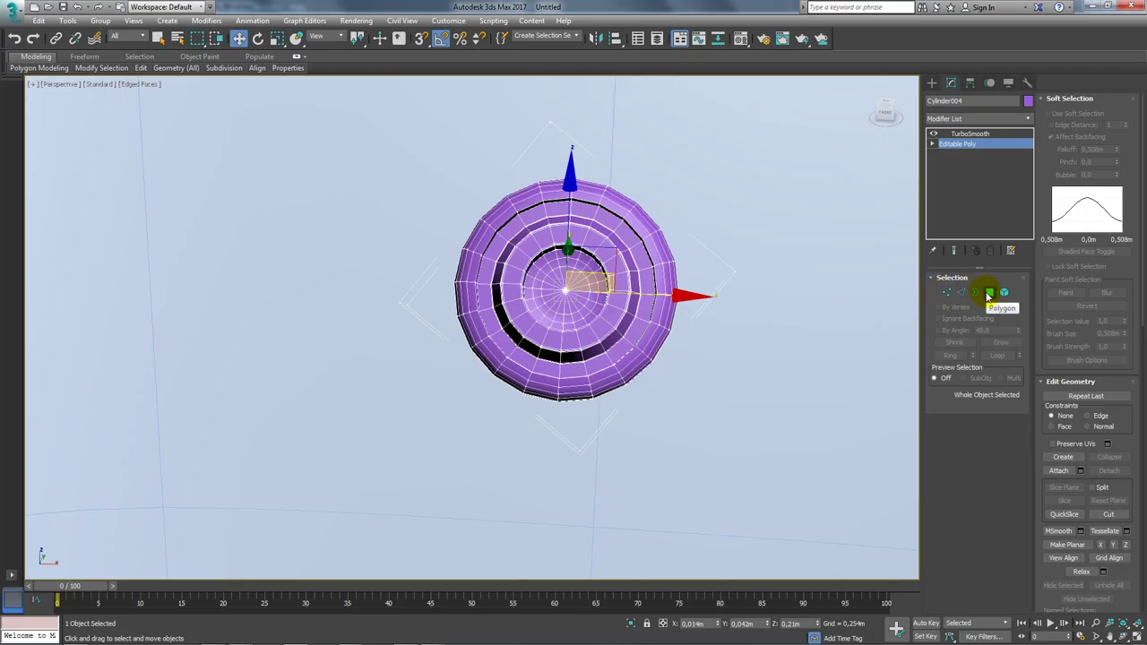
left_click(988, 294)
left_click(947, 292)
left_click(566, 289)
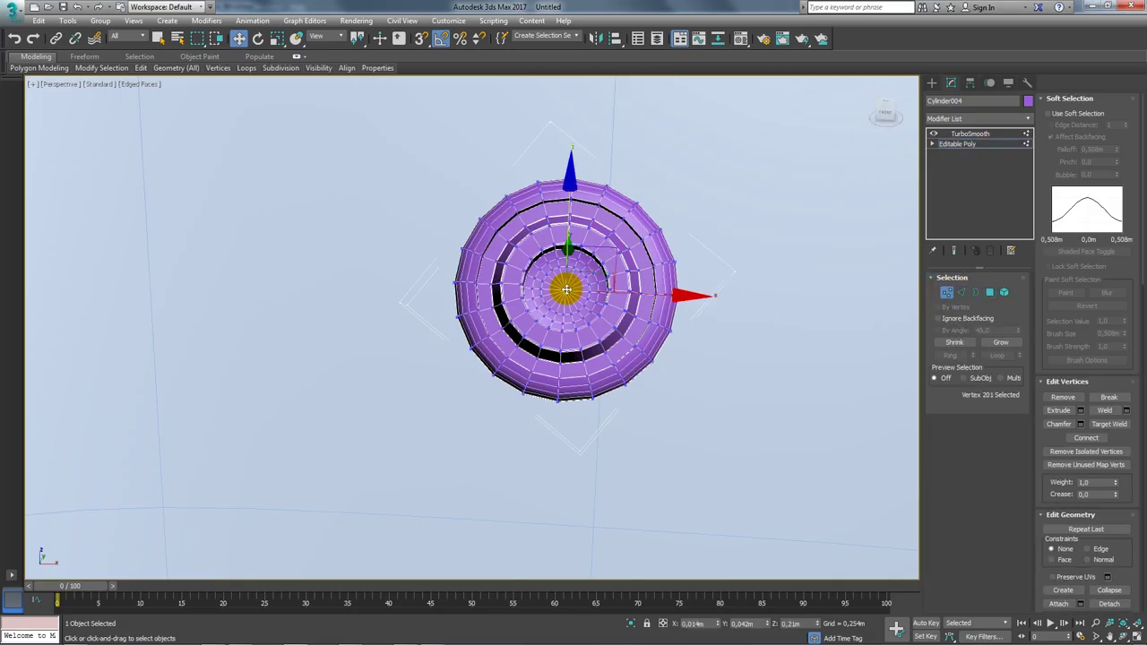
Grow the centre polygon selection over several rings and delete the inner polygons
left_click(990, 293, "ctrl")
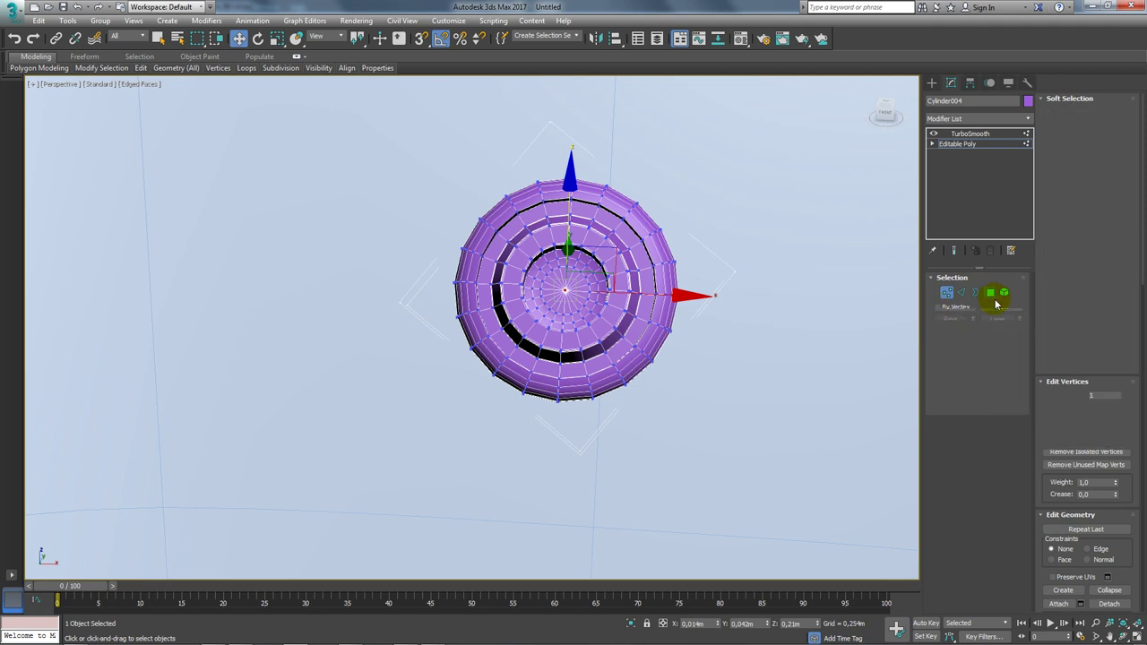
left_click(1001, 344)
left_click(1001, 344)
left_click(1001, 344)
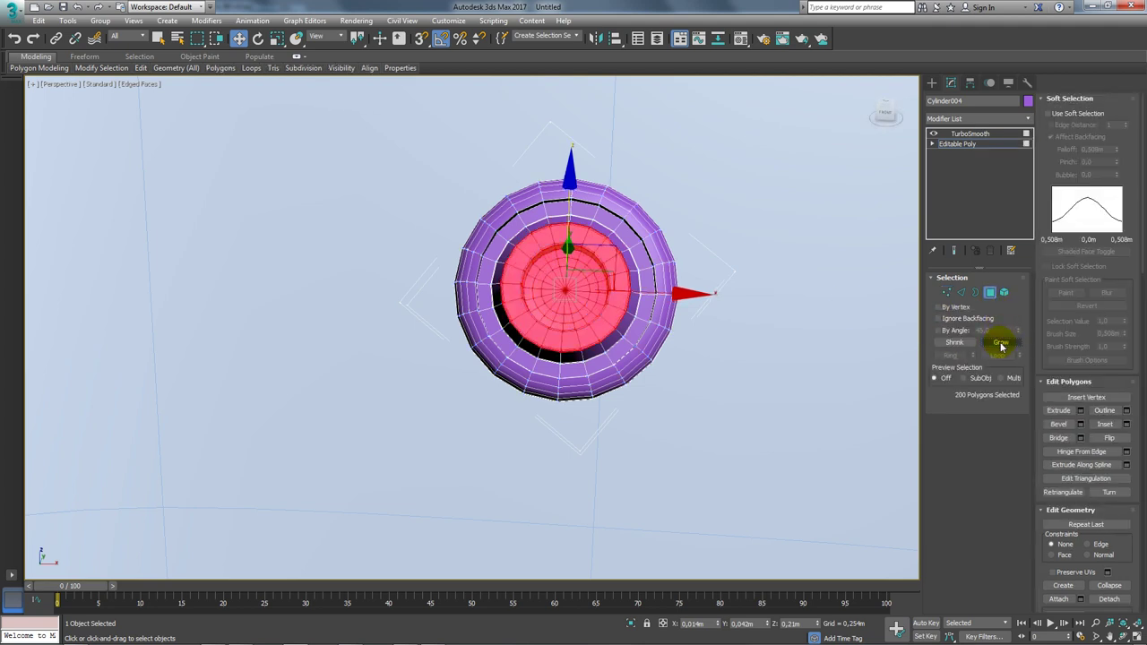
left_click(1000, 344)
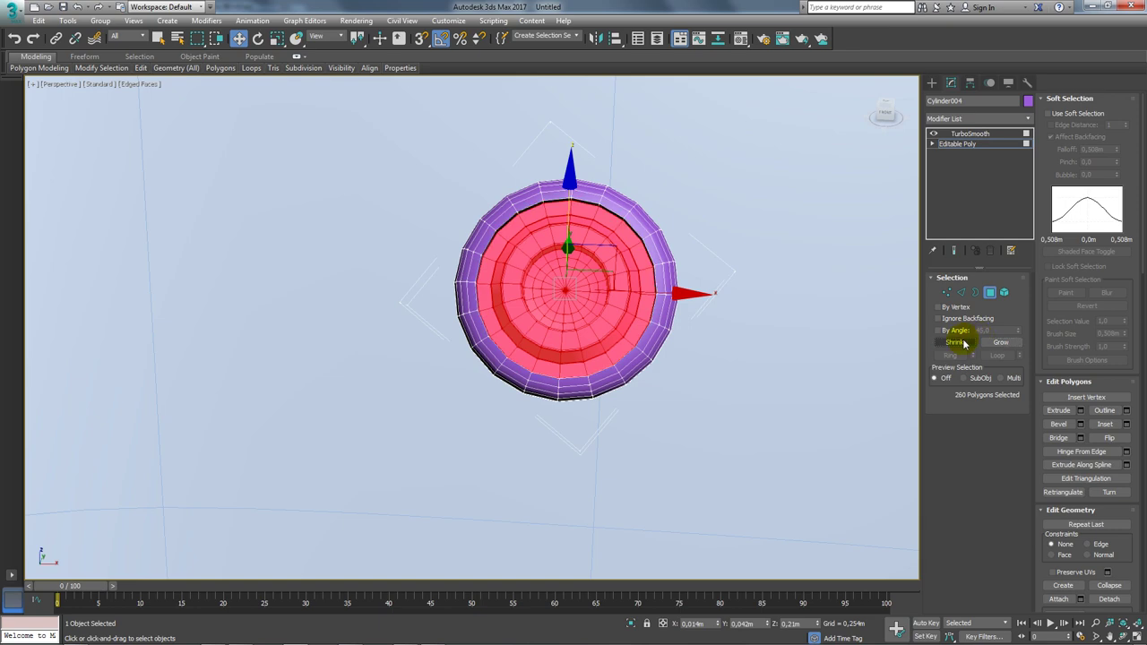
key("Delete")
Cap the nozzle's open border and extrude the cap into a recessed step
left_click(973, 296)
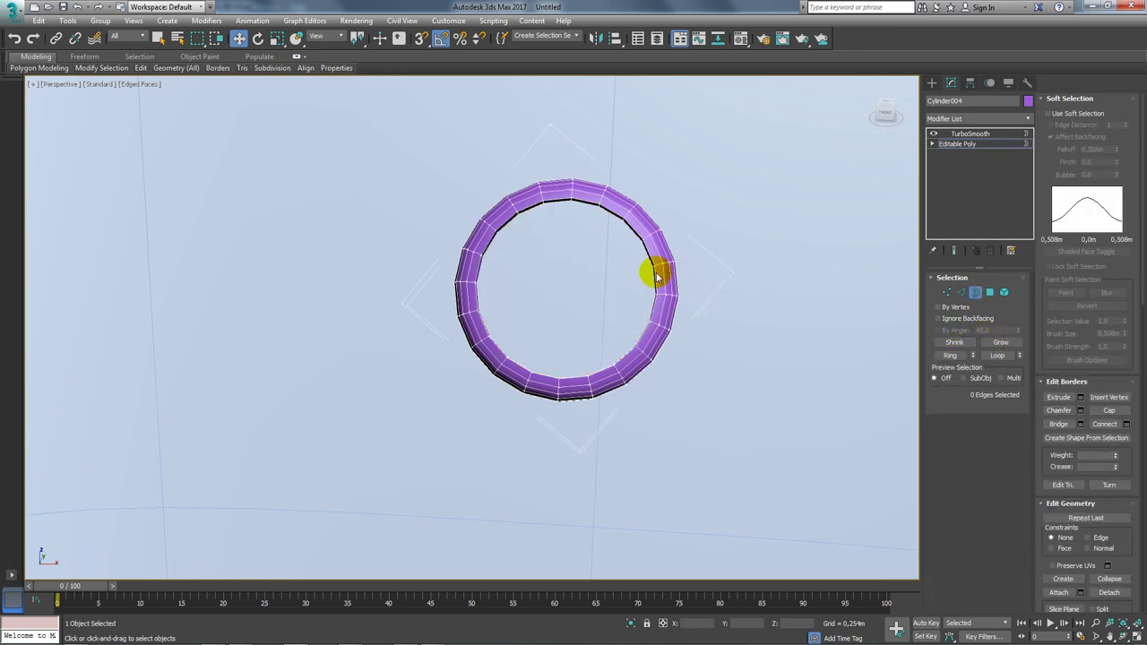
left_click(649, 262)
left_click(989, 292)
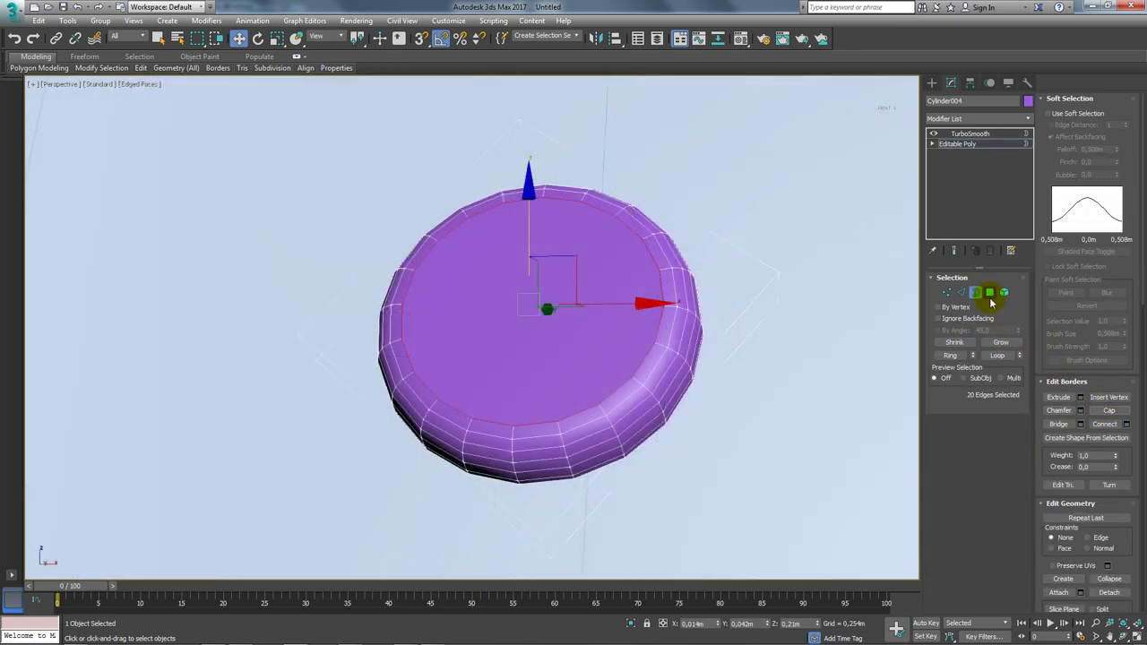
left_click(596, 303)
left_click(1058, 409)
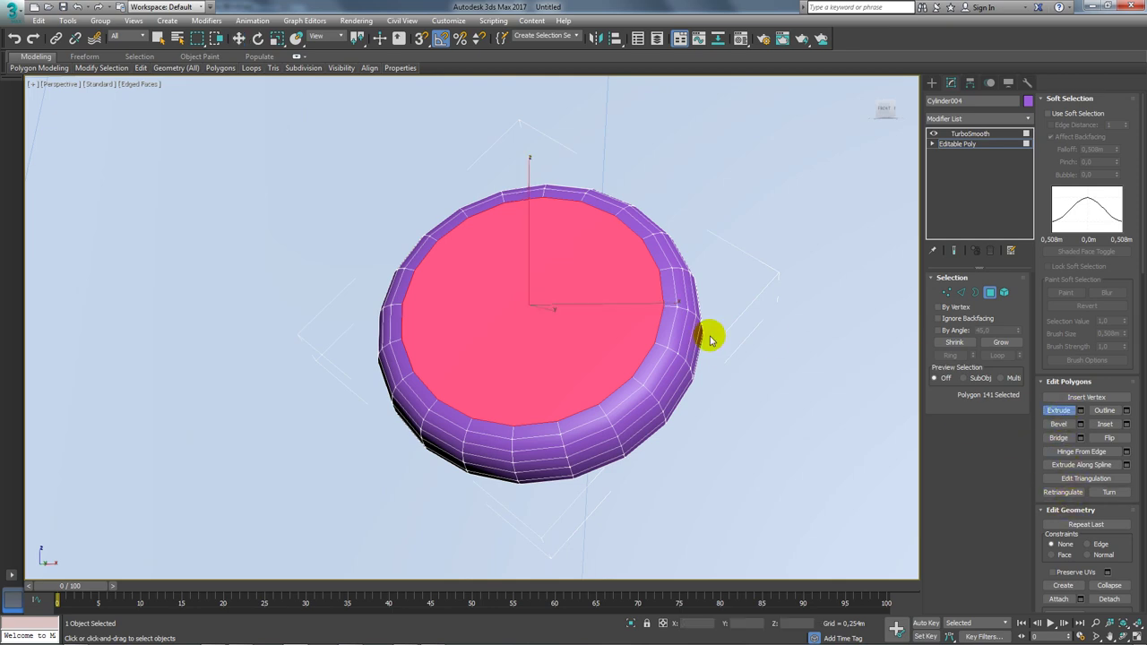
left_click_drag(613, 331, 610, 327)
middle_click_drag(609, 327, 548, 324, "alt")
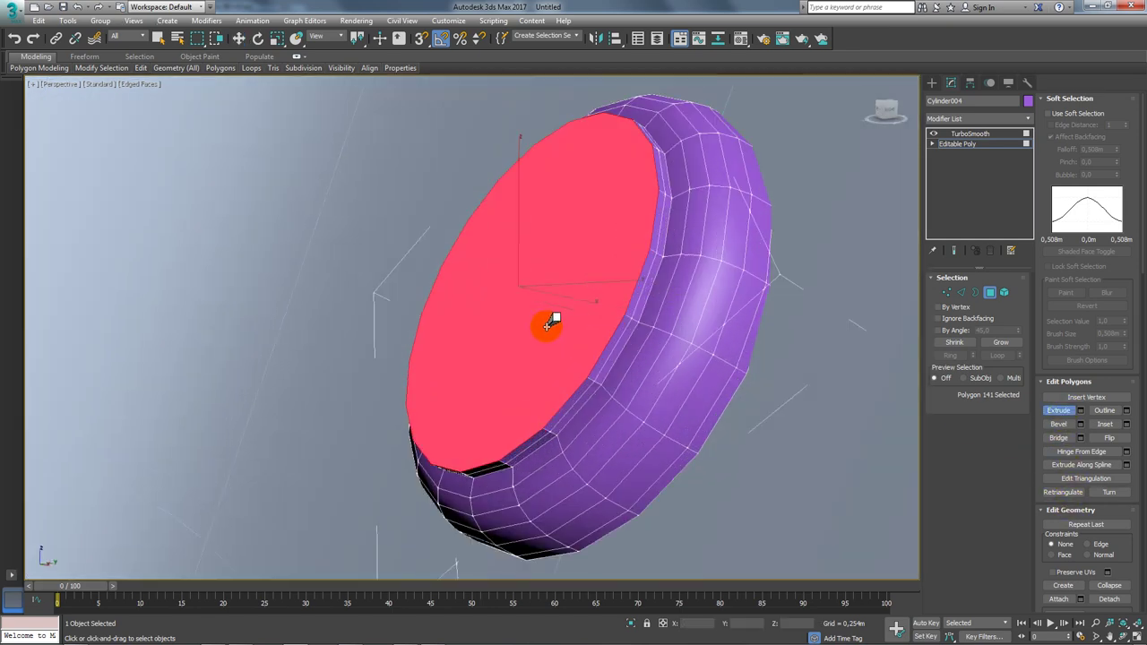
mouse_move(582, 313)
left_mouse_down()
mouse_move(532, 307)
mouse_move(548, 315)
left_mouse_up()
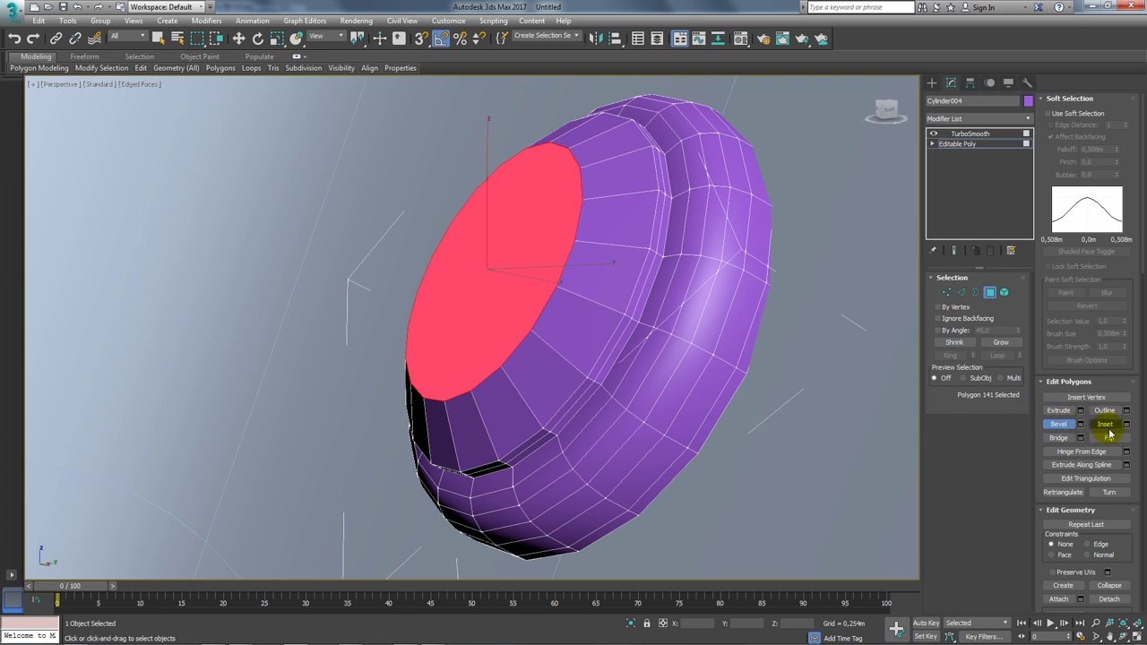
Inset the cap face twice, collapse it to a centre point, and view it smoothed
left_click_drag(507, 308, 506, 306)
key("w")
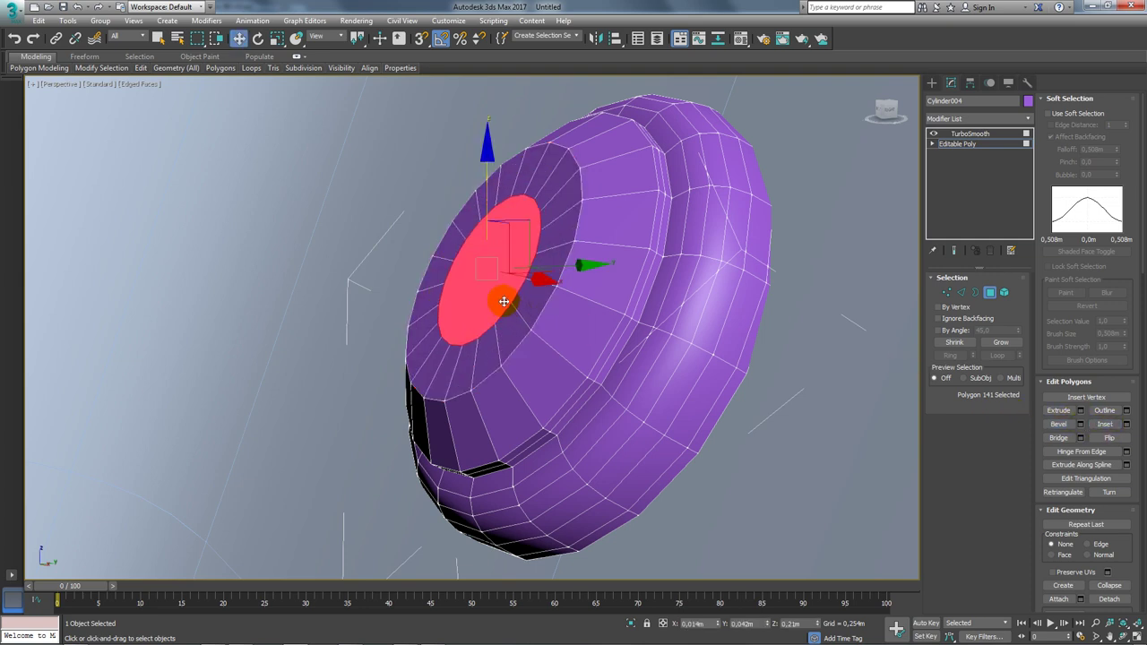
left_click(1102, 424)
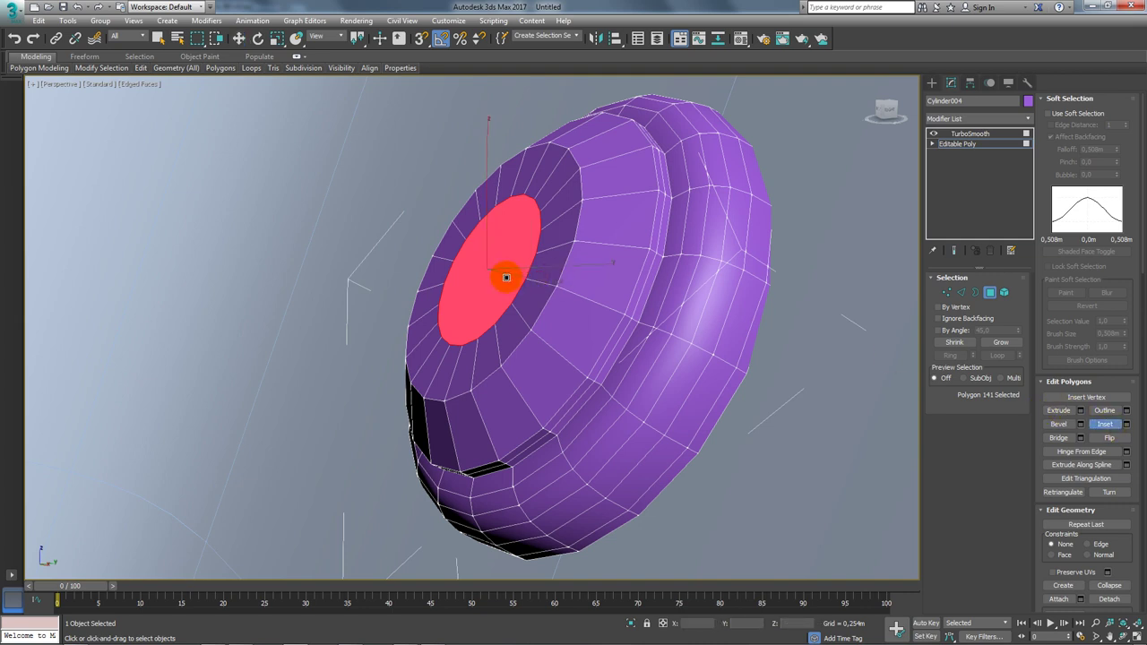
left_click_drag(506, 278, 504, 276)
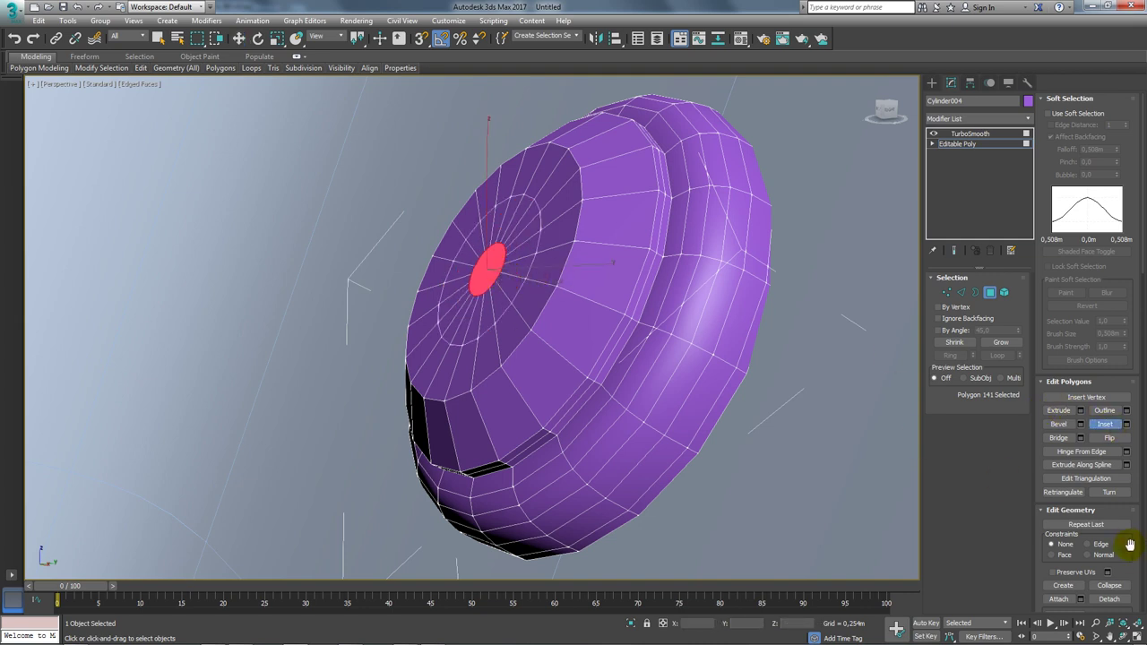
left_click_drag(1129, 545, 1125, 481)
left_click(1110, 509)
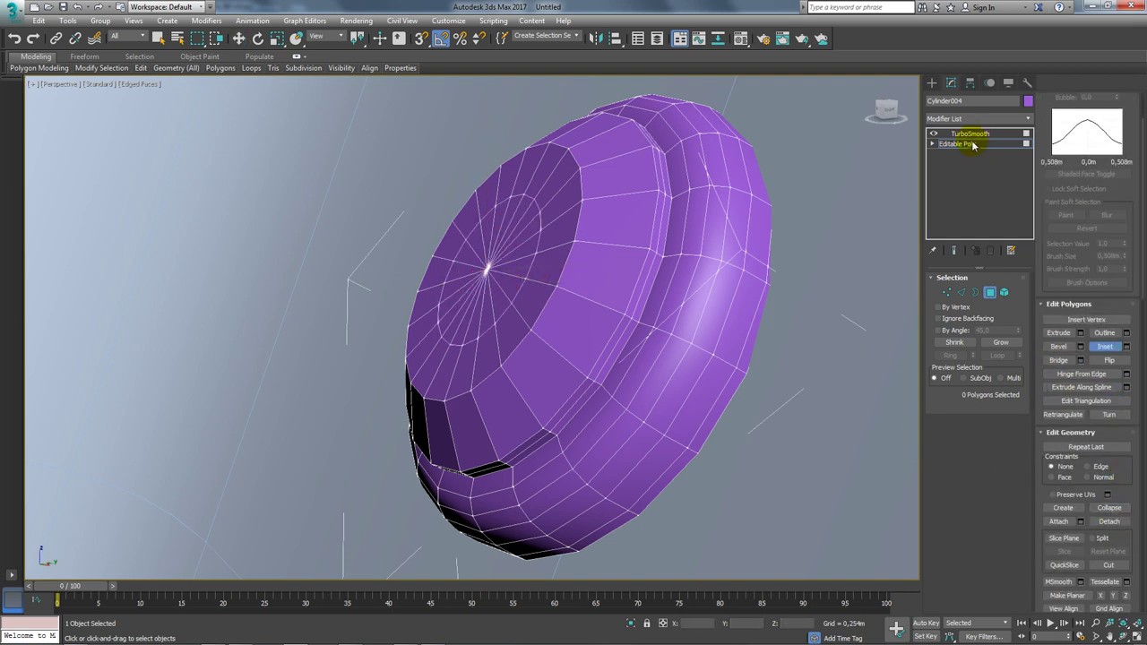
left_click(970, 133)
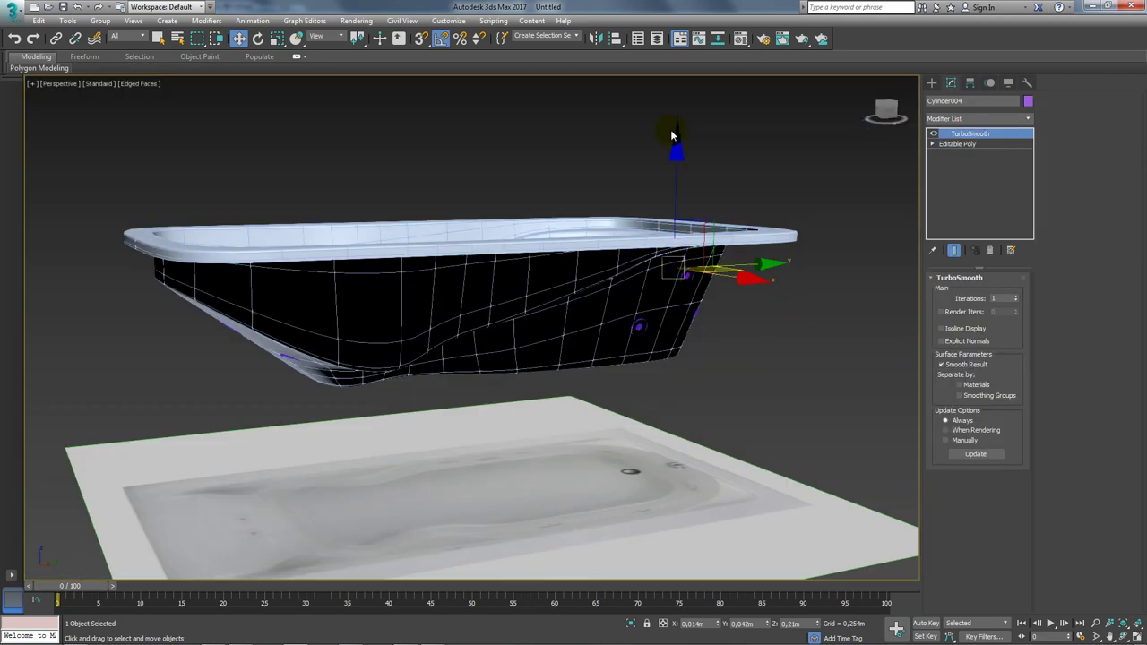
Make the bathtub objects black, excluding the floor plane, and assign the default material
left_click(671, 134)
middle_click_drag(671, 134, 515, 231, "alt")
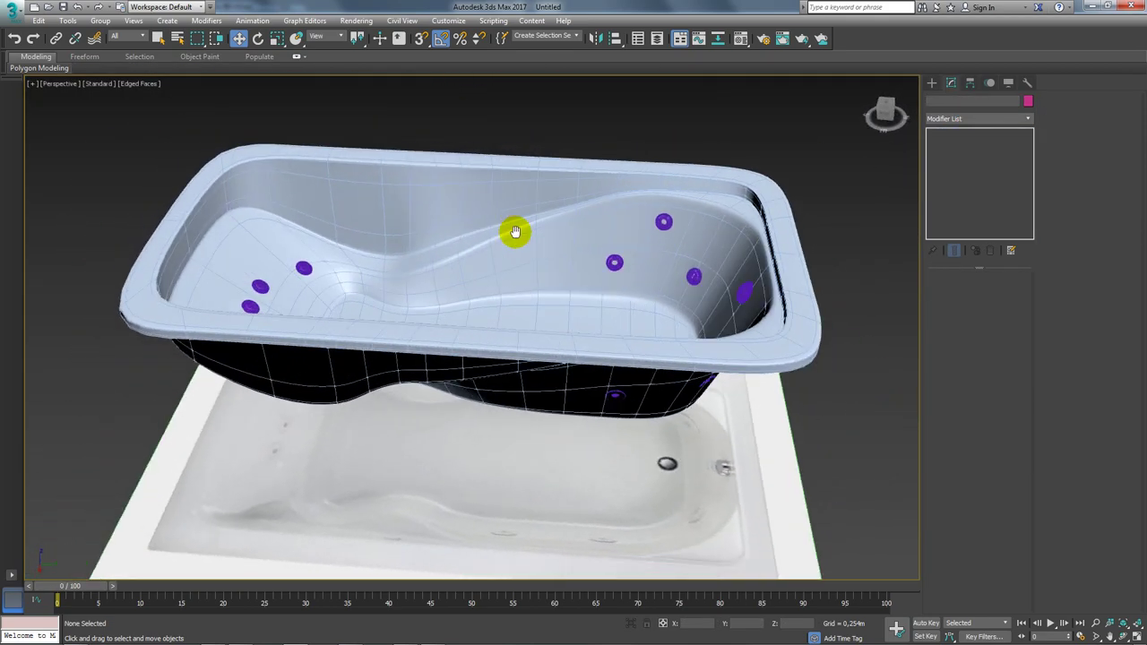
scroll(515, 231, "down", 5)
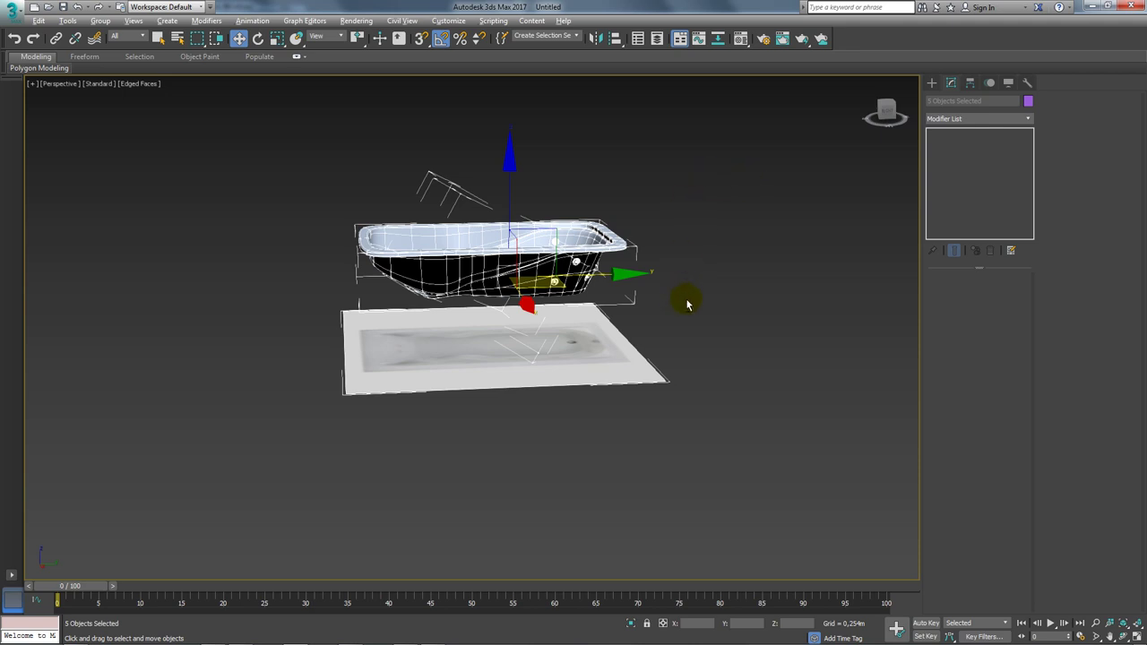
left_click(638, 366, "alt")
left_click(1028, 101)
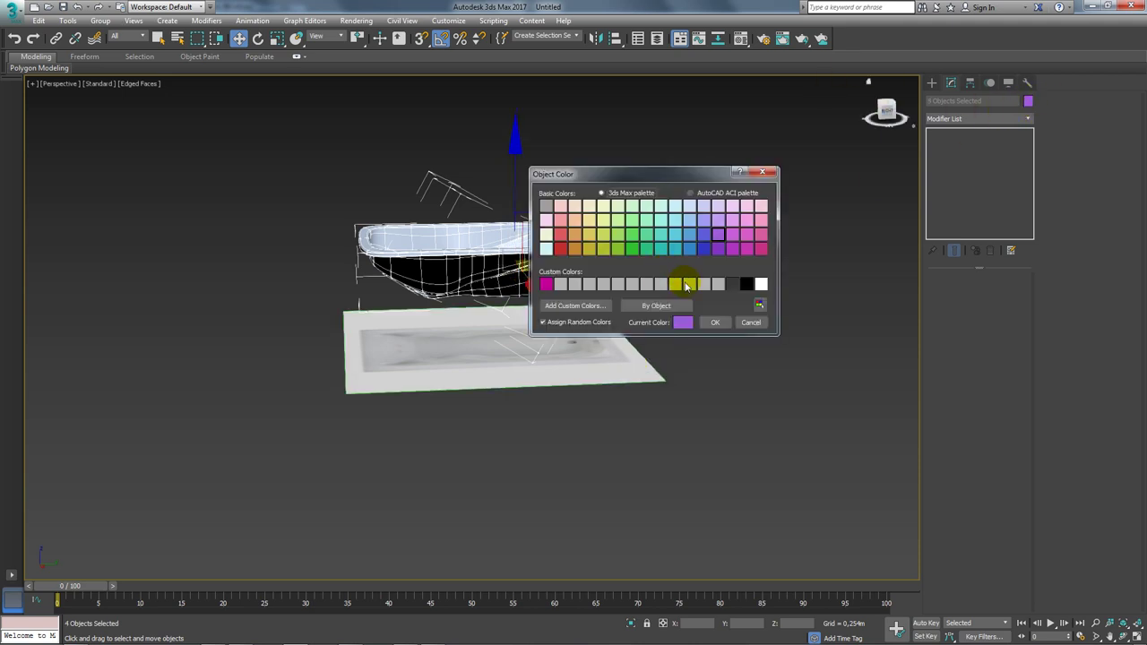
left_click(714, 322)
left_click(739, 40)
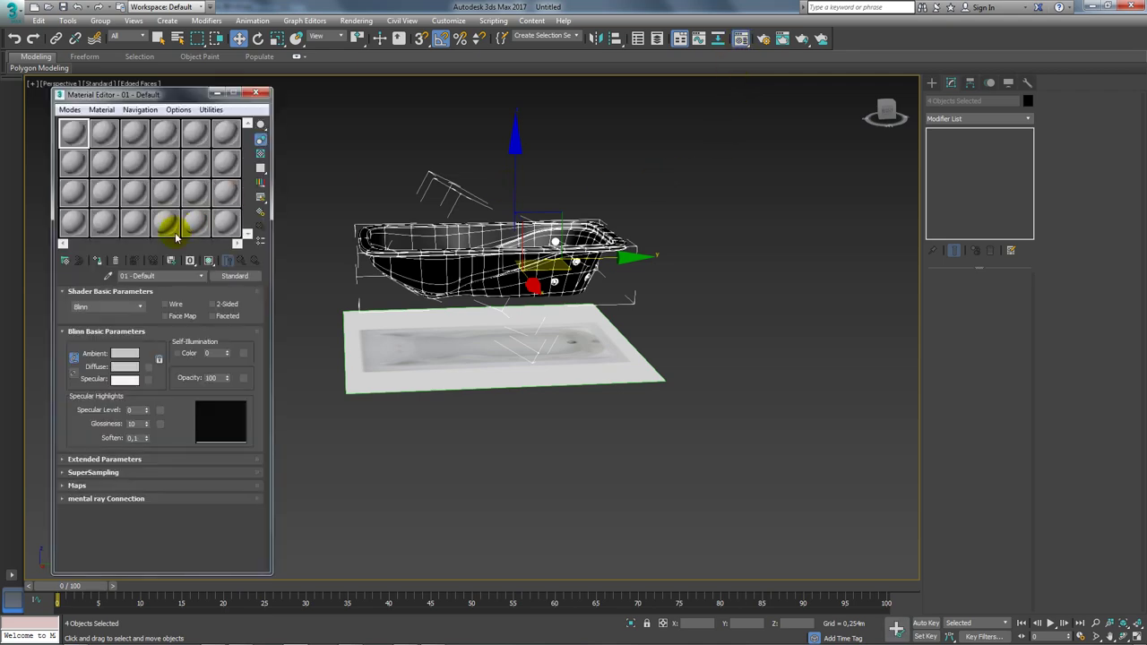
left_click(104, 259)
left_click(266, 93)
left_click(350, 138)
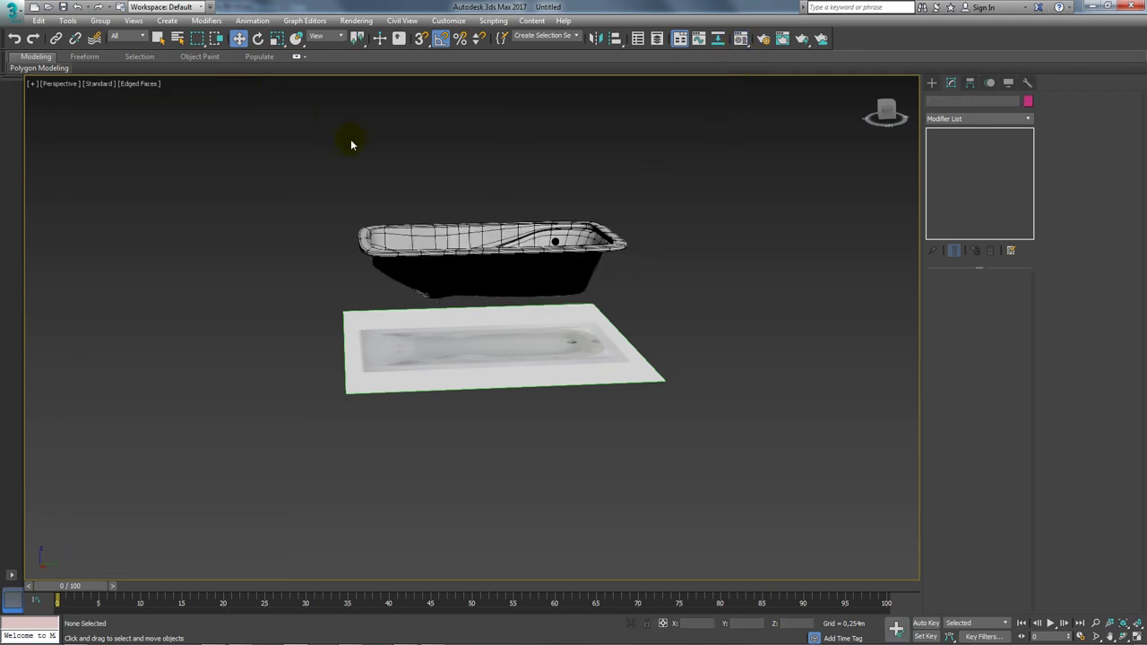
middle_click_drag(350, 139, 332, 256, "alt")
scroll(615, 299, "up", 3)
scroll(770, 352, "up", 3)
mouse_move(770, 352)
middle_mouse_down("alt")
mouse_move(671, 323)
mouse_move(645, 295)
mouse_move(686, 325)
mouse_move(634, 309)
middle_mouse_up("alt")
scroll(633, 309, "down", 3)
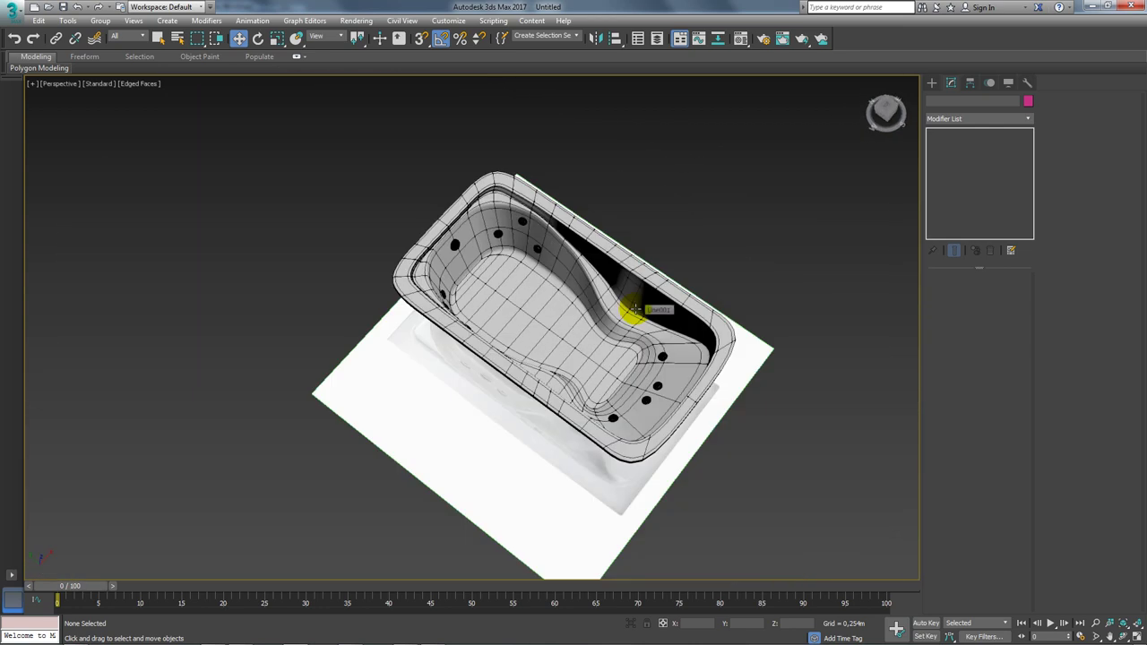
scroll(634, 309, "up", 2)
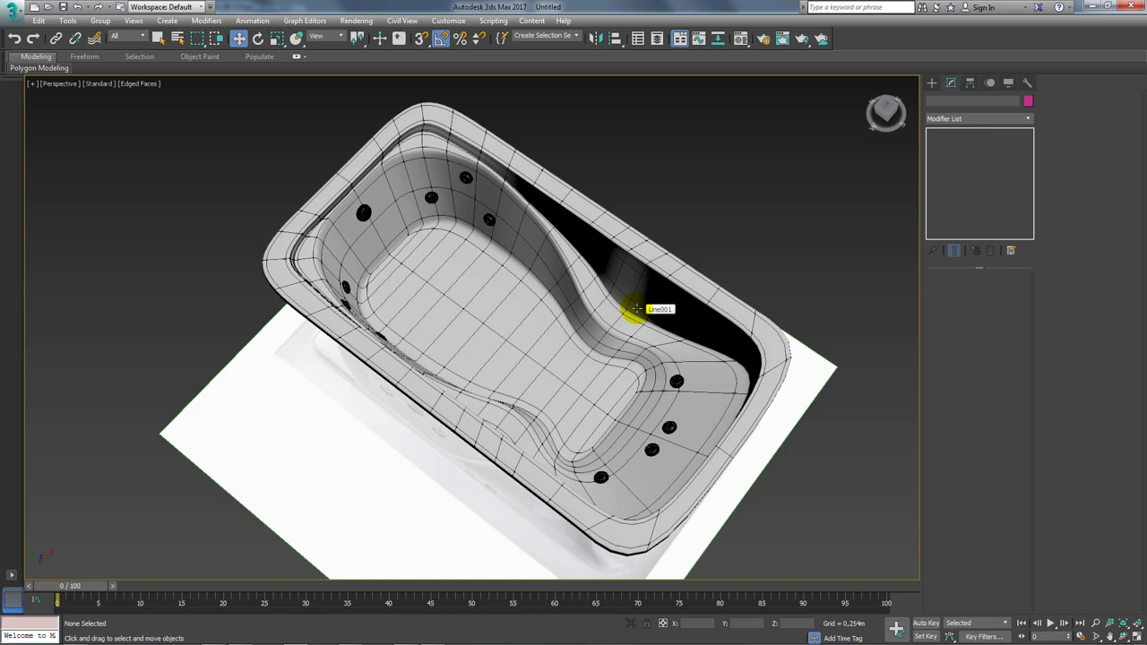
mouse_move(603, 301)
middle_mouse_down("alt")
mouse_move(463, 307)
mouse_move(461, 276)
mouse_move(430, 294)
mouse_move(396, 283)
mouse_move(522, 328)
middle_mouse_up("alt")
scroll(523, 328, "up", 3)
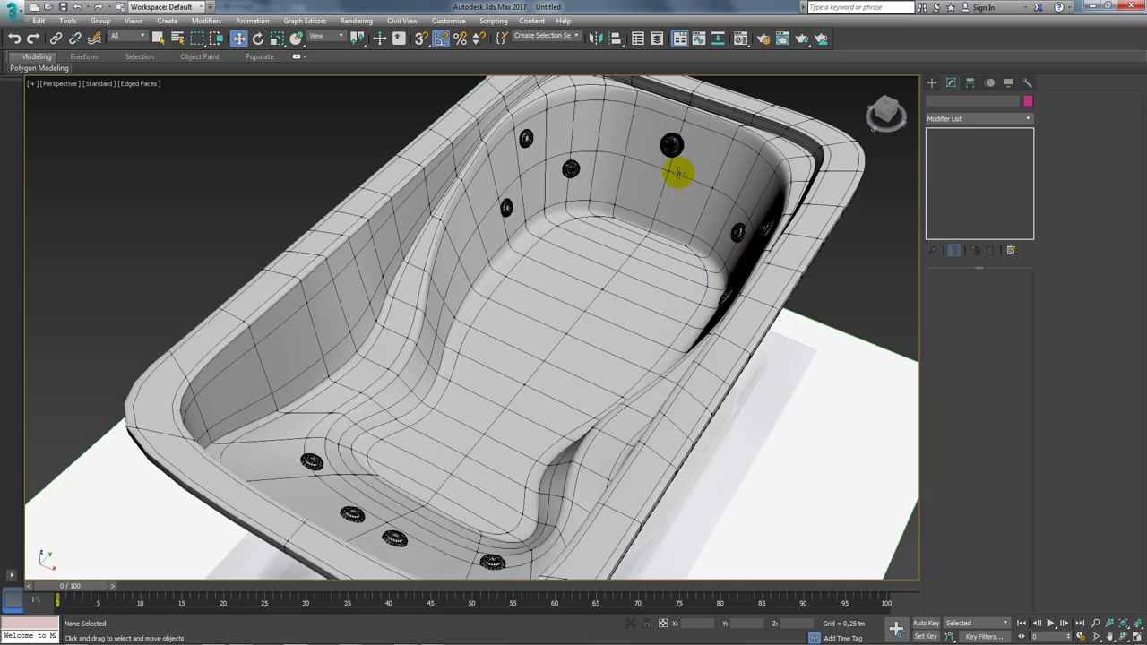
scroll(322, 337, "down", 3)
mouse_move(371, 366)
middle_mouse_down("alt")
mouse_move(346, 410)
mouse_move(373, 355)
mouse_move(430, 364)
mouse_move(392, 409)
middle_mouse_up("alt")
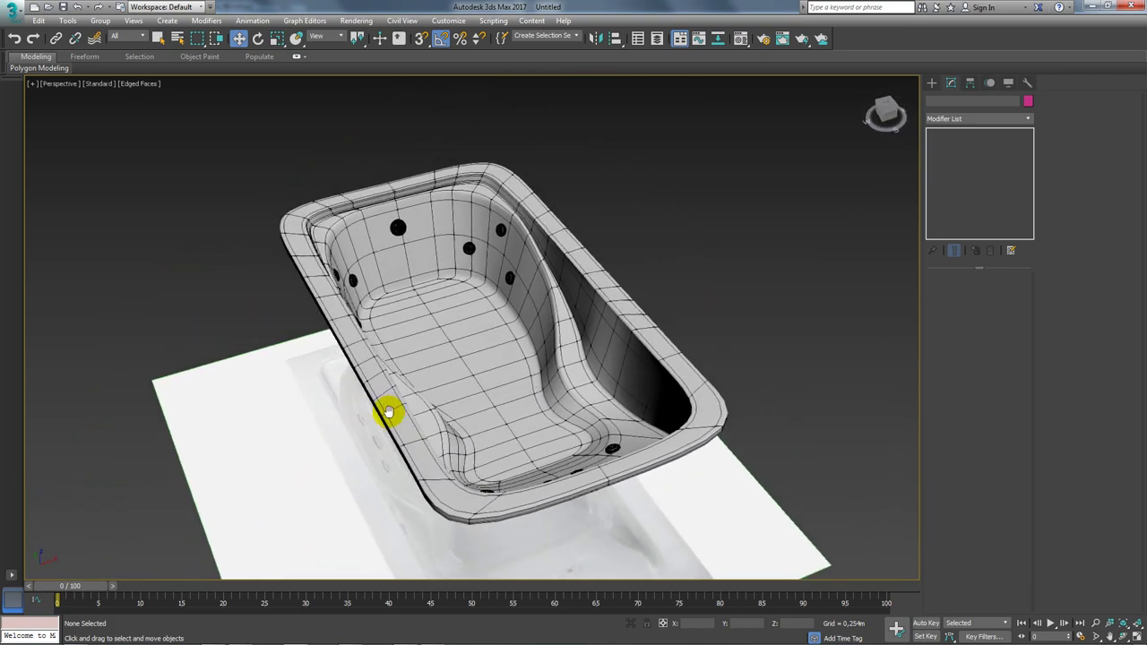
middle_click_drag(397, 239, 405, 230, "alt")
left_click(451, 224)
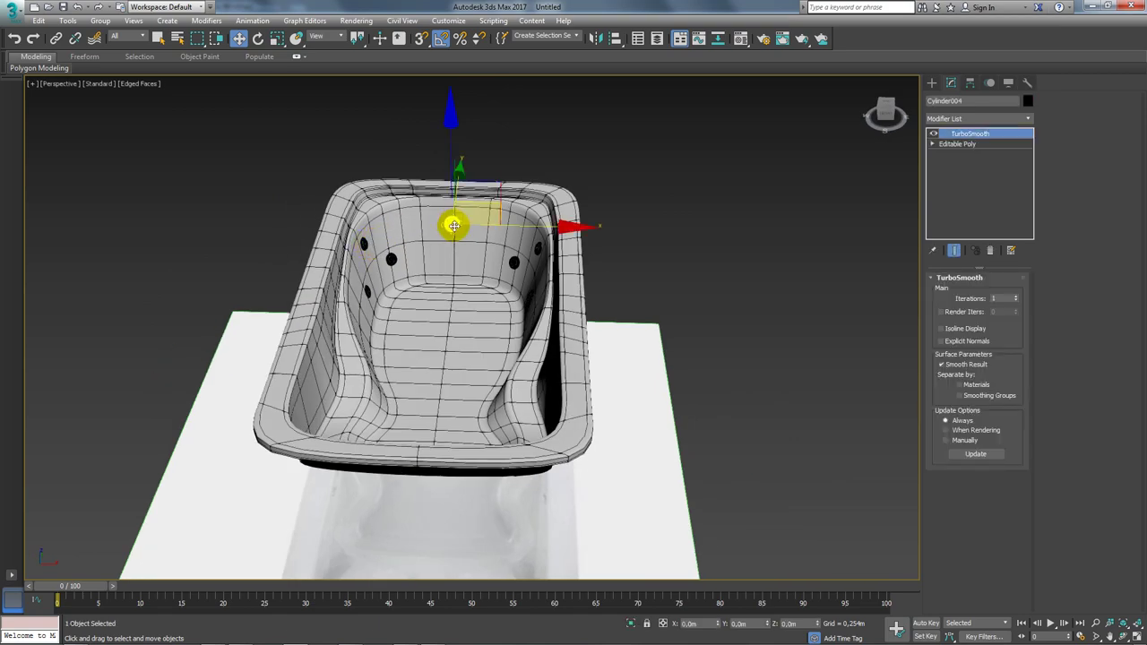
scroll(455, 223, "up", 4)
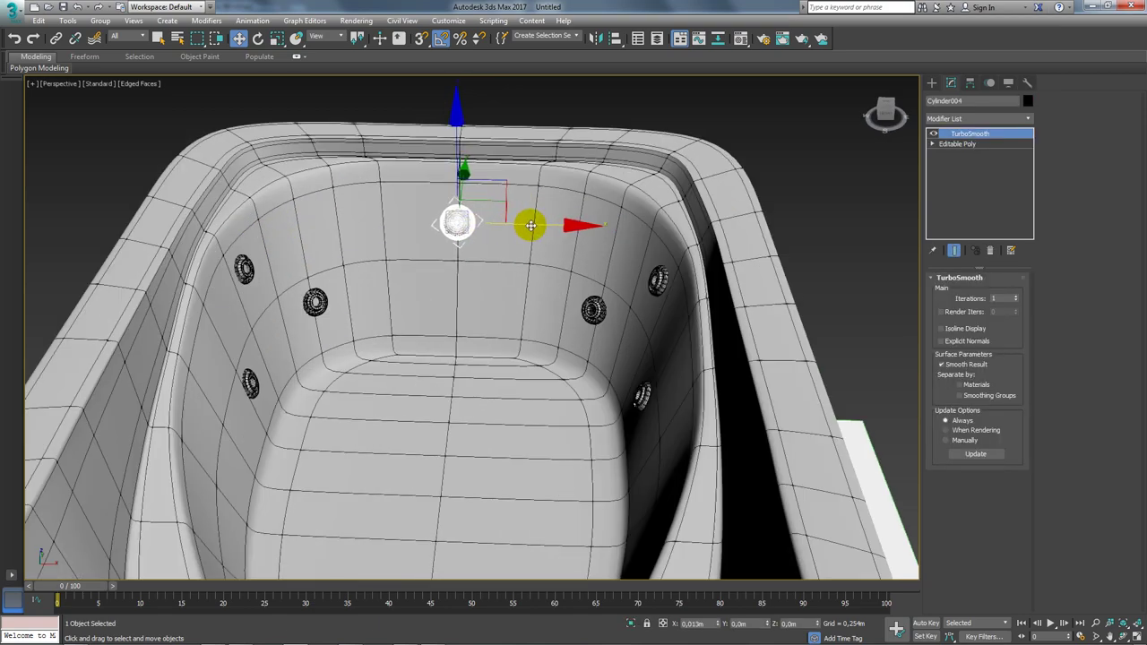
mouse_move(528, 226)
middle_mouse_down("alt")
mouse_move(536, 334)
mouse_move(525, 440)
mouse_move(568, 325)
mouse_move(474, 310)
middle_mouse_up("alt")
scroll(501, 374, "down", 5)
mouse_move(501, 374)
middle_mouse_down("alt")
mouse_move(476, 348)
mouse_move(410, 320)
middle_mouse_up("alt")
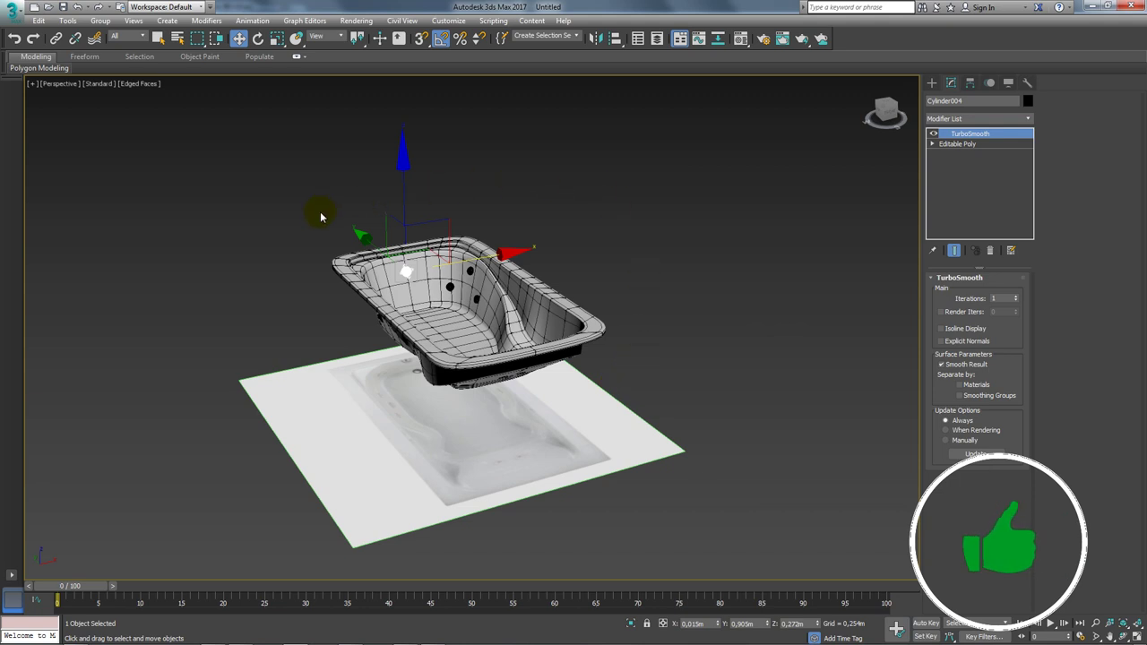
scroll(451, 320, "up", 3)
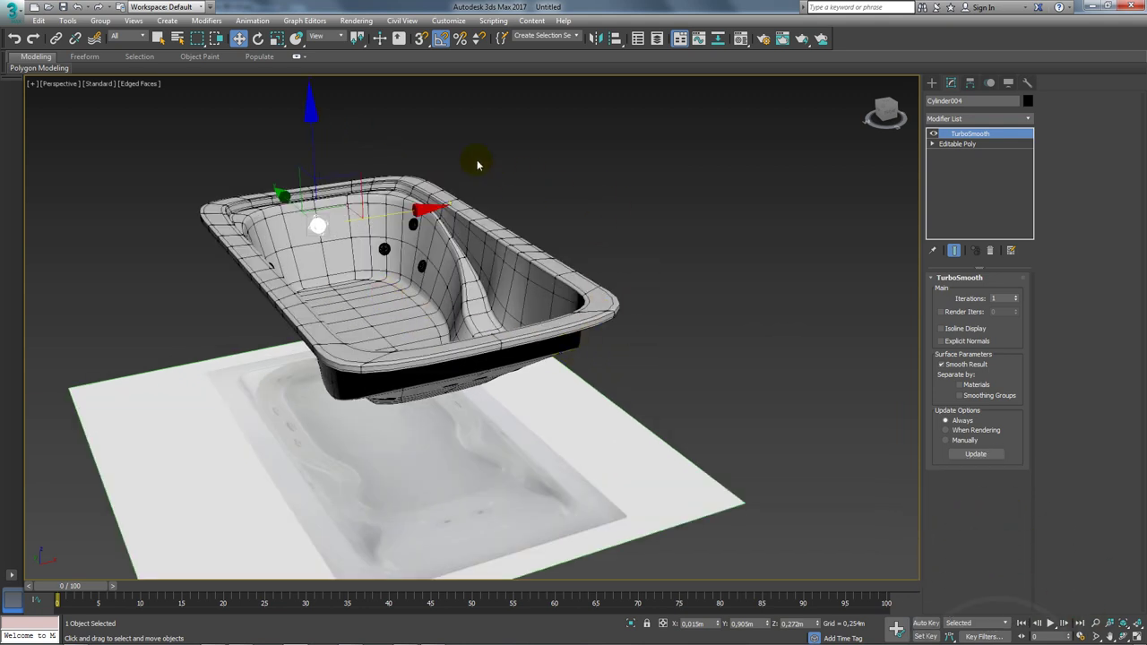